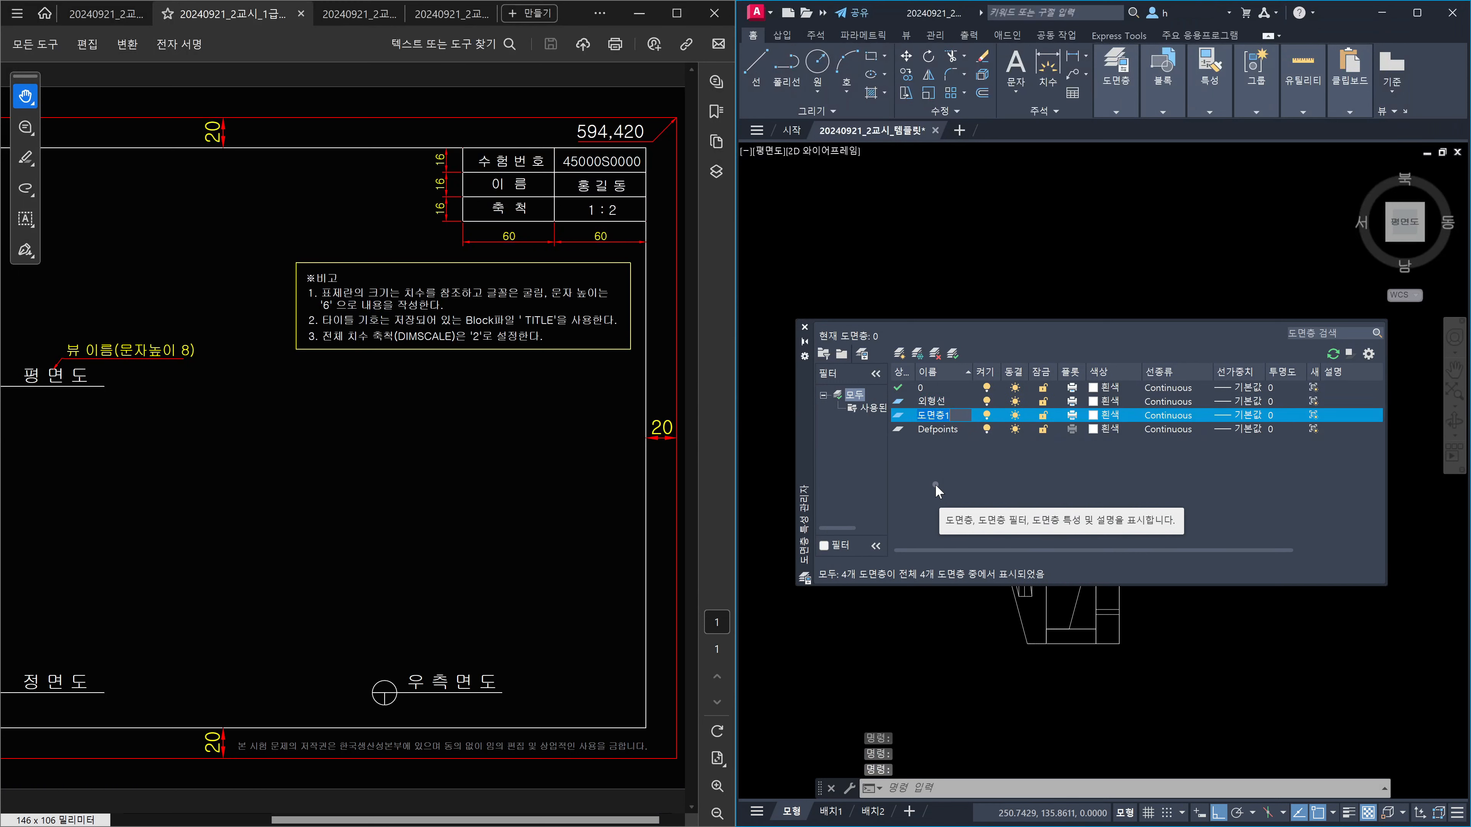
Step: Name the newly added layer 숨은선 and add another layer named 중심선
type("숨은서")
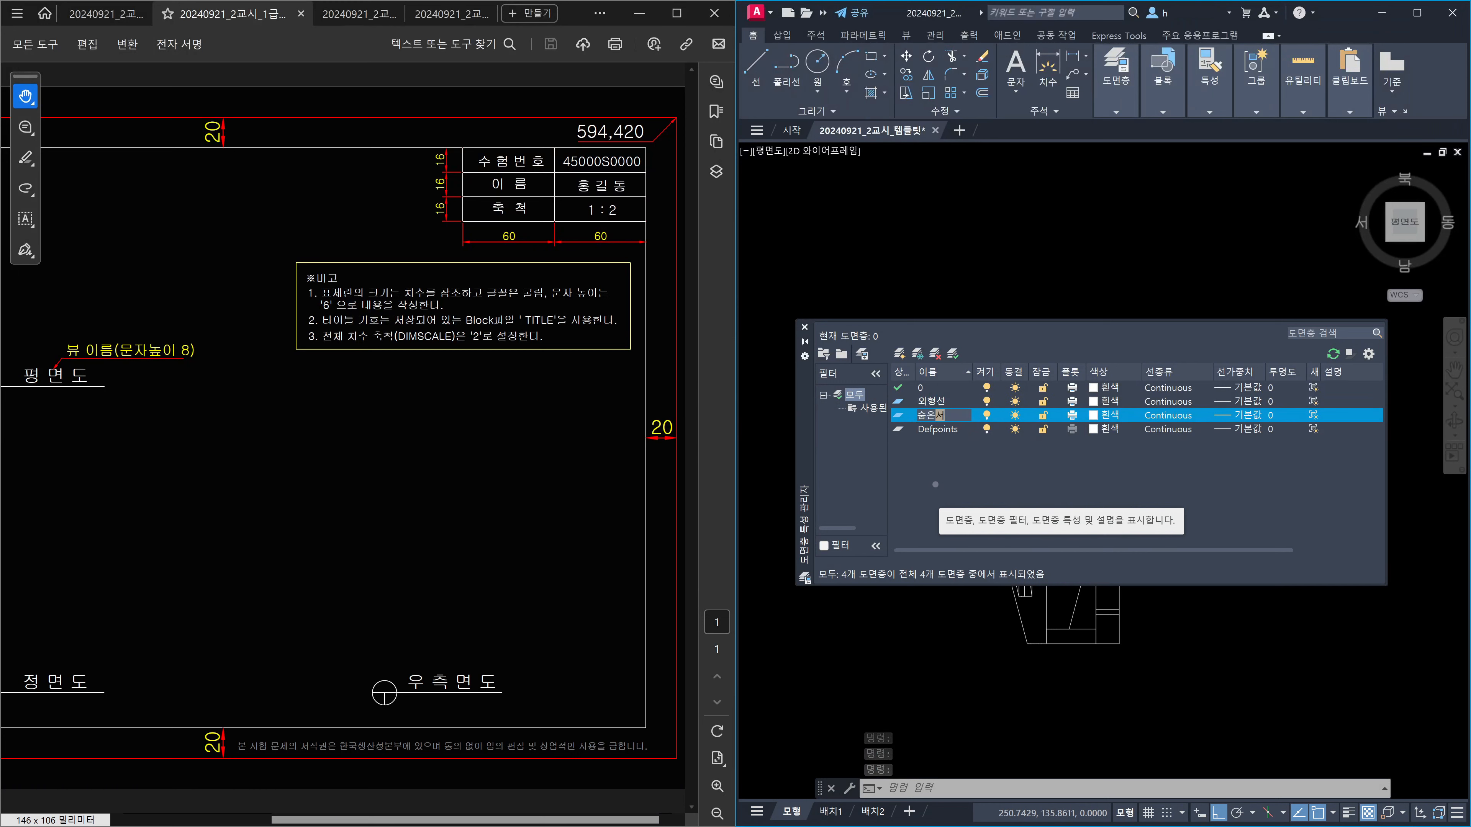
type("ㄴ")
key("alt+n")
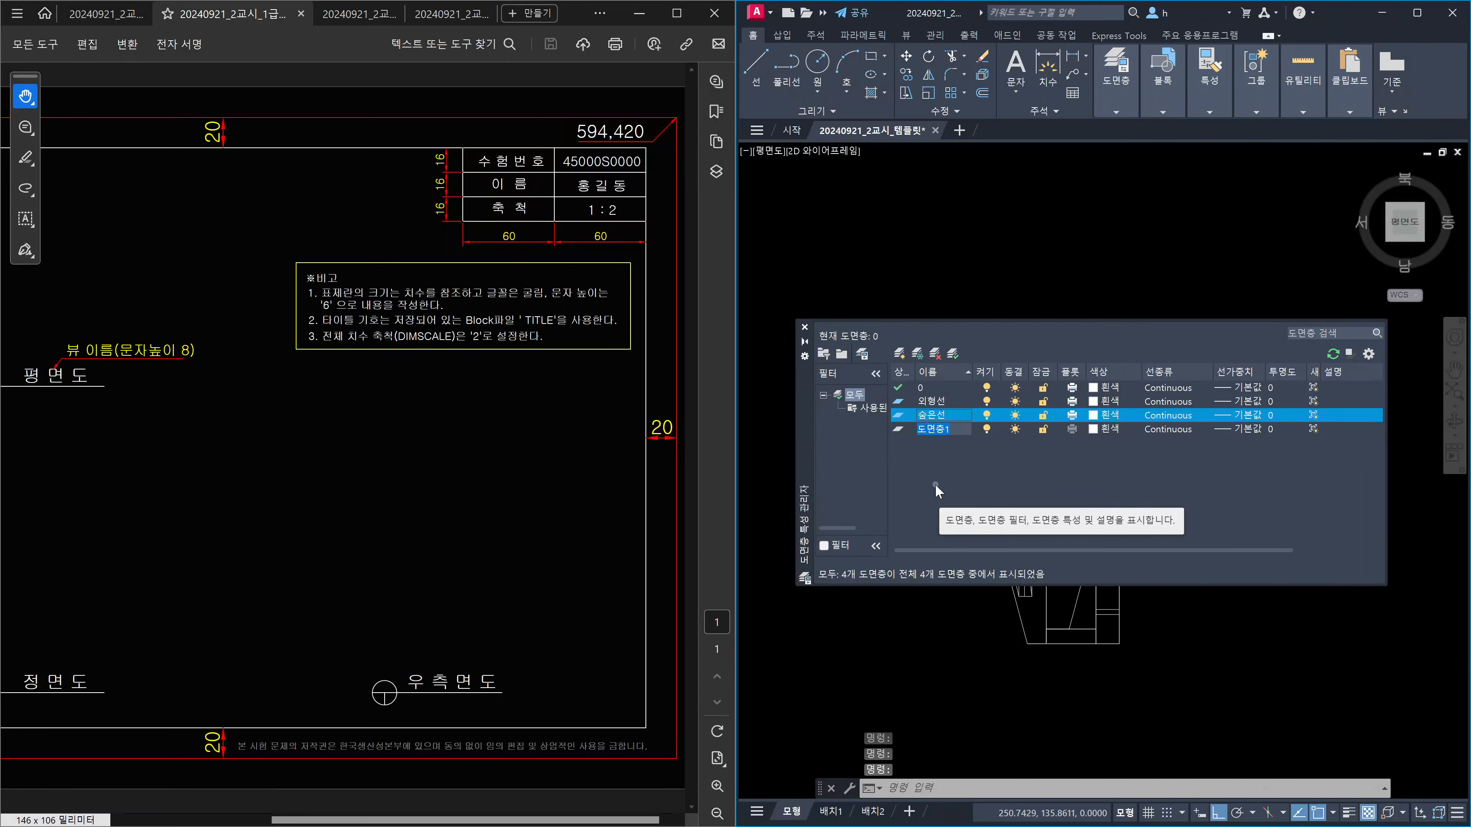
type("중심서ㄴ")
key("Return")
Step: Add three more layers named 가상선, 치수 and 문자
key("alt+n")
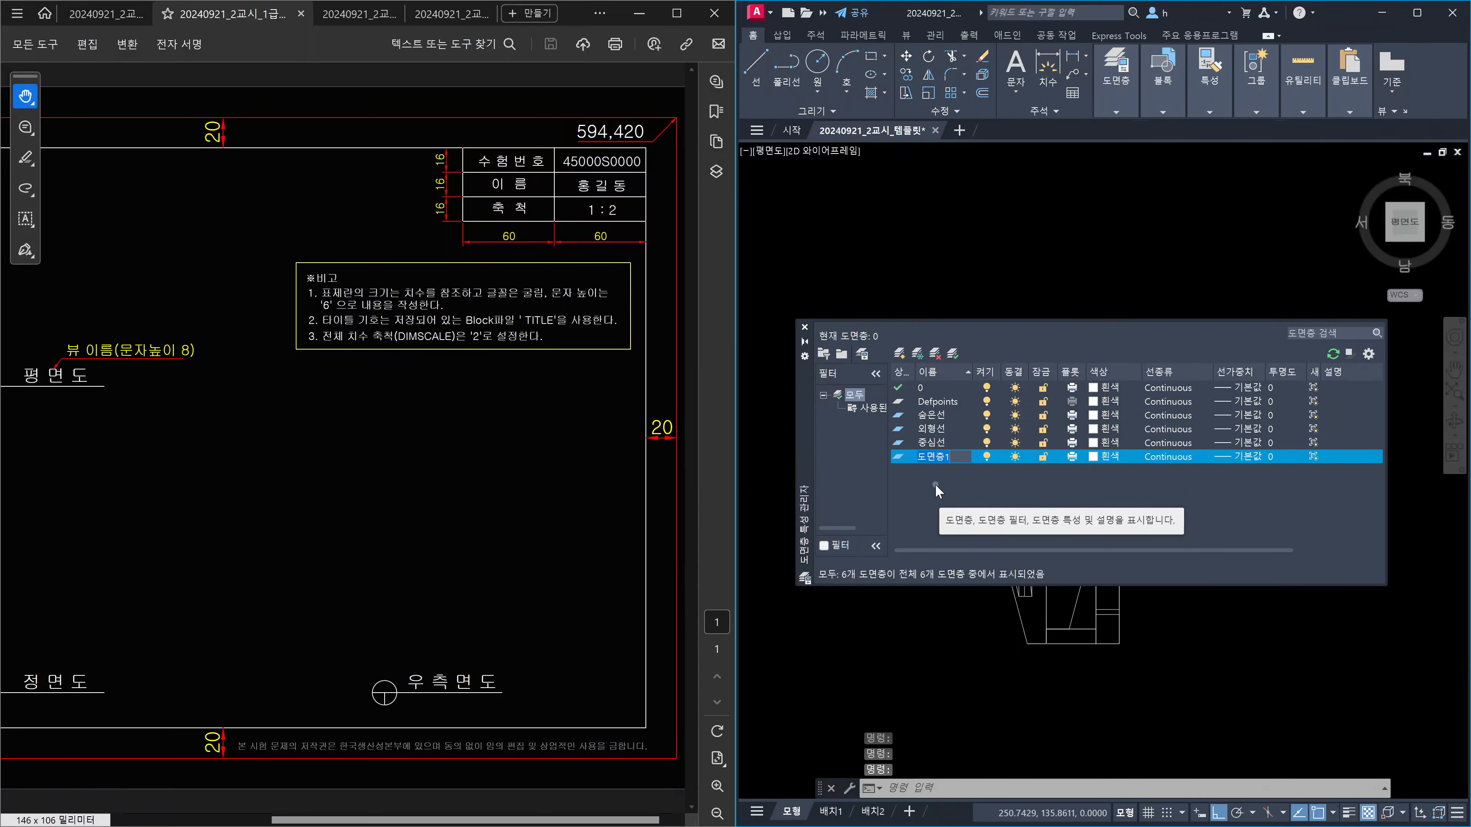
type("ㄱㅏ상선")
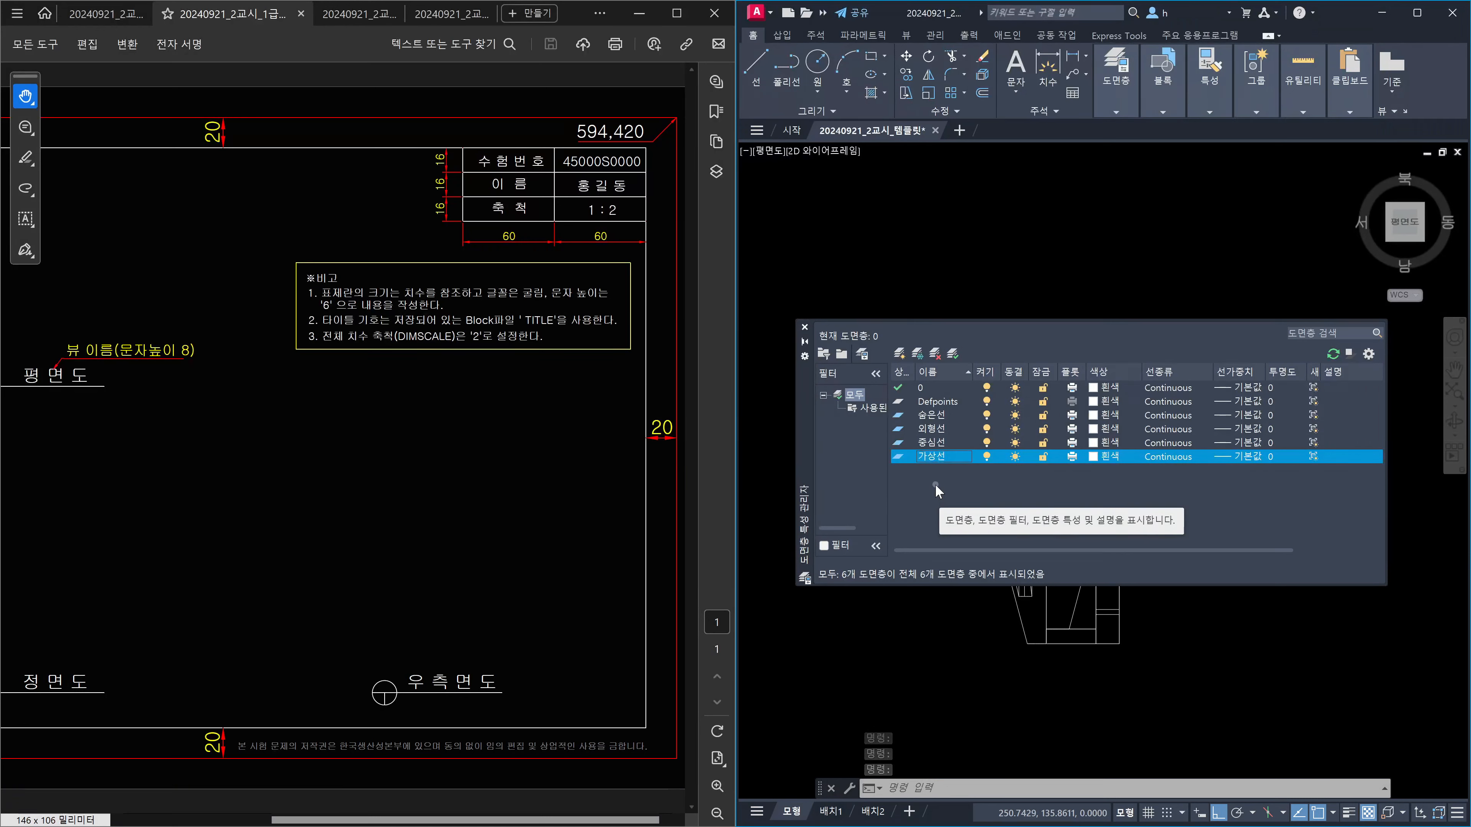
key("alt+n")
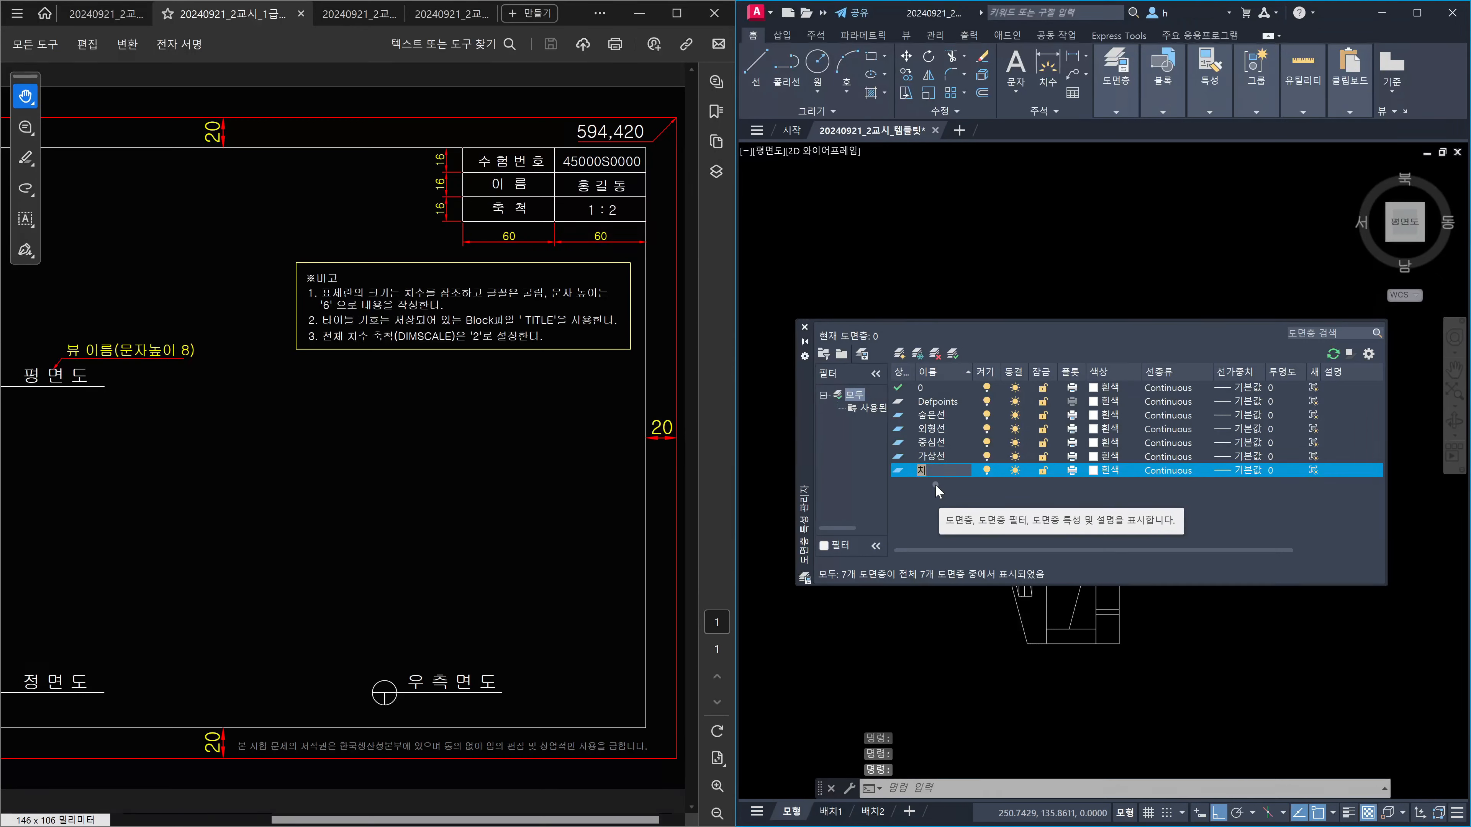
type("치수")
key("alt+n")
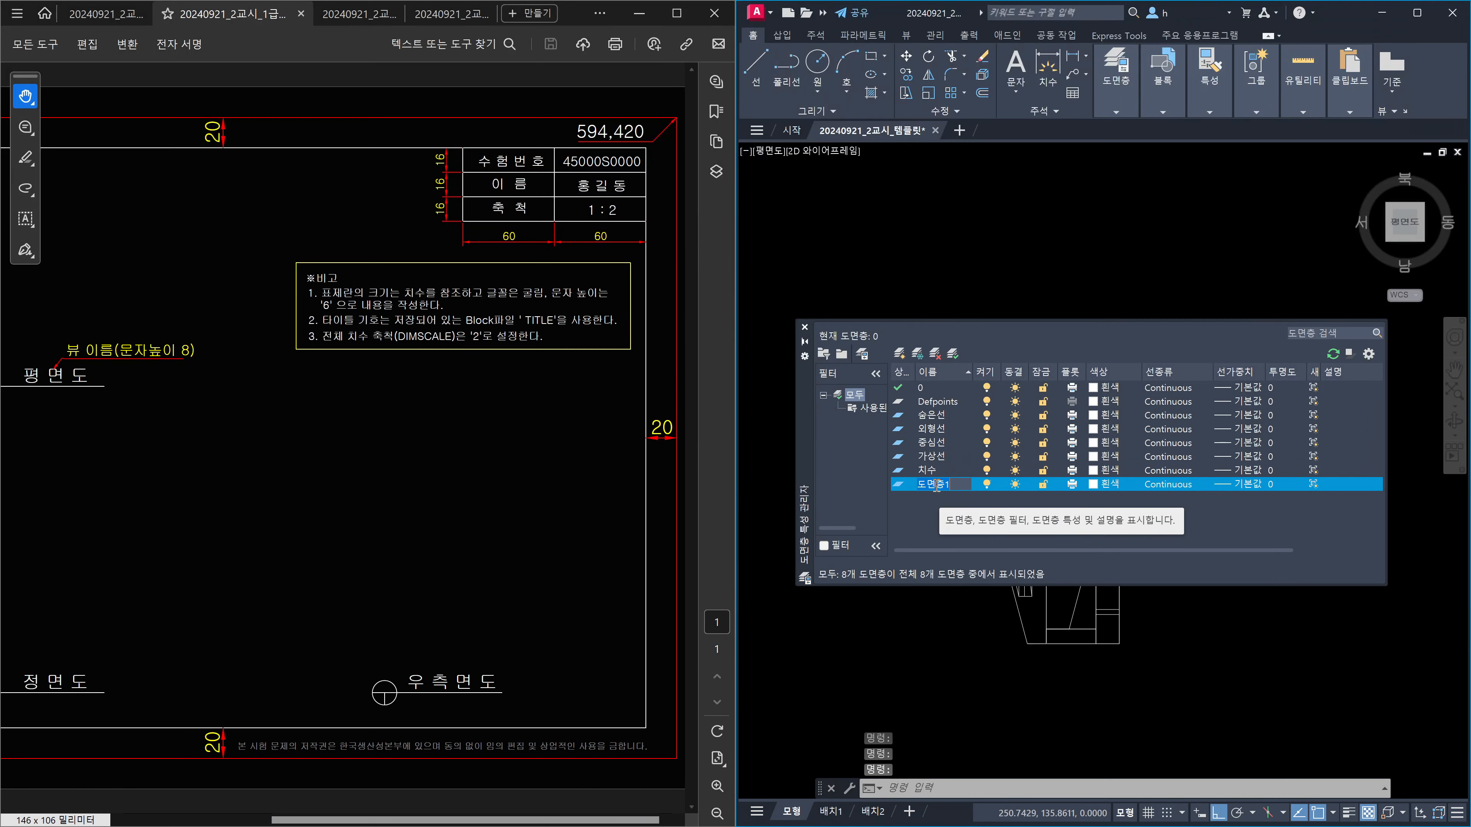
type("문자")
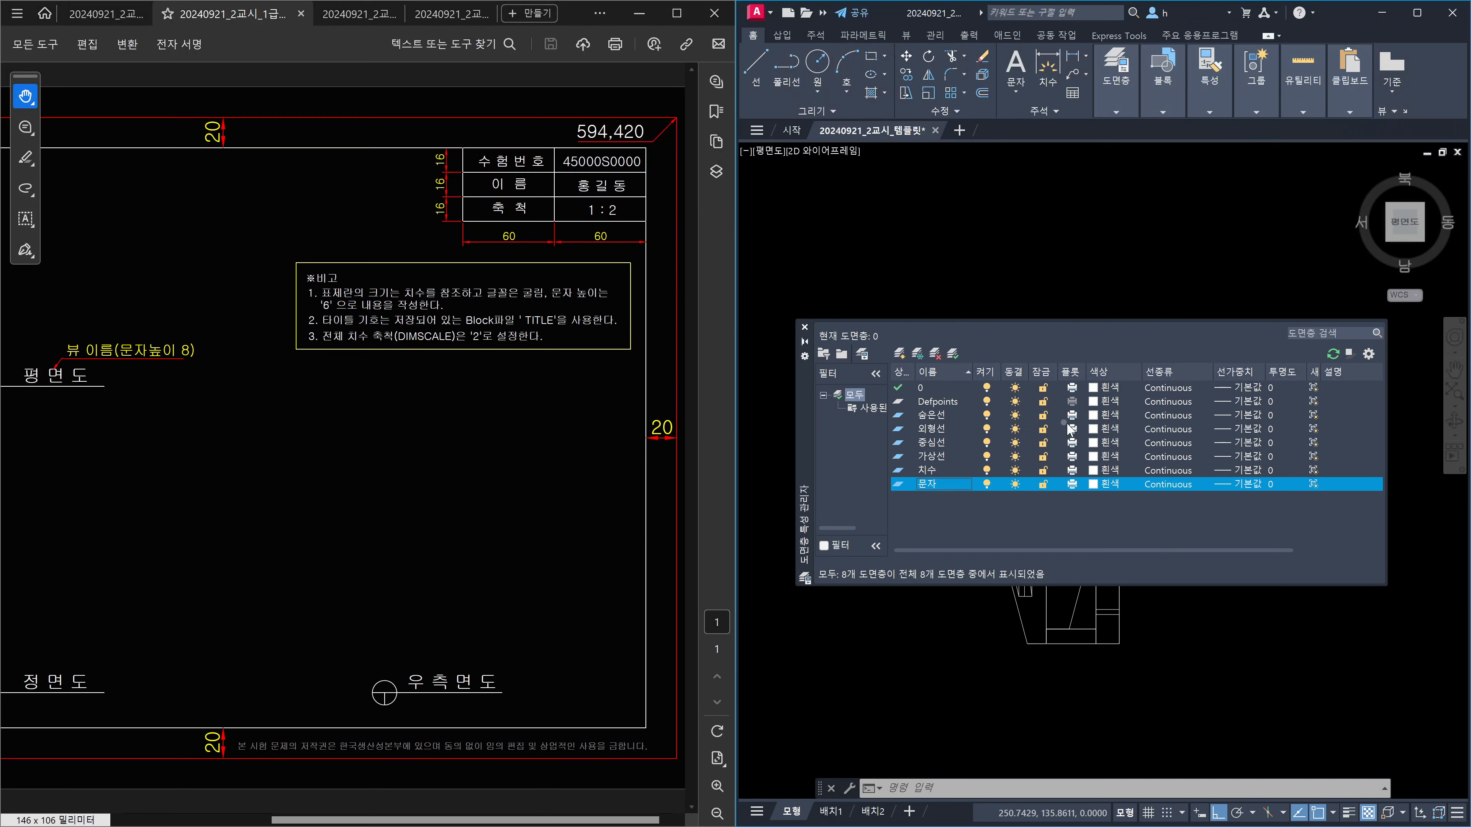
Step: Set the 숨은선 layer's color to yellow (2) and the 외형선 layer's color to green (3)
left_click(1095, 416)
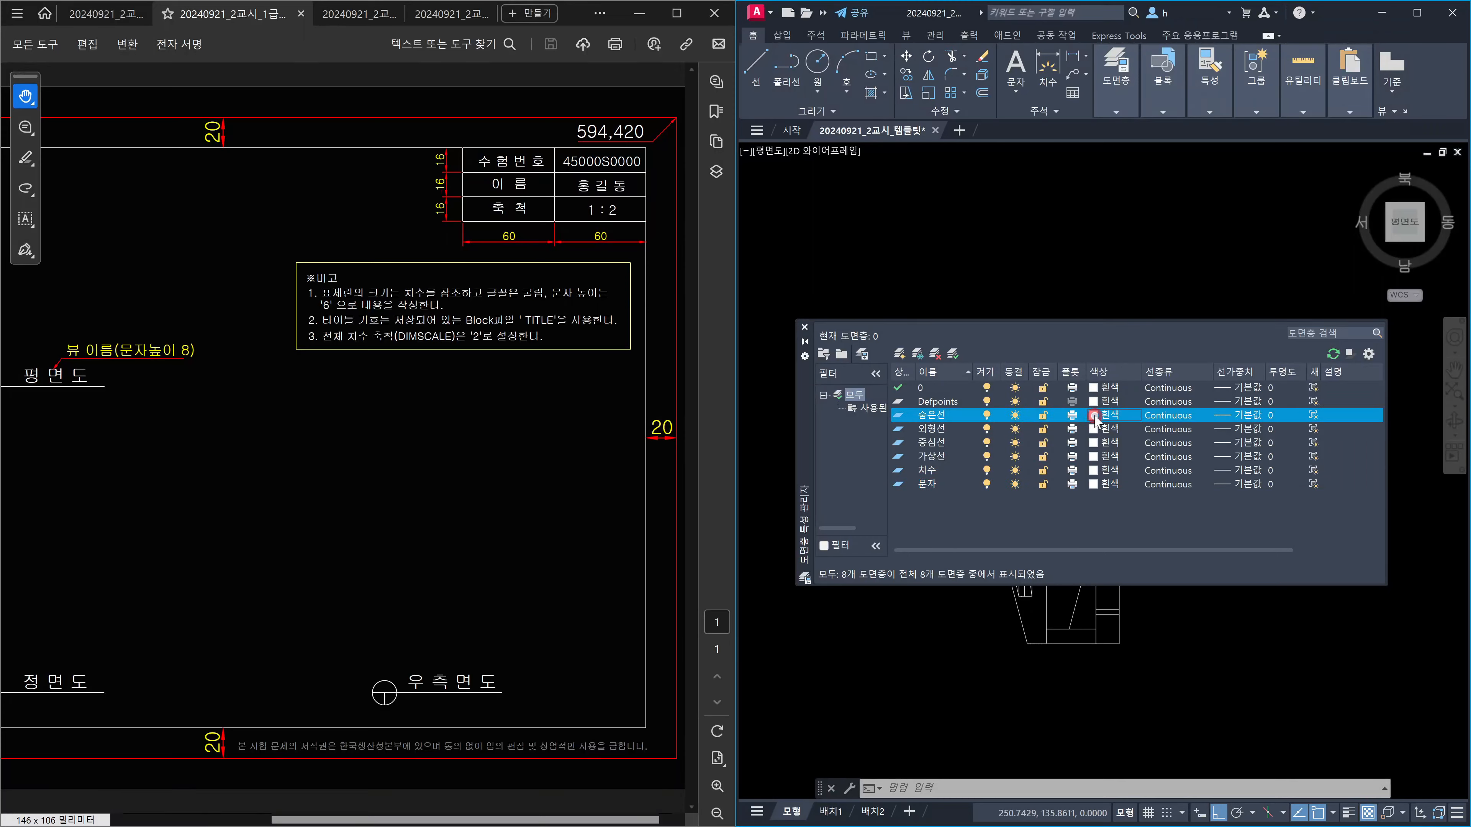
left_click(1094, 416)
left_click(988, 453)
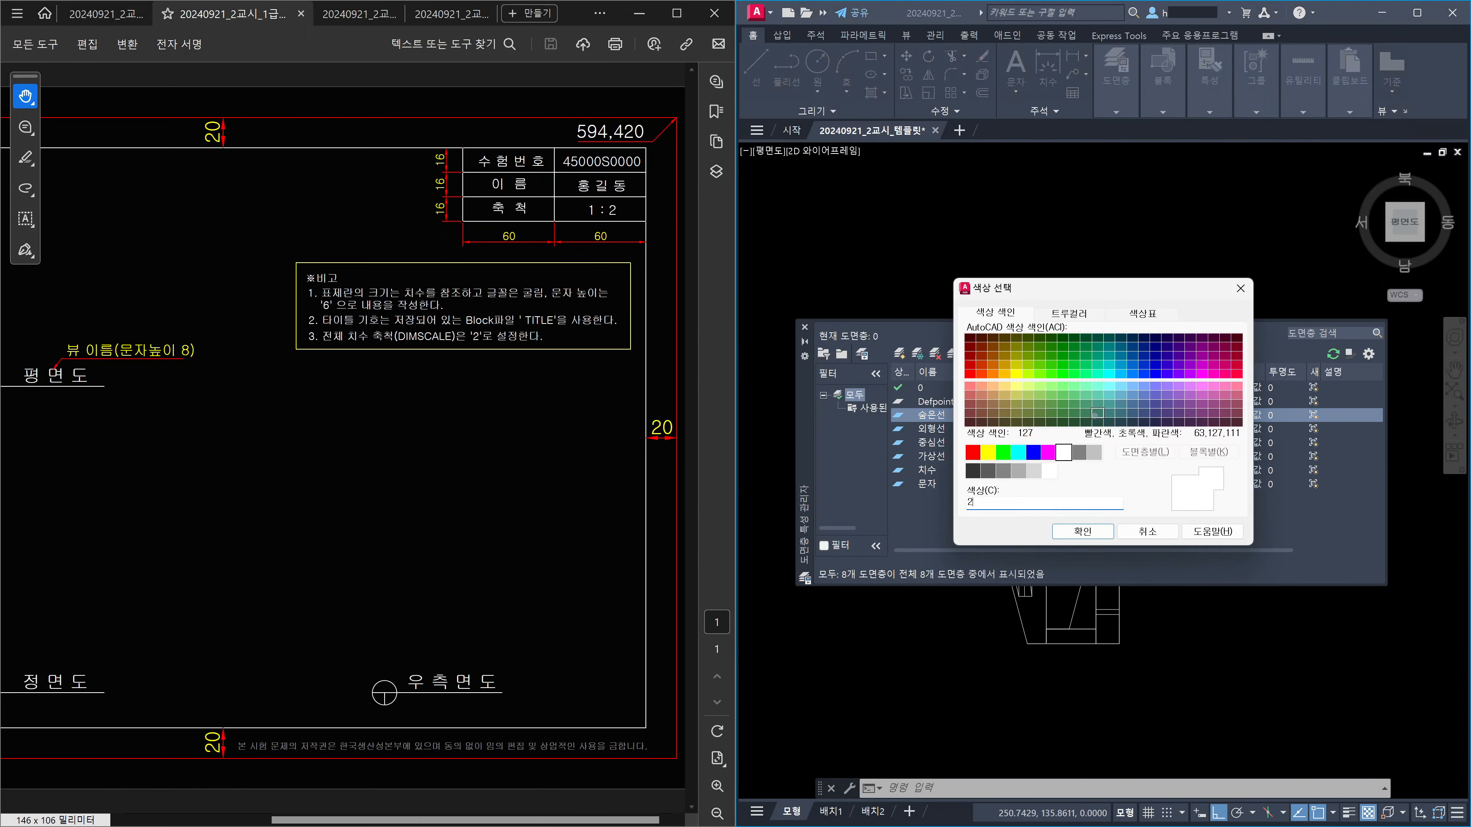
left_click(1083, 531)
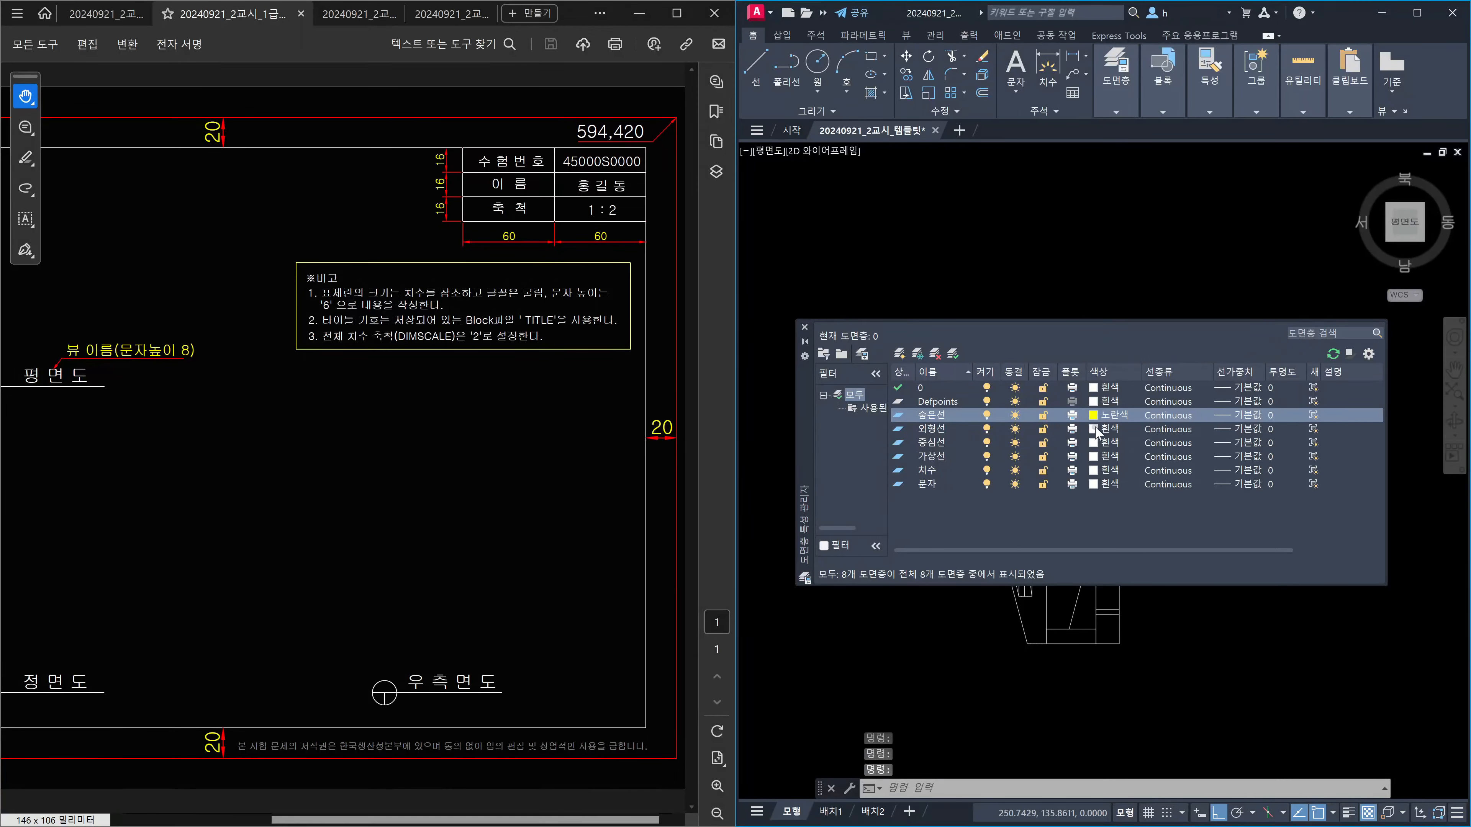
left_click(1094, 430)
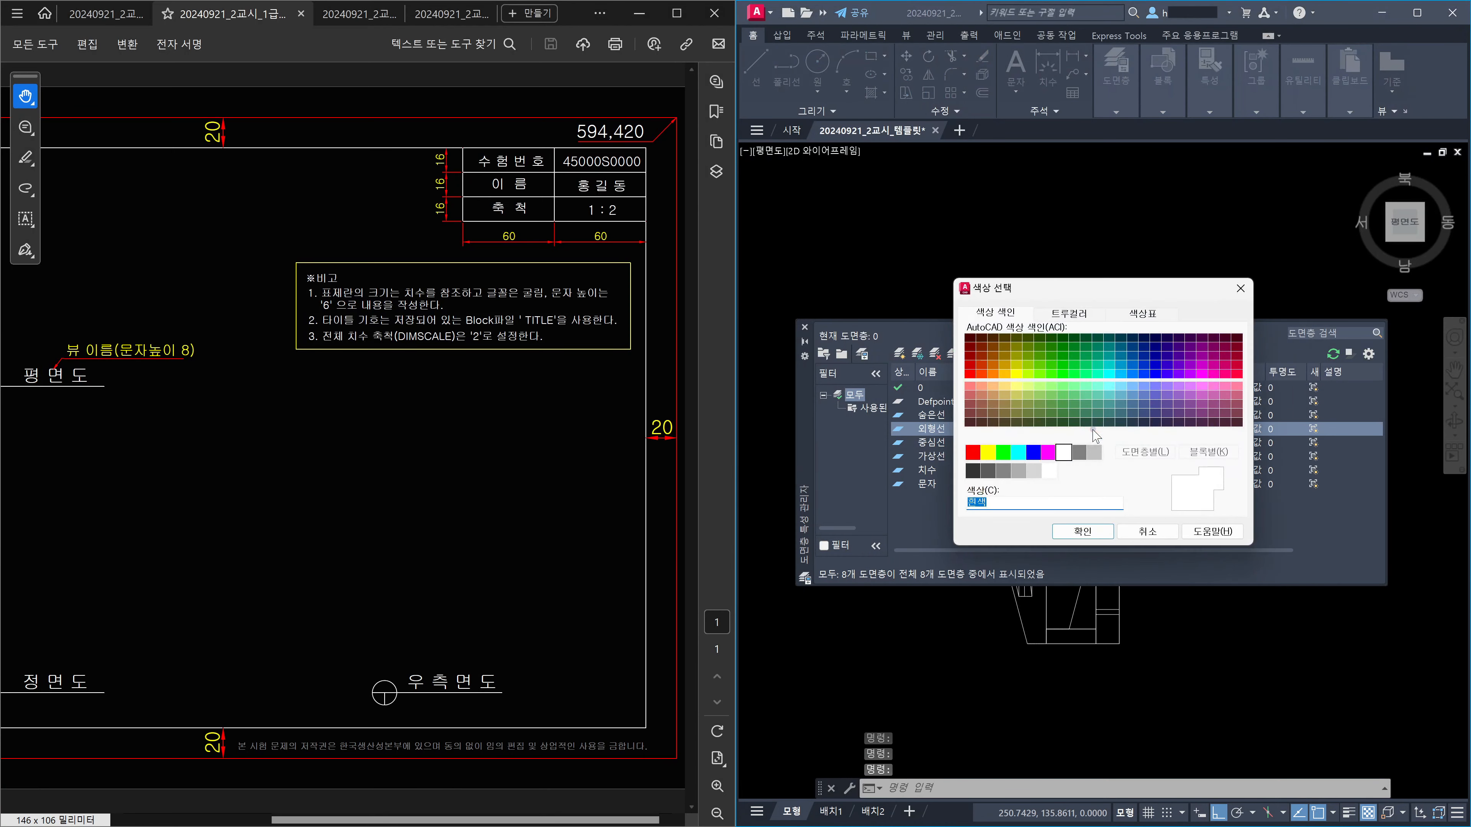
type("3")
key("Return")
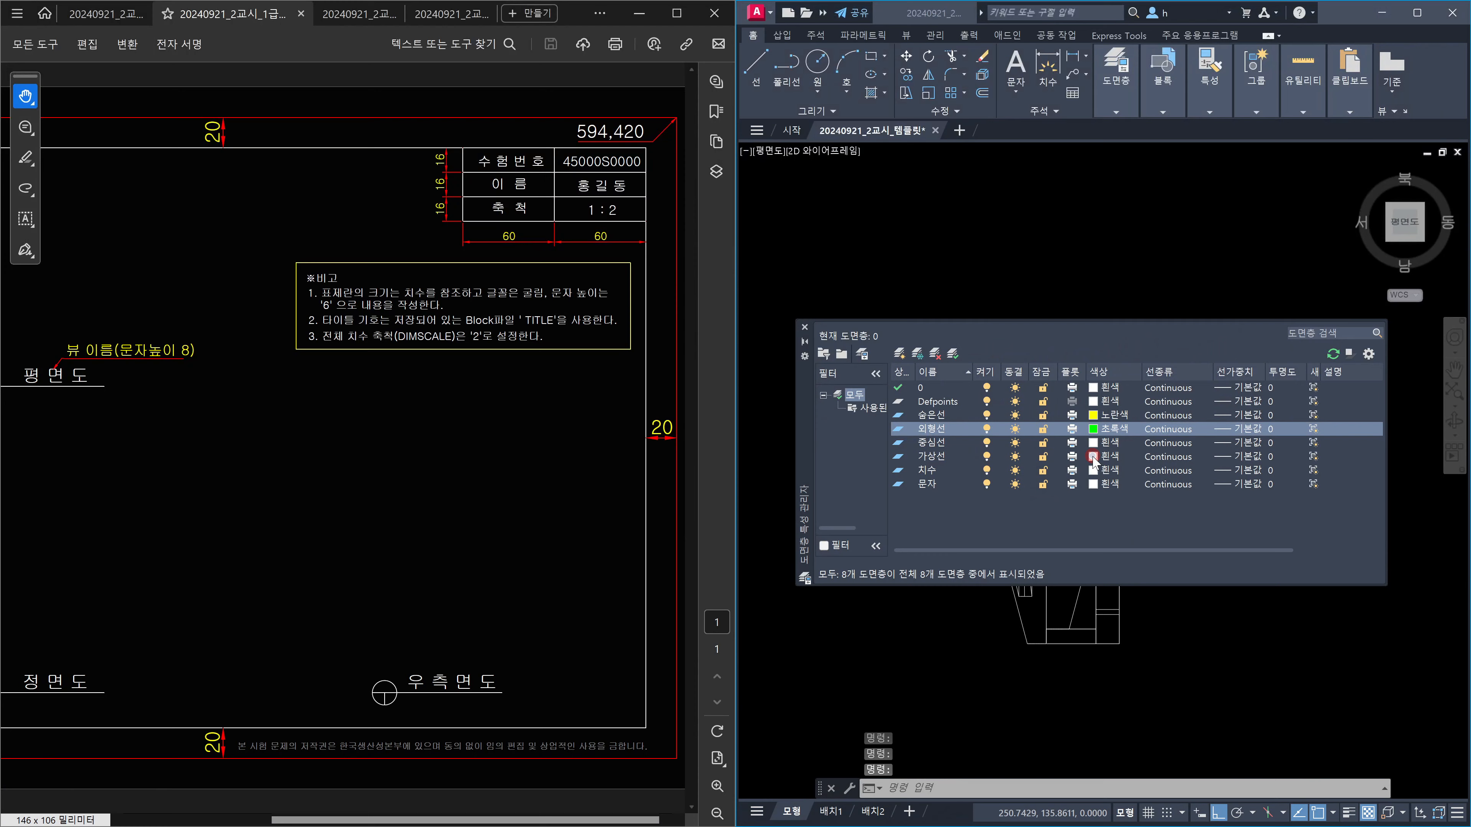
Step: Set the 가상선 layer's color to magenta (6) and the 치수 layer's color to red
left_click(1093, 458)
type("6")
key("Return")
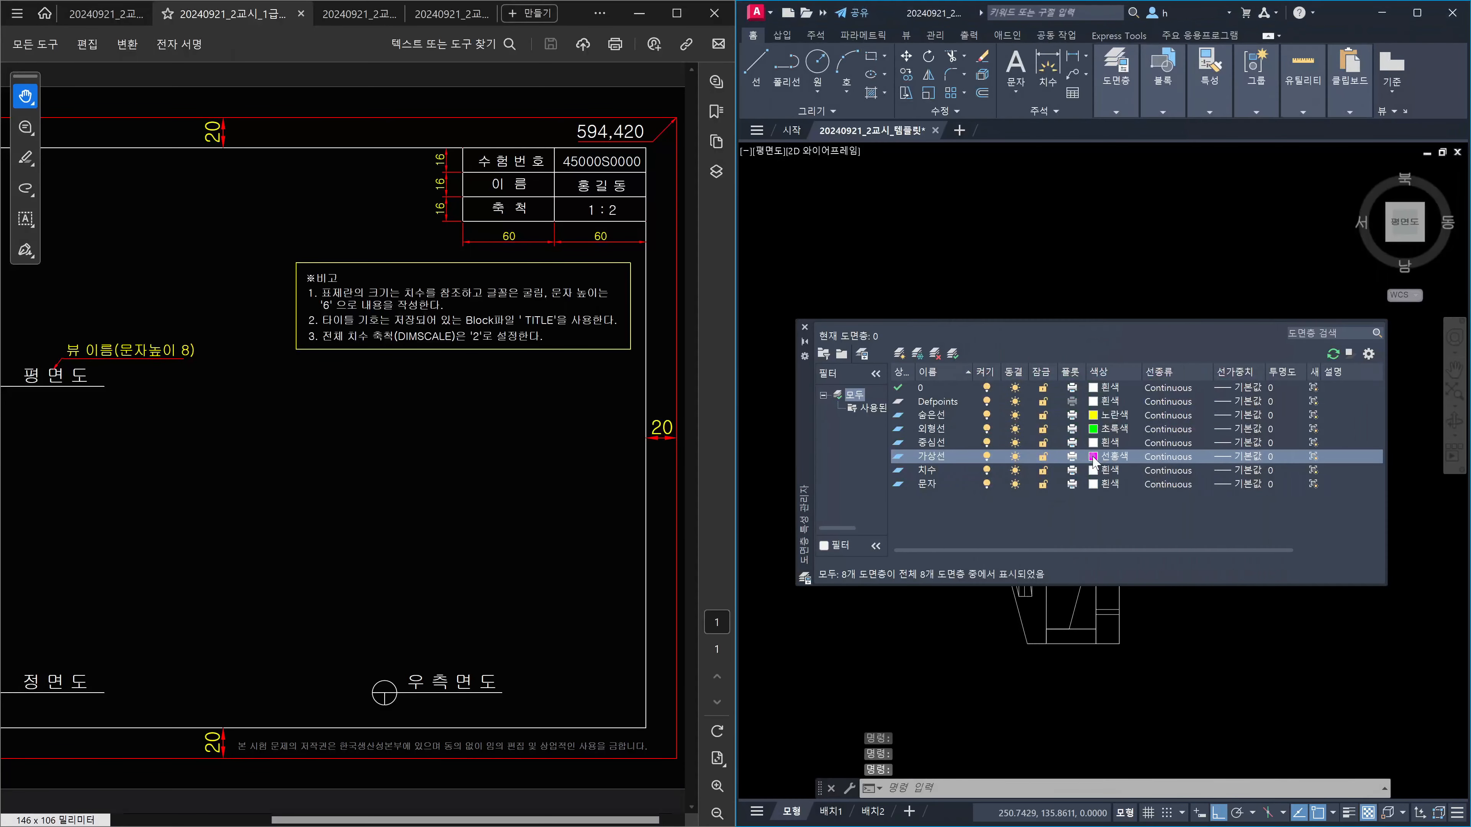
left_click(1093, 471)
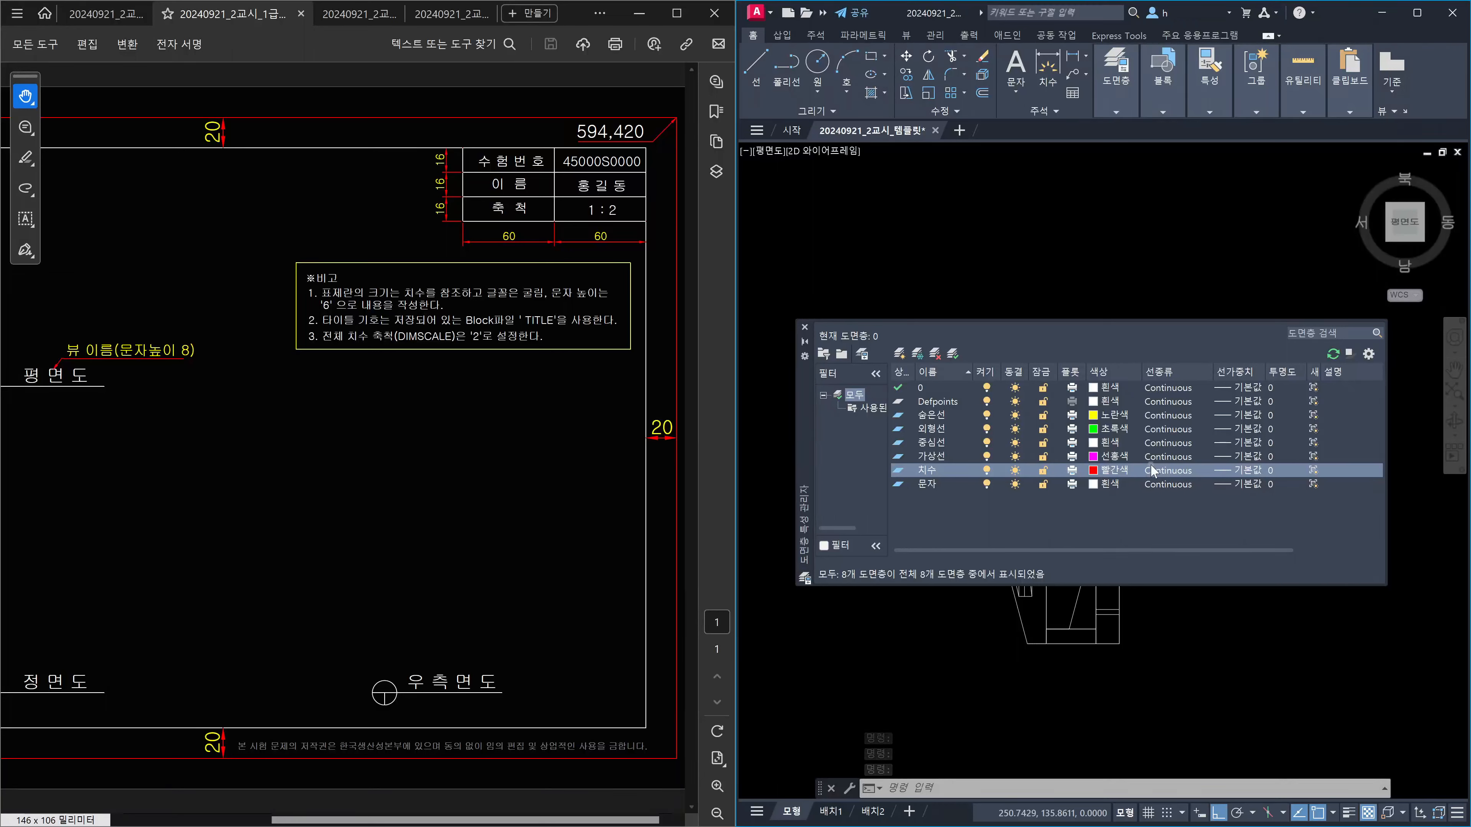
Step: Load the CENTER, HIDDEN and PHANTOM linetypes from acadiso.lin and assign HIDDEN to the 숨은선 layer
left_click(1179, 415)
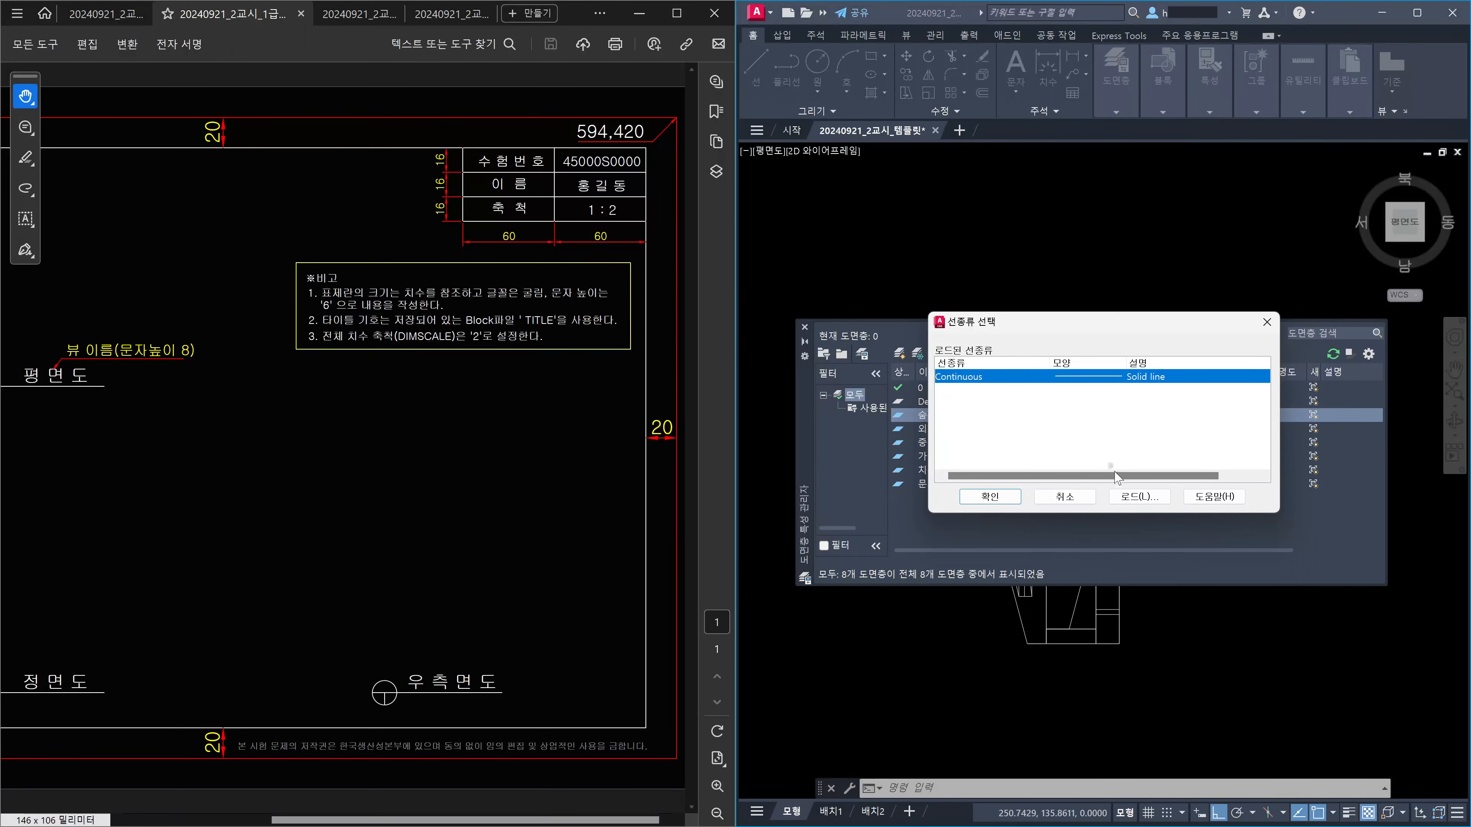
left_click(1132, 498)
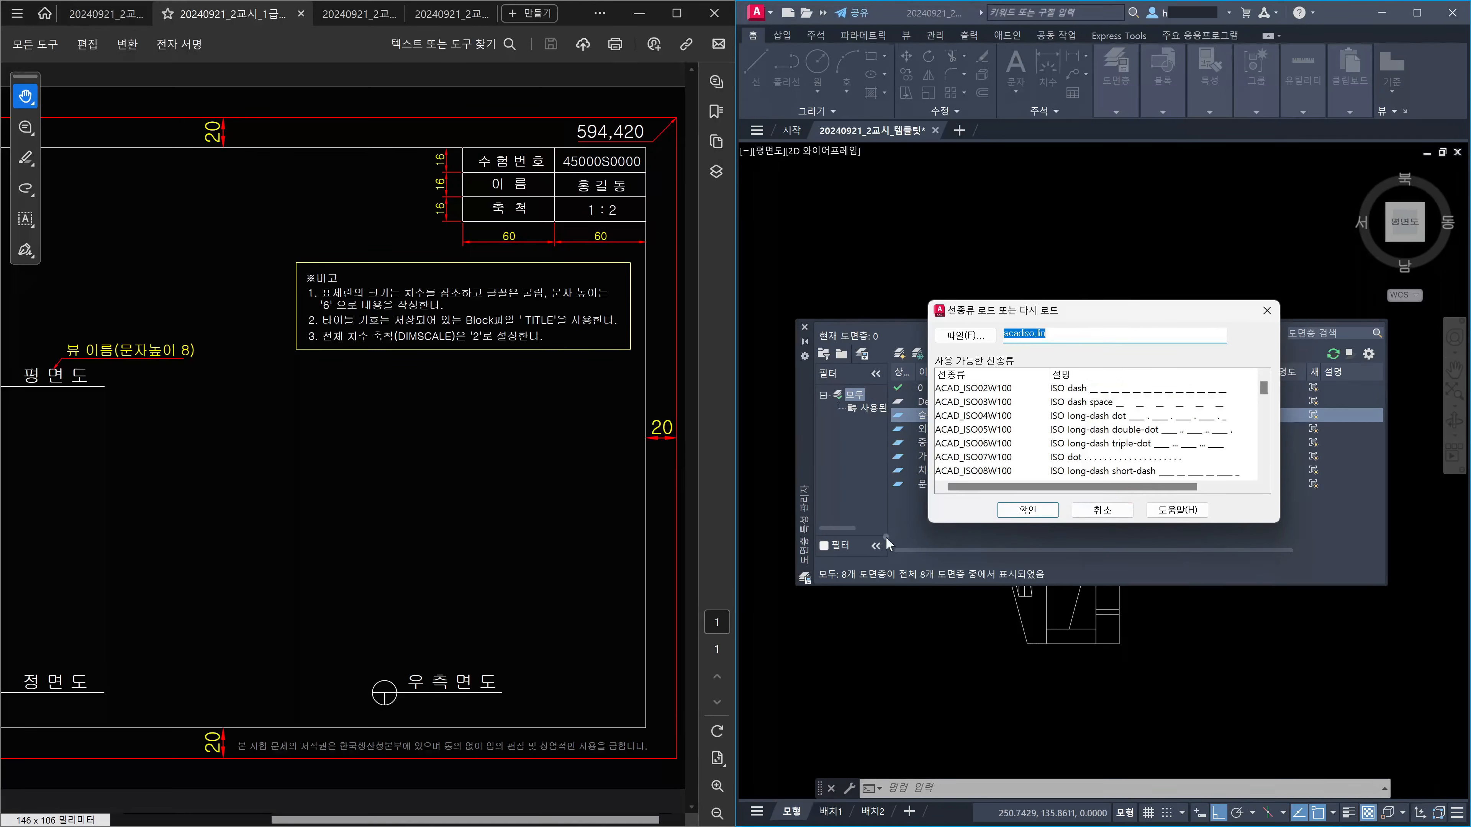
left_click(994, 430)
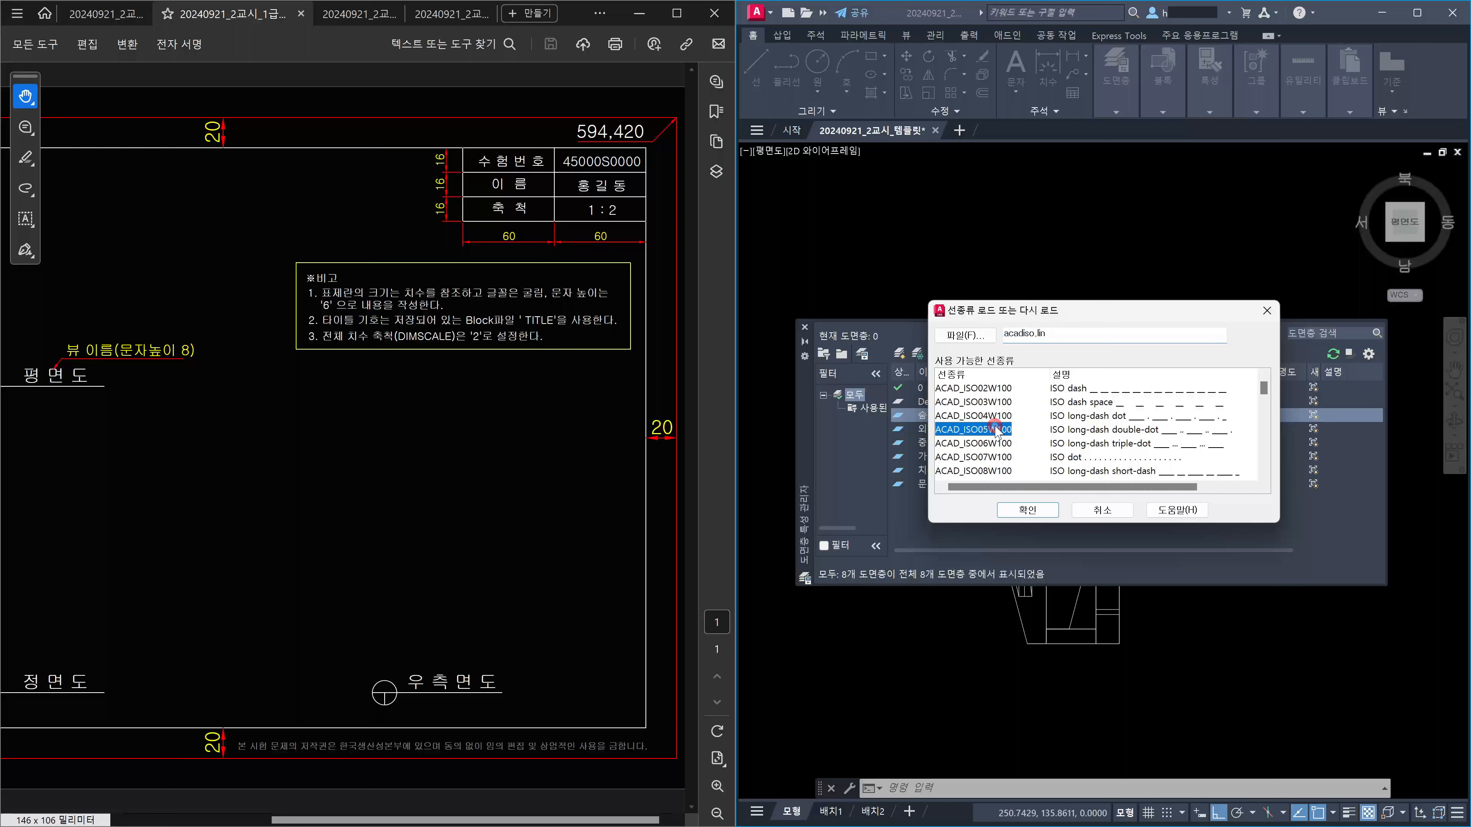
key("c")
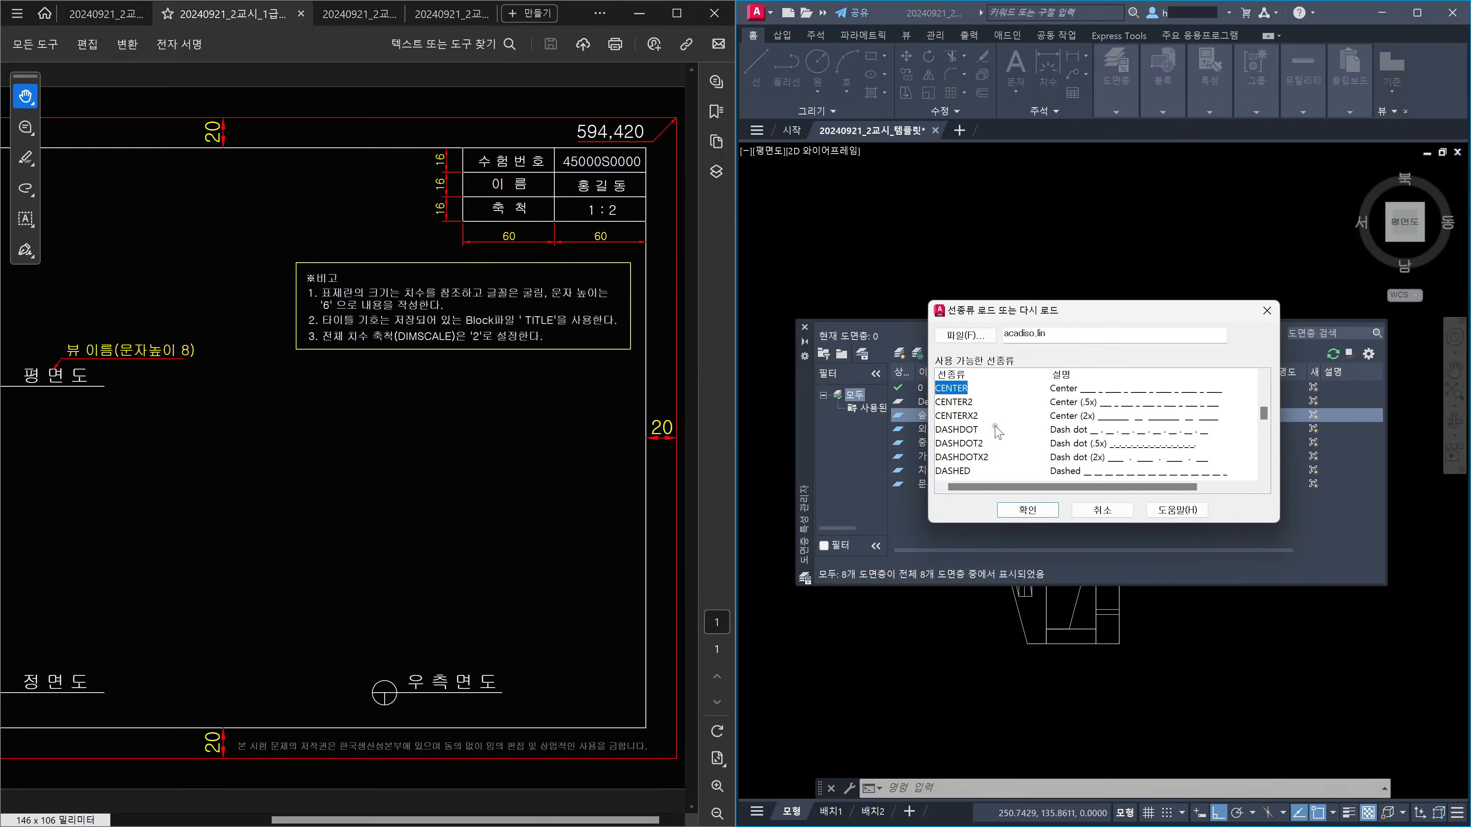
left_click(1267, 459)
left_click(1266, 459)
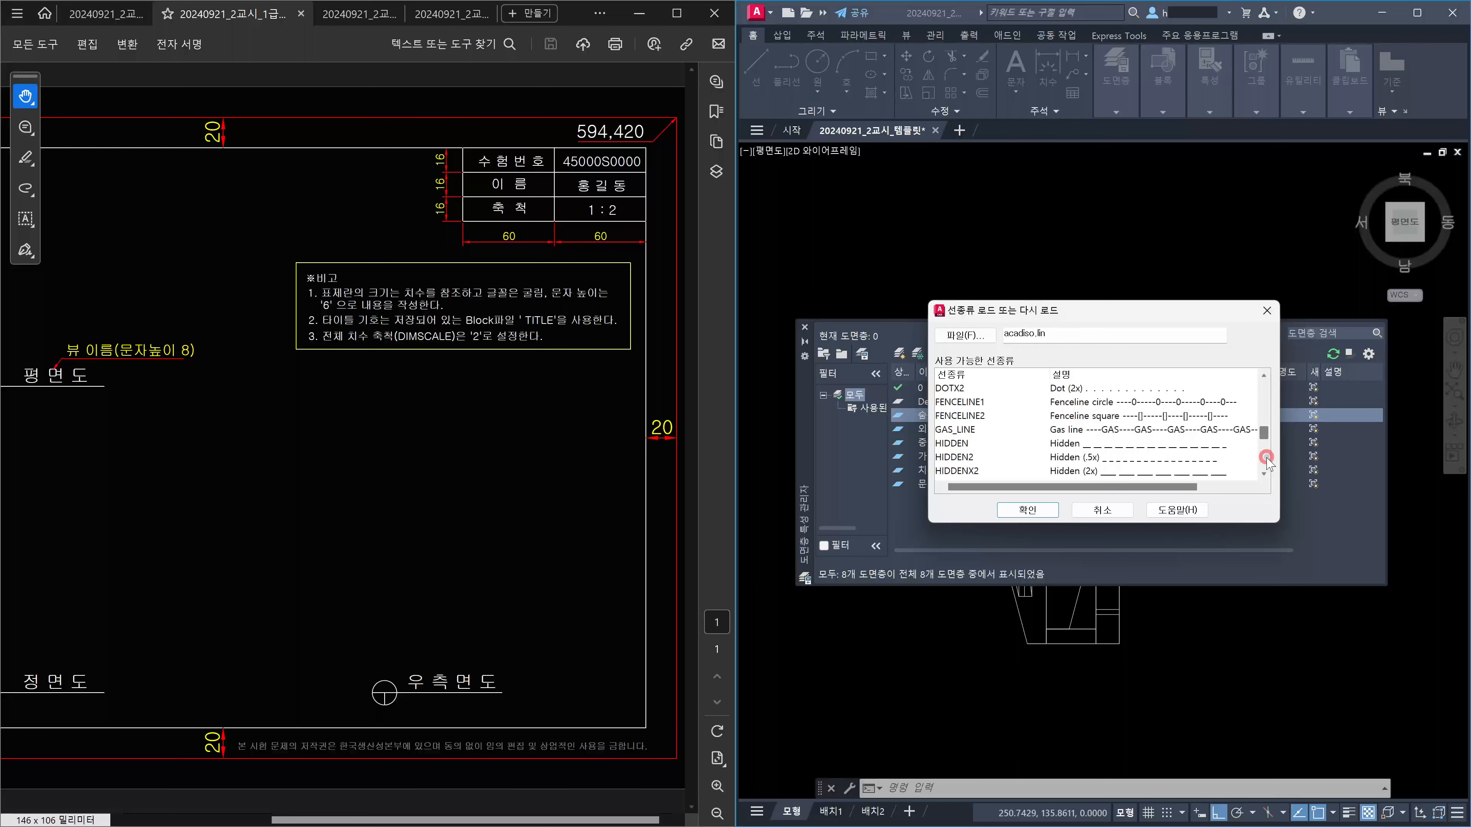
left_click(945, 444)
left_click_drag(1266, 440, 1264, 504)
left_click(959, 418)
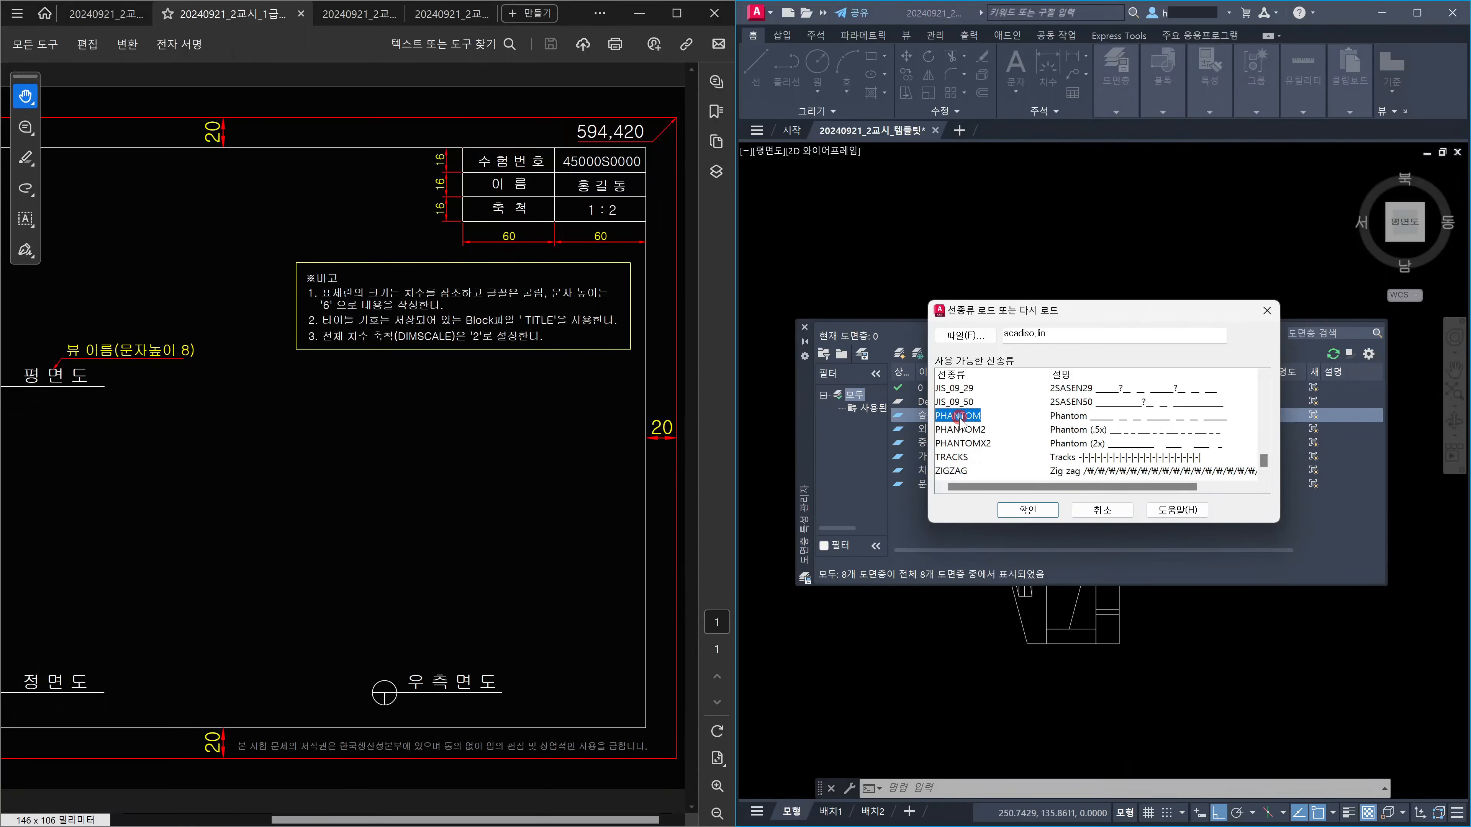
left_click(1030, 509)
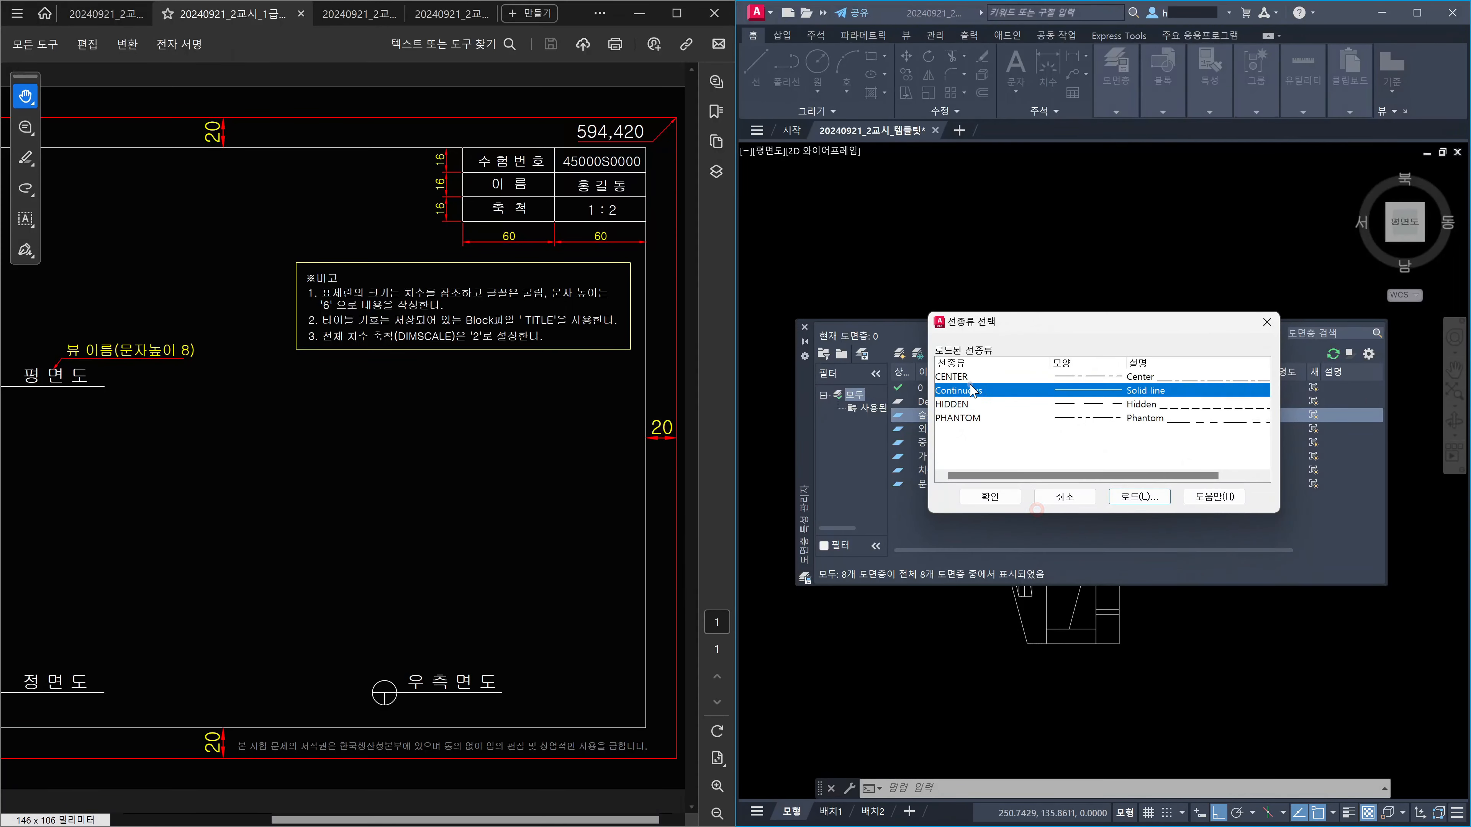
left_click(951, 405)
left_click(1007, 496)
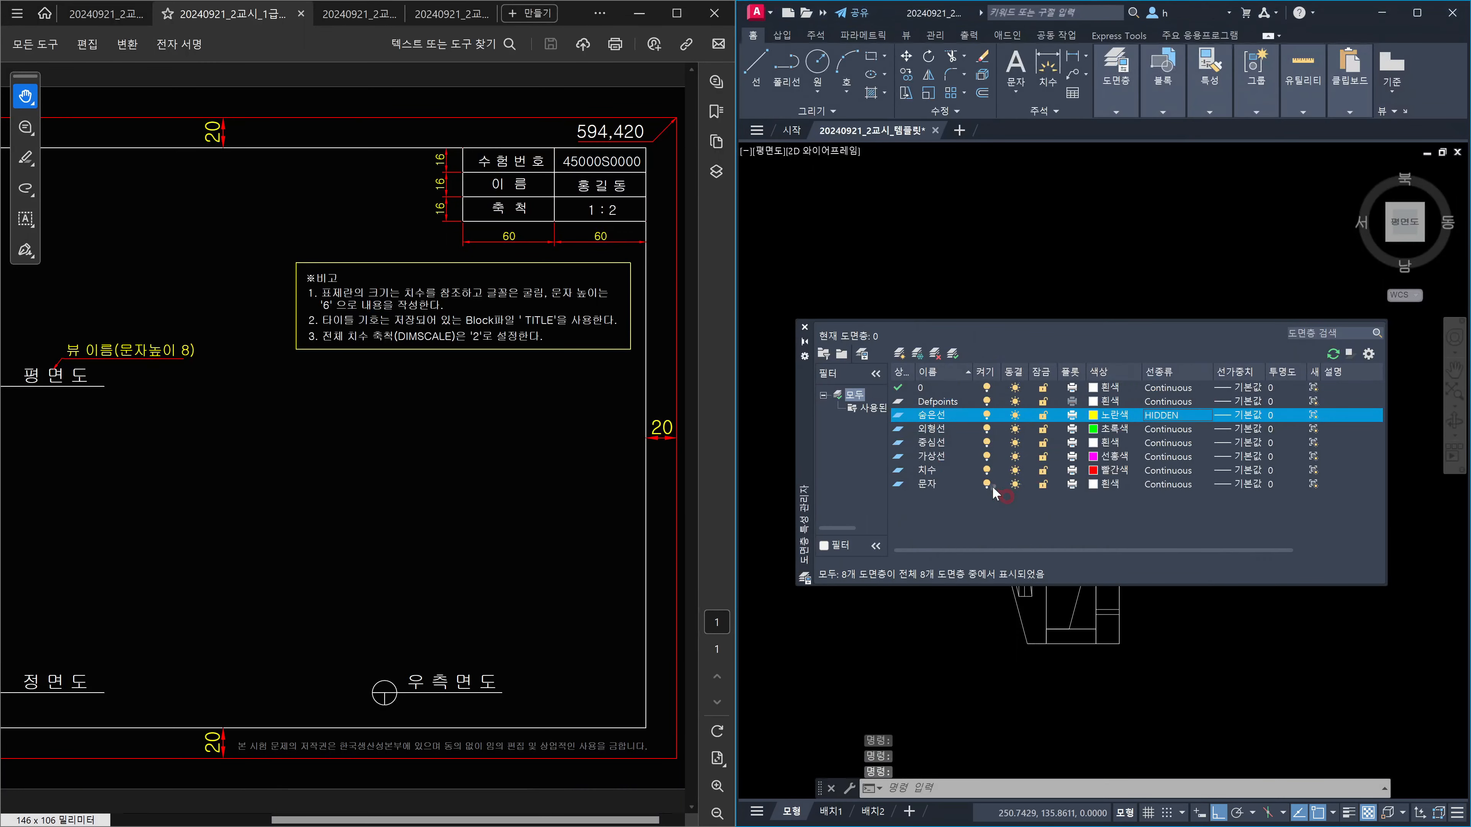
Step: Assign the CENTER linetype to the 가상선 layer
left_click(1174, 452)
left_click(965, 377)
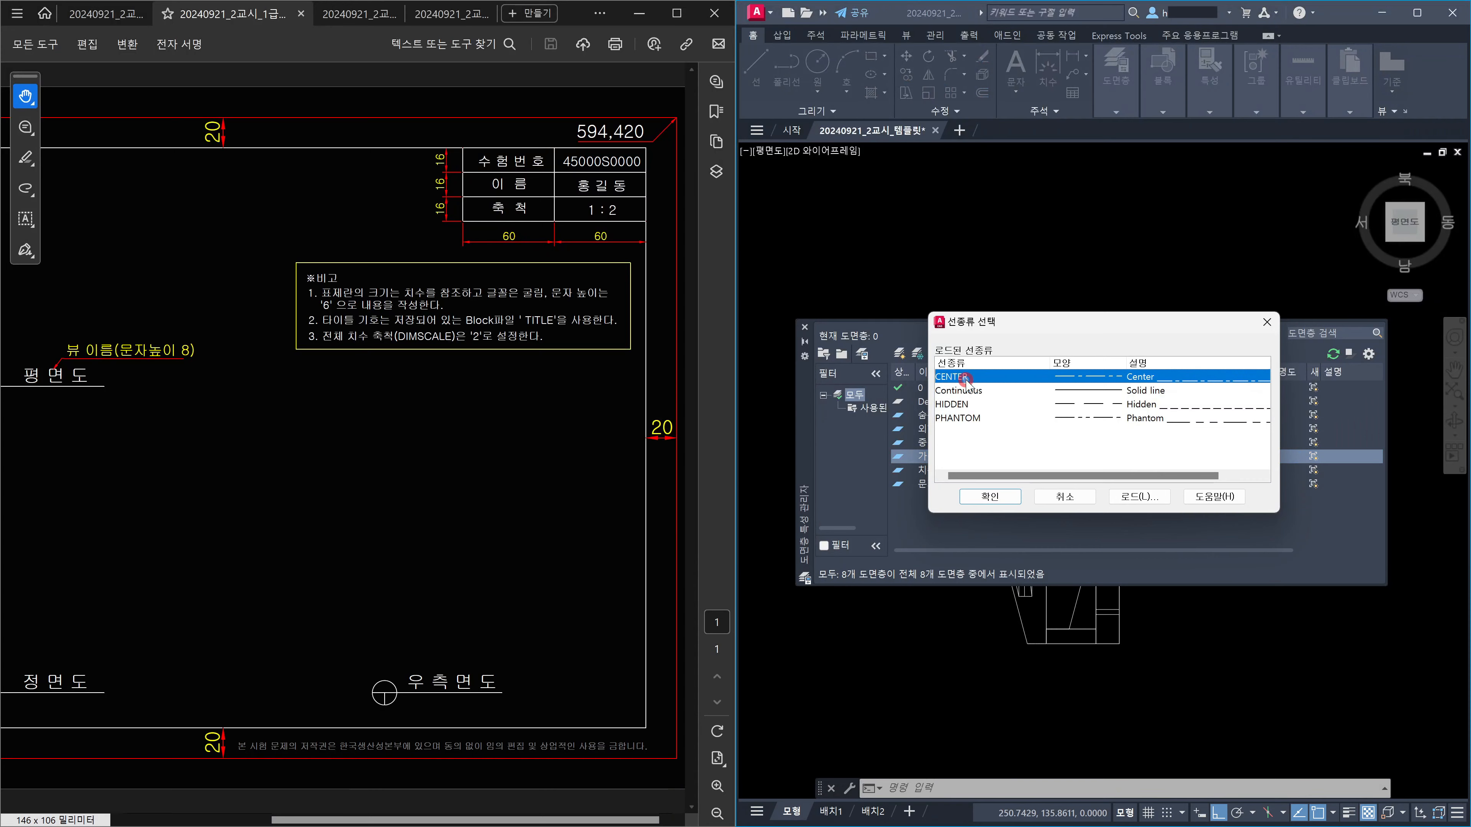
left_click(992, 496)
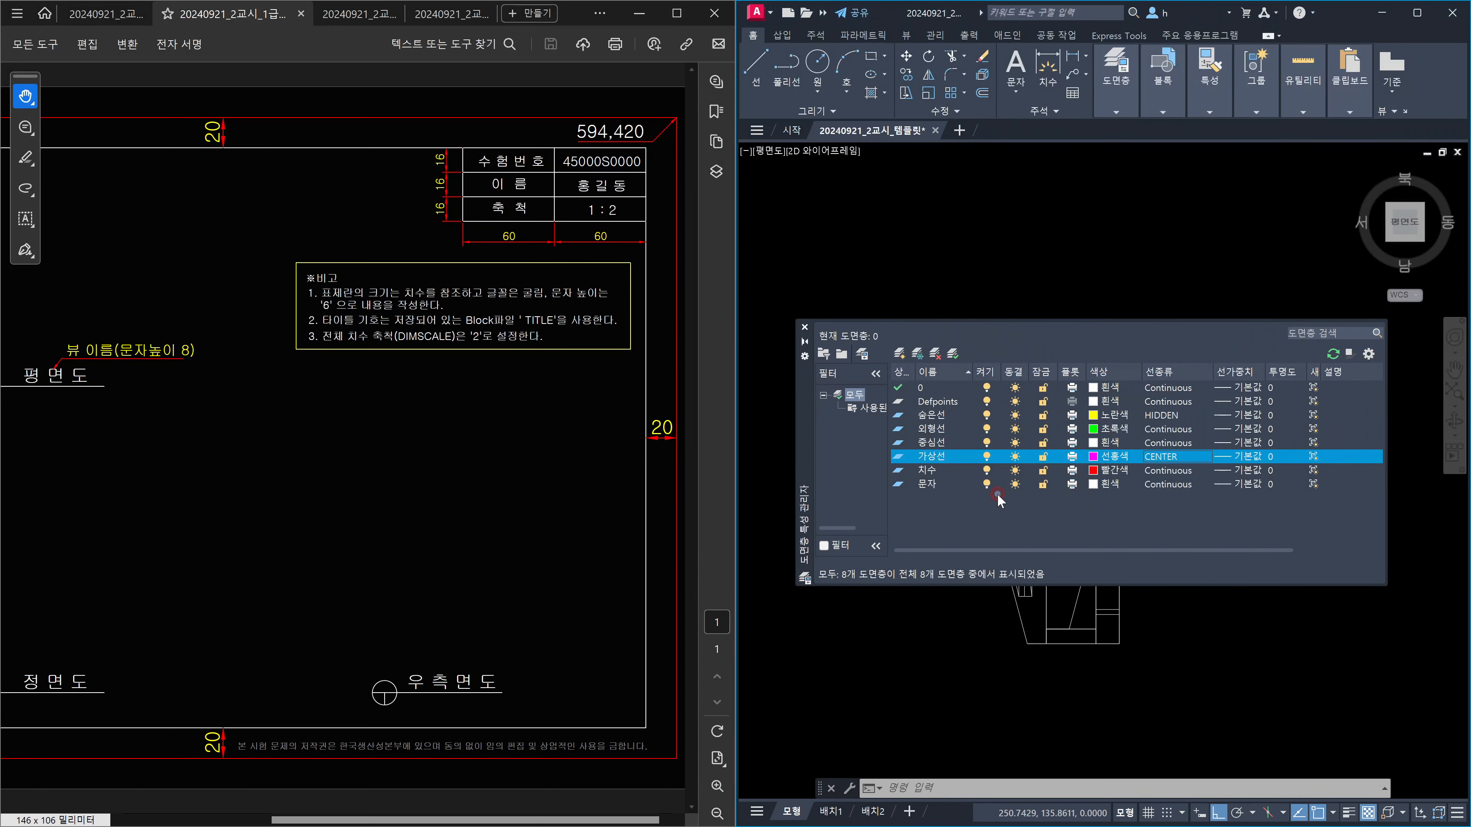
Step: Assign the PHANTOM linetype to the 가상선 layer and the CENTER linetype to the 중심선 layer
left_click(1163, 462)
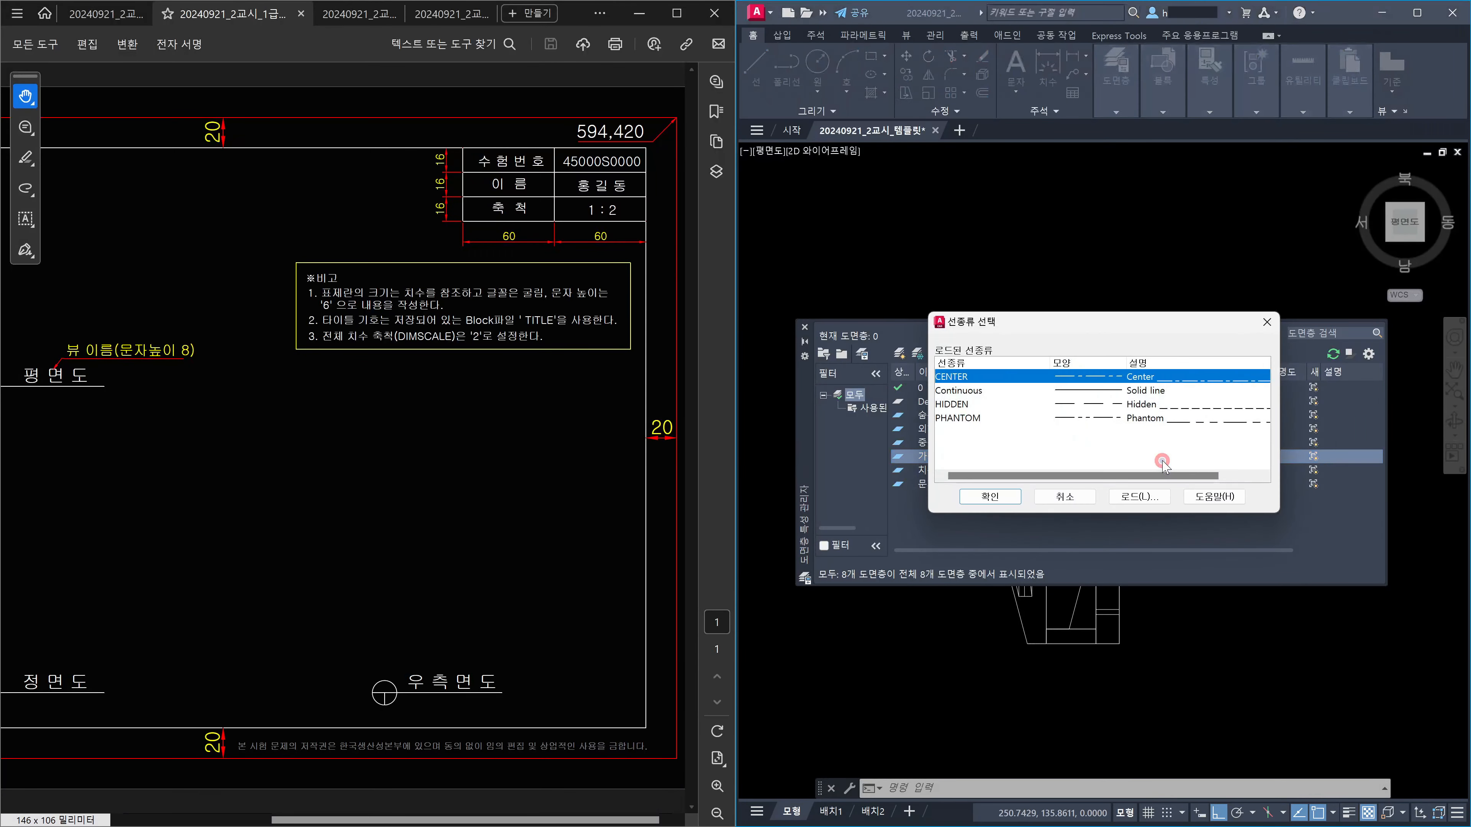
left_click(974, 418)
left_click(1000, 497)
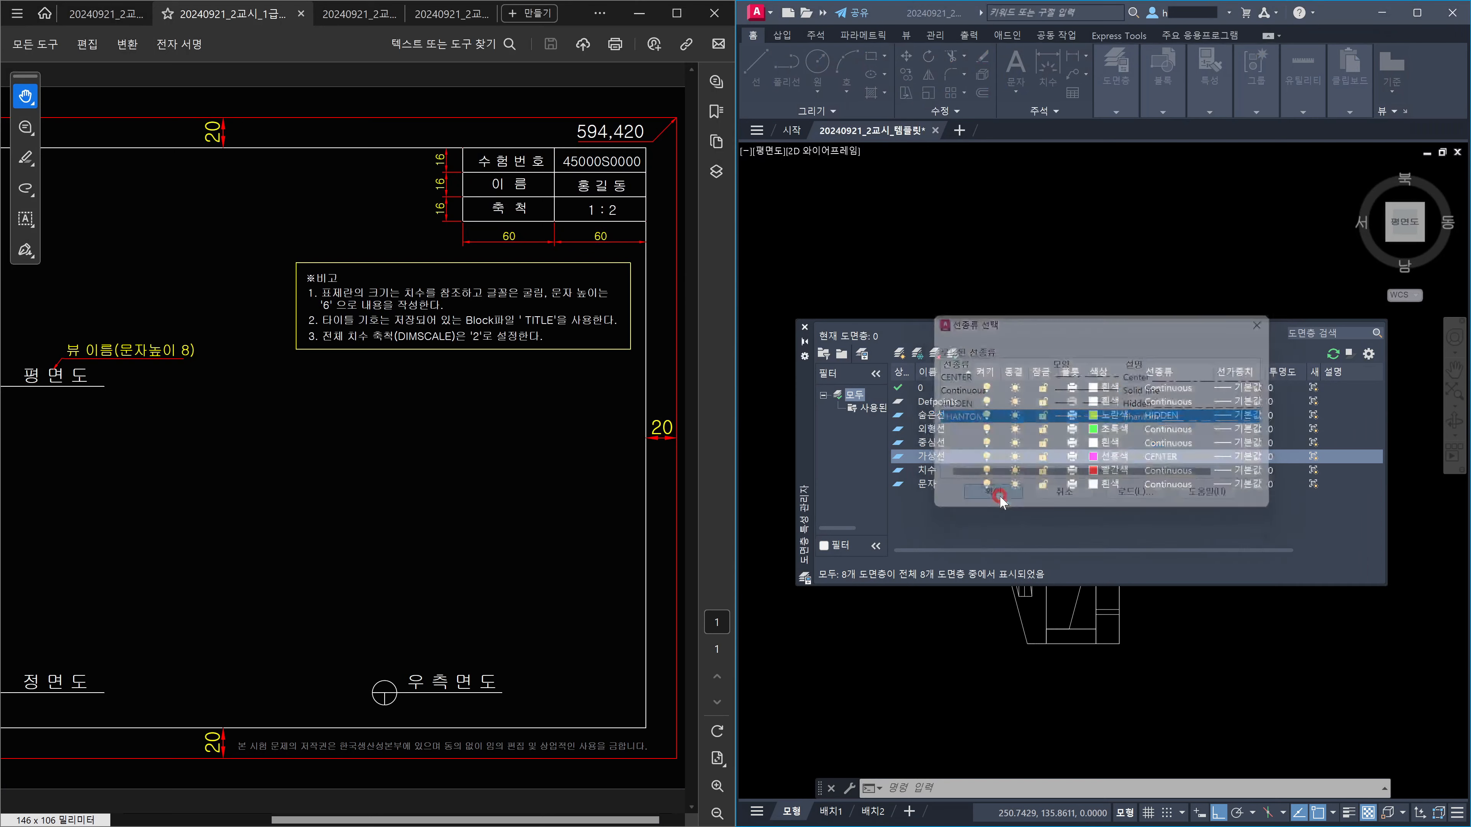
left_click(1174, 443)
left_click(1173, 443)
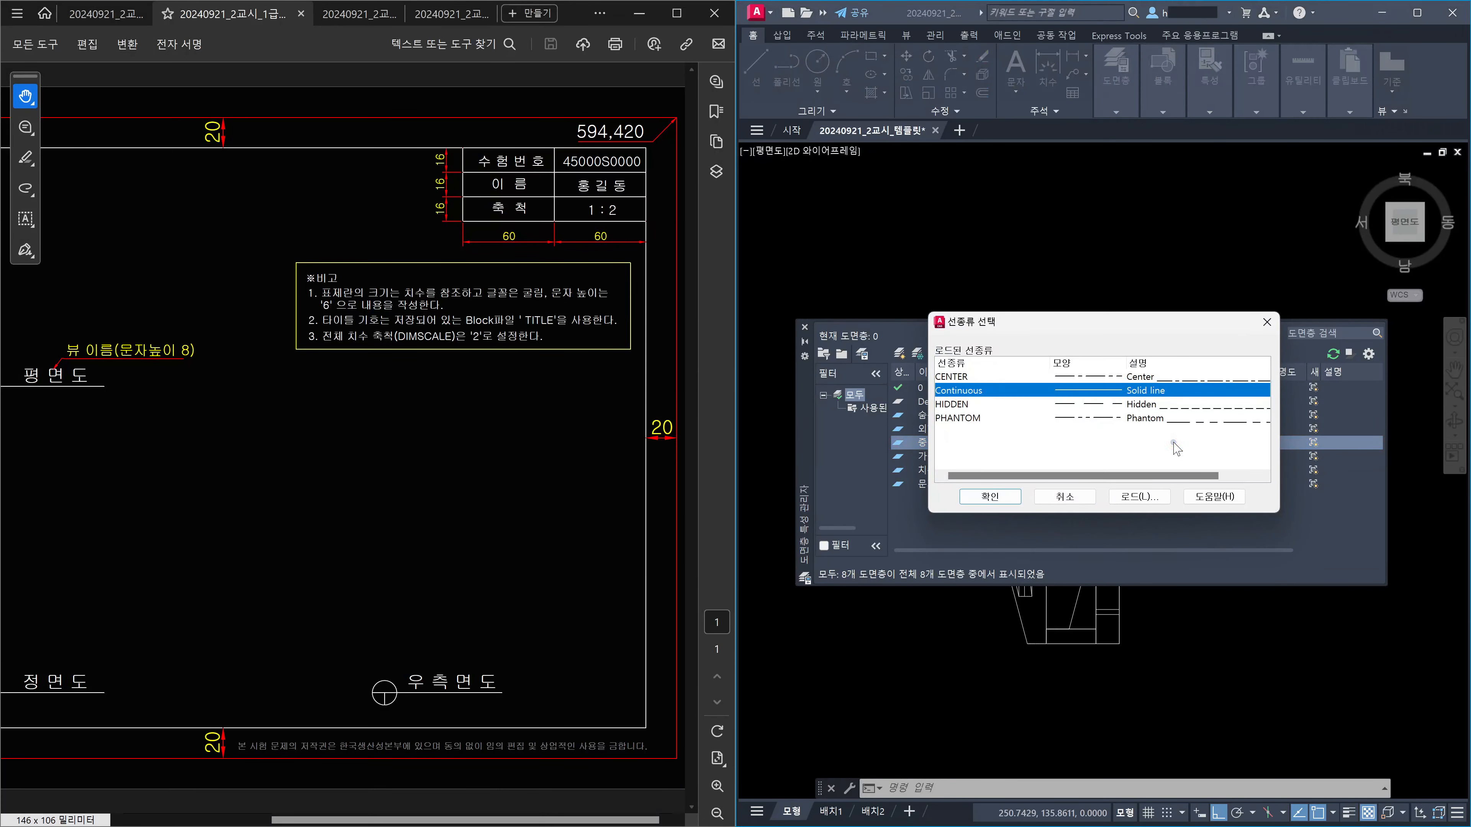
left_click(950, 377)
left_click(1002, 495)
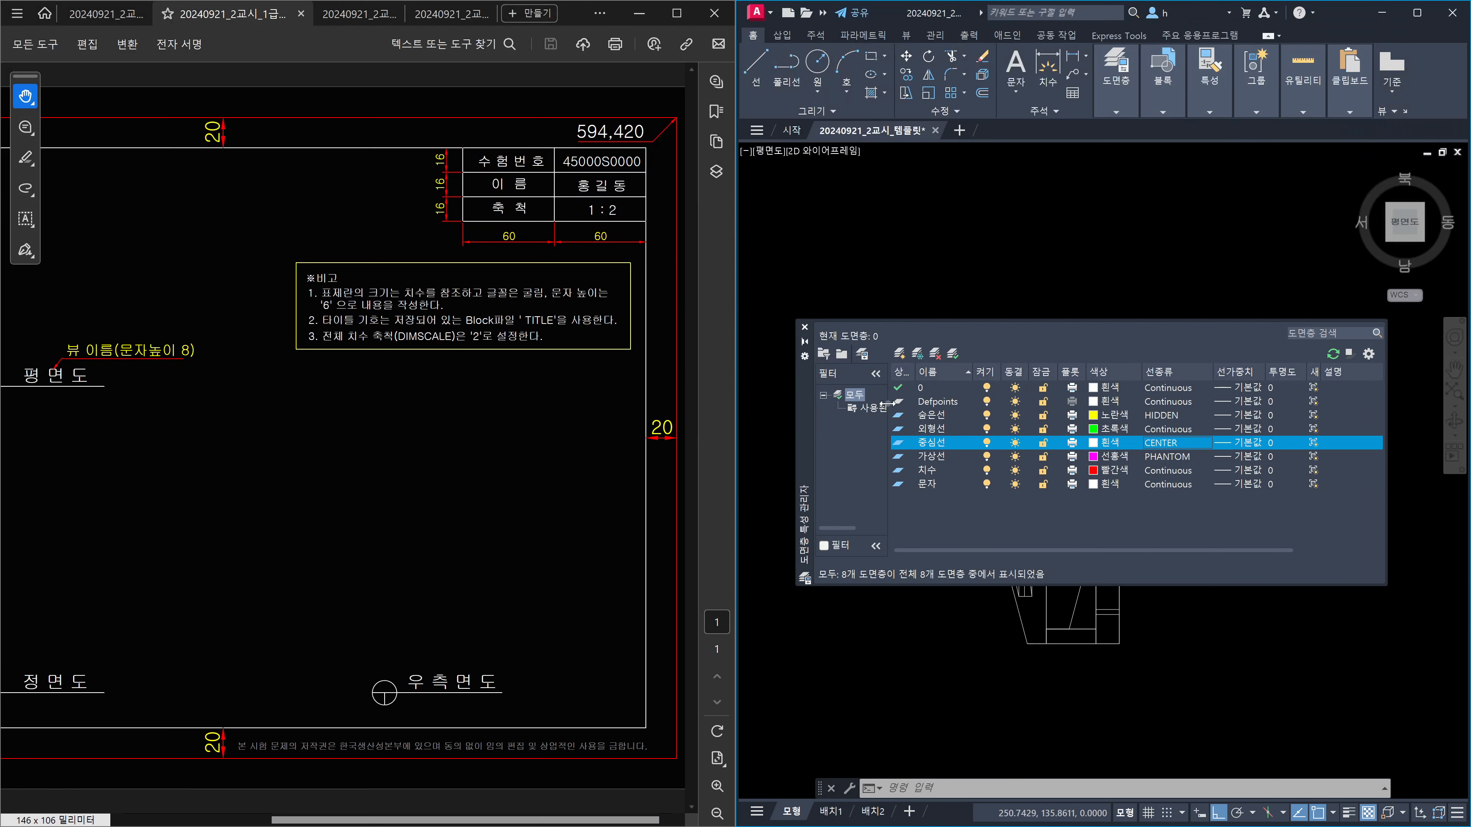
Step: Make 치수 the current layer and close the layer properties manager
double_click(929, 470)
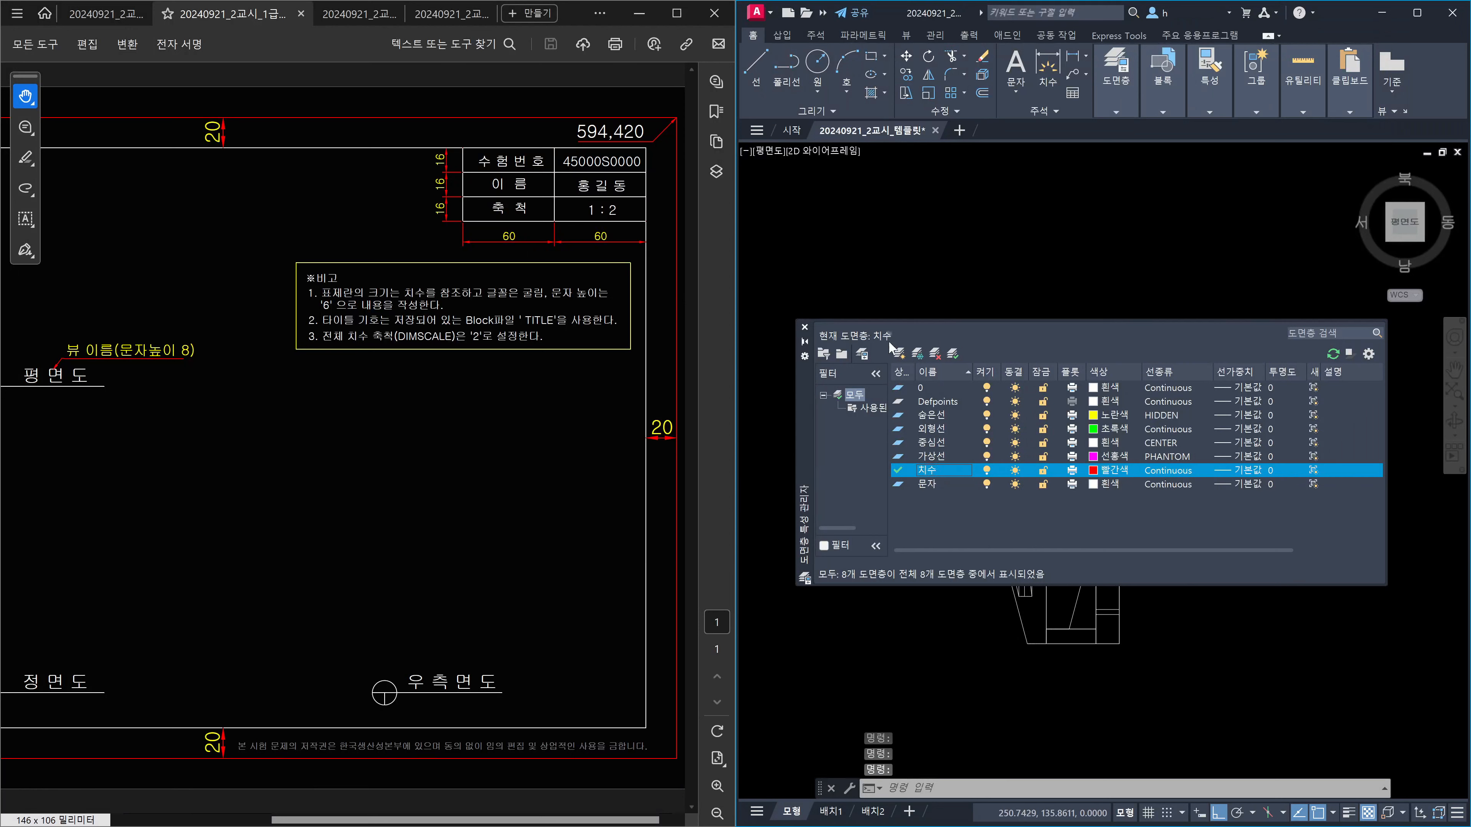
left_click(804, 329)
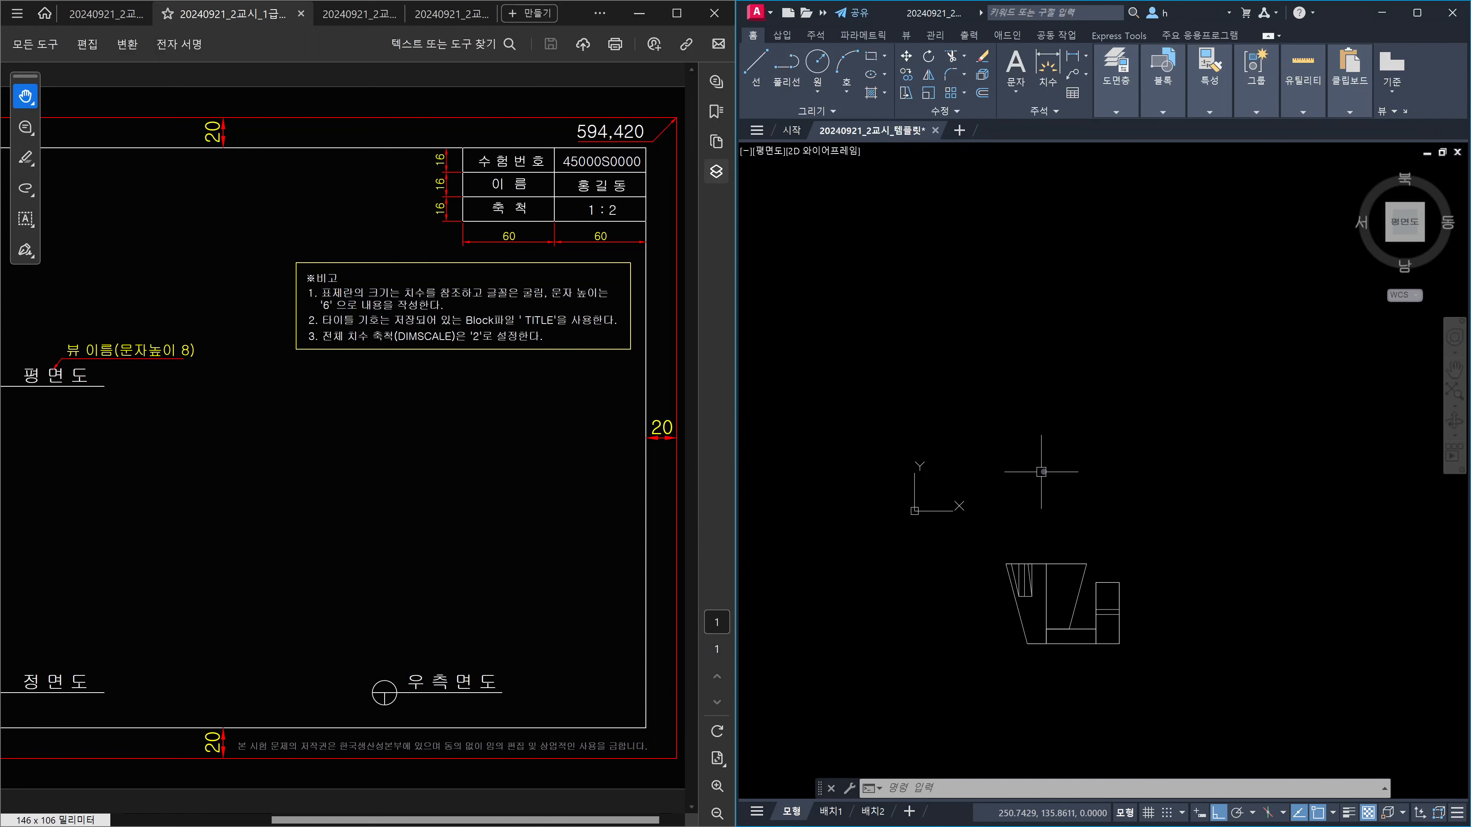
Step: Change the Standard text style's font to 굴림, apply it and close the text style settings
type("st")
key("Return")
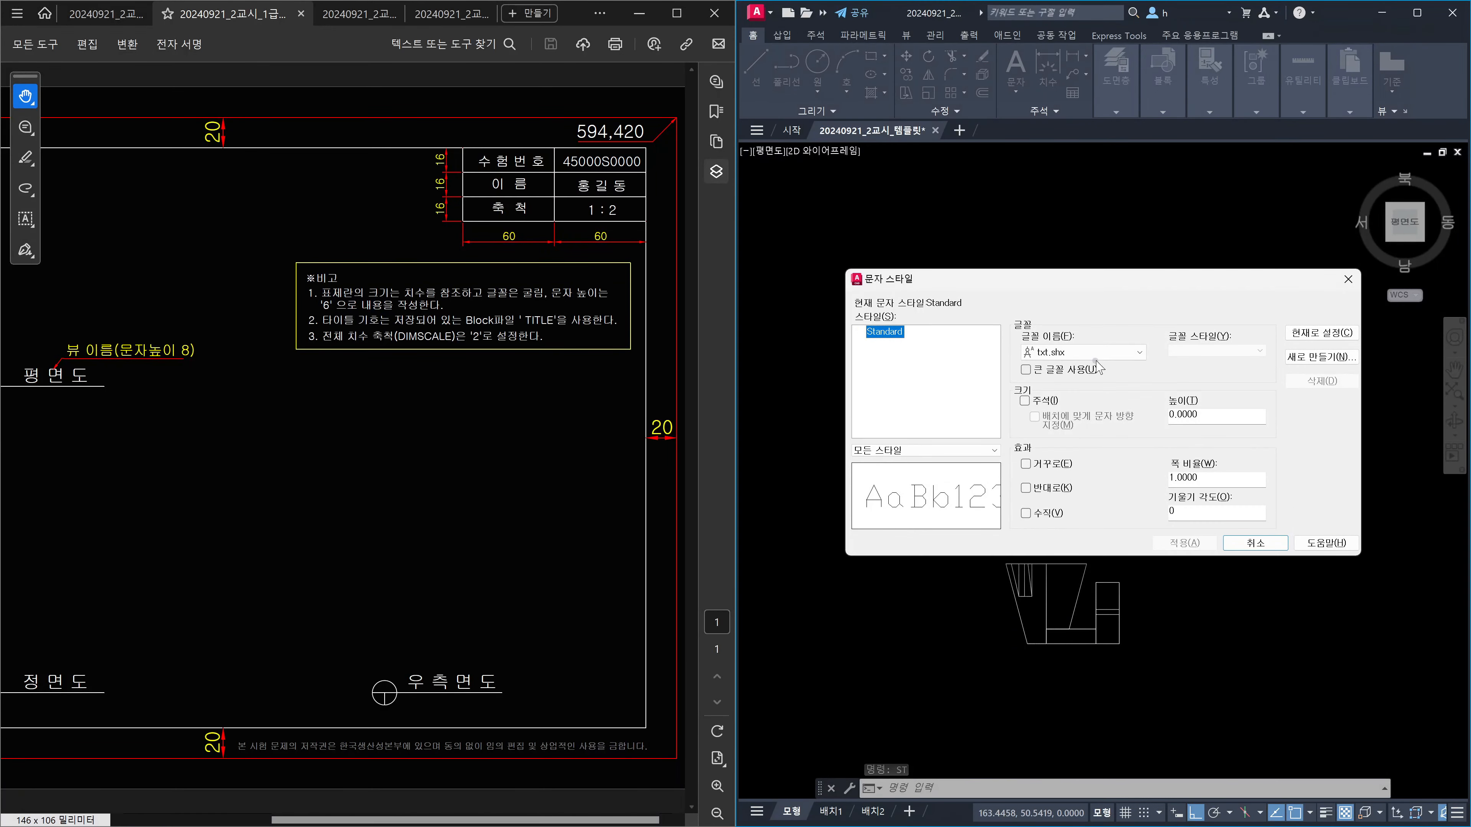
left_click(1140, 352)
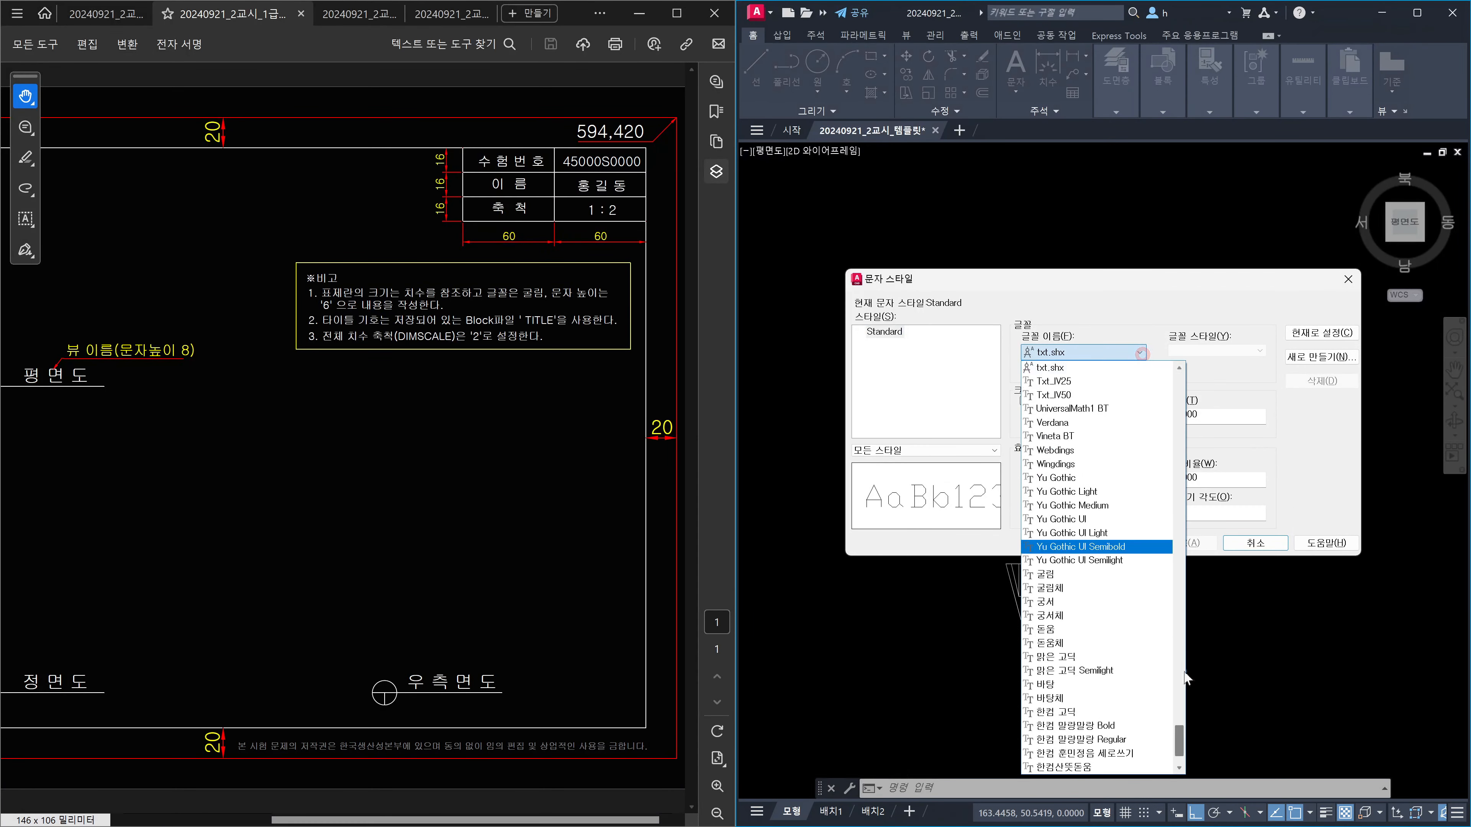
left_click(1072, 575)
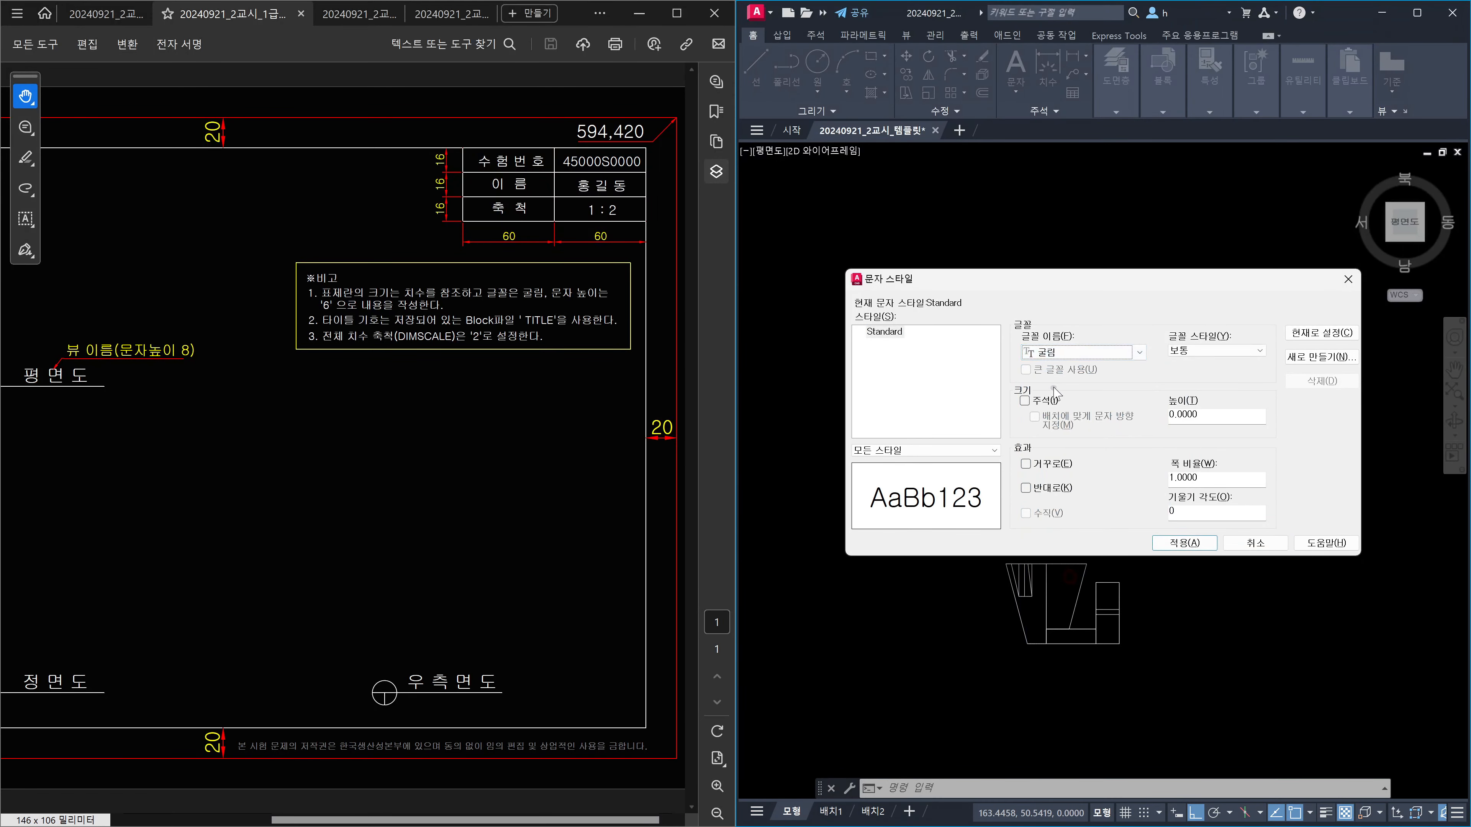
left_click(1184, 543)
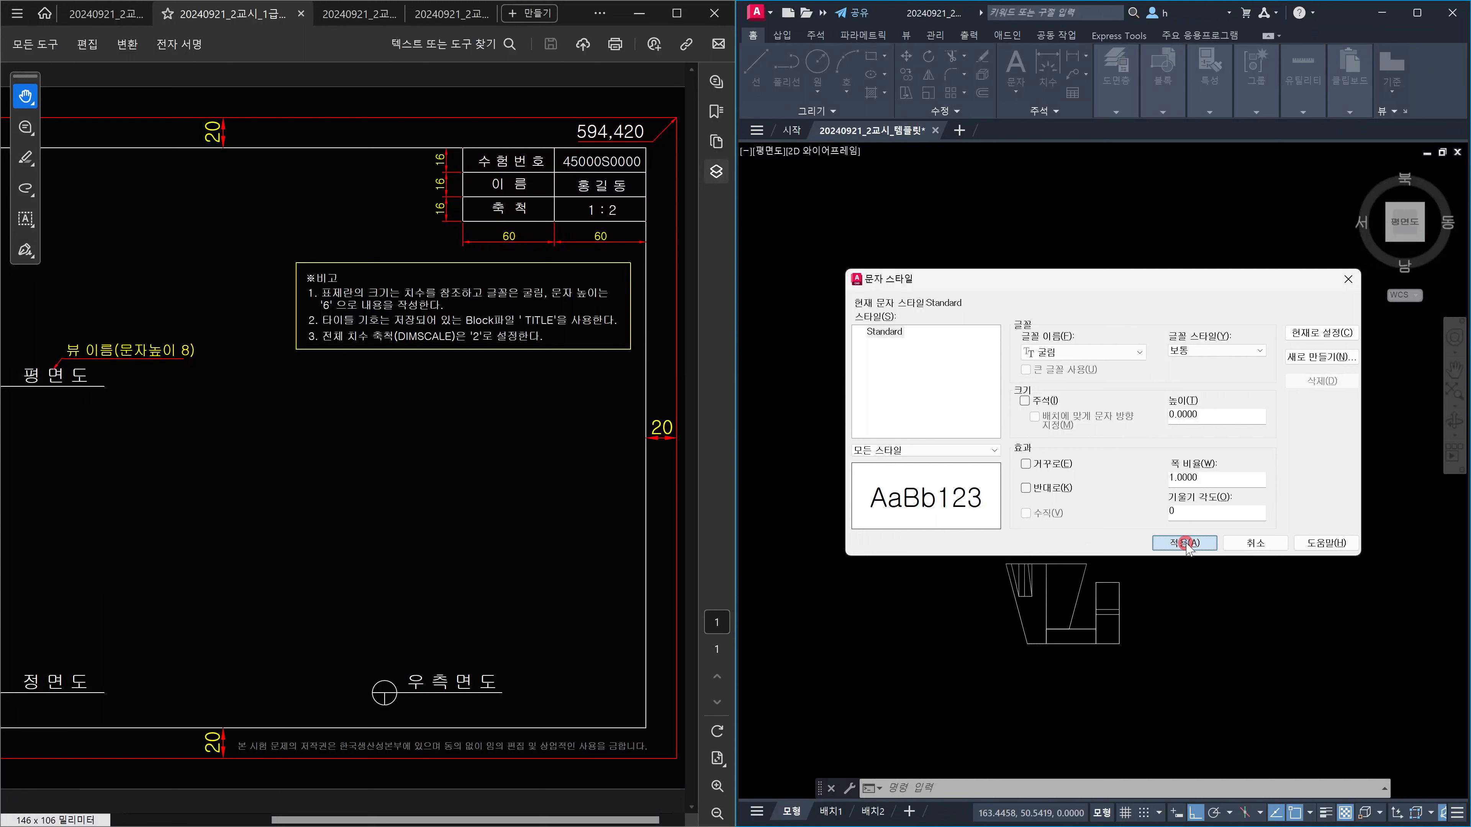
left_click(1239, 544)
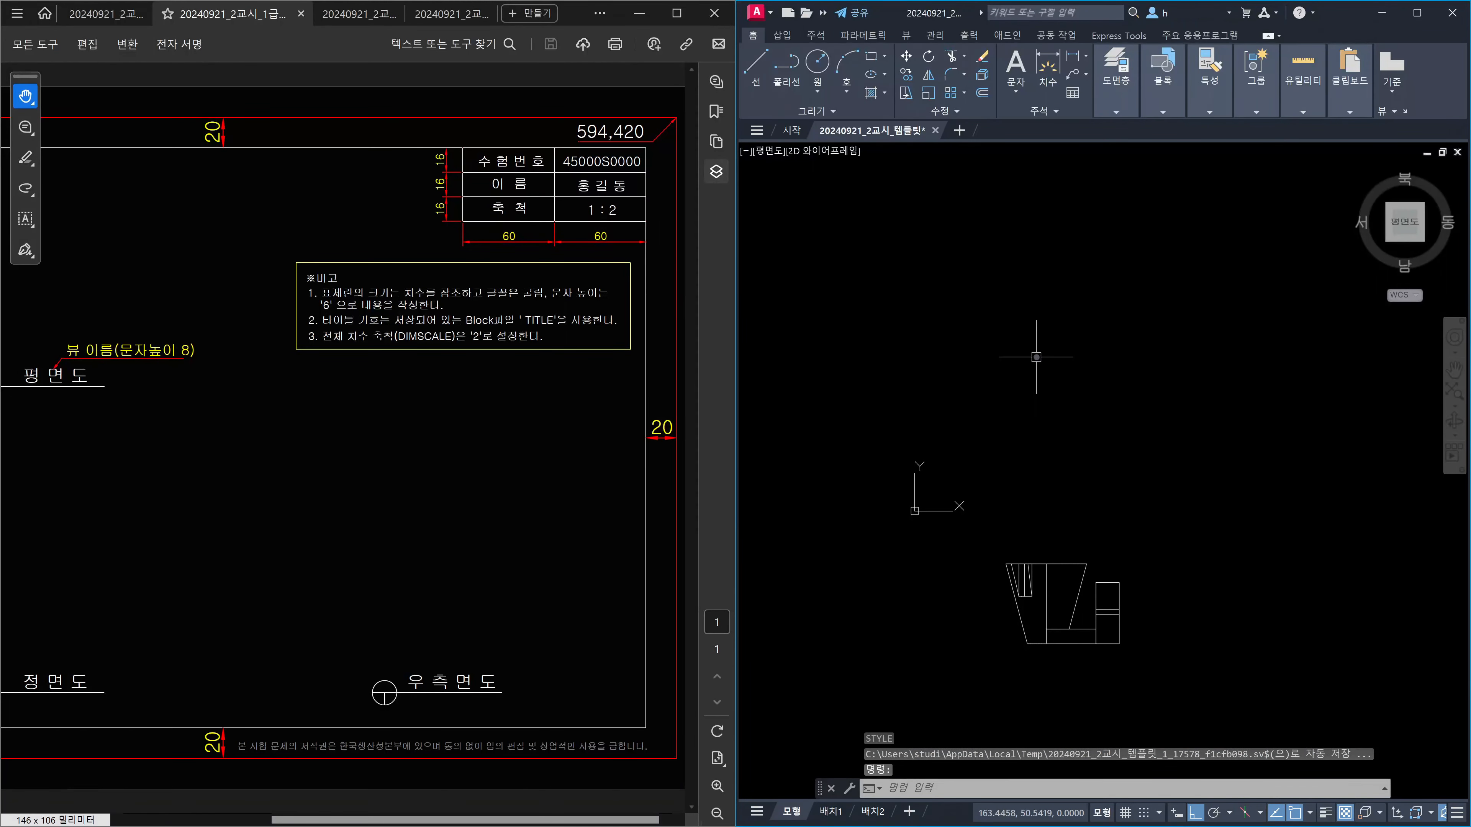
type("re")
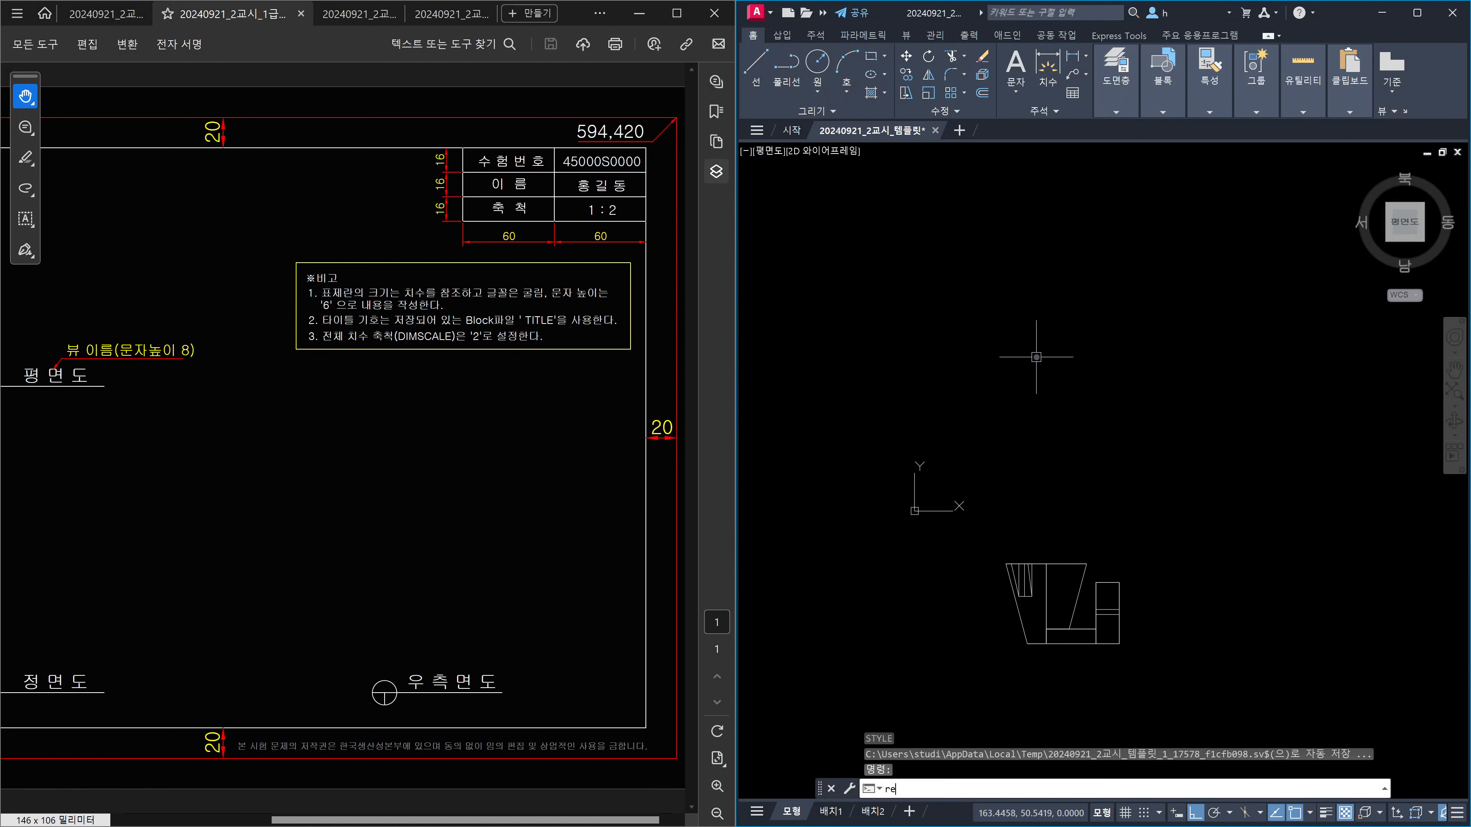
type("c")
key("Return")
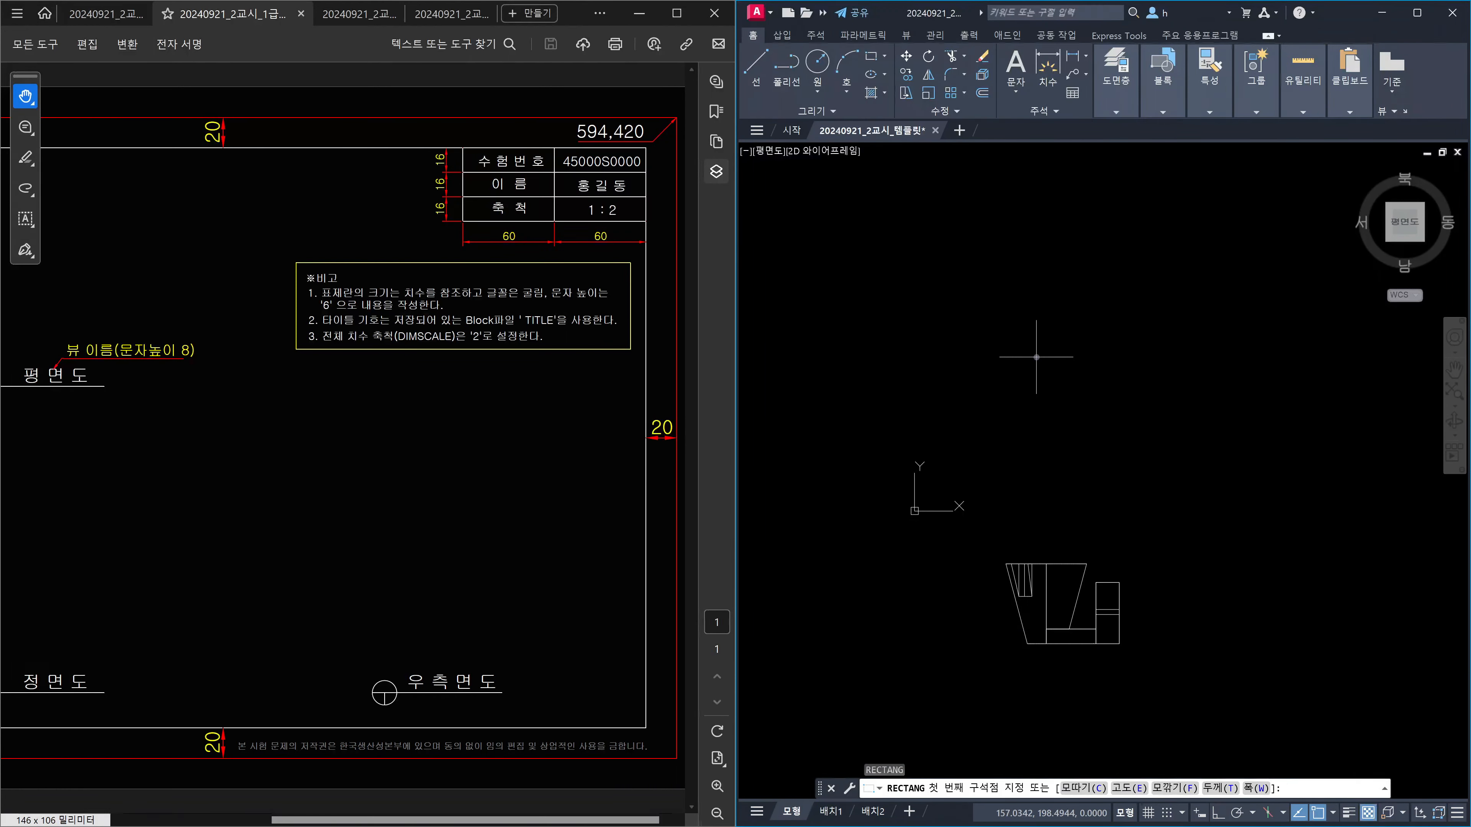
type("0,0")
key("Return")
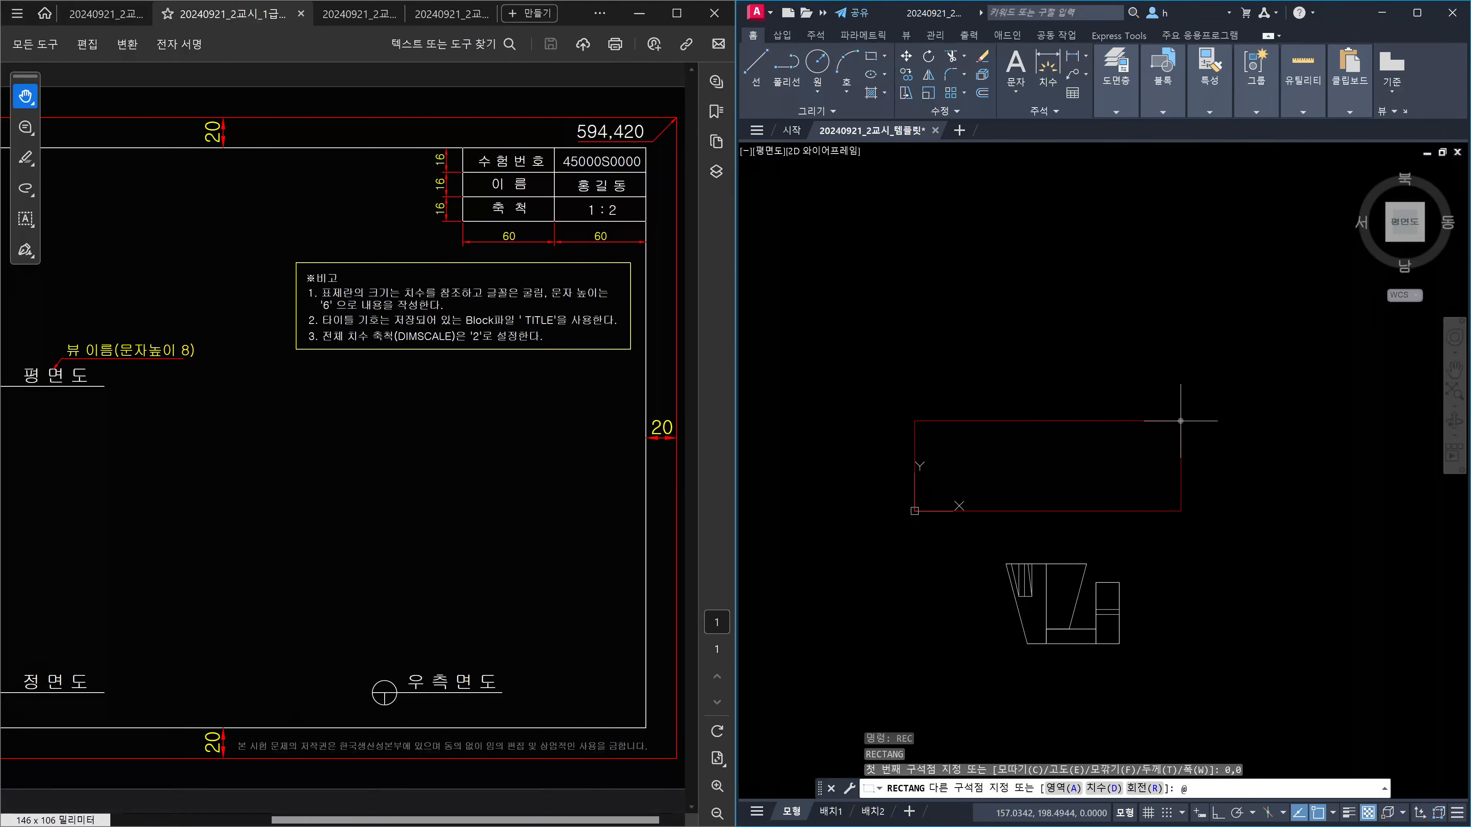
type("@594,420")
key("Return")
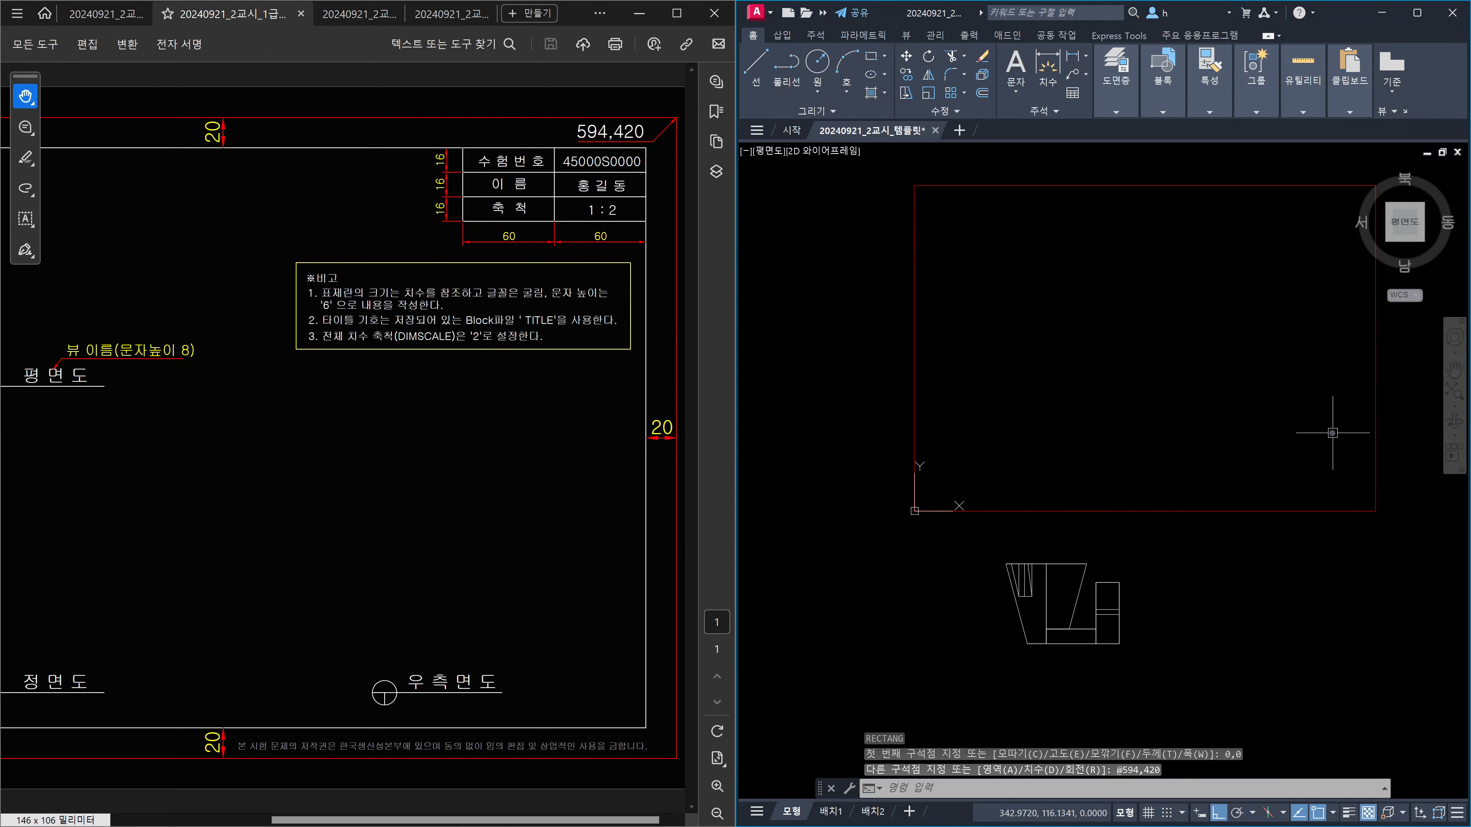
Step: Offset the 594 by 420 rectangle inward by 20
mouse_move(1332, 433)
middle_mouse_down()
mouse_move(1208, 461)
mouse_move(1235, 496)
middle_mouse_up()
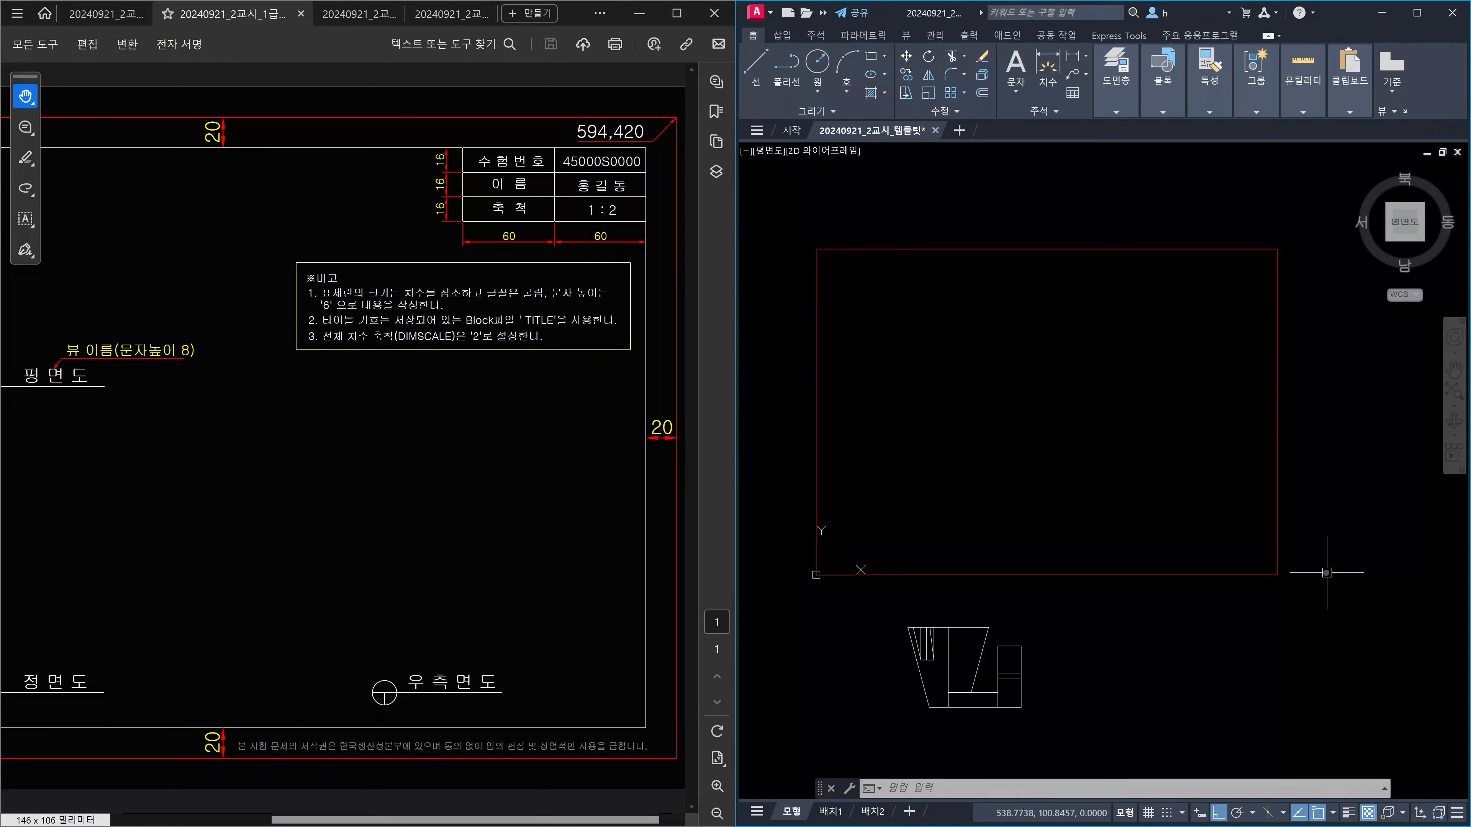
type("o")
key("Return")
type("20")
key("Return")
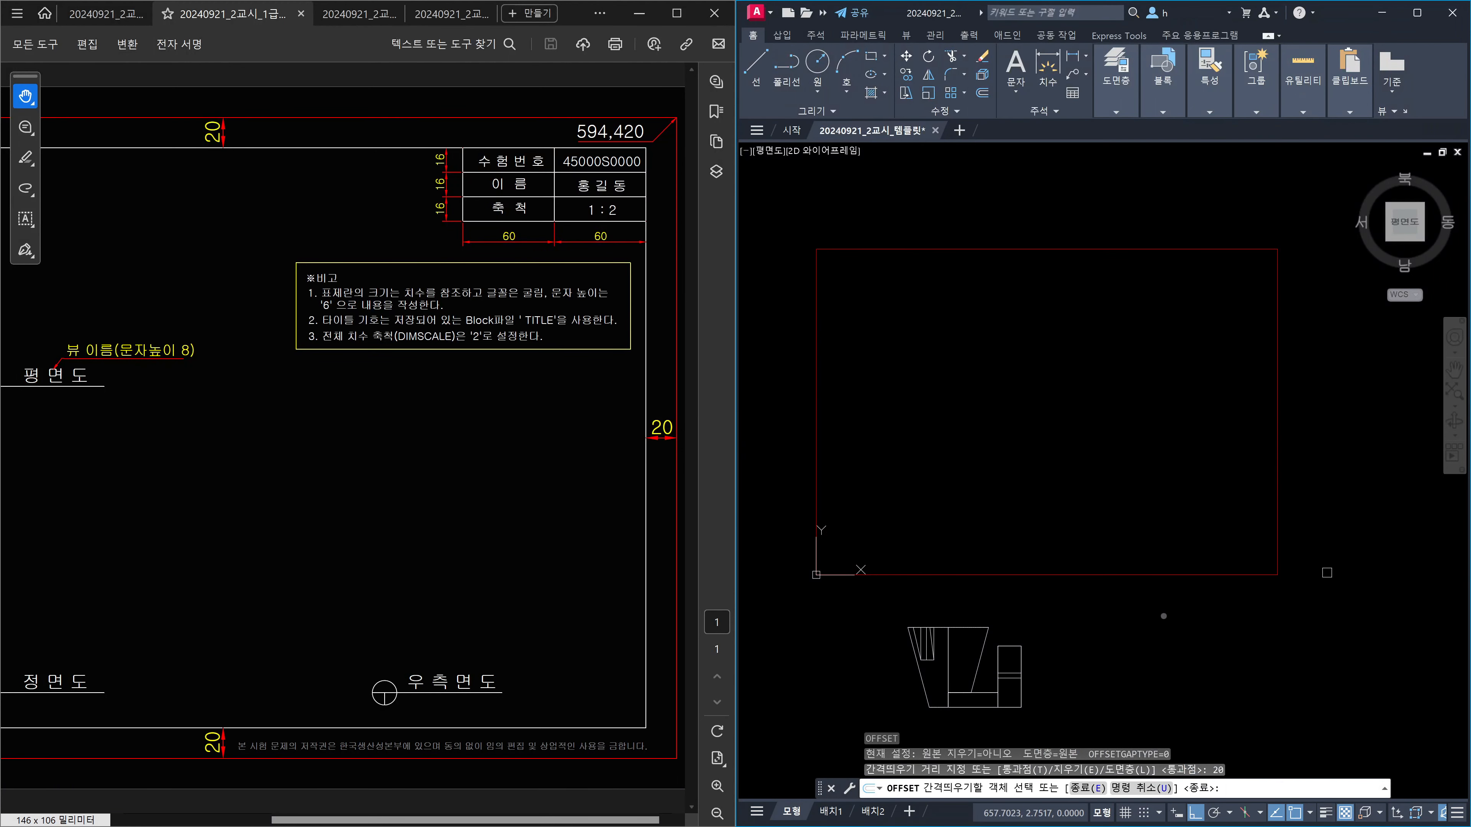
left_click(1226, 576)
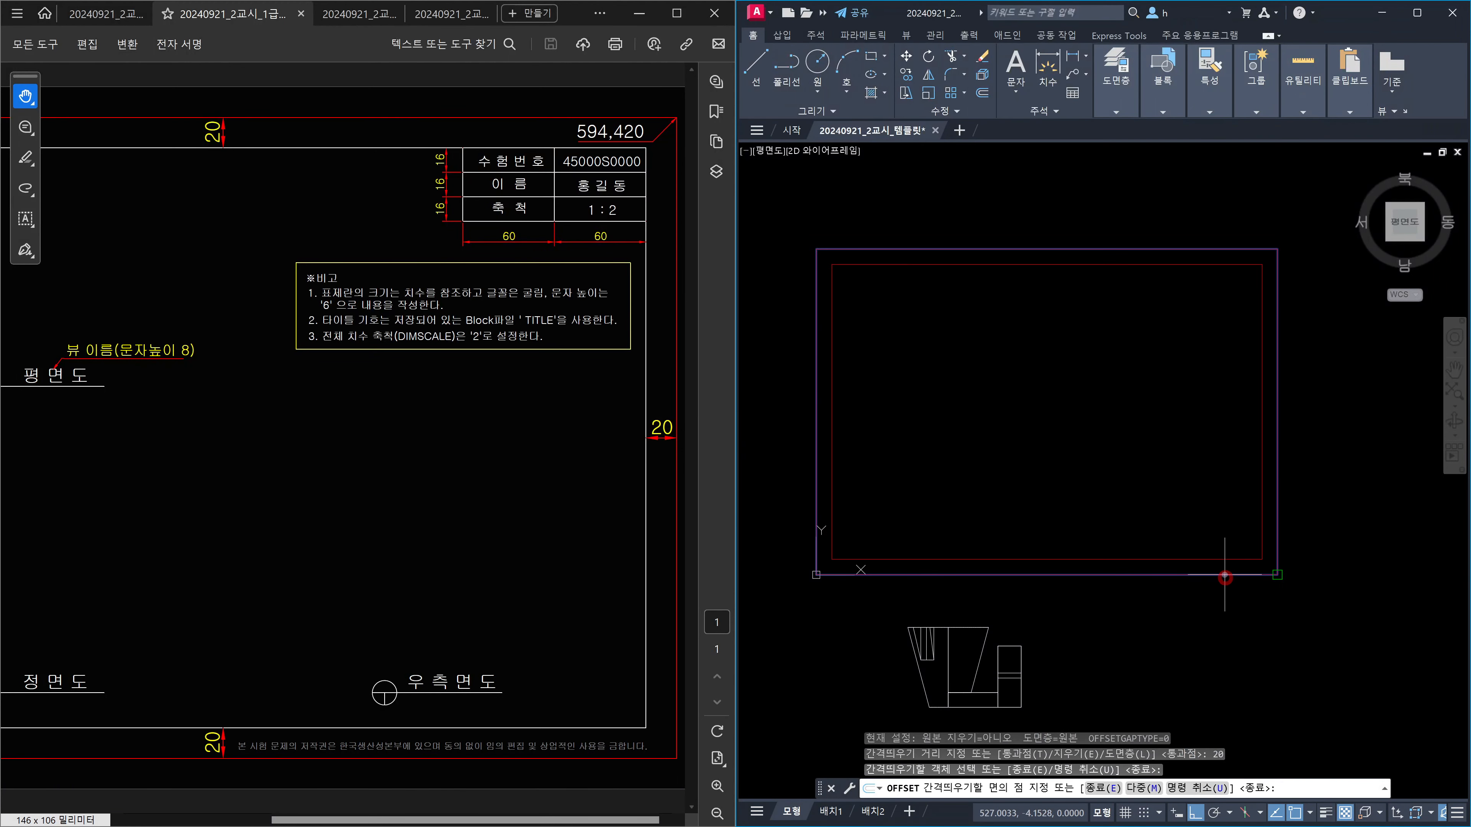
left_click(1223, 534)
key("Escape")
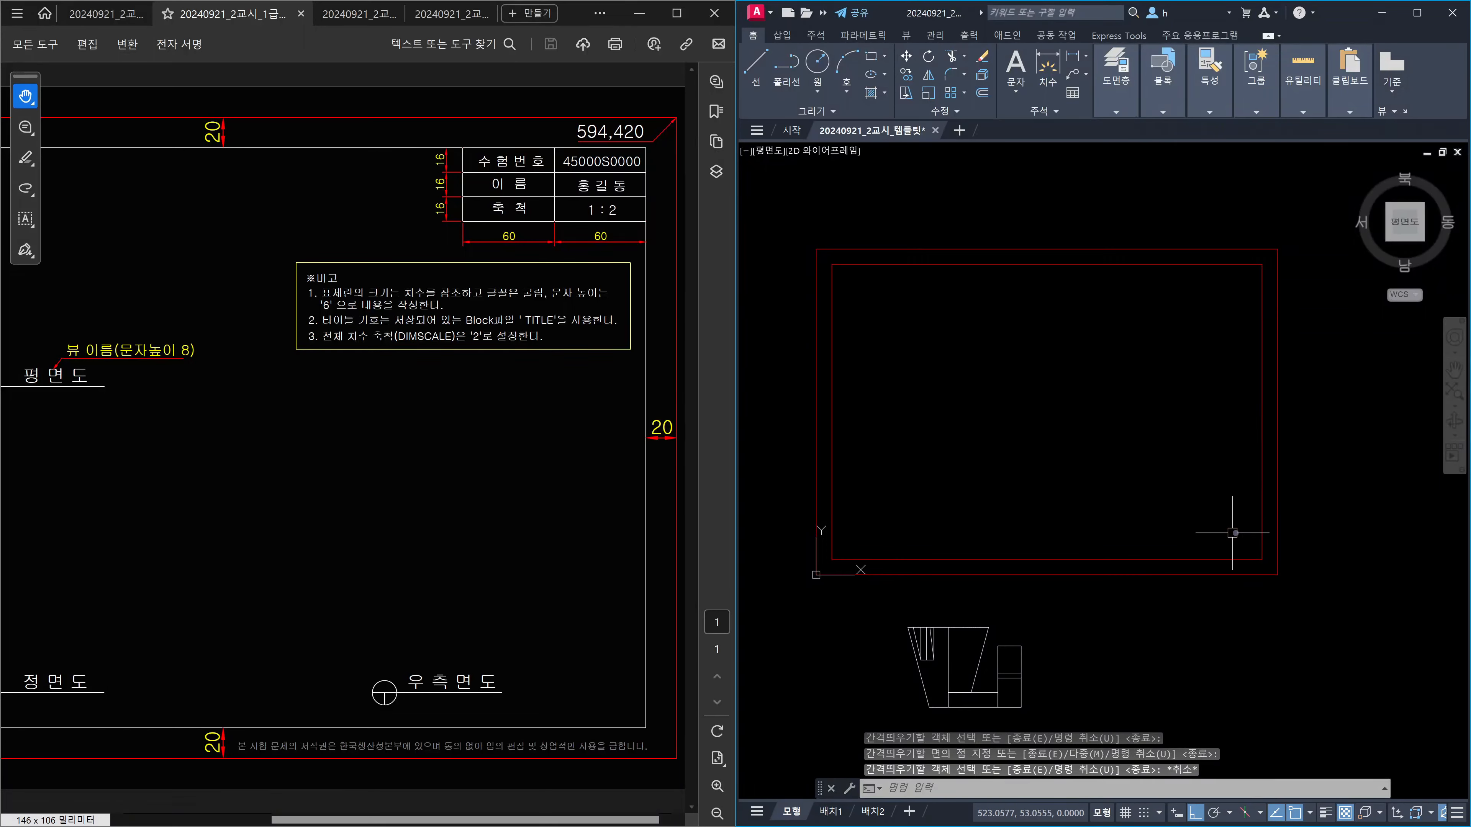
Step: Select the outer sheet rectangle, leaving the inner border unselected
left_click(1277, 540)
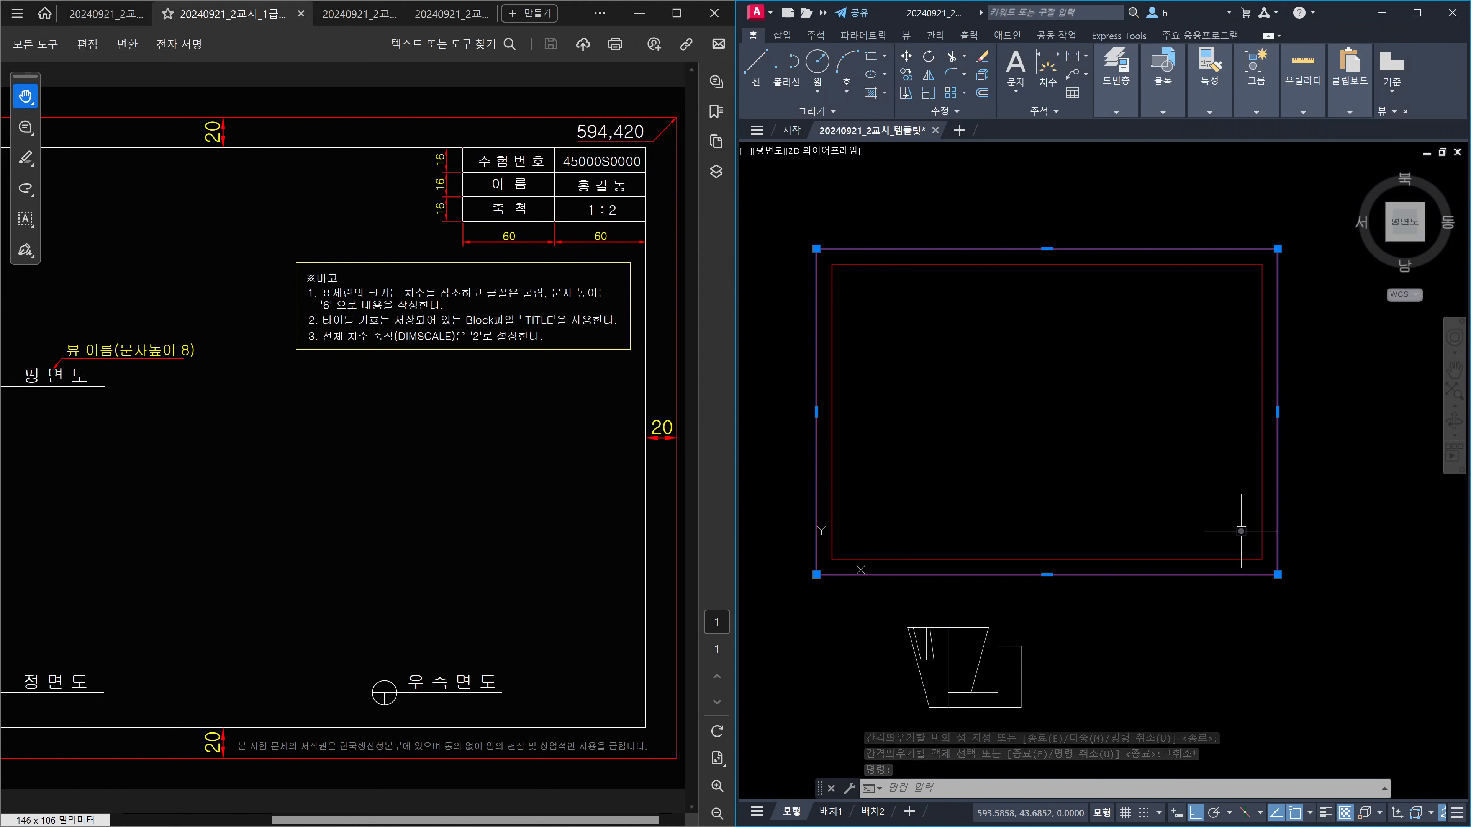
key("Escape")
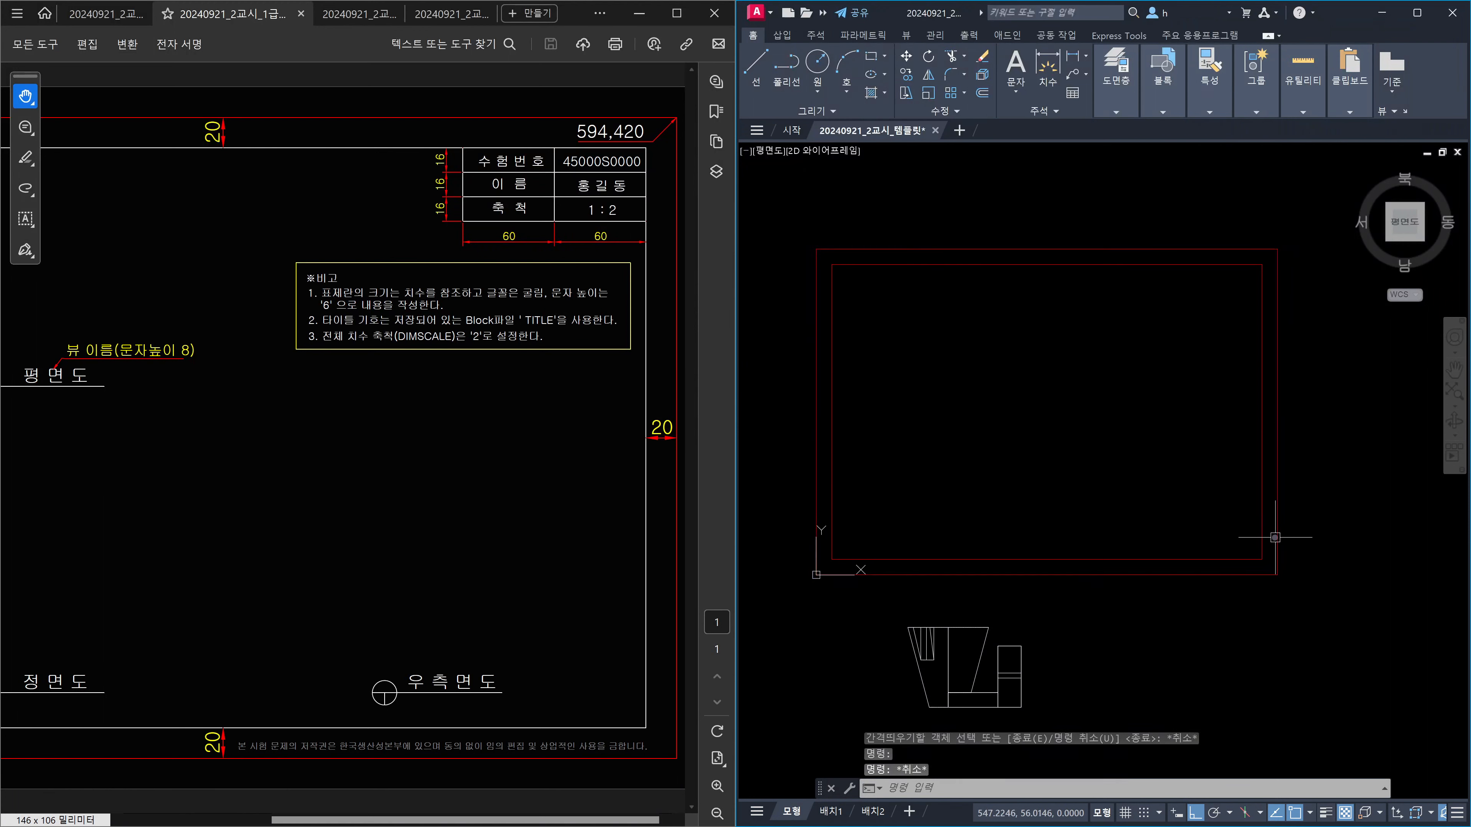
left_click(1278, 538)
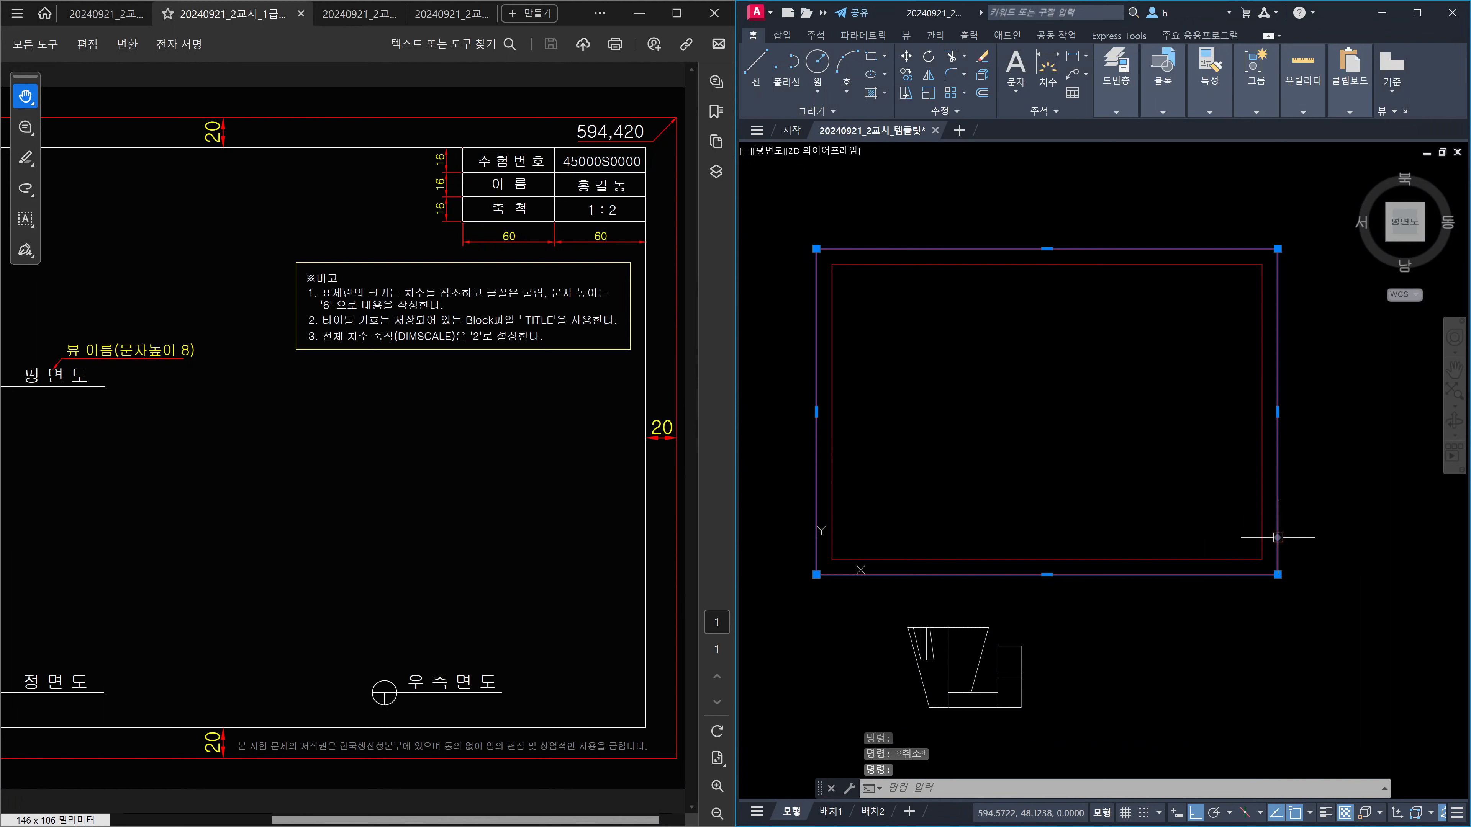
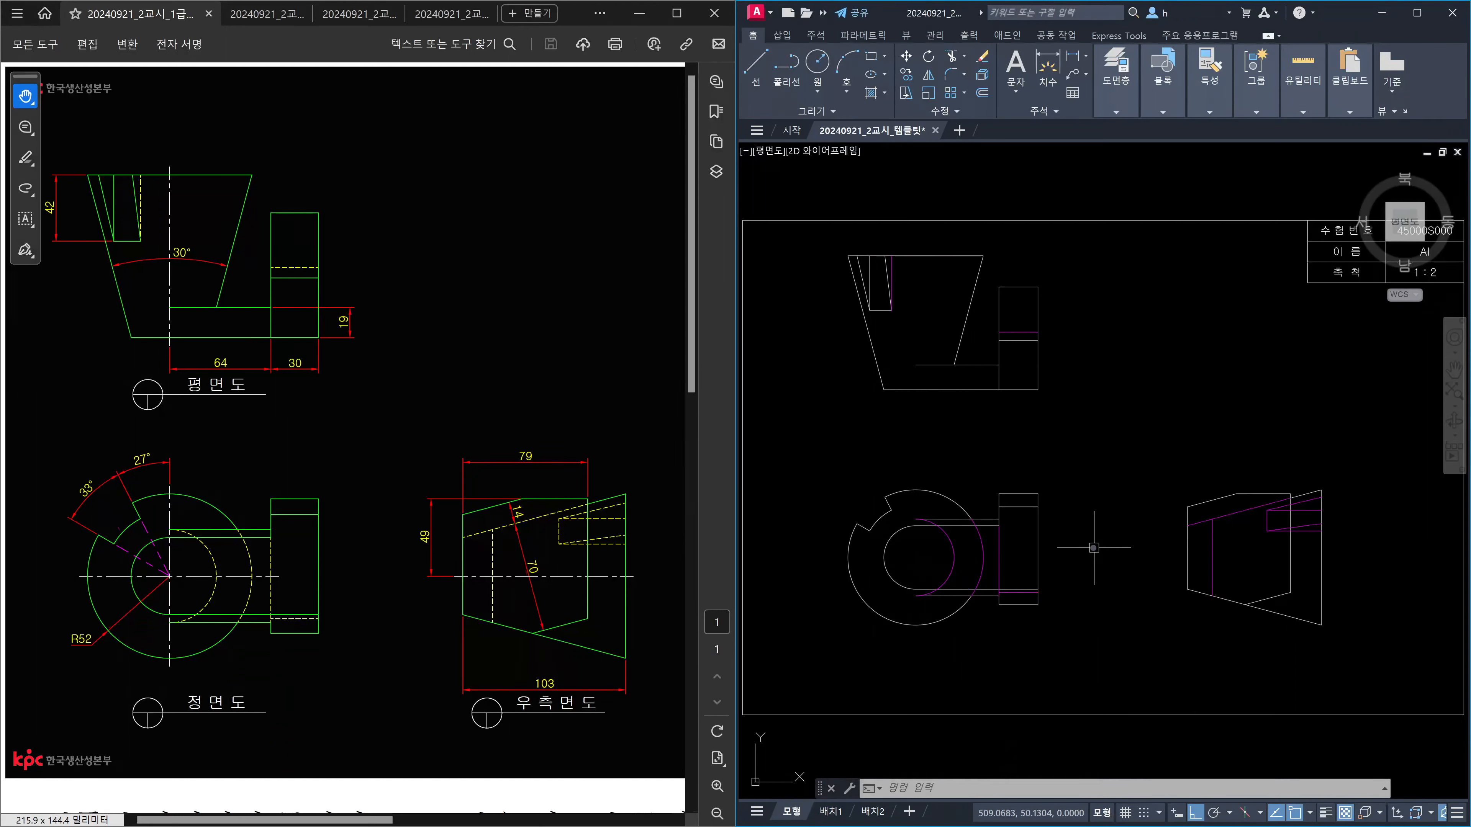
Step: Select the outer edges of the rectangular block in the front view, including its upper inner line and the short left-edge segments
key("Escape")
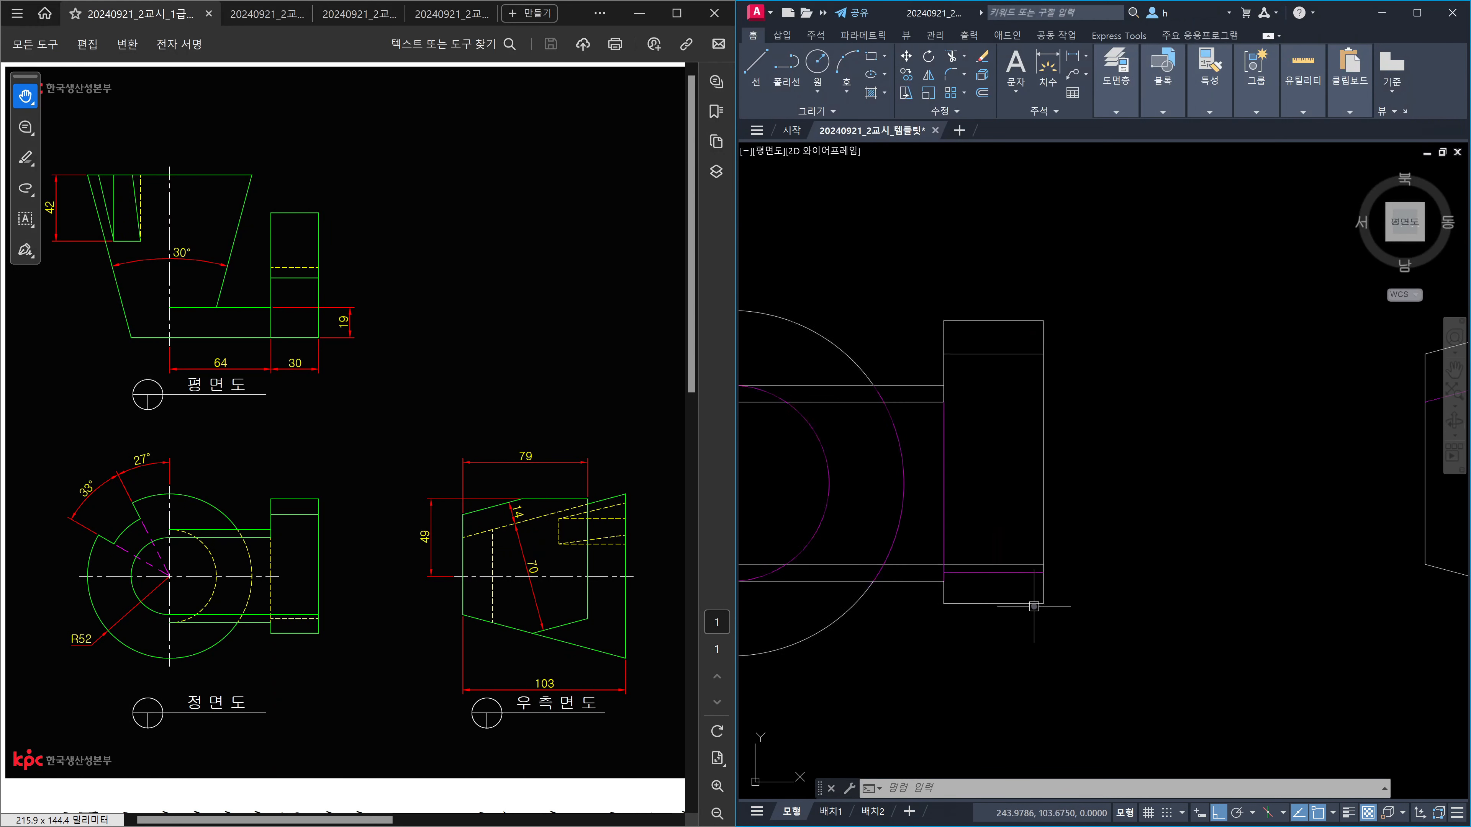
scroll(1040, 600, "up", 4)
left_click(1043, 592)
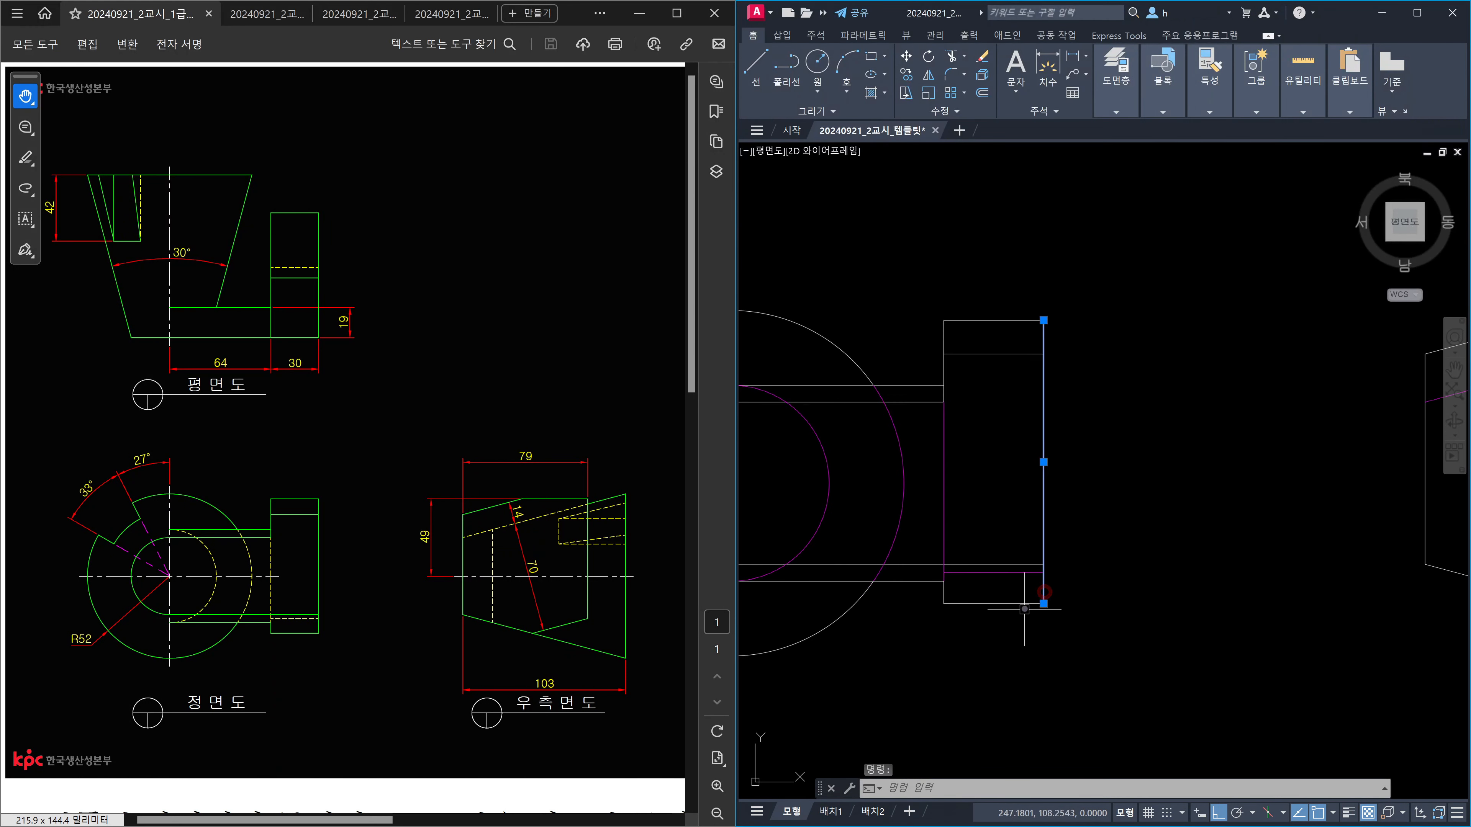
left_click(1024, 607)
left_click(993, 604)
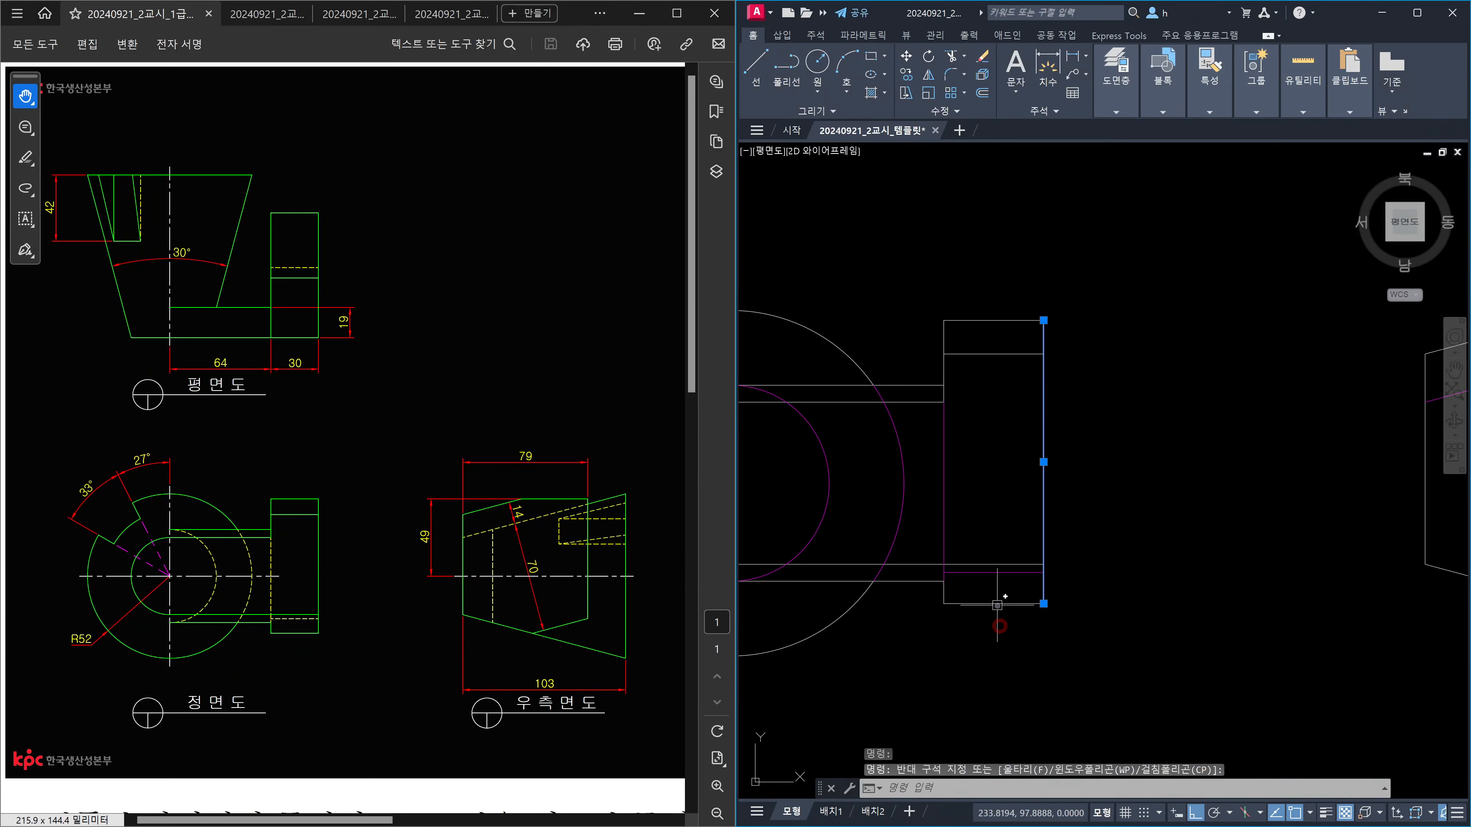
left_click(993, 322)
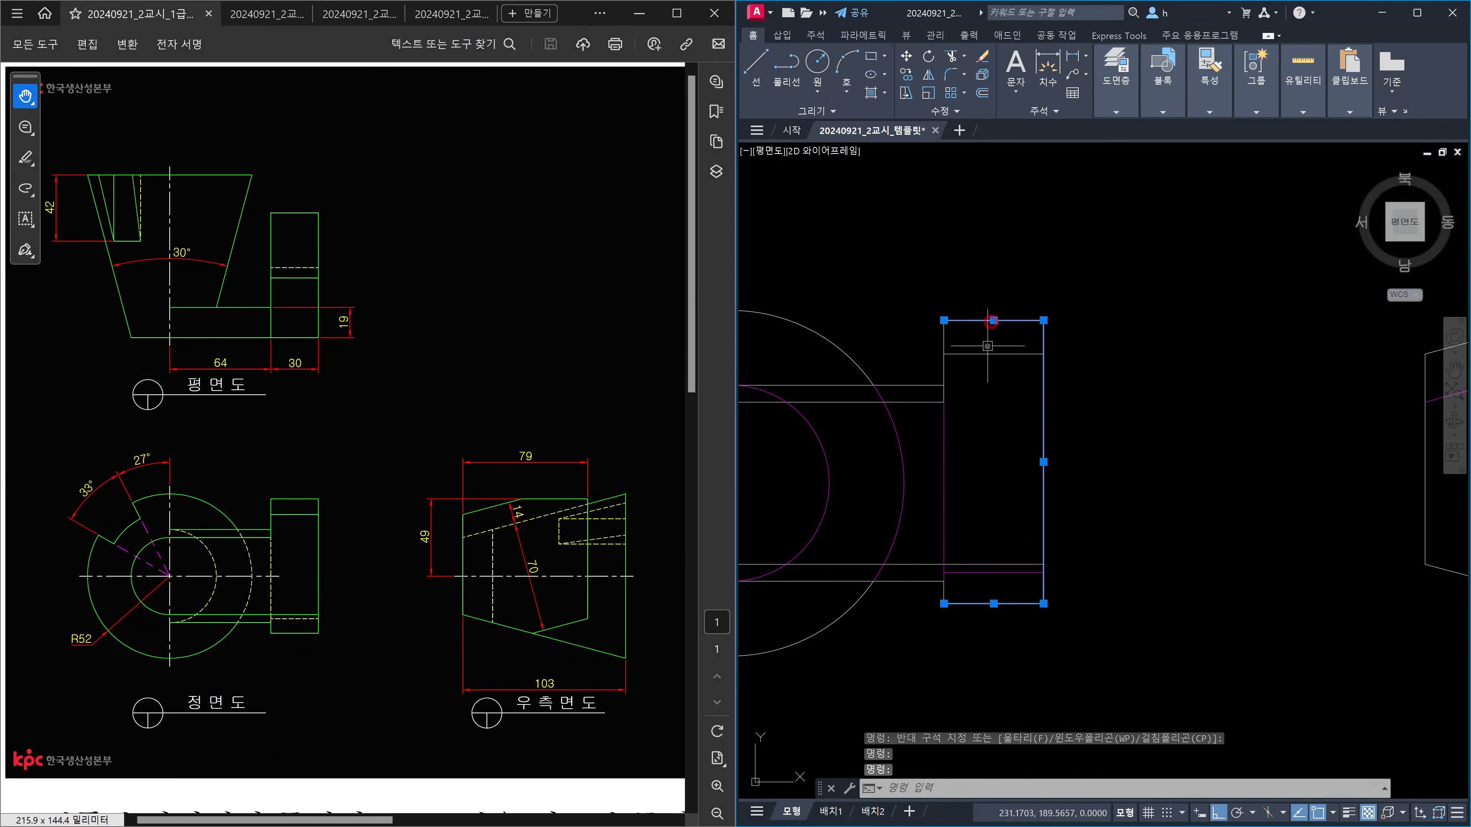
left_click(993, 354)
left_click(946, 339)
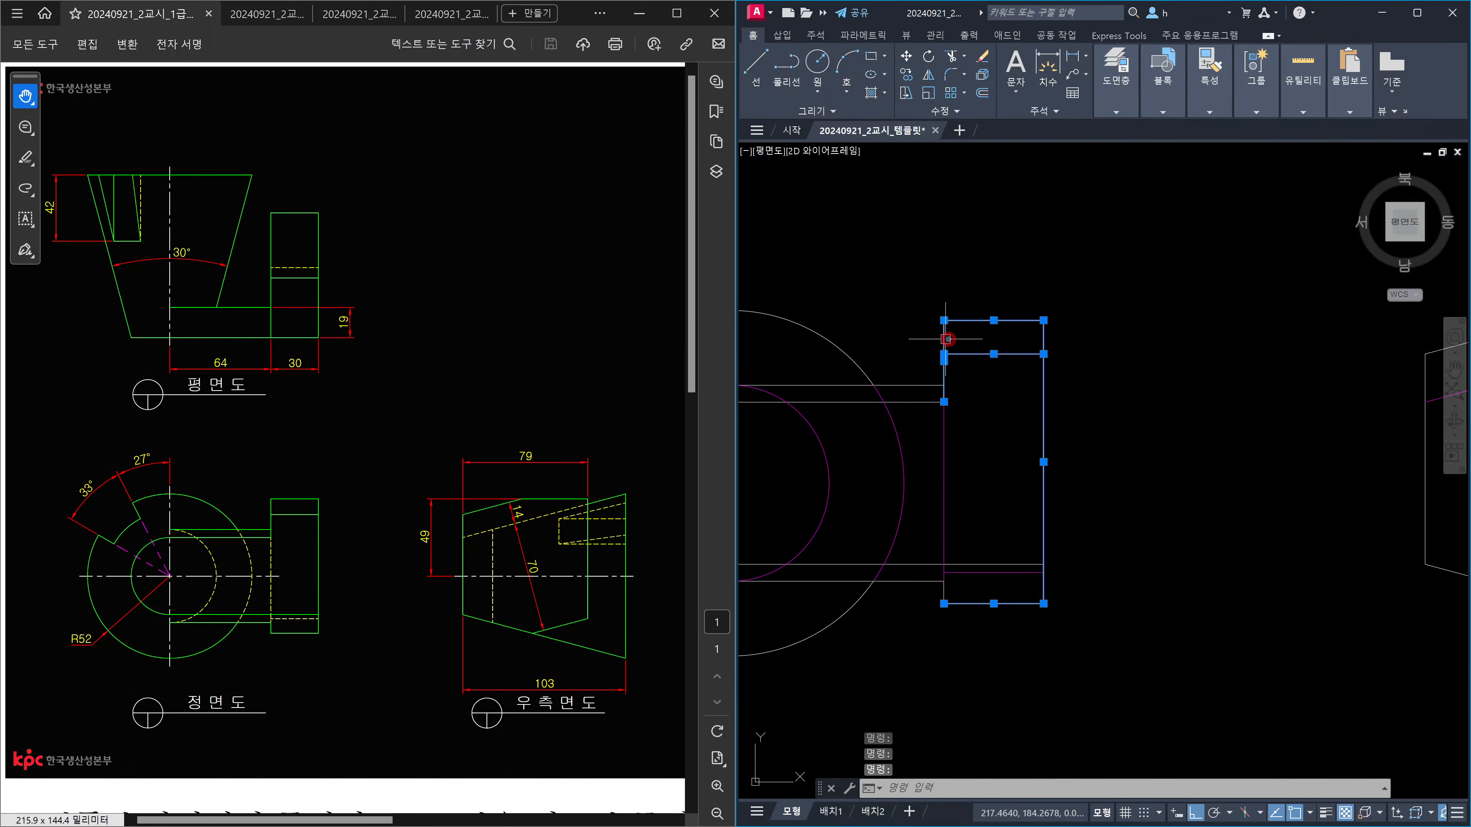
scroll(943, 597, "up", 4)
left_click(945, 600)
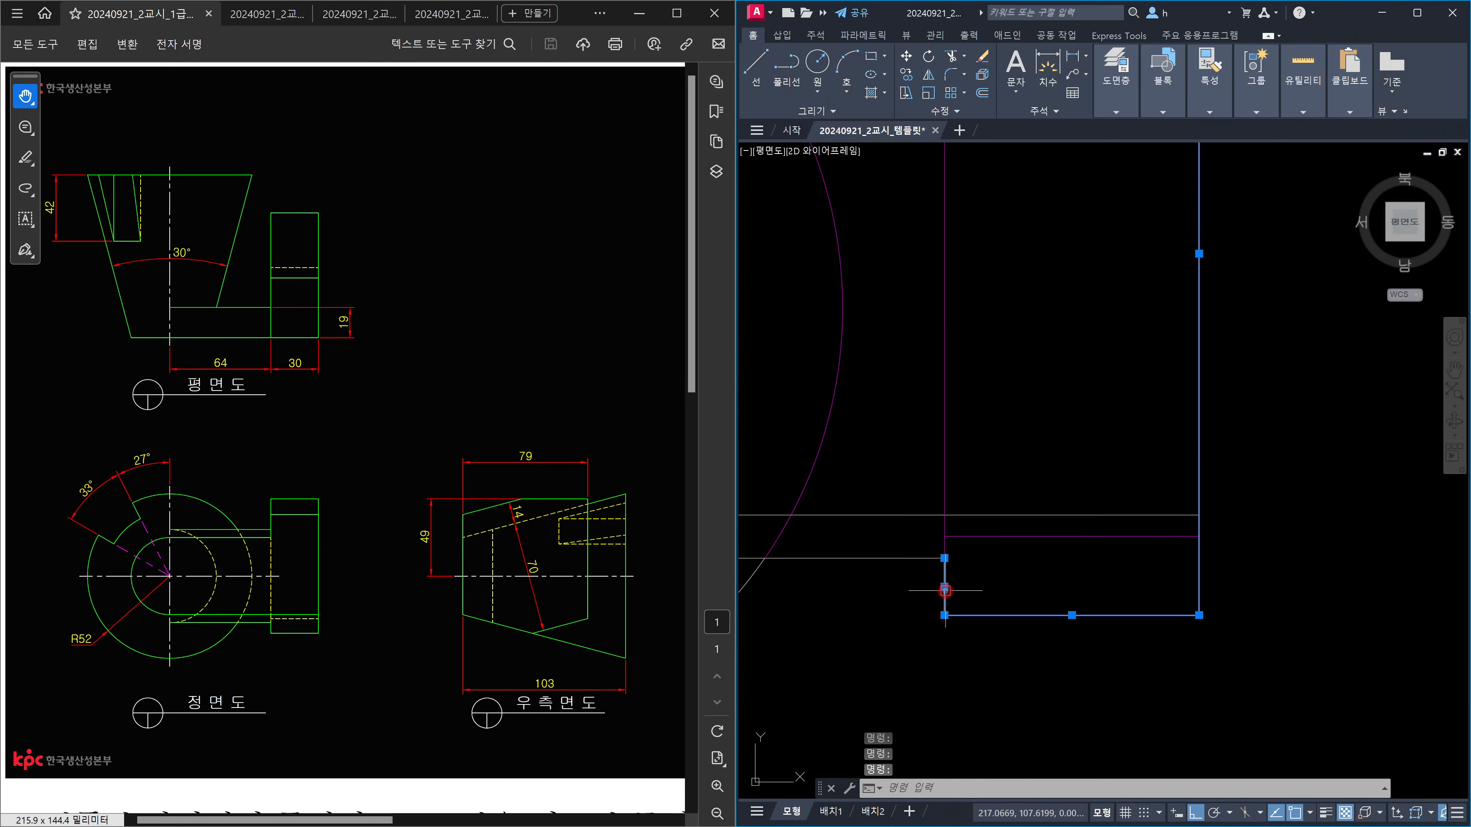
Step: Add the front view's lower and upper arm lines and the block's horizontal and vertical hidden lines to the selection
scroll(945, 600, "down", 4)
left_click(924, 580)
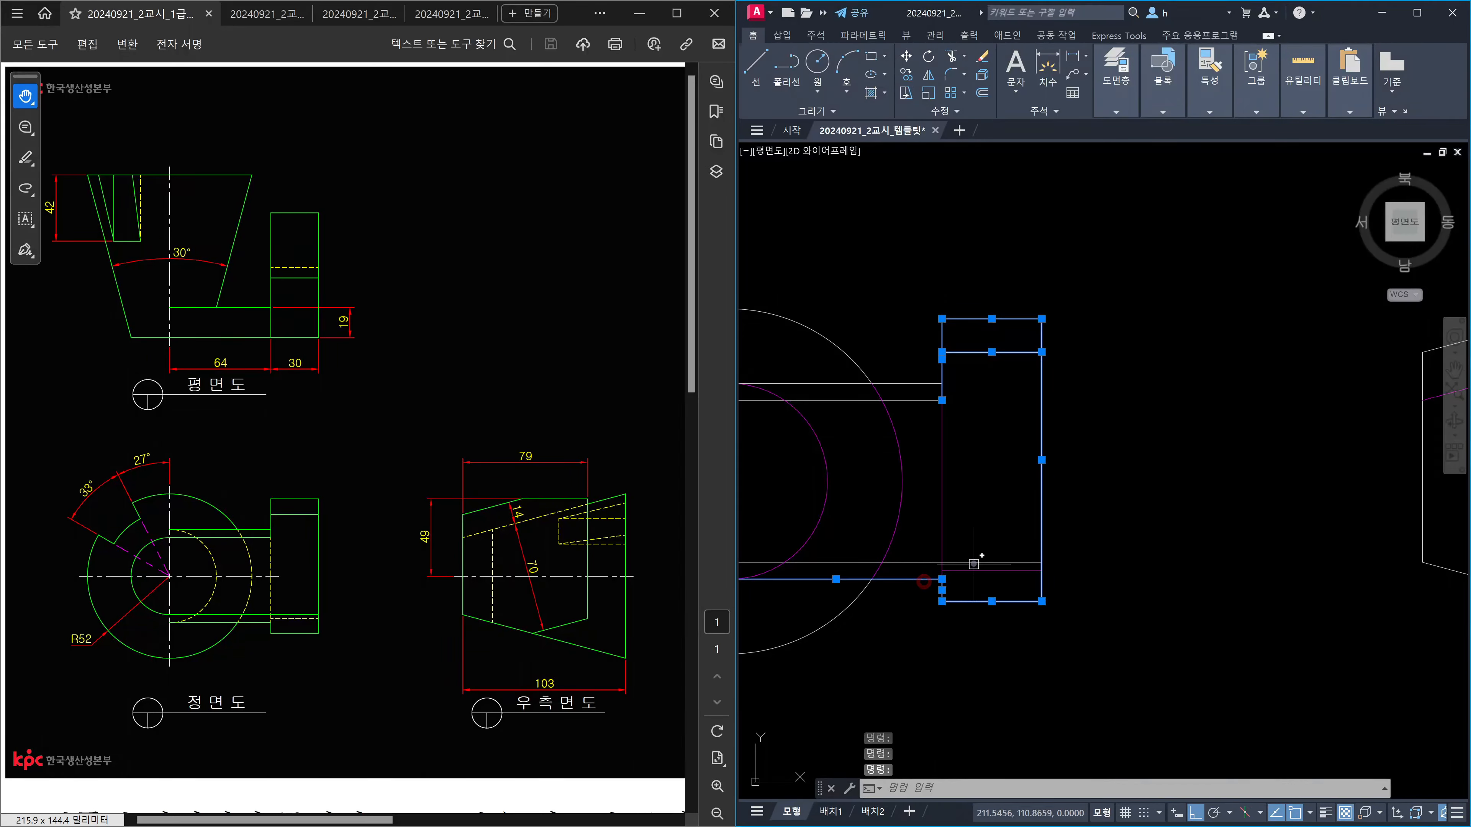
left_click(973, 563)
left_click(971, 571)
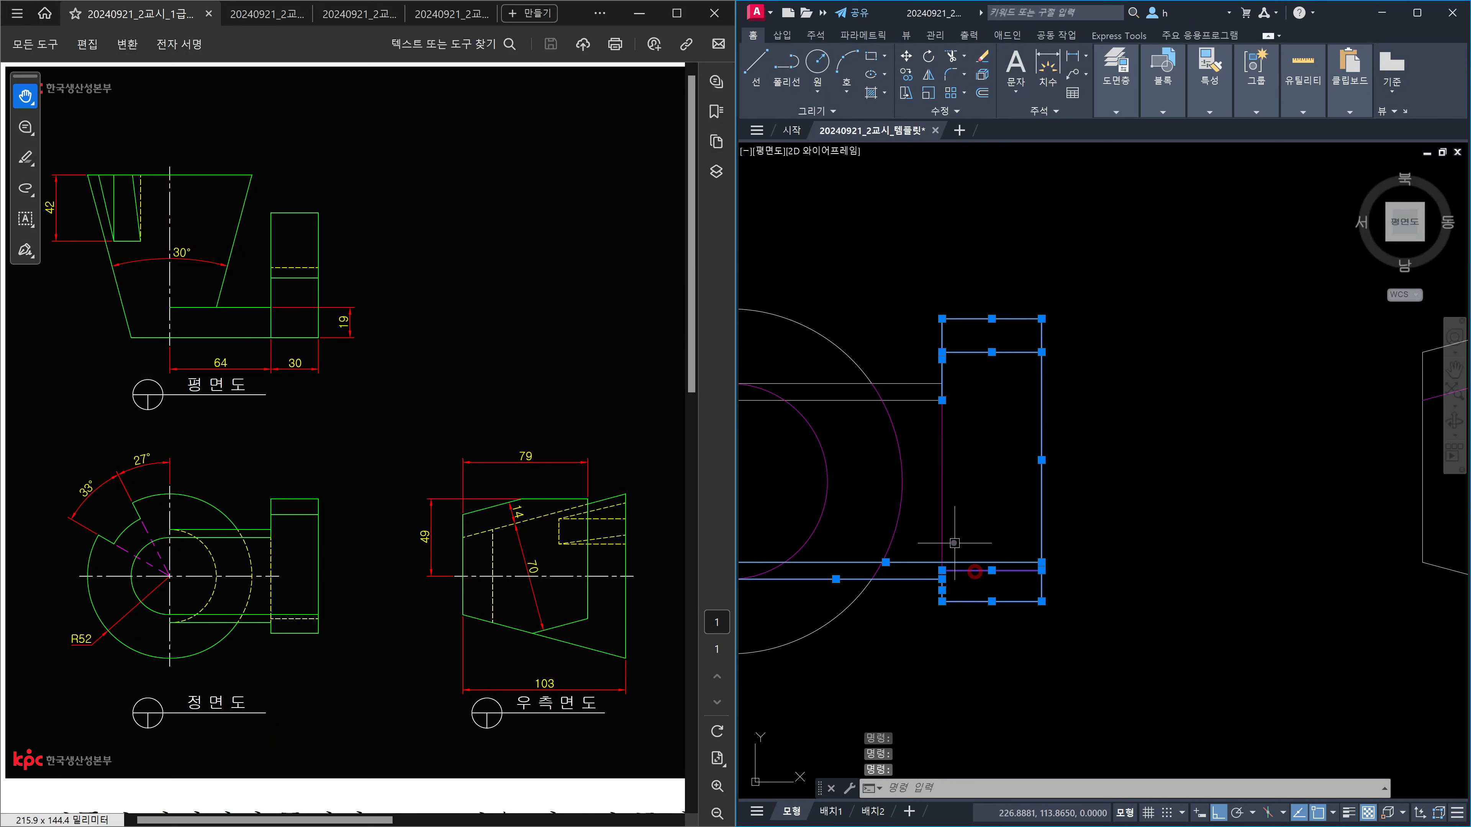
left_click(944, 532)
middle_click_drag(911, 422, 1228, 521)
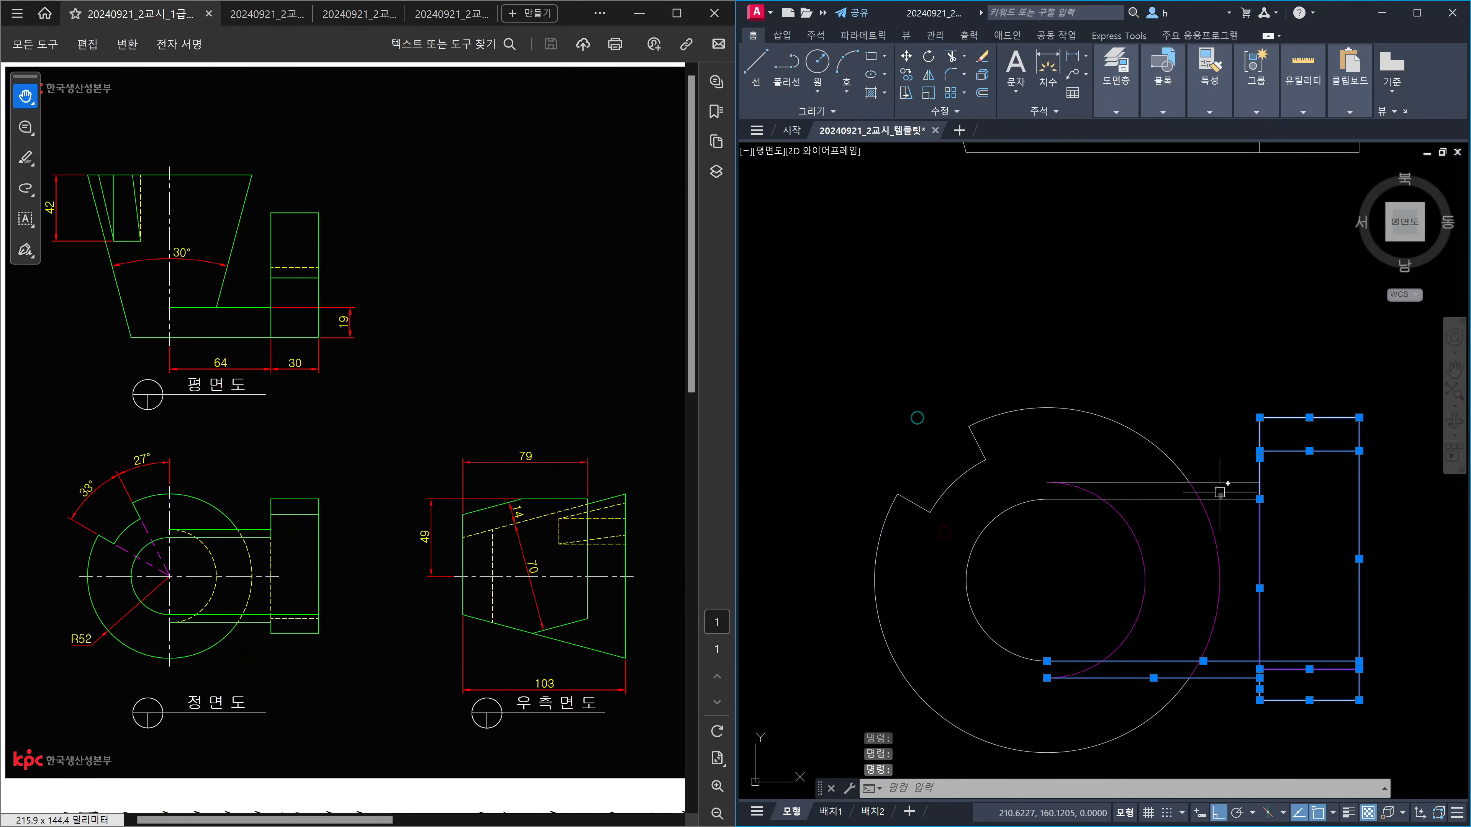
left_click(1219, 482)
left_click(1224, 498)
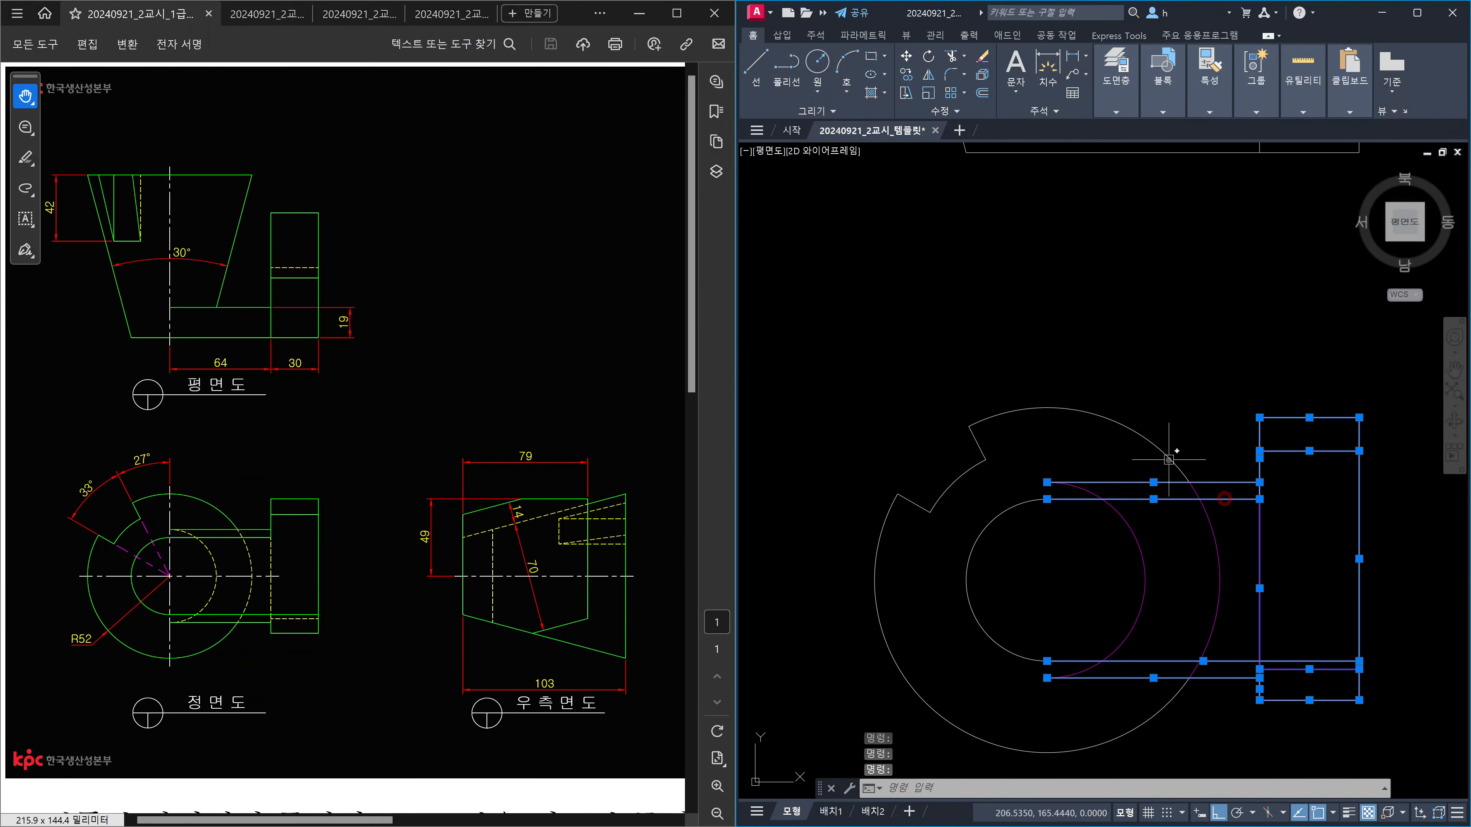
Step: Add the front view's outer arcs, notch edges, inner arc and two hidden arcs to the selection
left_click(1170, 458)
left_click(972, 471)
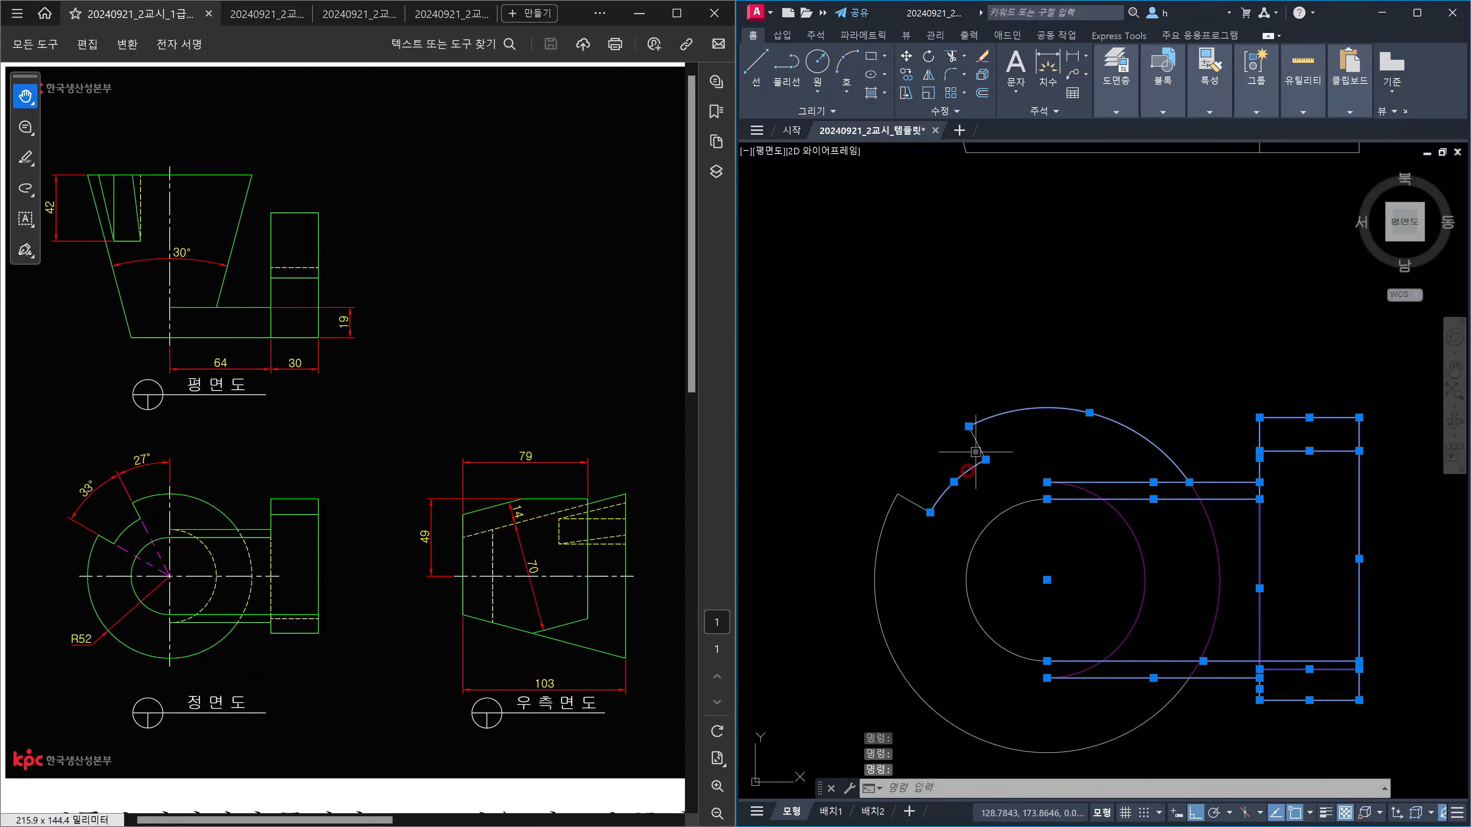
left_click(978, 447)
left_click(912, 503)
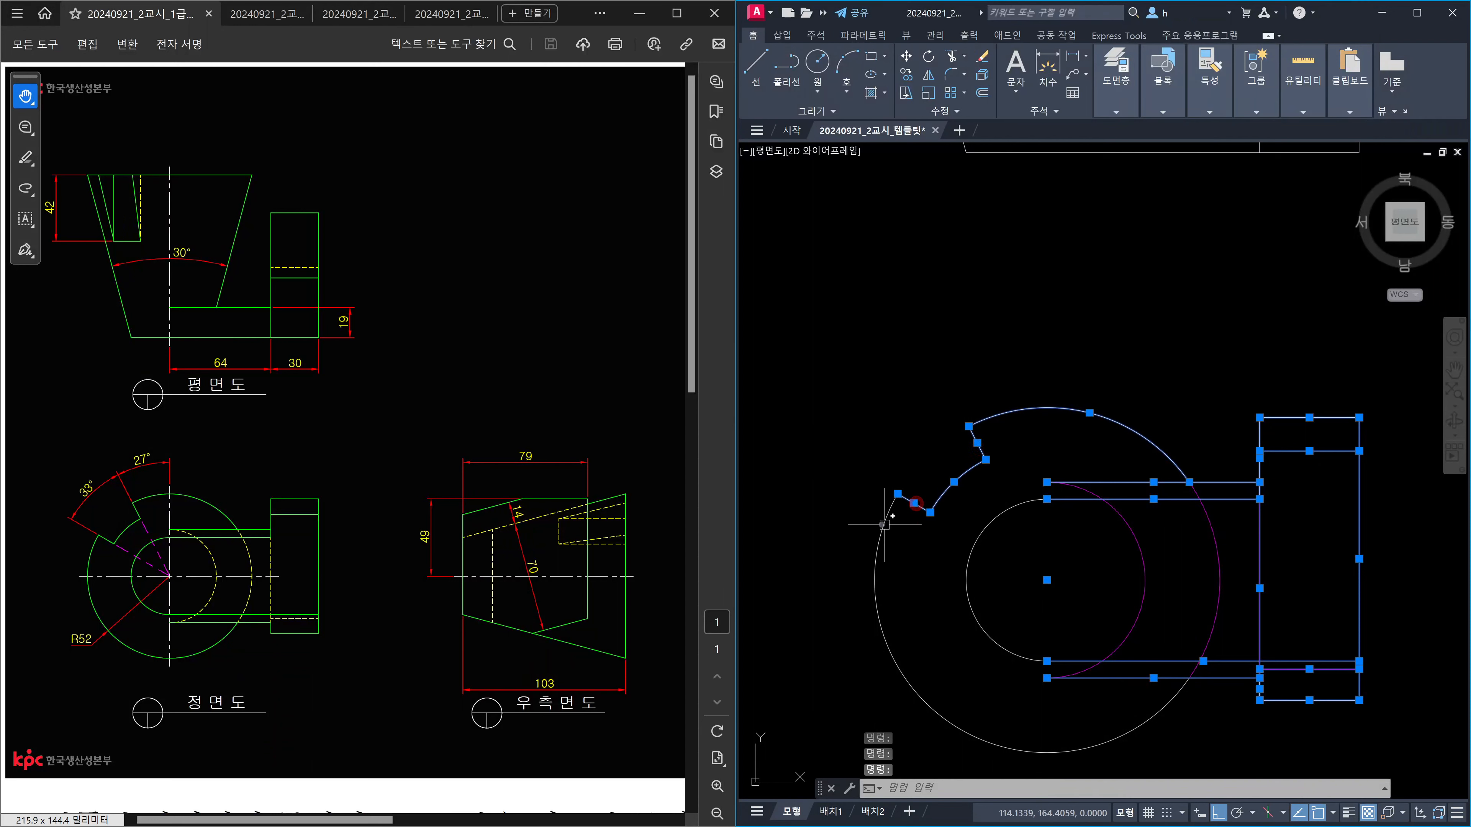
left_click(882, 524)
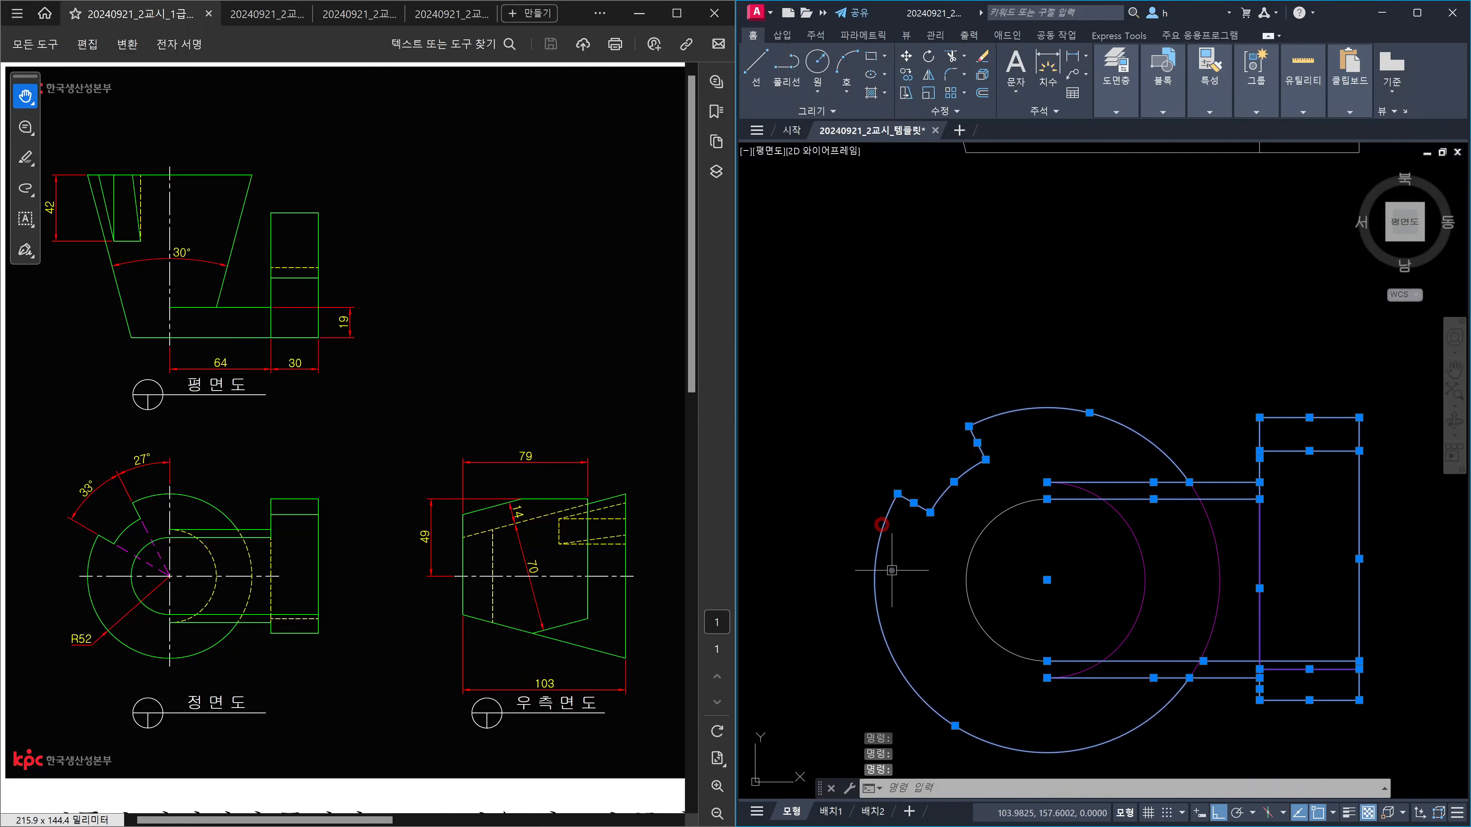
left_click(997, 638)
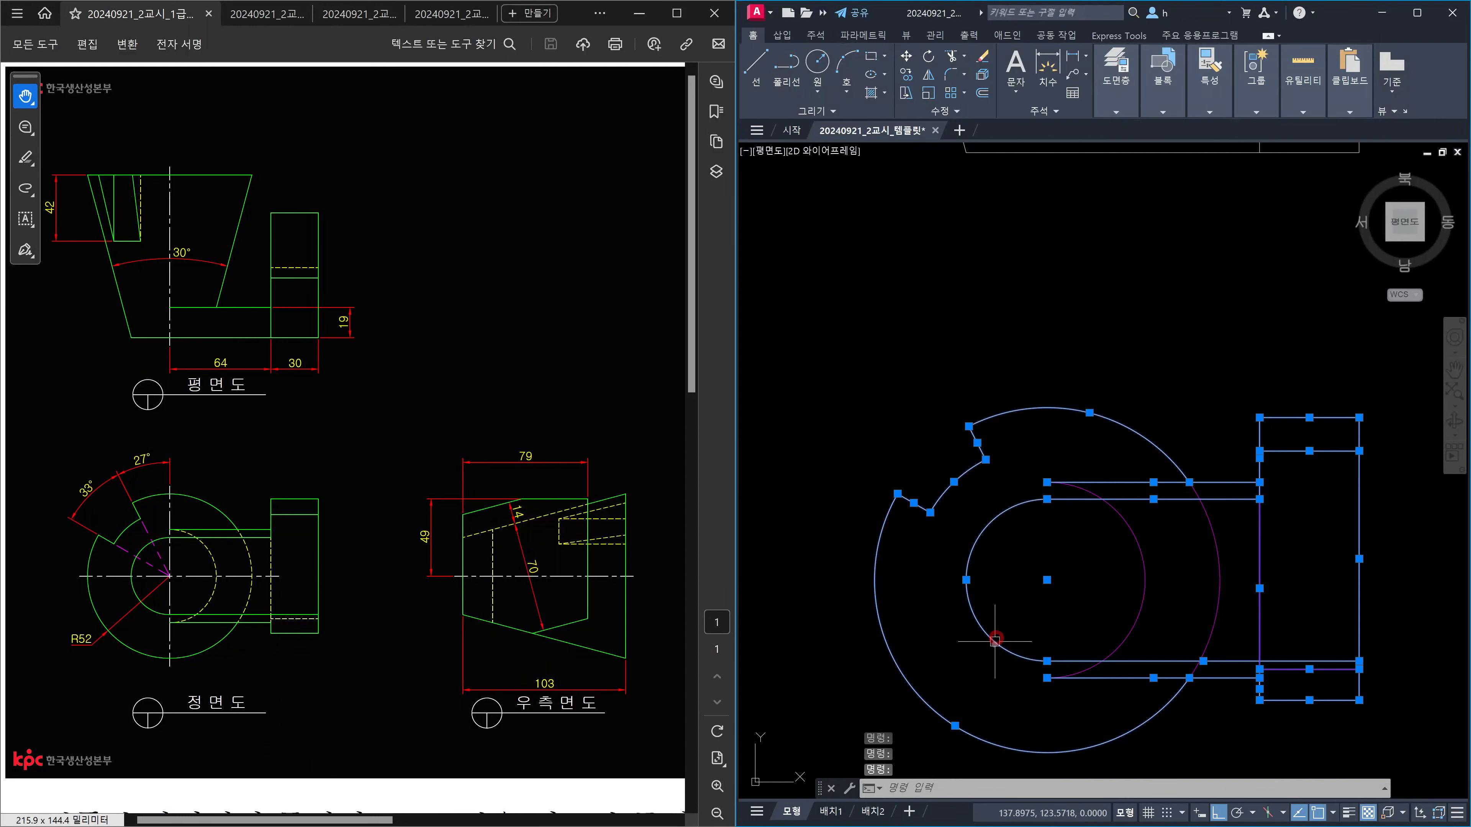
left_click(1142, 611)
left_click(1214, 632)
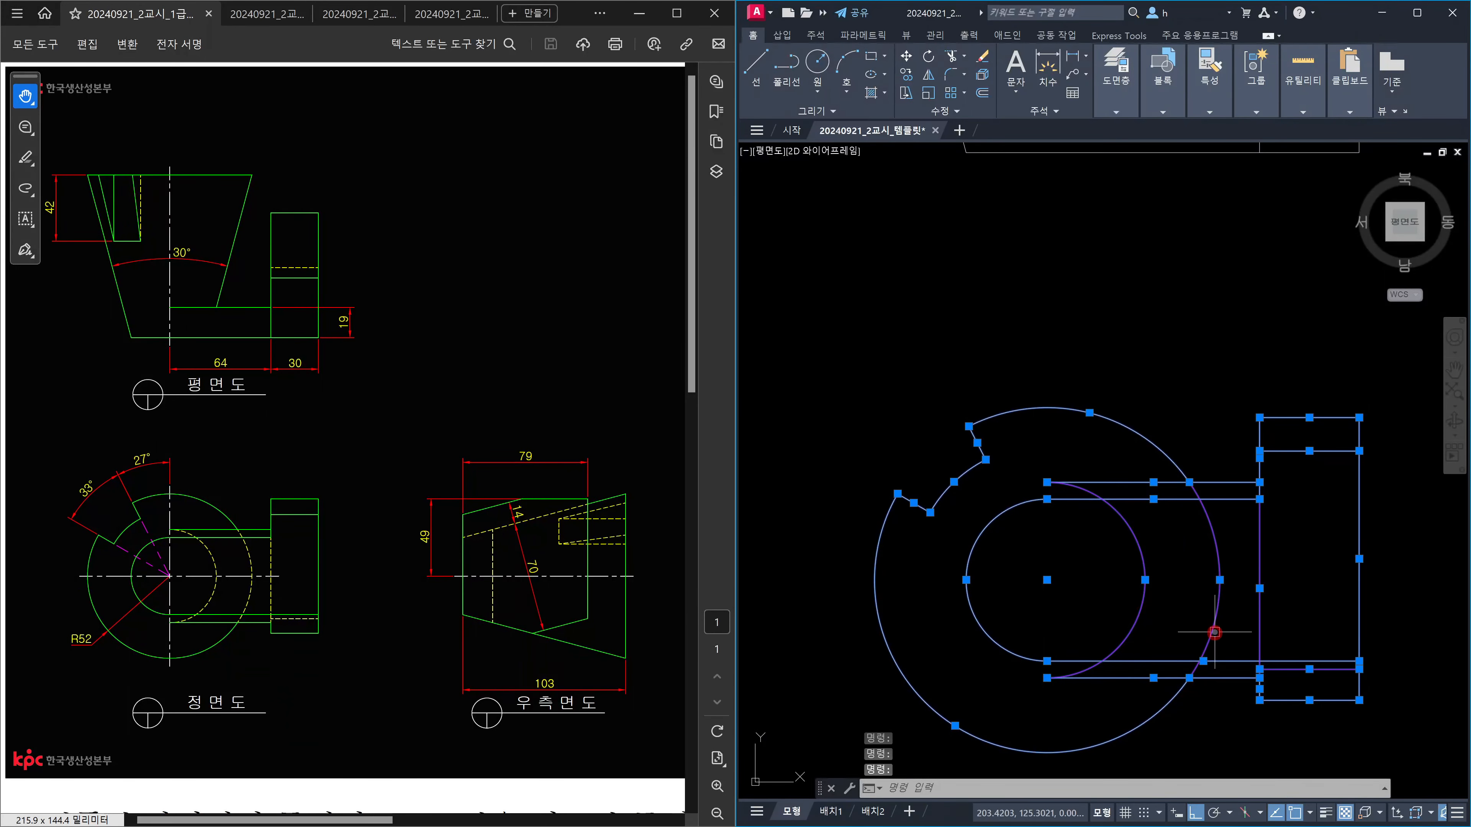
Step: Add the plan view's right block edges, its inner and hidden lines, and the two horizontal arm lines to the selection
scroll(1240, 551, "down", 2)
middle_click_drag(1213, 402, 1136, 599)
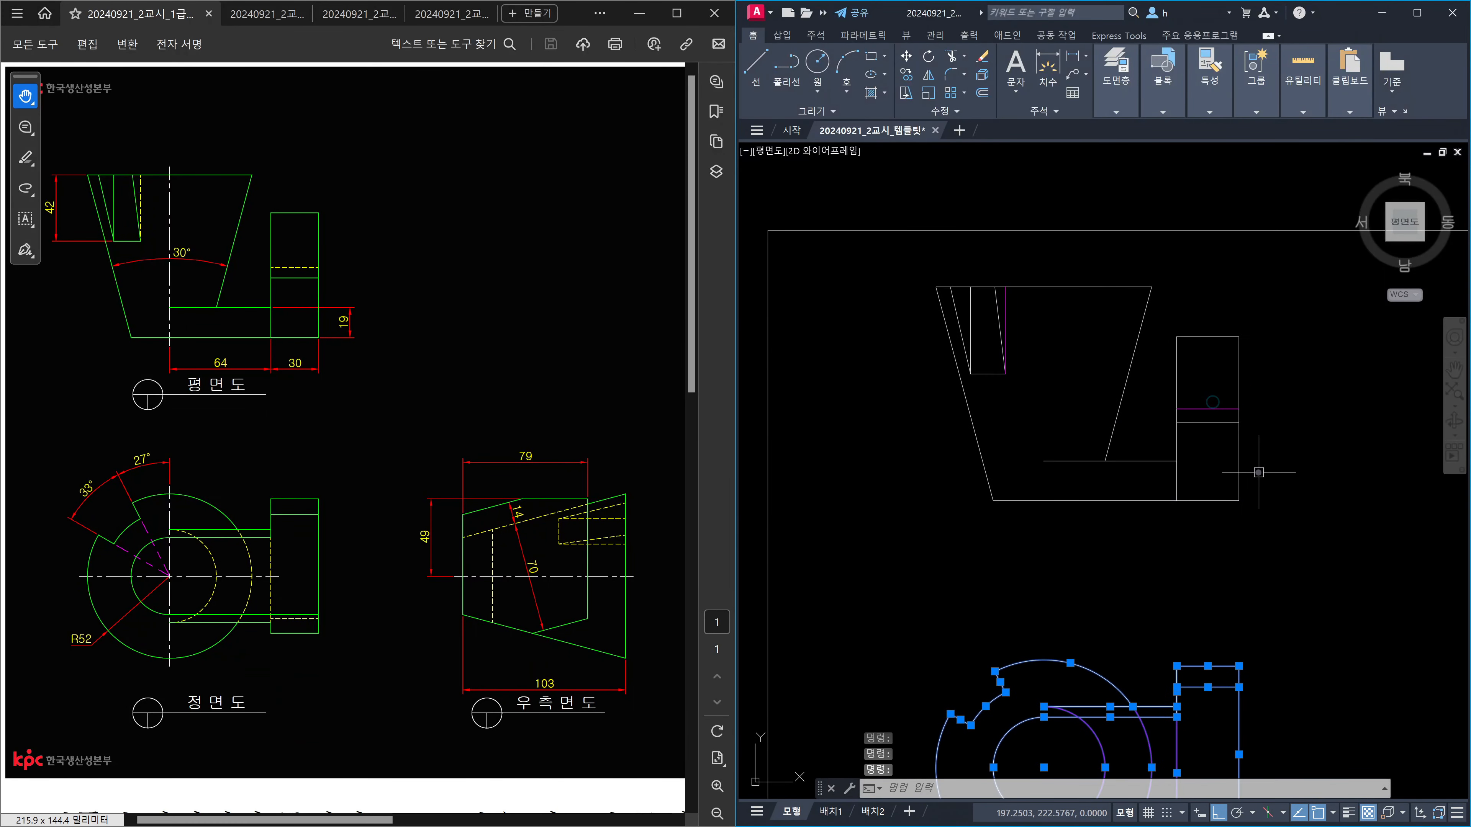
left_click(1236, 471)
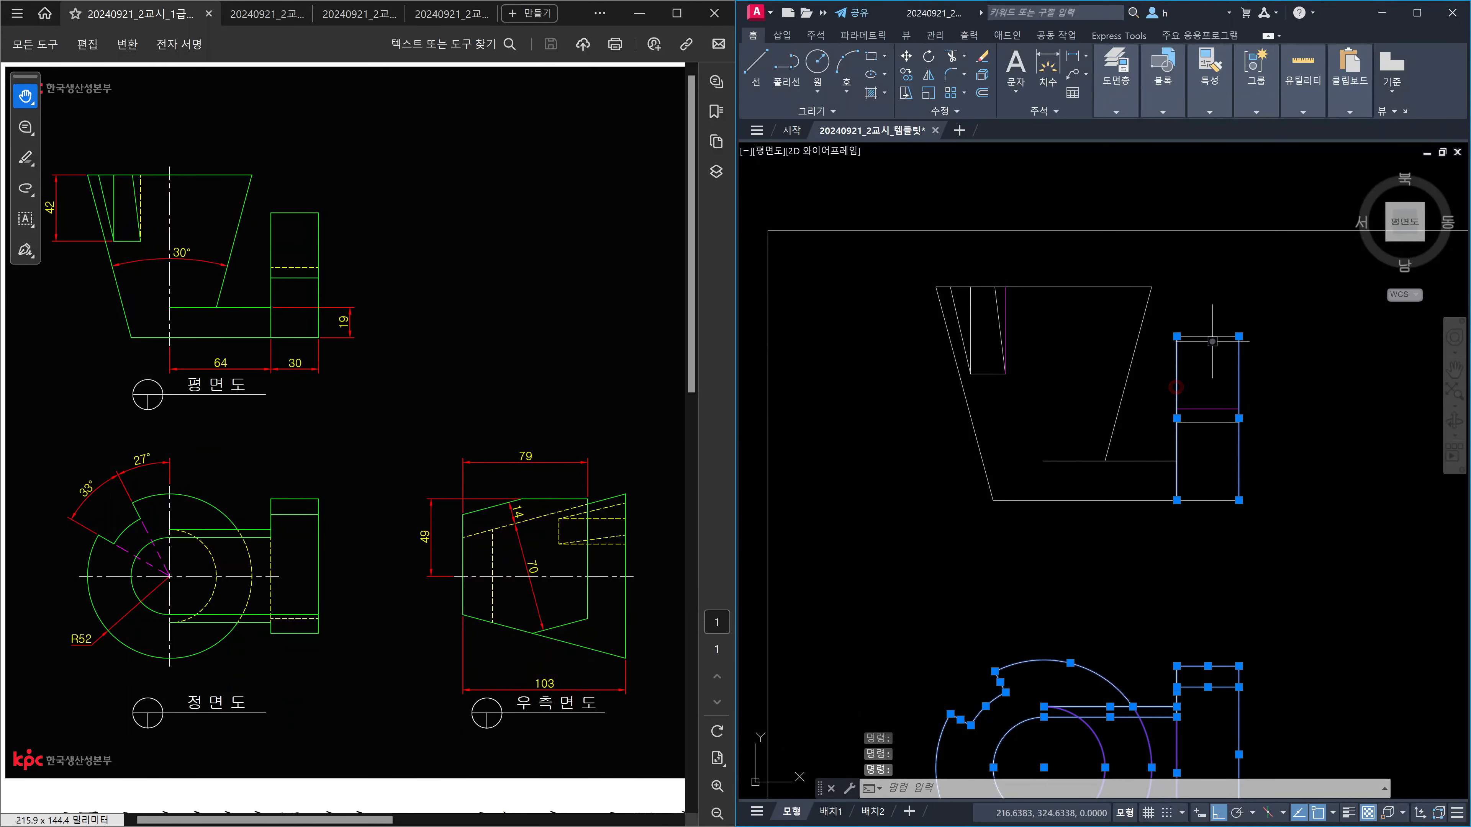
left_click(1214, 336)
left_click(1215, 422)
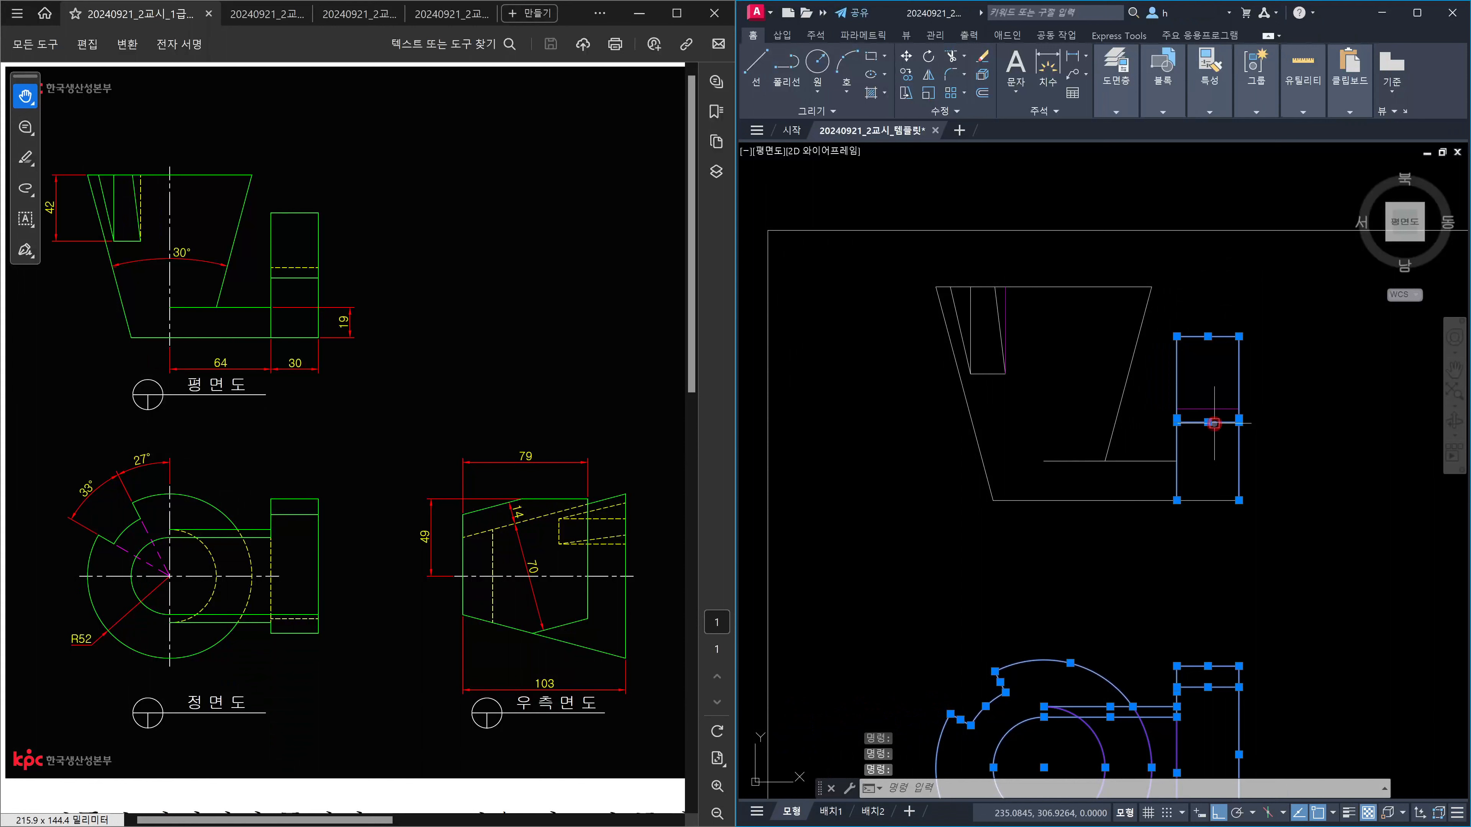
left_click(1228, 408)
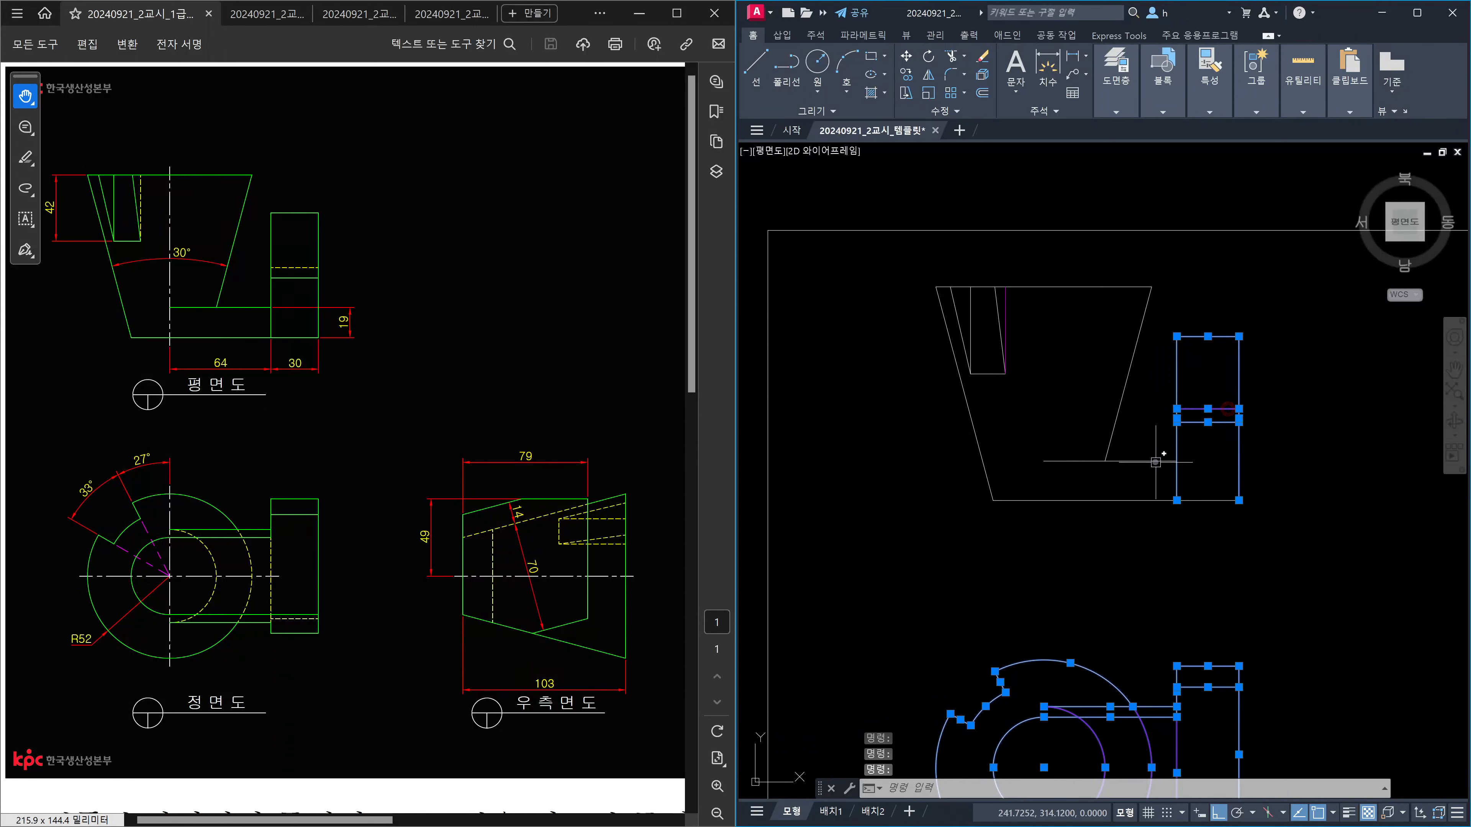
left_click(1155, 462)
left_click(1151, 499)
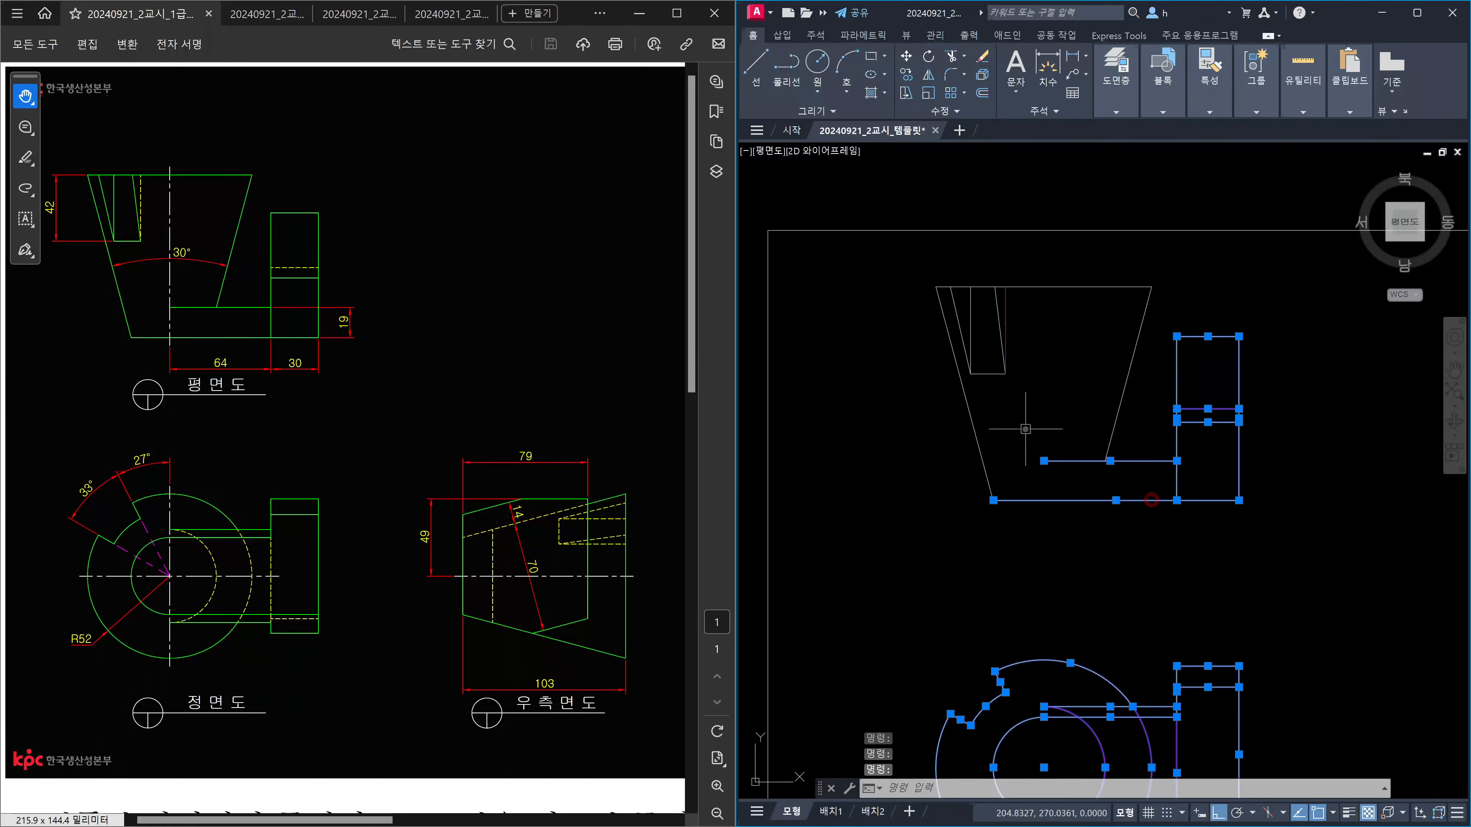
Step: Add the plan view's two slanted side edges and its top edge to the selection
left_click(1001, 423)
left_click(976, 444)
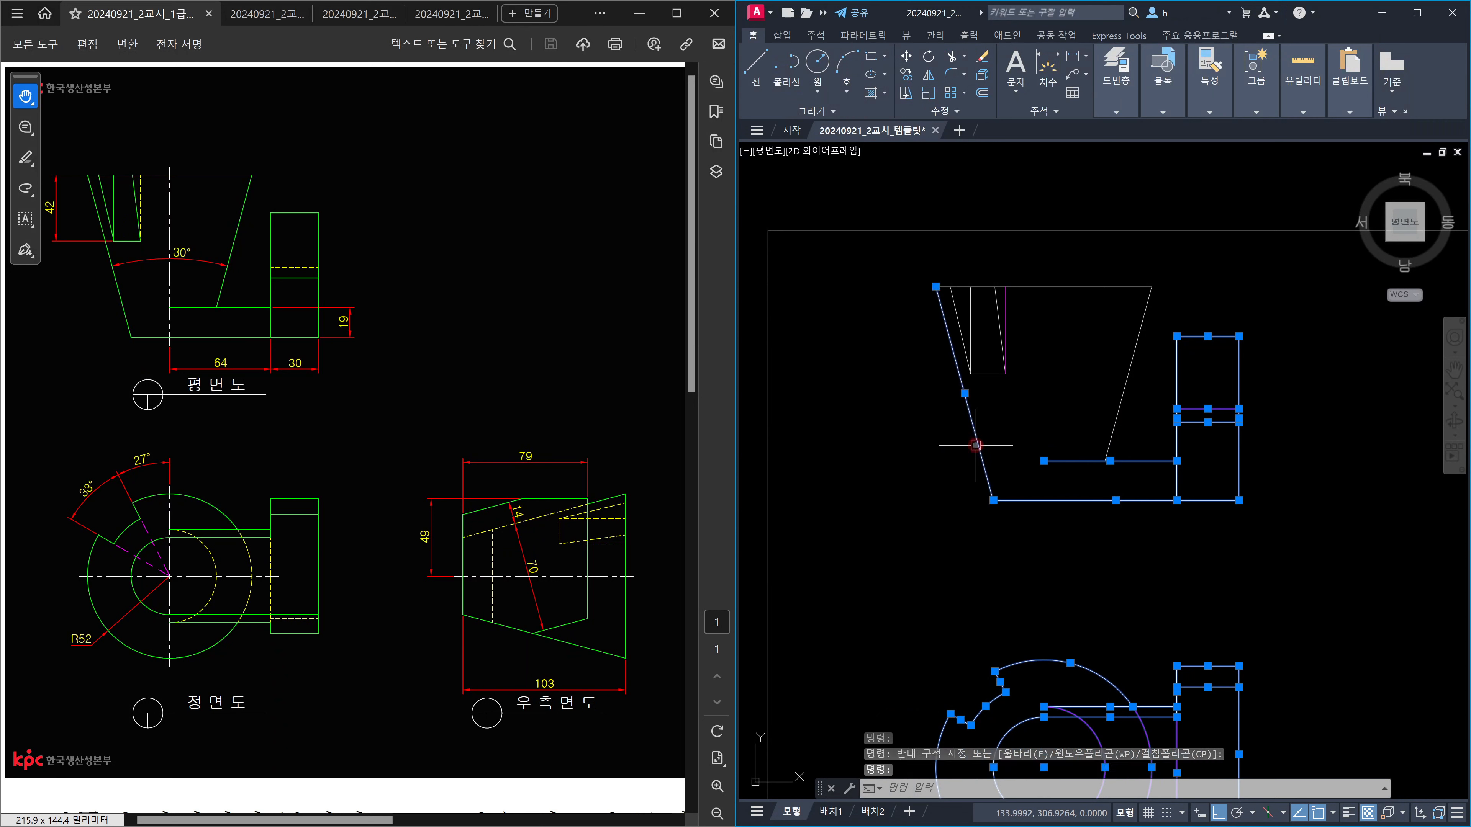
left_click(1109, 425)
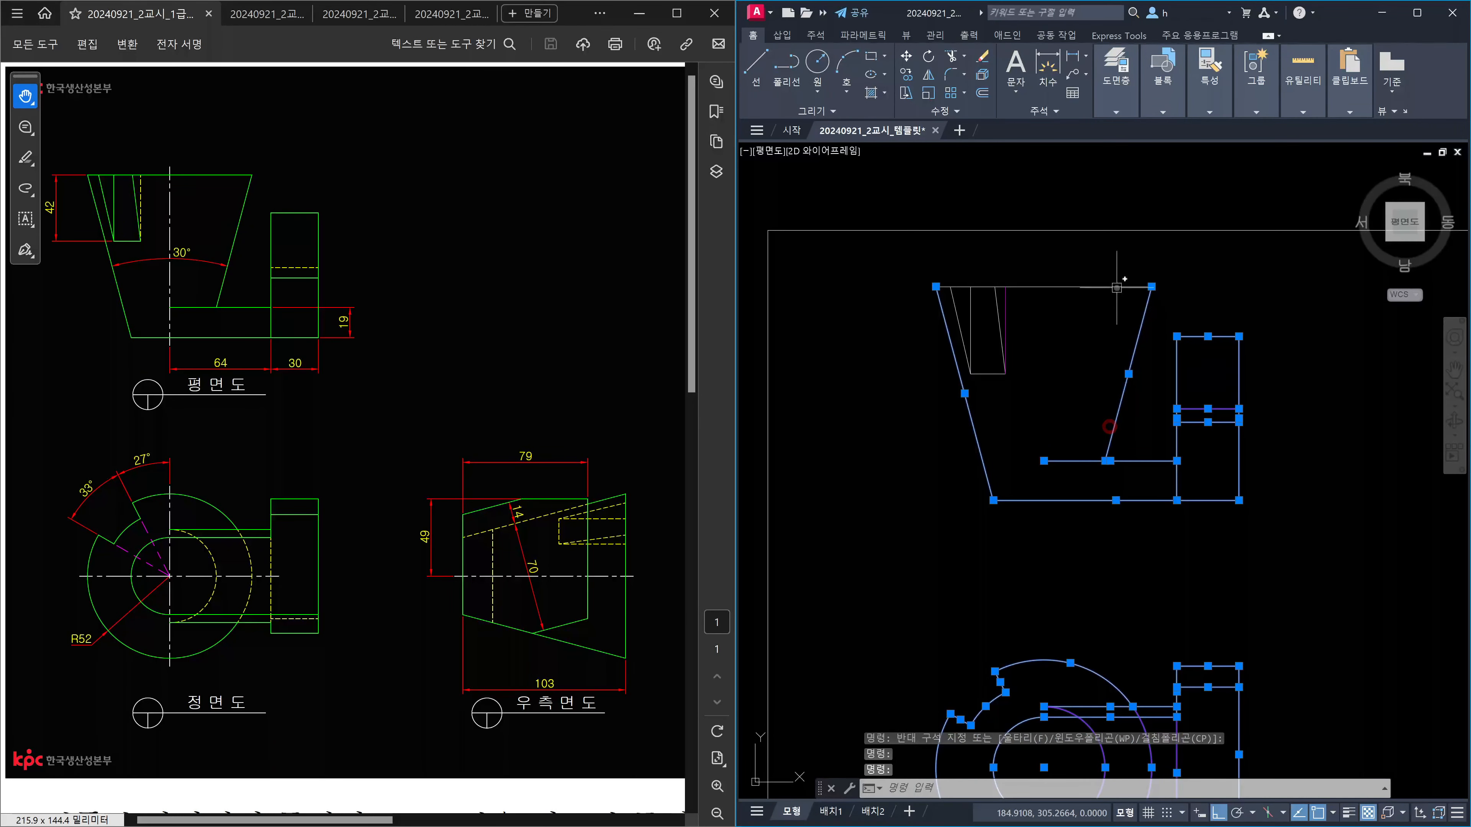
left_click(1118, 288)
Step: Add the plan view's notch lines near the upper-left corner, including the vertical hidden line, to the selection
left_click(959, 319)
left_click(970, 316)
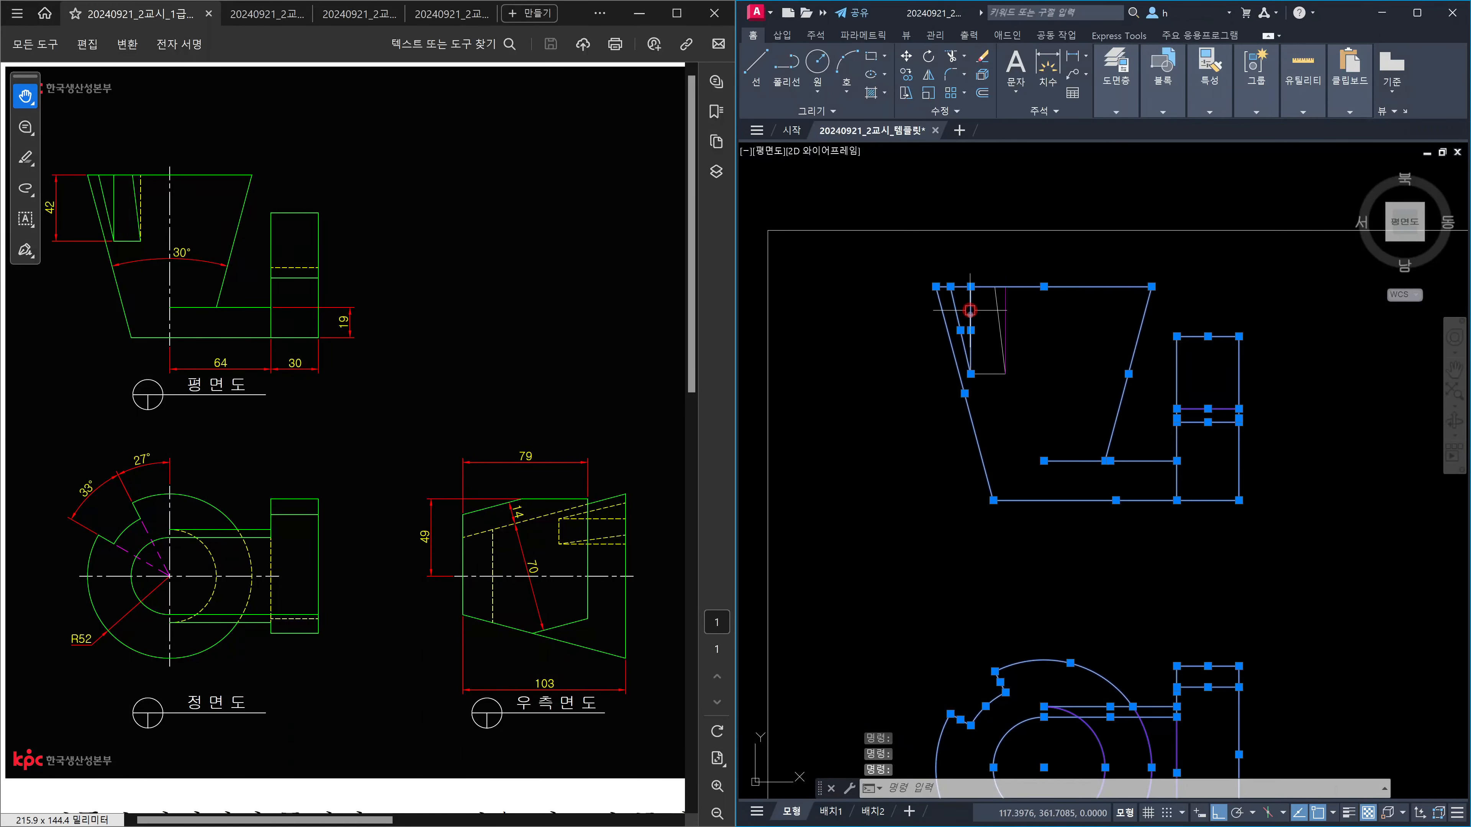
left_click(993, 374)
left_click(999, 324)
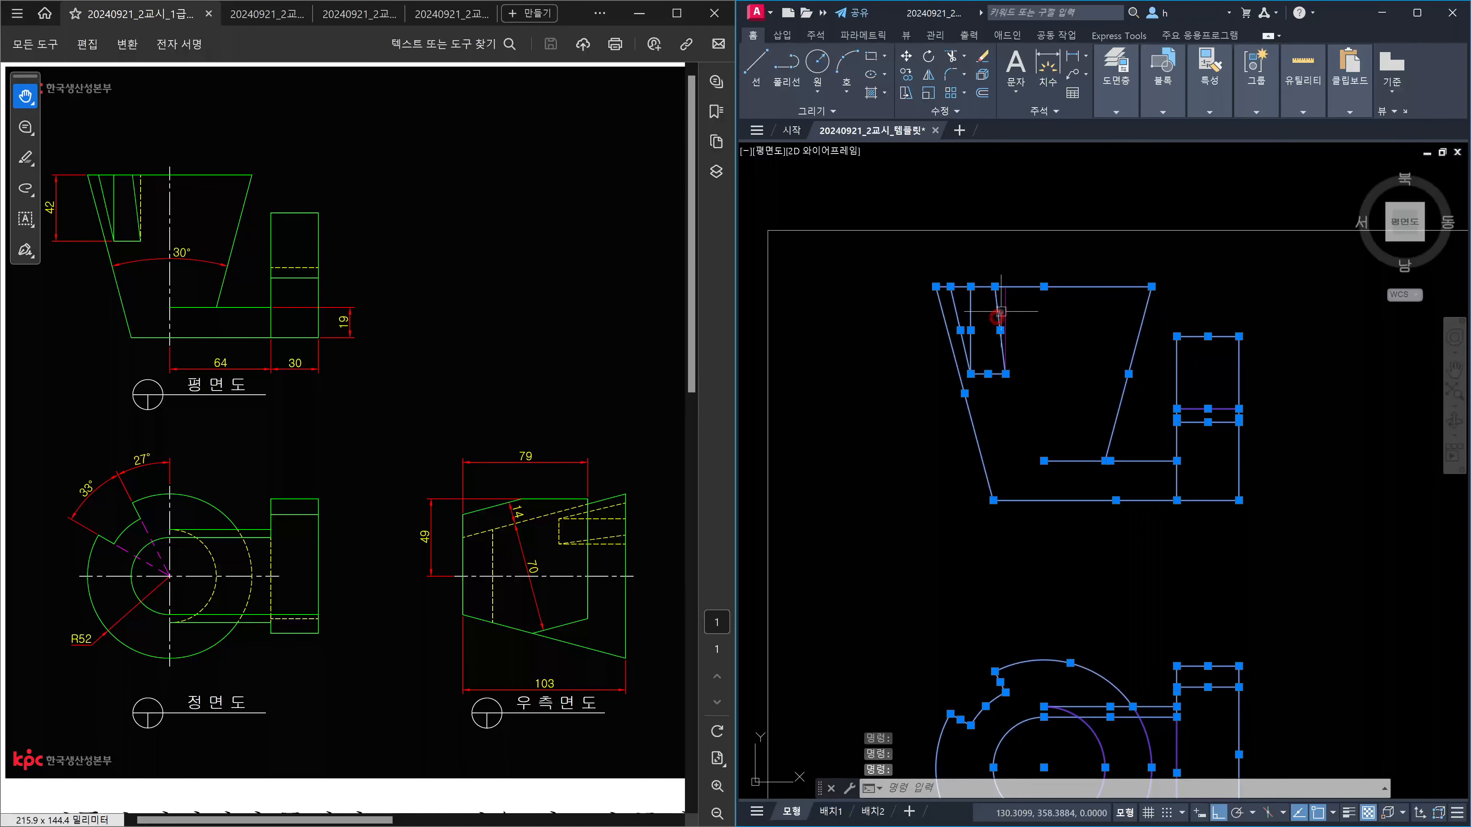
left_click(1007, 305)
Step: Add the right side view's lower and right outer edges, short upper slanted edge, long hidden lines and inner block edges to the selection
scroll(1021, 310, "down", 4)
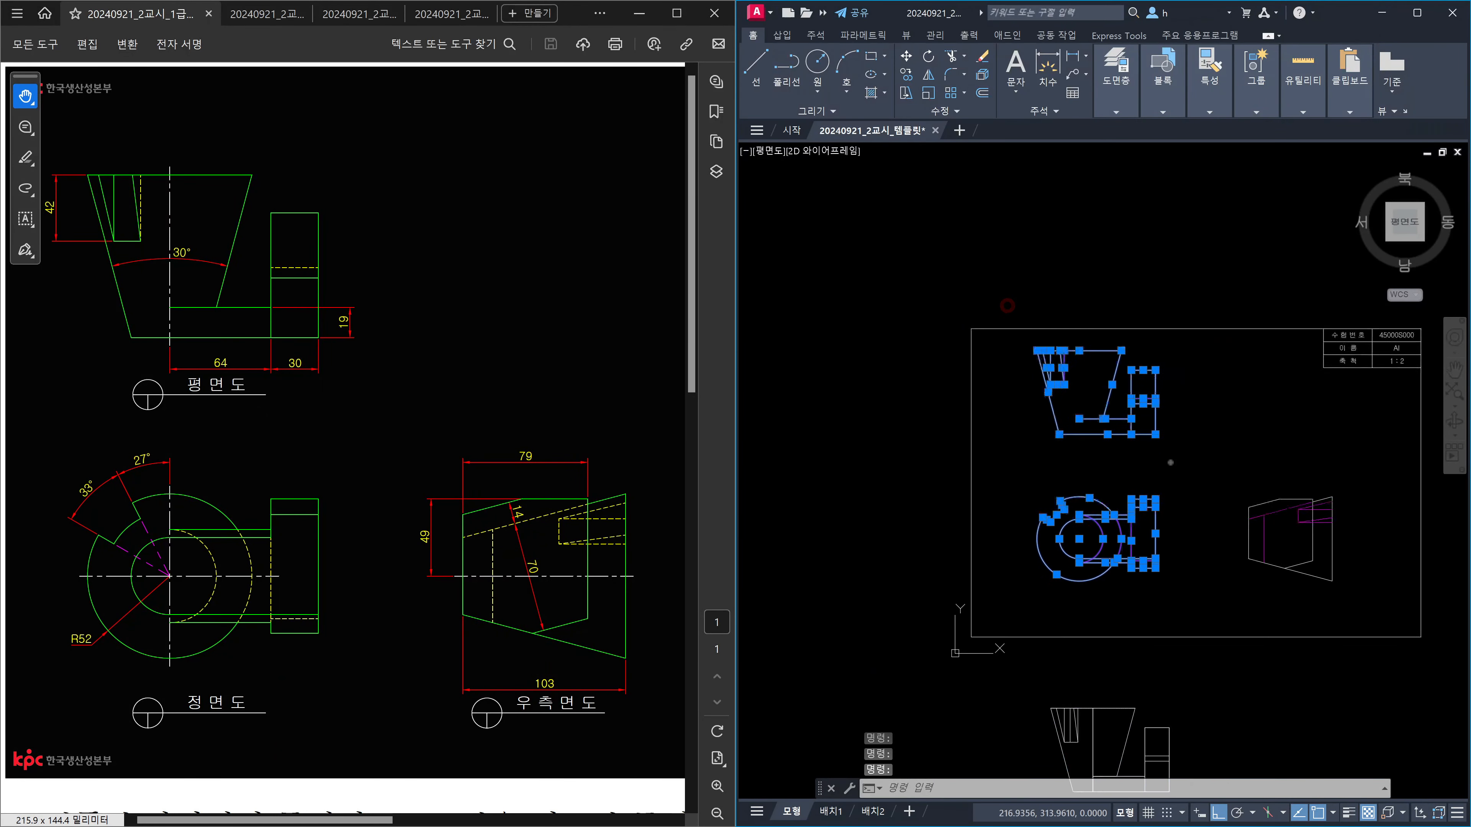
scroll(1052, 433, "up", 5)
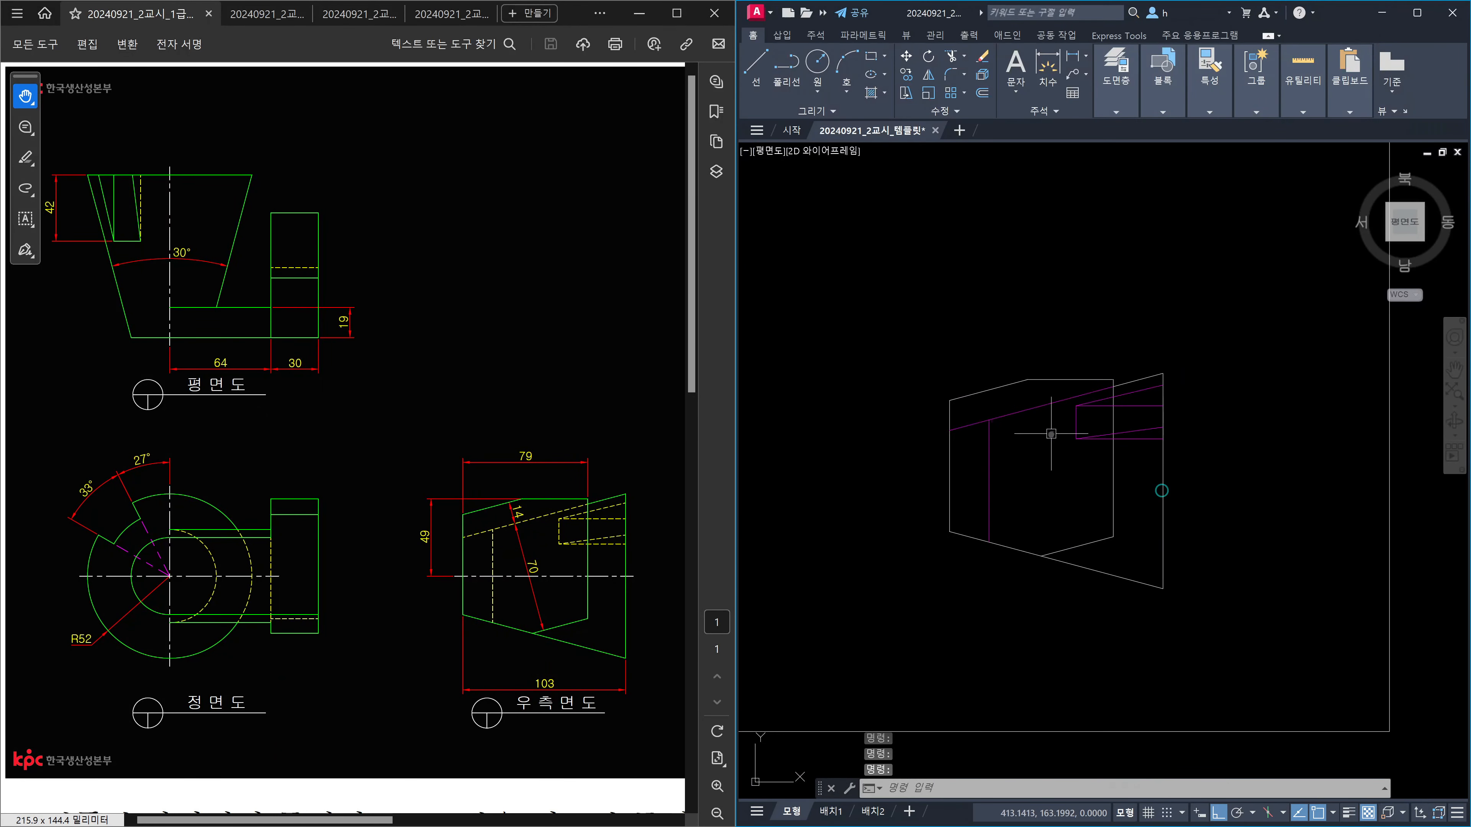
left_click(1122, 582)
left_click(1163, 565)
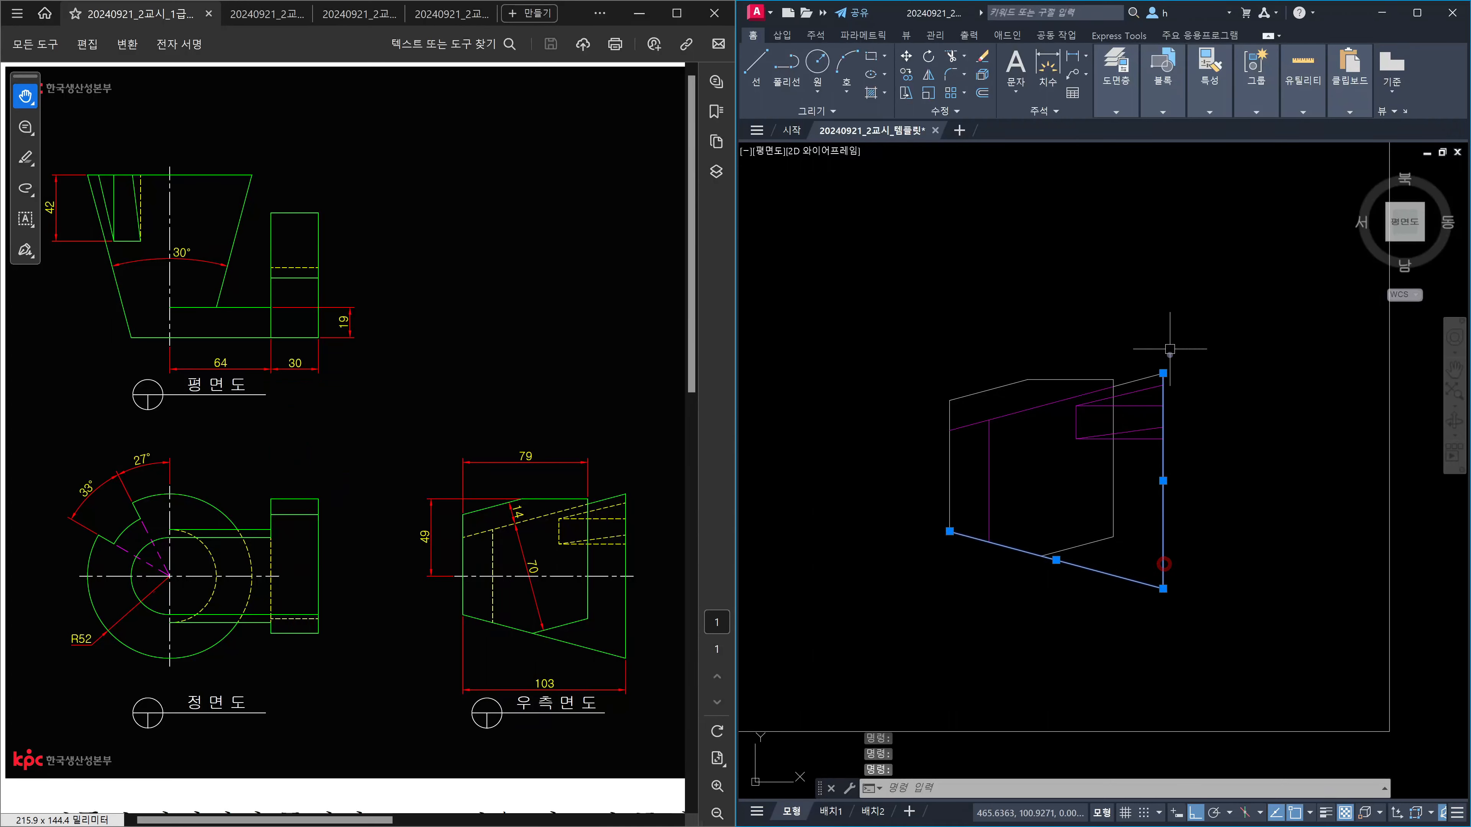
left_click(1140, 378)
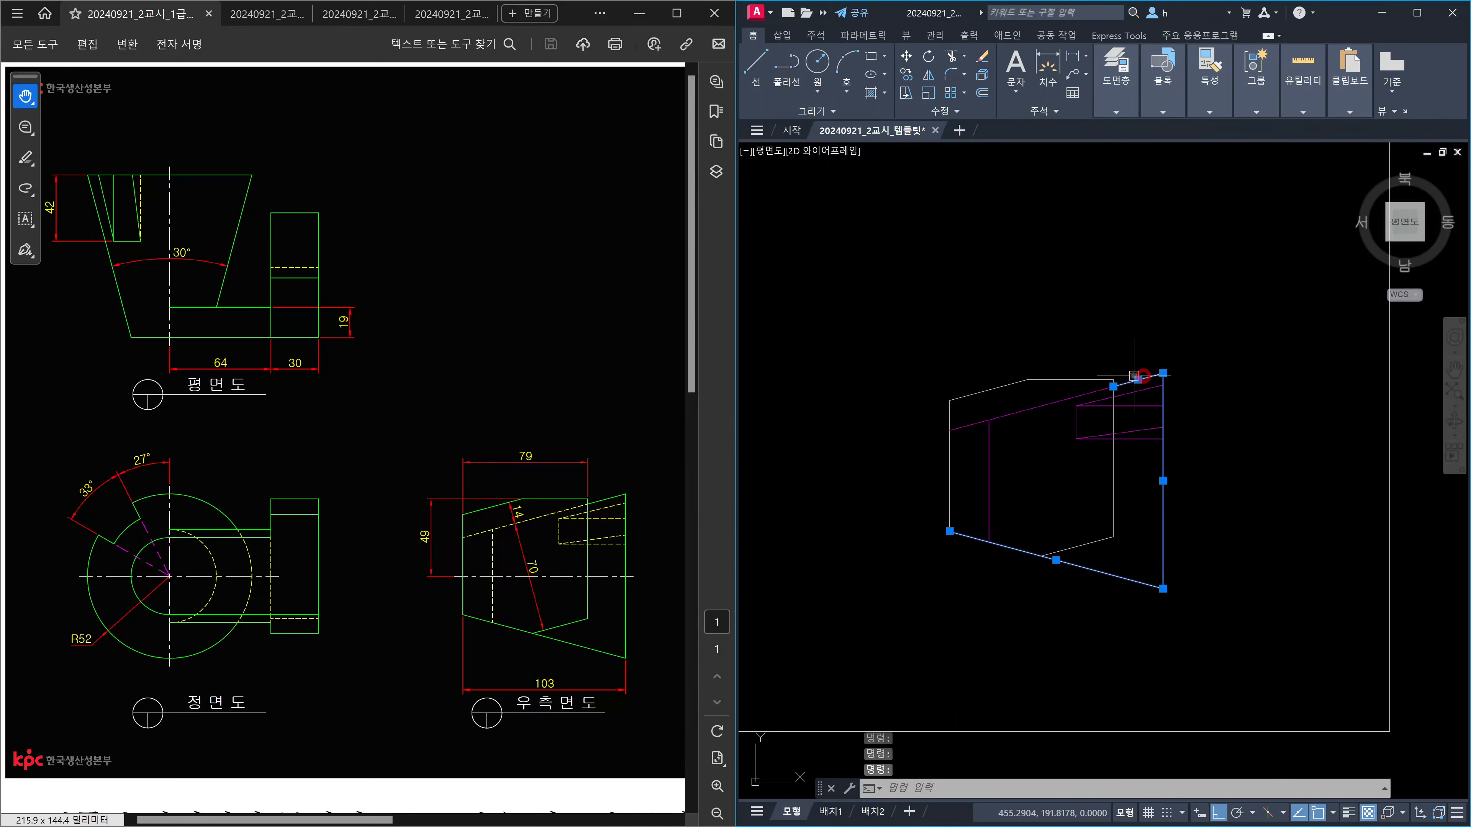
left_click(1036, 400)
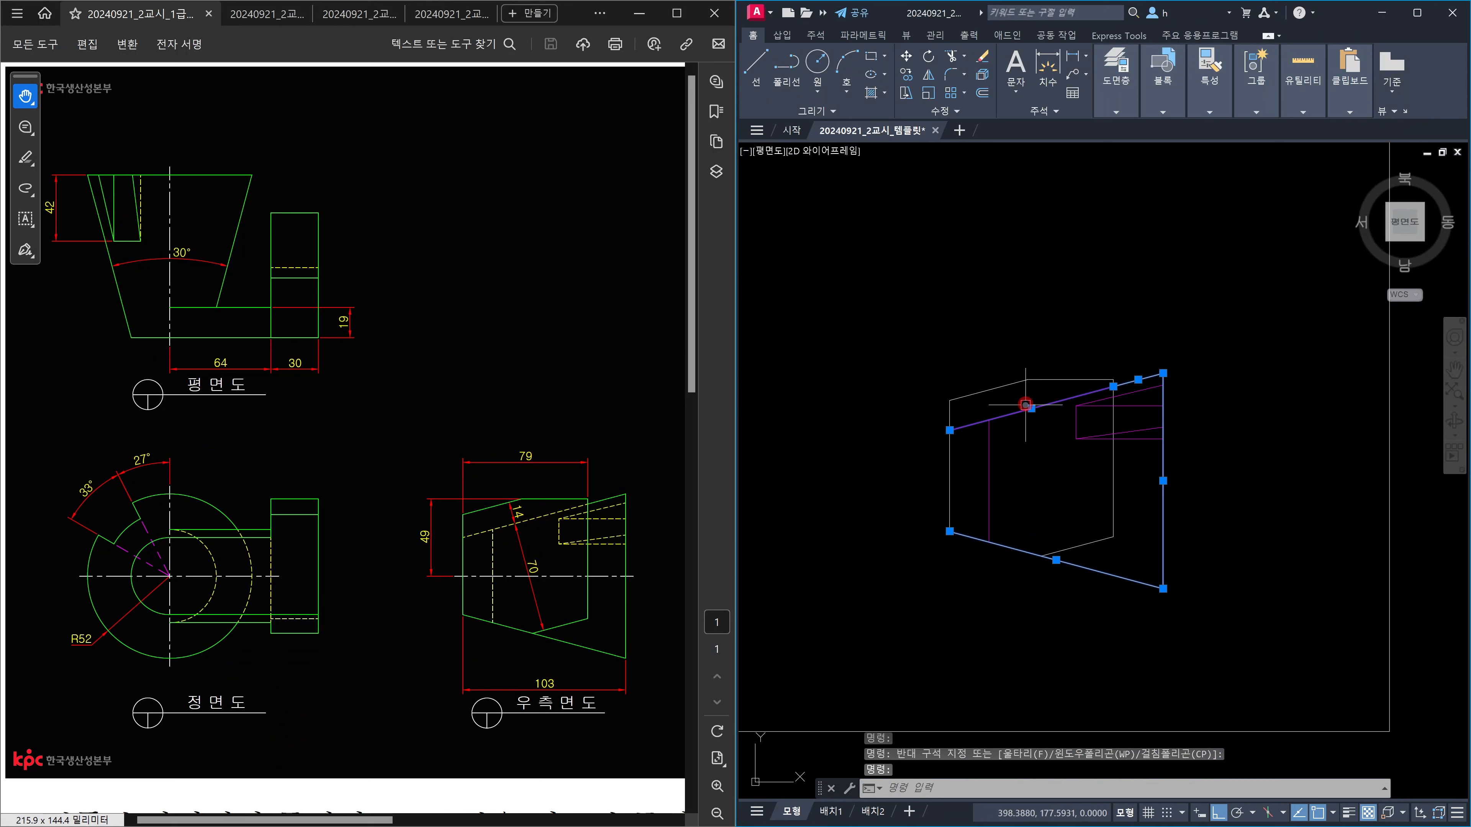
left_click(988, 451)
left_click(1112, 515)
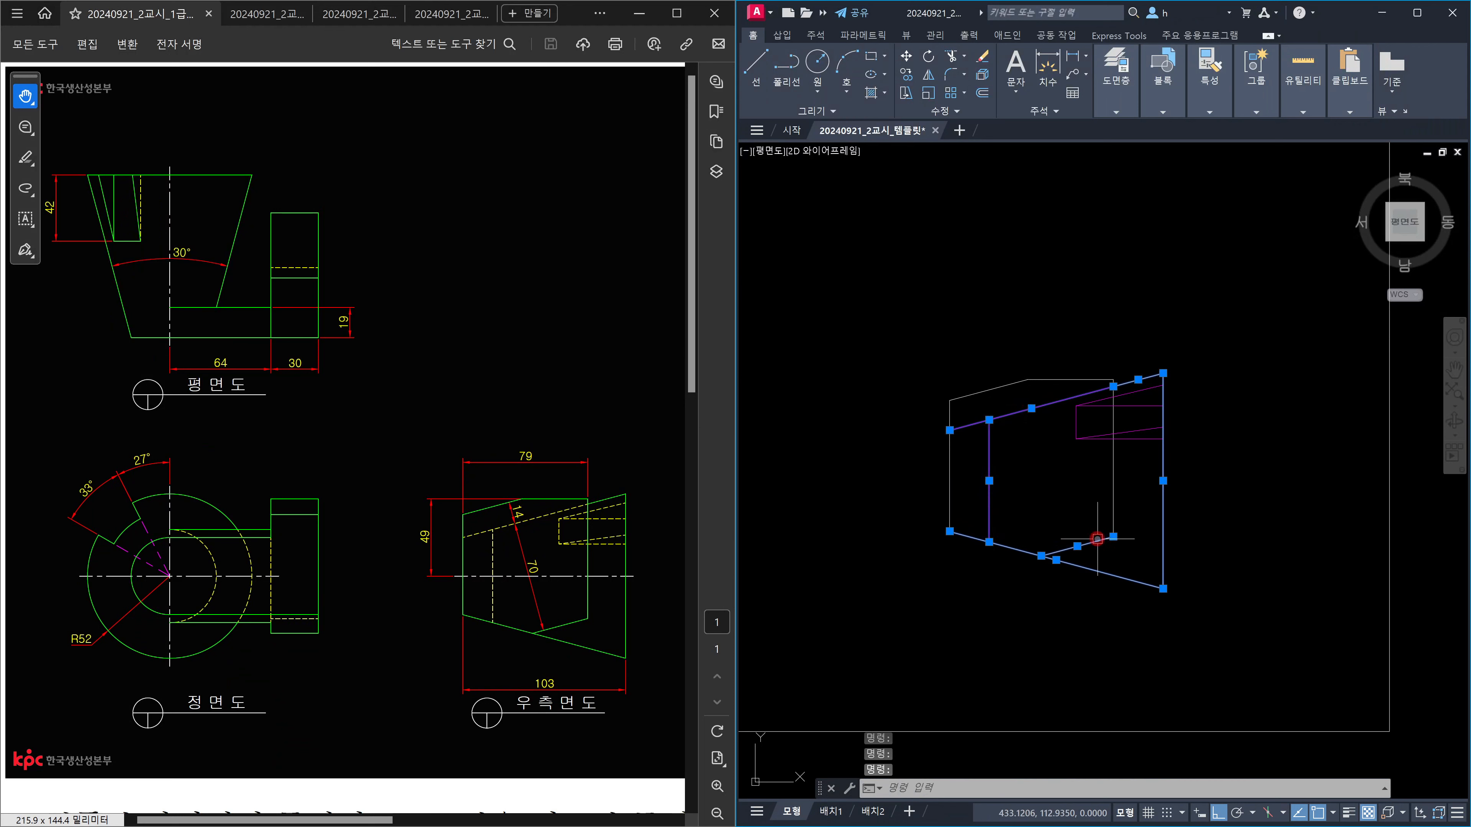
Step: Add the right side view's five hidden notch lines to the selection
scroll(1148, 435, "up", 2)
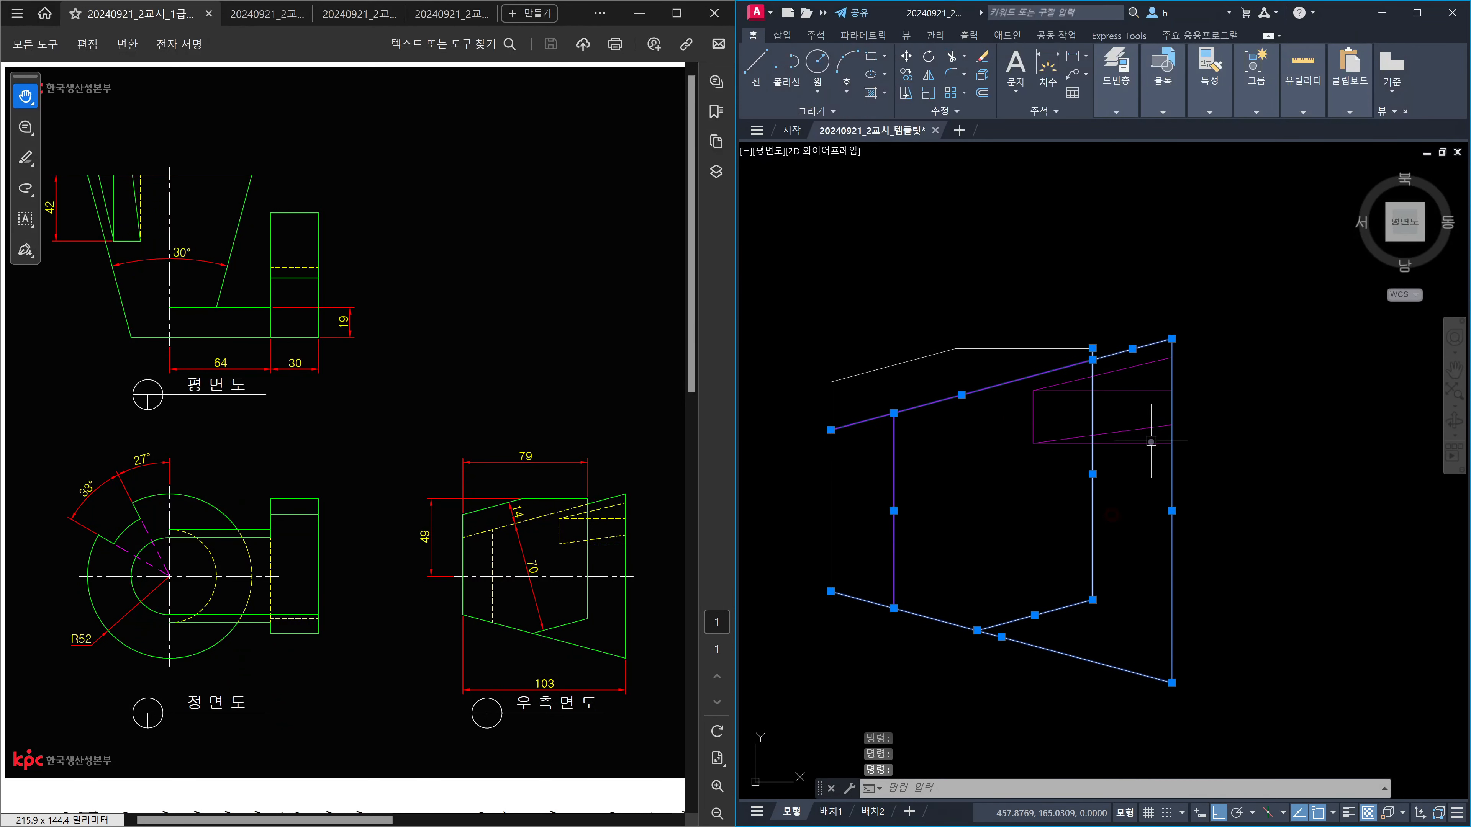
left_click(1151, 430)
left_click(1150, 396)
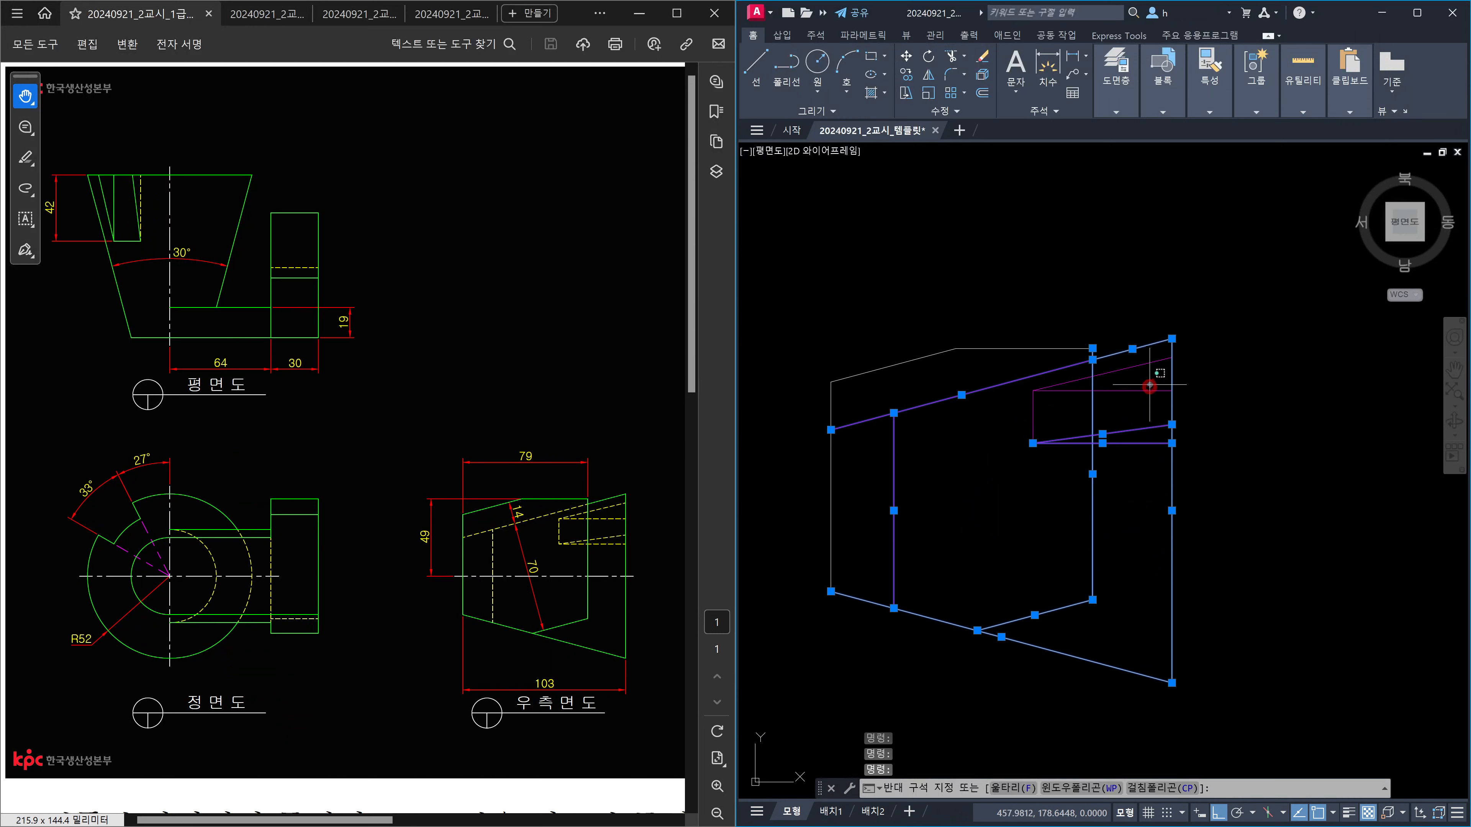
left_click(1152, 363)
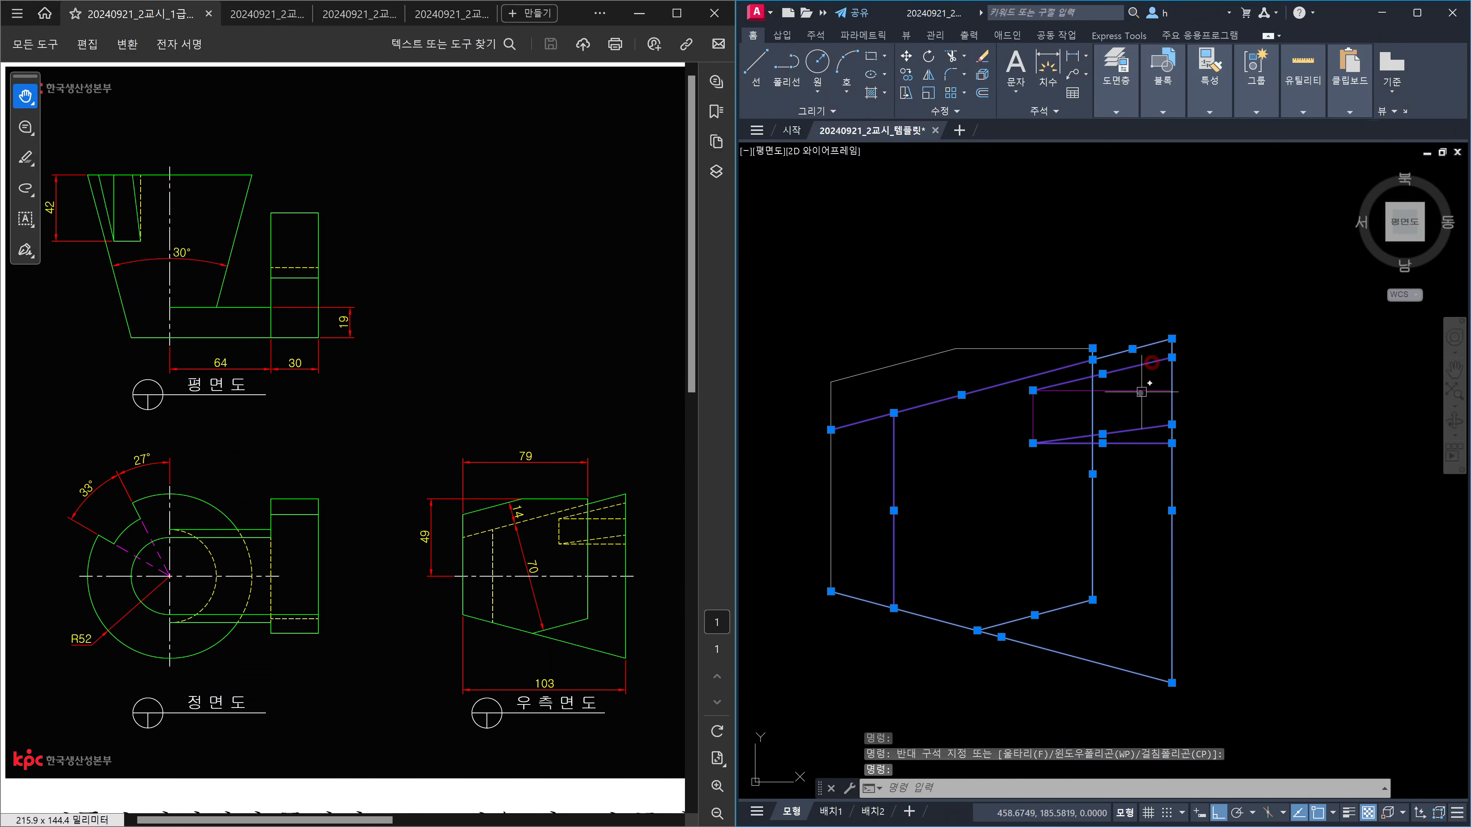
left_click(1144, 390)
left_click(1033, 417)
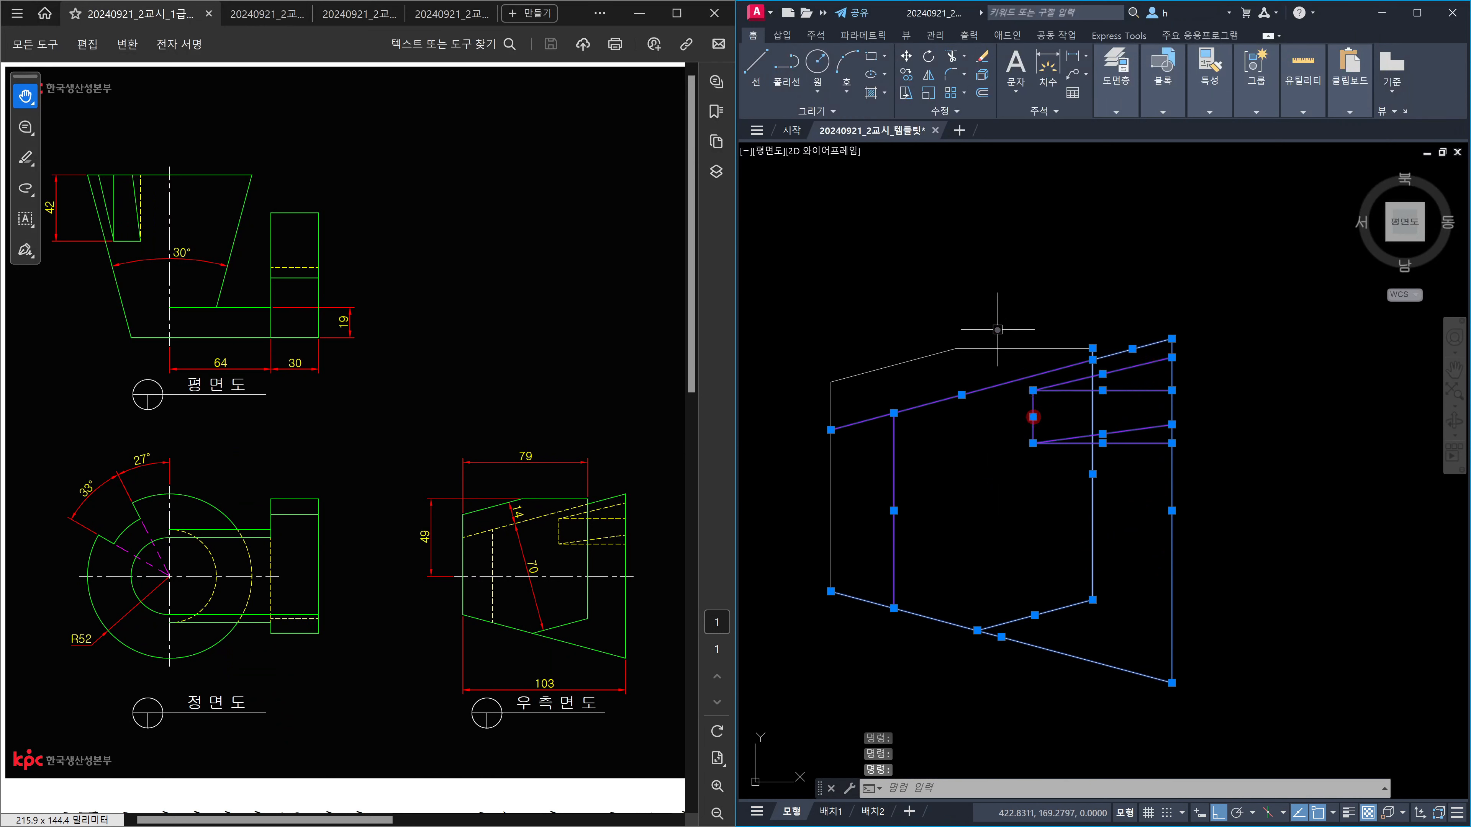
Step: Add the right side view's top, upper slanted and left edges to the selection, and clear the whole selection
left_click(985, 348)
left_click(919, 359)
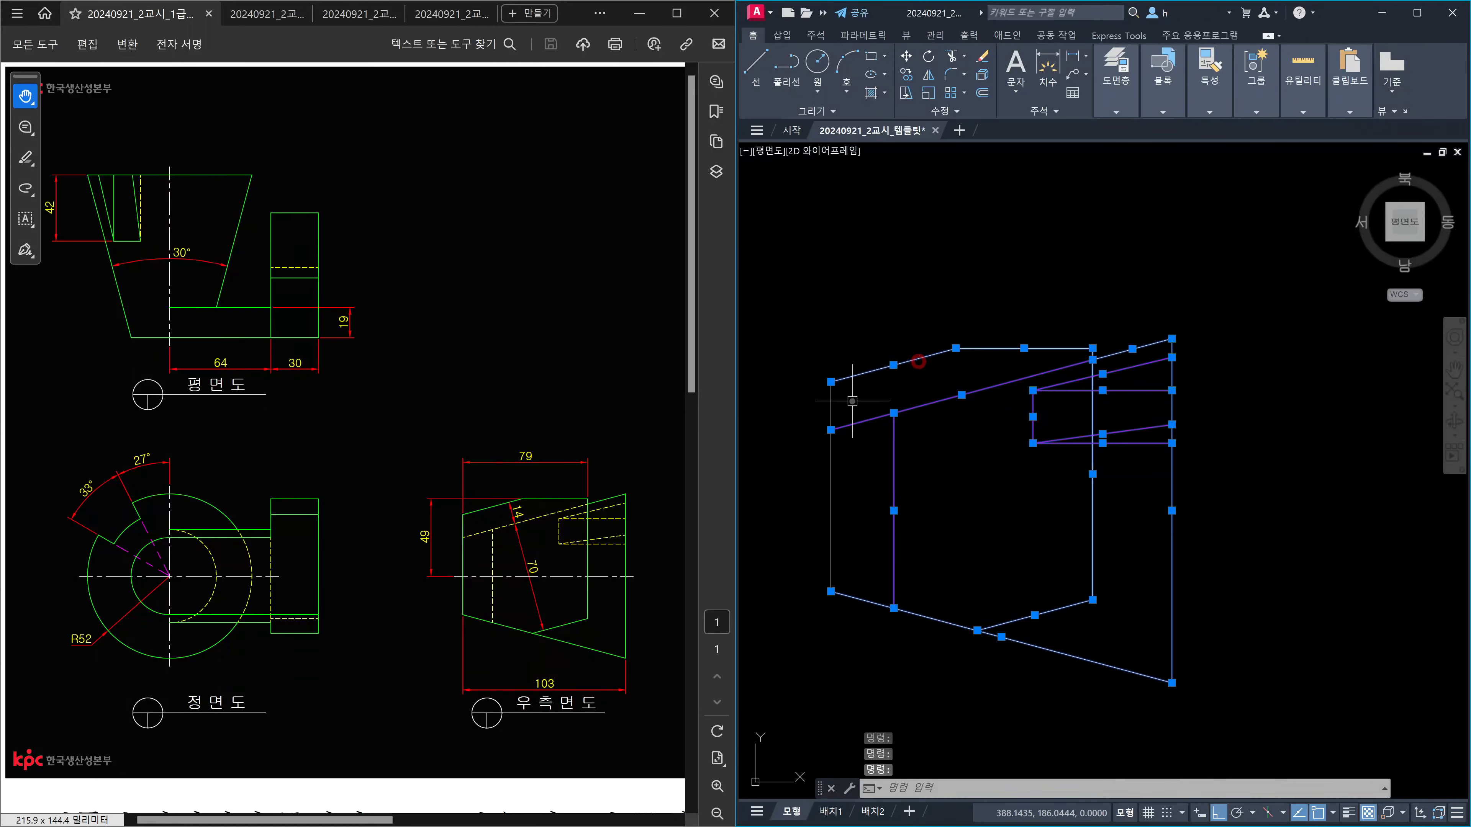
left_click(831, 407)
scroll(1073, 441, "down", 4)
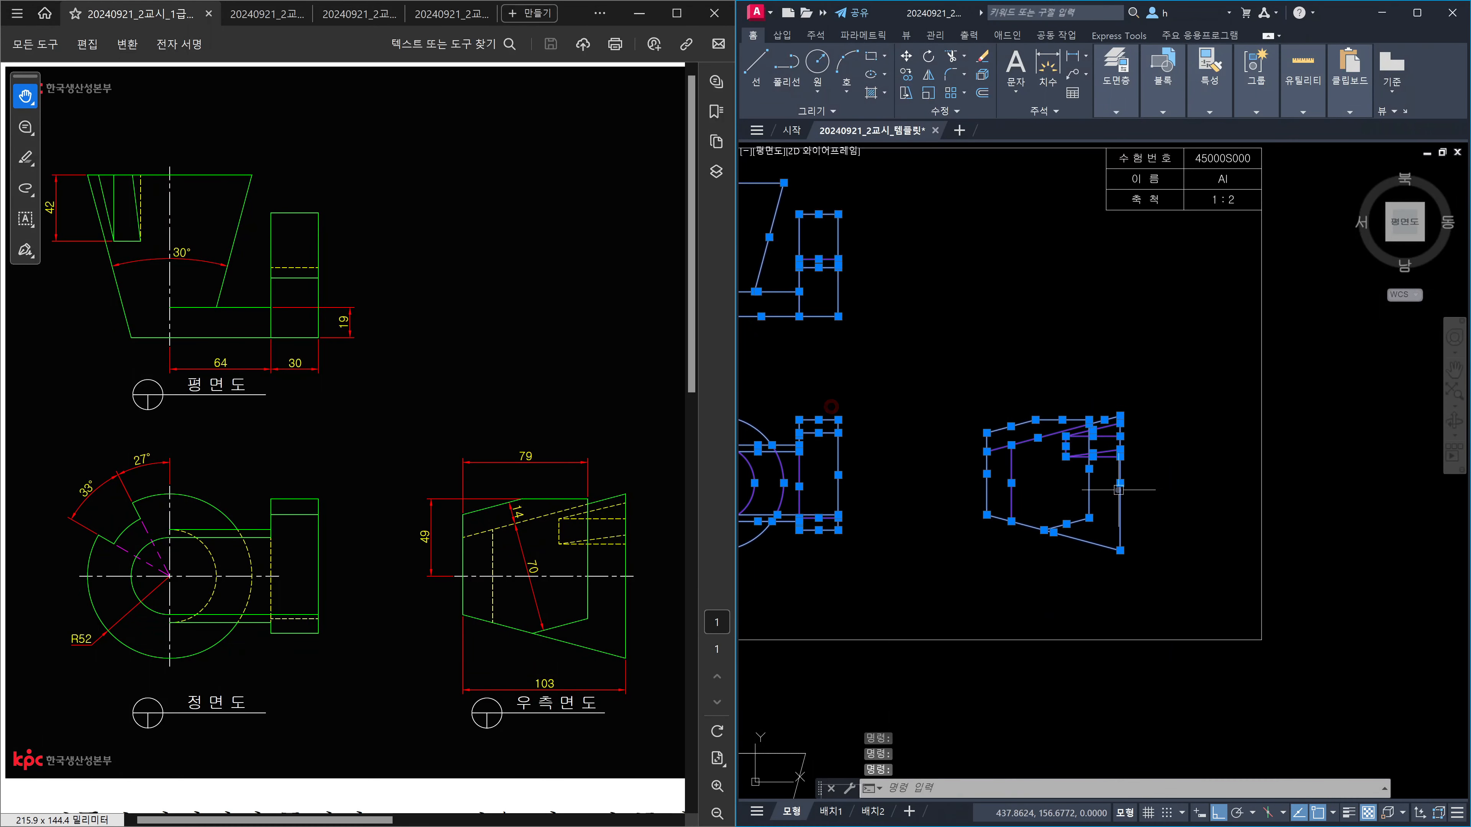
scroll(1139, 524, "down", 3)
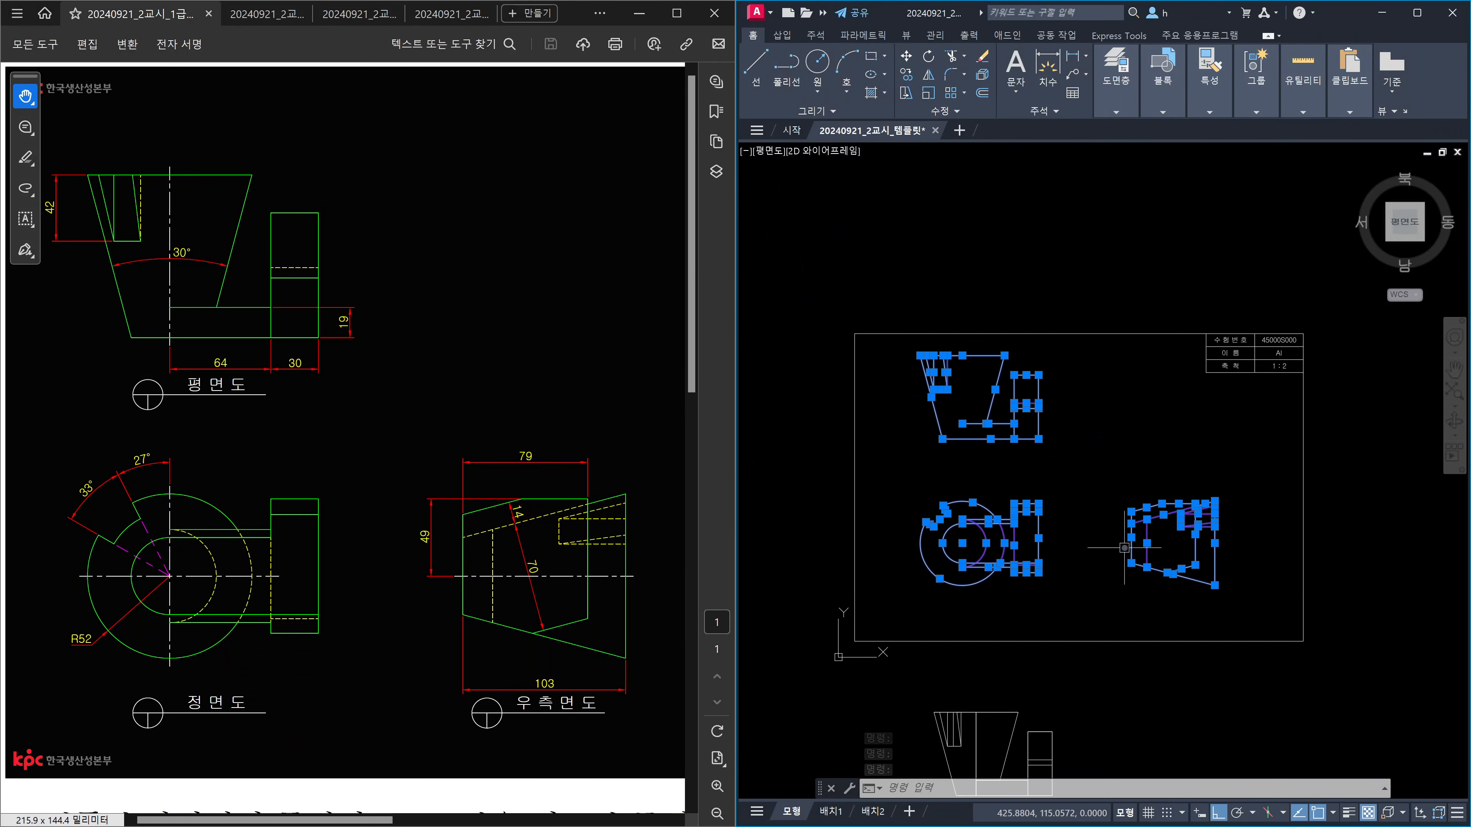
key("Escape")
Step: Window-select all three views inside the sheet border and assign them to the 외형선 layer
left_click(892, 292)
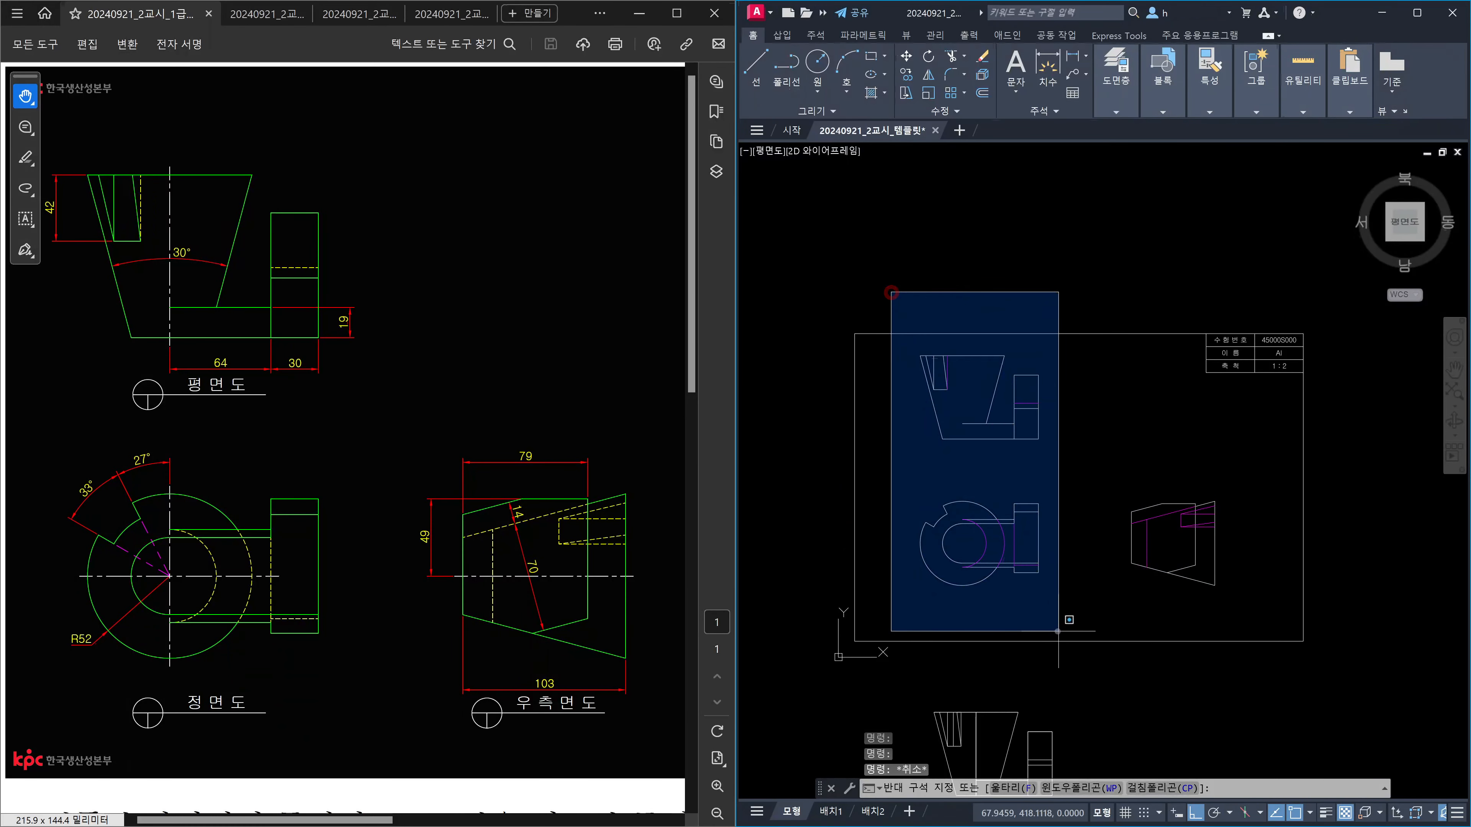
left_click(1059, 632)
left_click(1085, 486)
left_click(1253, 603)
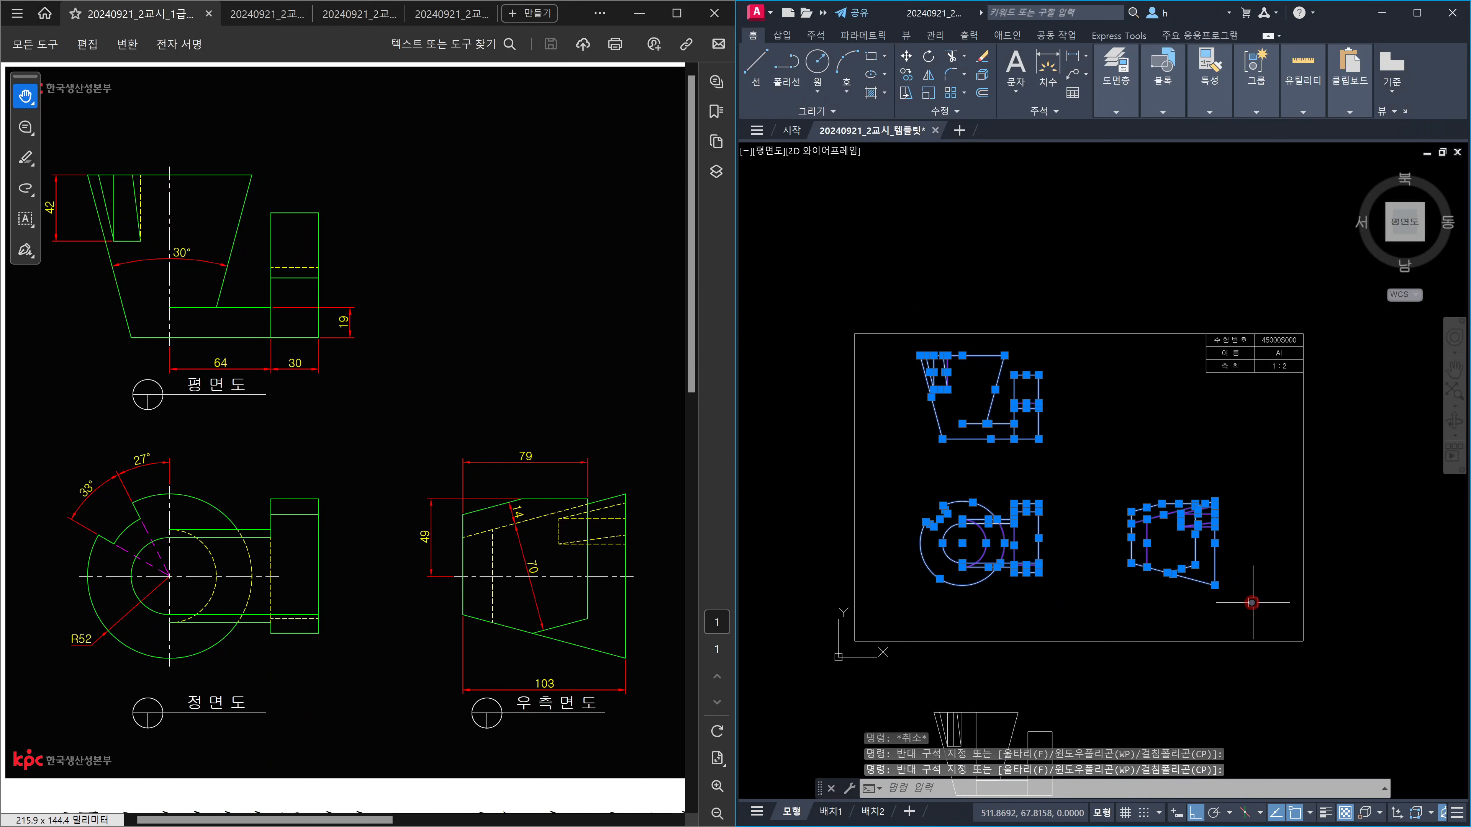
left_click(1117, 110)
left_click(1226, 126)
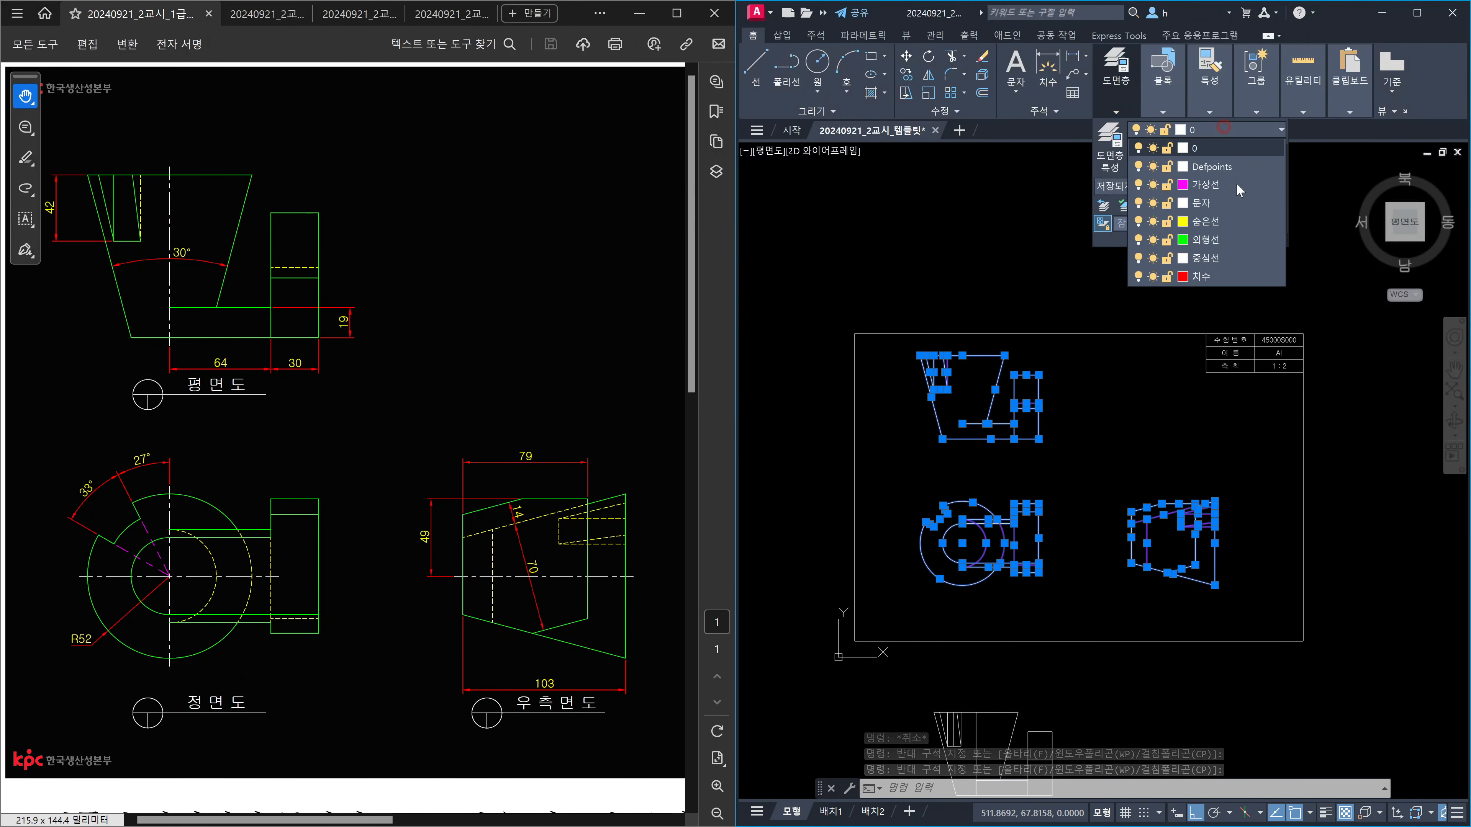
left_click(1232, 240)
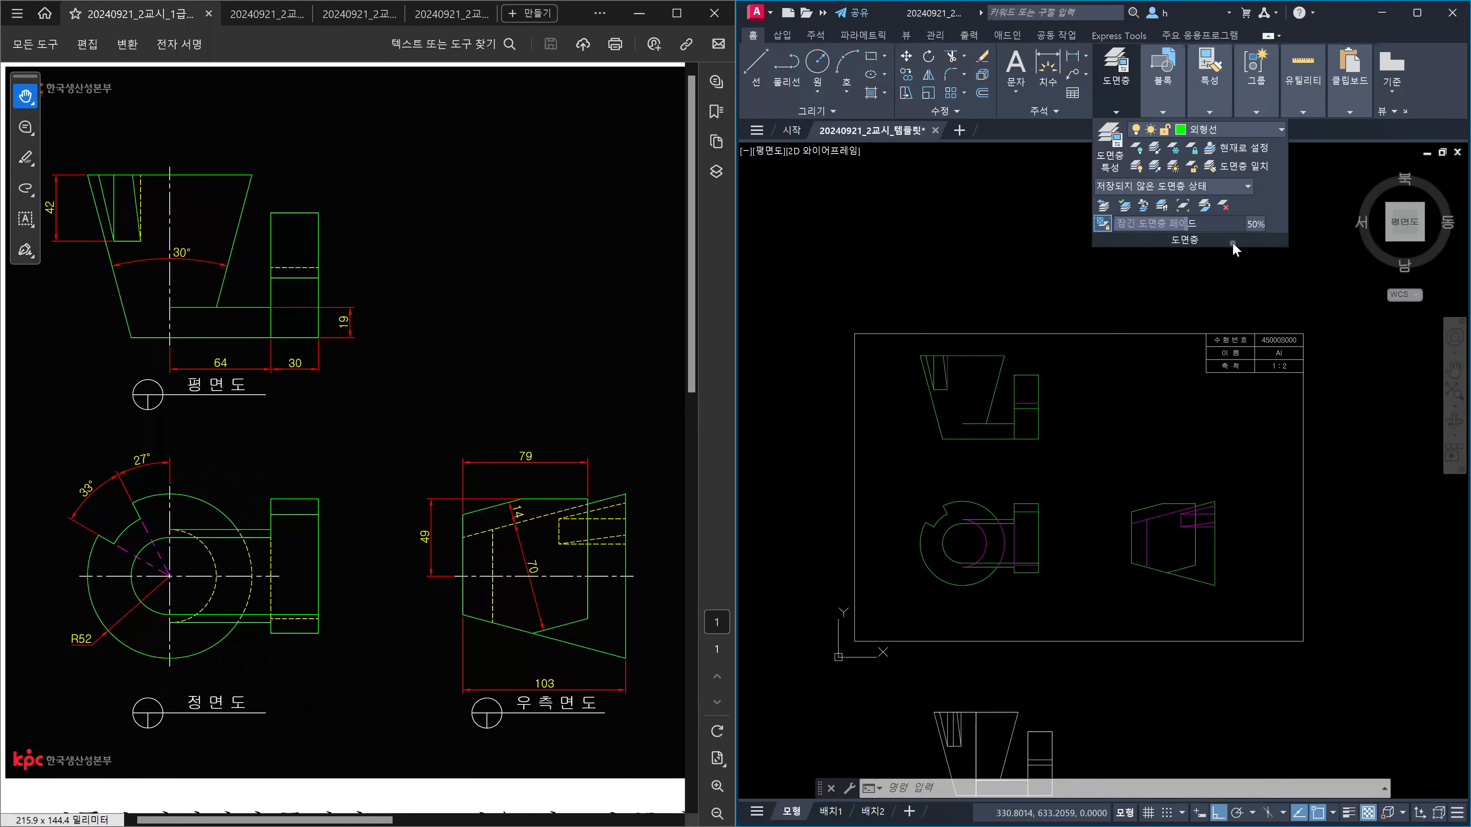
Step: Set the lineweight of the selected view lines to ByLayer (도면층별)
left_click(1211, 112)
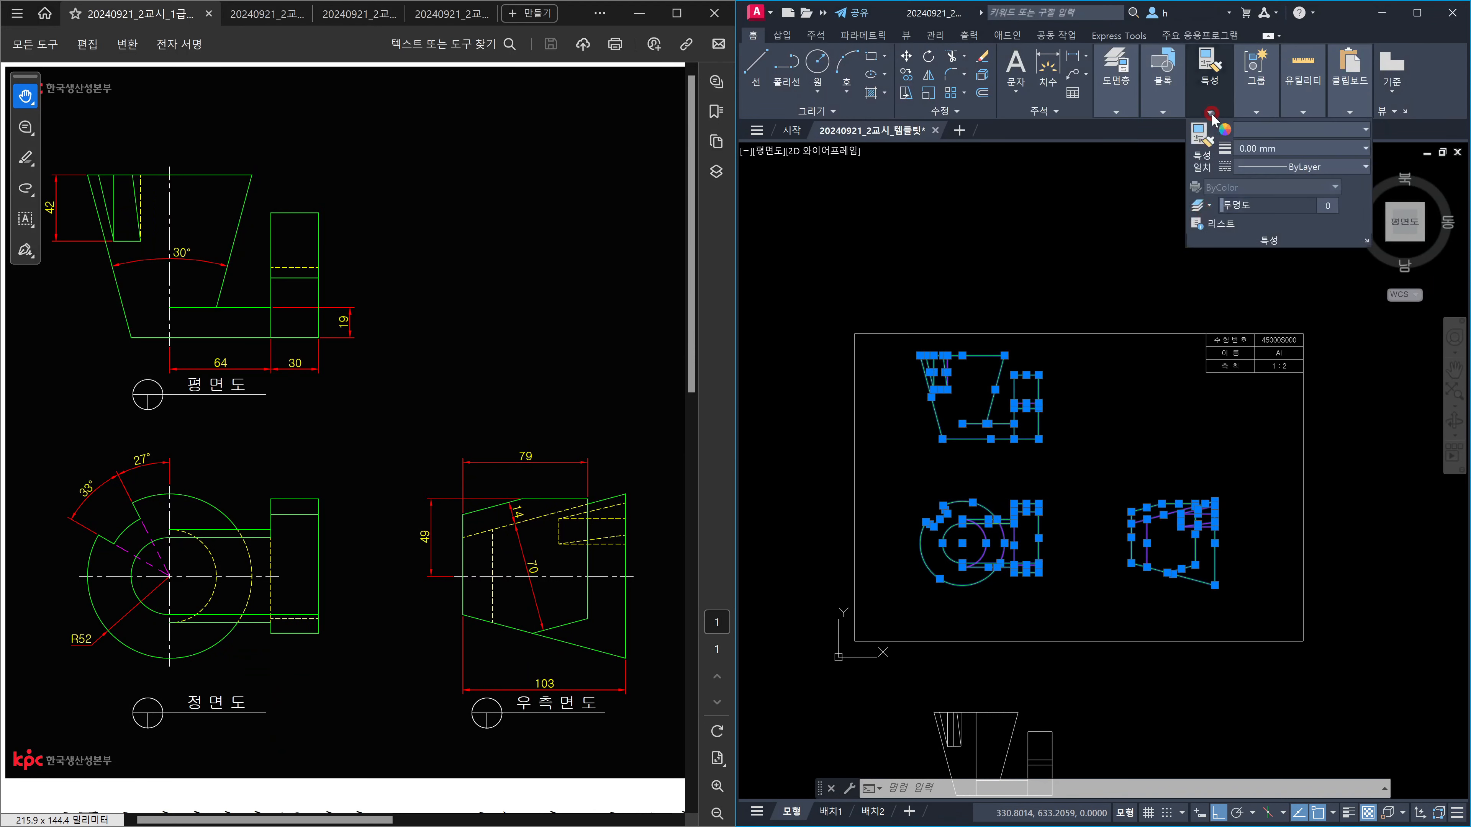
left_click(1272, 149)
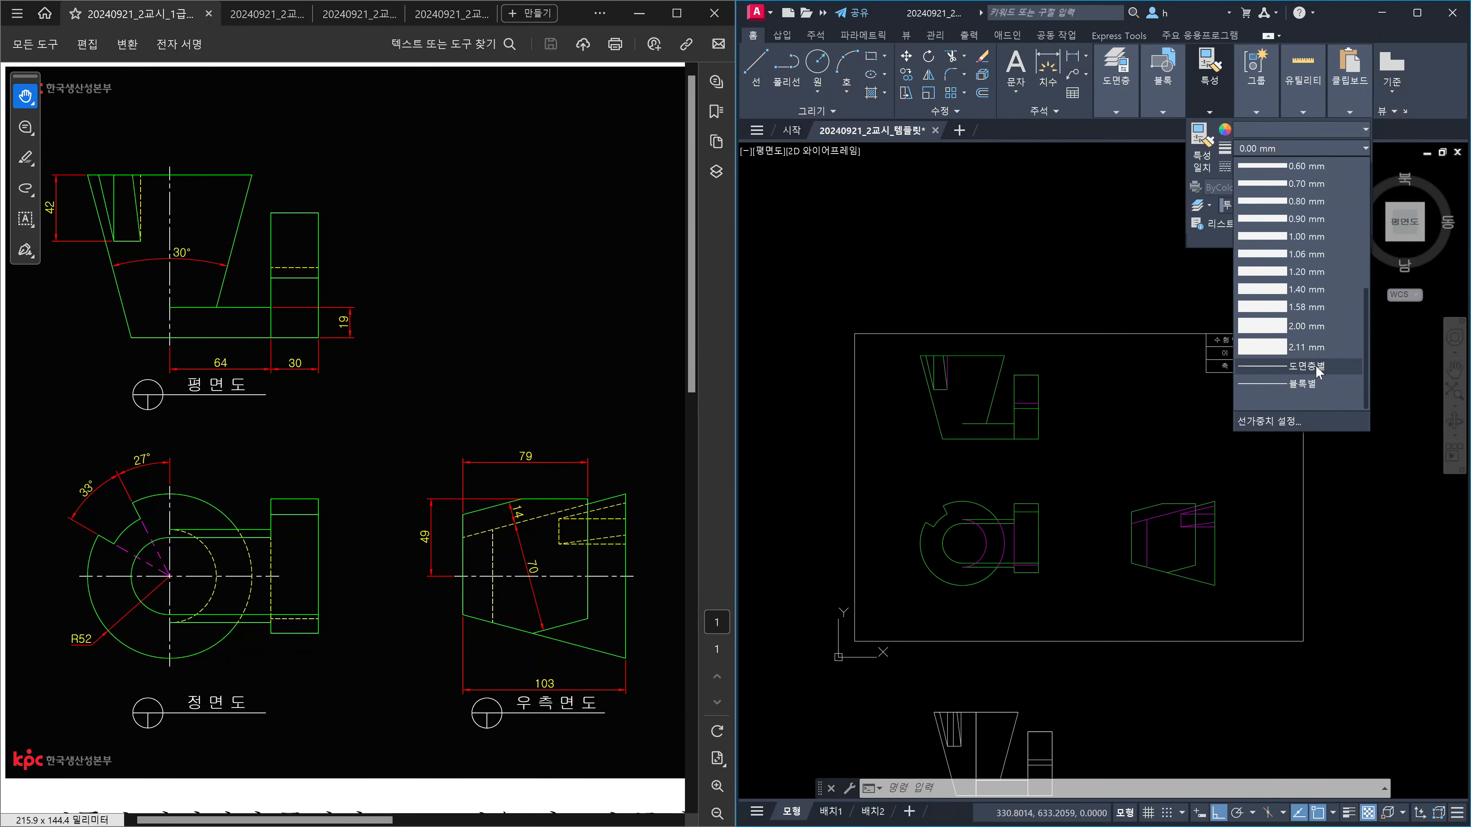
left_click(1315, 367)
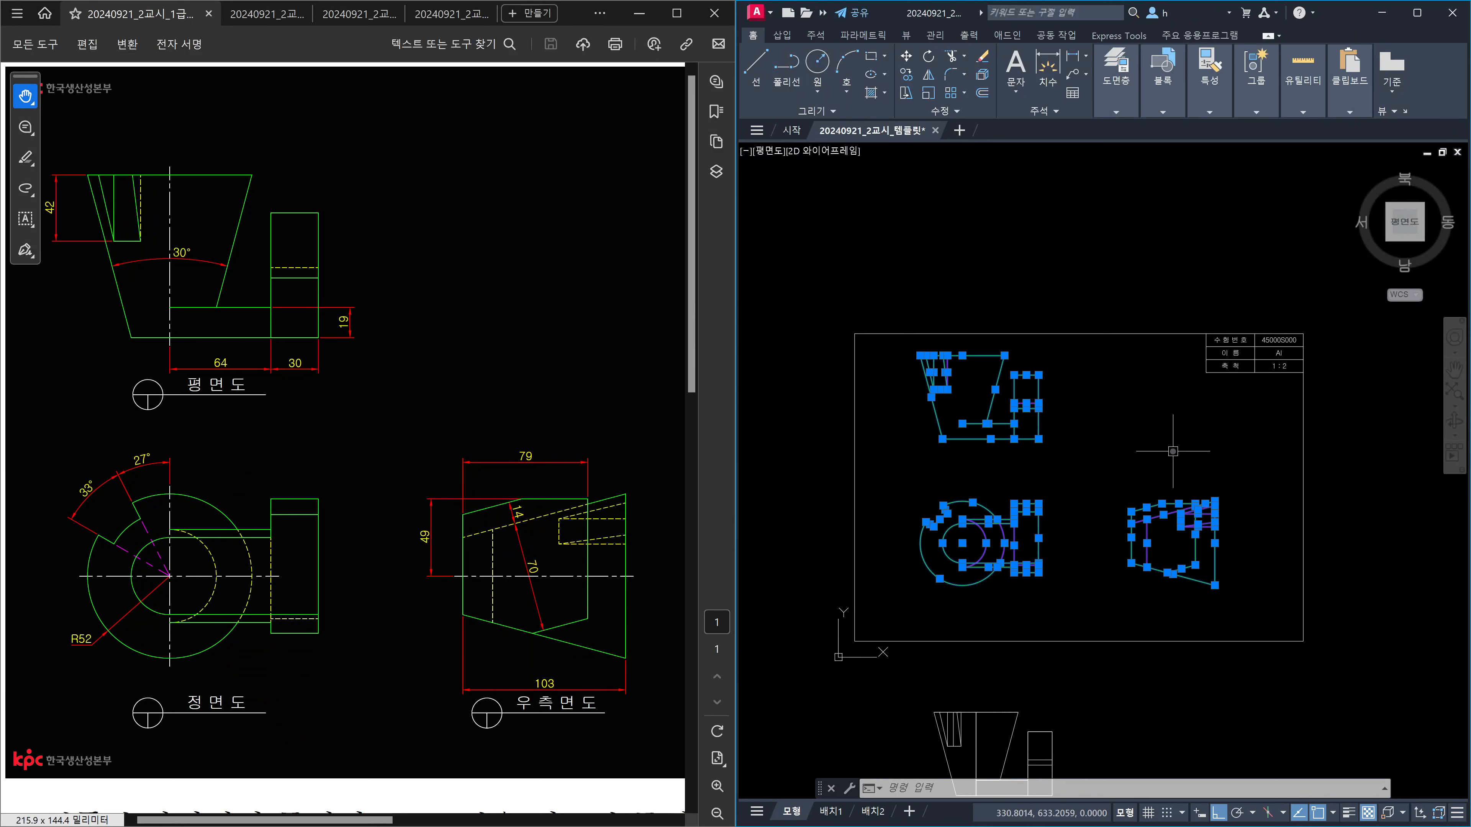
Step: Use Quick Select to keep only the magenta (선홍색) objects of the current selection and assign them to the 숨은선 layer
right_click(1127, 446)
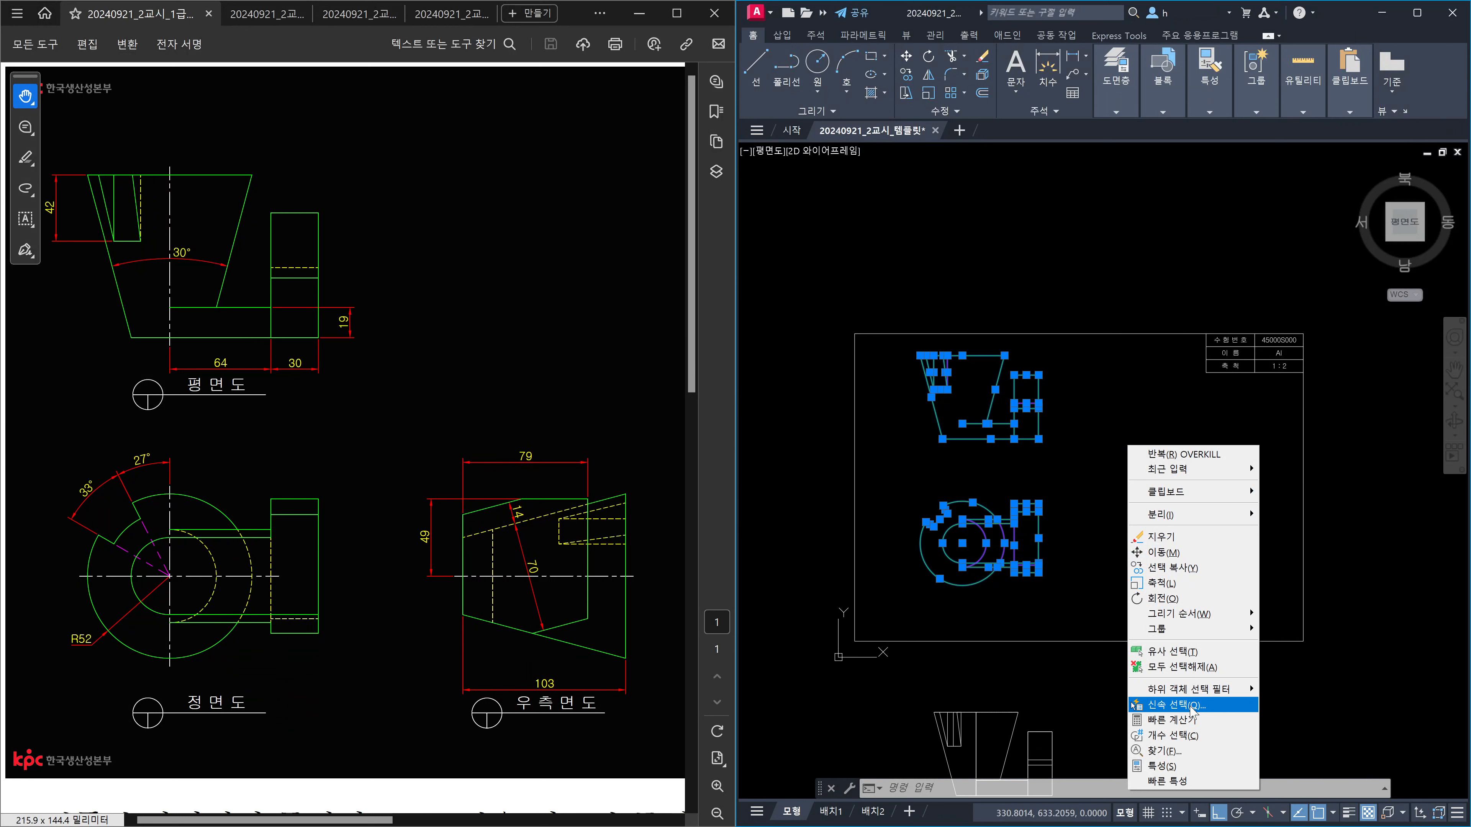
left_click(1190, 705)
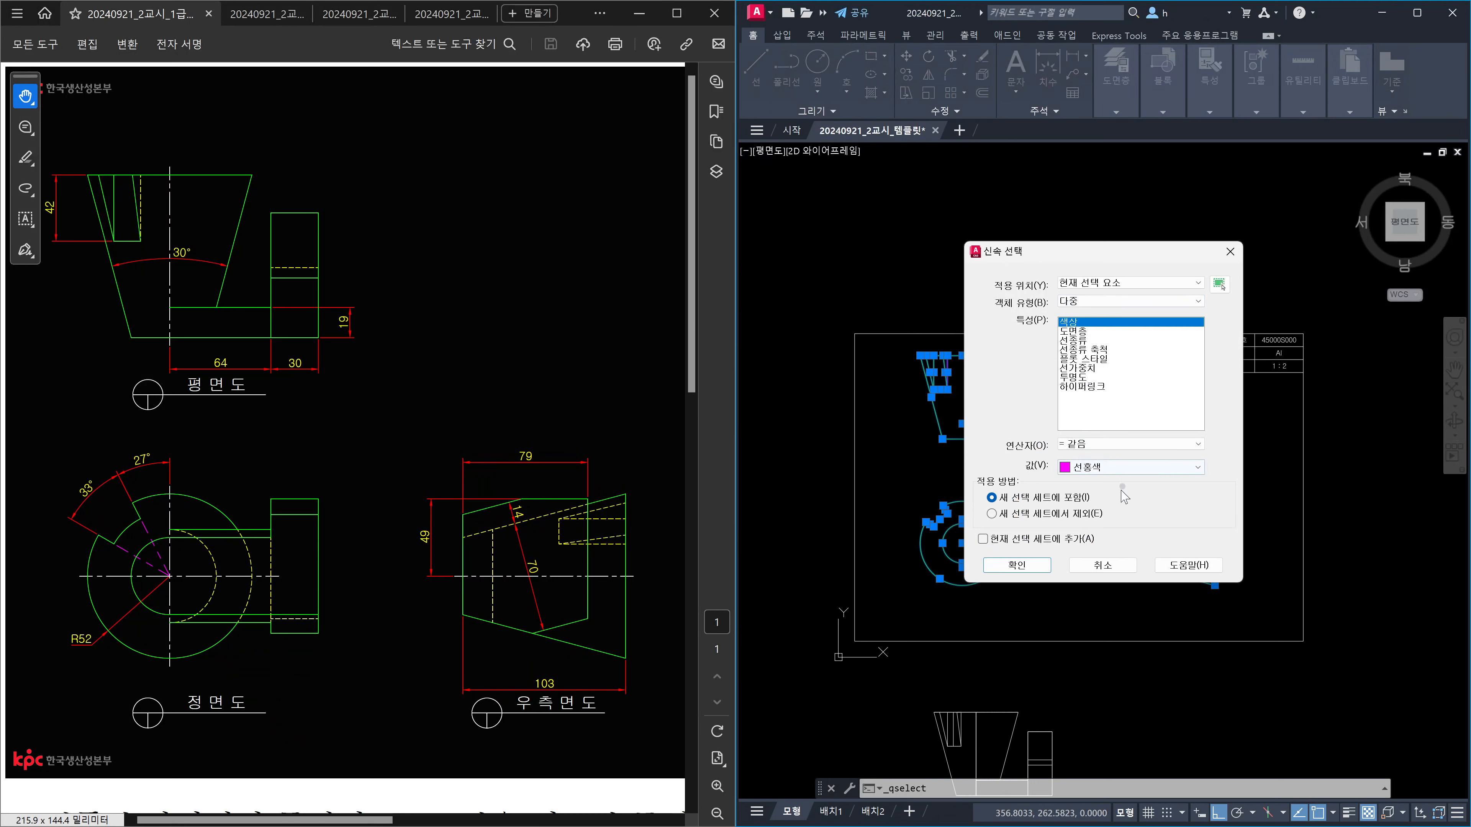
left_click(1040, 570)
mouse_move(1039, 565)
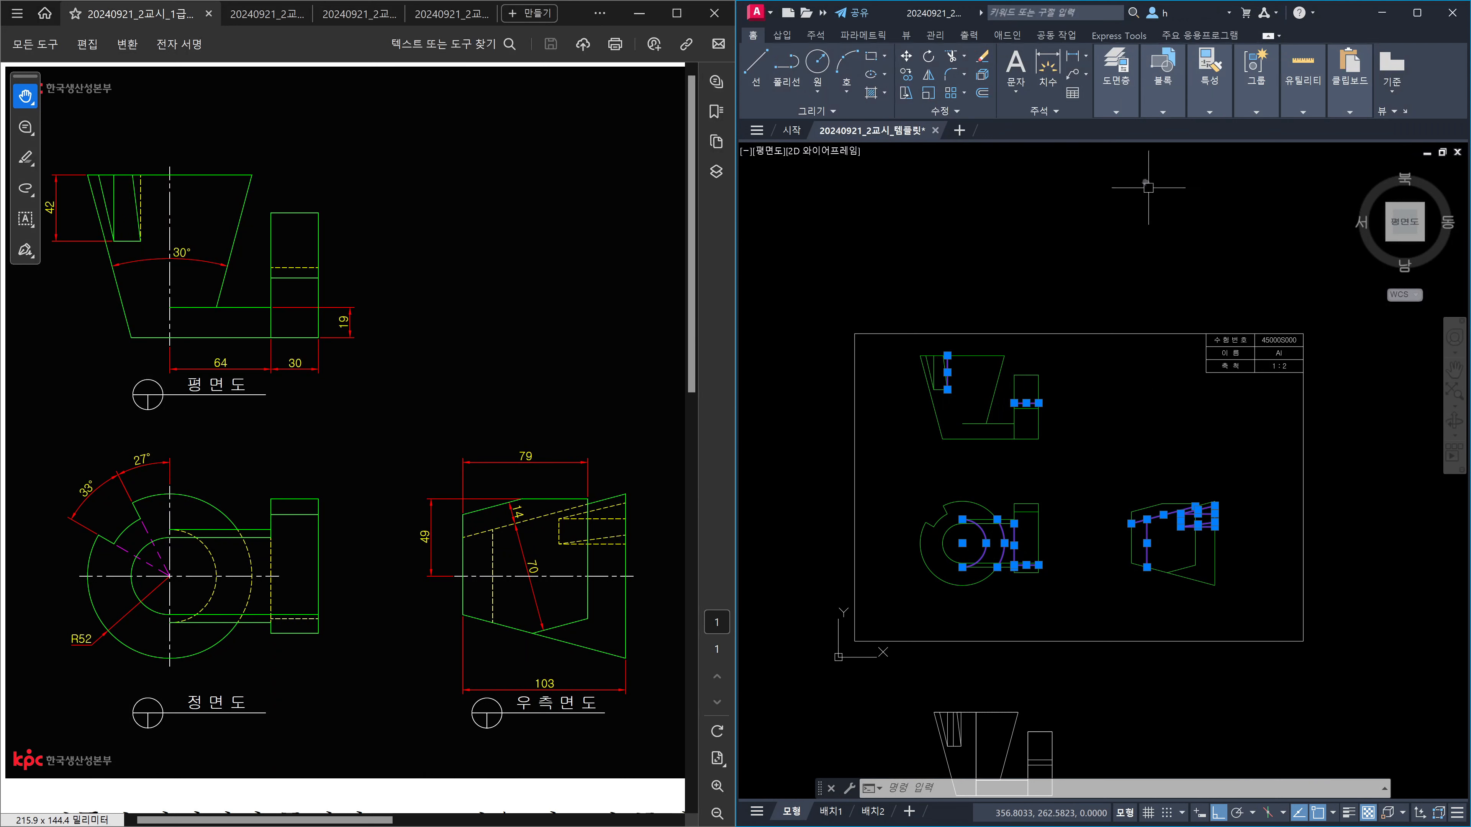
left_click(1126, 109)
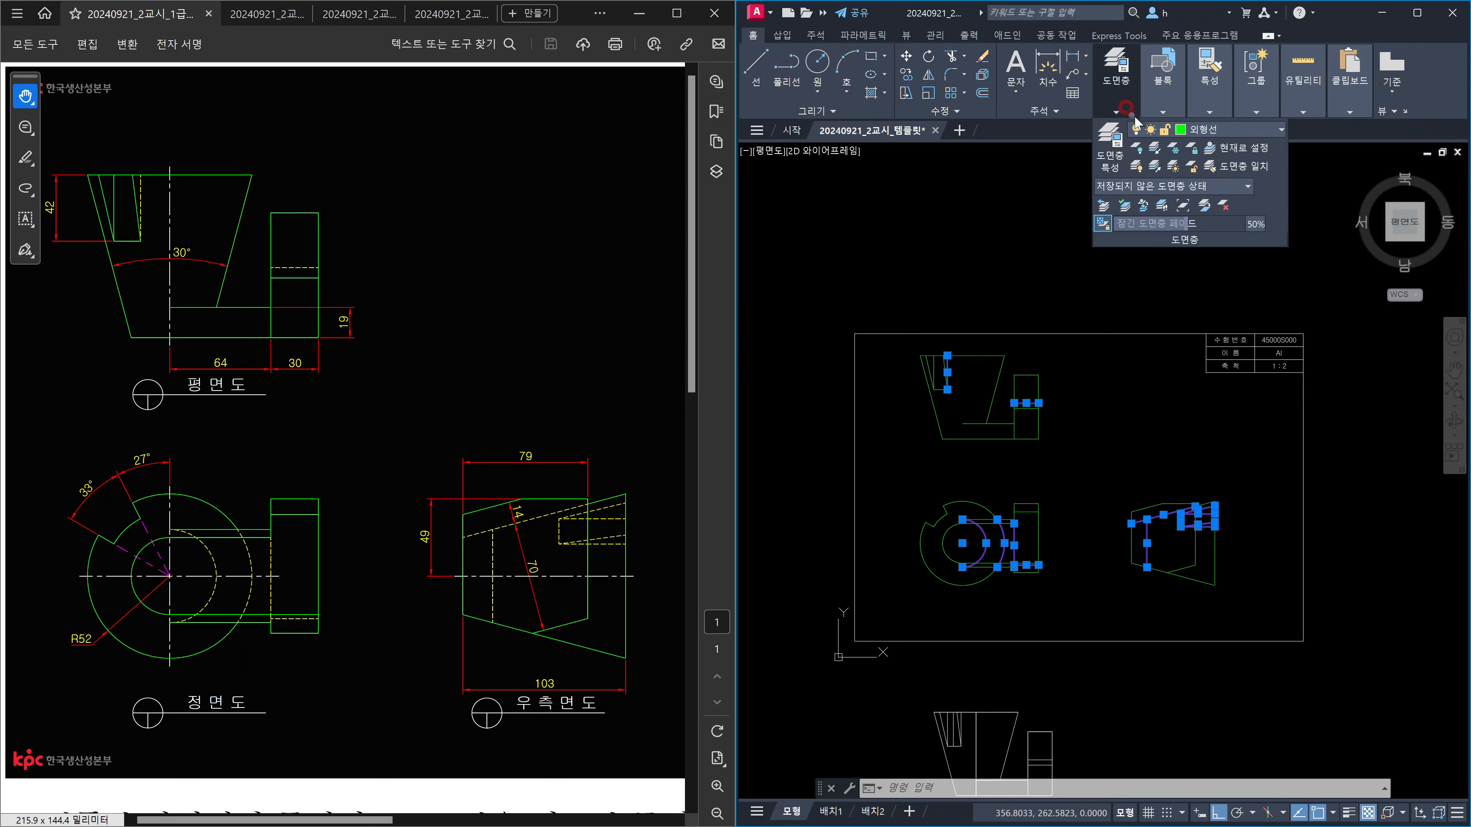
left_click(1245, 132)
left_click(1216, 226)
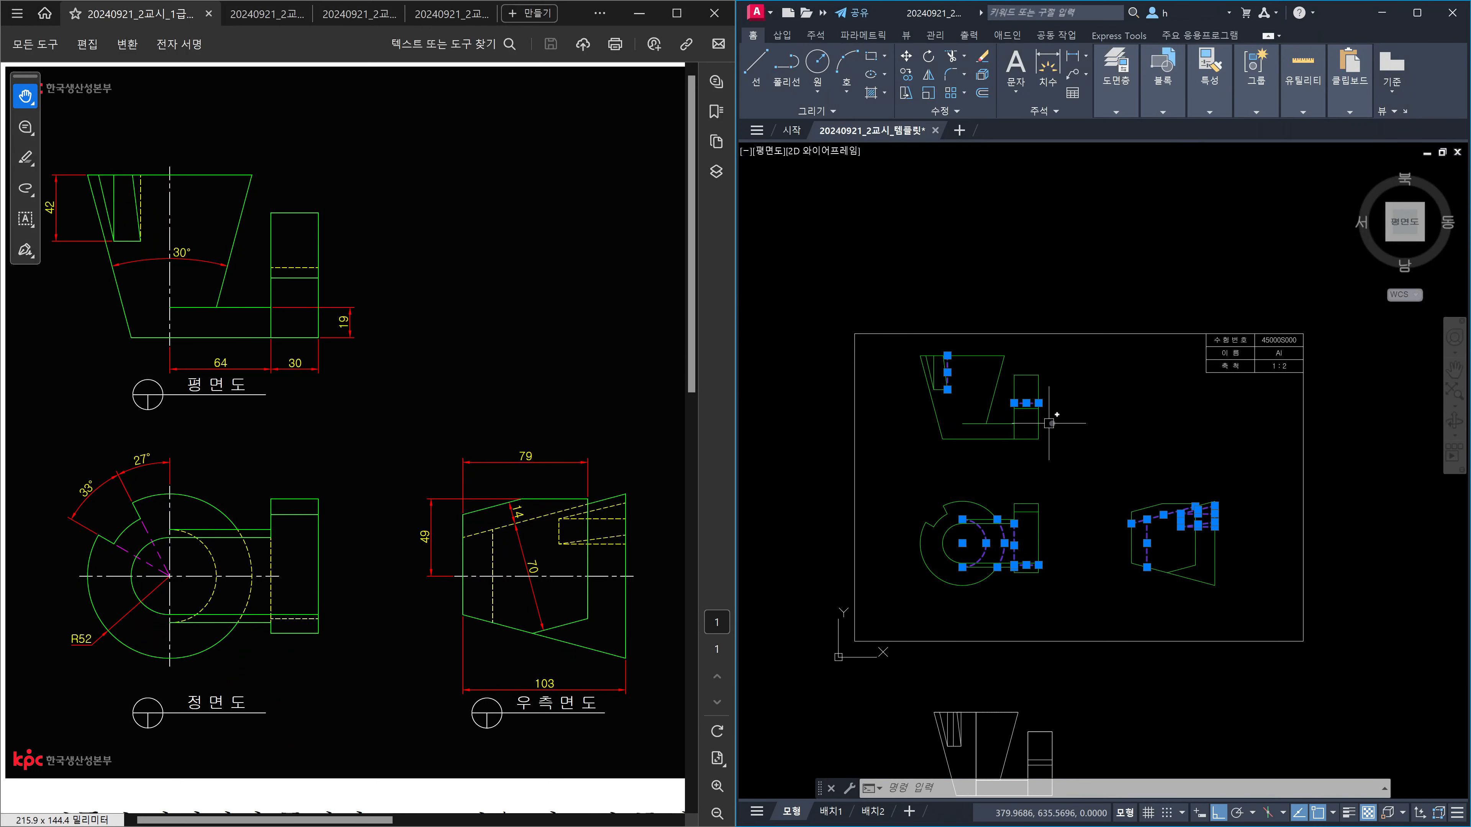
Step: Set the colour of the selected hidden lines to ByLayer and clear the selection
scroll(1164, 536, "up", 5)
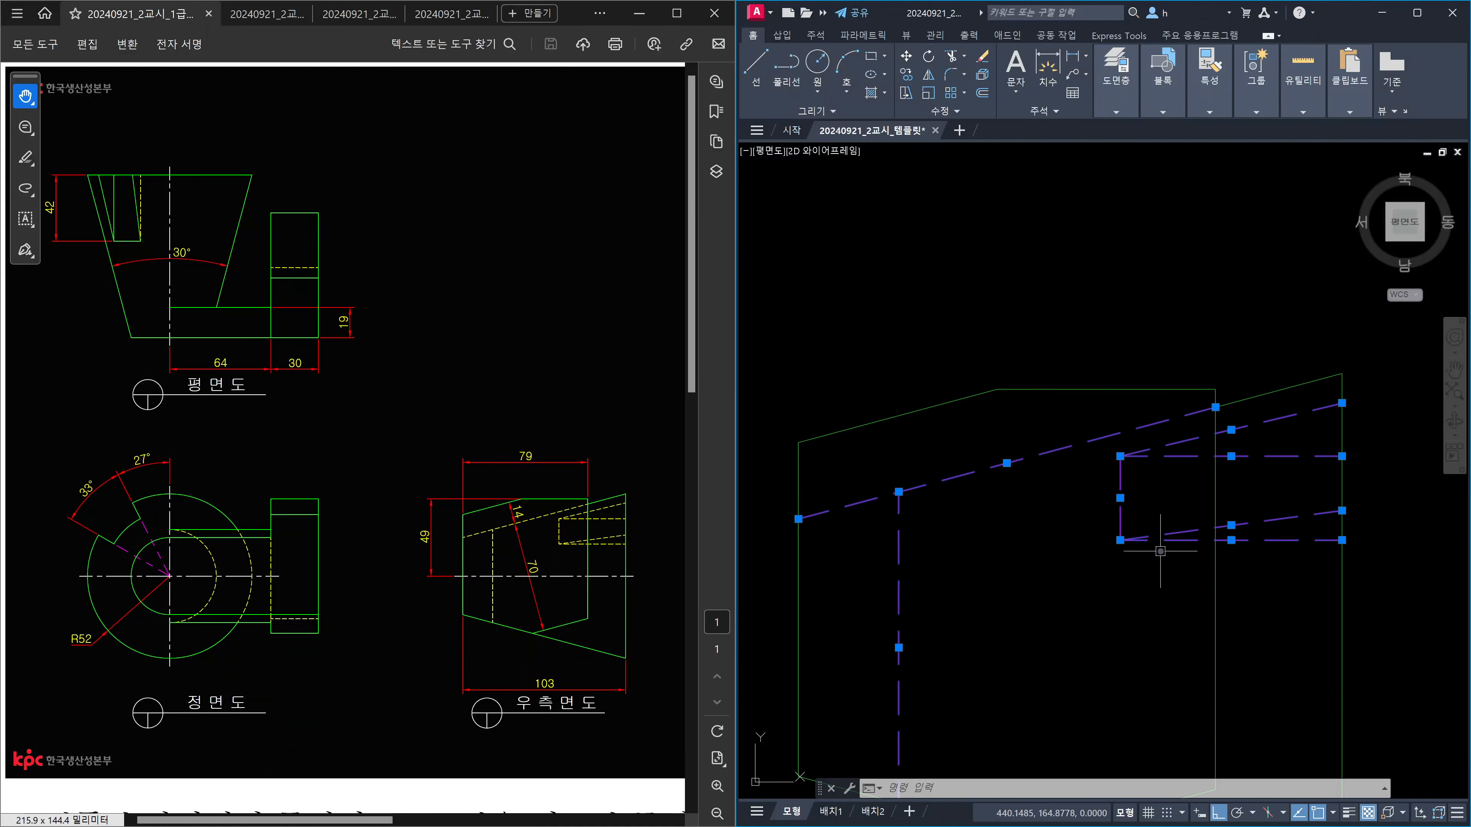
scroll(1160, 551, "down", 3)
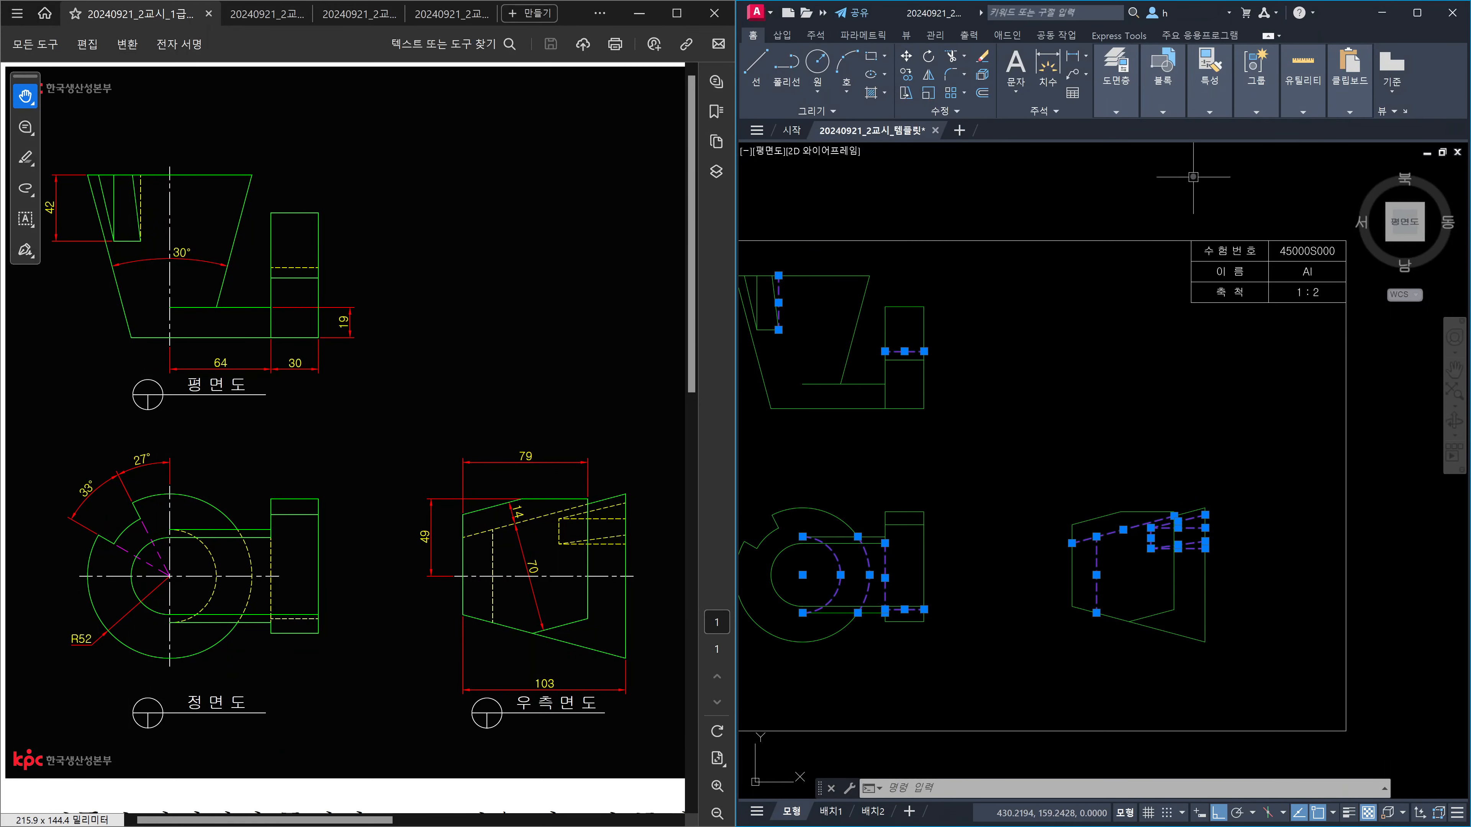
left_click(1210, 113)
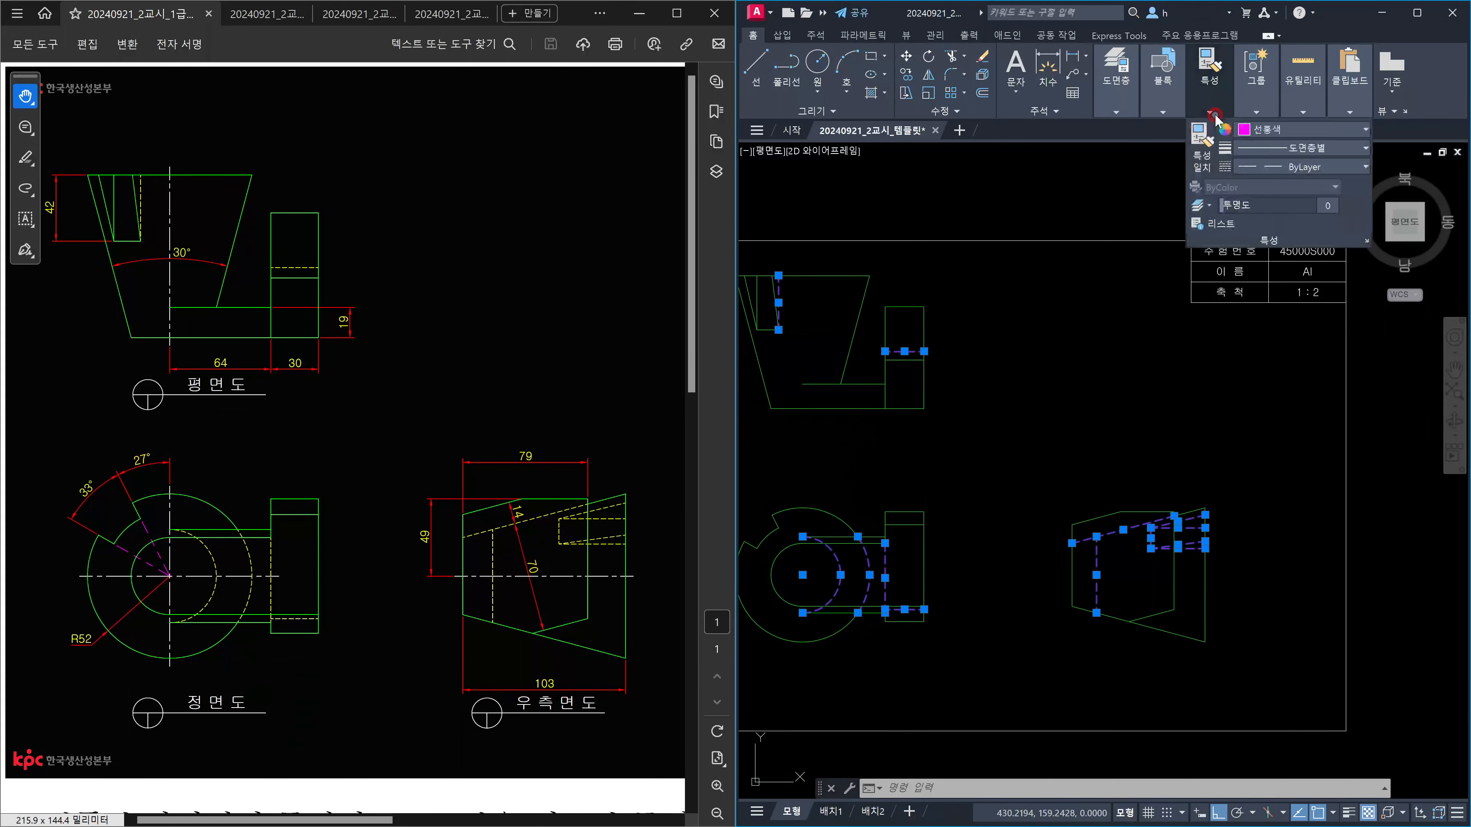
left_click(1323, 129)
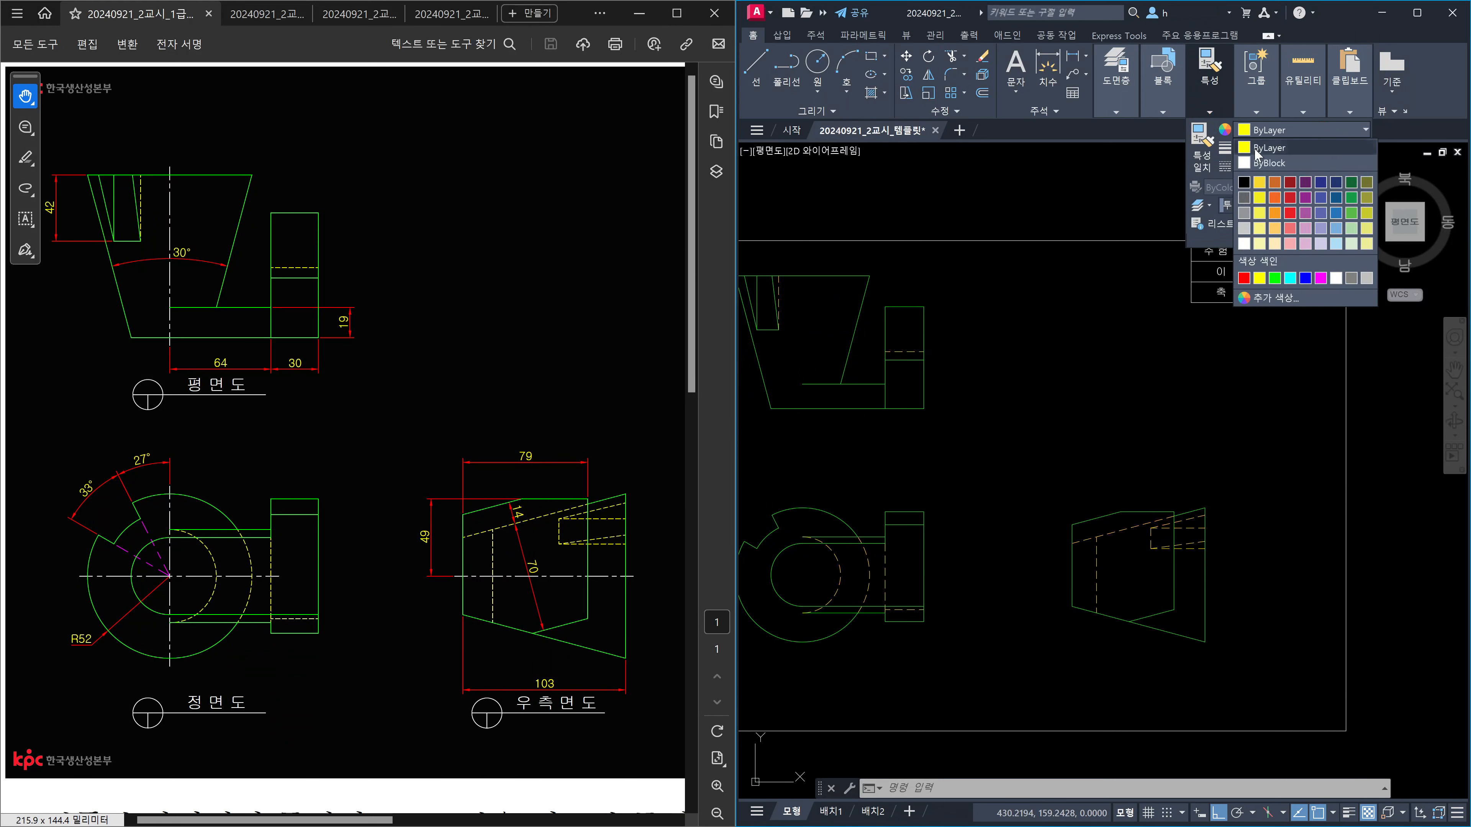
left_click(1256, 149)
key("Escape")
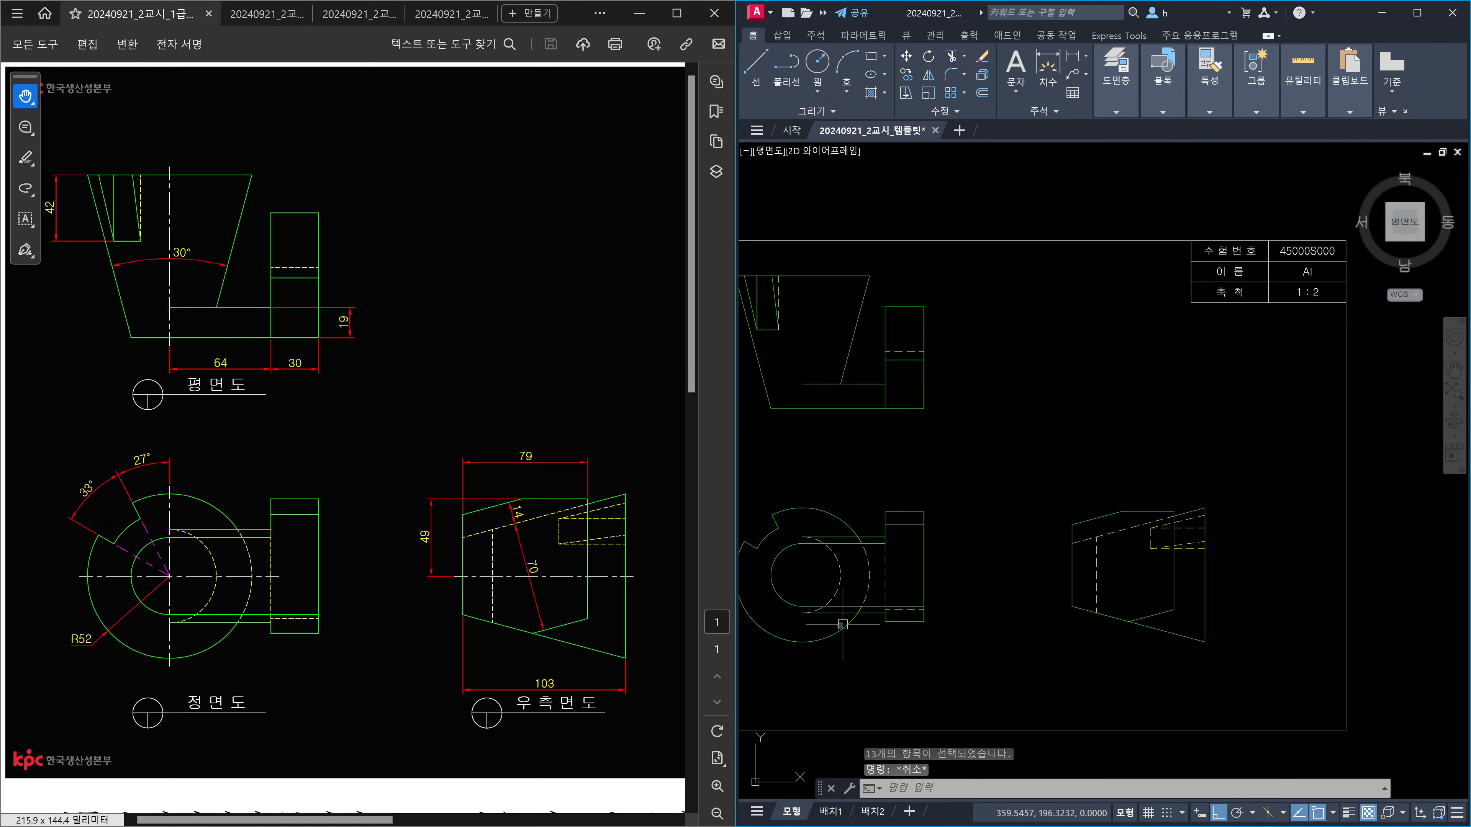
middle_click_drag(944, 558, 1116, 559)
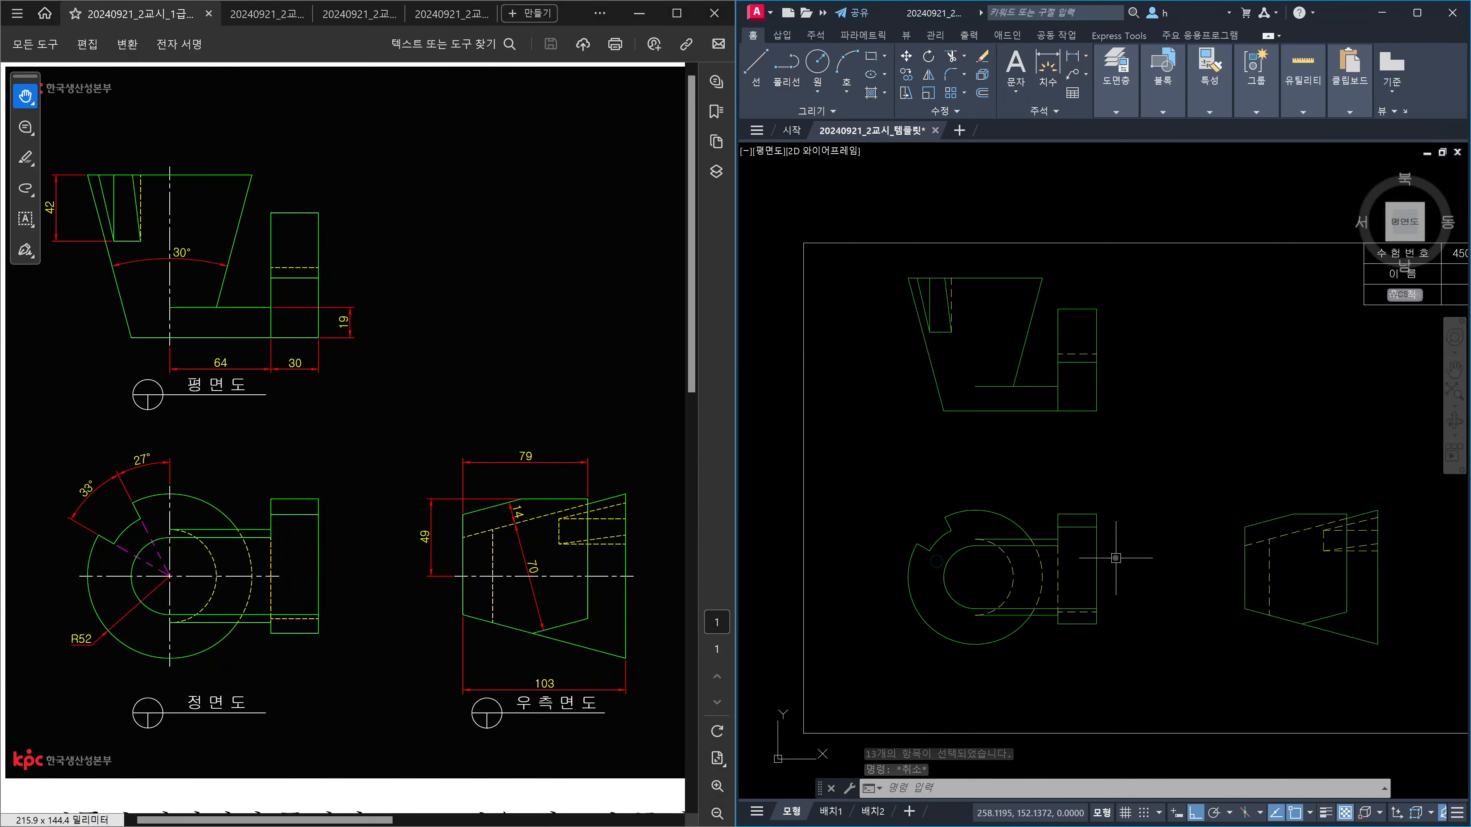
Step: Make 중심선 the current layer
middle_click_drag(1146, 544, 1123, 547)
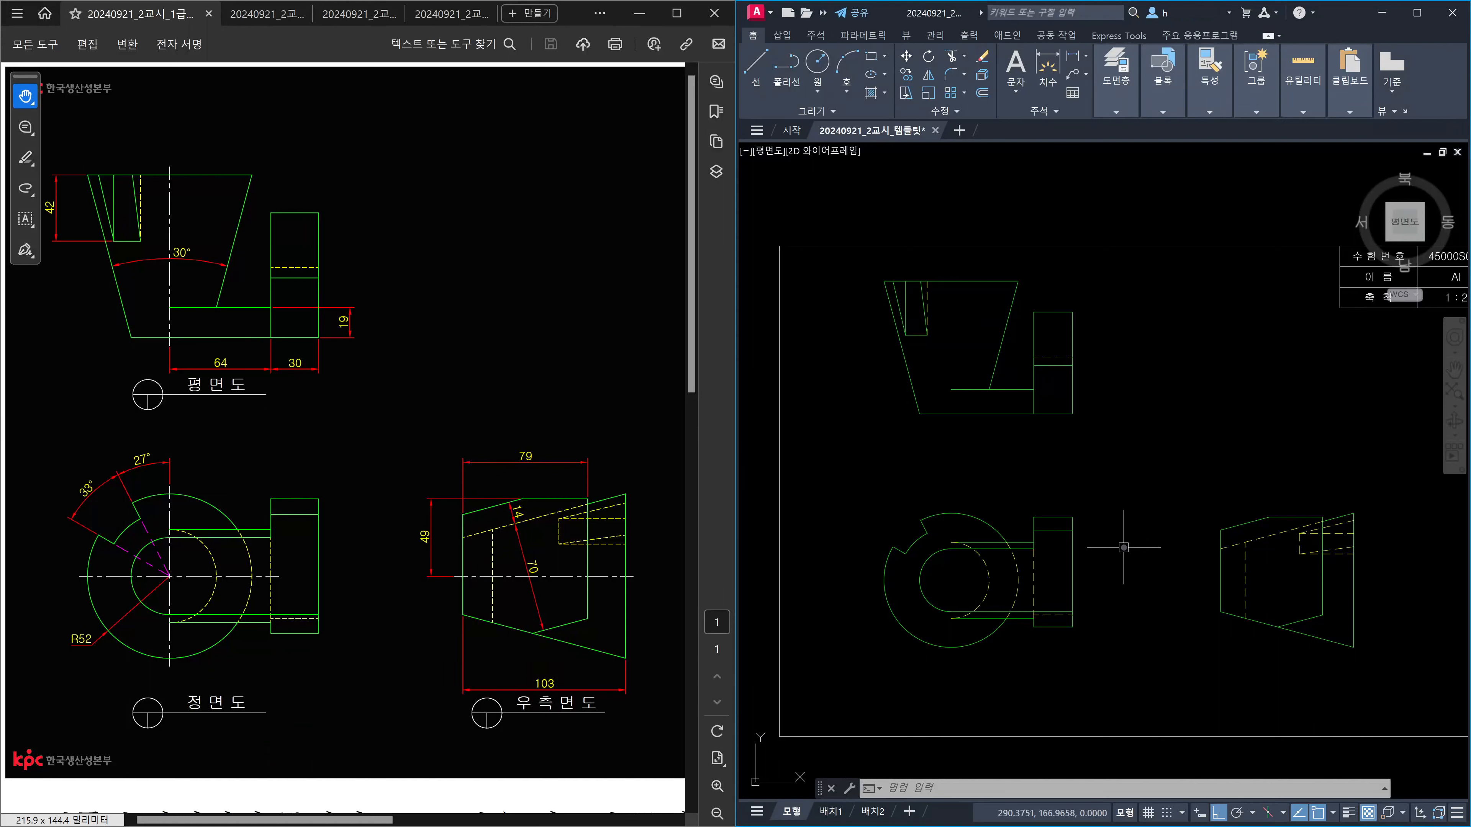
left_click(1124, 111)
left_click(1234, 130)
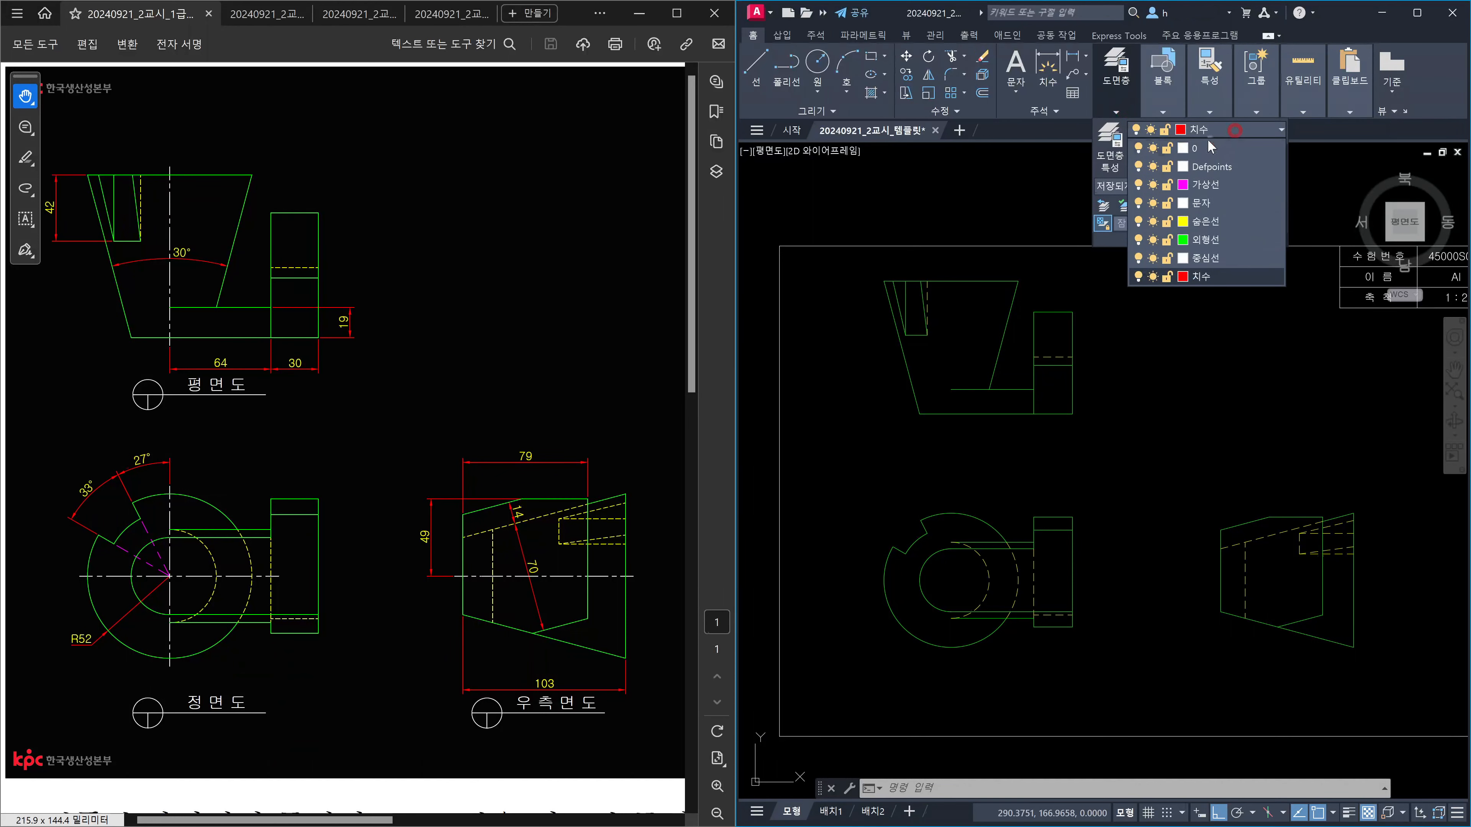
left_click(1212, 255)
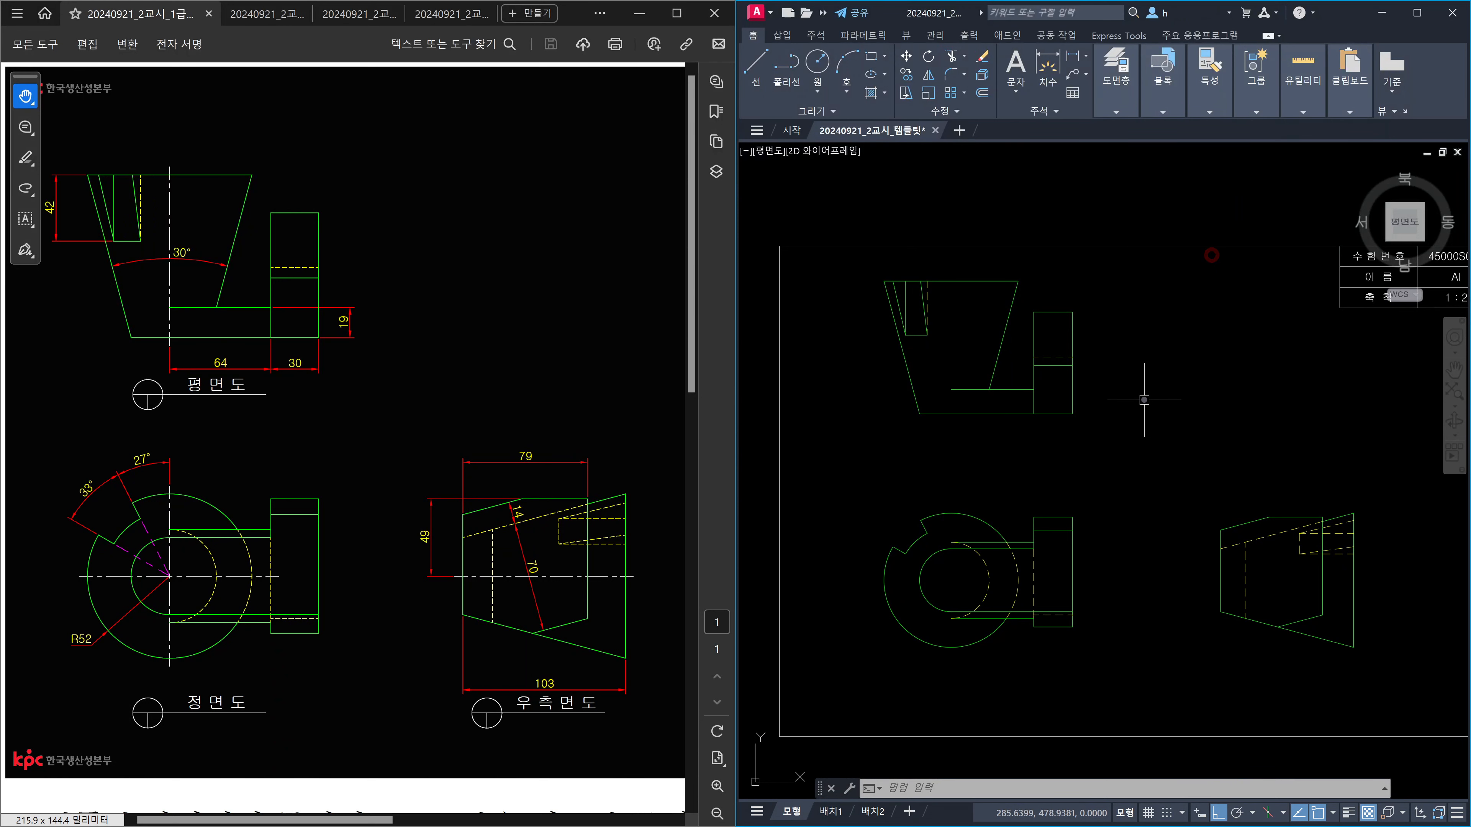
Step: Turn on polar tracking and draw the vertical centre line of the tapered body in the top view, from its upper edge to its lower edge
key("Escape")
key("Escape")
type("l")
key("Return")
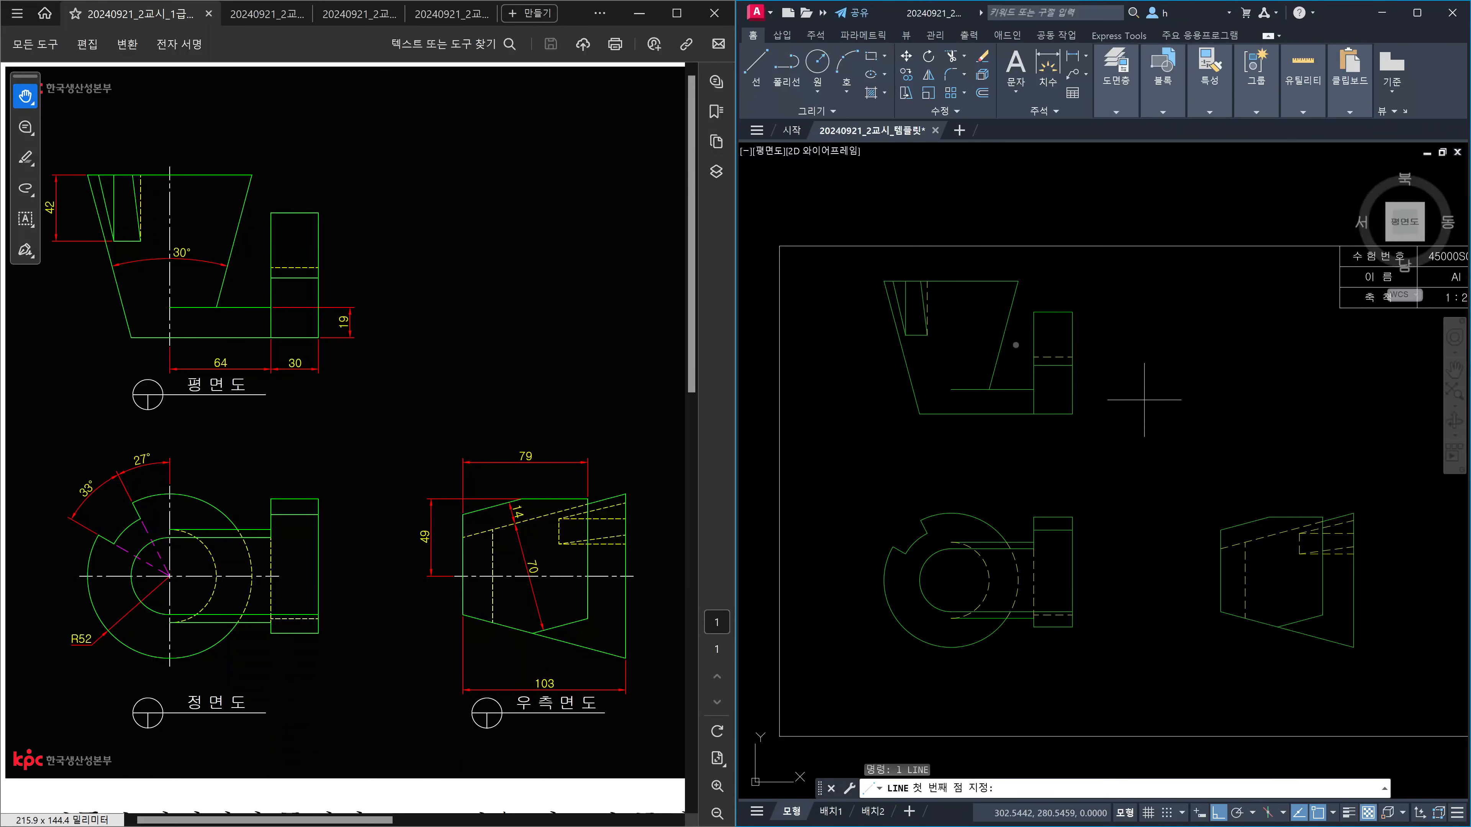
left_click(951, 282)
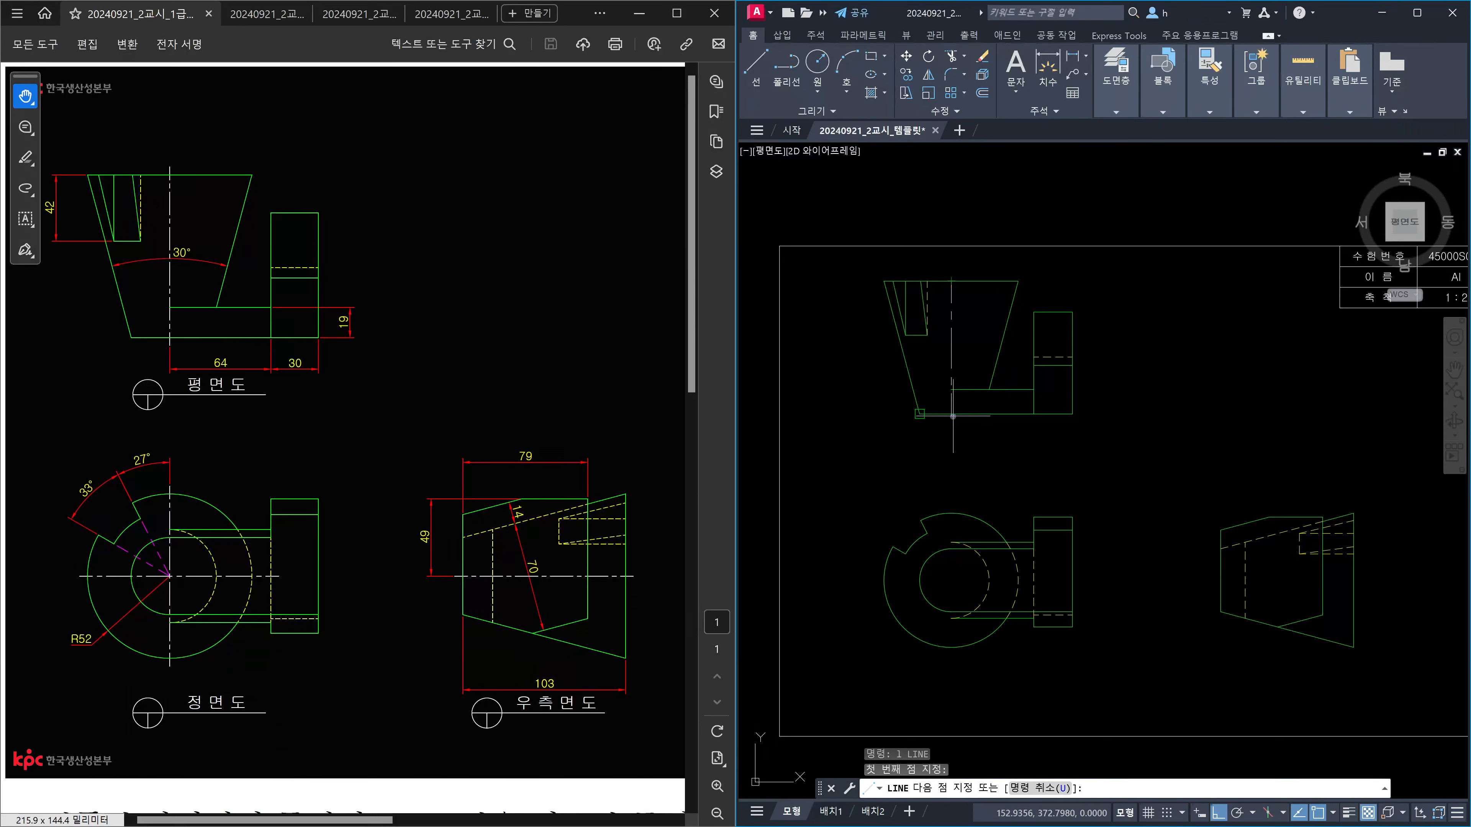
key("F10")
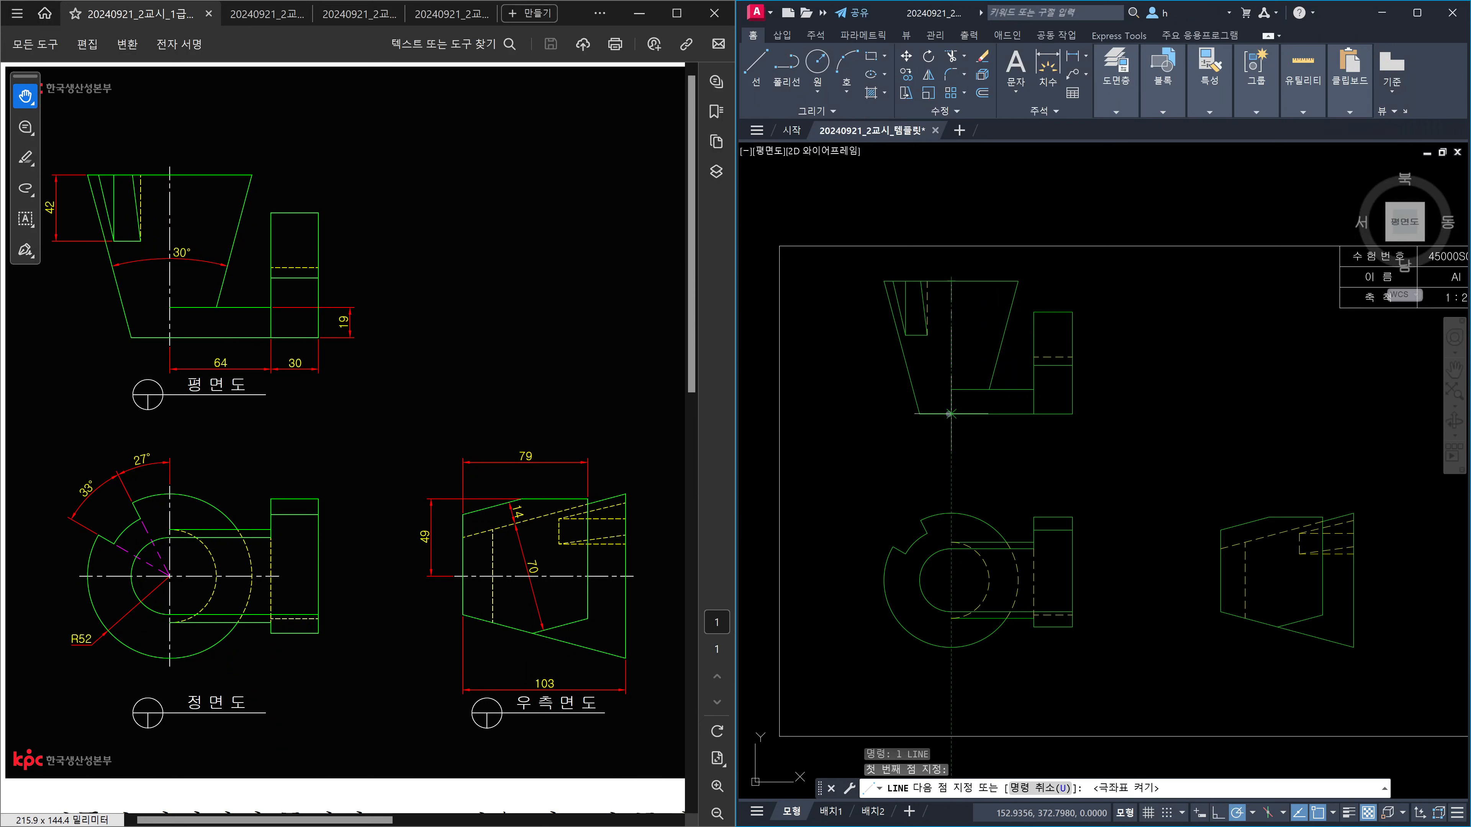
left_click(949, 413)
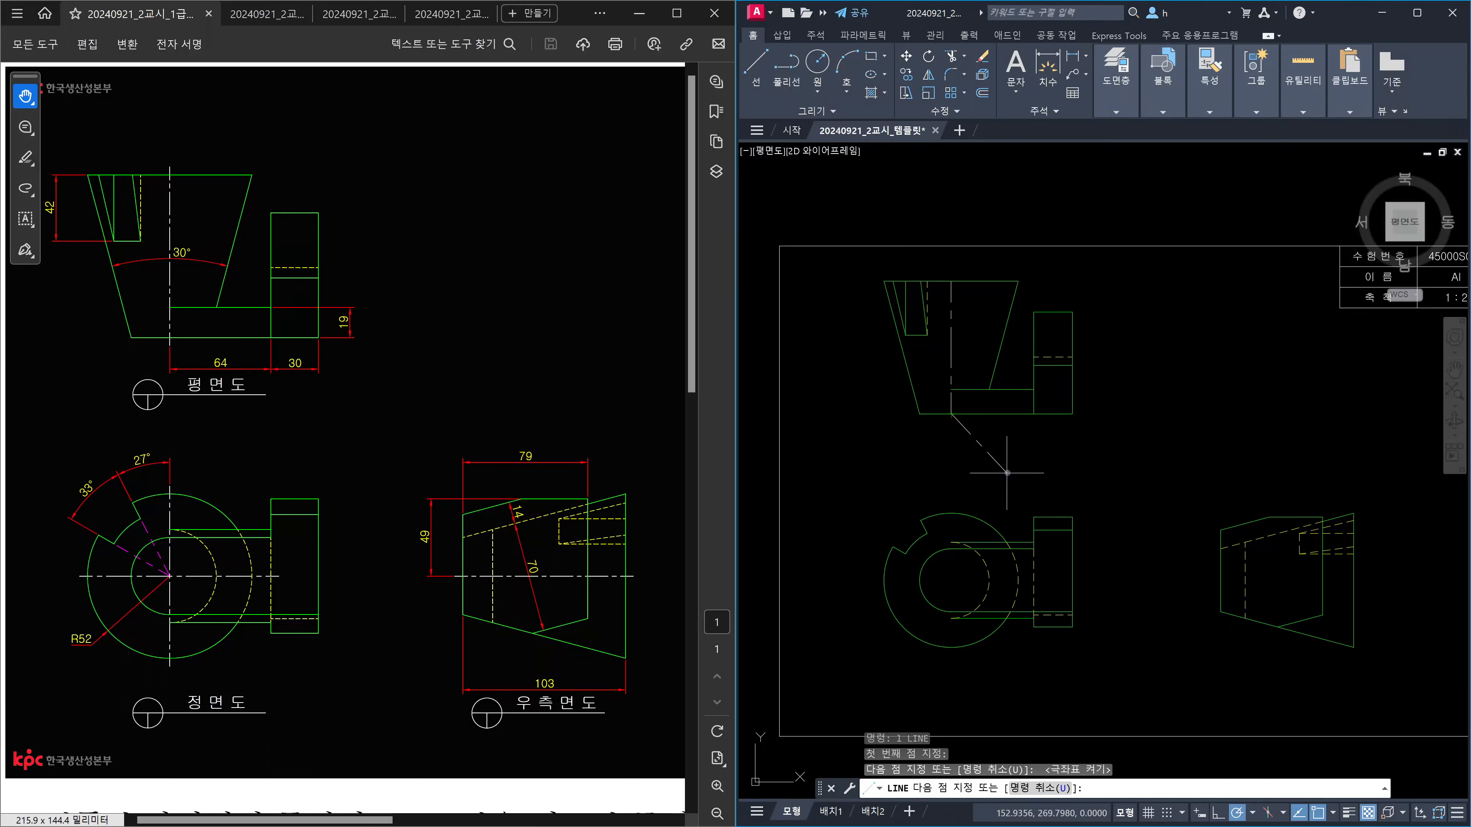
key("Escape")
Step: Draw the front view's vertical centre line between the upper and lower quadrants of the large circle
key("Return")
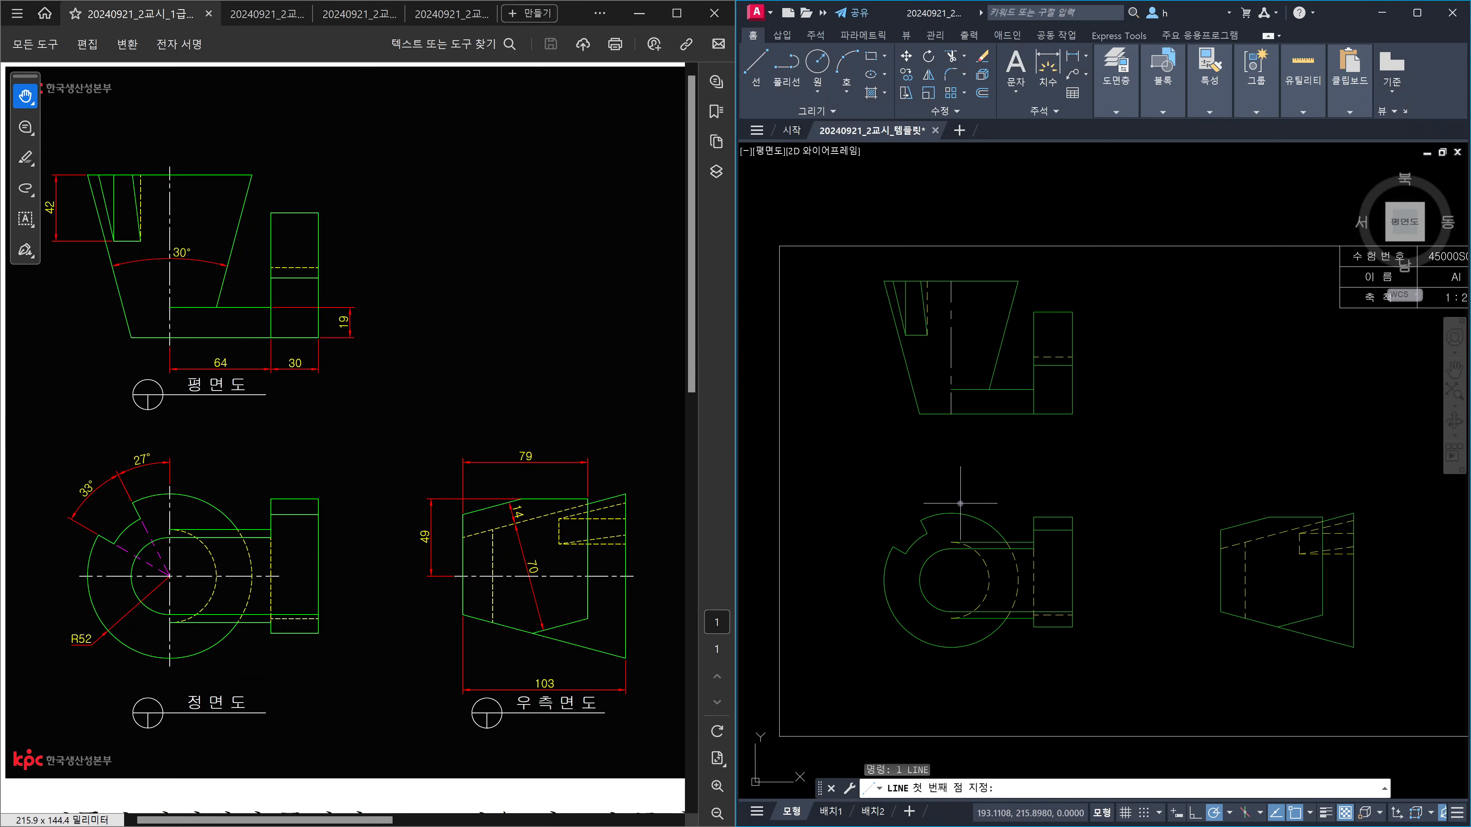
left_click(950, 513)
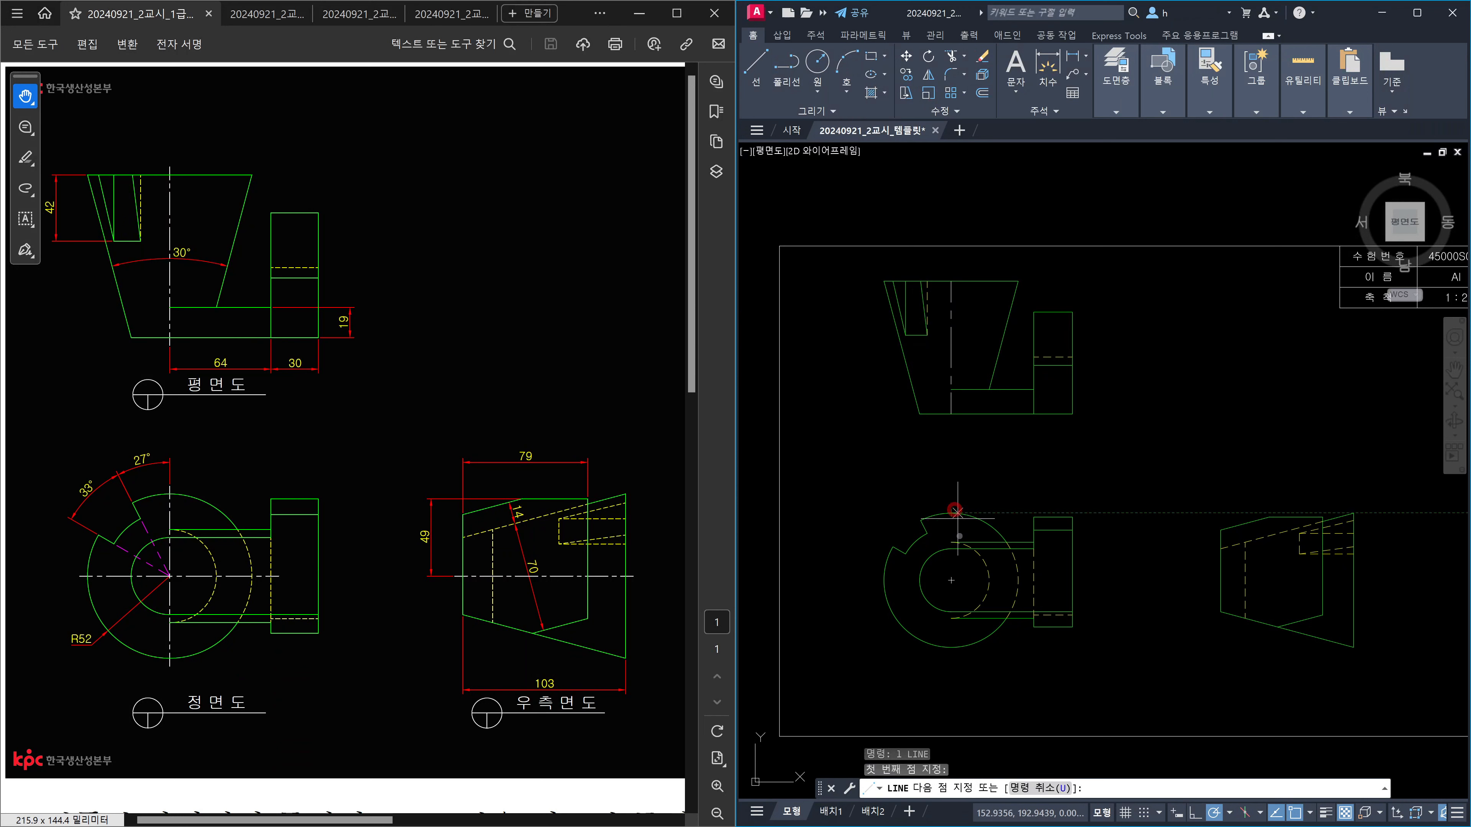
left_click(951, 648)
key("Return")
Step: Draw the front view's horizontal centre line from the large circle's left quadrant to the near edge of the rectangular block
key("Return")
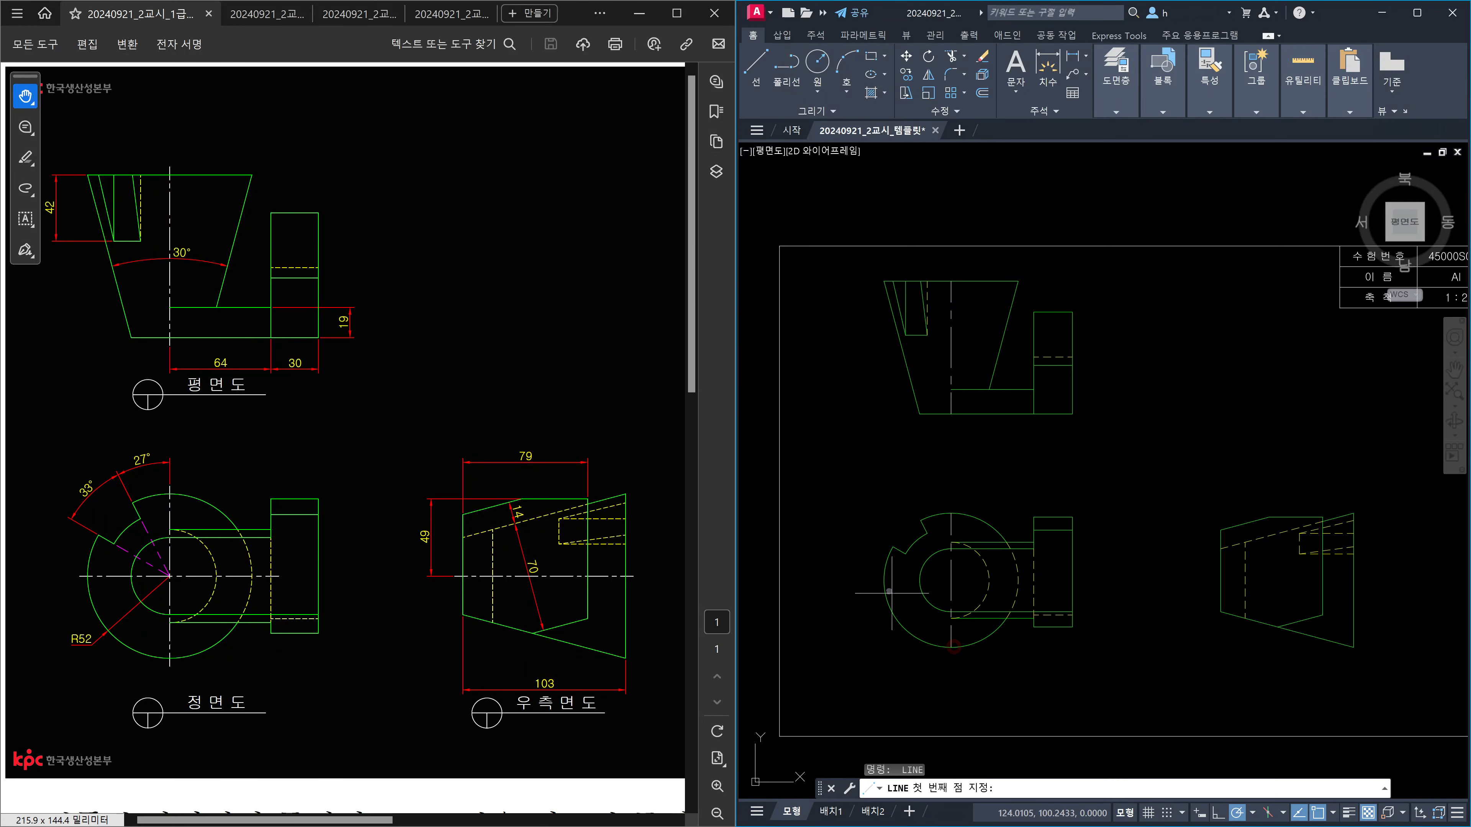
left_click(883, 581)
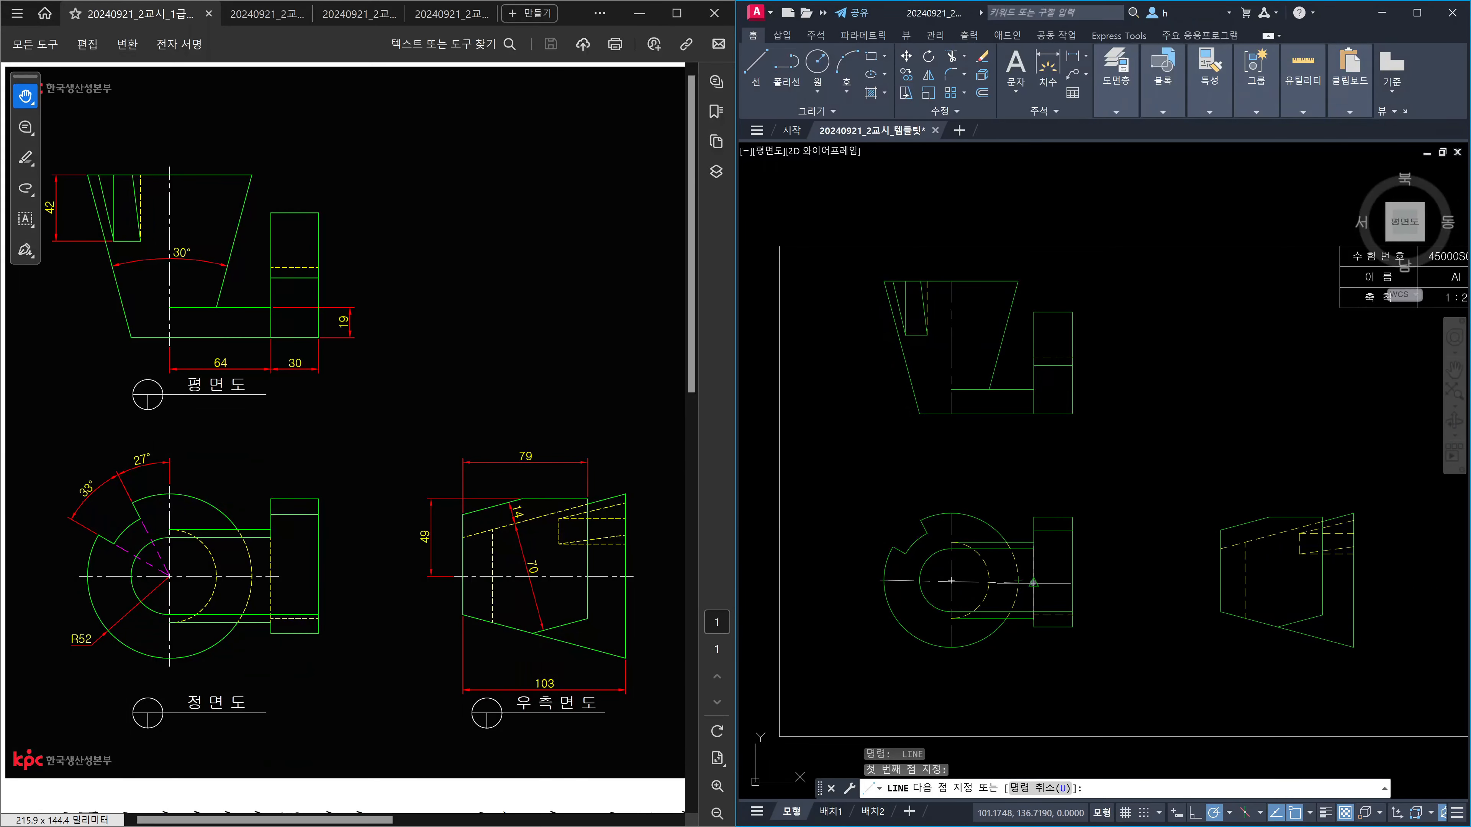
scroll(1034, 582, "up", 4)
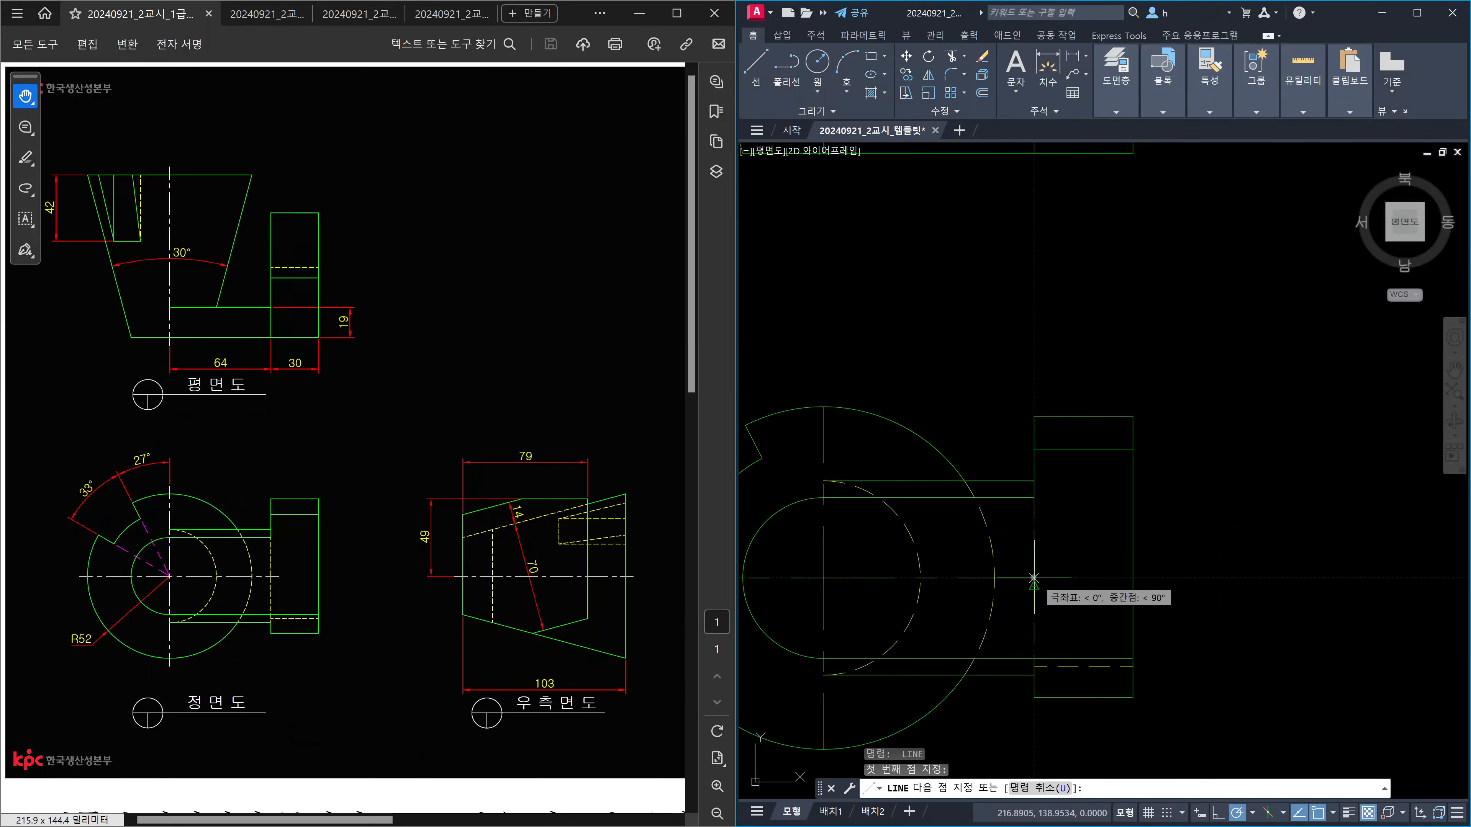
left_click(1034, 577)
key("Escape")
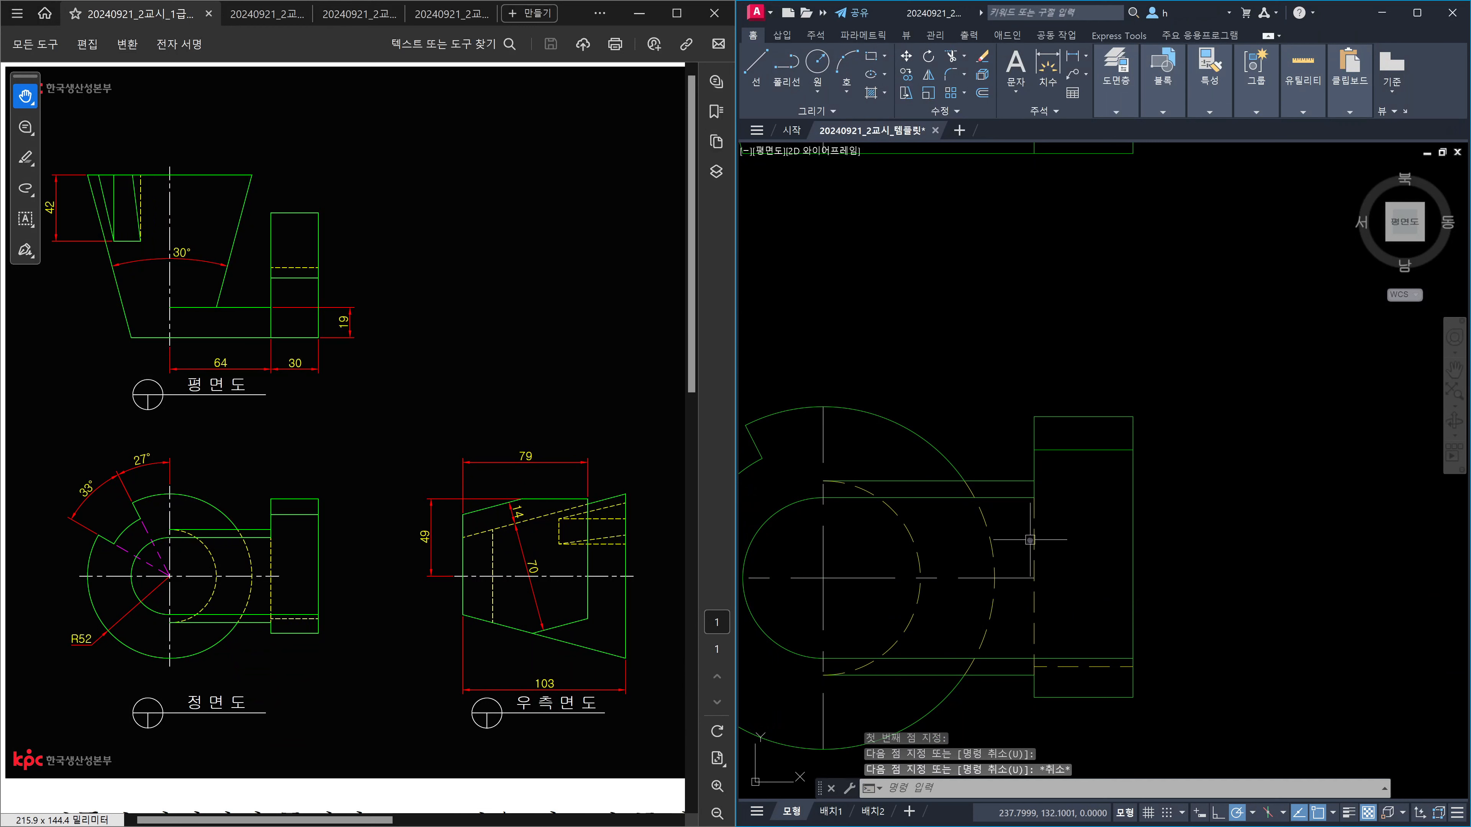
Step: Draw a horizontal centre line across the side view, from the midpoint of its right edge to its left edge
scroll(1032, 537, "down", 4)
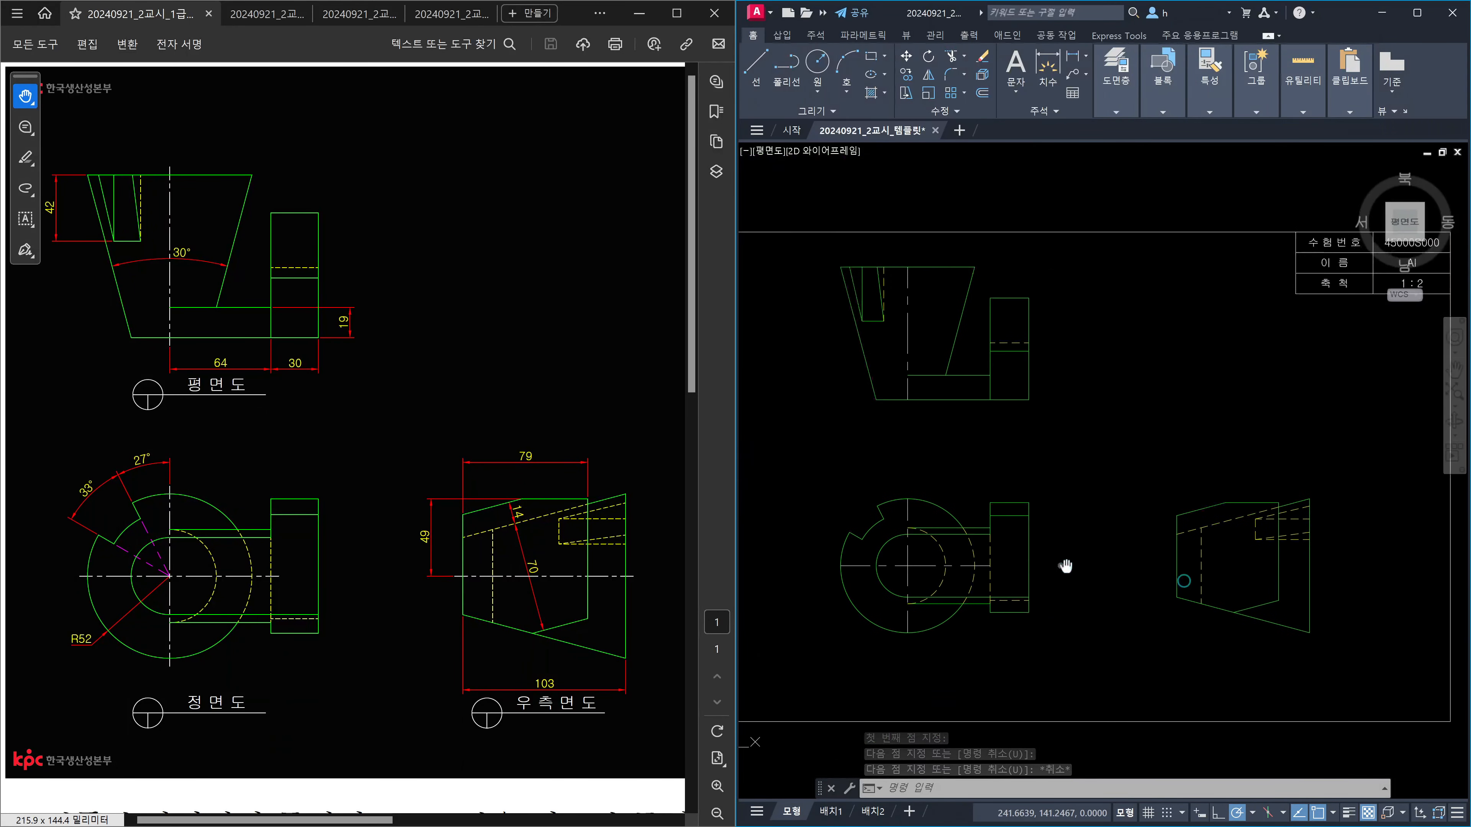
scroll(1068, 565, "up", 1)
middle_click_drag(1175, 567, 1170, 568)
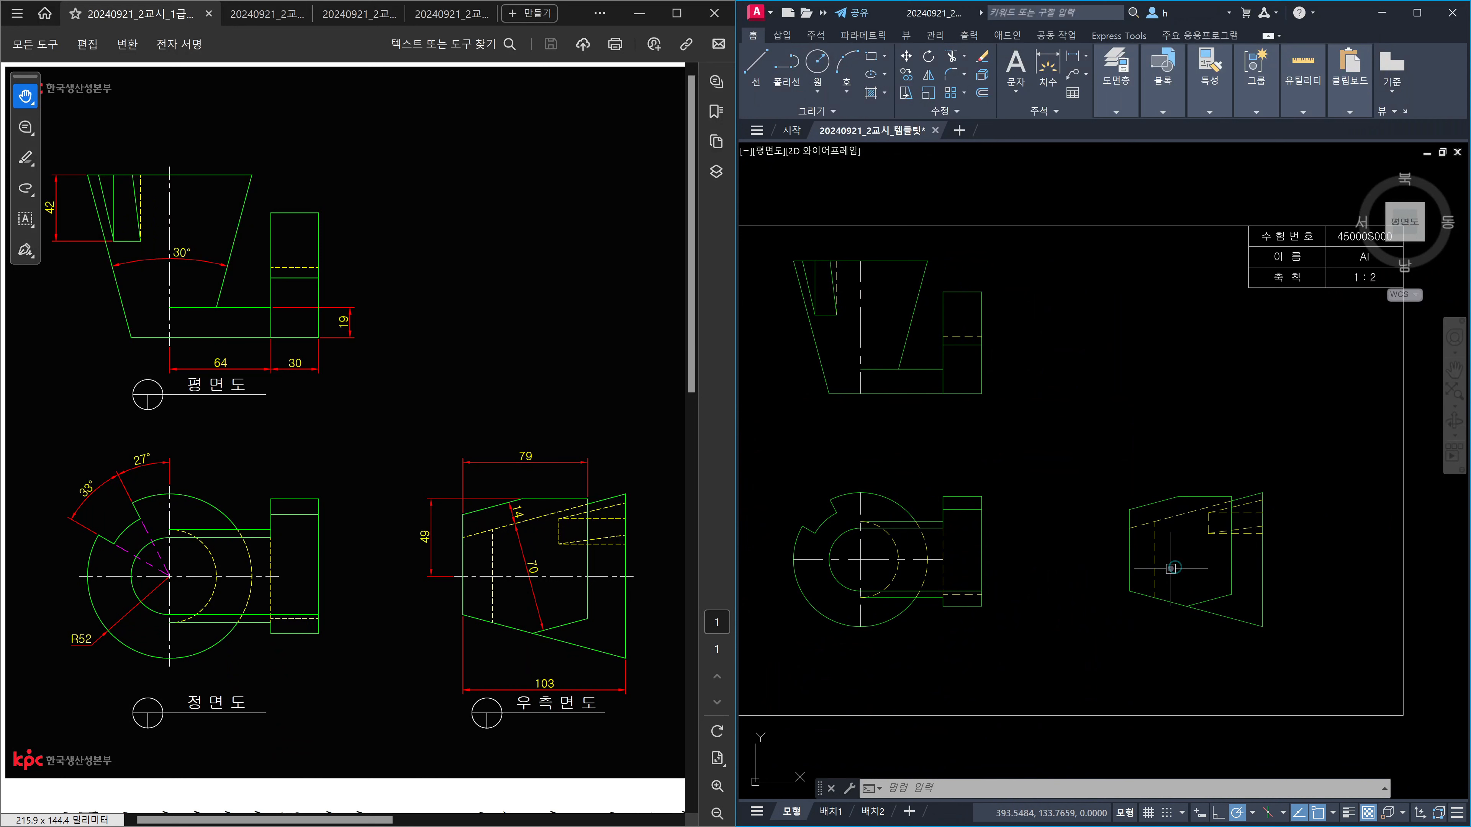
type("l")
key("Return")
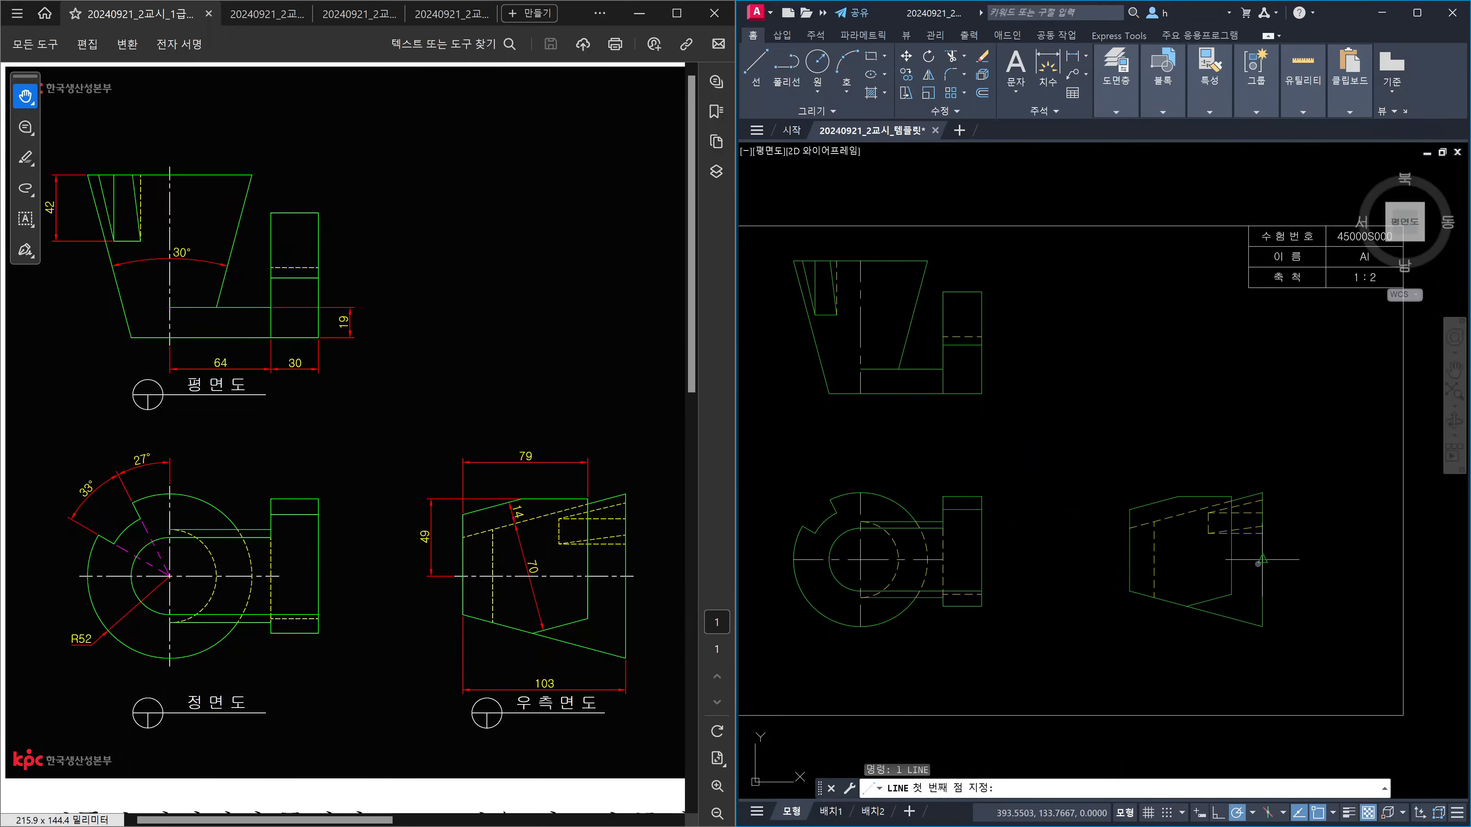
left_click(1263, 559)
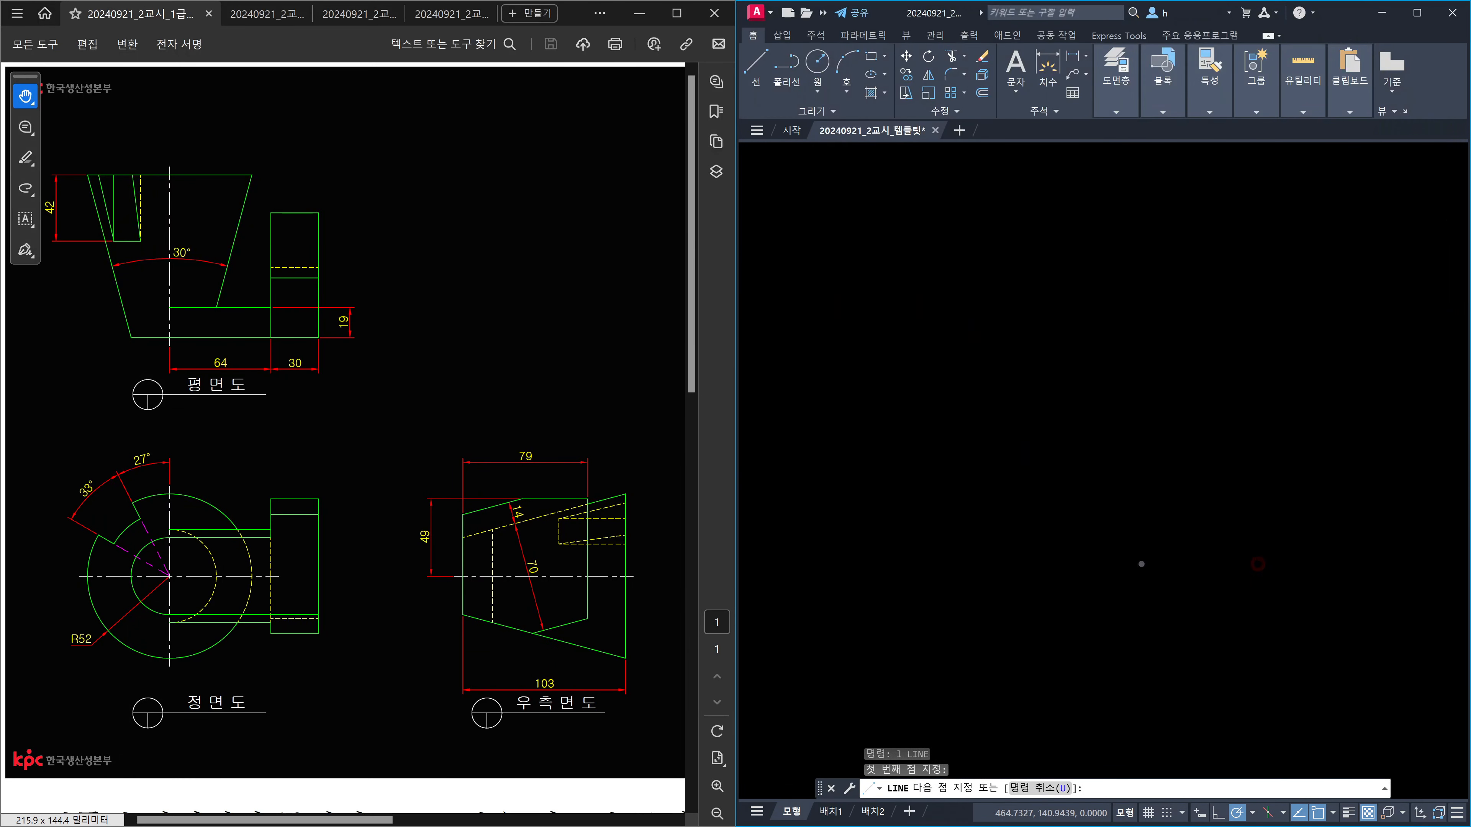
left_click(1130, 560)
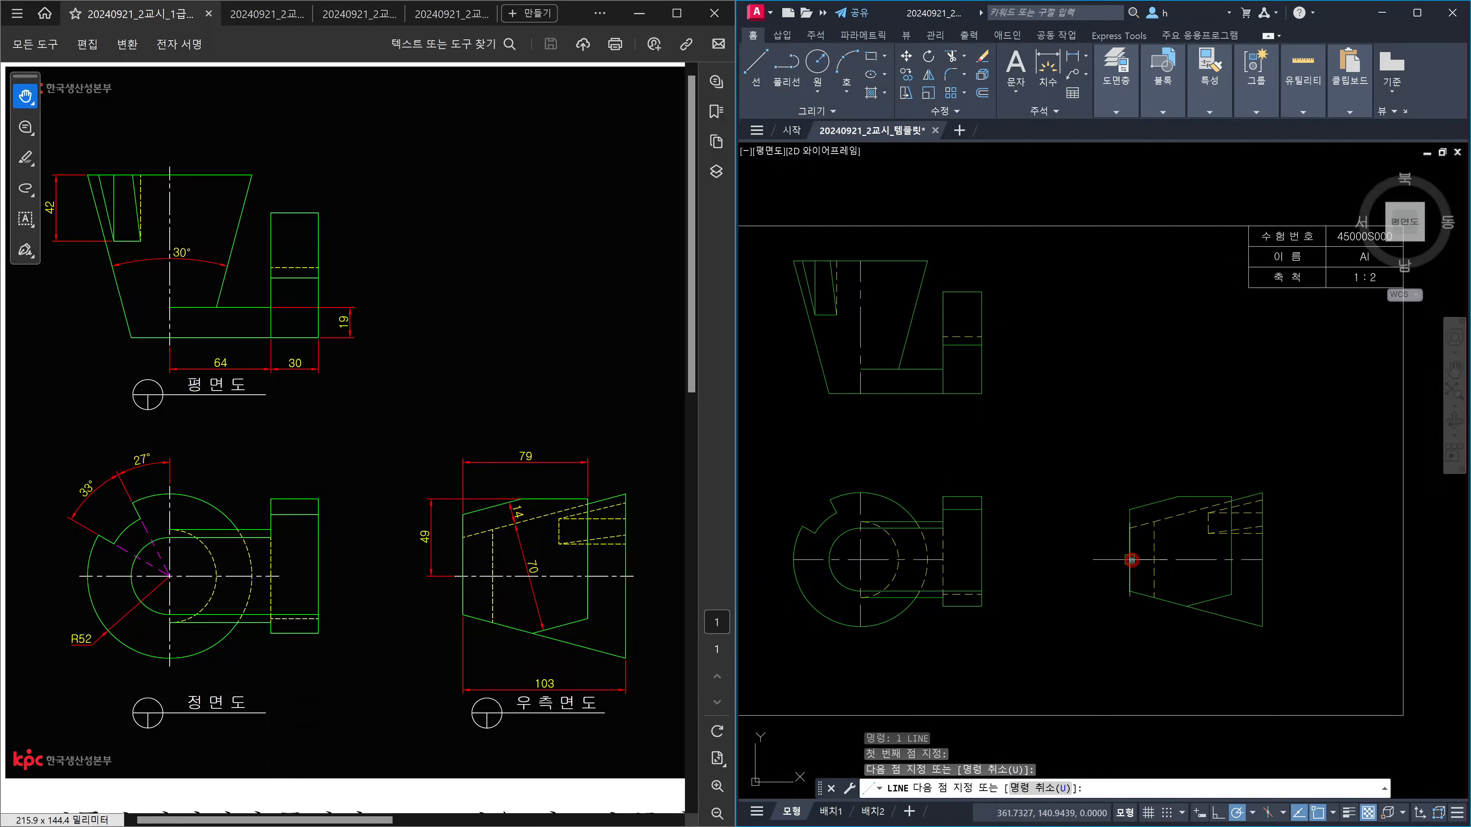
key("Escape")
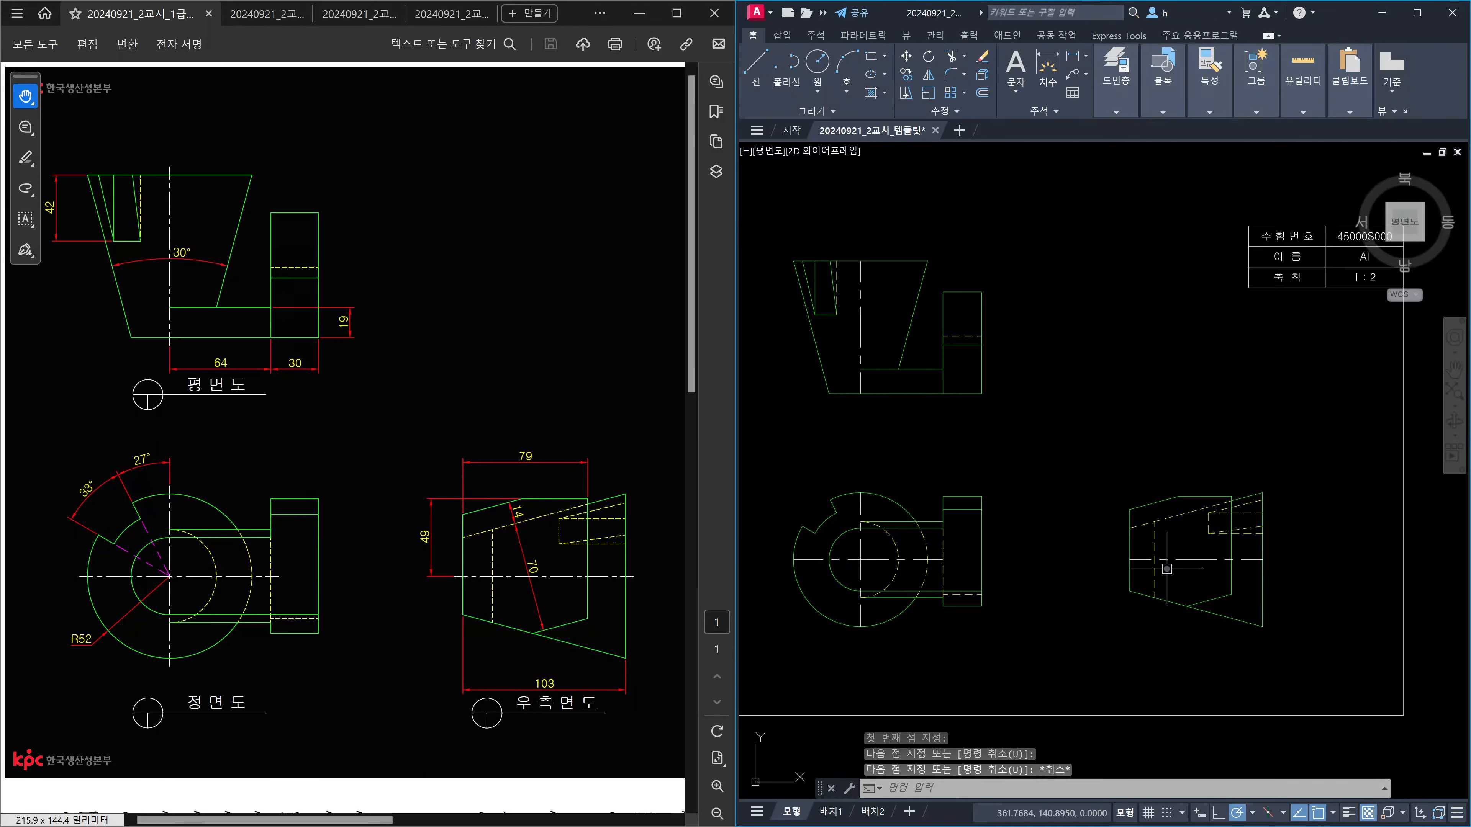
Step: Draw two lines in the front view connecting the notch's inner corners to the circle centre
scroll(826, 560, "up", 4)
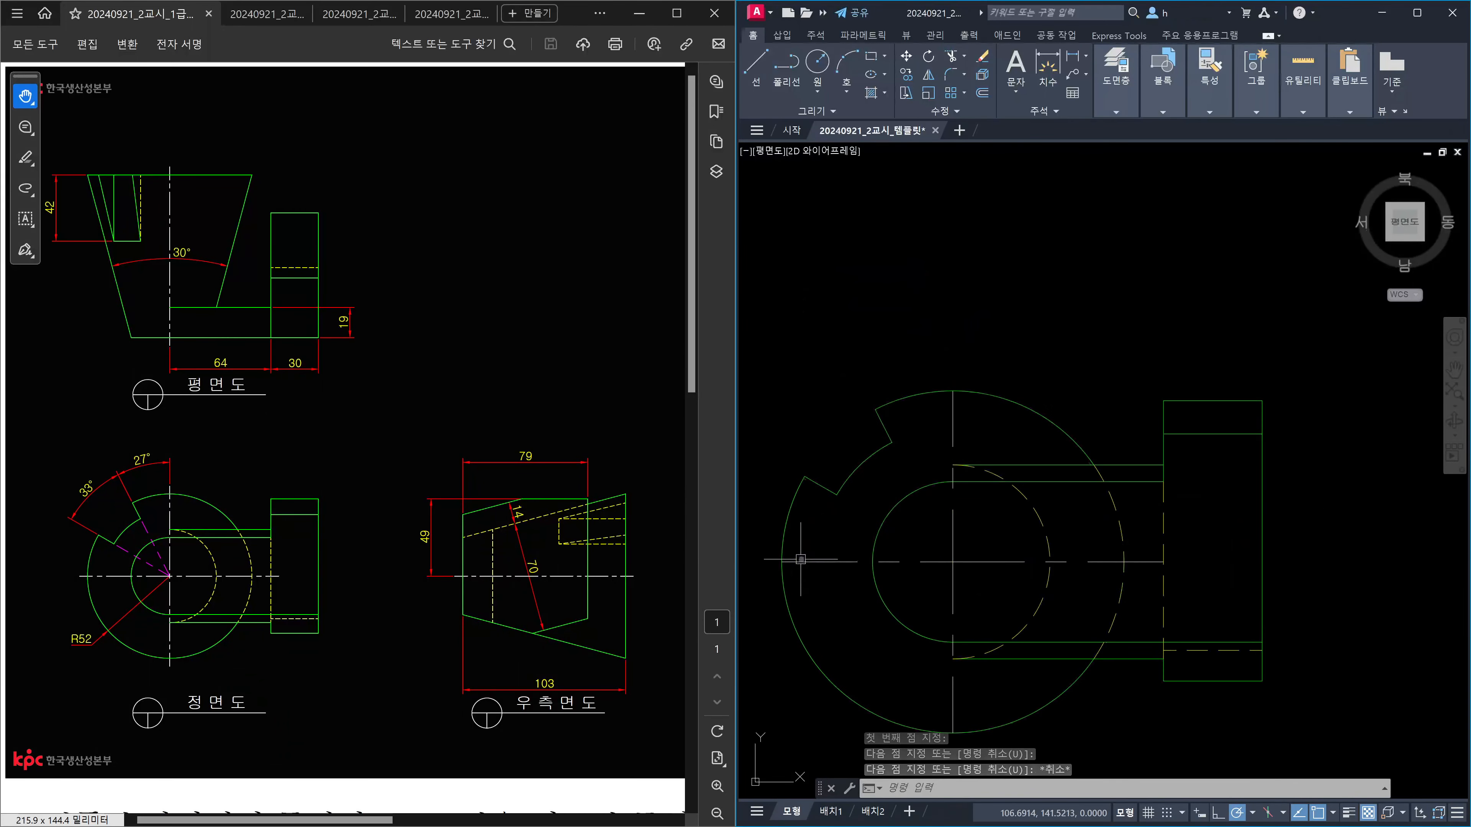
middle_click_drag(829, 525, 927, 538)
type("l")
key("Return")
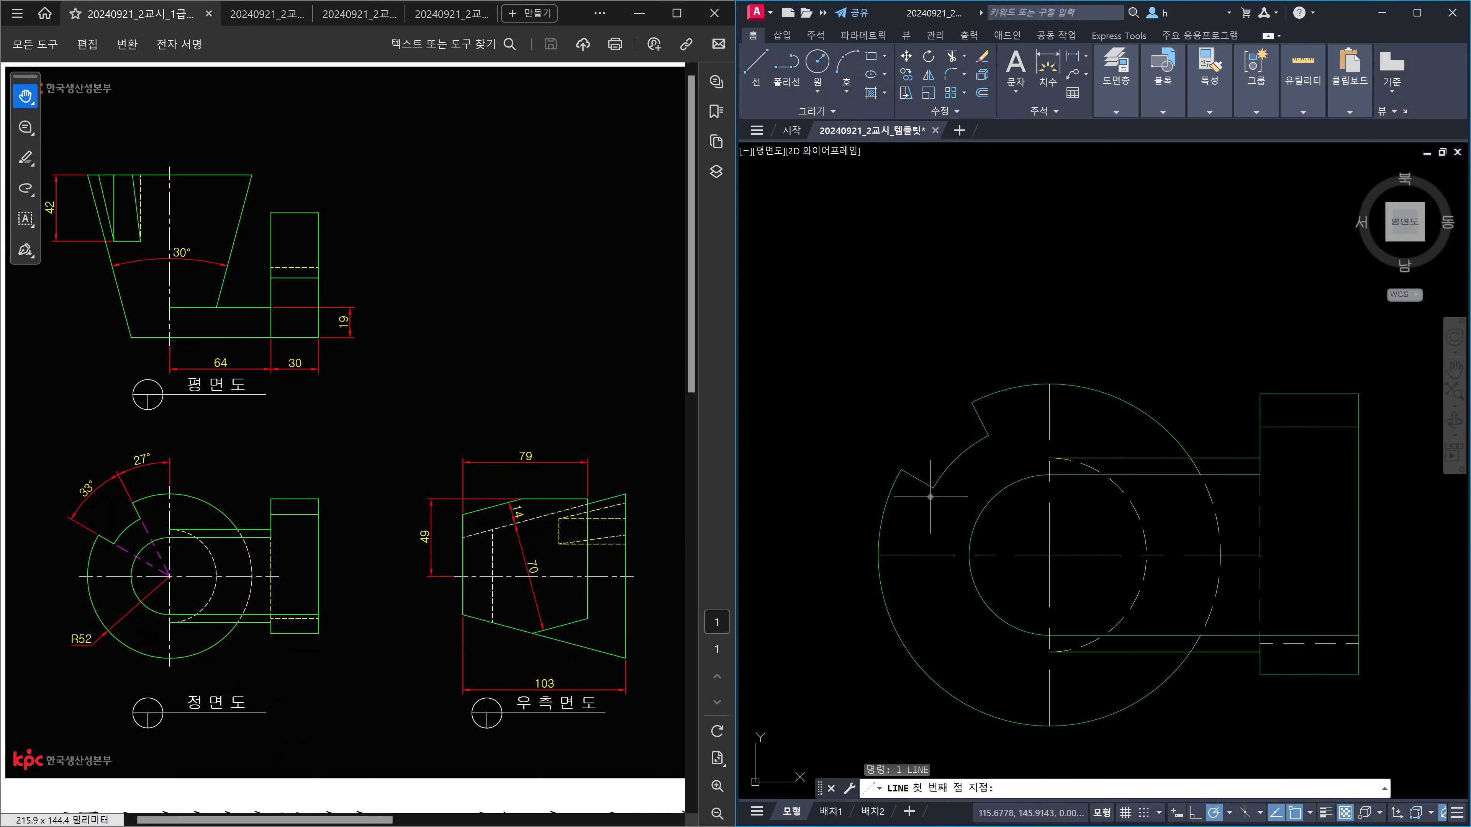
left_click(933, 488)
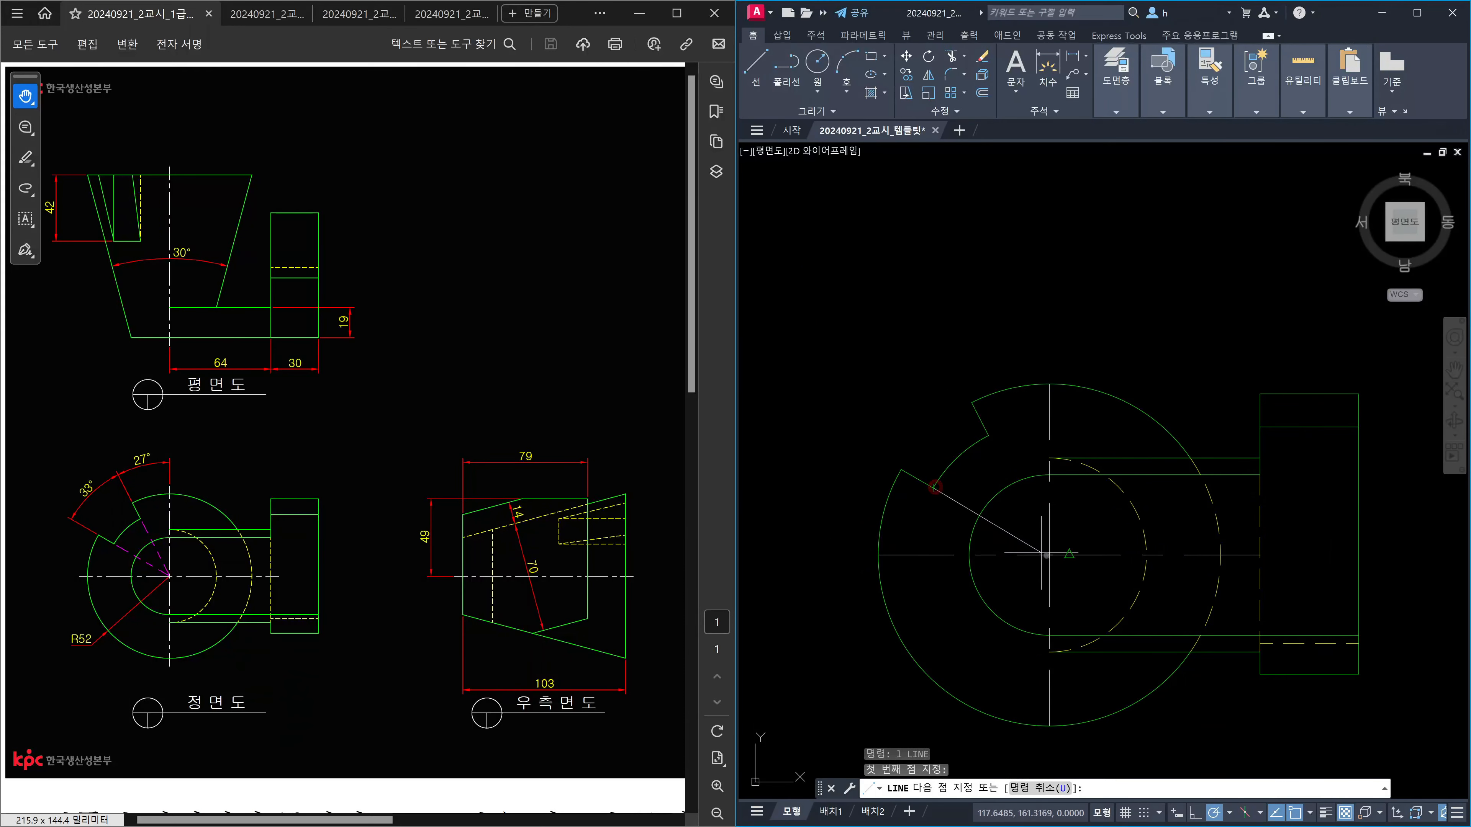
left_click(1051, 556)
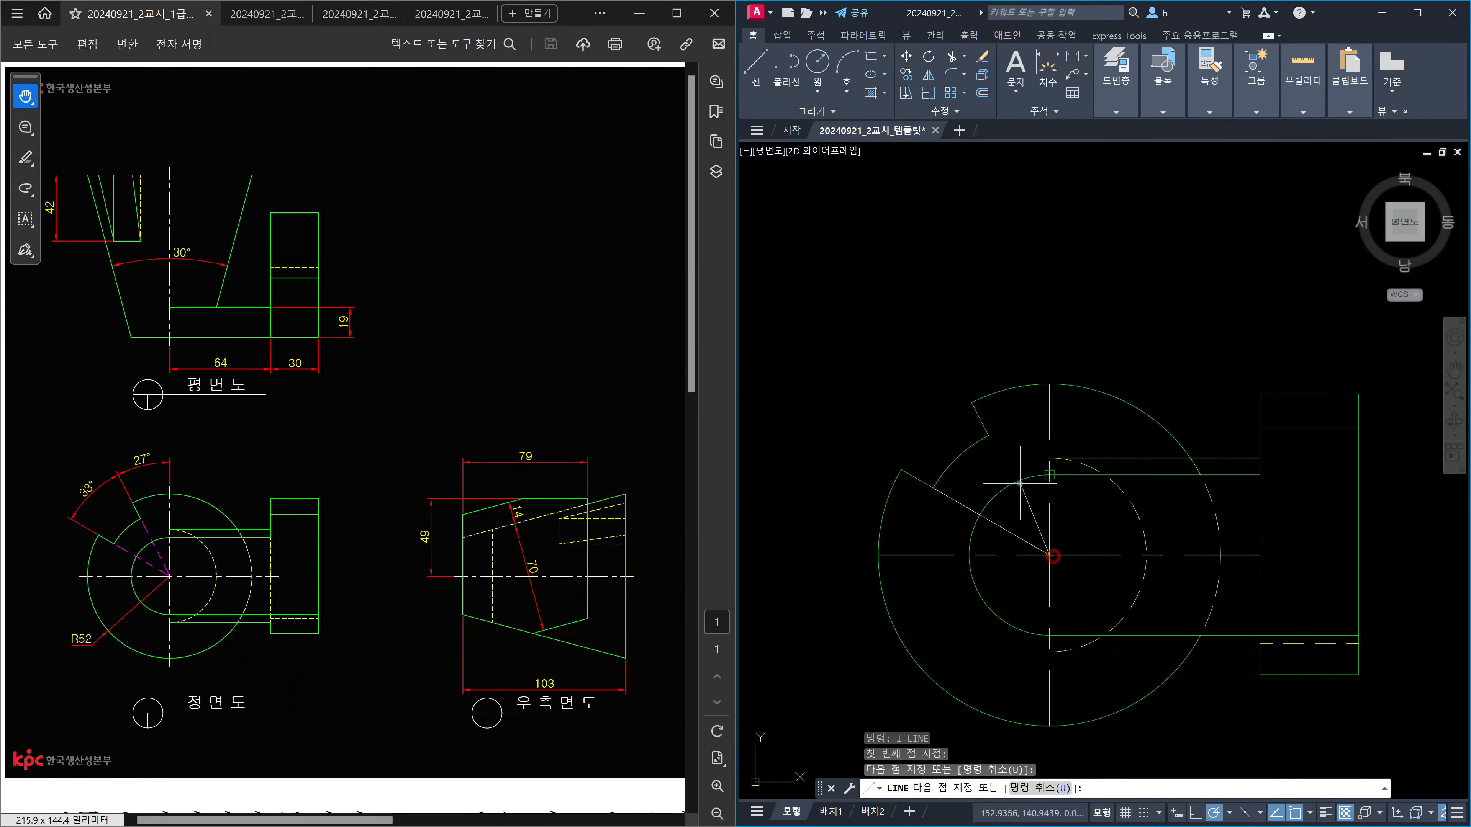
left_click(989, 438)
key("Escape")
Step: Assign the two lines between the notch corners and the circle centre to the 가상선 layer and clear the selection
left_click(1005, 468)
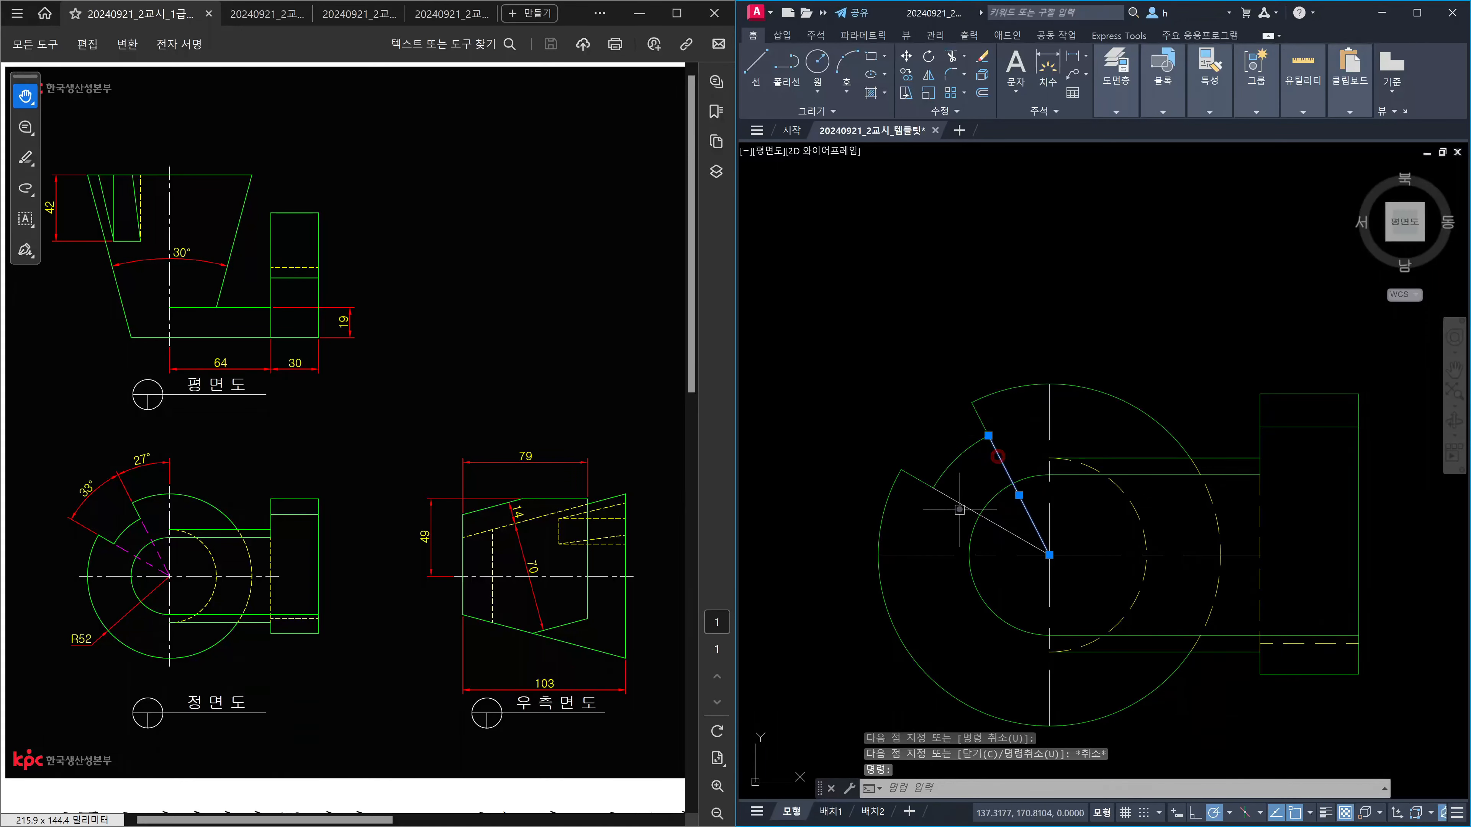
left_click(963, 504)
left_click(1116, 112)
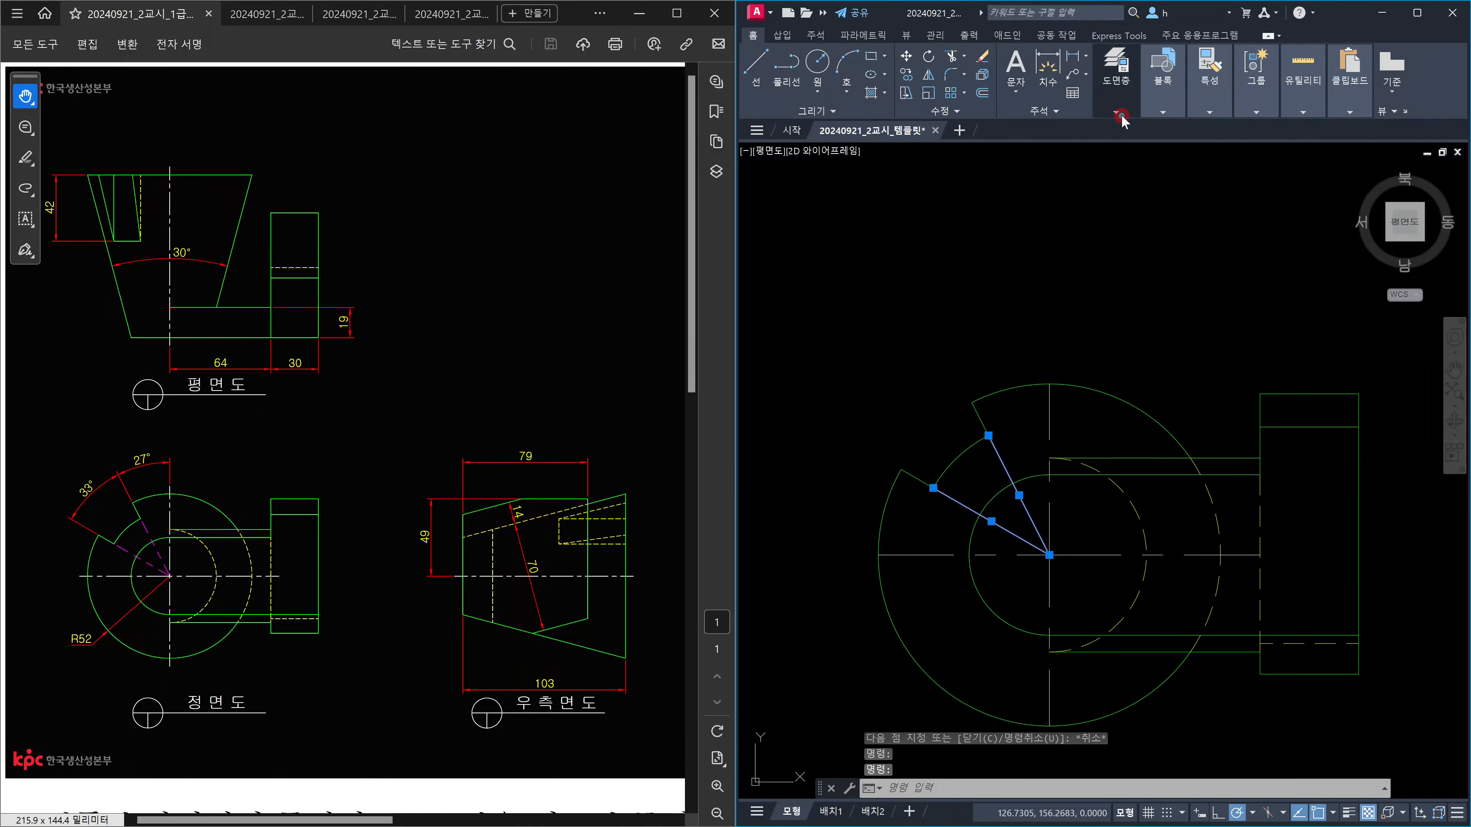
left_click(1197, 136)
left_click(1215, 187)
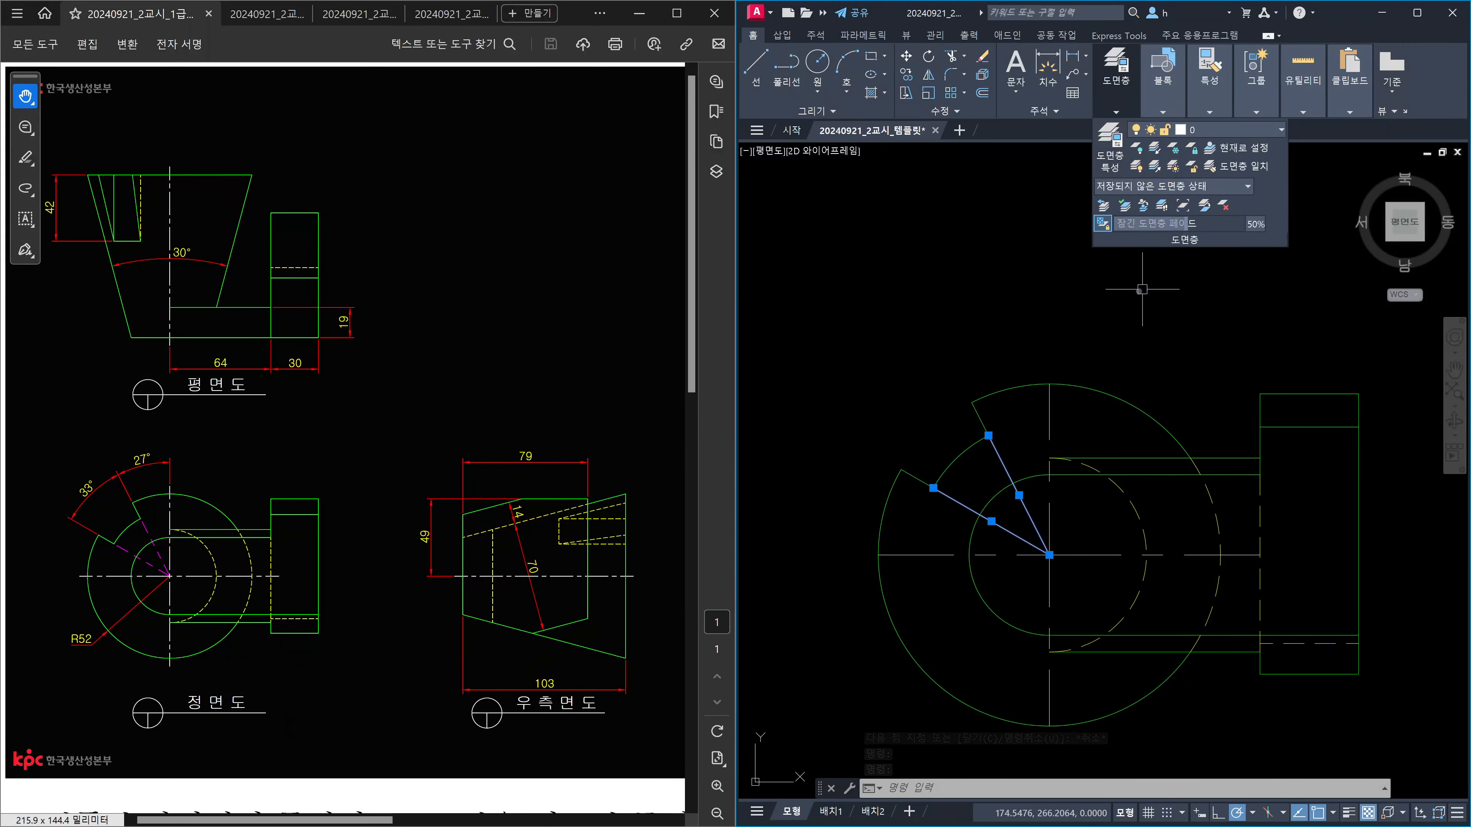
left_click(1127, 113)
left_click(1234, 133)
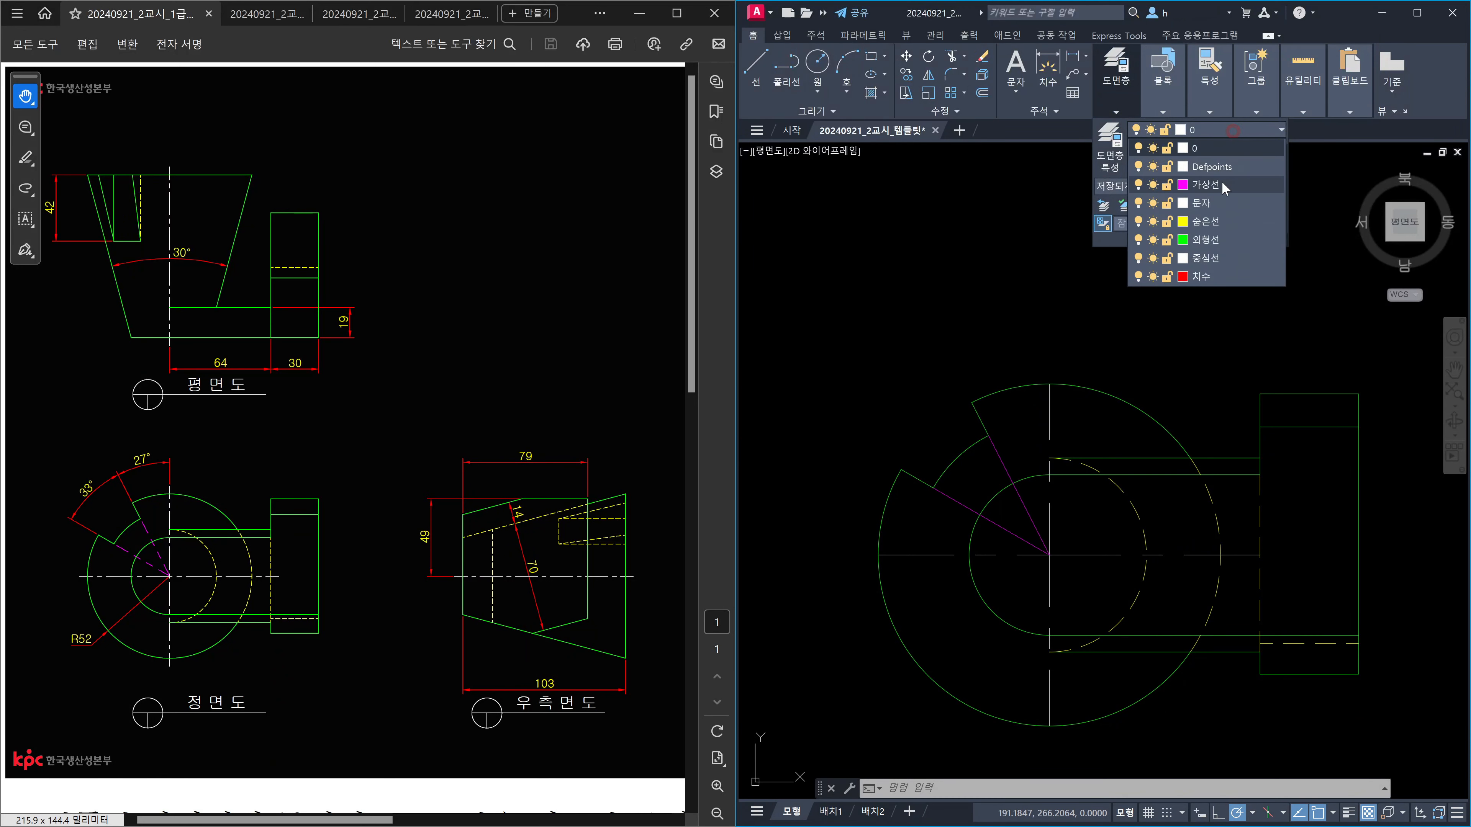
left_click(1223, 181)
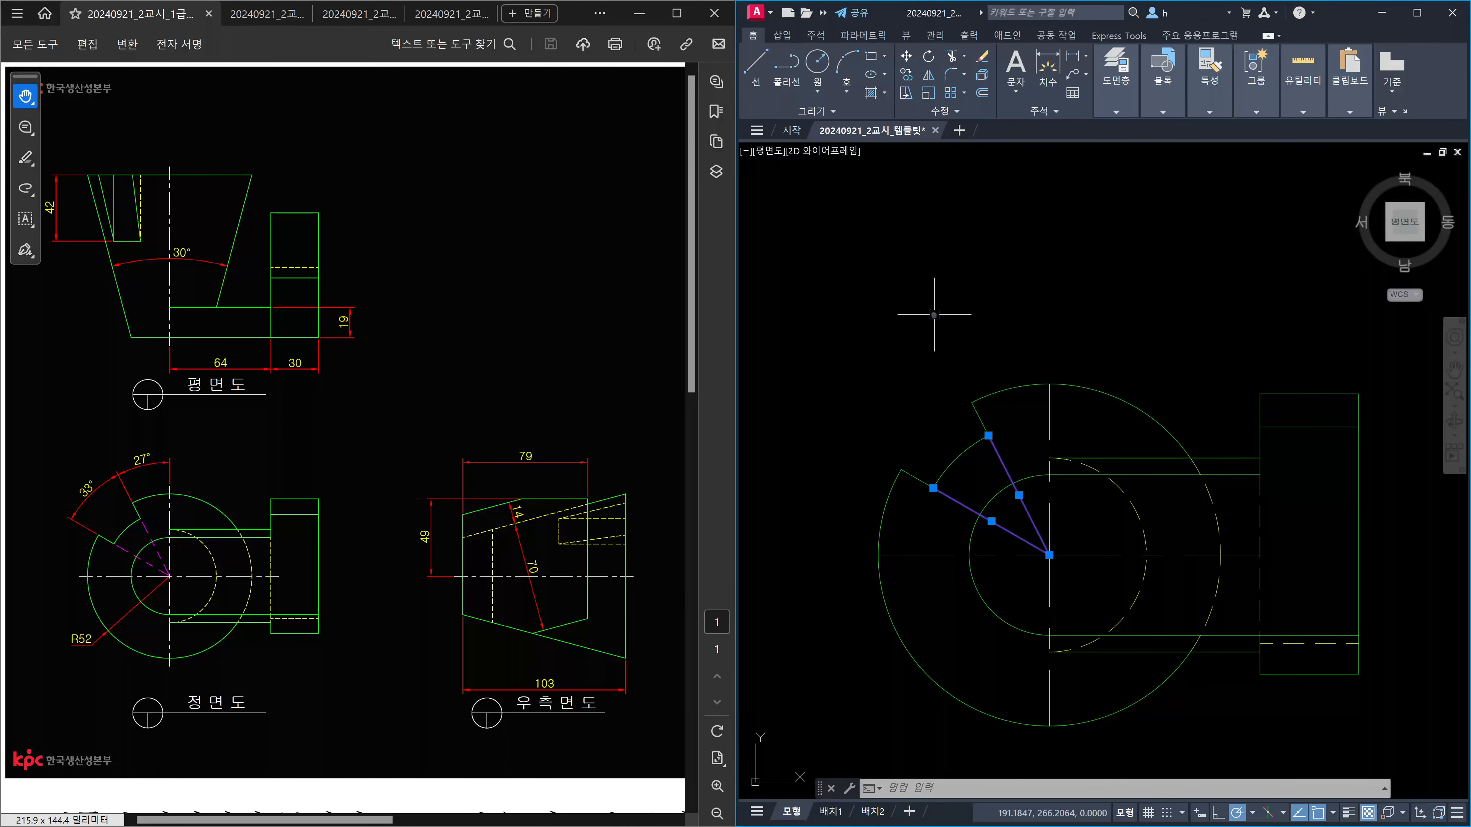
key("Escape")
Step: Lengthen the top view's vertical centre line by an increment of 5 at both ends
scroll(950, 319, "down", 4)
mouse_move(1037, 317)
middle_mouse_down()
mouse_move(1015, 445)
mouse_move(1037, 470)
middle_mouse_up()
key("Escape")
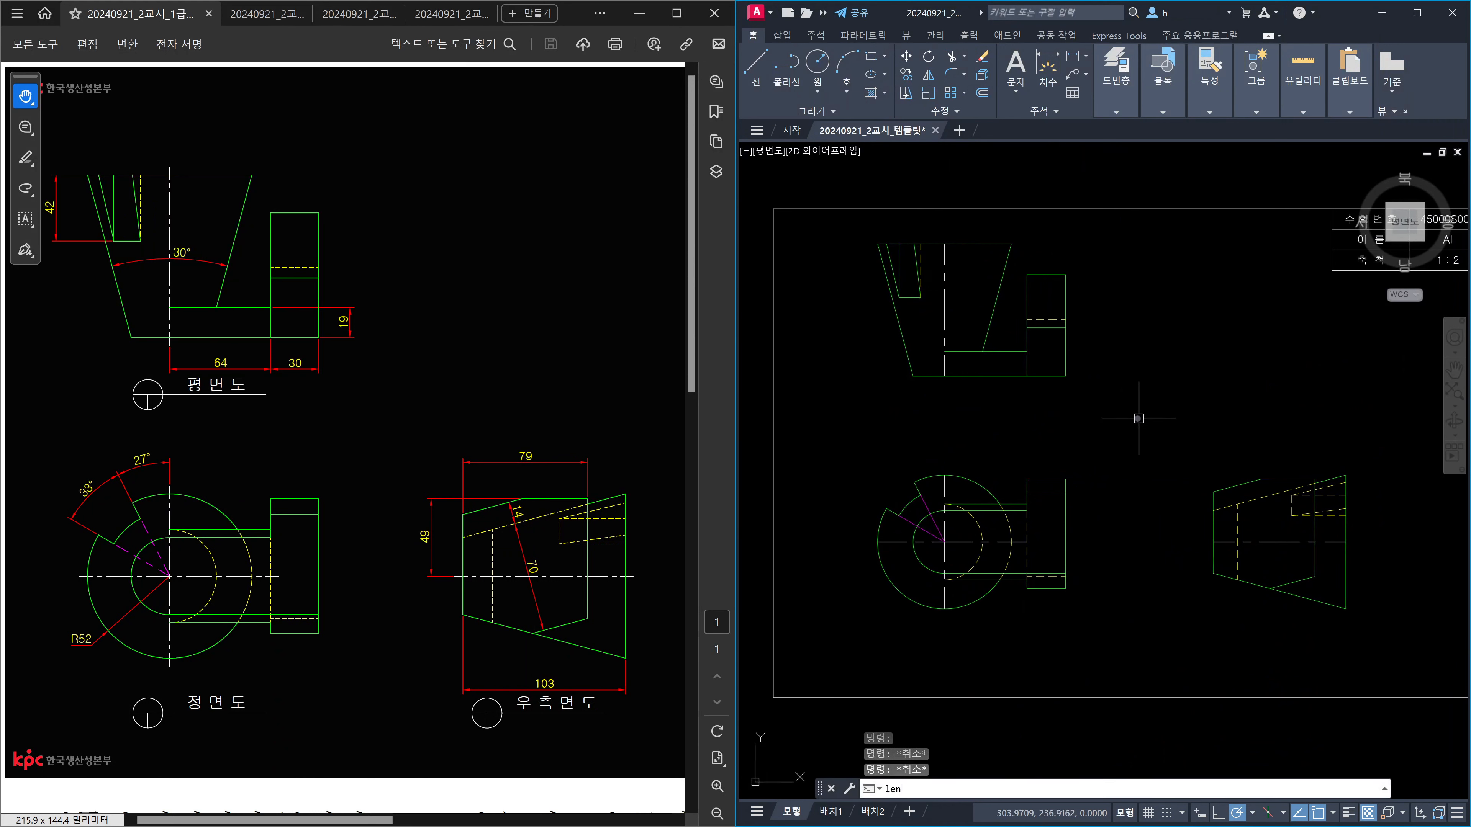
type("len")
key("Return")
key("Return")
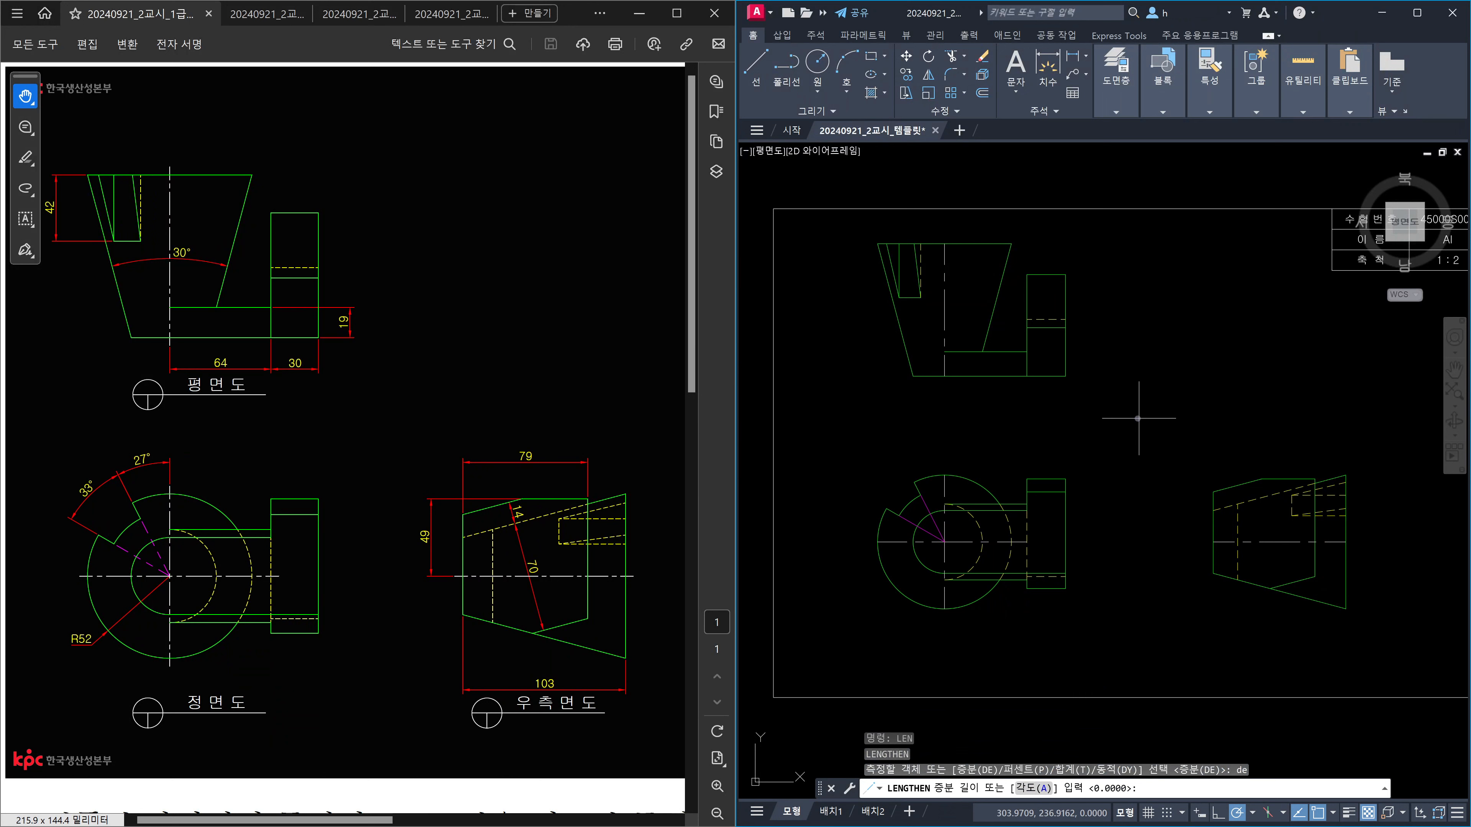
type("5")
key("Return")
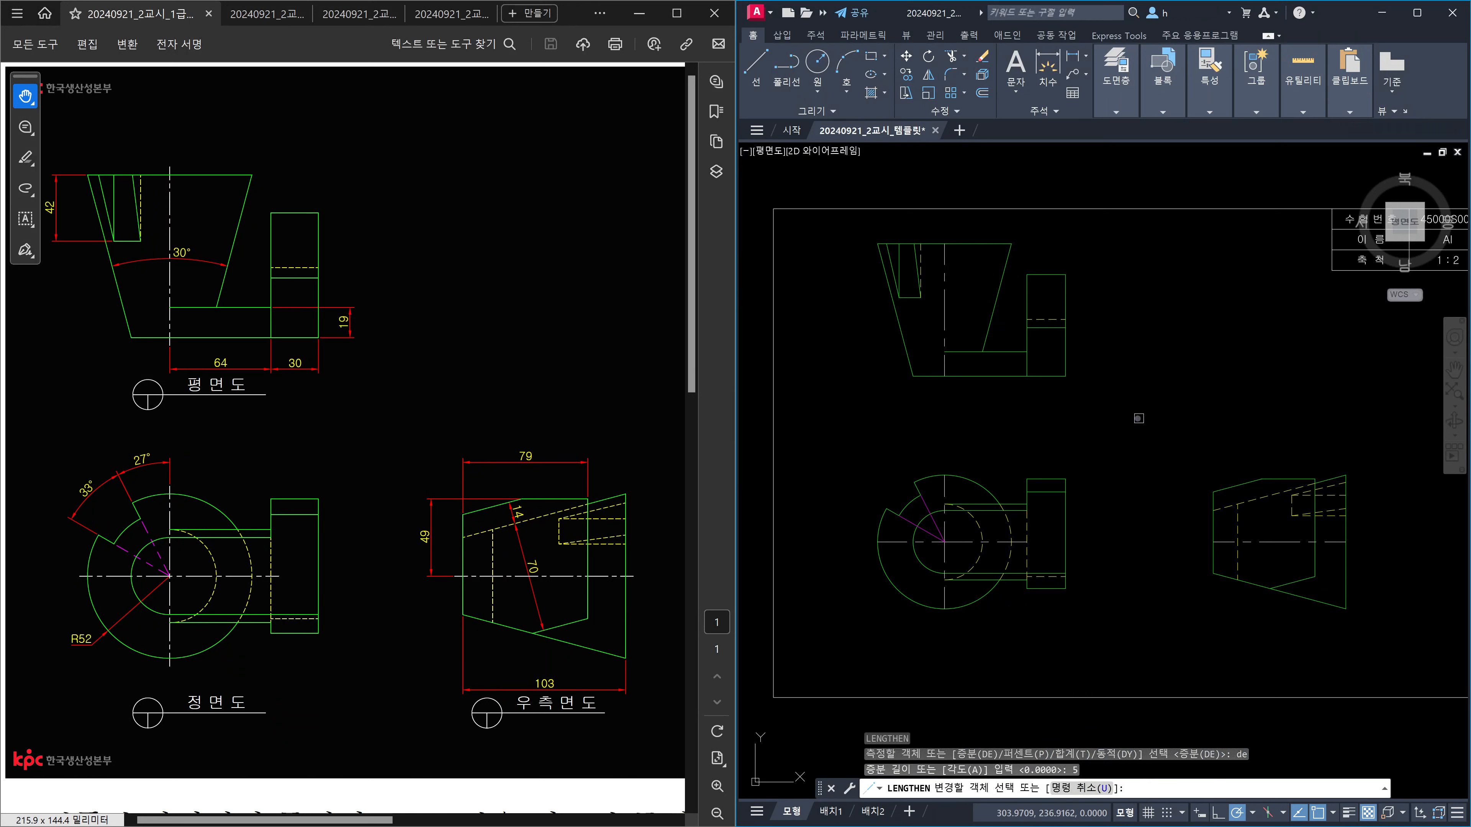
left_click(944, 269)
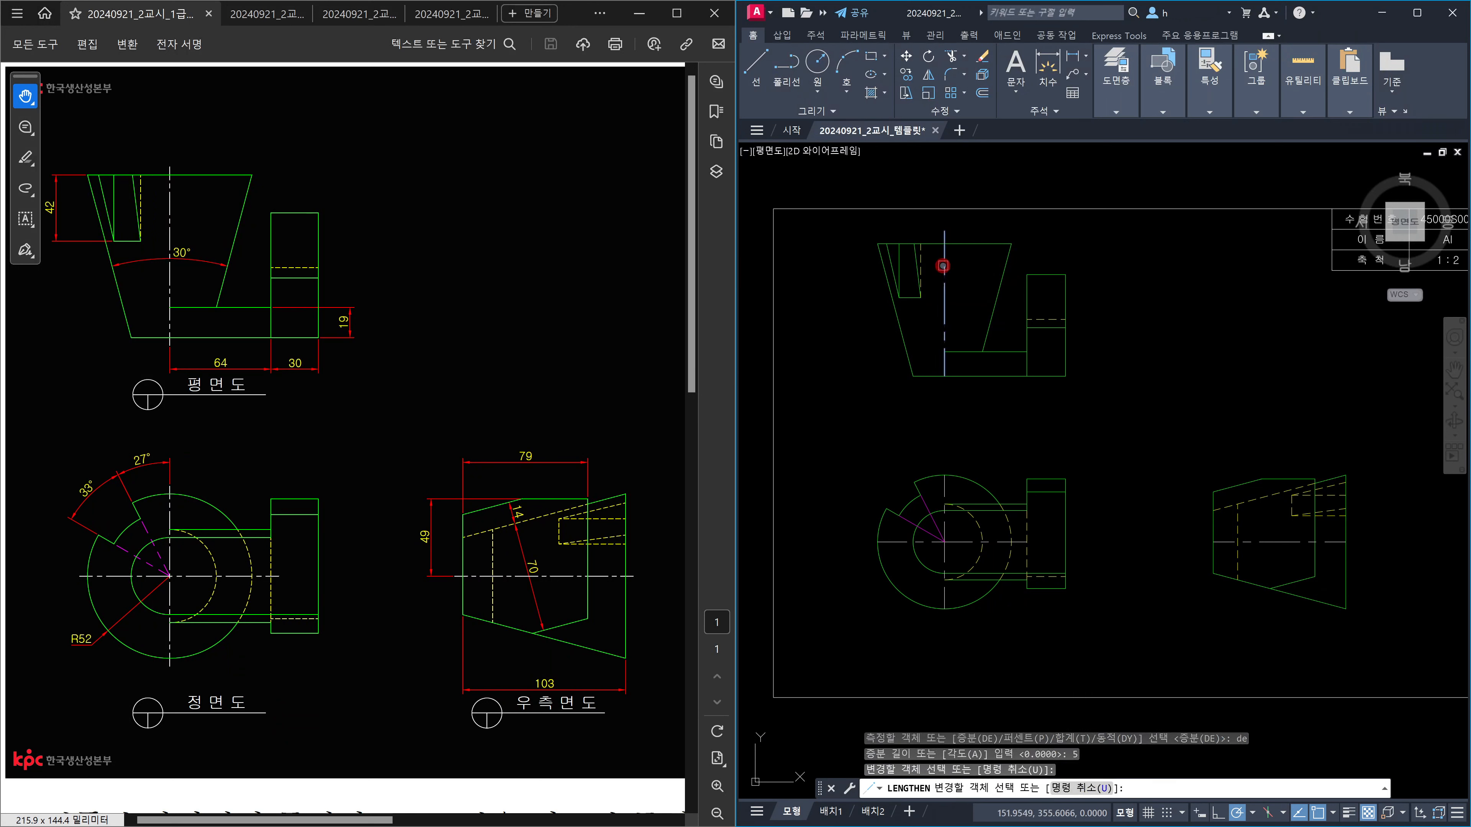
left_click(945, 365)
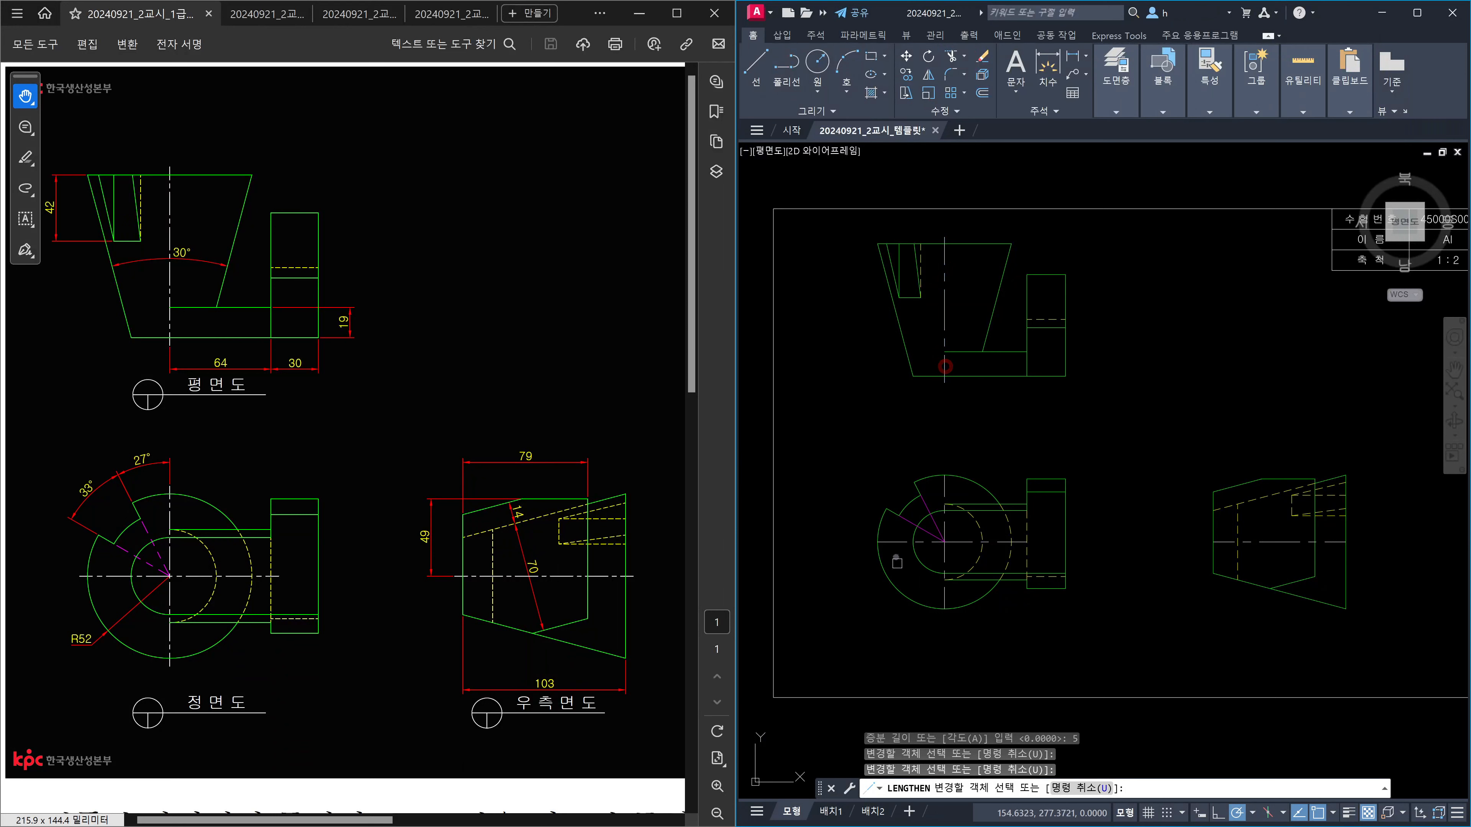
Step: Lengthen the front view's centre lines by the same increment at the horizontal line's left end and both ends of the vertical line
scroll(897, 557, "up", 4)
left_click(888, 526)
left_click(1019, 671)
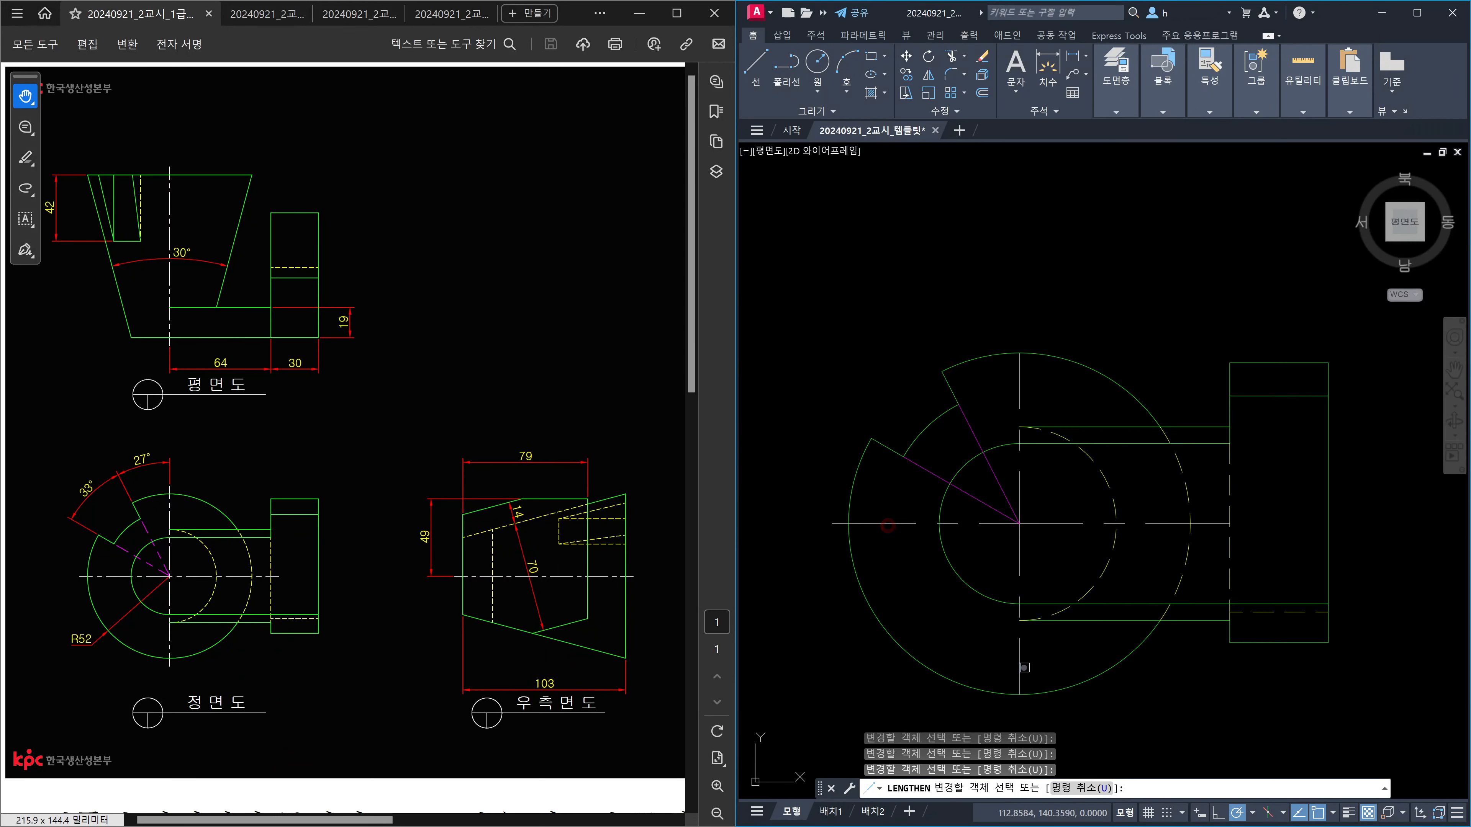
left_click(1022, 375)
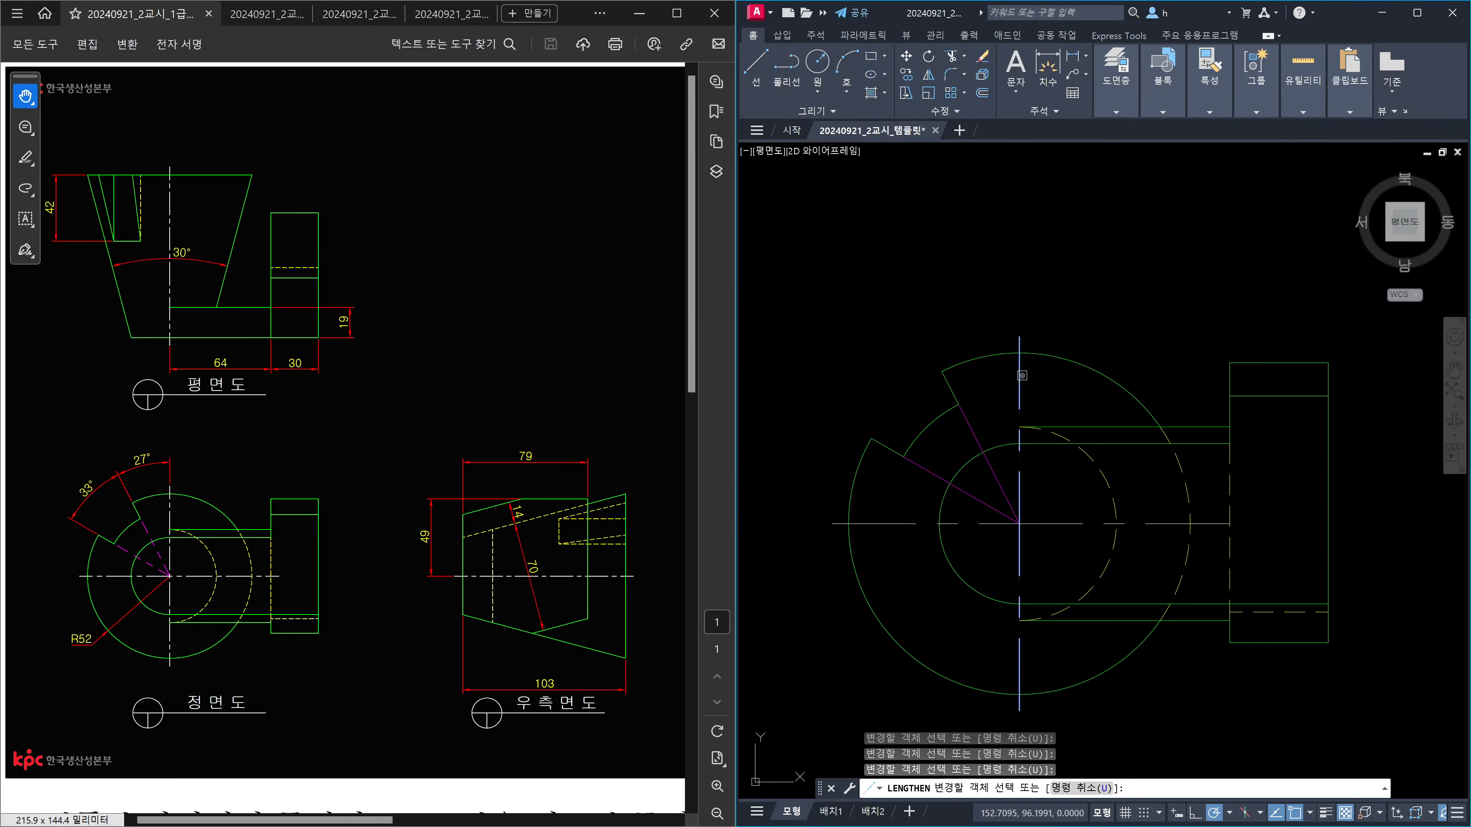
scroll(1166, 522, "down", 4)
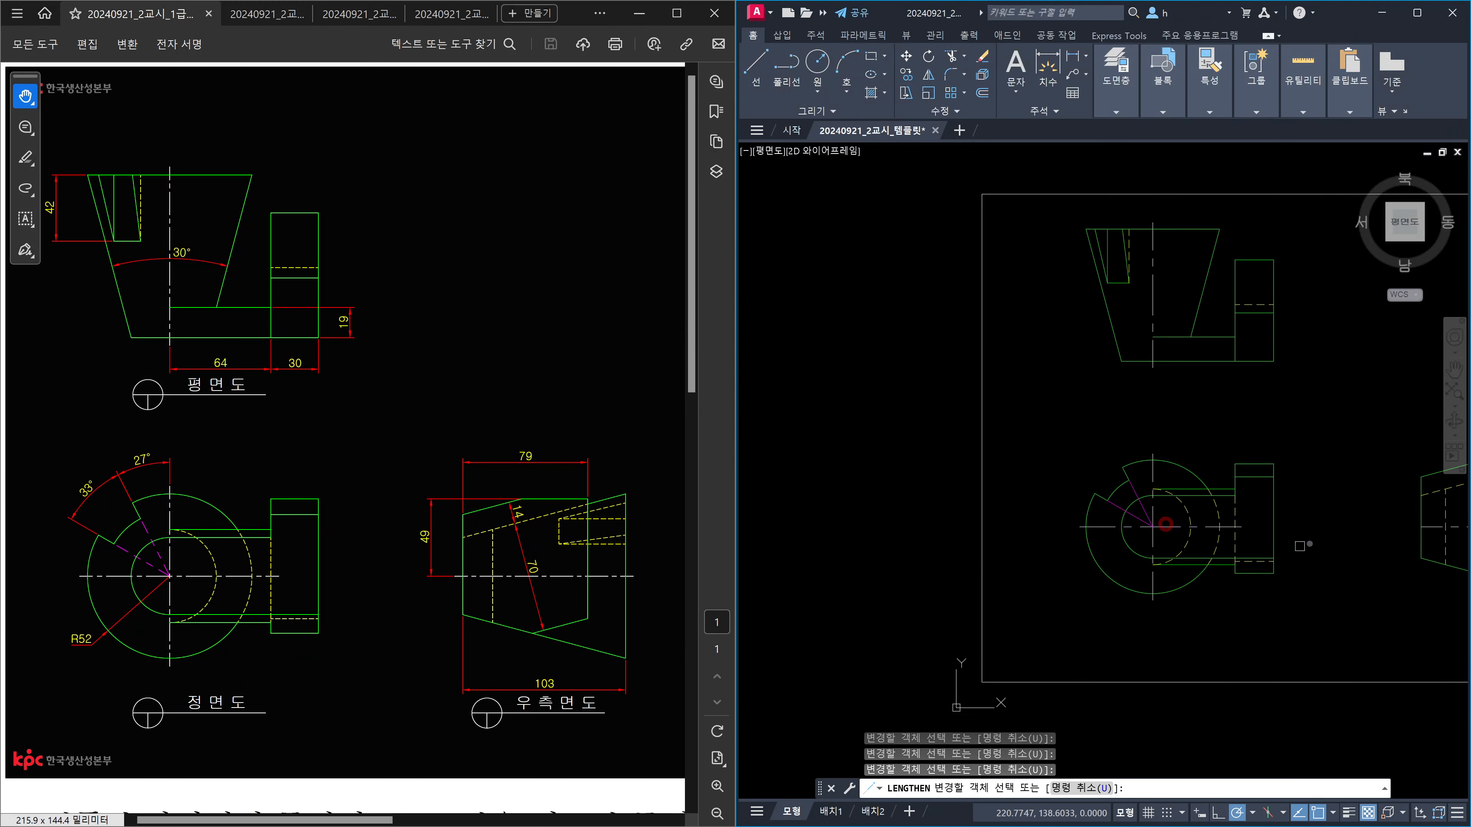
Step: Lengthen the side view's horizontal centre line by the same increment at both ends
scroll(1234, 502, "up", 2)
left_click(1235, 502)
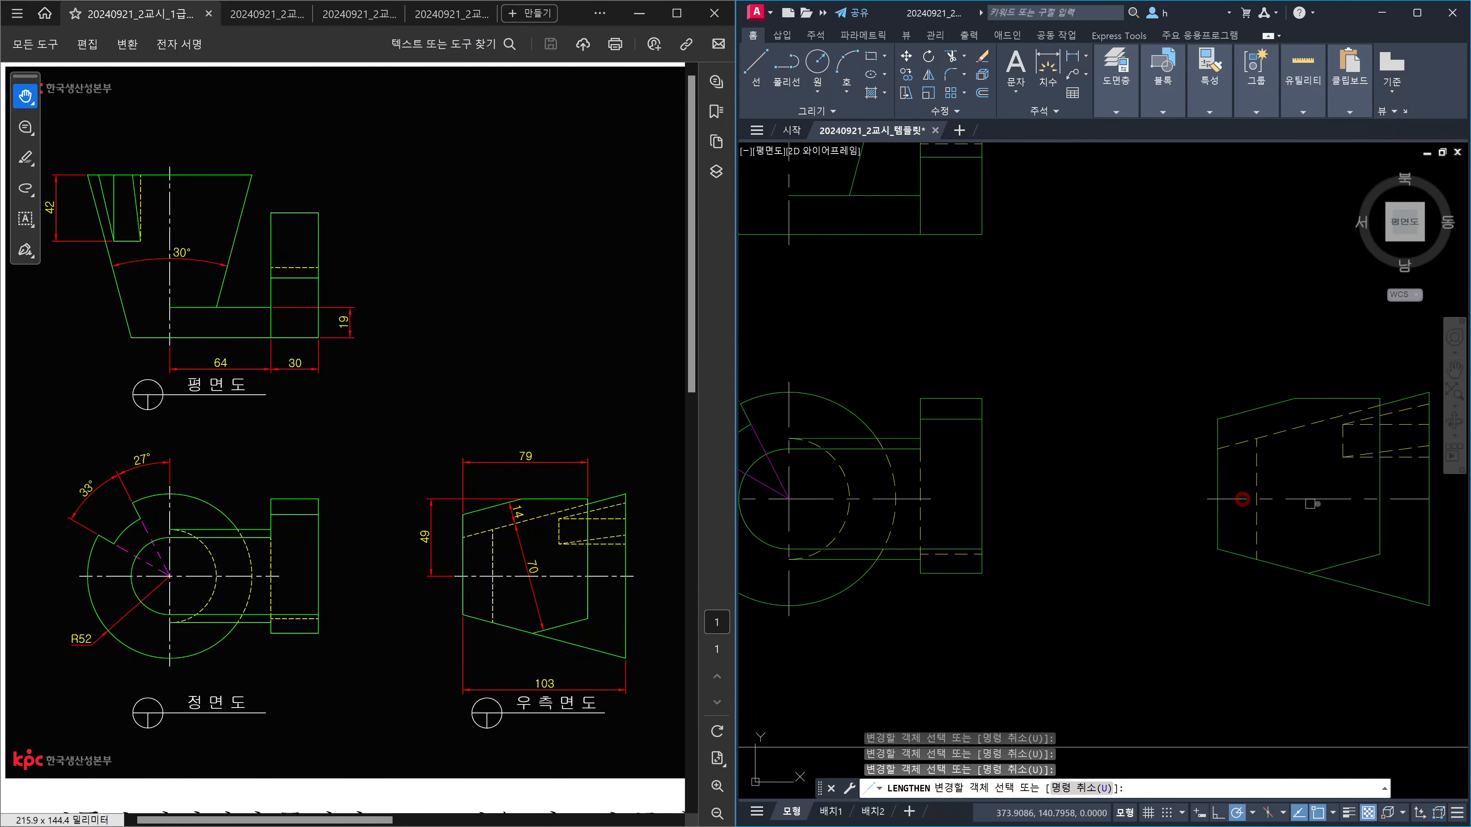
left_click(1407, 499)
Step: Shorten the front view's two phantom lines at their notch-corner ends using a length increment of -2
scroll(1407, 498, "down", 4)
scroll(950, 469, "up", 4)
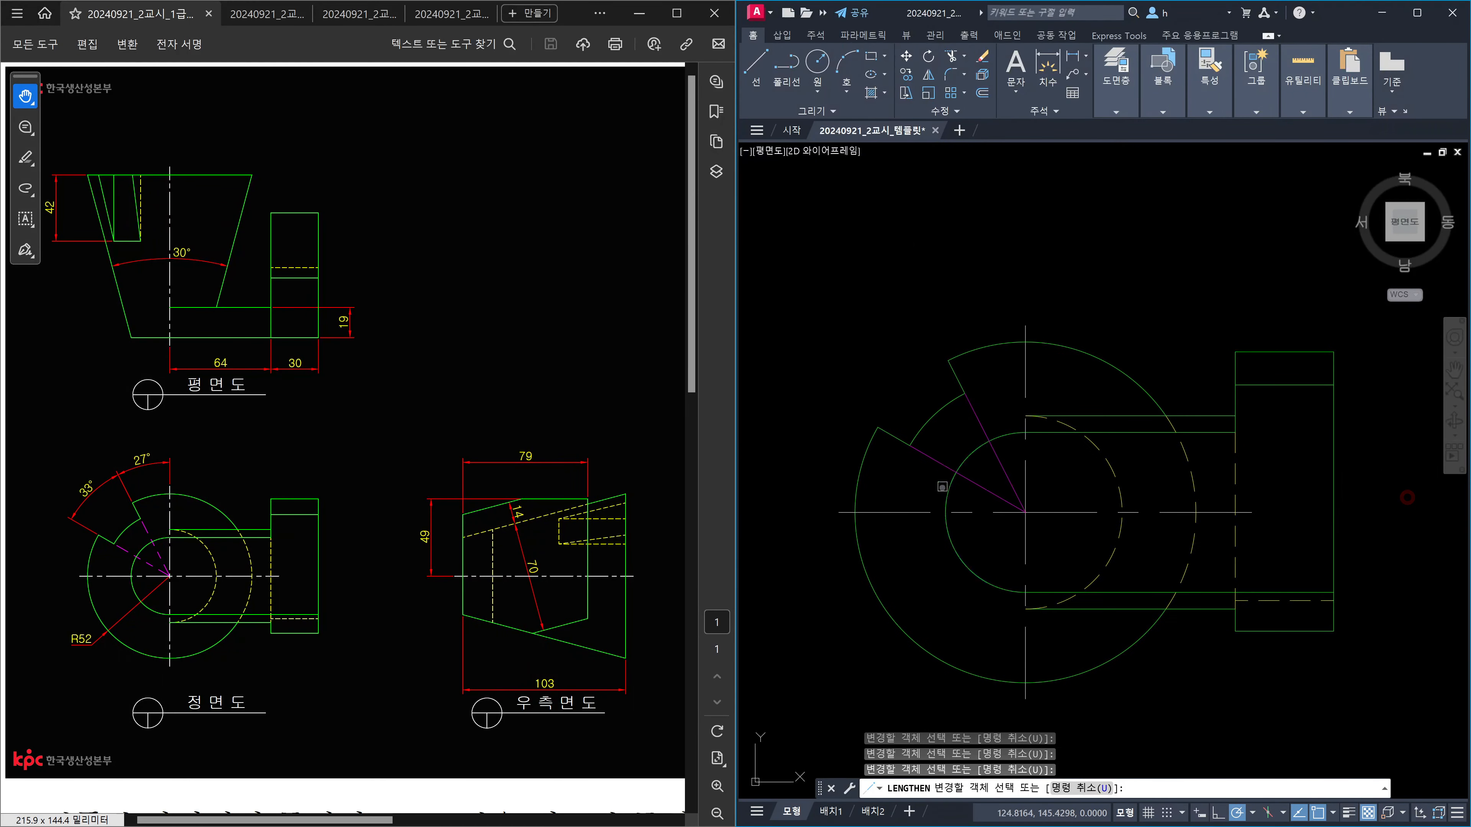
key("Escape")
type("len")
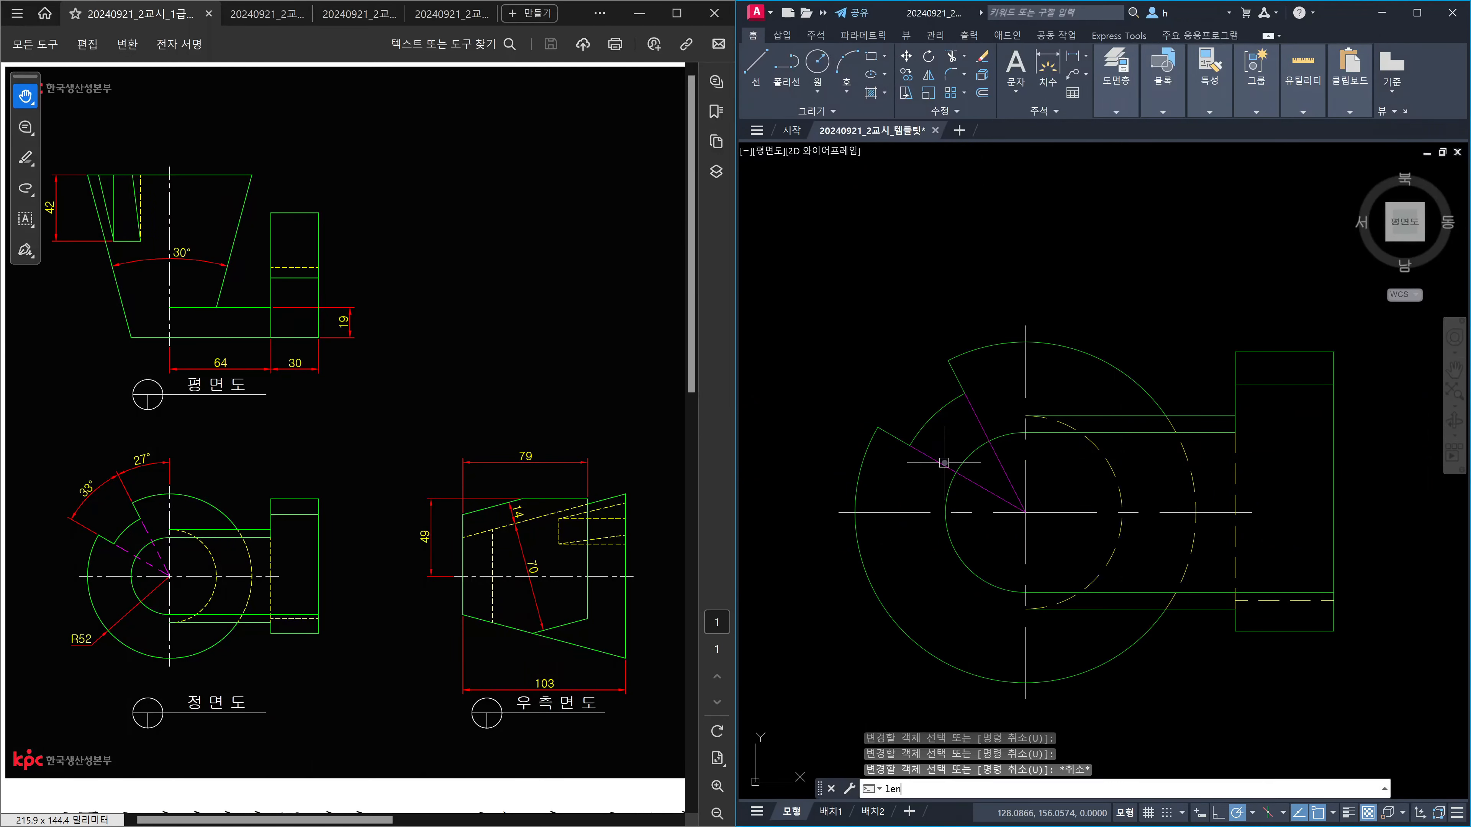
key("Return")
type("de")
key("Return")
type("-2")
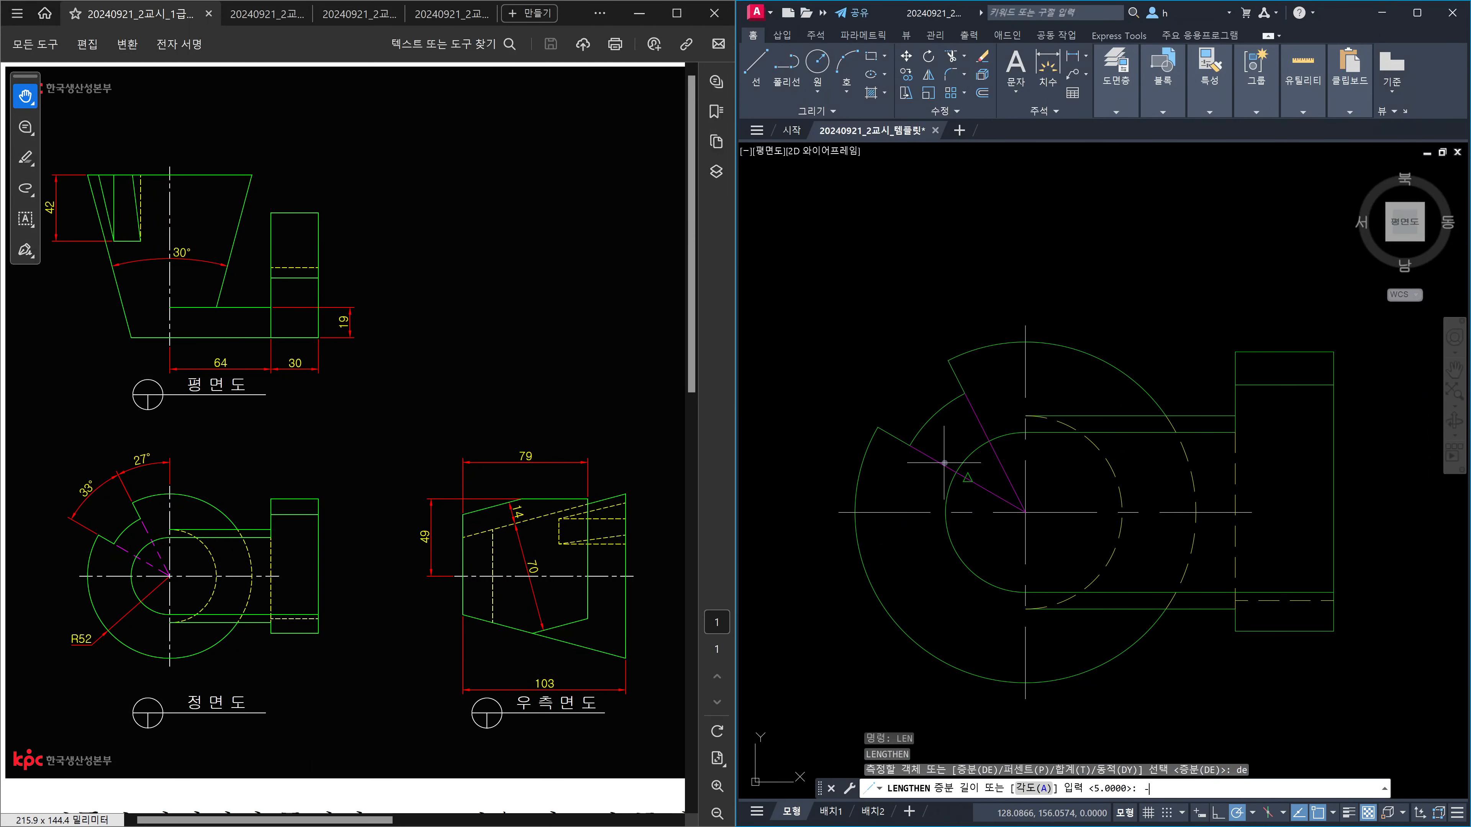
key("Return")
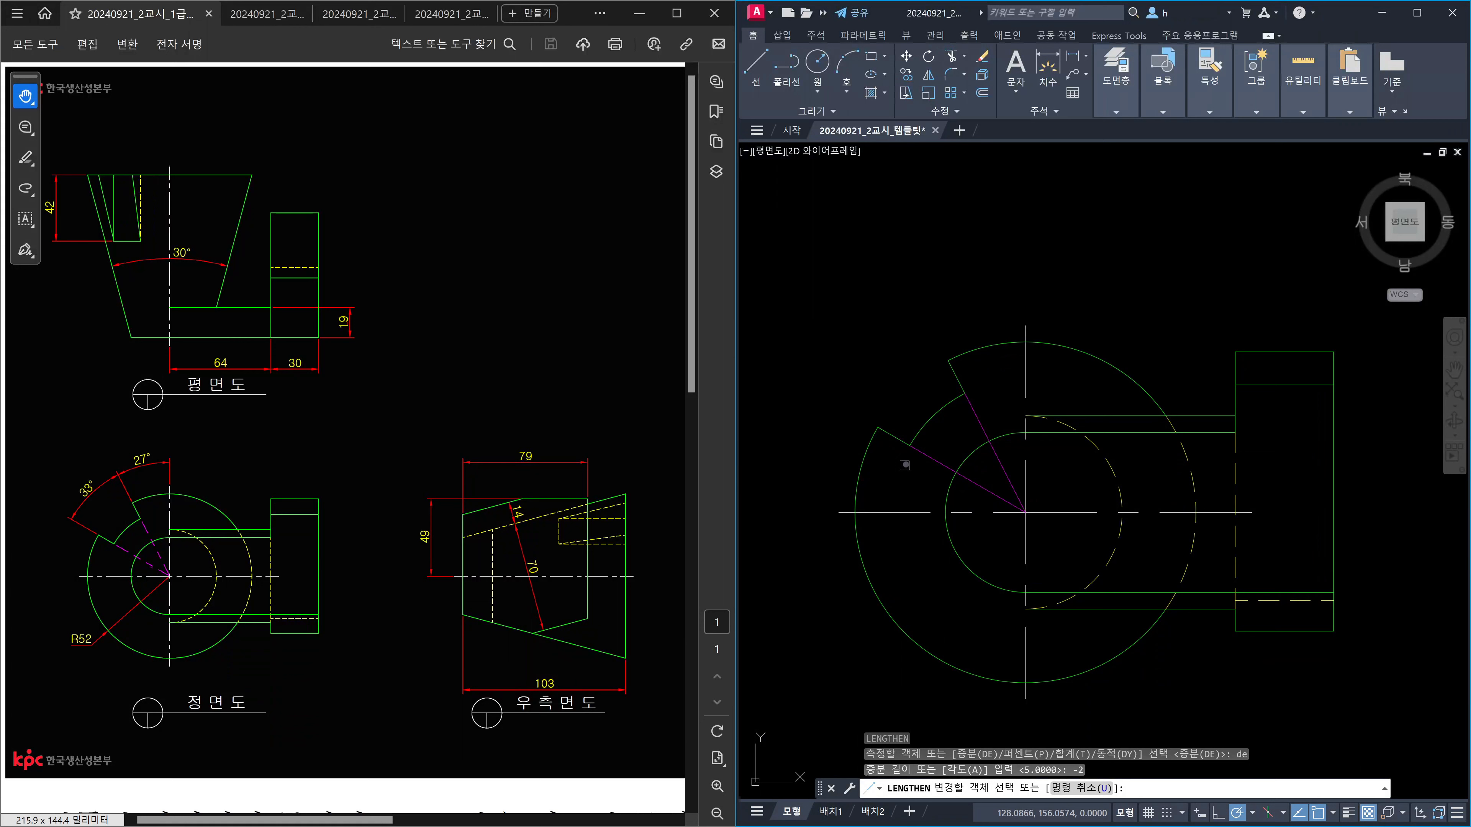
left_click(923, 451)
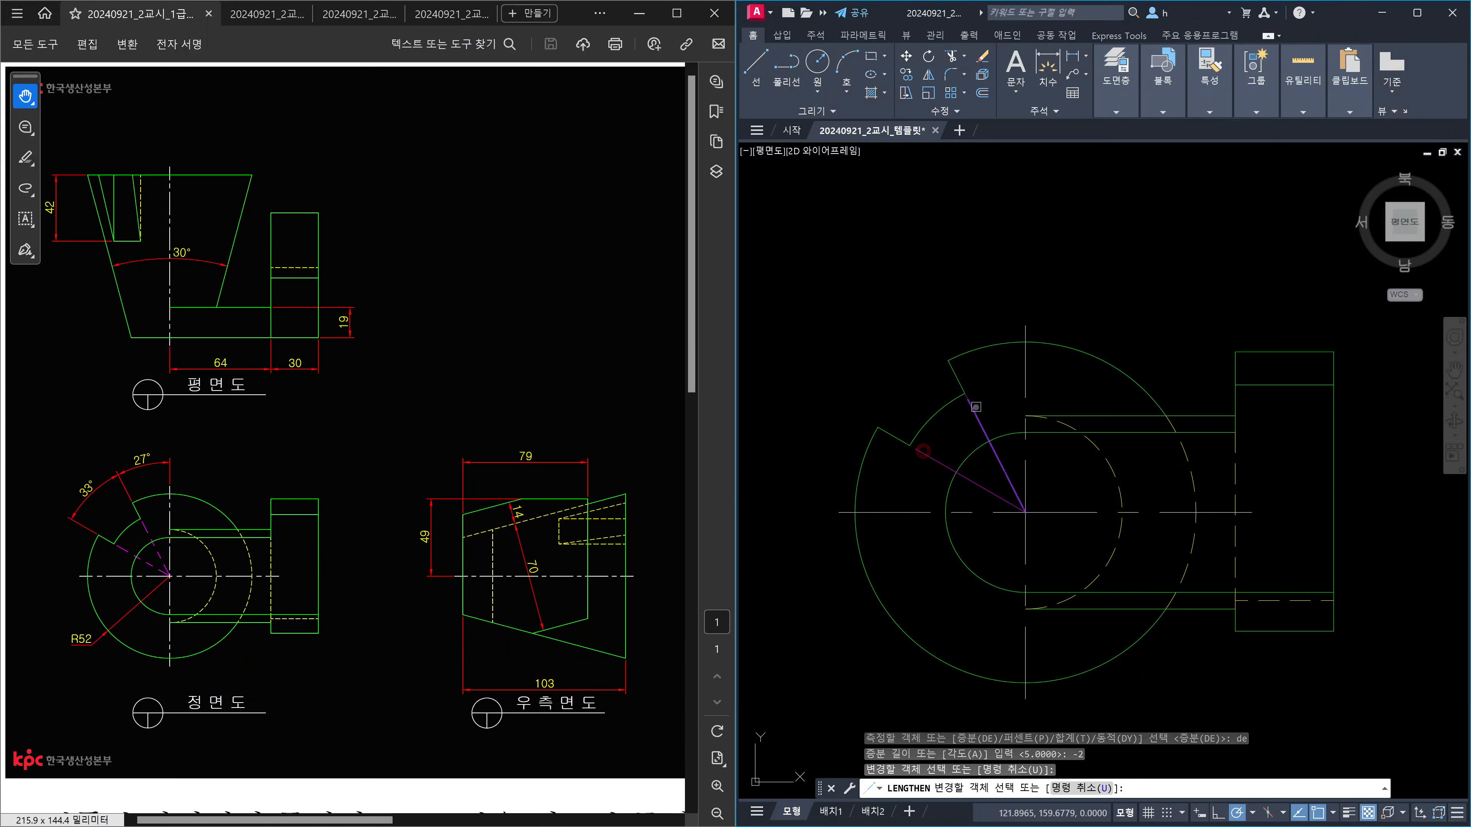
left_click(976, 413)
key("Escape")
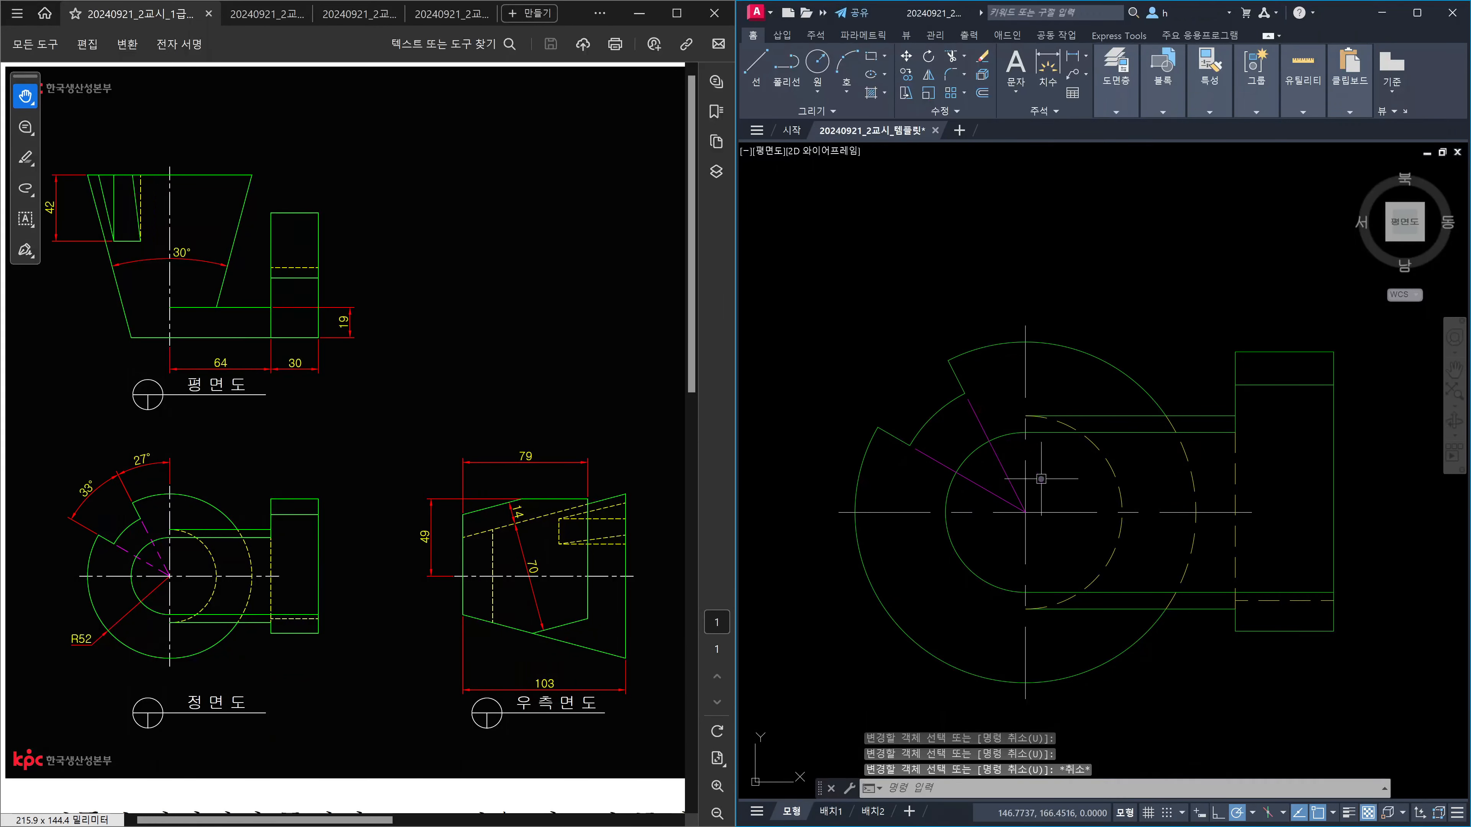
Step: Modify the ISO-25 dimension style so that its centre mark is set to none (없음)
scroll(991, 553, "down", 5)
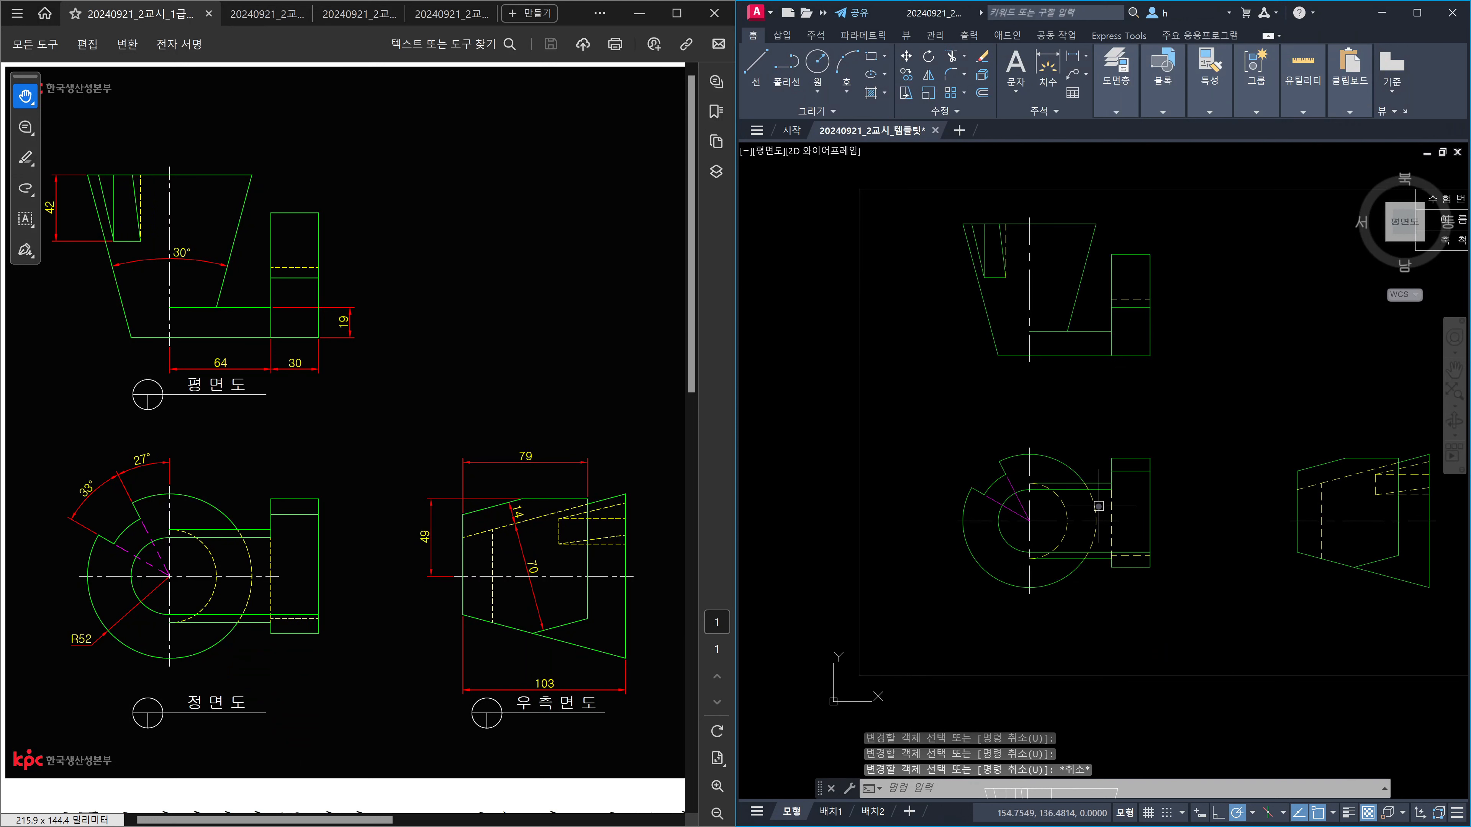
scroll(1002, 557, "up", 2)
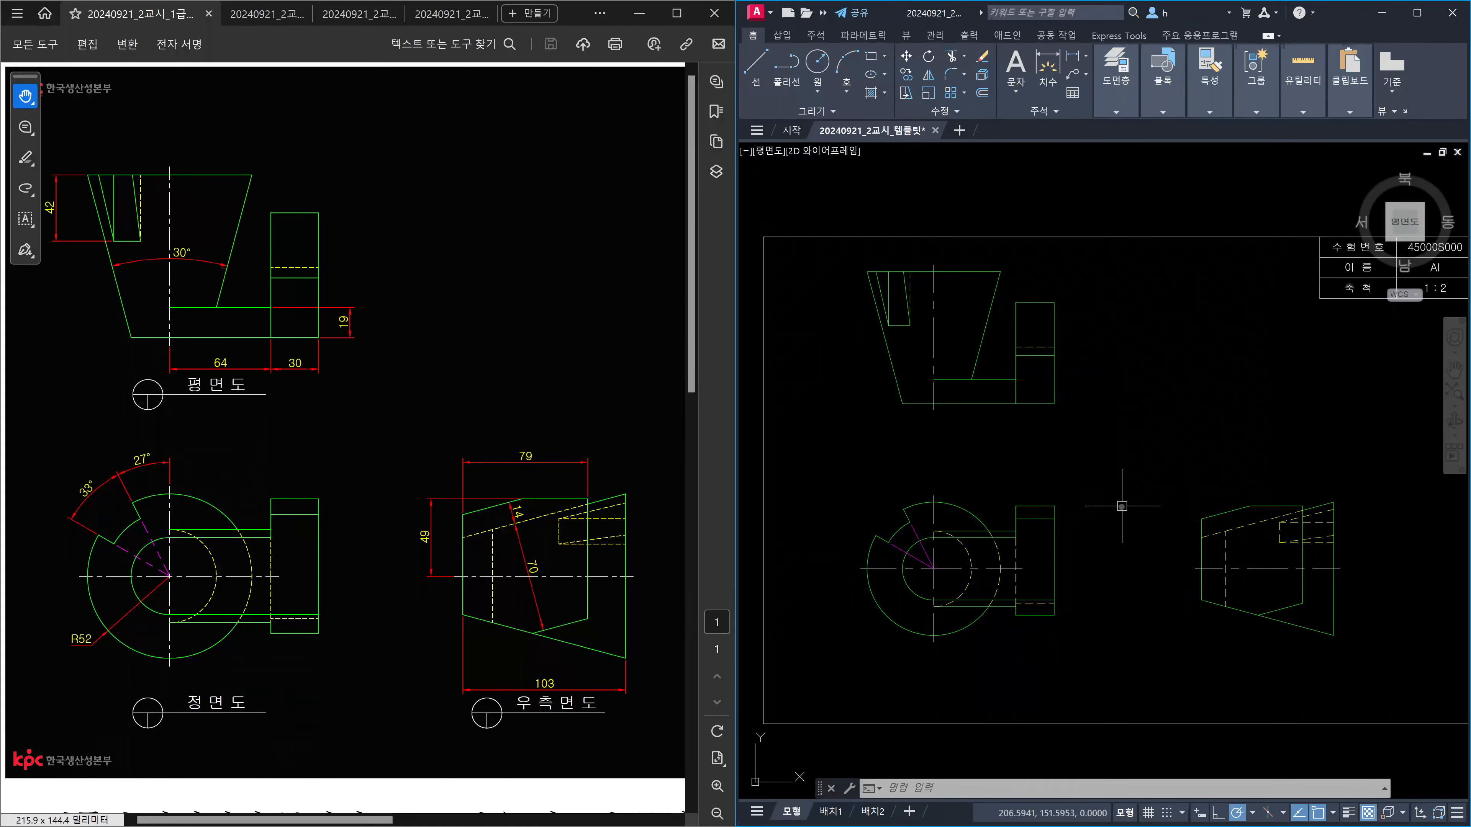
type("d")
key("Return")
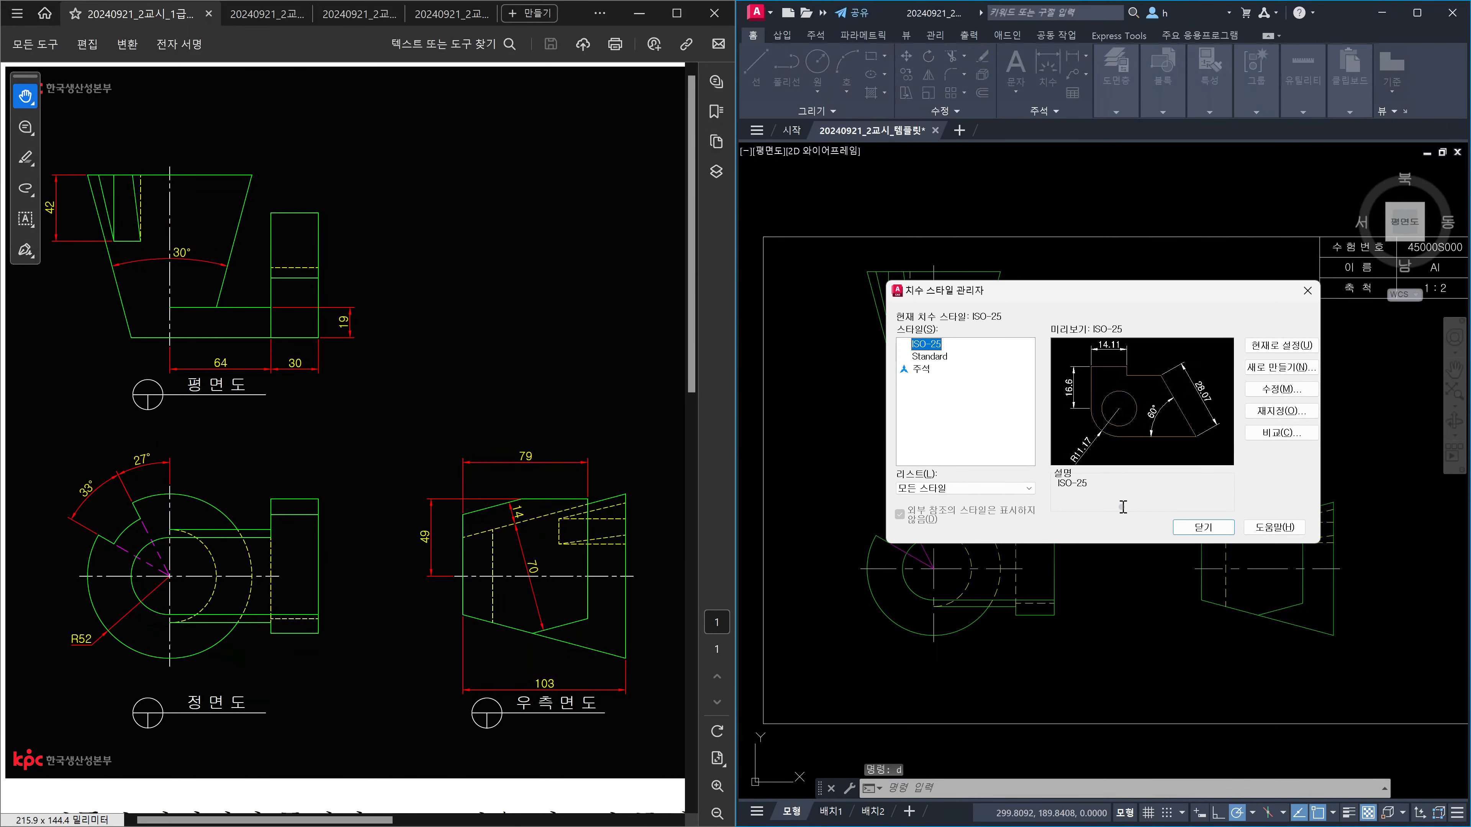
left_click(1282, 389)
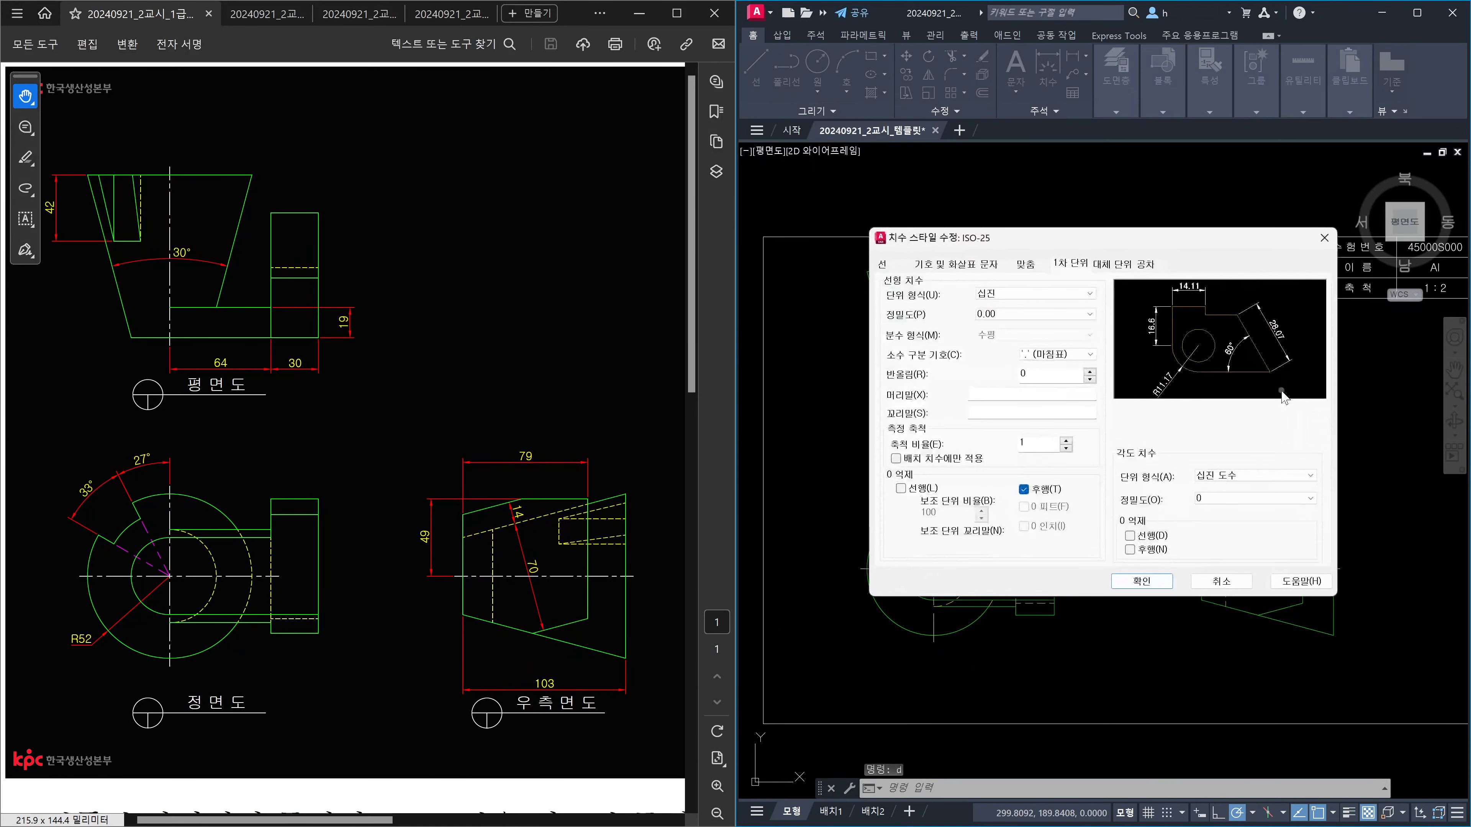
left_click(888, 262)
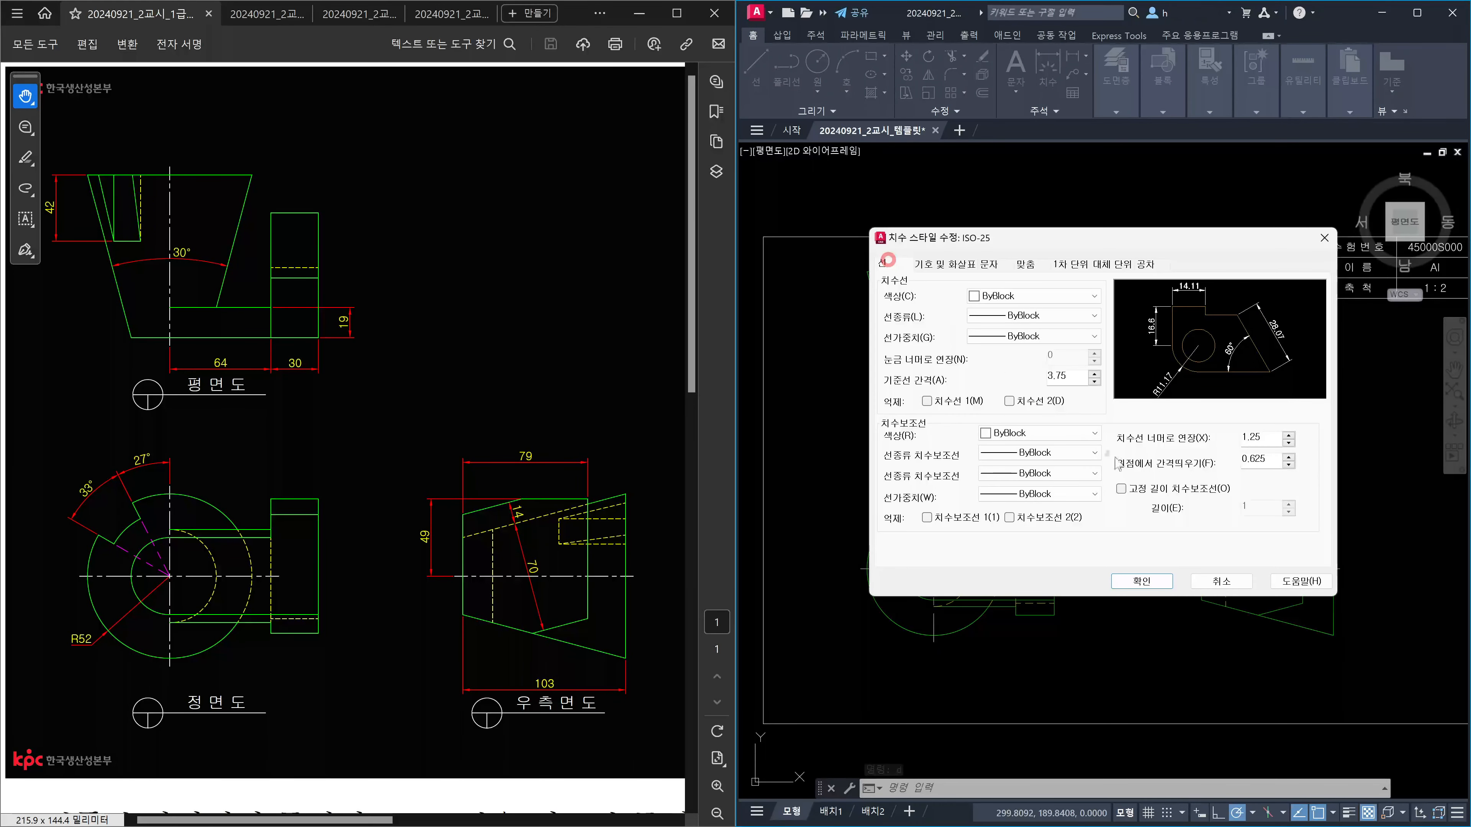
left_click(953, 265)
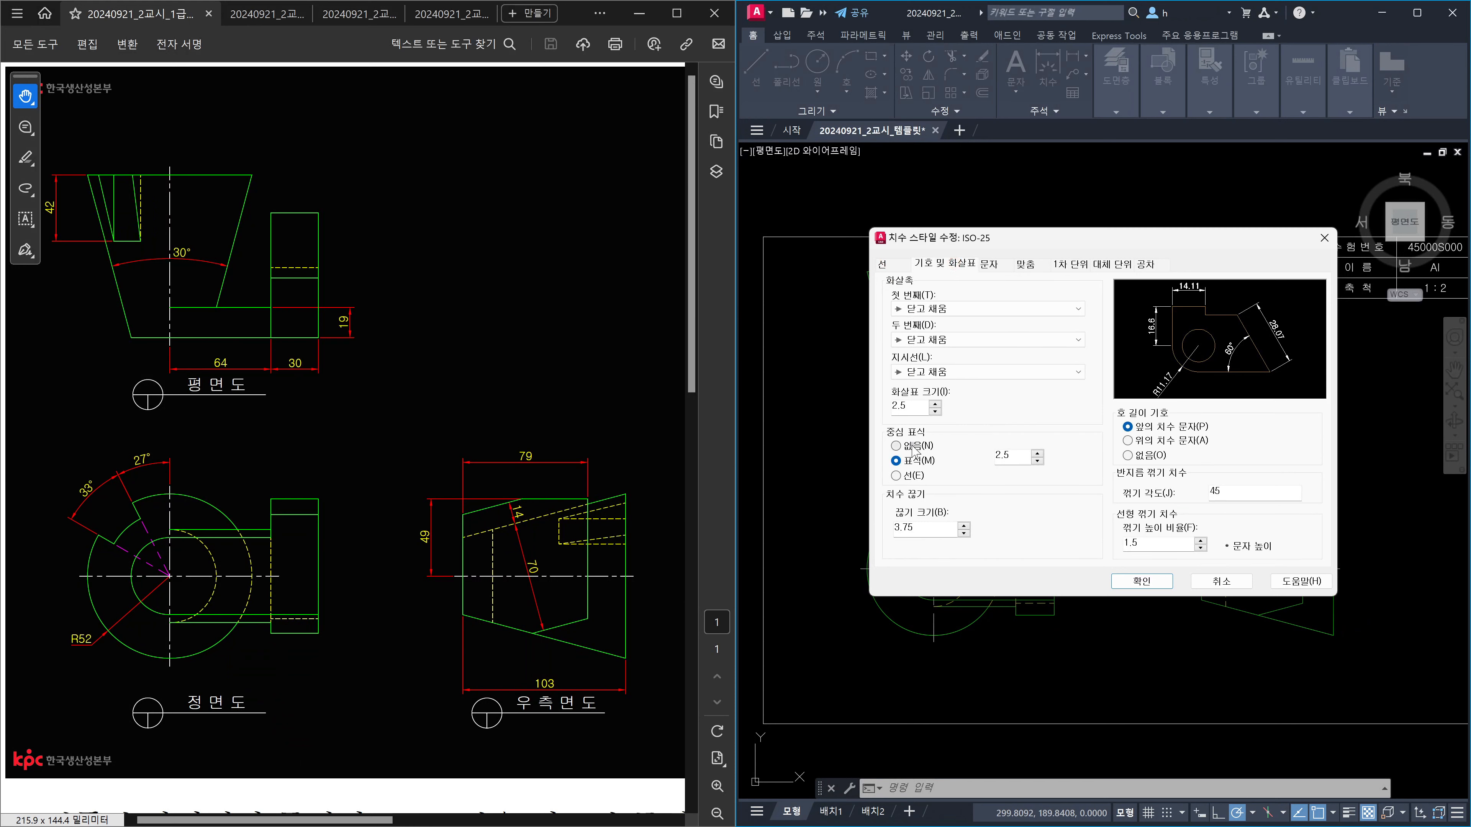
left_click(898, 448)
Step: Set the ISO-25 dimension text colour to yellow (노란색) and the text alignment to ISO 표준
left_click(991, 267)
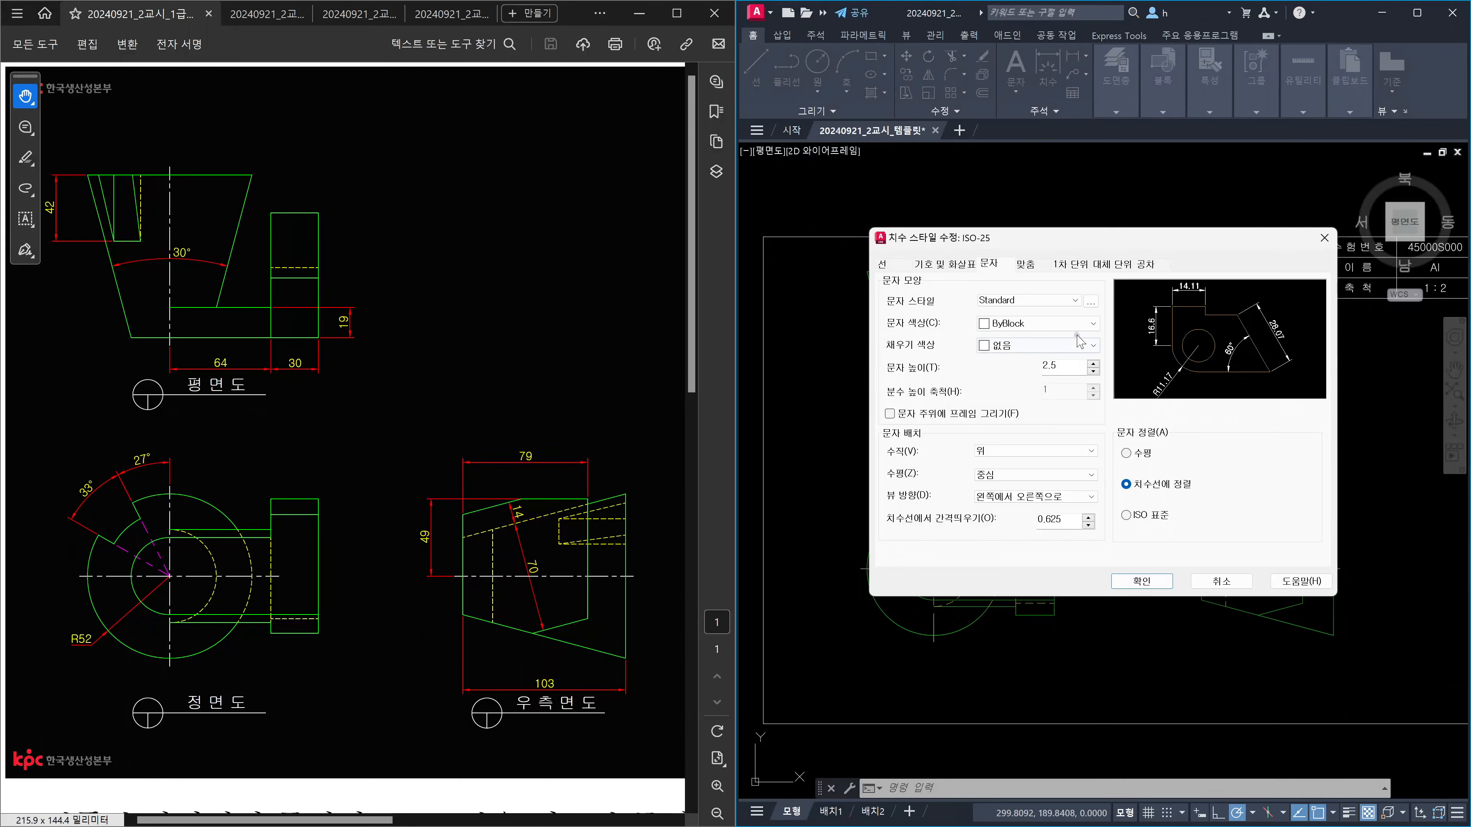
left_click(1080, 324)
left_click(1050, 379)
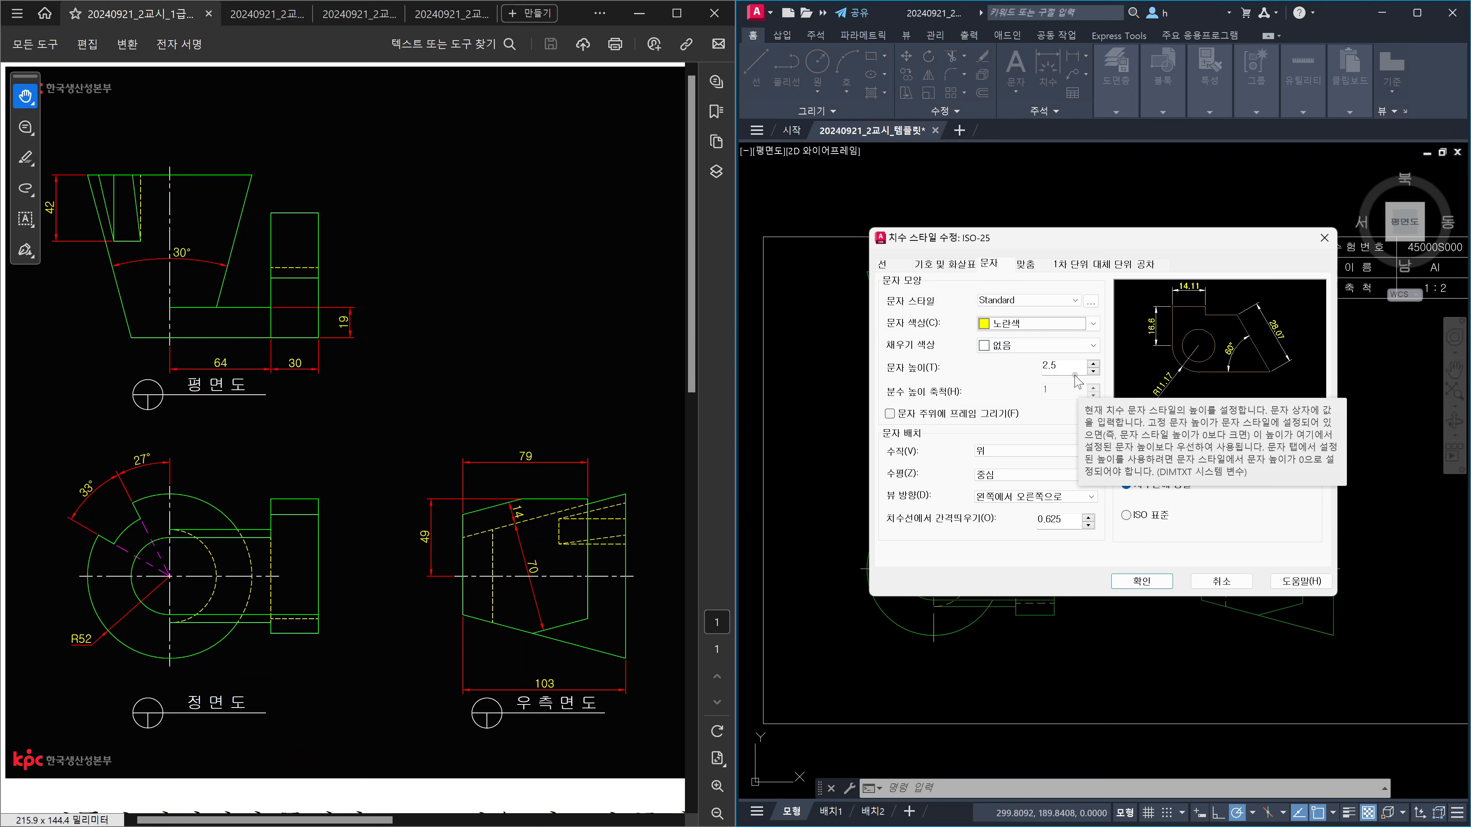
left_click(1025, 266)
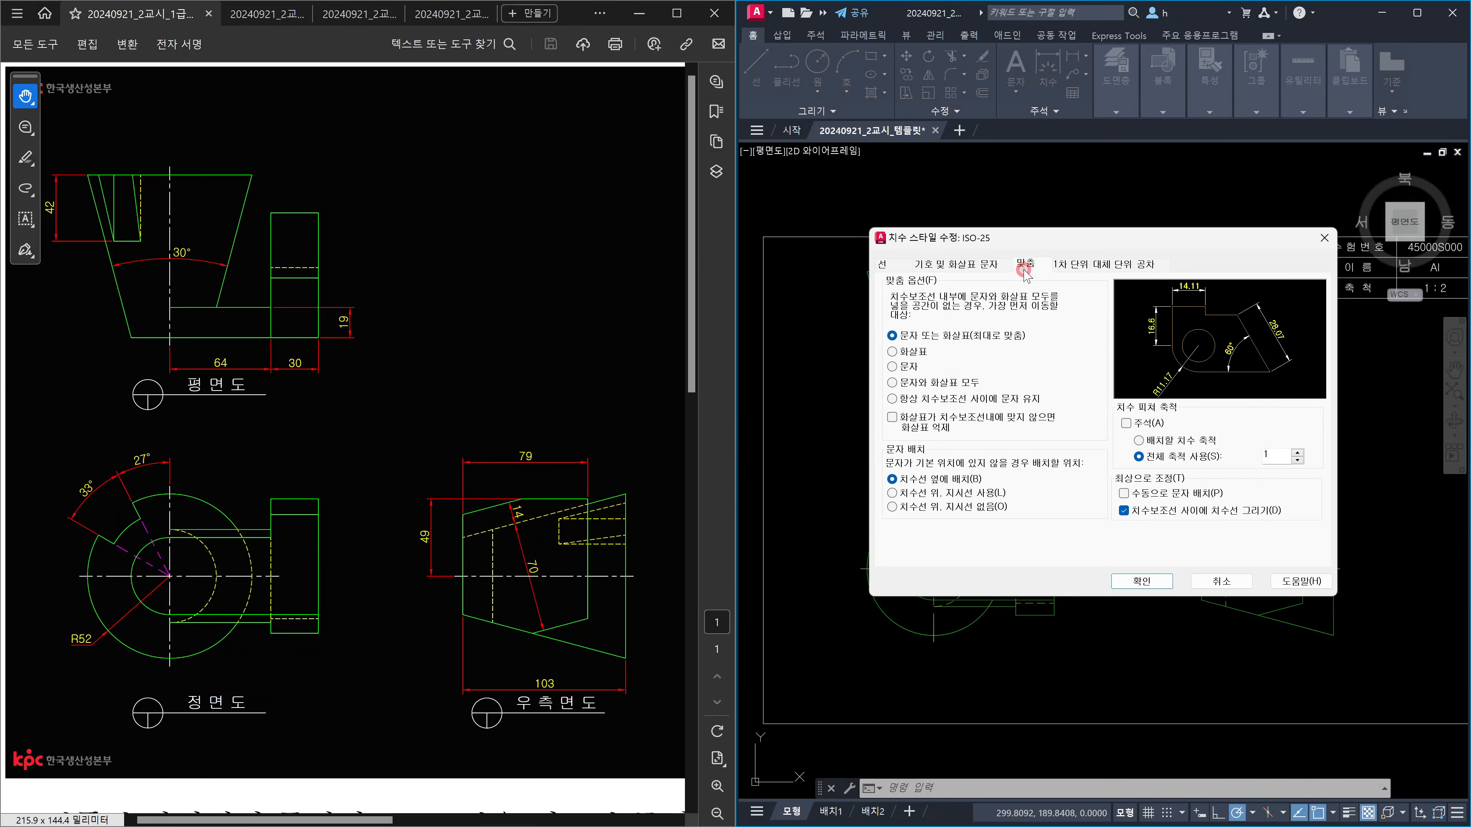
left_click(1001, 265)
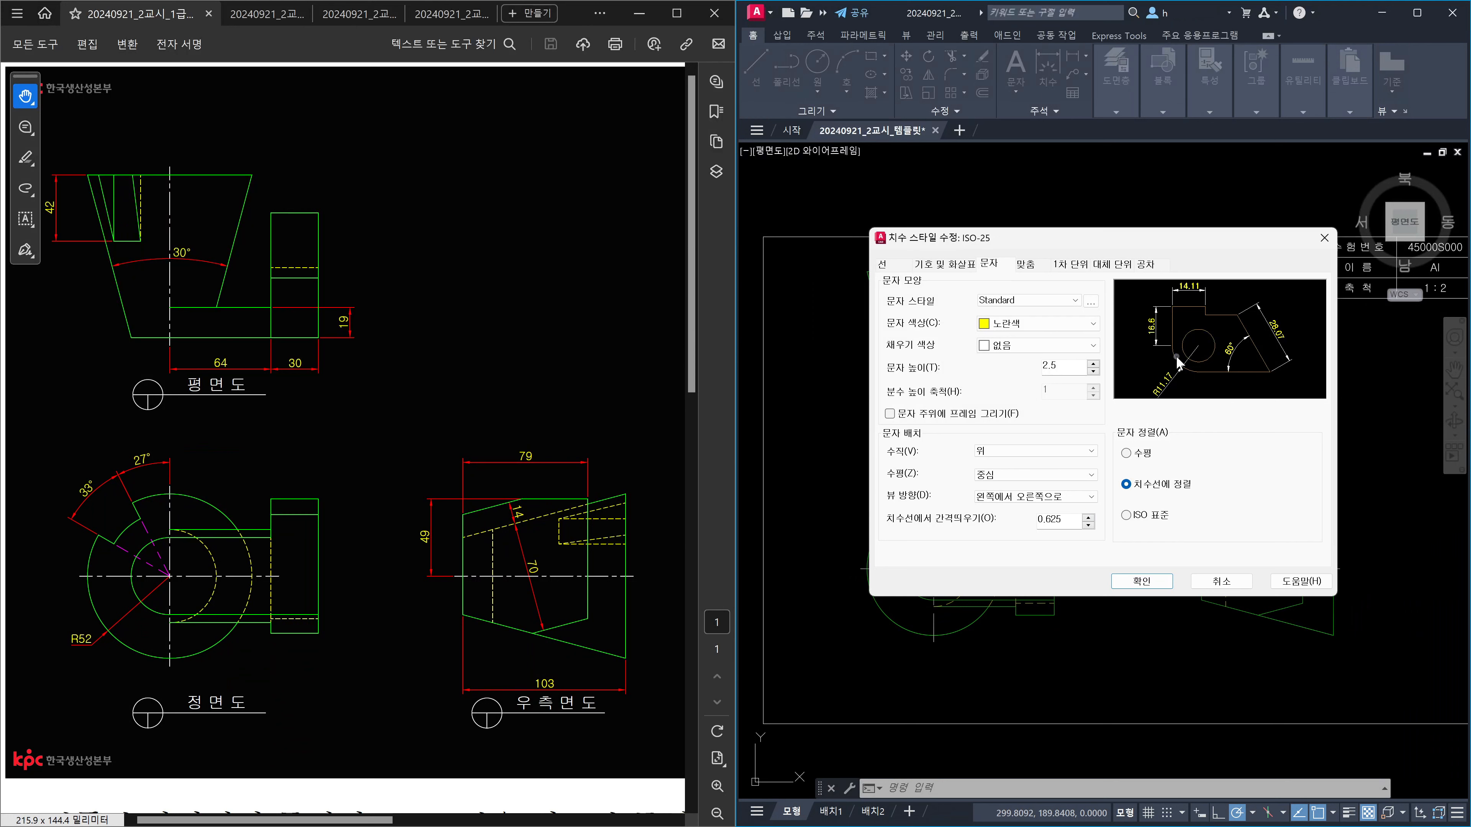
left_click(1126, 515)
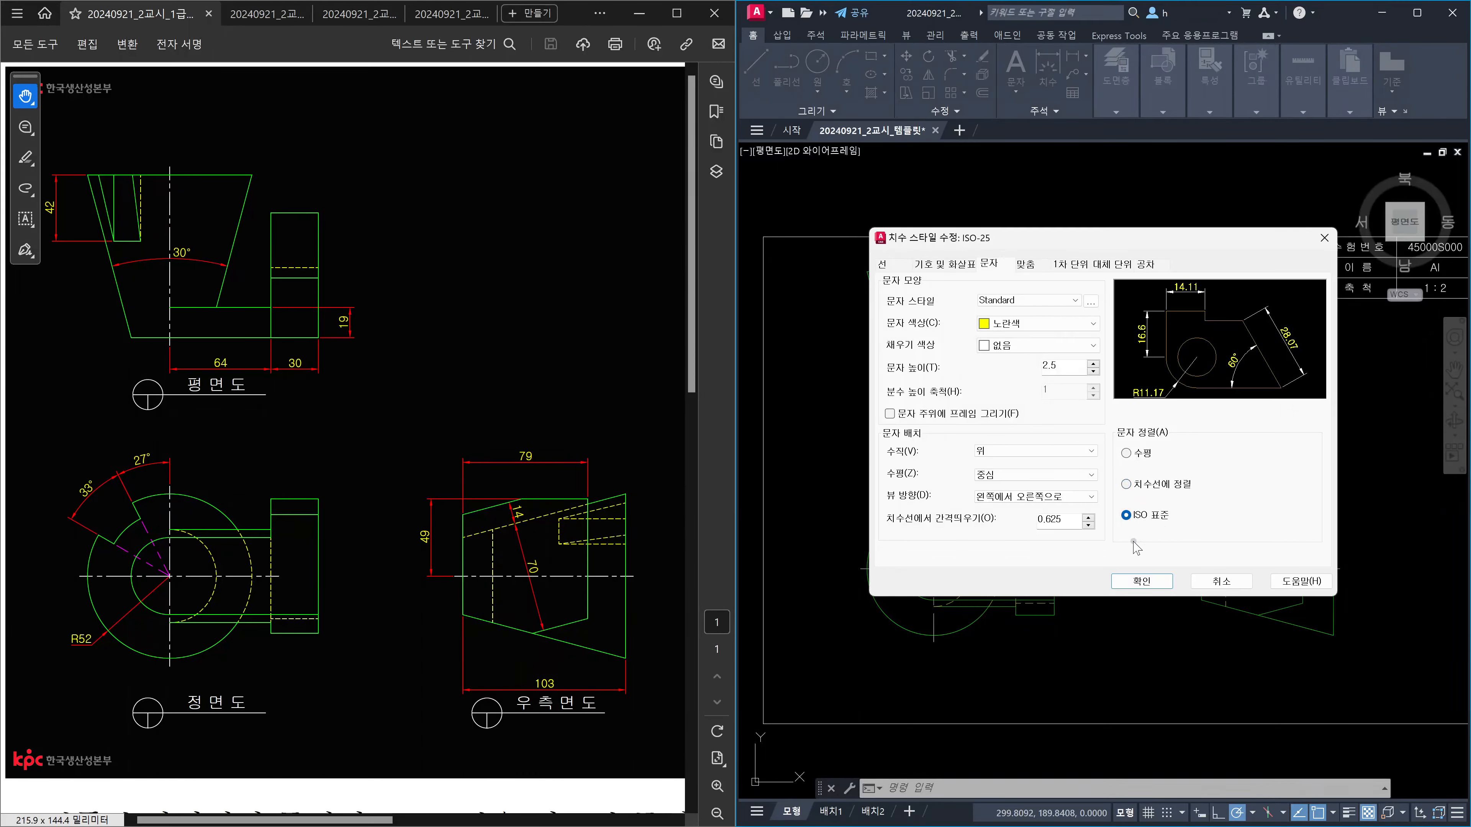
Step: Increase the dimension style's overall scale and set the linear dimension precision to 0.00000000
left_click(1035, 264)
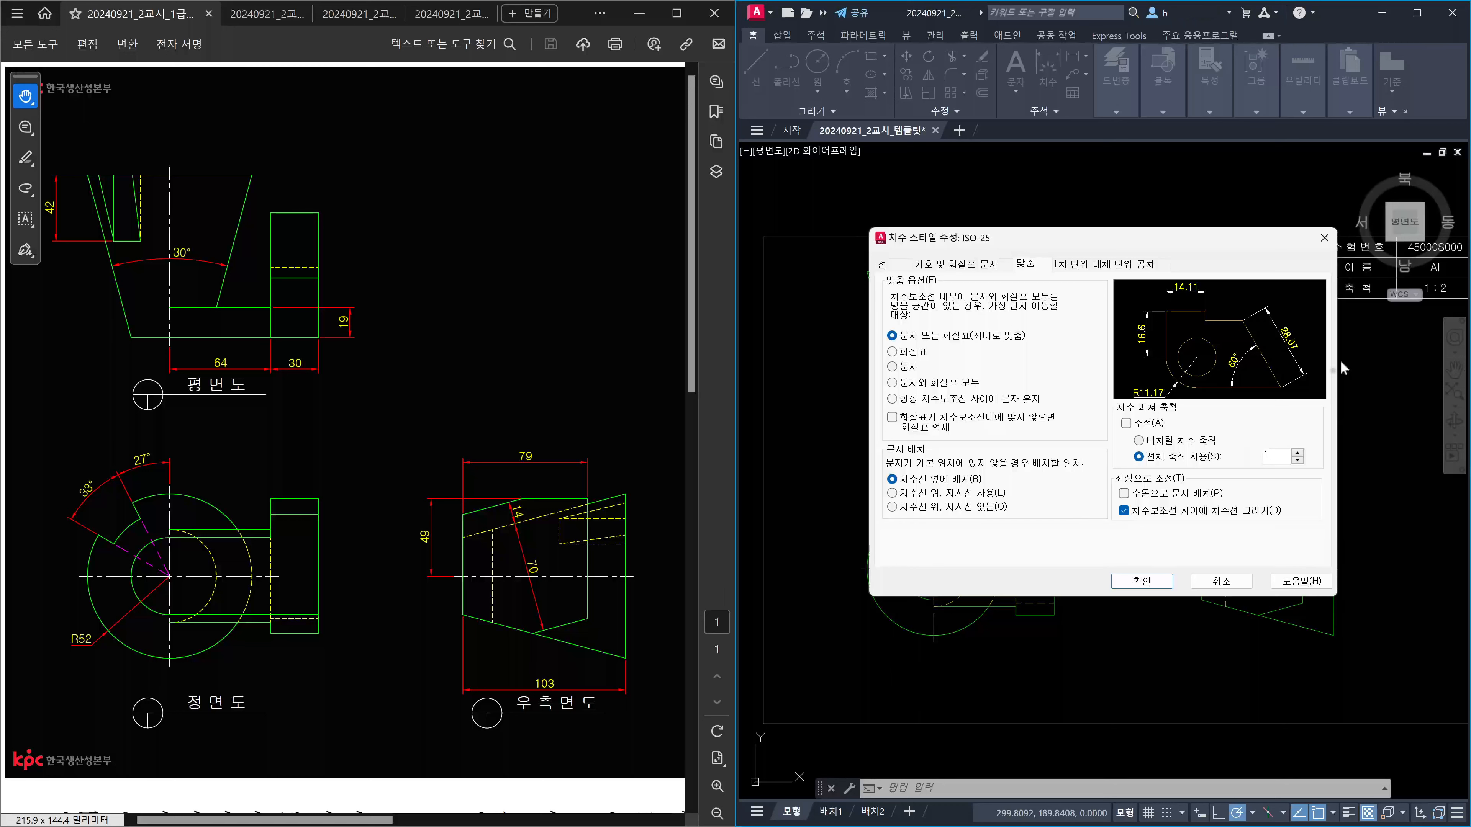
double_click(1278, 456)
left_click(1076, 266)
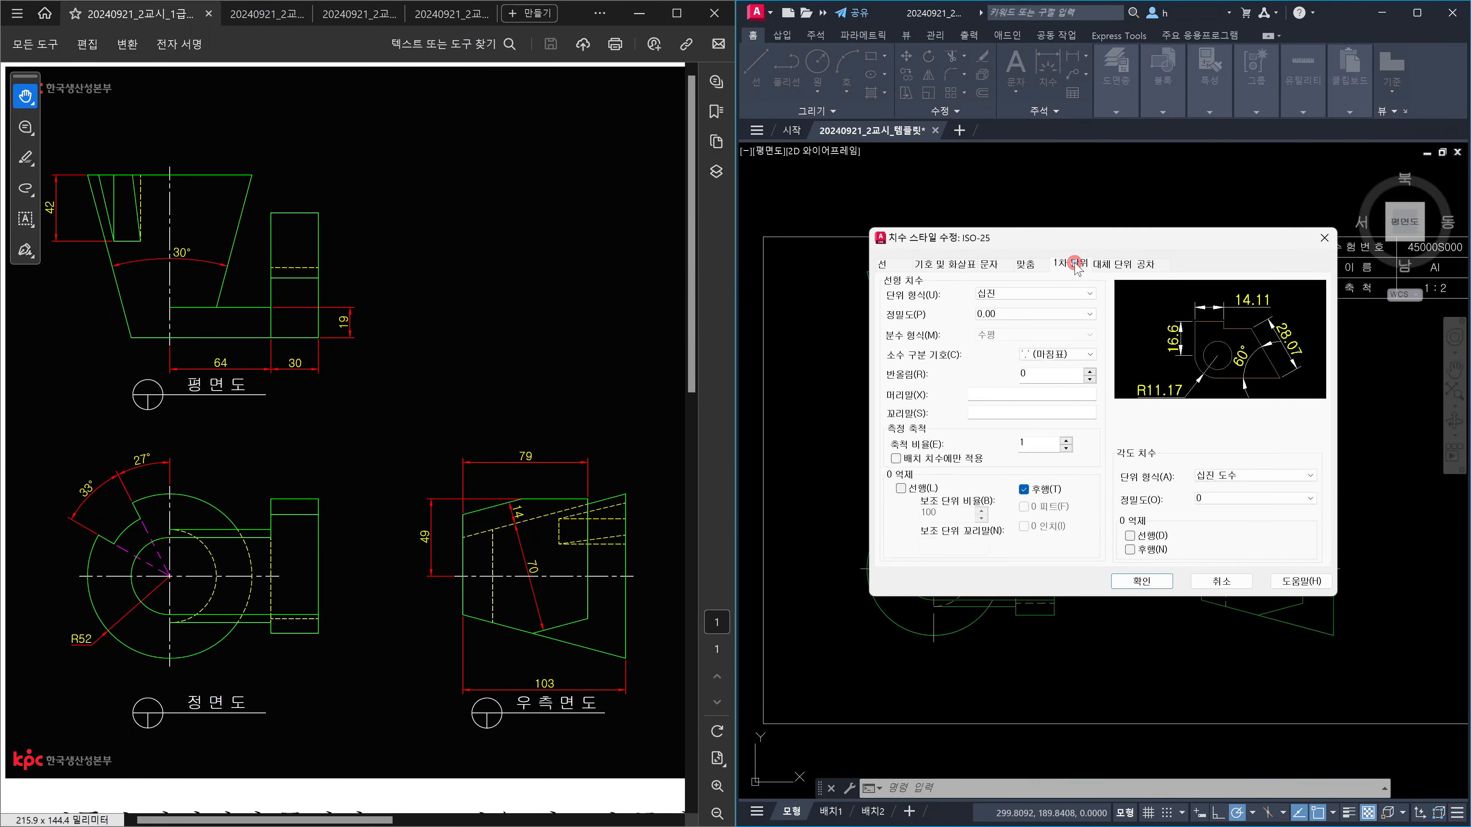
left_click(1079, 314)
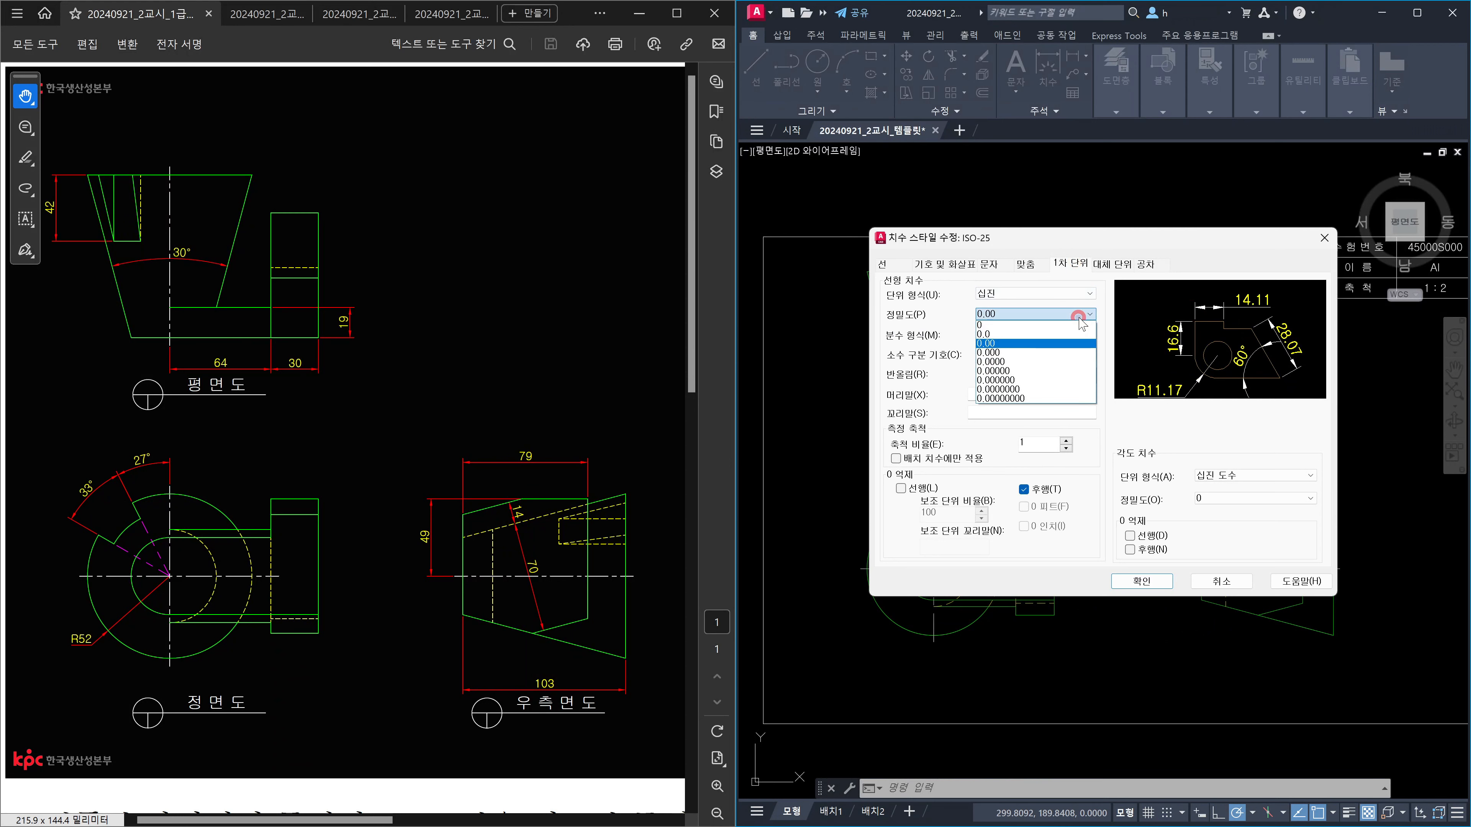
left_click(1036, 398)
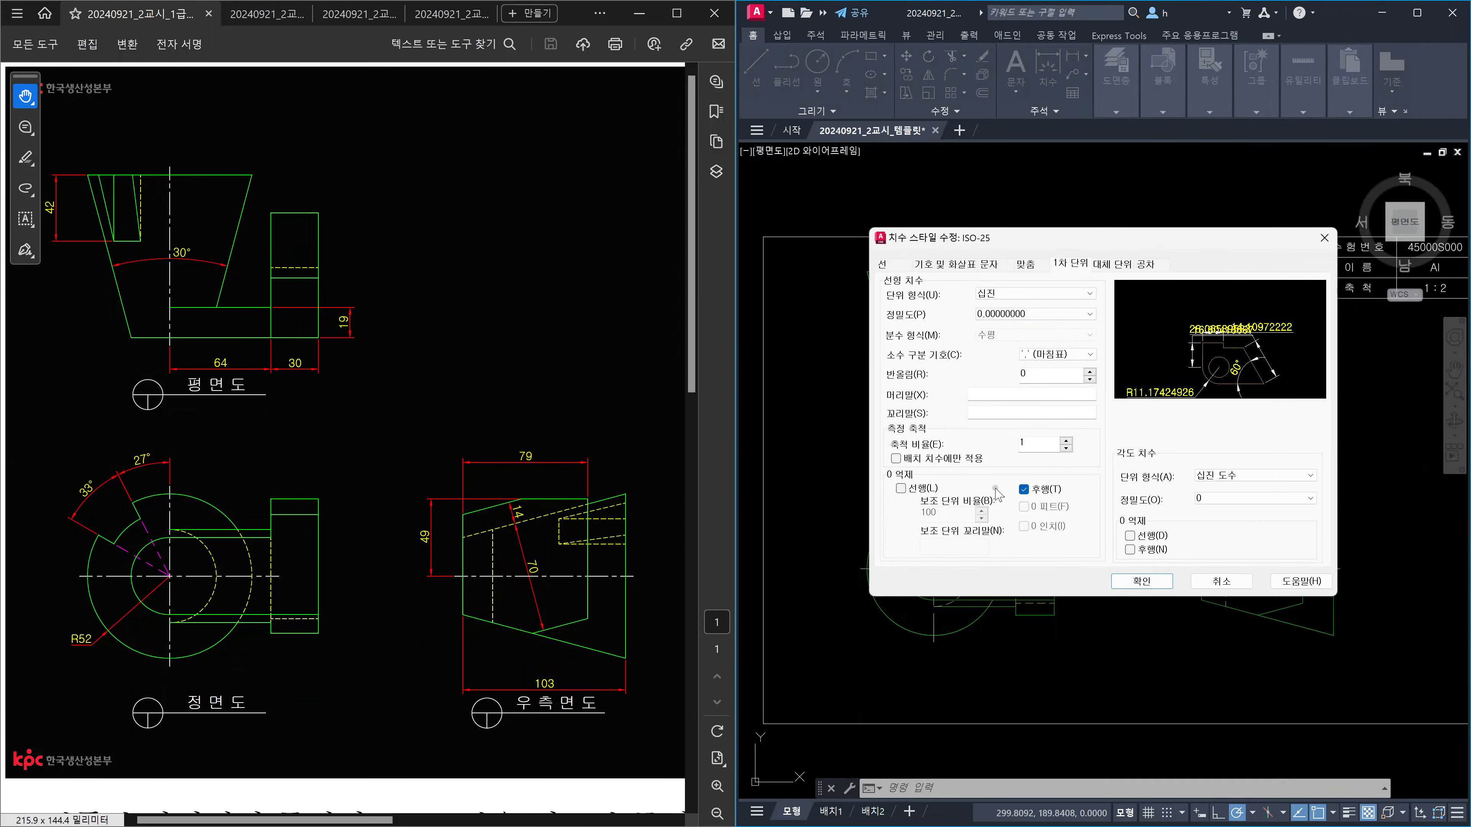
Step: Set the angular dimension precision to 0.00000000 with zero suppression, then save the ISO-25 style and close the style manager
left_click(1261, 500)
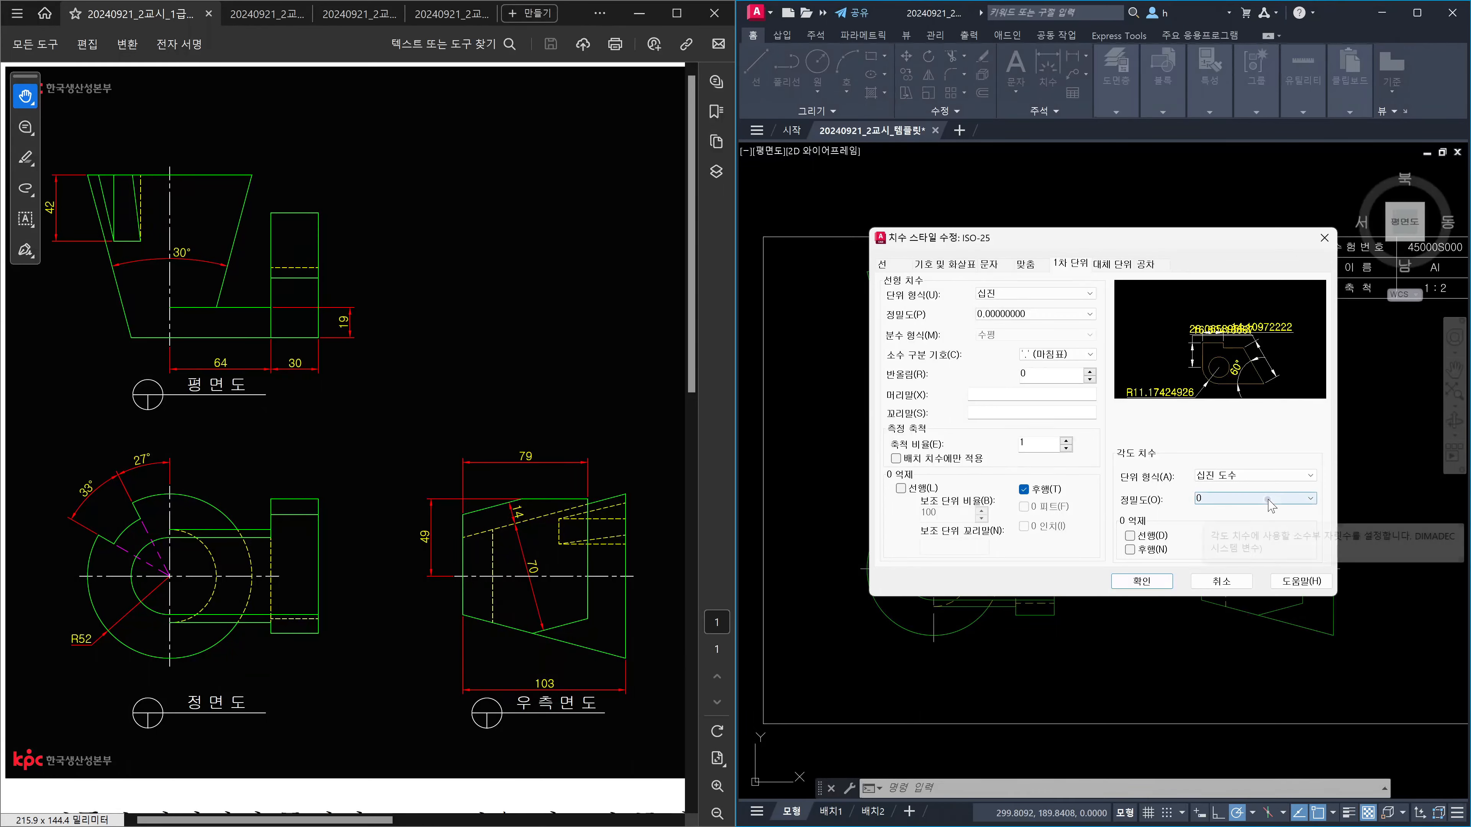
left_click(1260, 582)
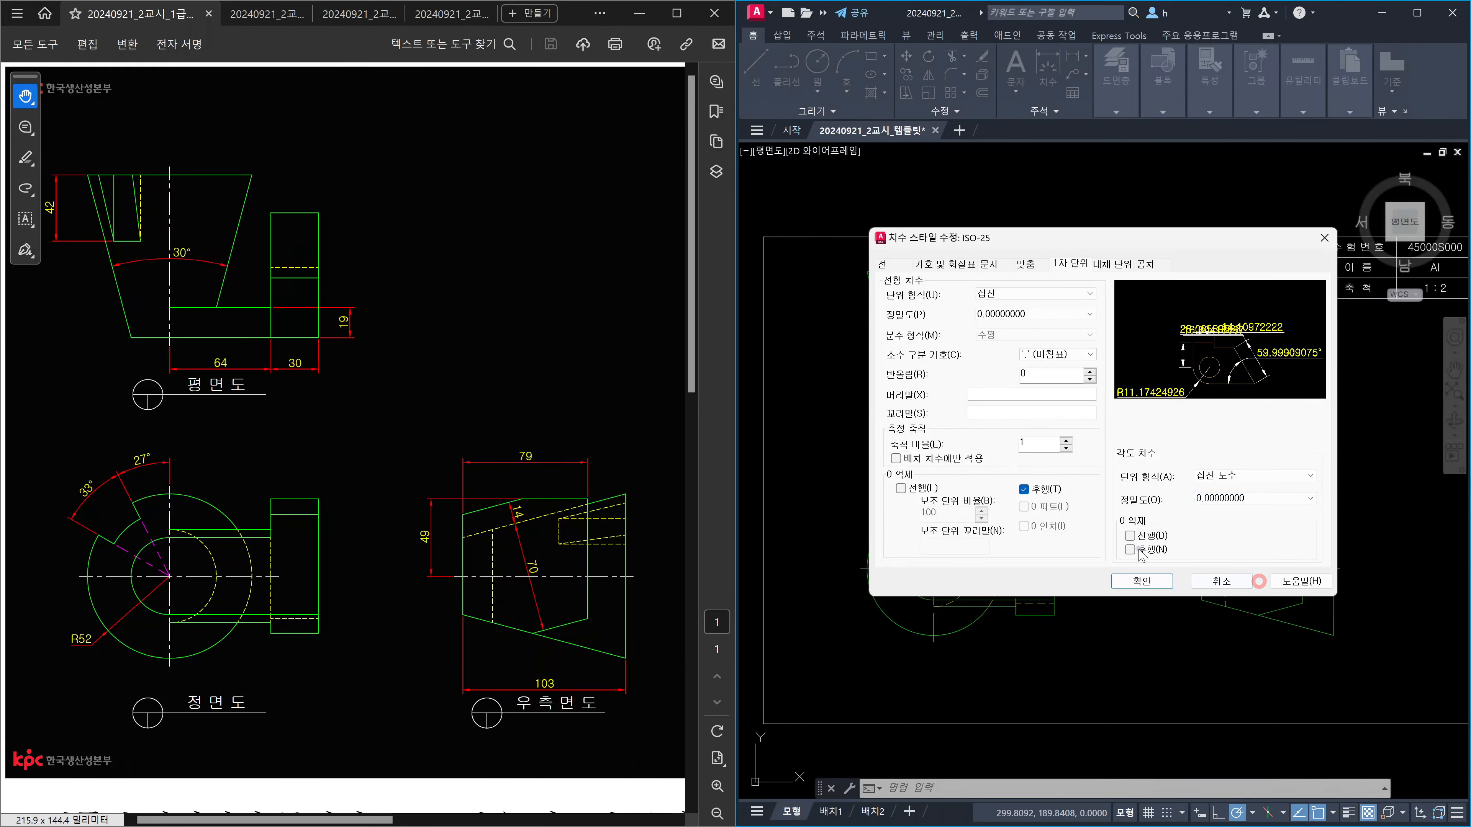
left_click(1131, 537)
left_click(1134, 583)
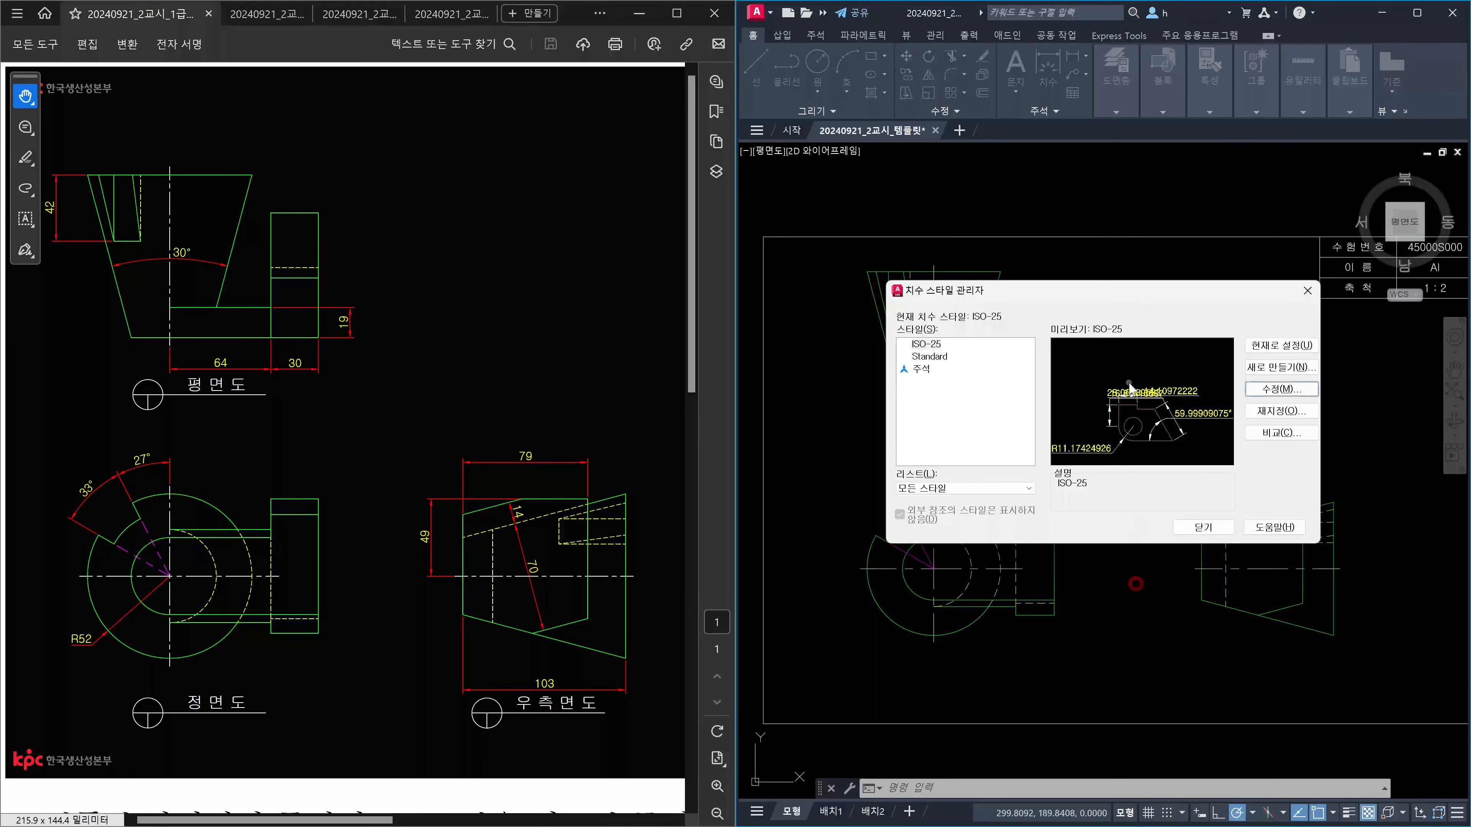
left_click(1203, 527)
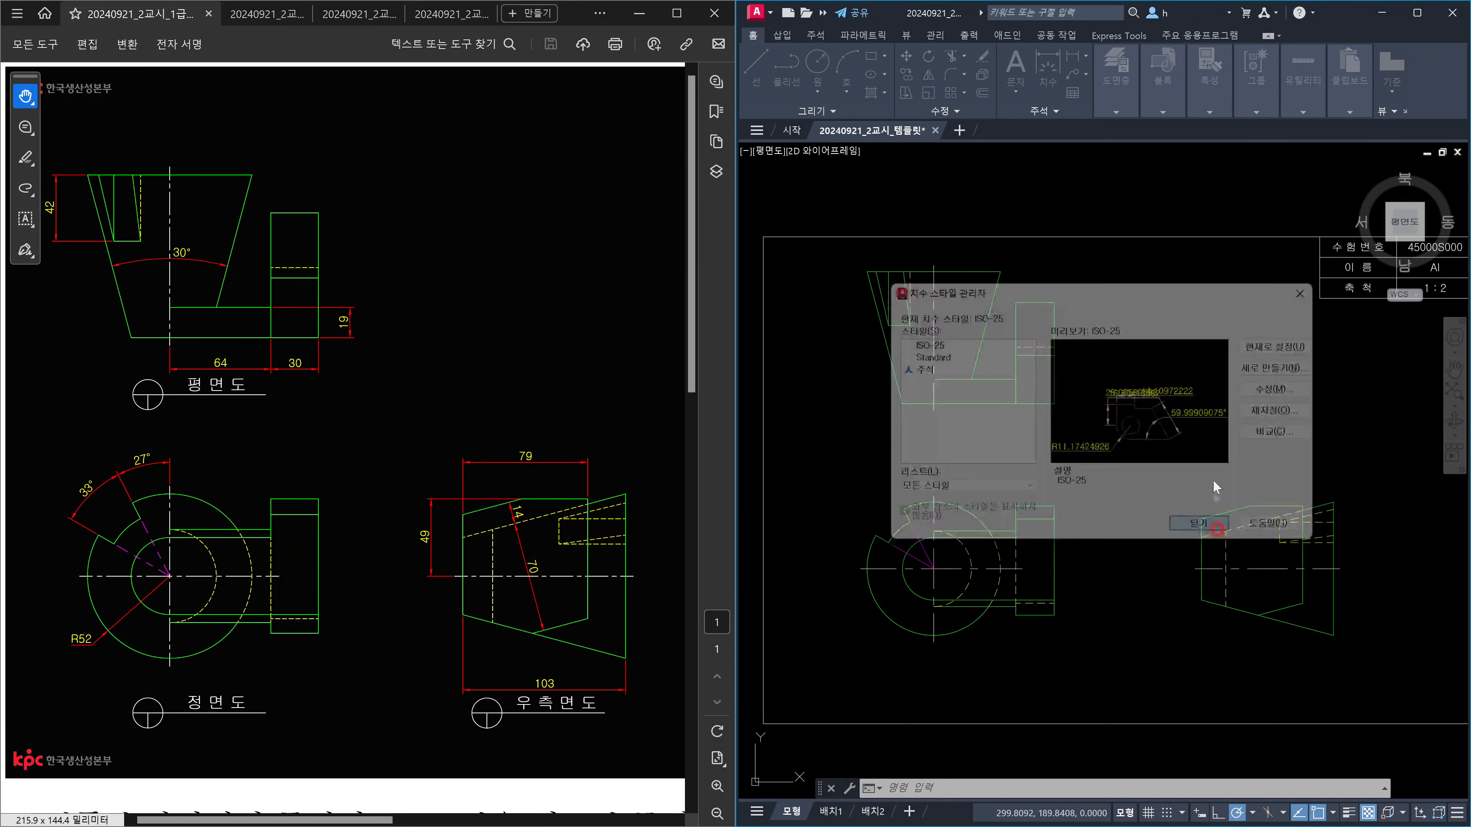
Step: Make the 치수 layer current
left_click(1127, 108)
left_click(1241, 131)
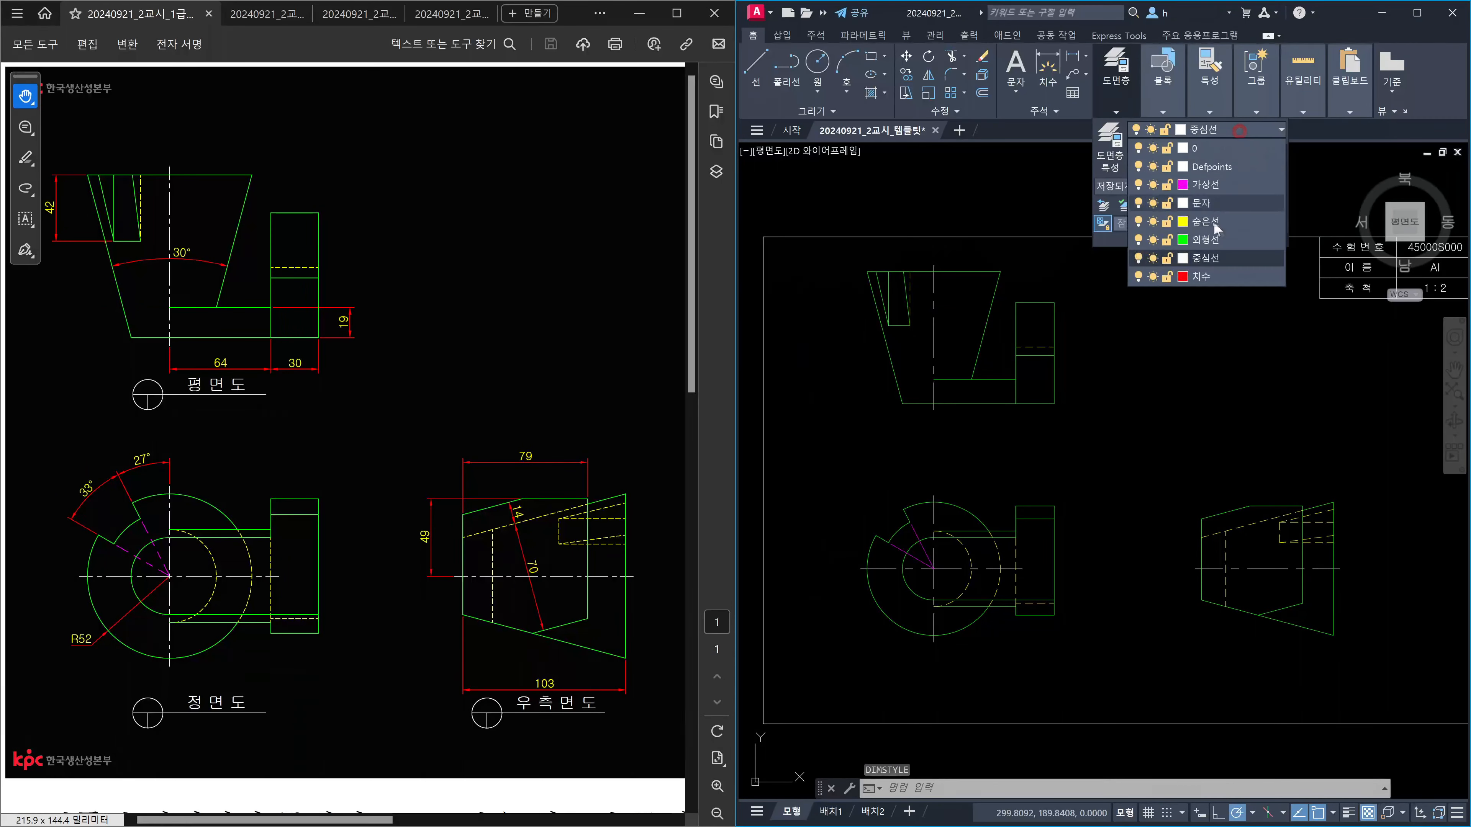
left_click(1210, 277)
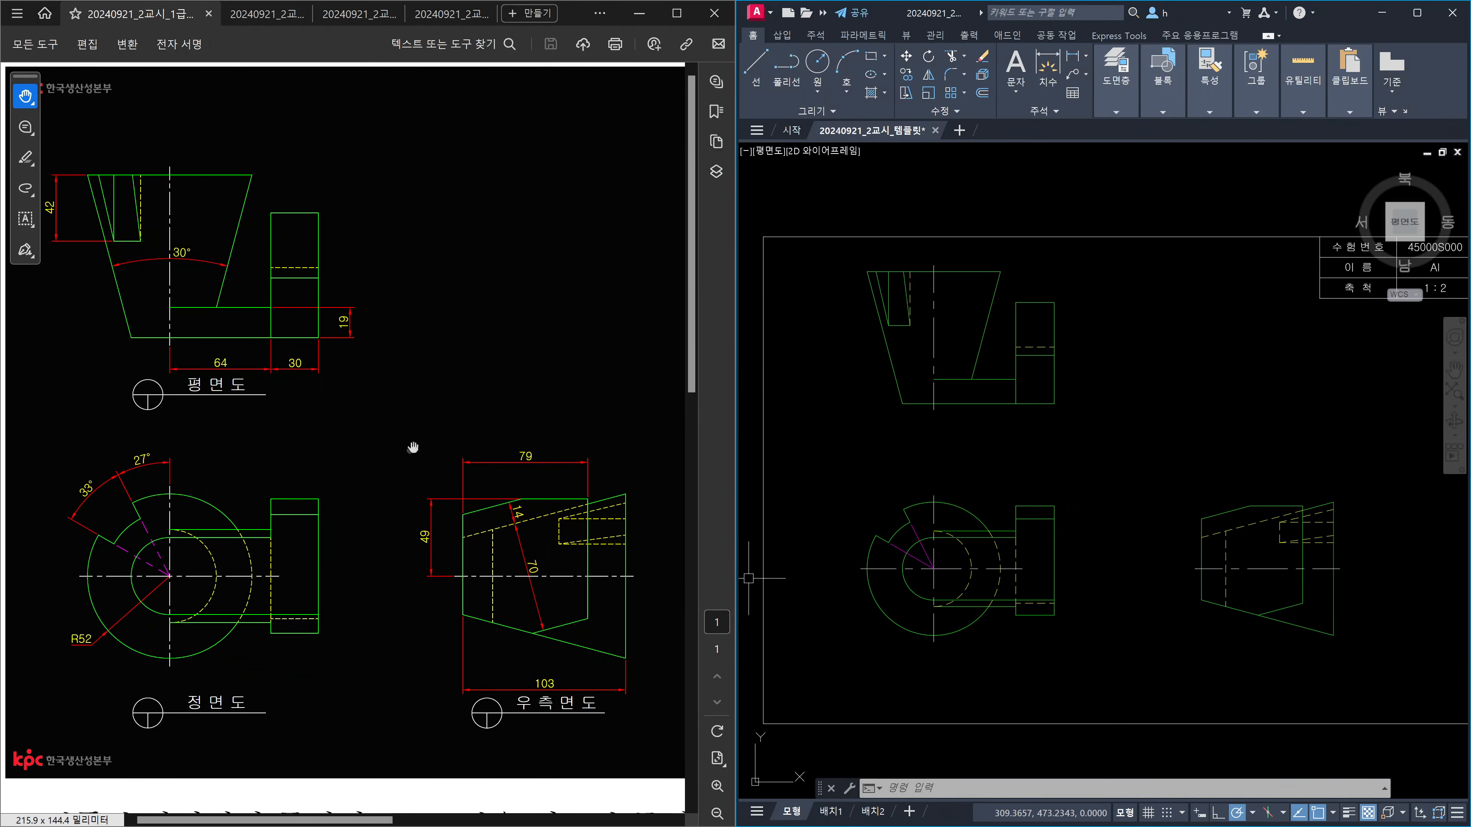
Step: Add a vertical linear dimension for the notch depth outside the slanted edge of the plan view (평면도)
left_click(923, 383)
left_click(903, 344)
middle_click_drag(901, 351, 991, 417)
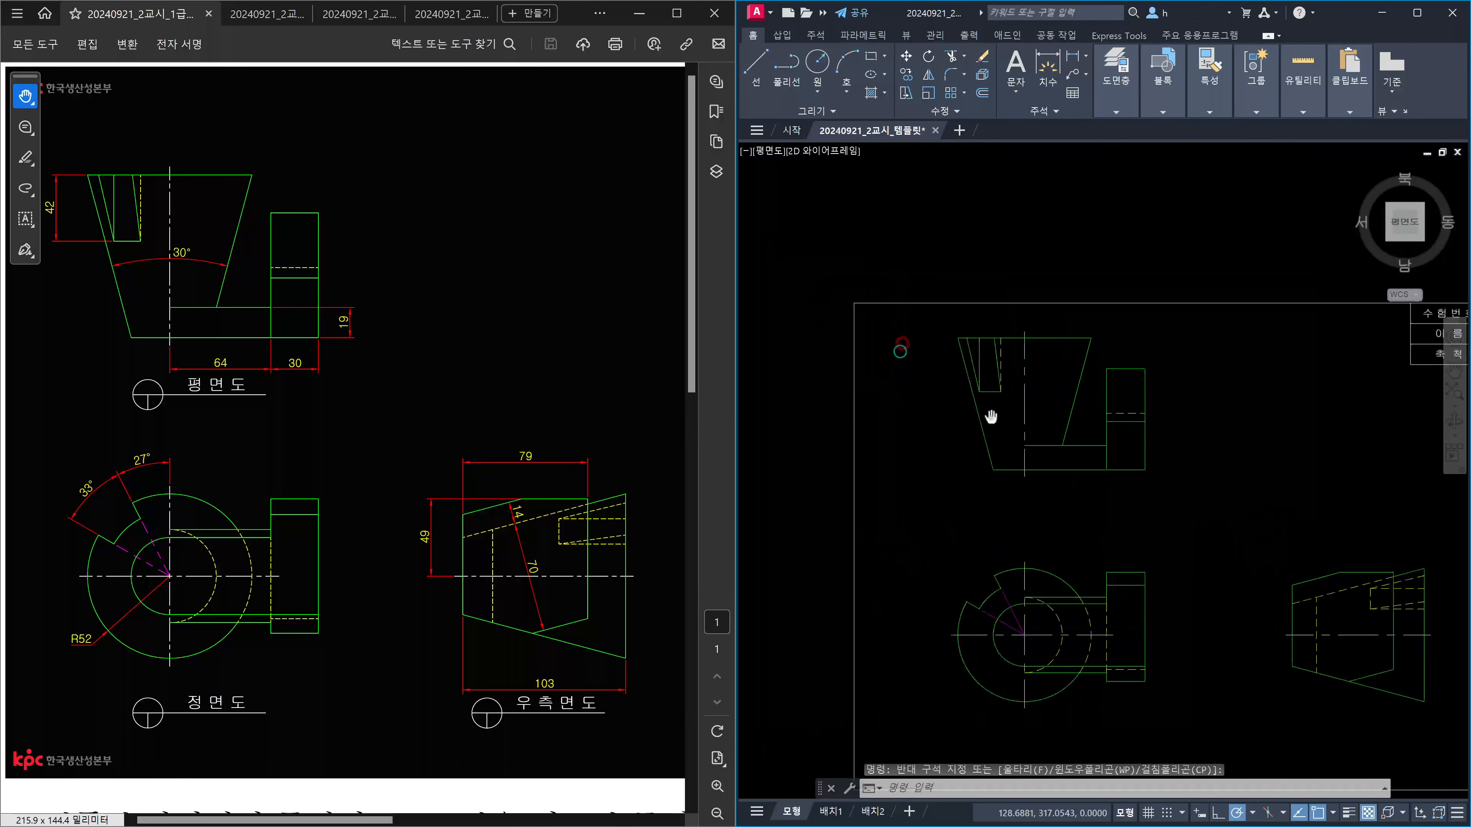
scroll(979, 385, "up", 4)
key("Escape")
type("dli")
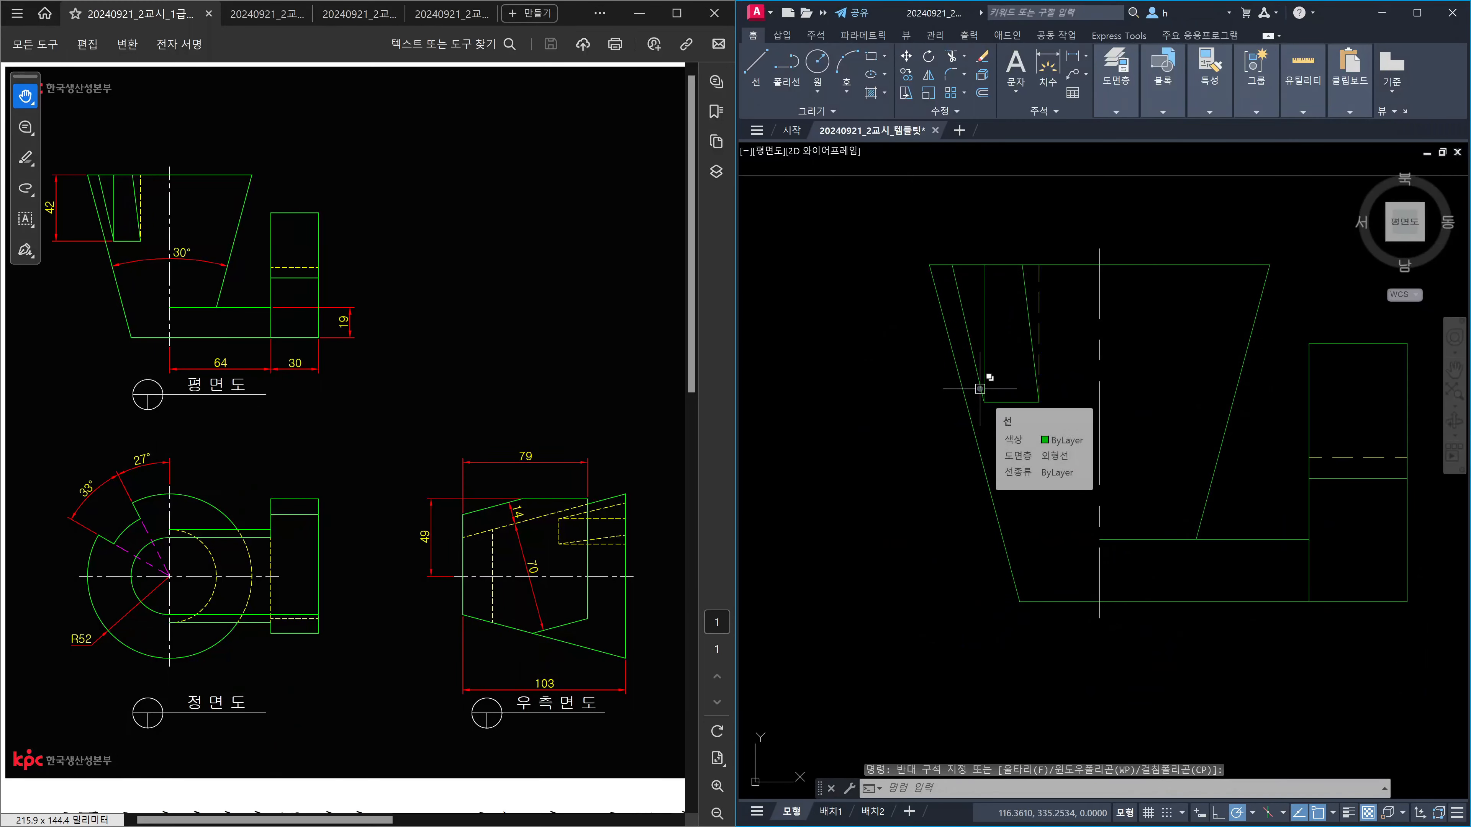
key("Return")
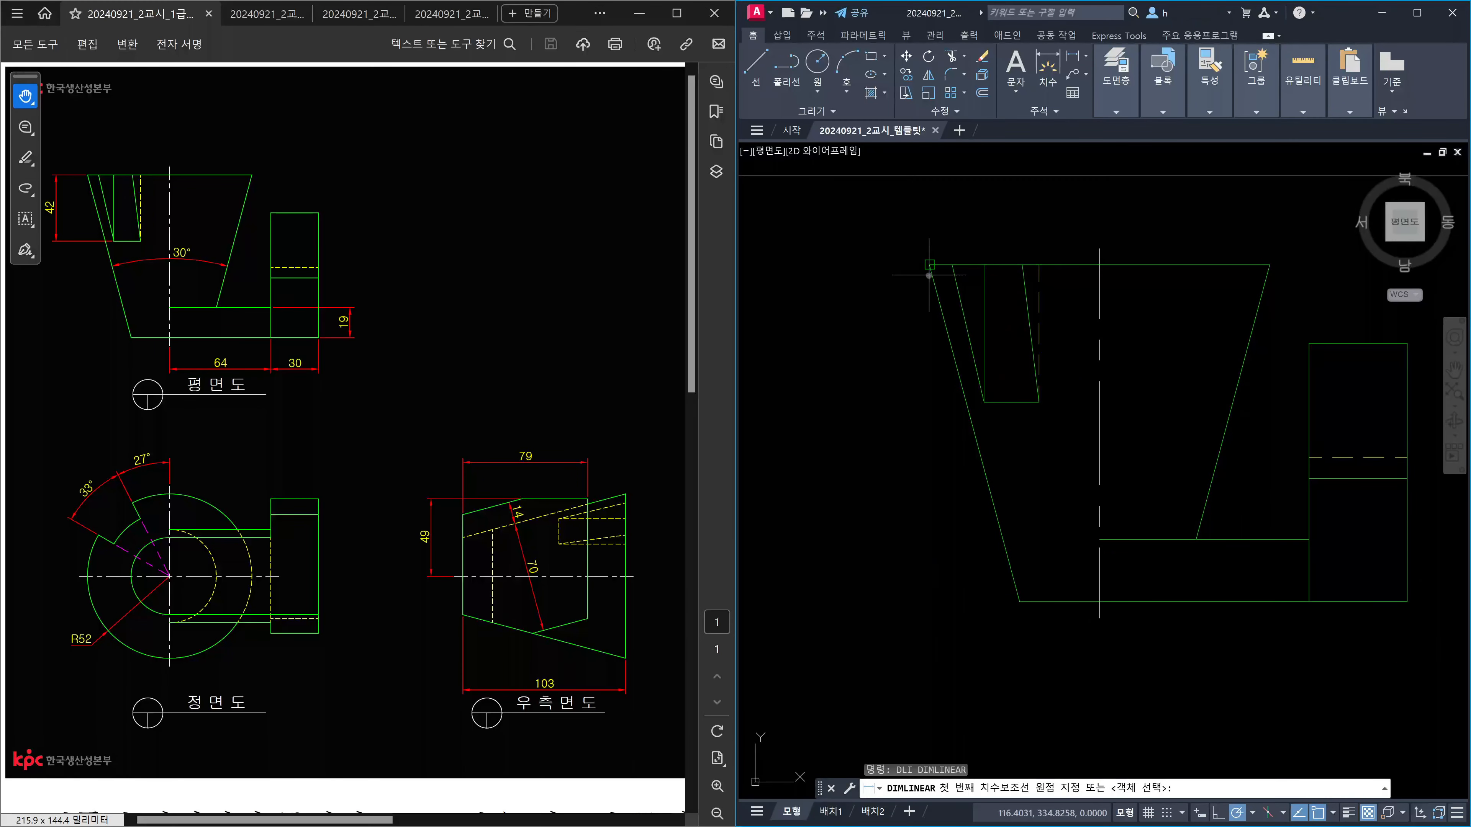
left_click(930, 264)
left_click(984, 402)
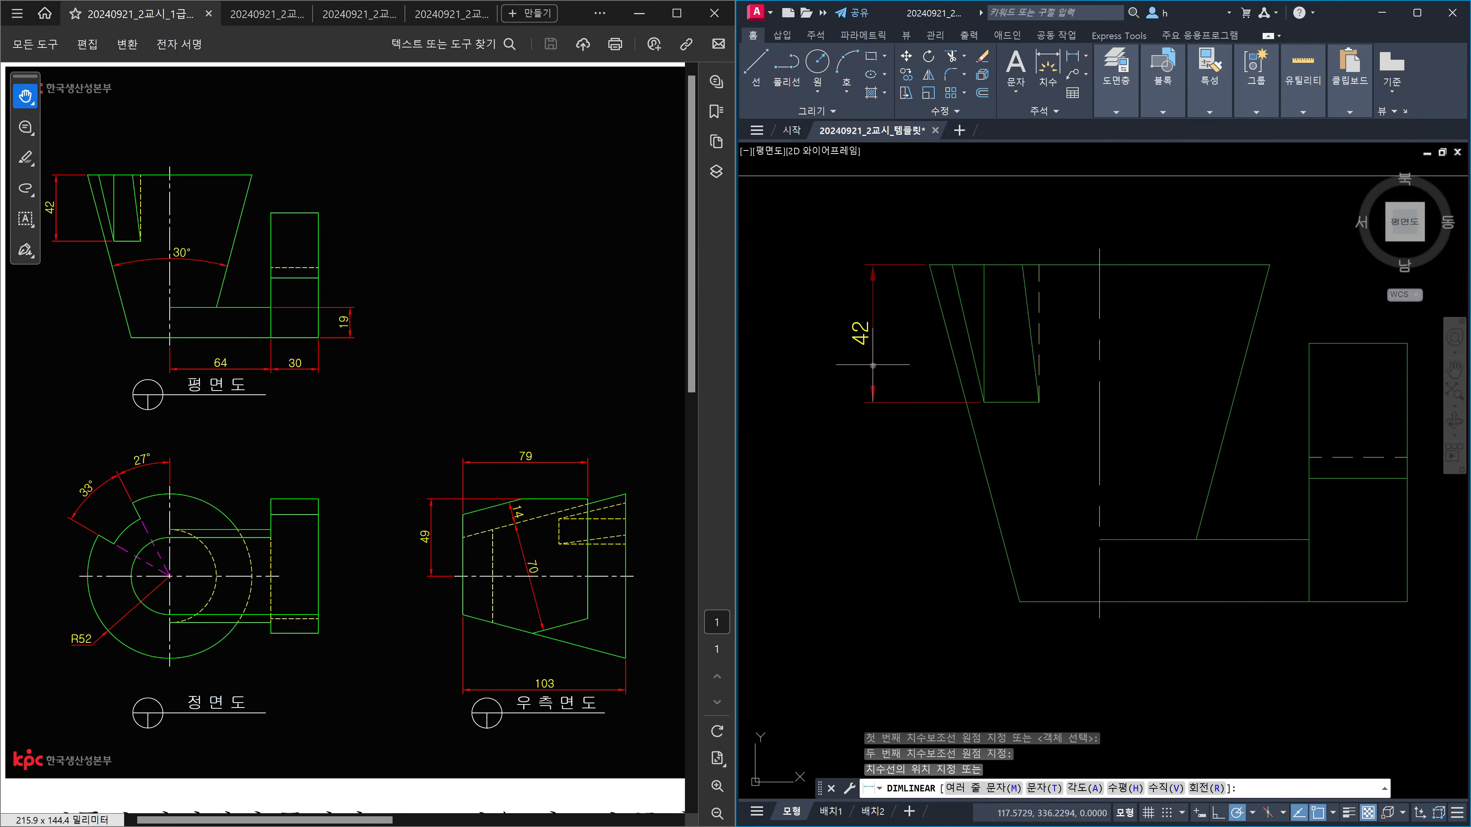
left_click(873, 365)
Step: Add a vertical linear dimension for the base thickness beside the rectangular block of the plan view
middle_click_drag(1092, 454, 1024, 426)
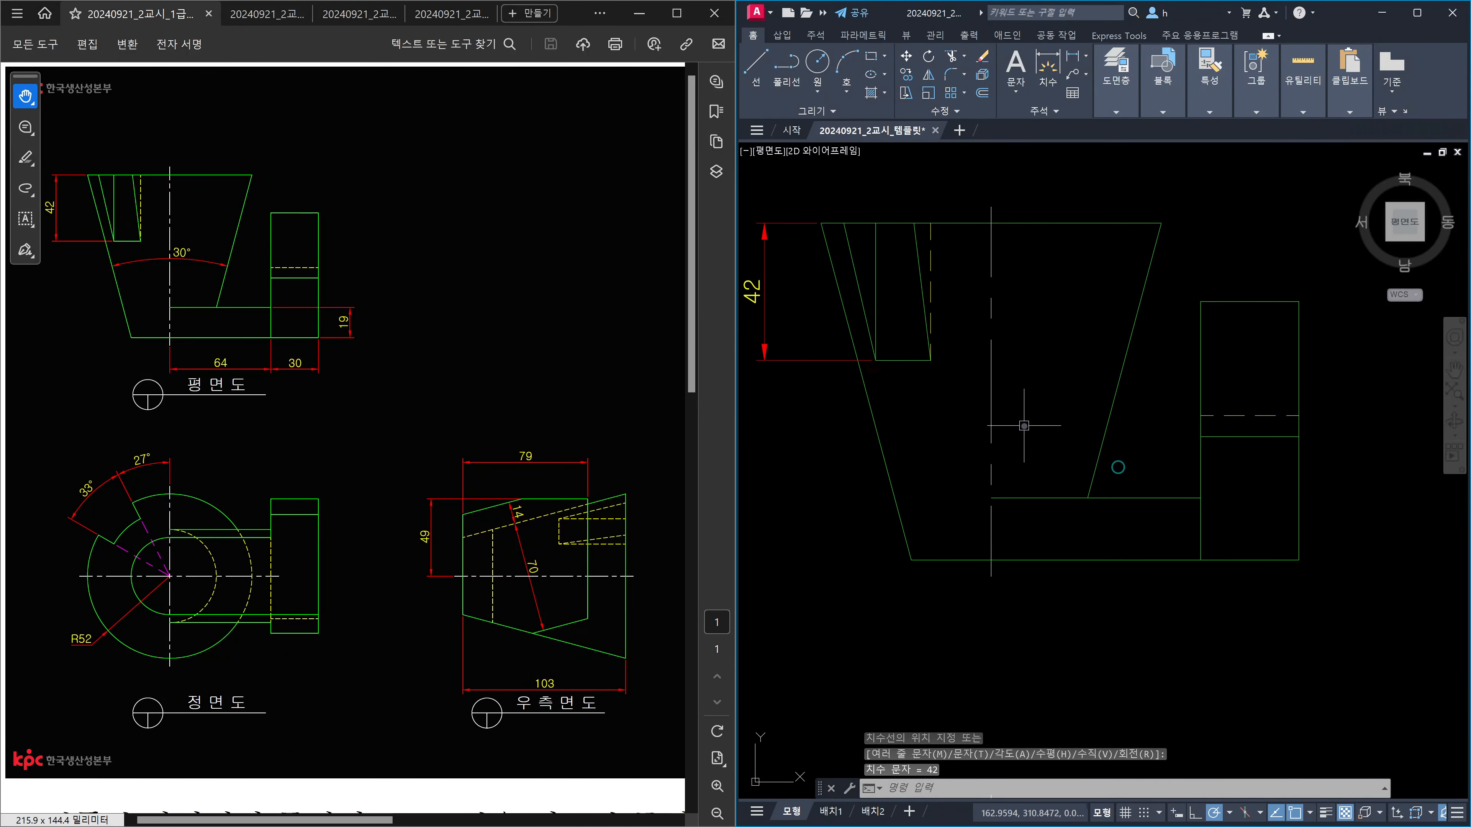
key("Return")
left_click(1298, 560)
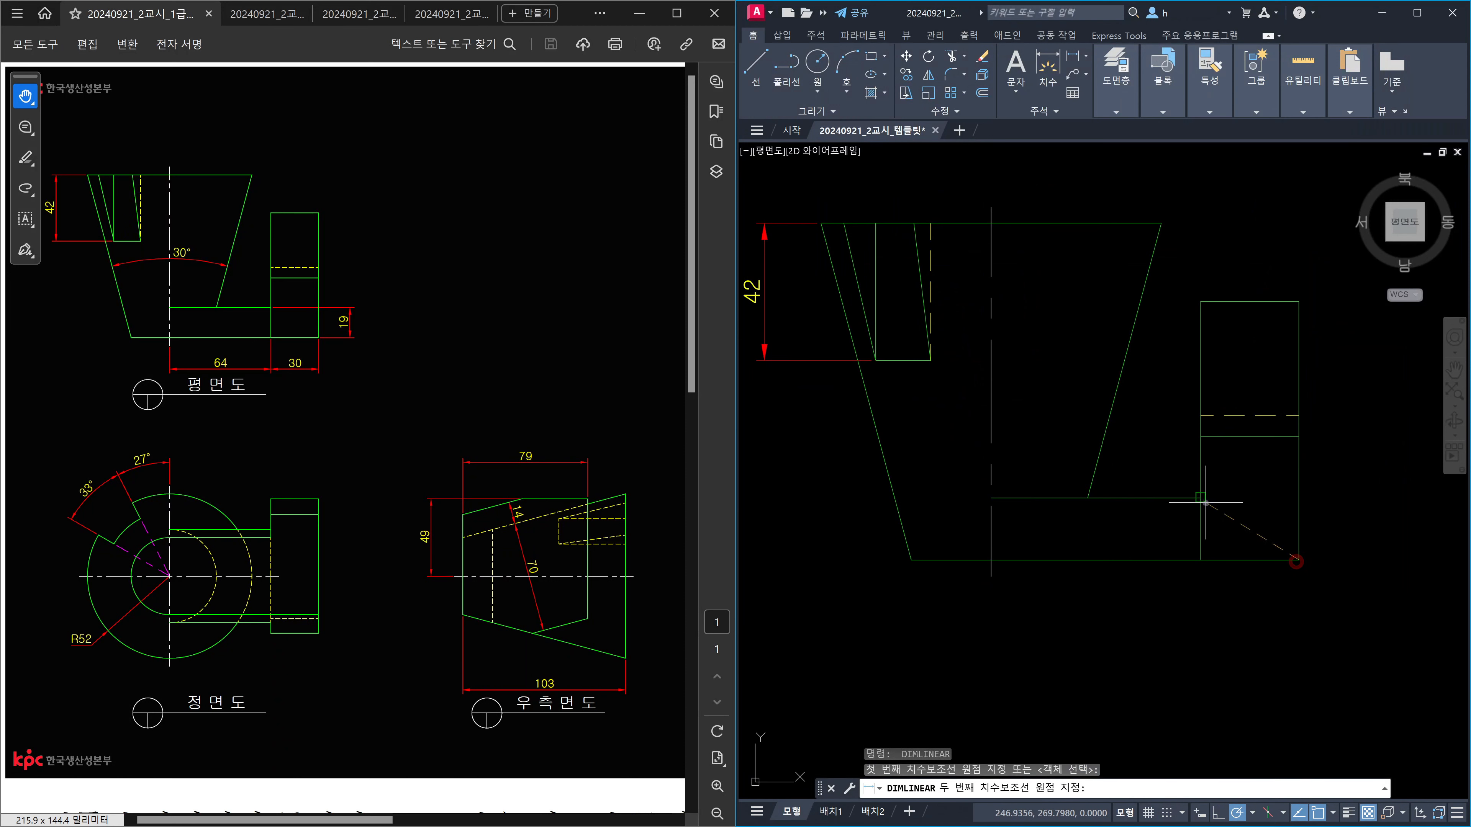
left_click(1201, 497)
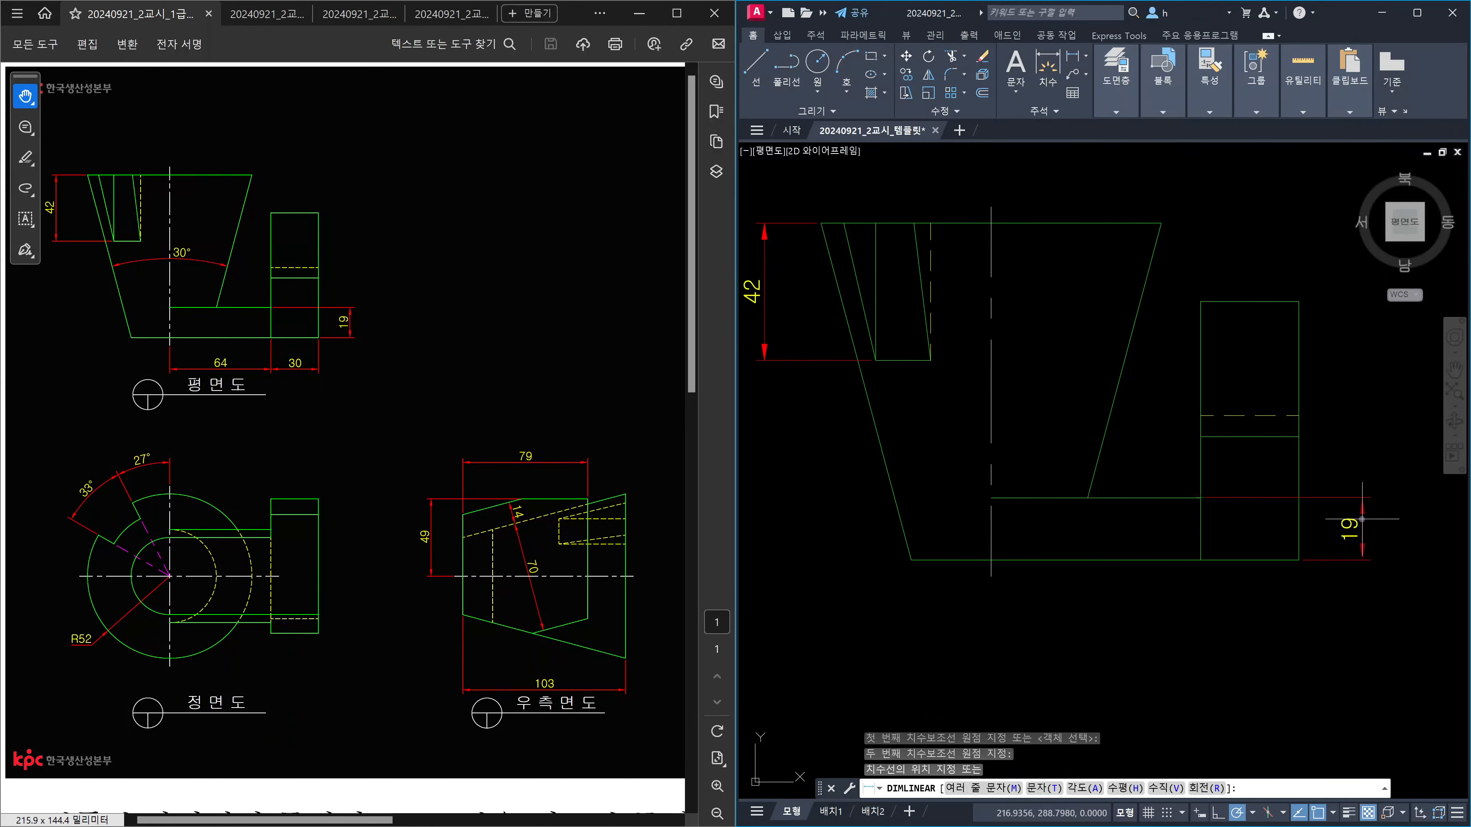
left_click(1362, 520)
Step: Dimension the rectangular block's width below the plan view and continue the dimension chain to the vertical centre line
key("Return")
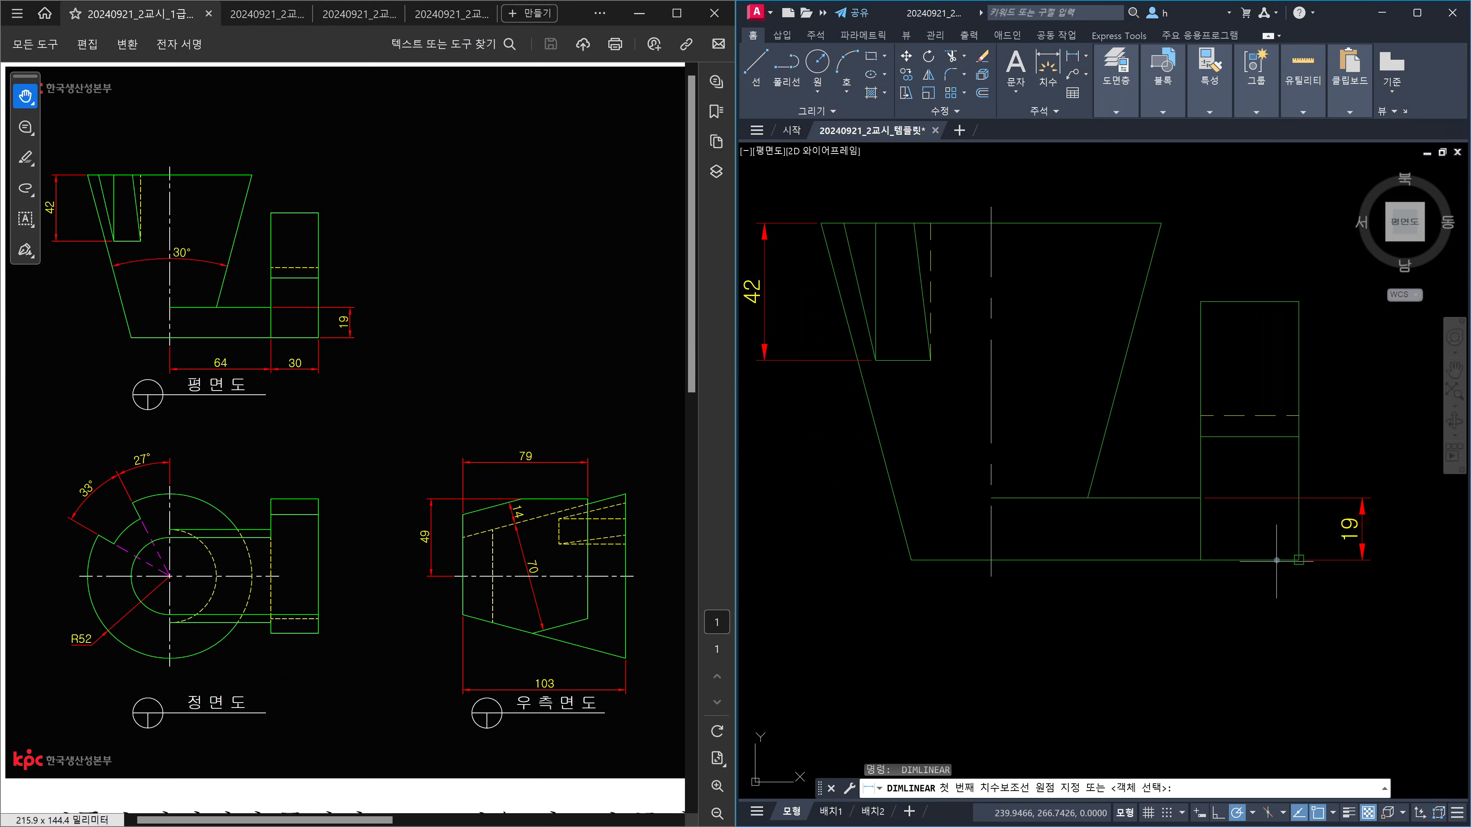
left_click(1298, 559)
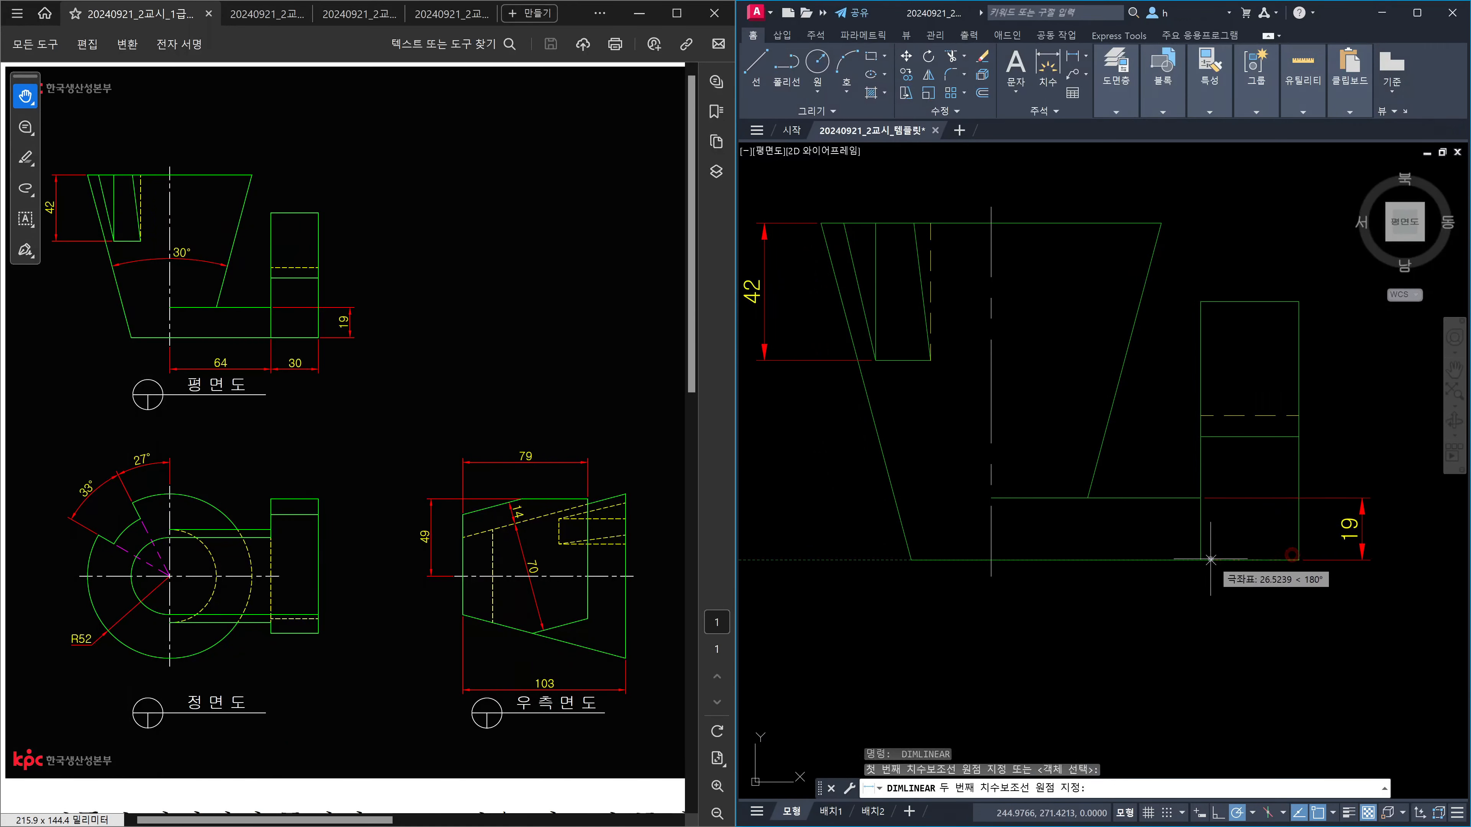
left_click(1200, 560)
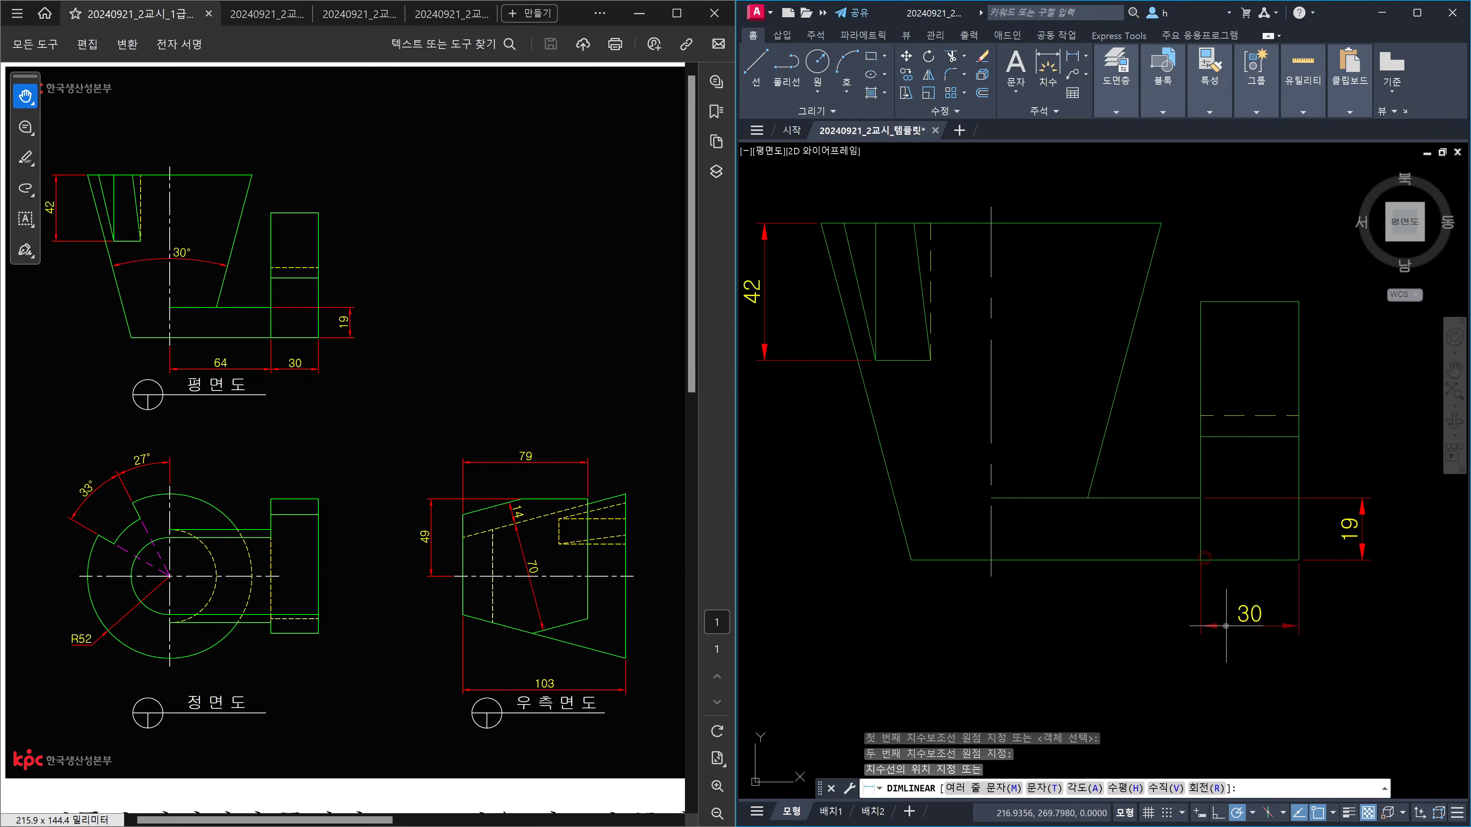
left_click(1225, 624)
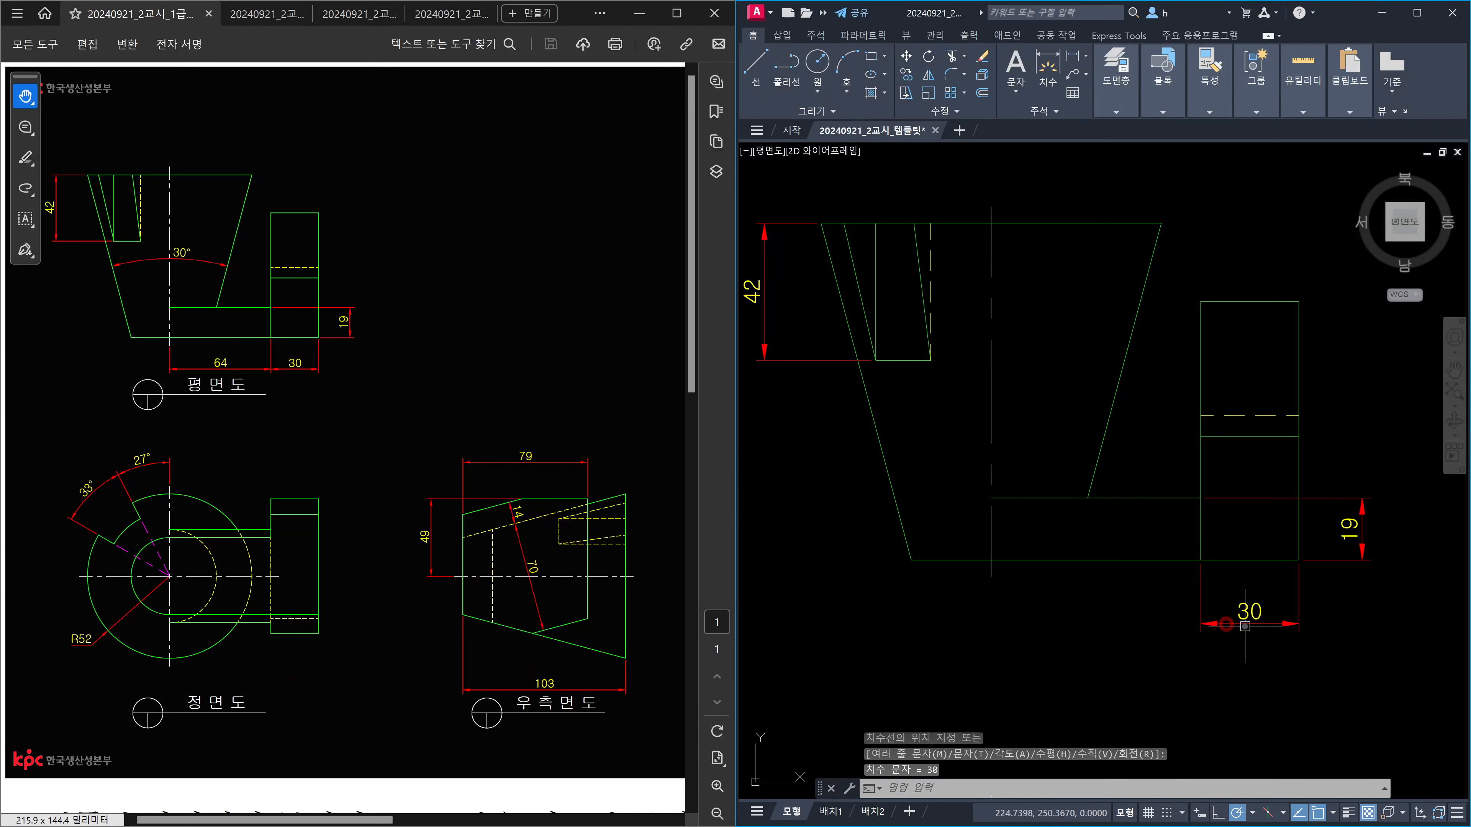
type("dco")
key("Return")
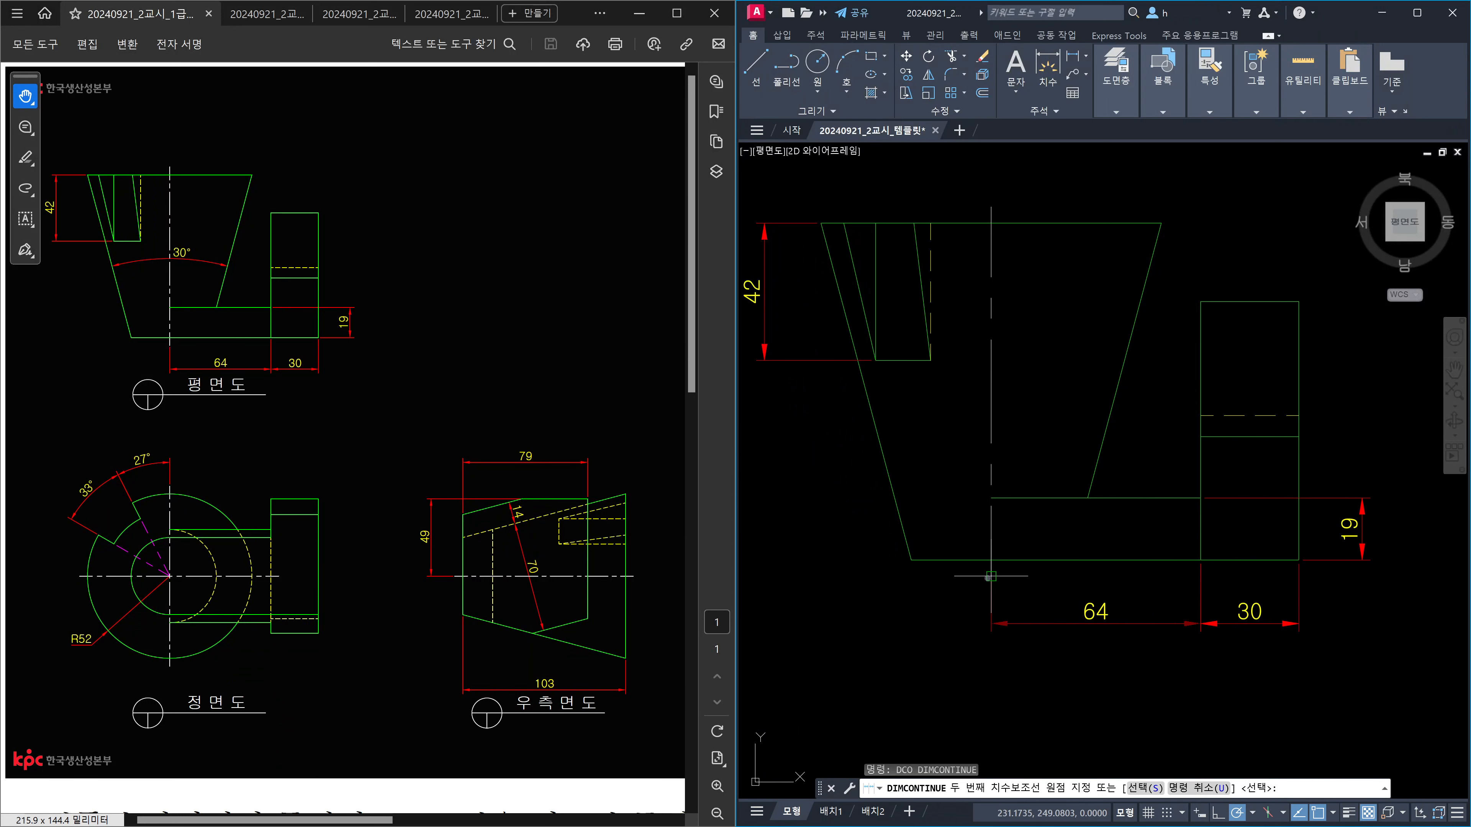
left_click(990, 578)
key("Escape")
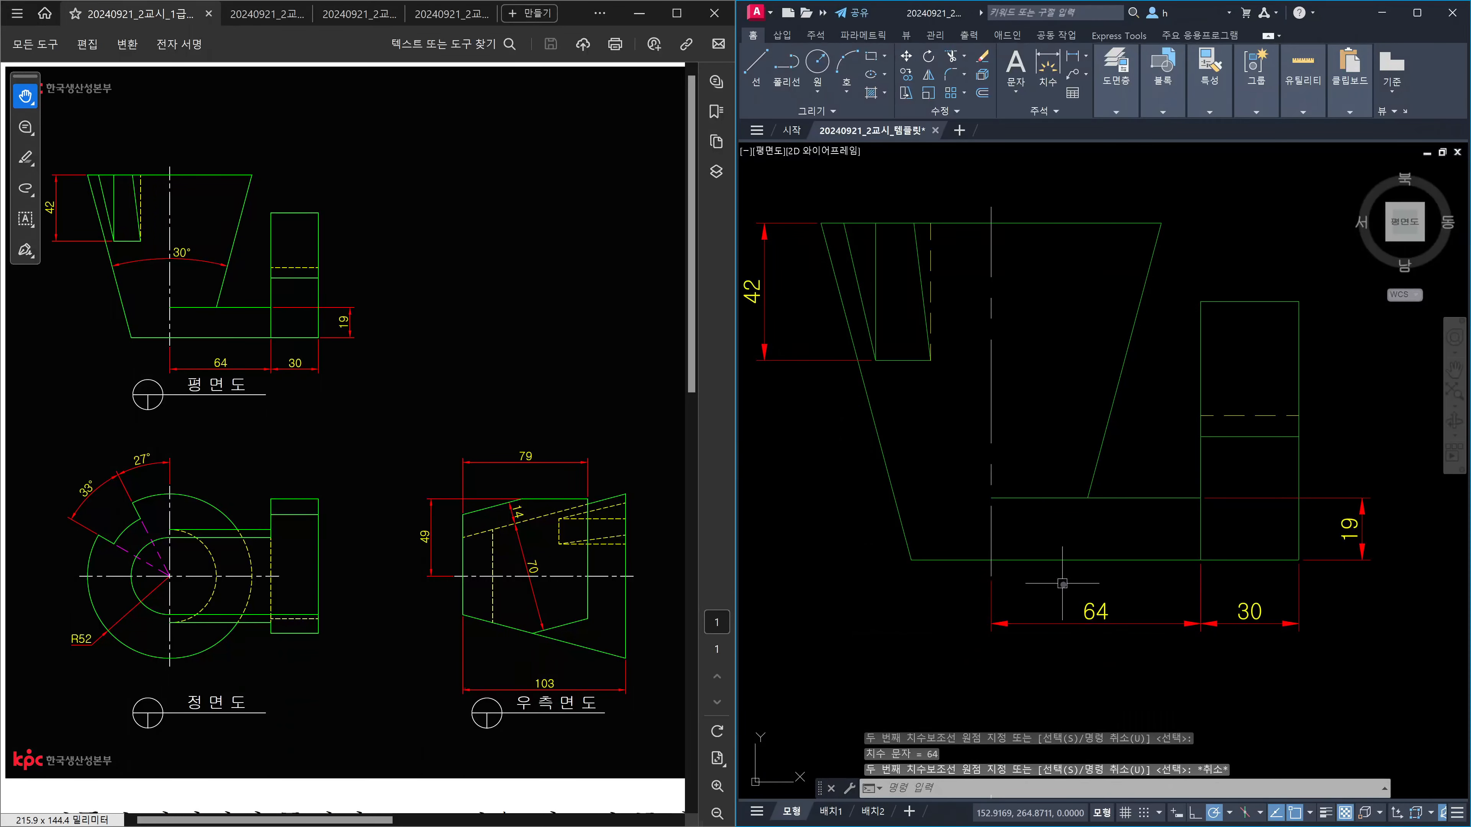
type("dan")
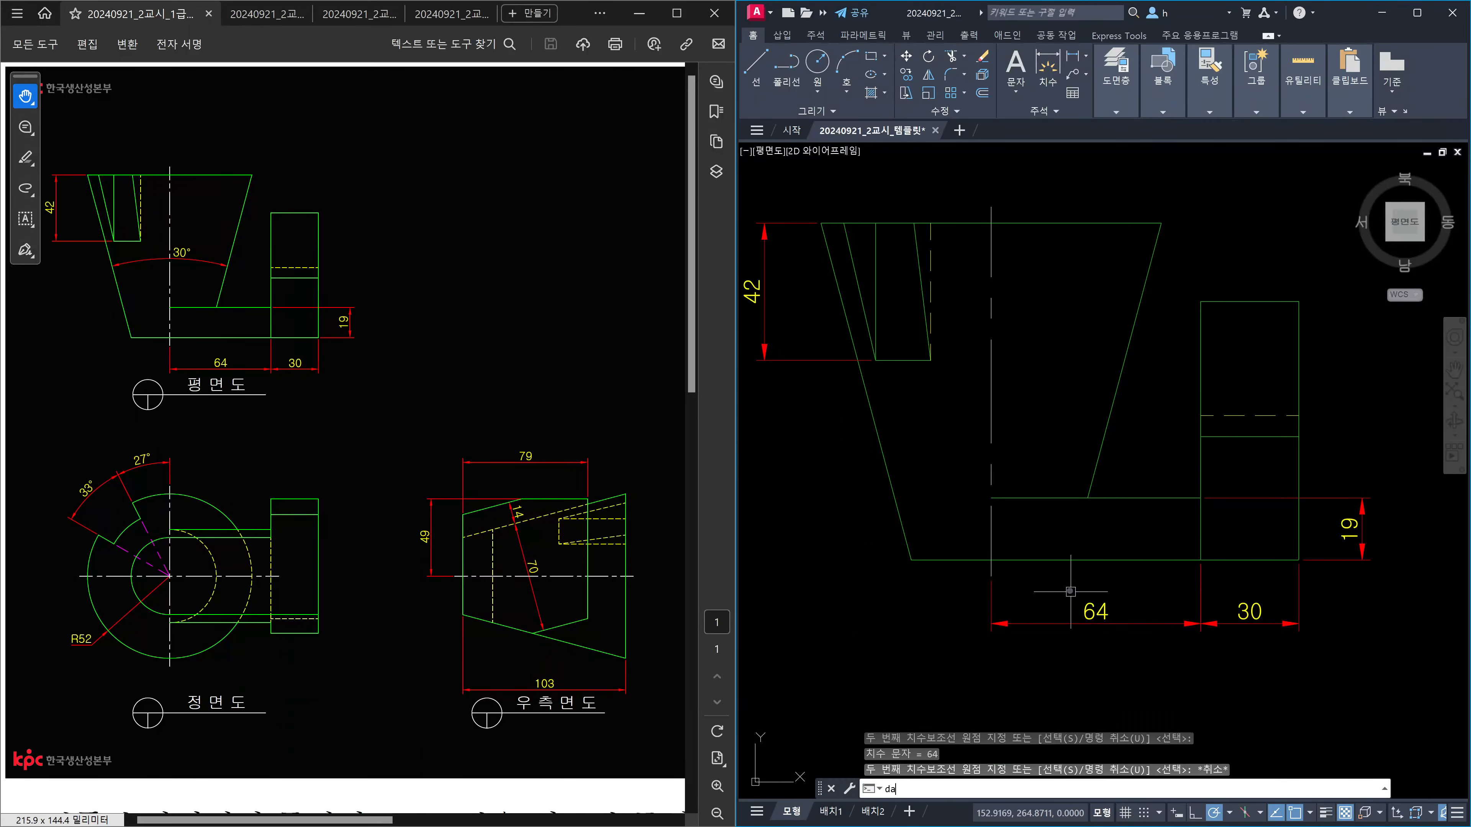
key("Return")
left_click(874, 424)
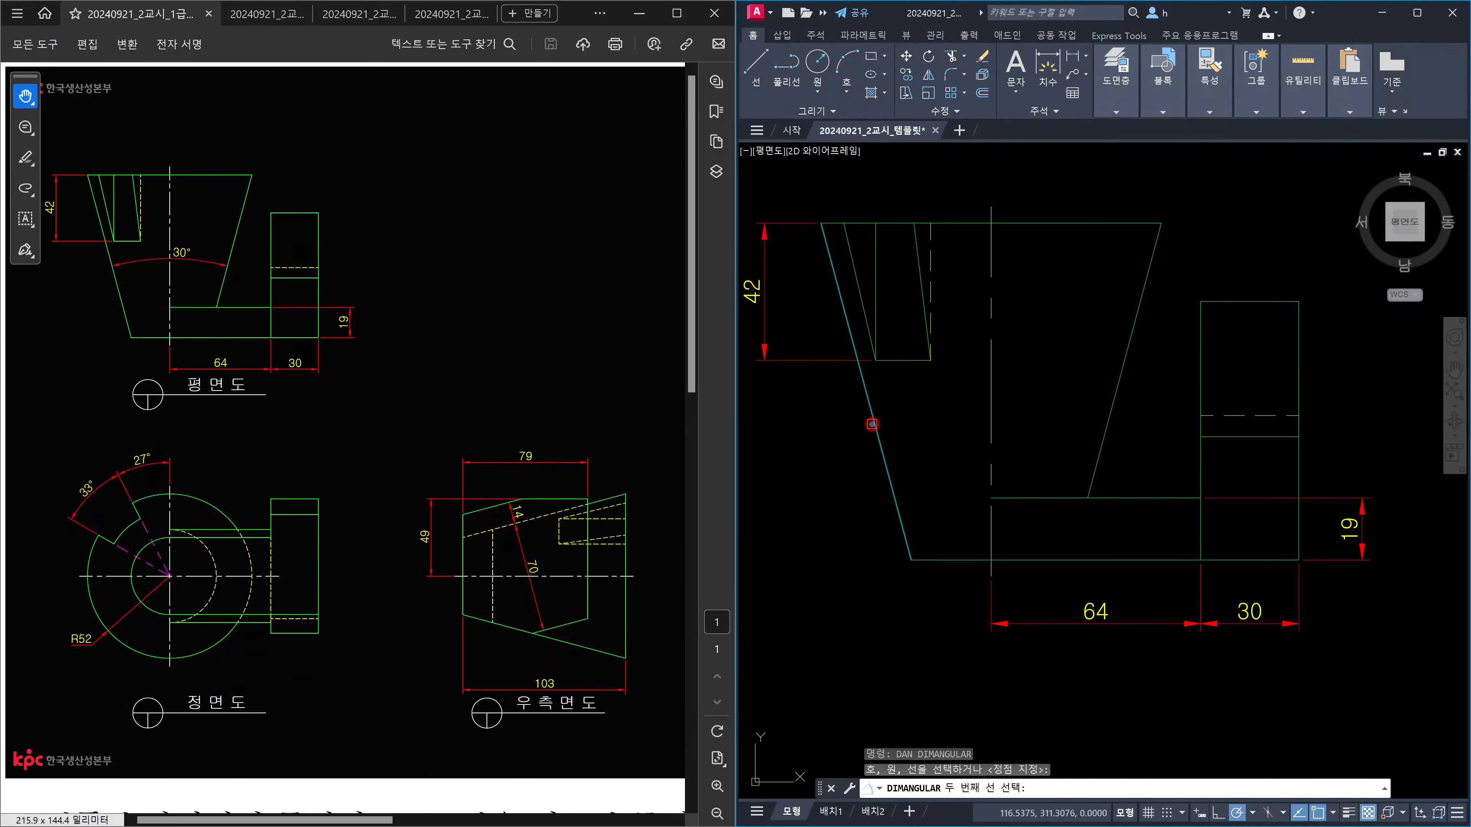
left_click(1104, 433)
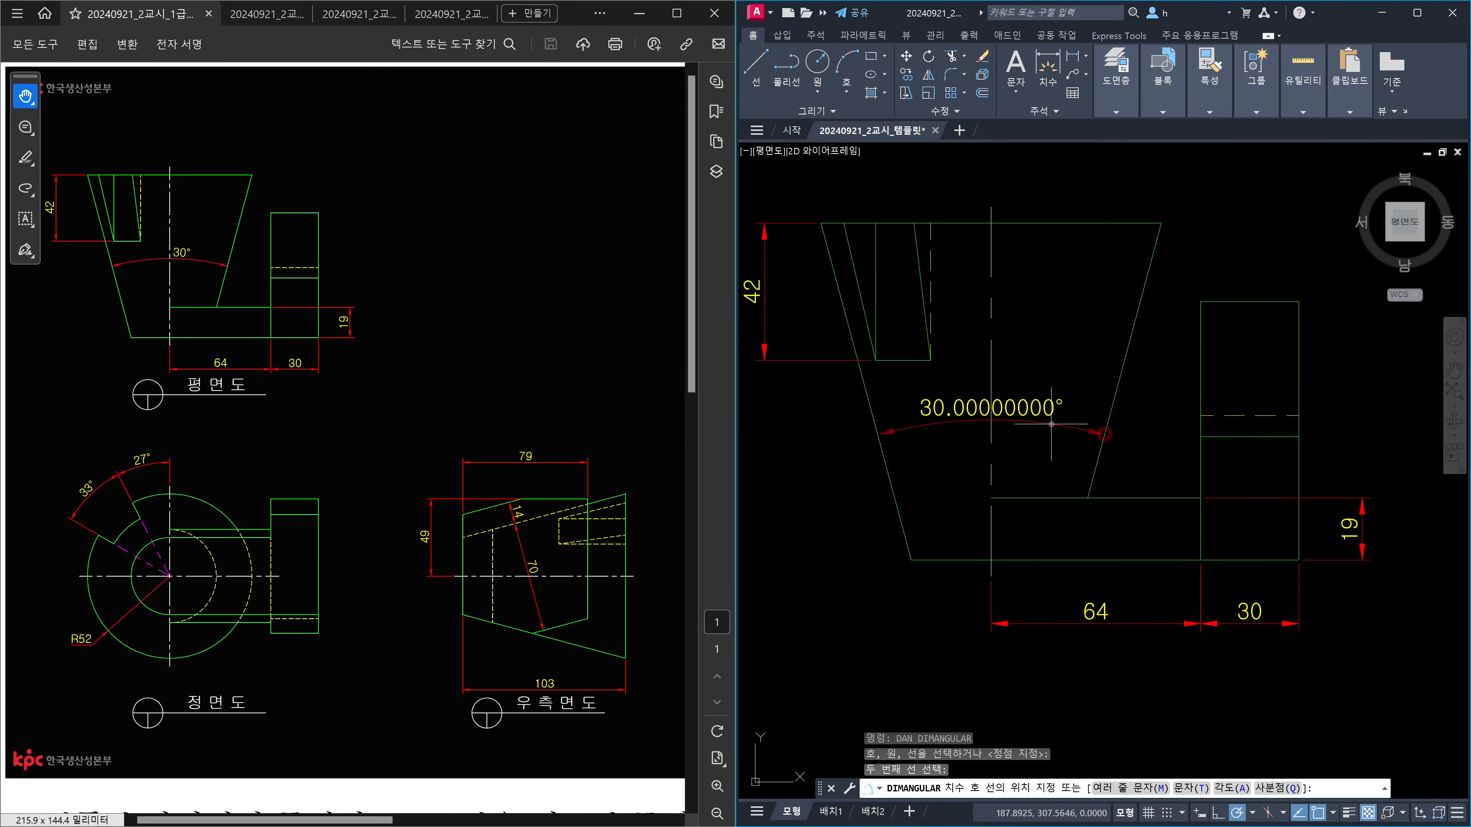
key("Escape")
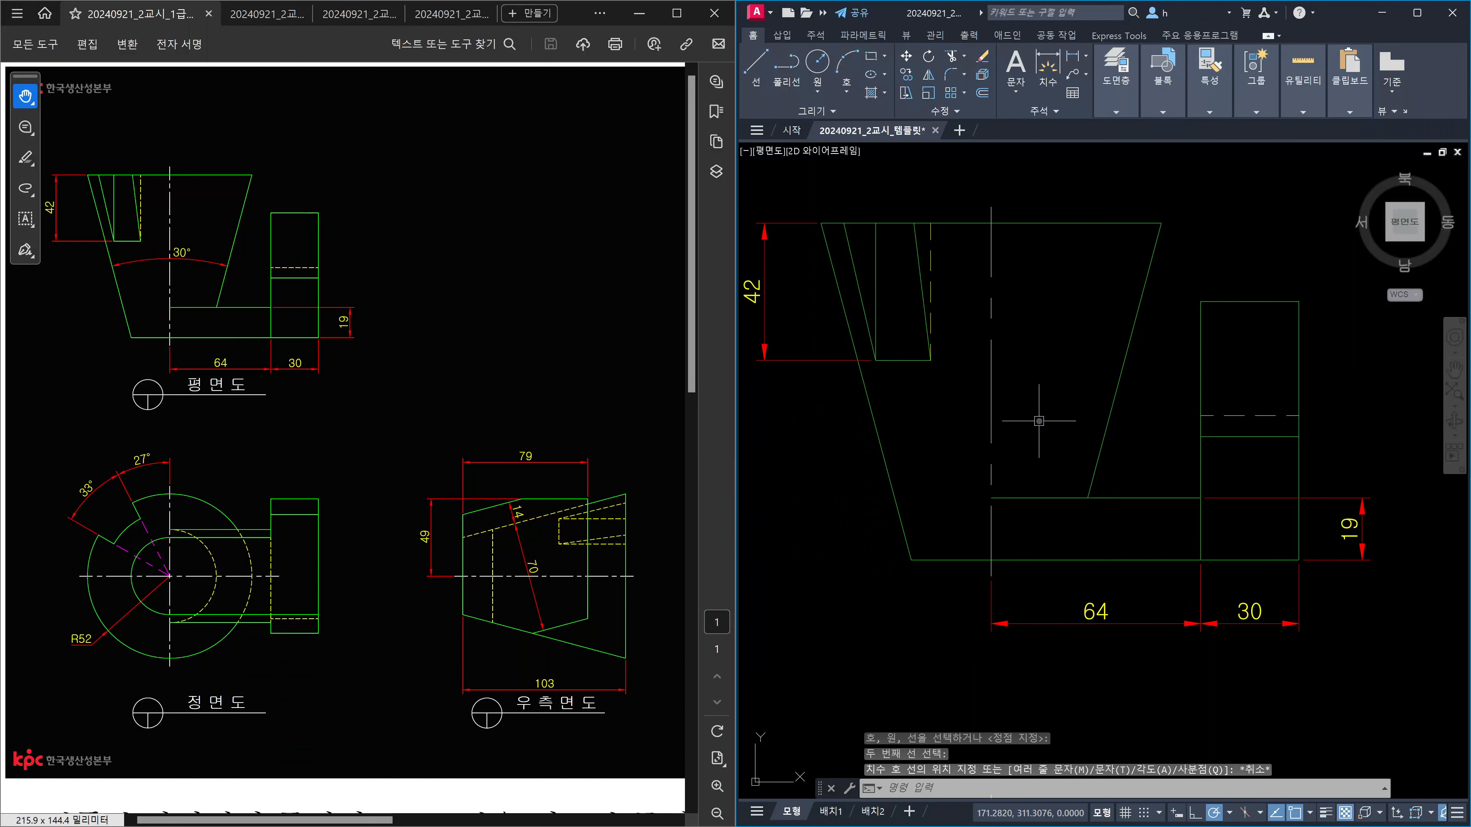
type("dan")
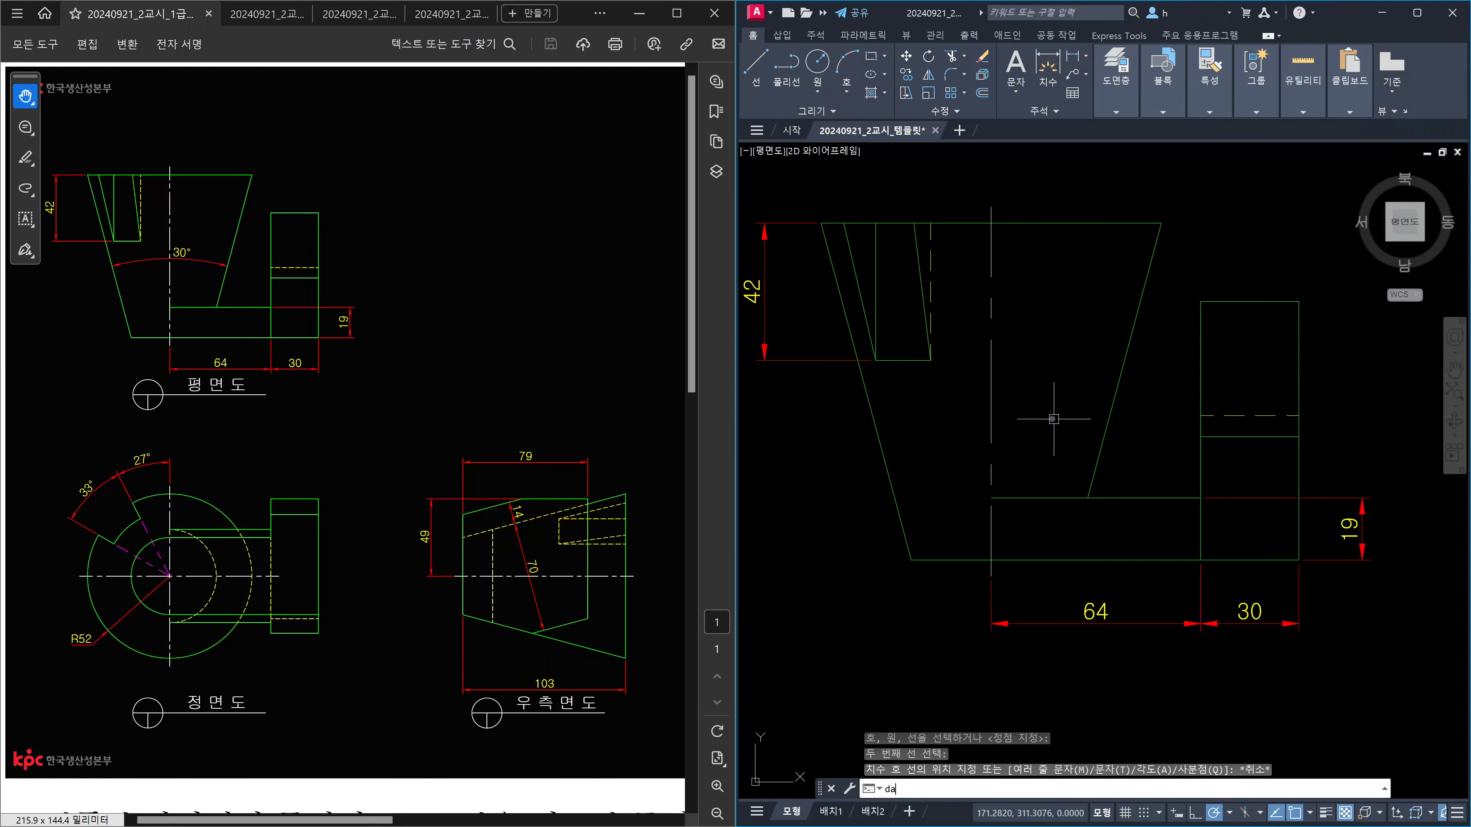
key("Return")
left_click(1103, 429)
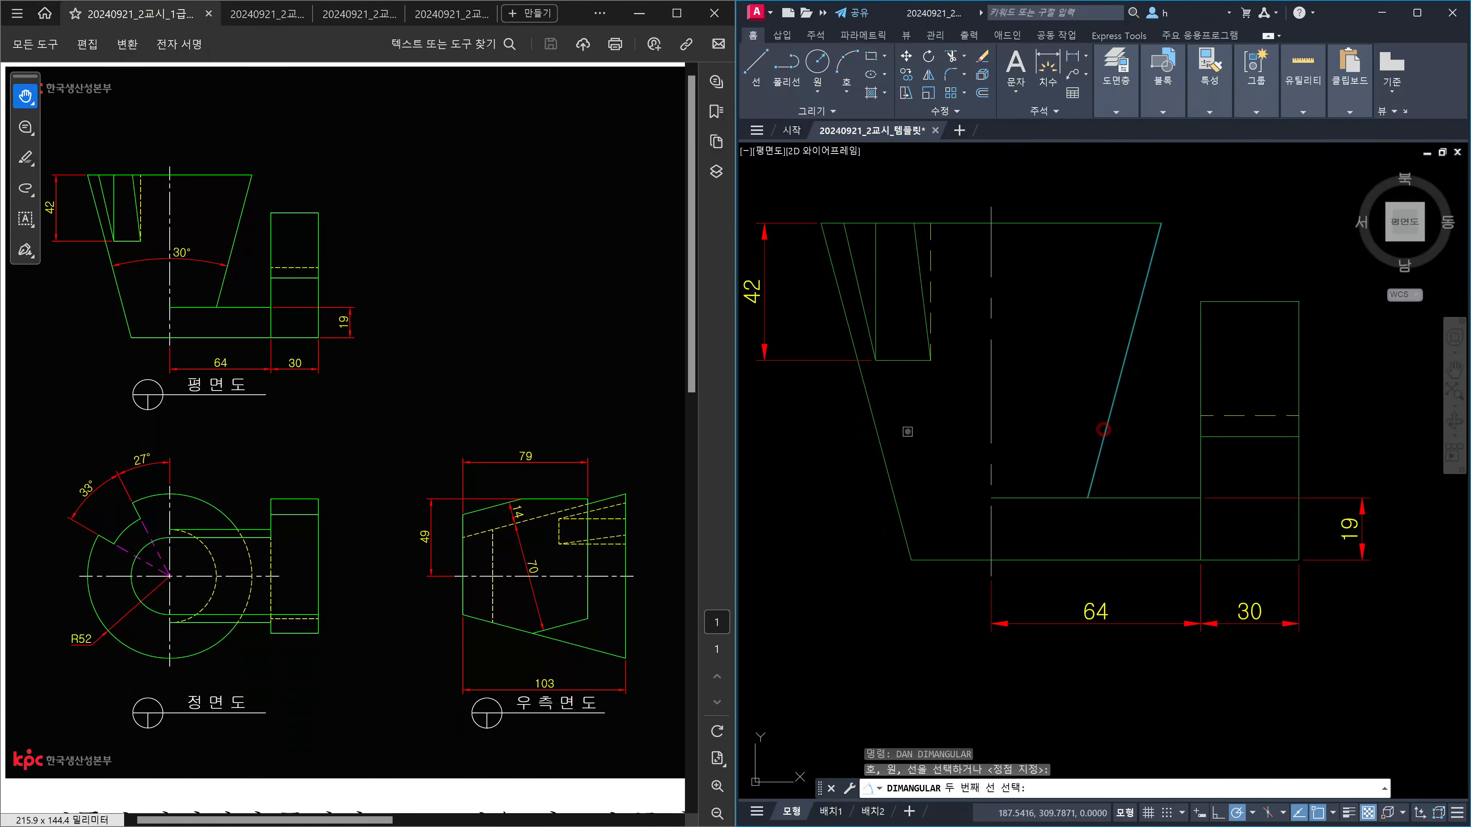
left_click(884, 458)
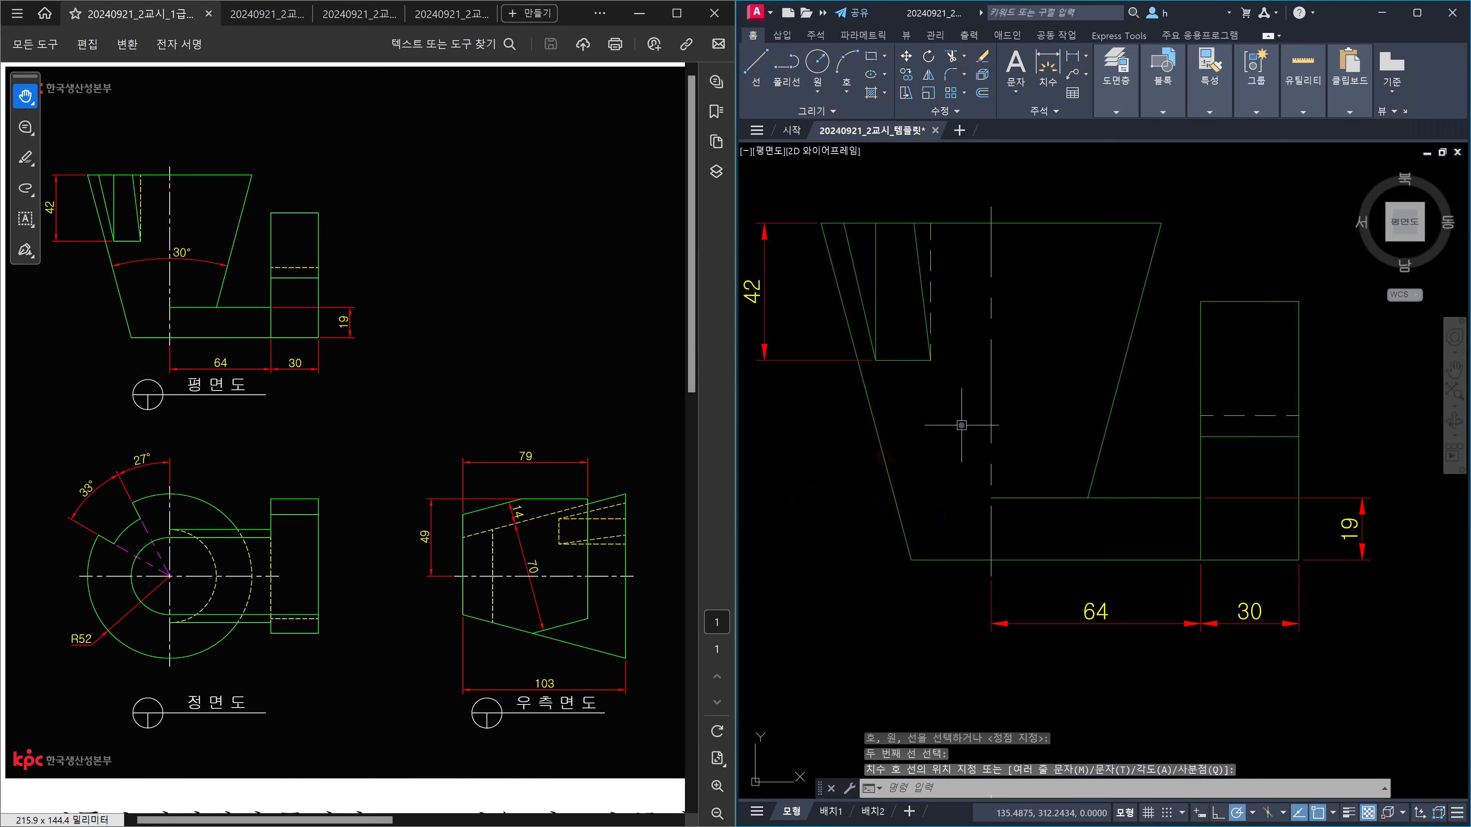
key("Escape")
key("Return")
left_click(1101, 442)
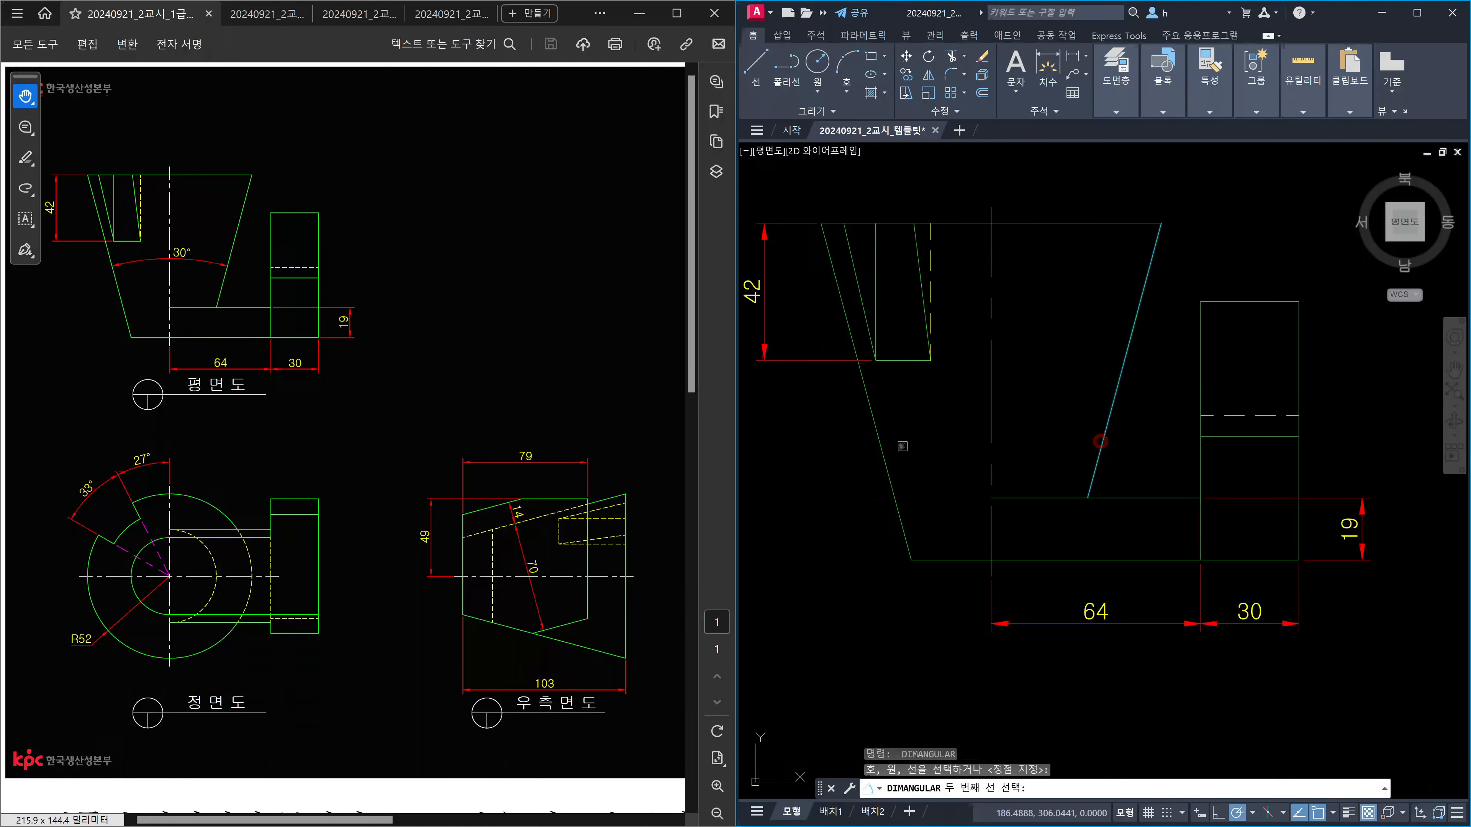
left_click(881, 453)
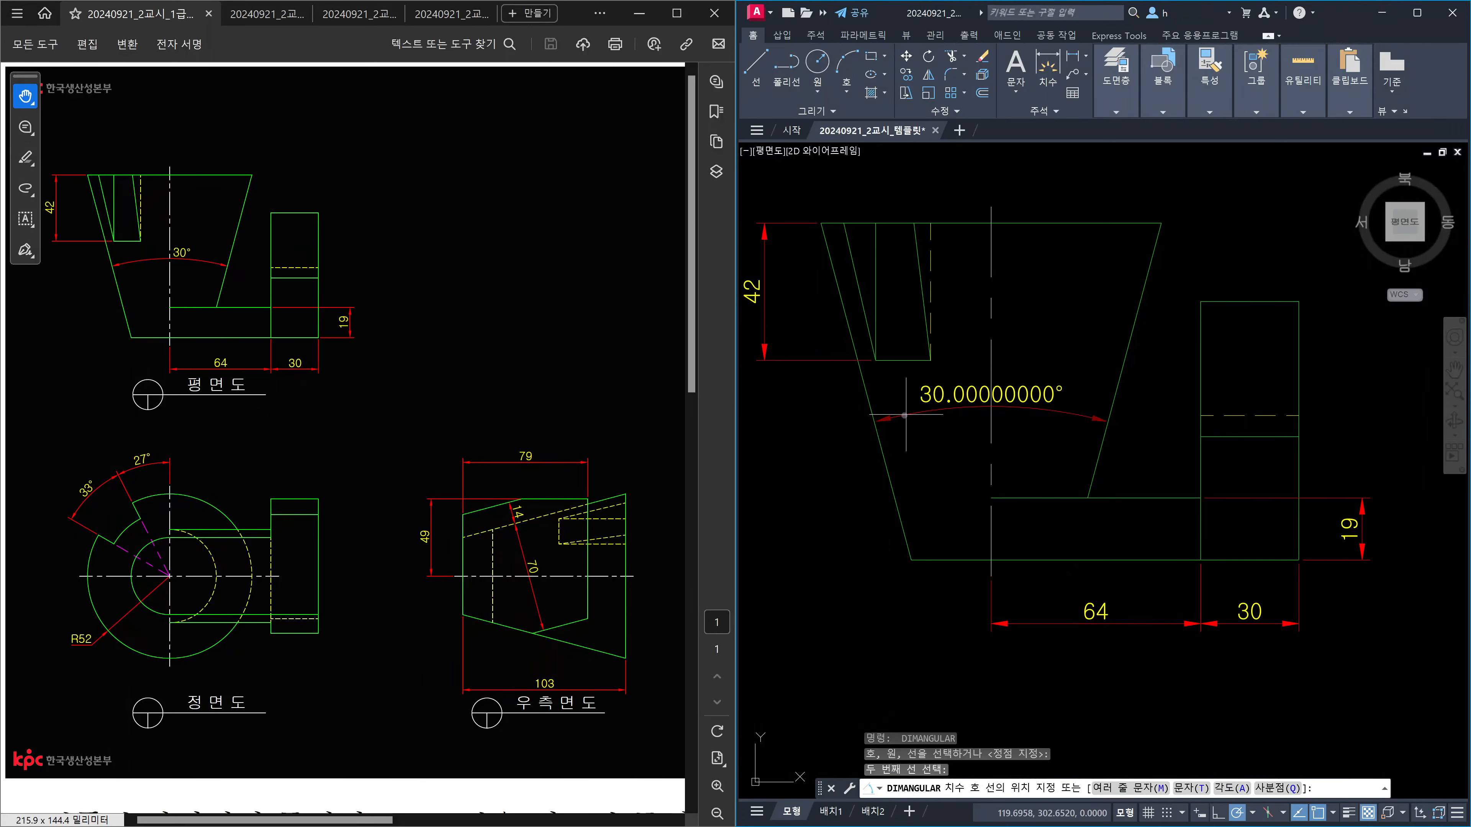
key("Escape")
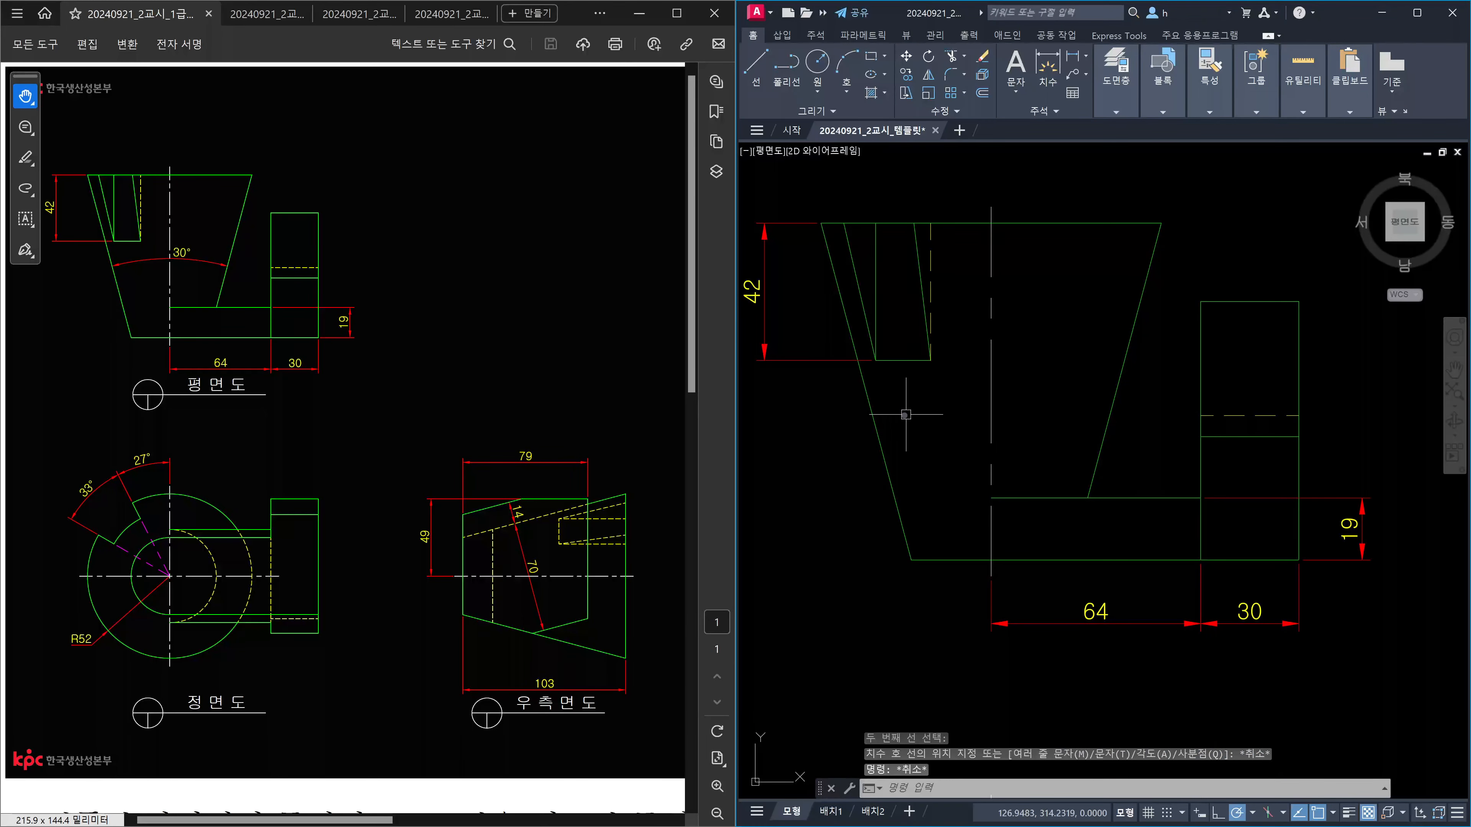
Step: Modify the ISO-25 dimension style so angular dimensions suppress trailing zeros (후행) instead of leading zeros (선행)
type("d")
key("Return")
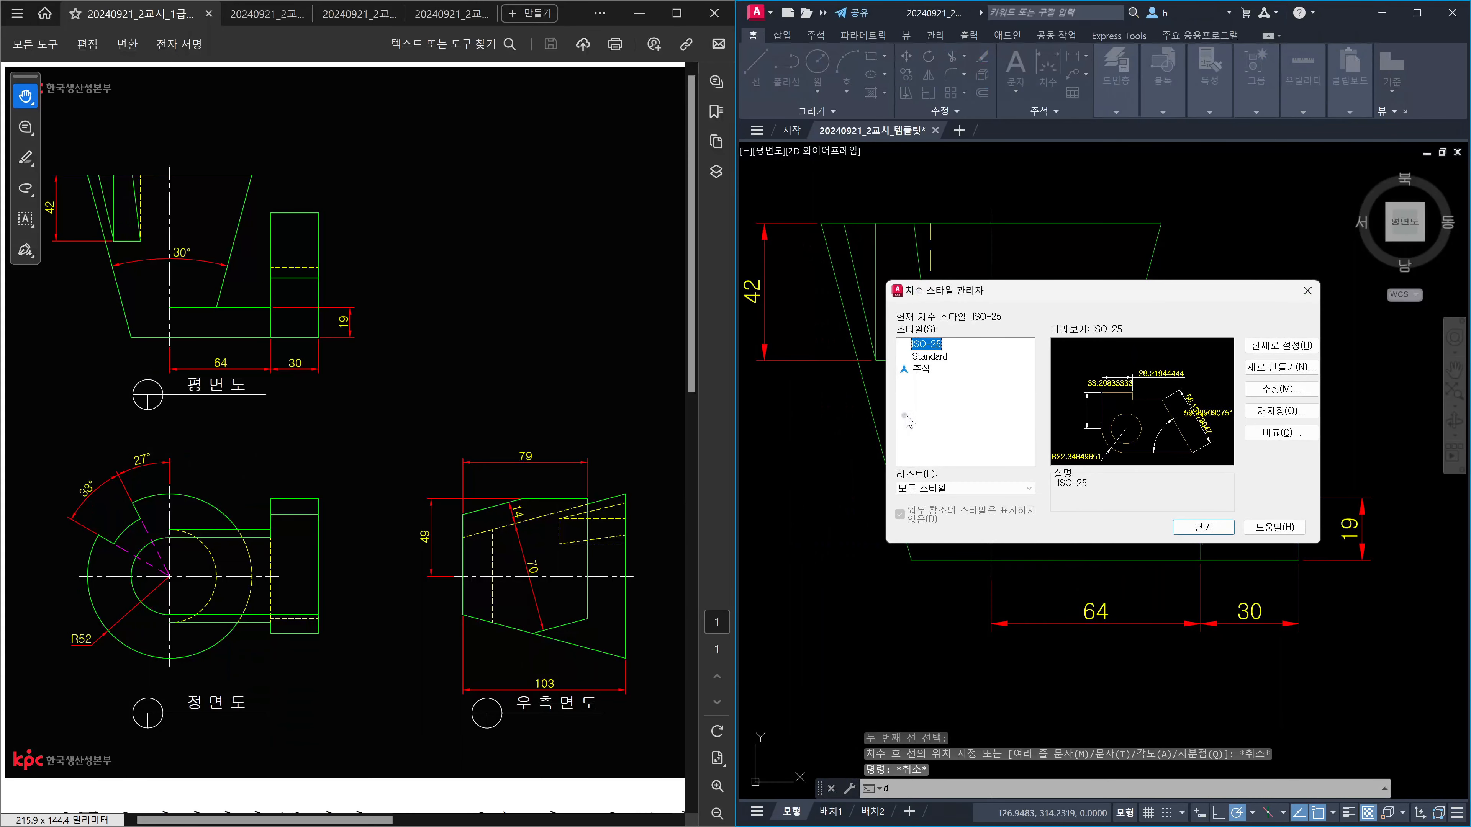
left_click(1275, 396)
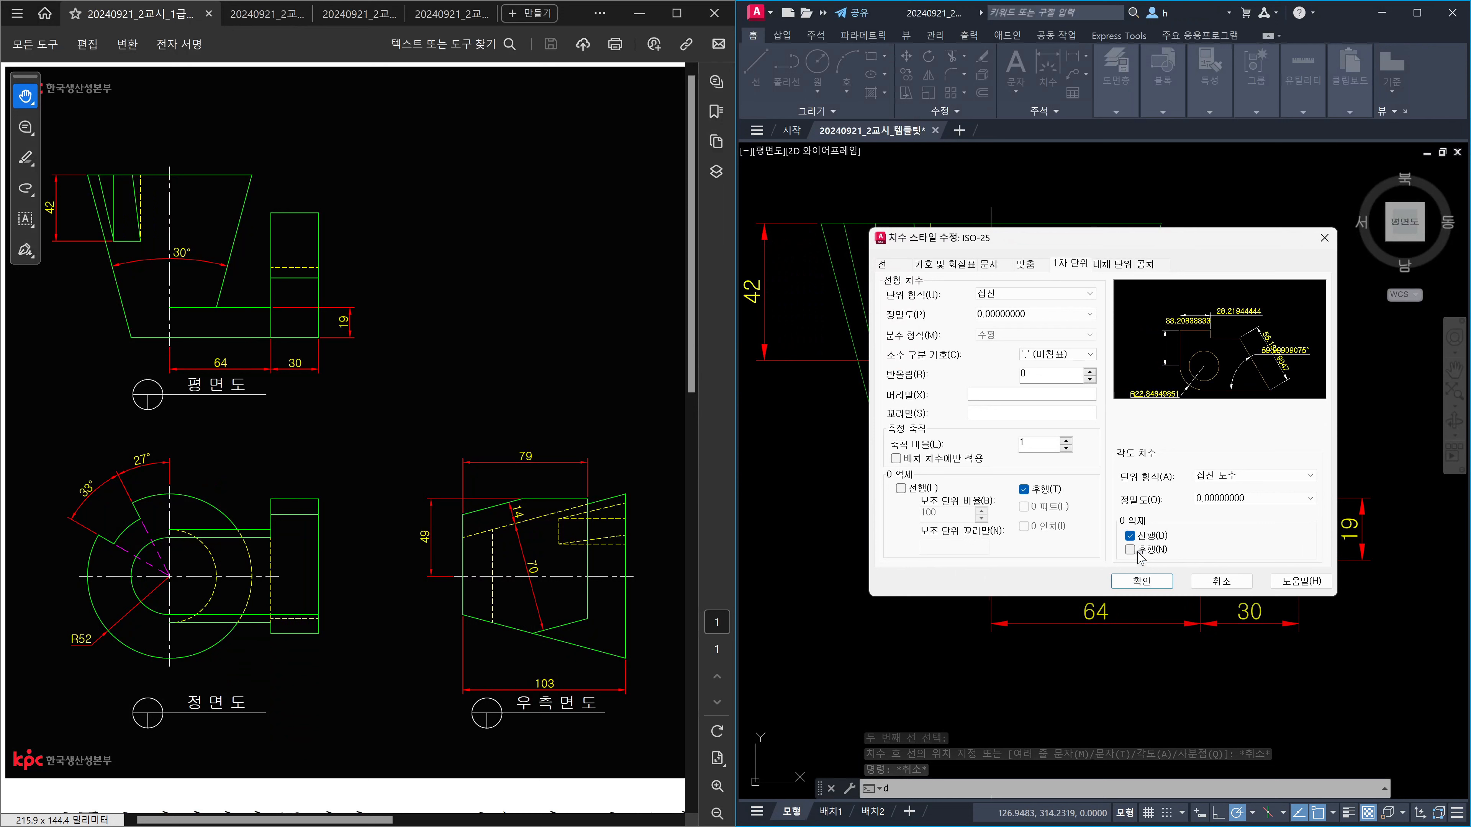
left_click(1130, 536)
left_click(1130, 549)
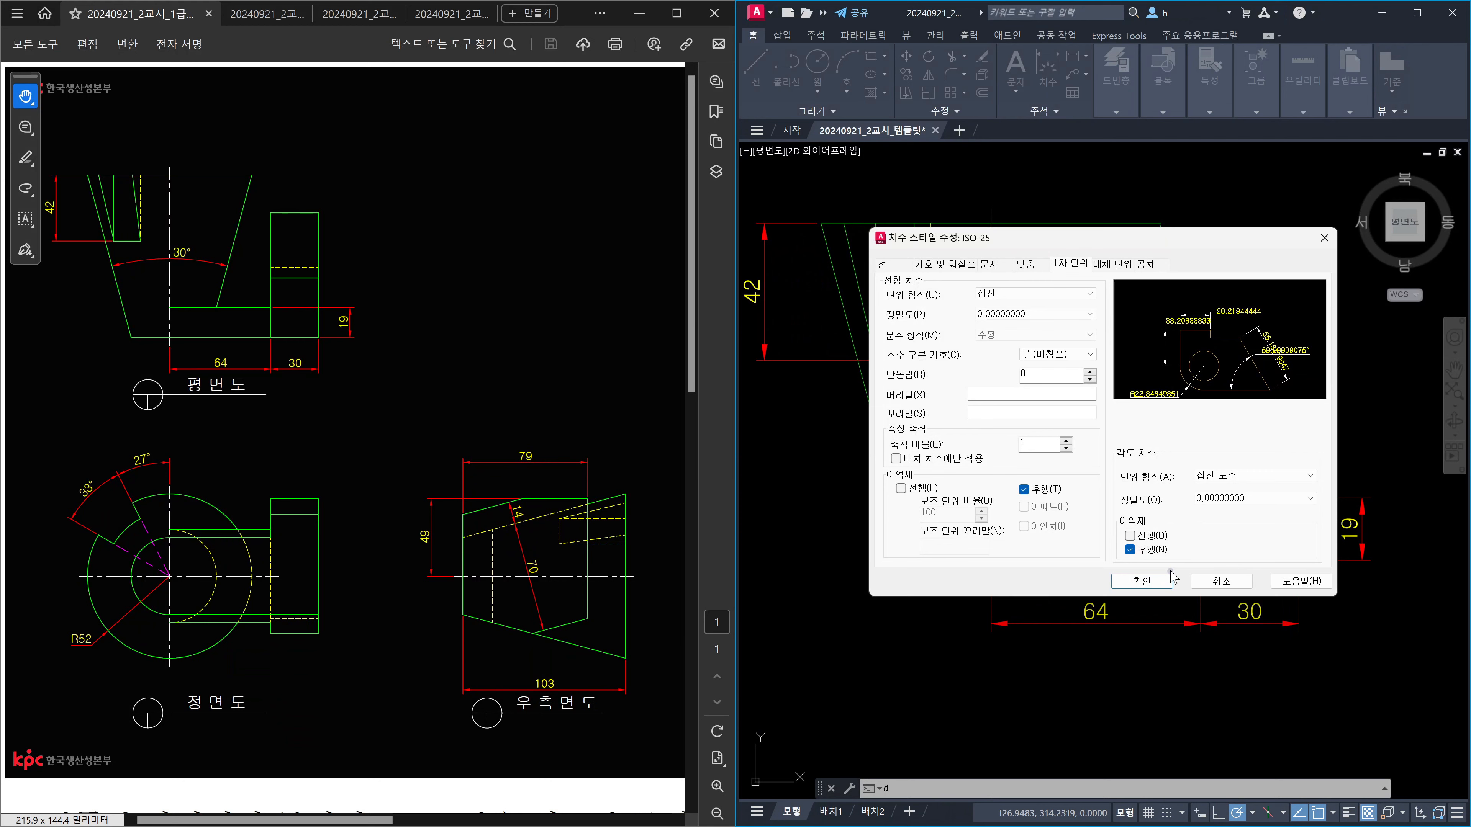
left_click(1156, 582)
left_click(1196, 528)
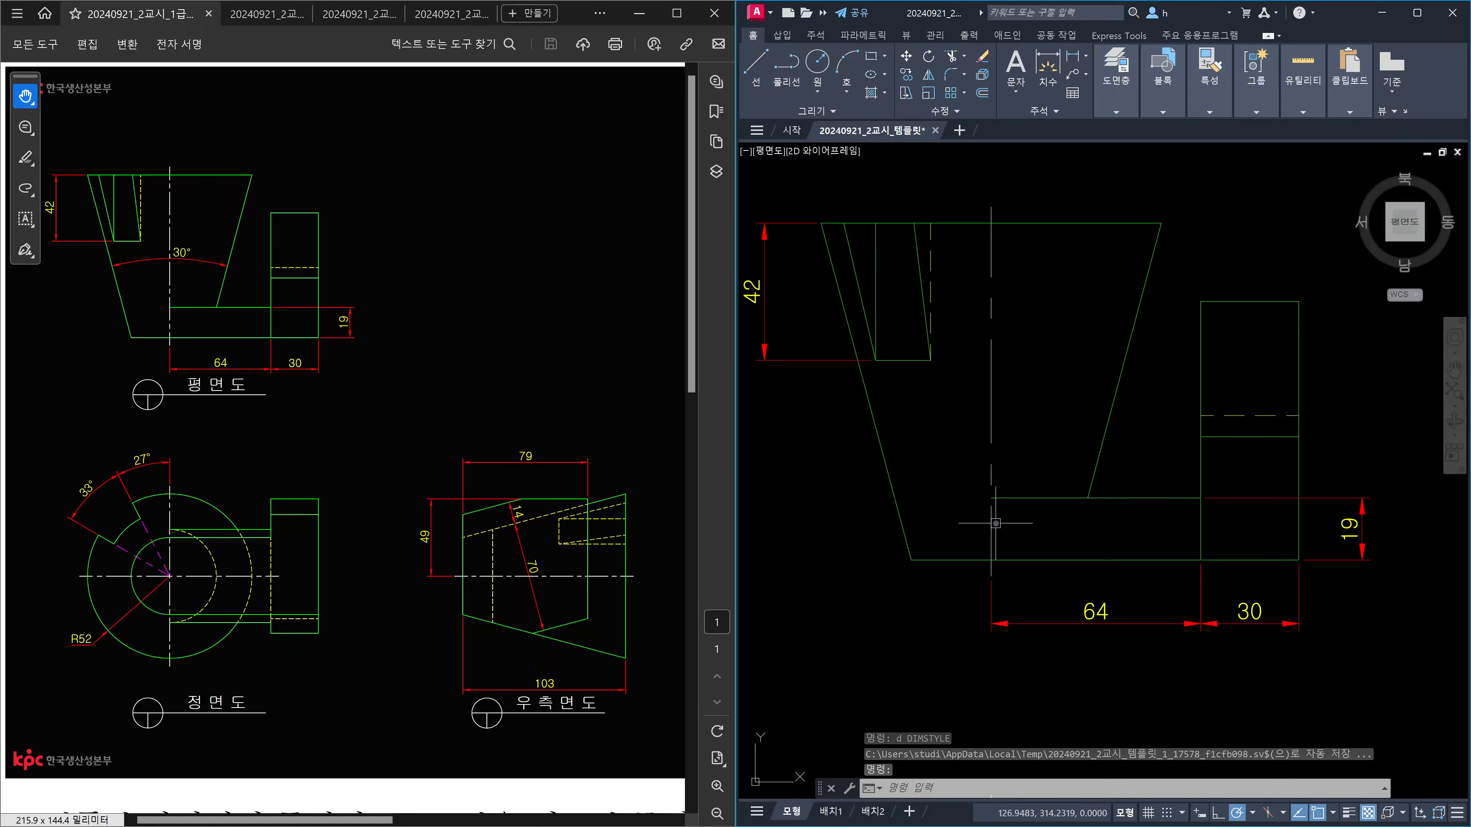
Step: Add an angular dimension between the two slanted edges of the plan view, placing its arc across the centre line
type("dan")
key("Return")
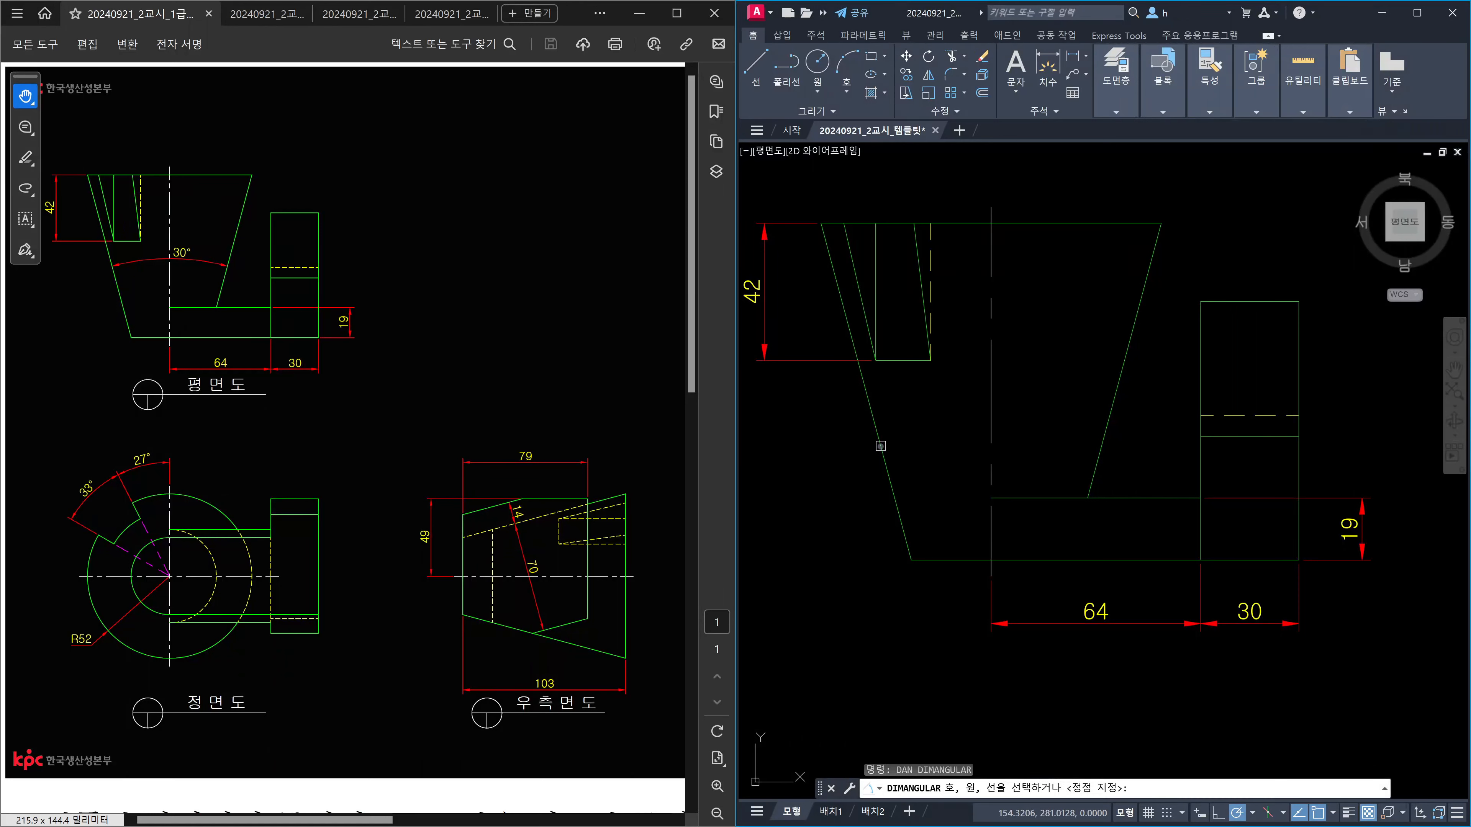
left_click(880, 446)
left_click(1101, 447)
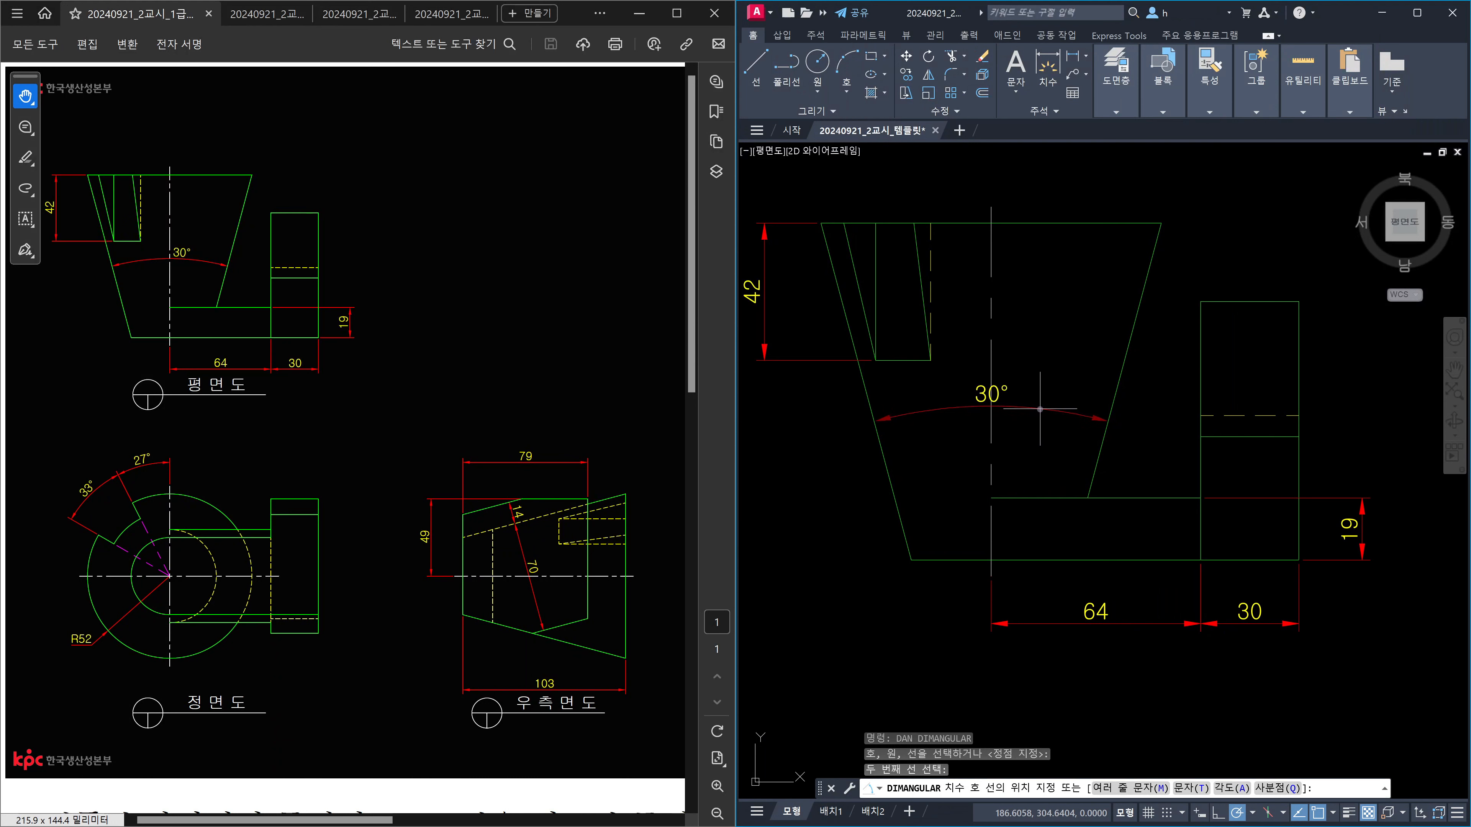
left_click(1040, 406)
key("Escape")
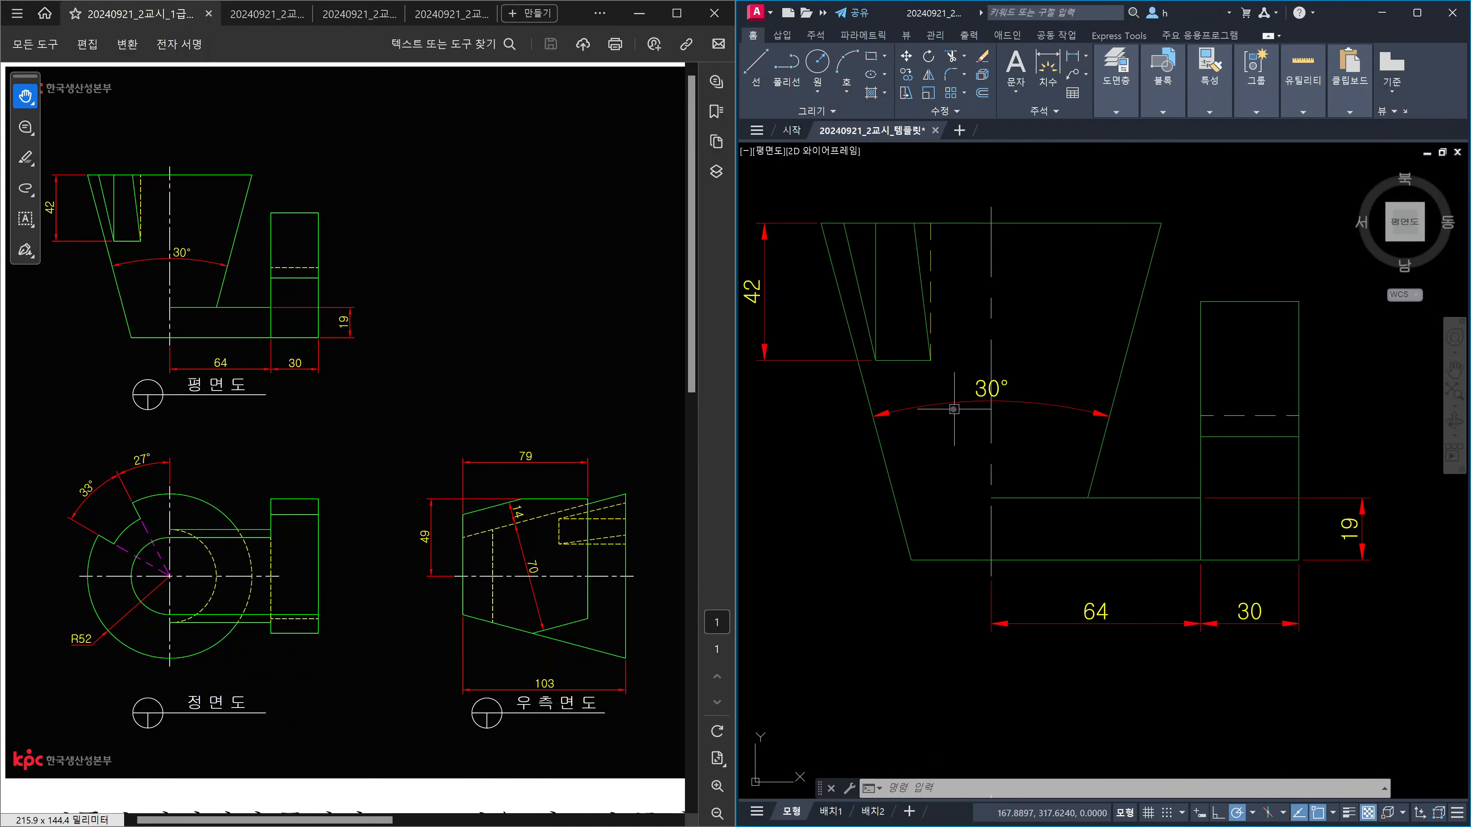
Step: Shift the 30° angular dimension's text slightly right of the plan view's vertical centre line, moving it together with its dimension line (치수선과 같이 이동)
scroll(969, 418, "up", 2)
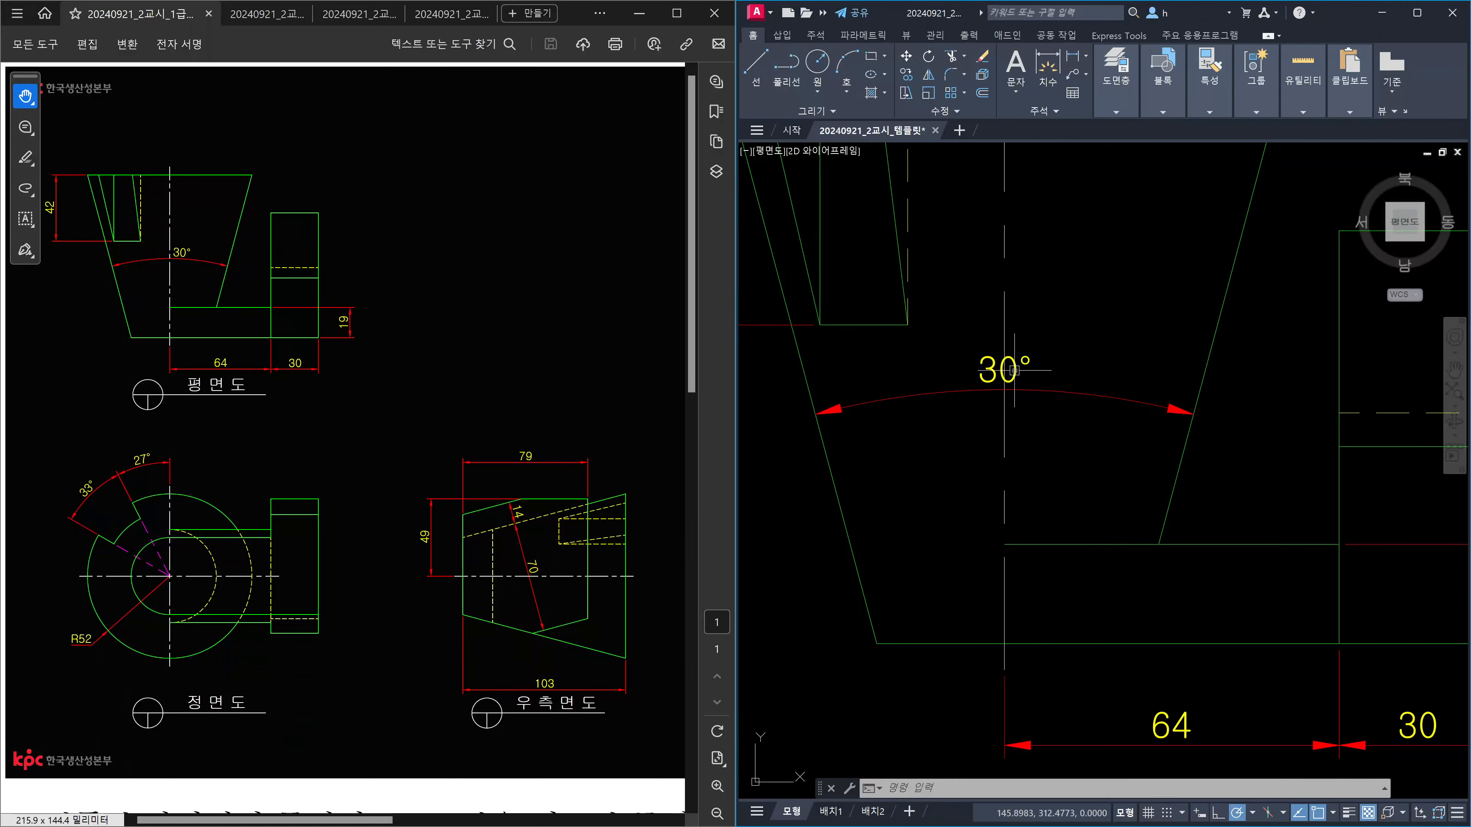
left_click(1014, 371)
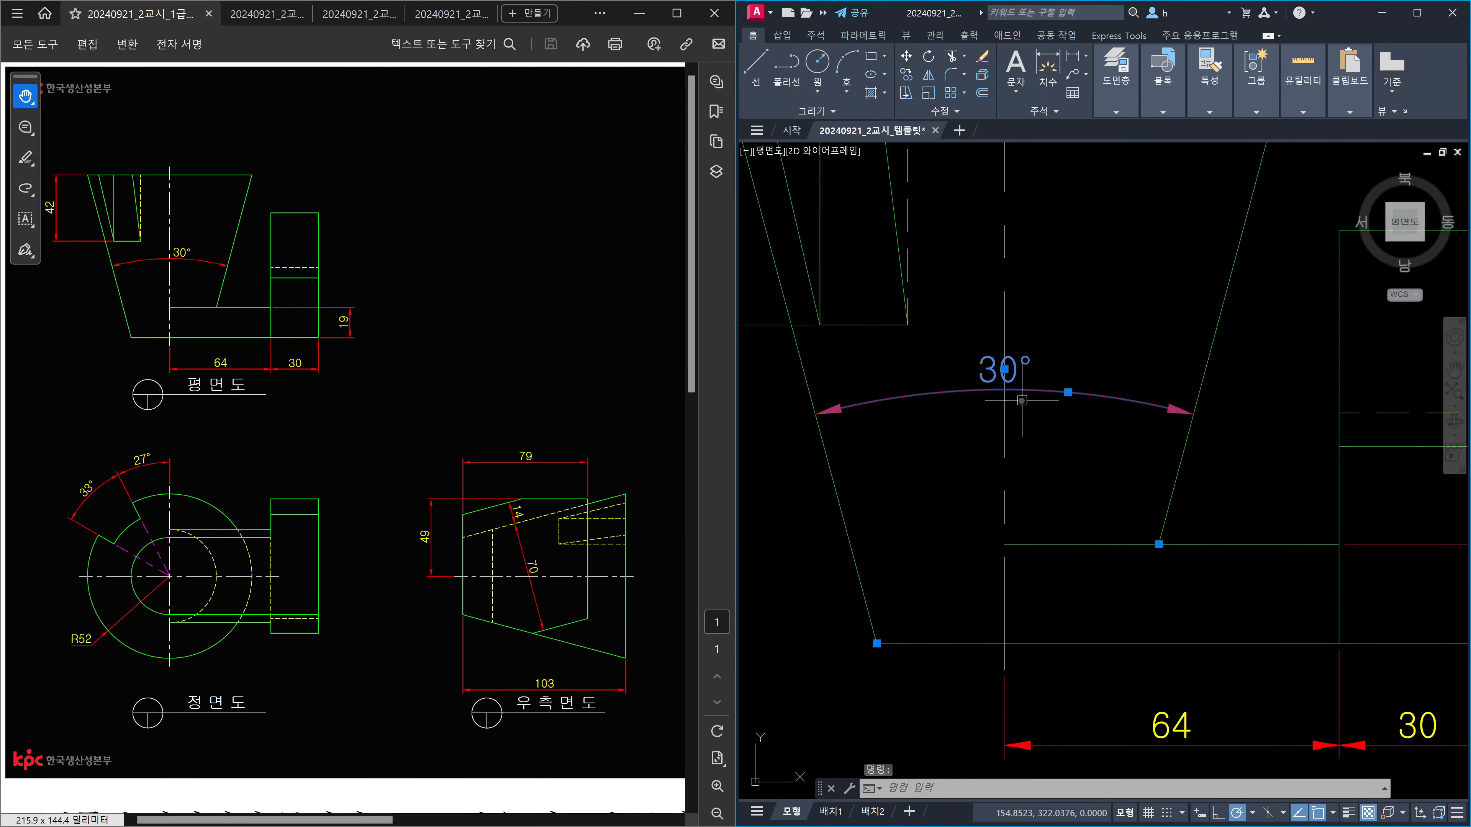
mouse_move(1005, 369)
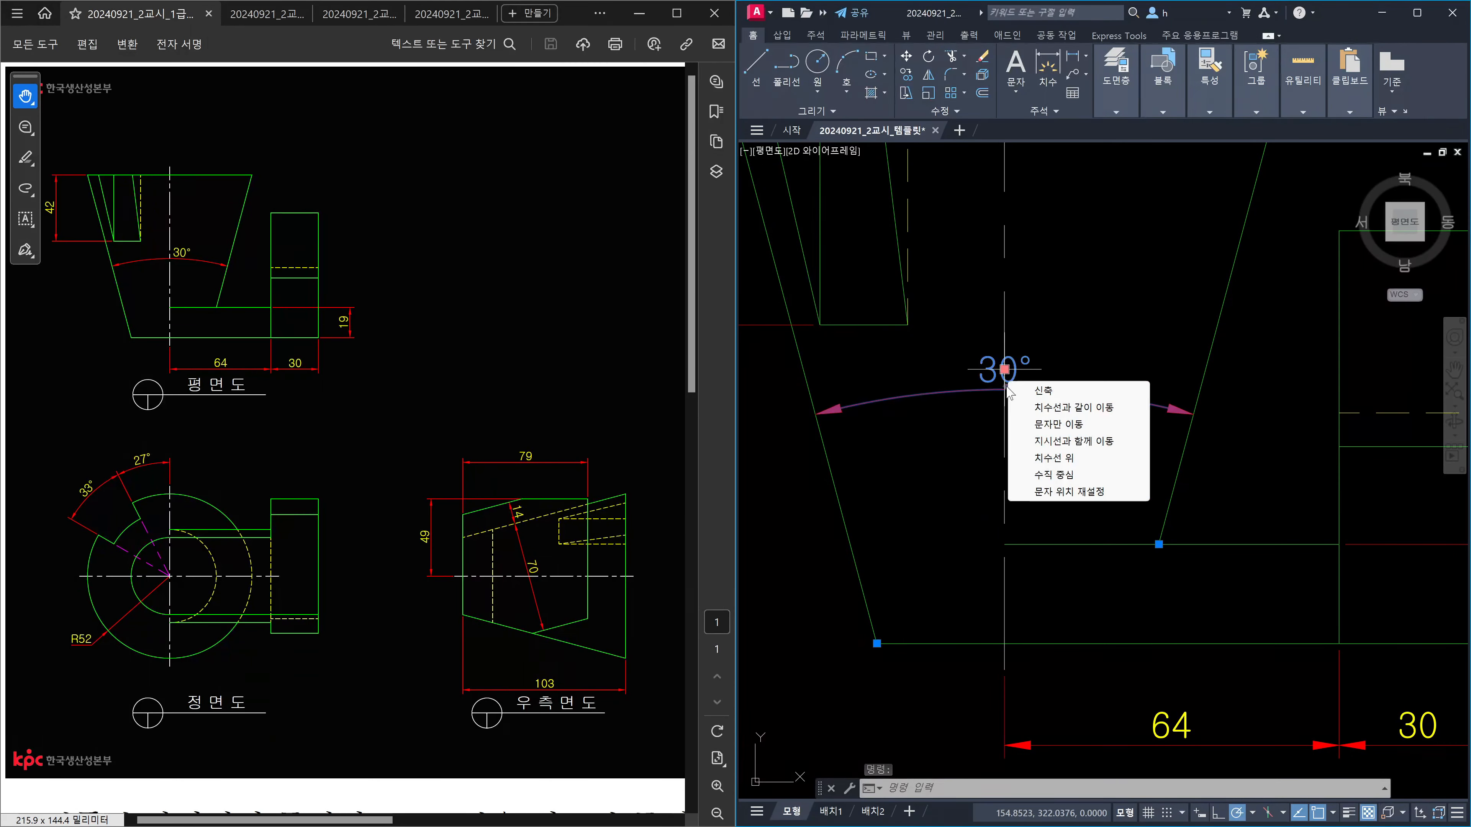
left_click(1006, 371)
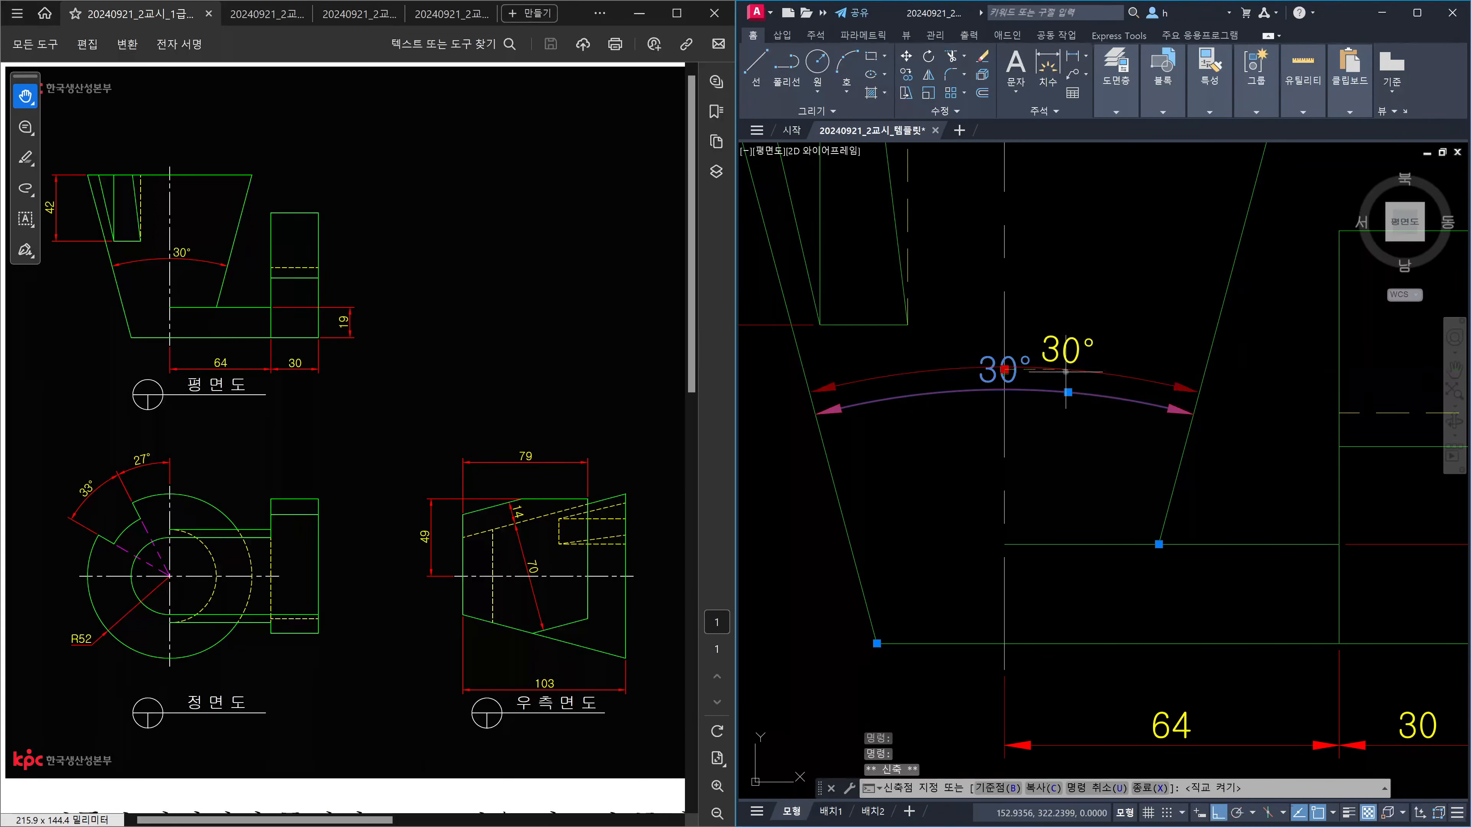
key("F8")
key("F8")
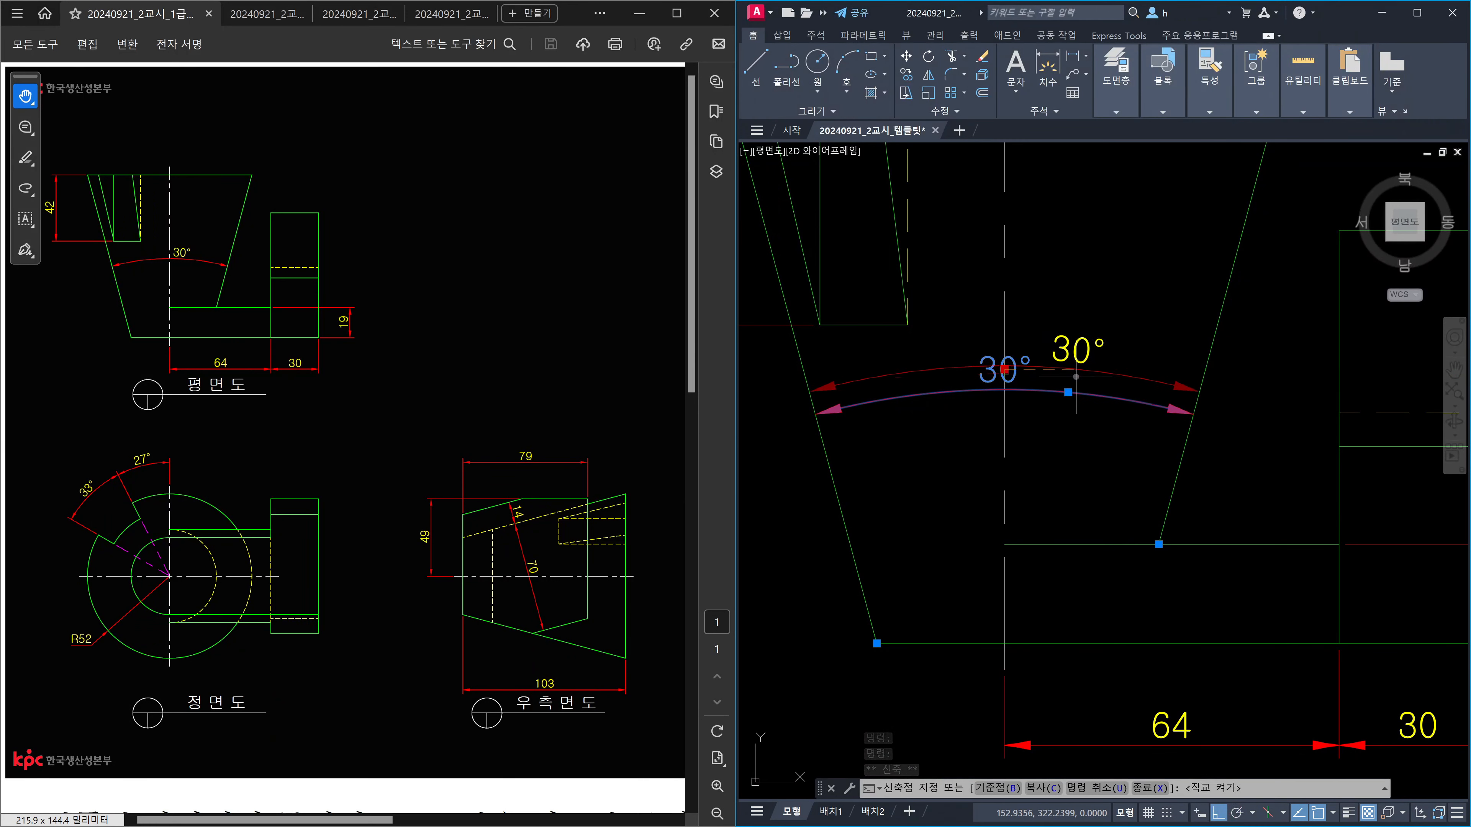
scroll(1072, 377, "up", 5)
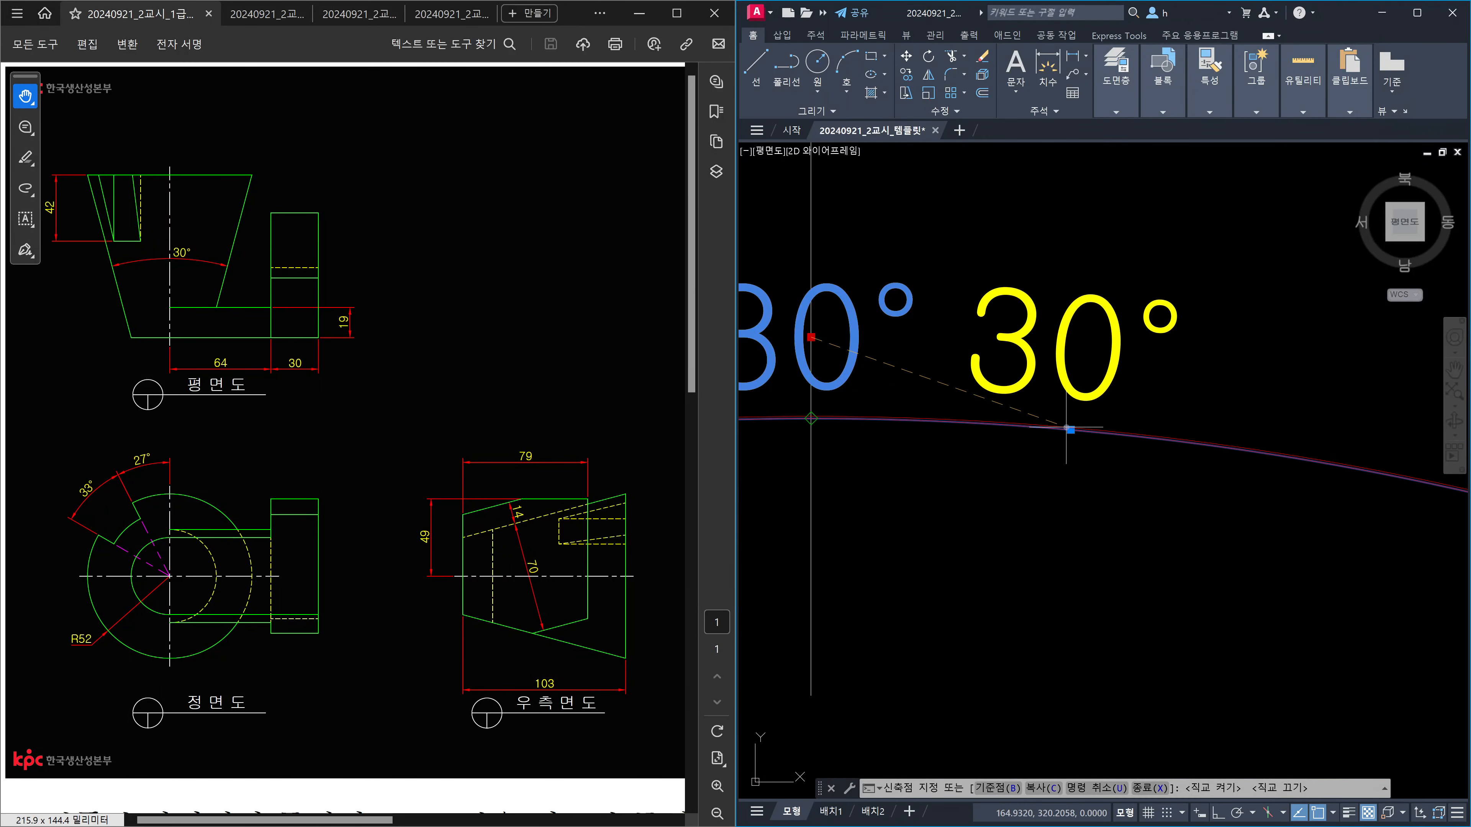
mouse_move(837, 444)
left_mouse_down()
mouse_move(779, 428)
mouse_move(823, 457)
left_mouse_up()
mouse_move(1086, 409)
left_mouse_down()
mouse_move(1037, 452)
mouse_move(1083, 446)
left_mouse_up()
mouse_move(950, 399)
left_mouse_down()
mouse_move(821, 412)
mouse_move(874, 425)
left_mouse_up()
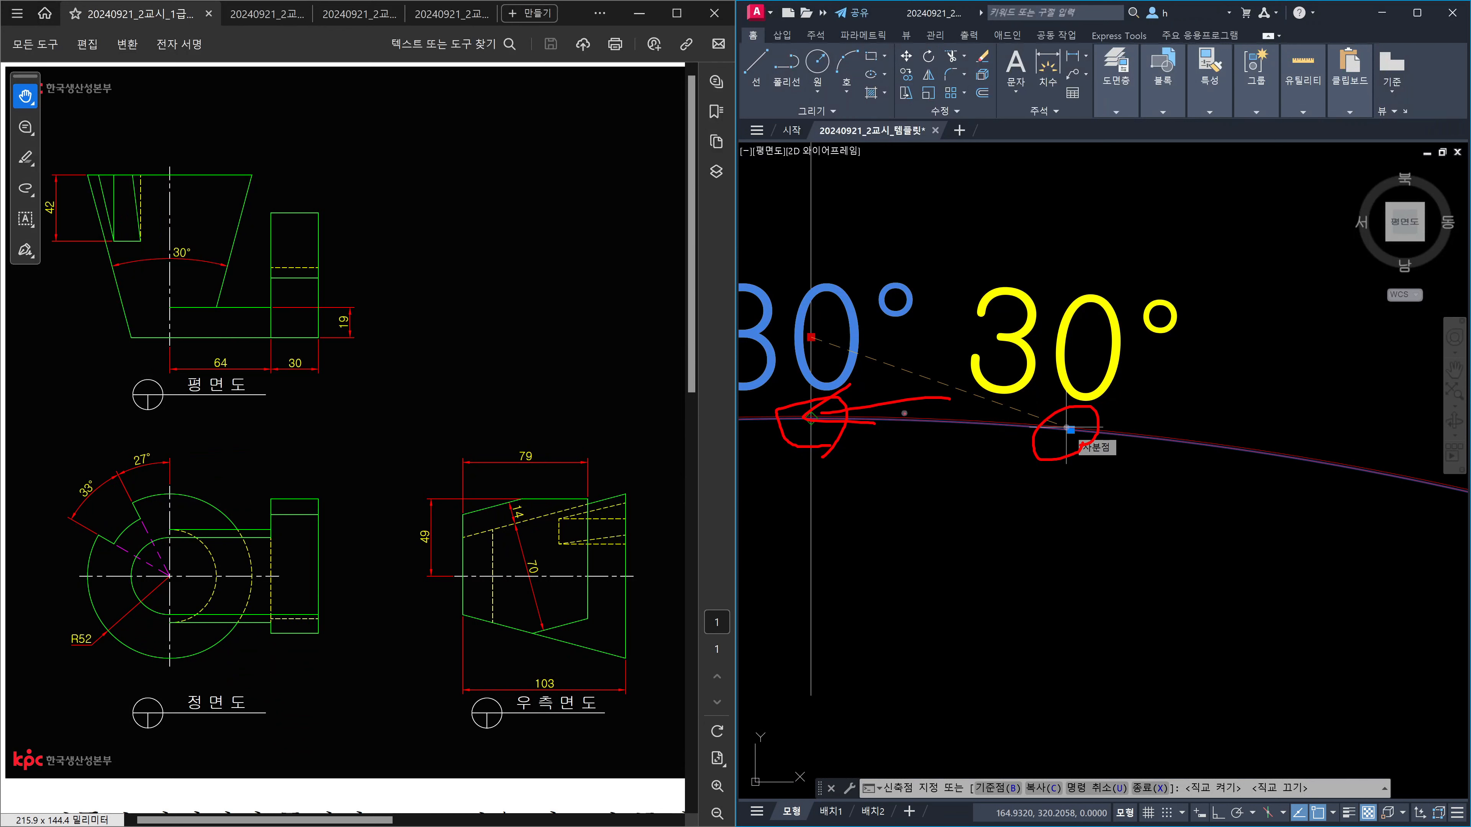
key("Escape")
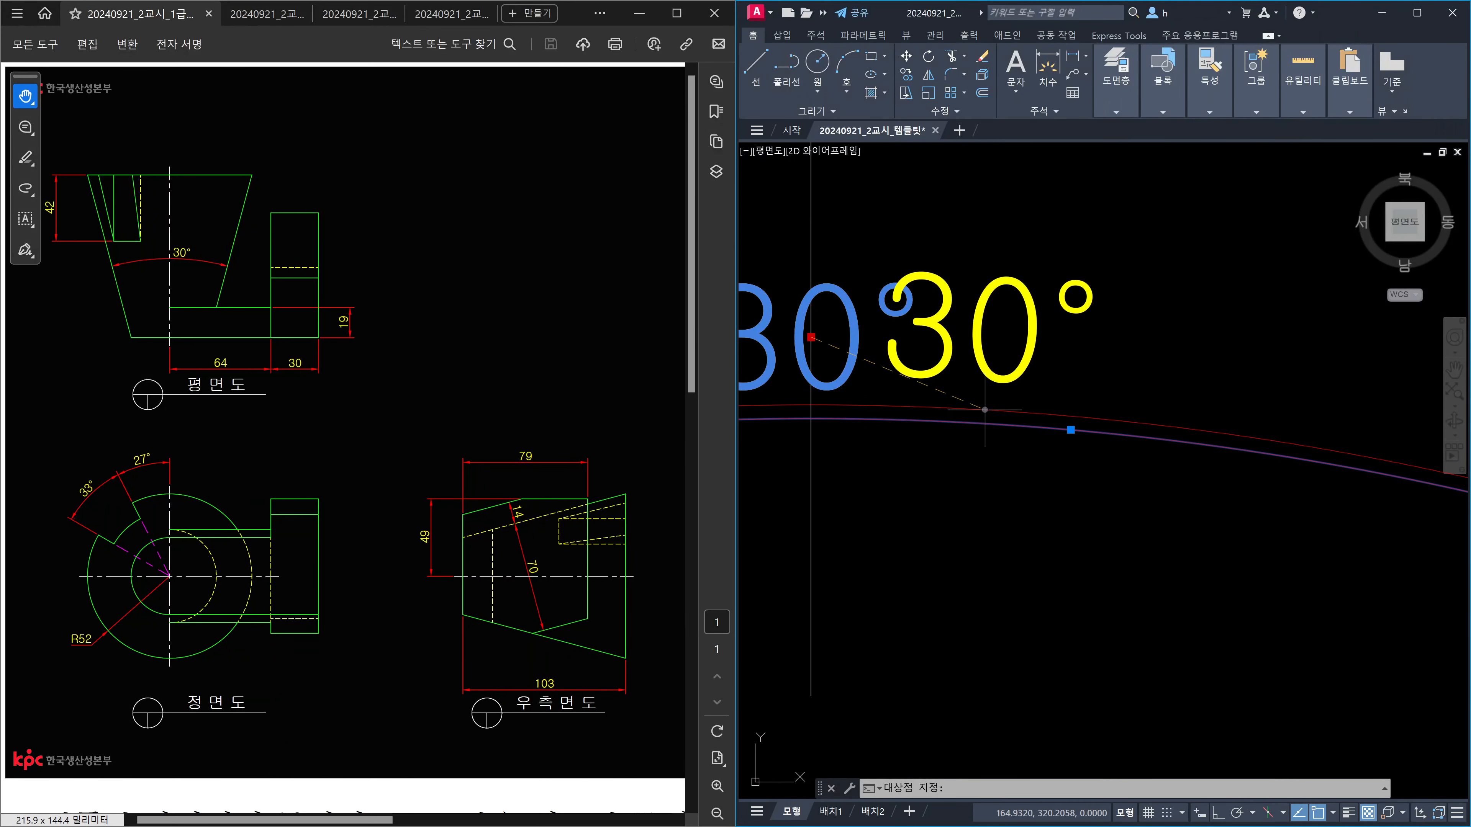
right_click(985, 410)
key("Escape")
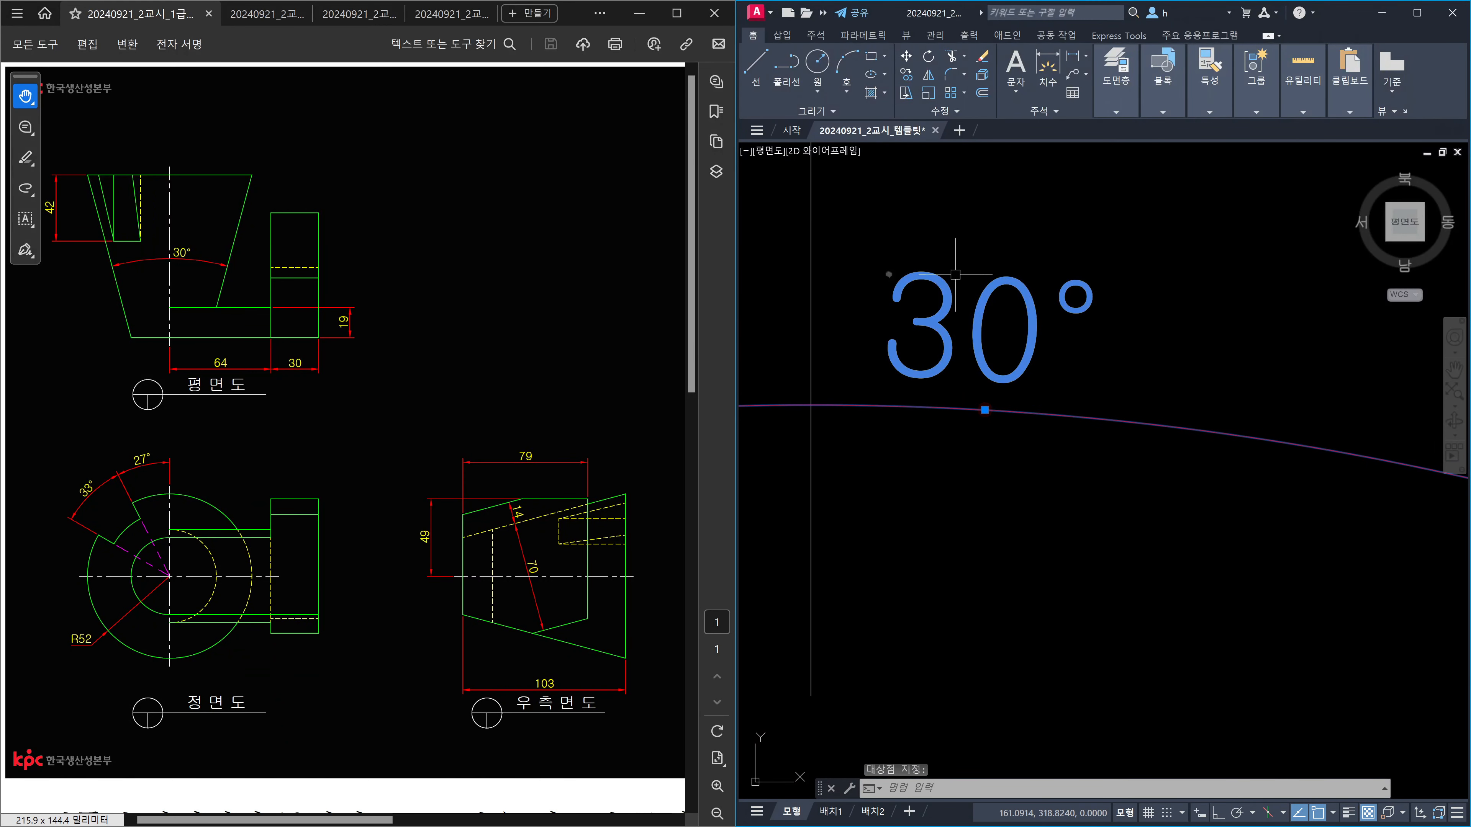
key("Escape")
scroll(1032, 350, "down", 4)
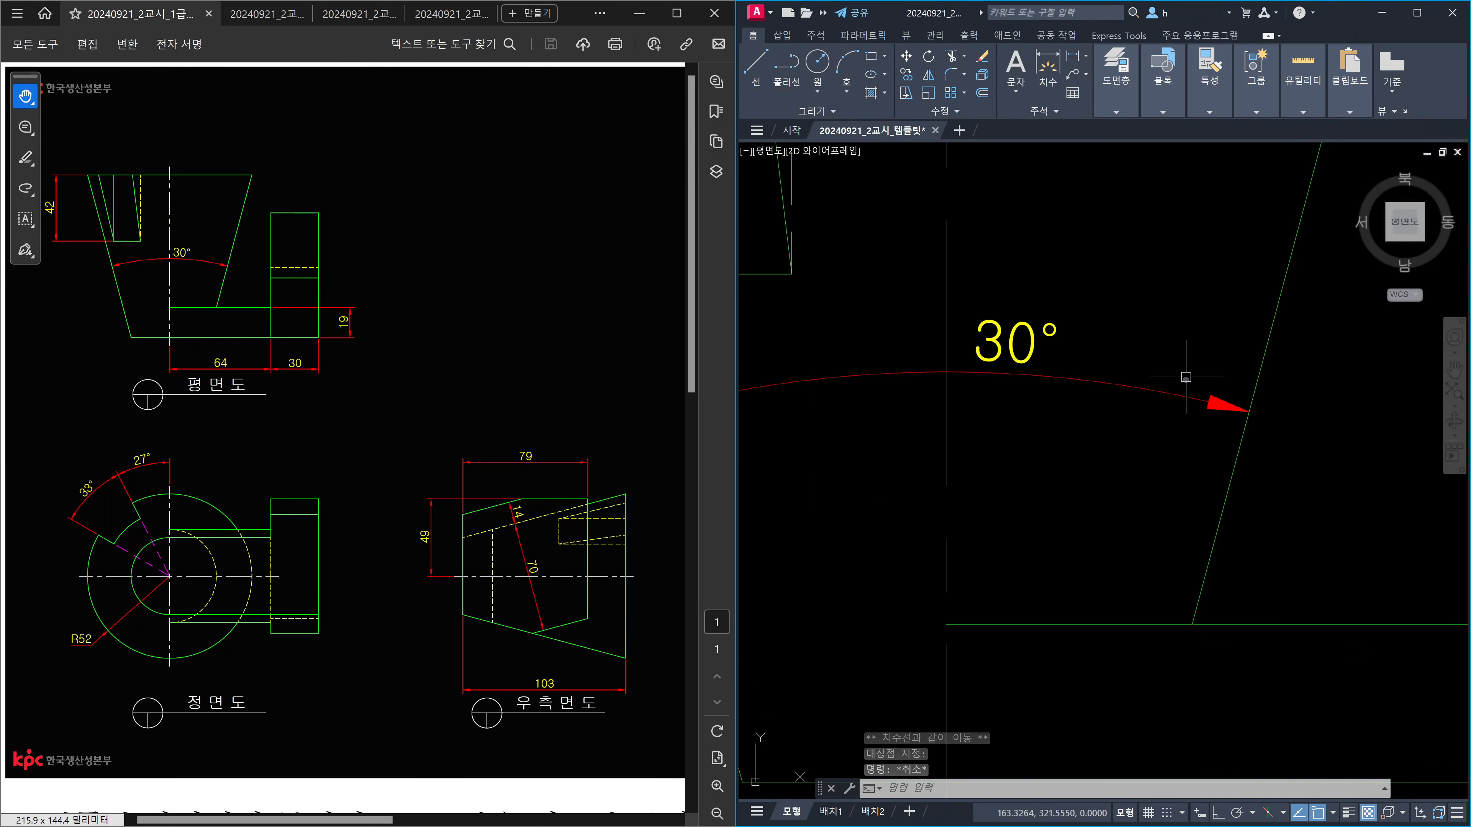
Step: Add an angular dimension above the front view between its vertical centre line and the nearer slanted edge of the notch
scroll(1198, 397, "down", 5)
middle_click_drag(1203, 402, 1114, 398)
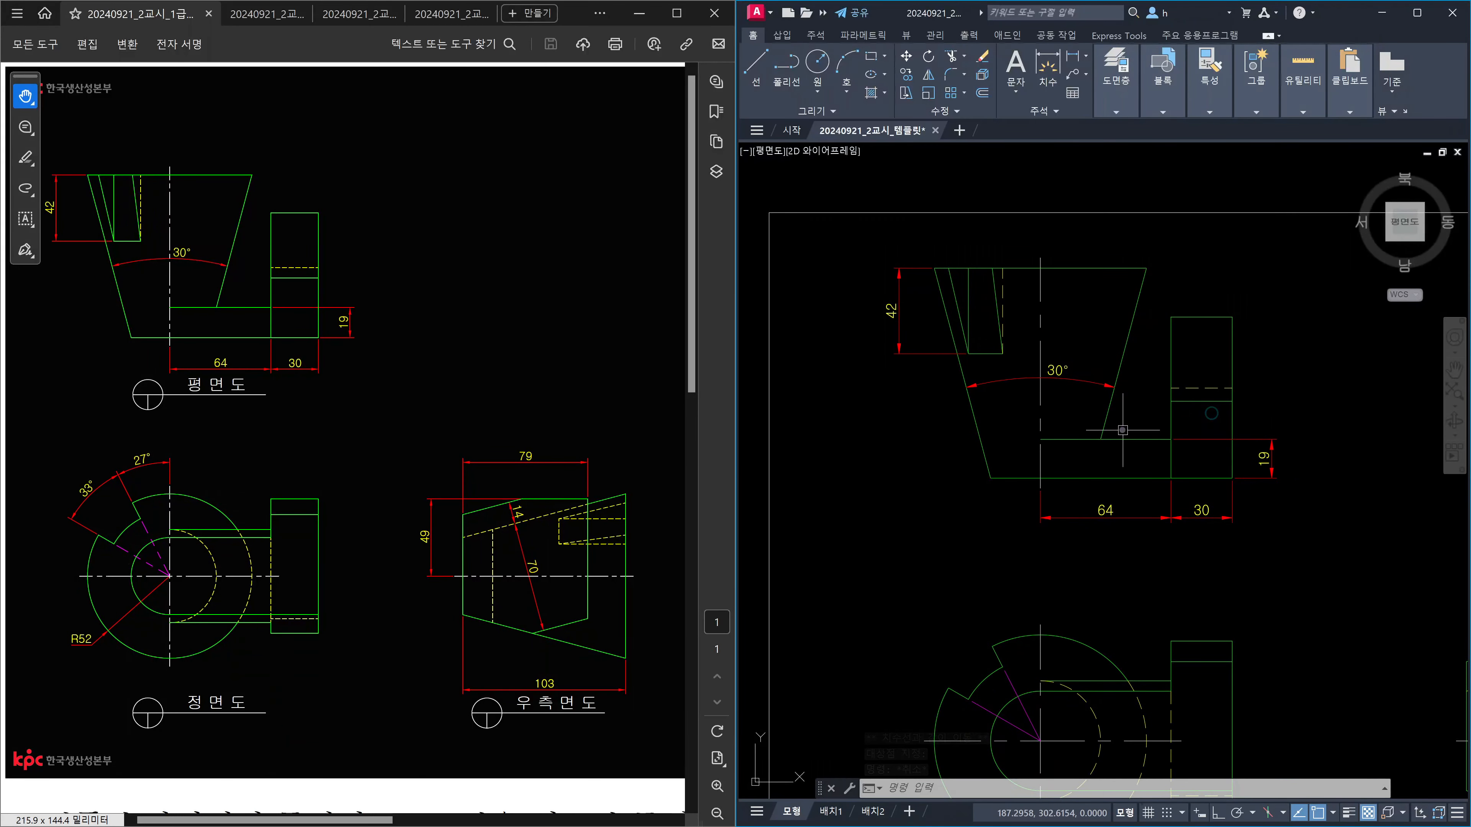
middle_click_drag(1176, 488, 1116, 390)
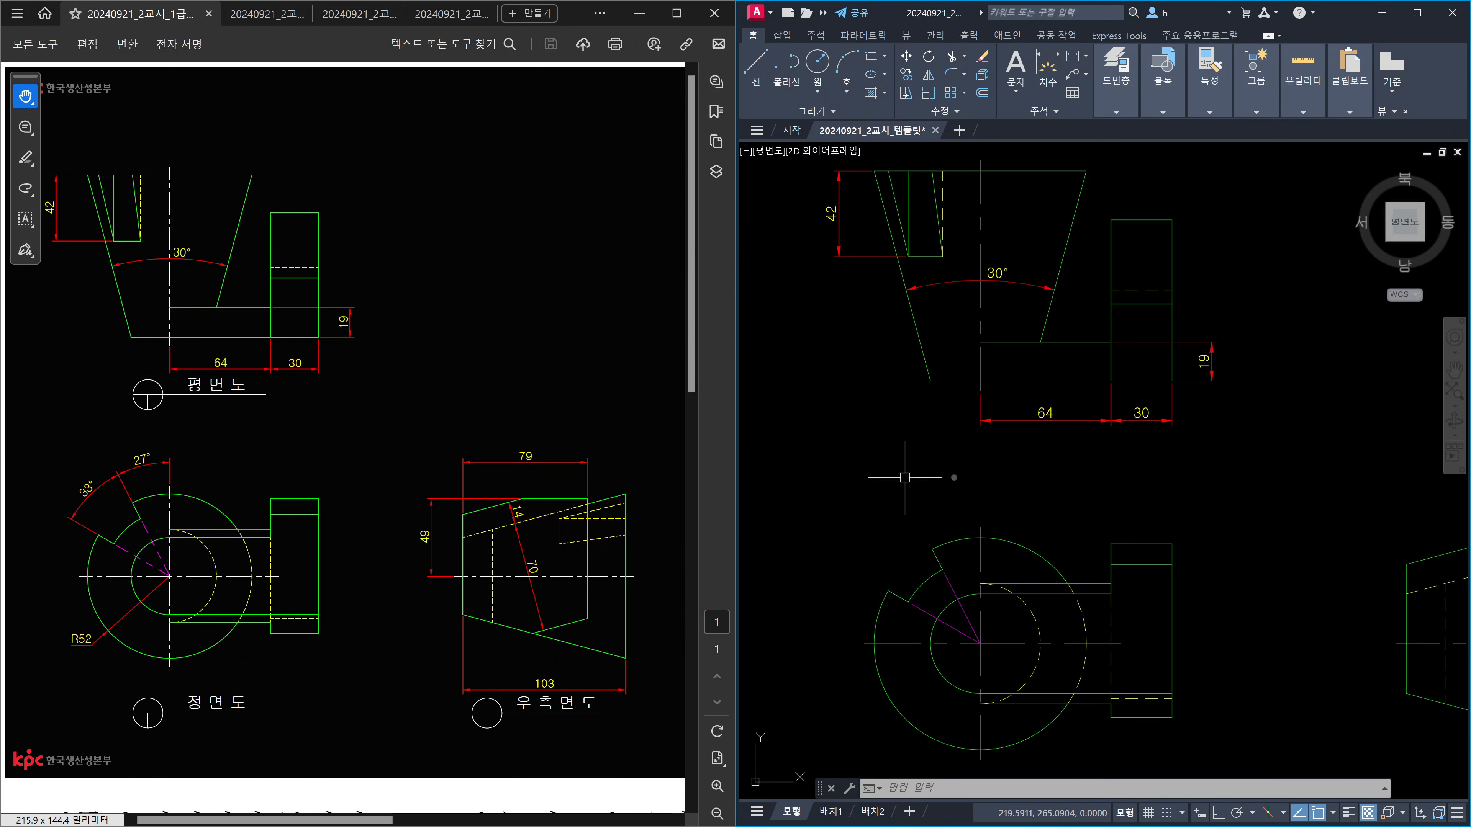
middle_click_drag(1058, 572, 1066, 446)
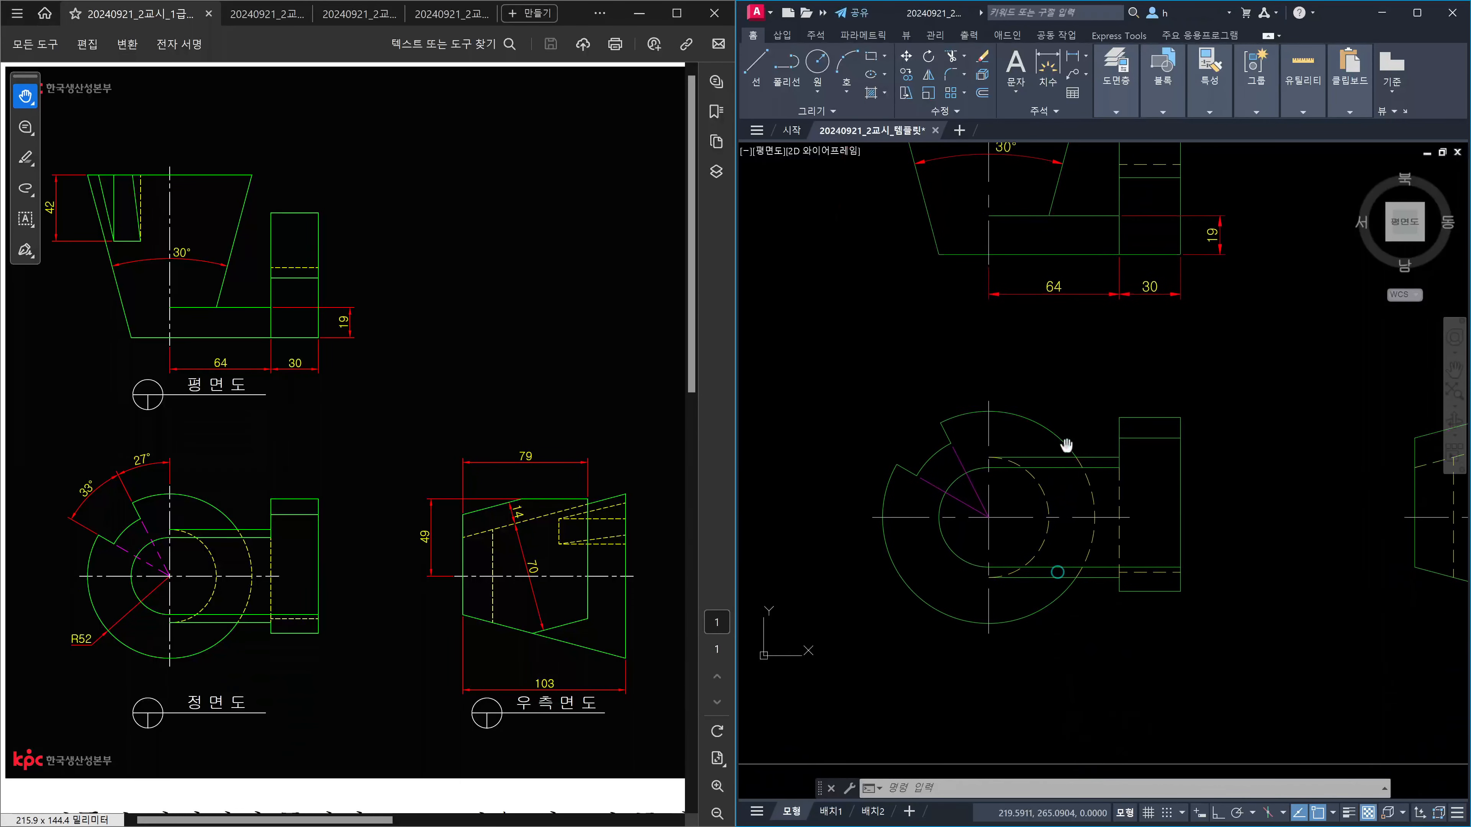
key("Escape")
key("Escape")
type("da")
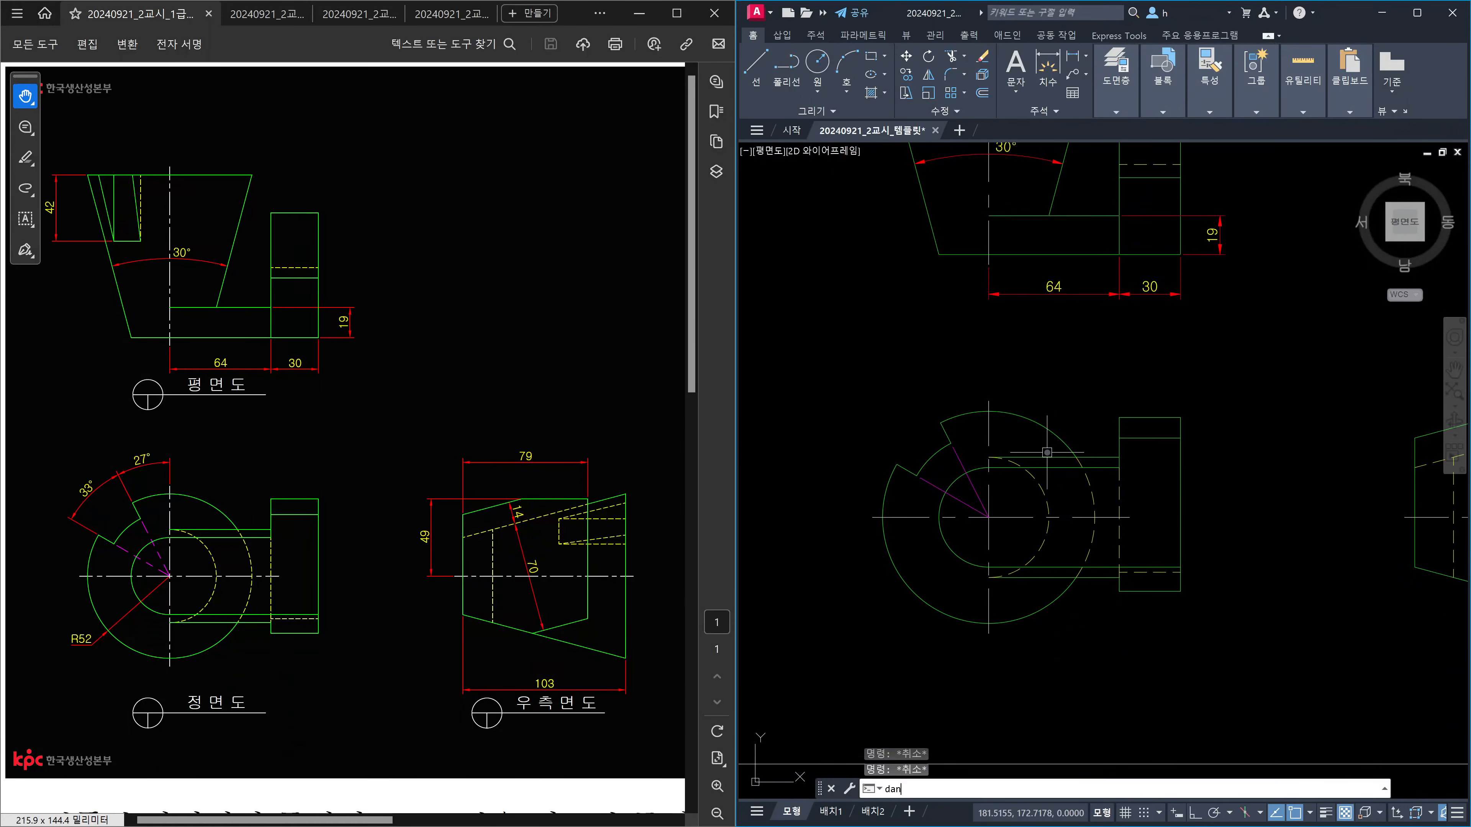
type("n")
key("Return")
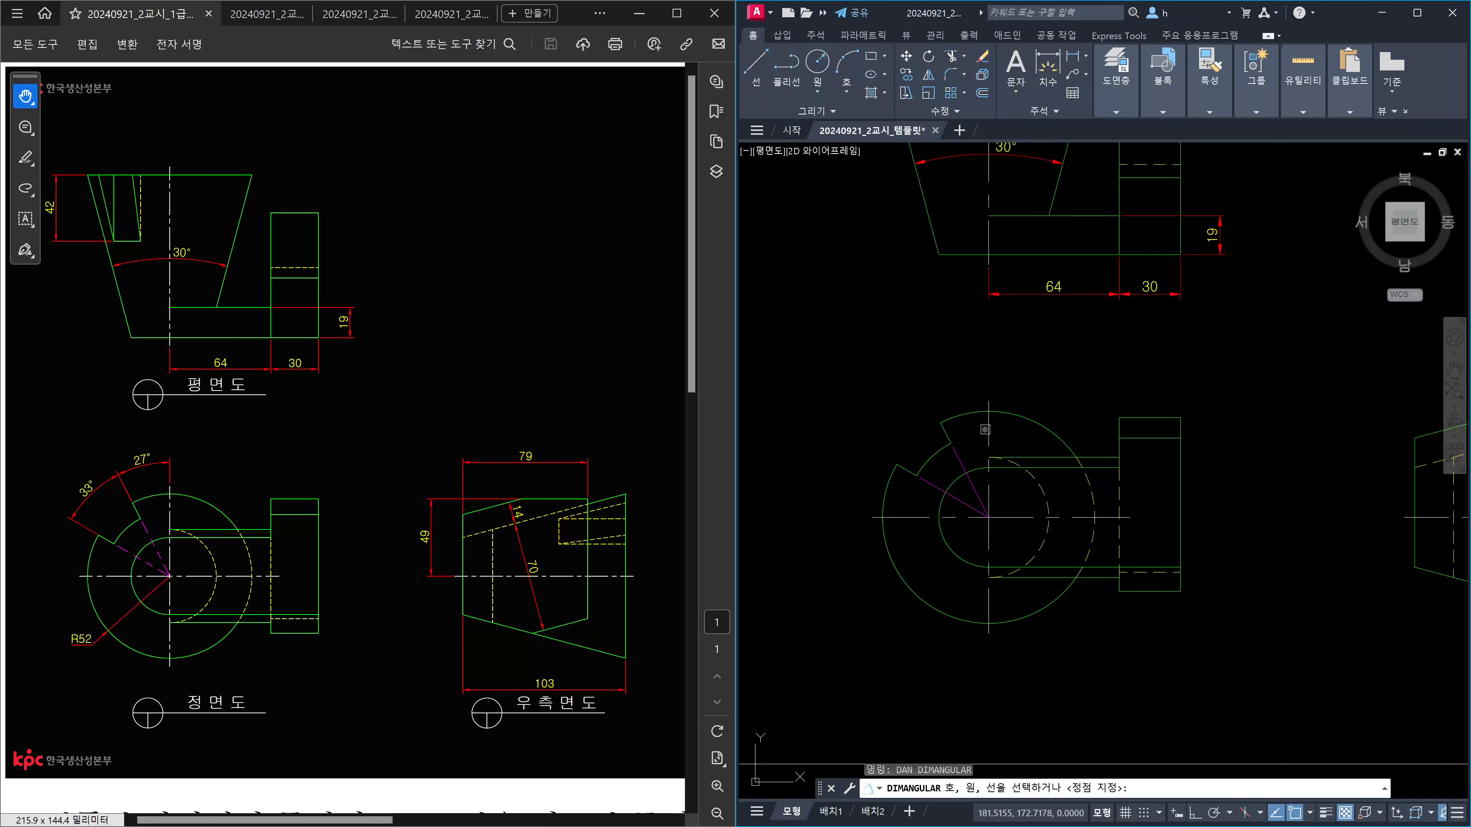
left_click(986, 430)
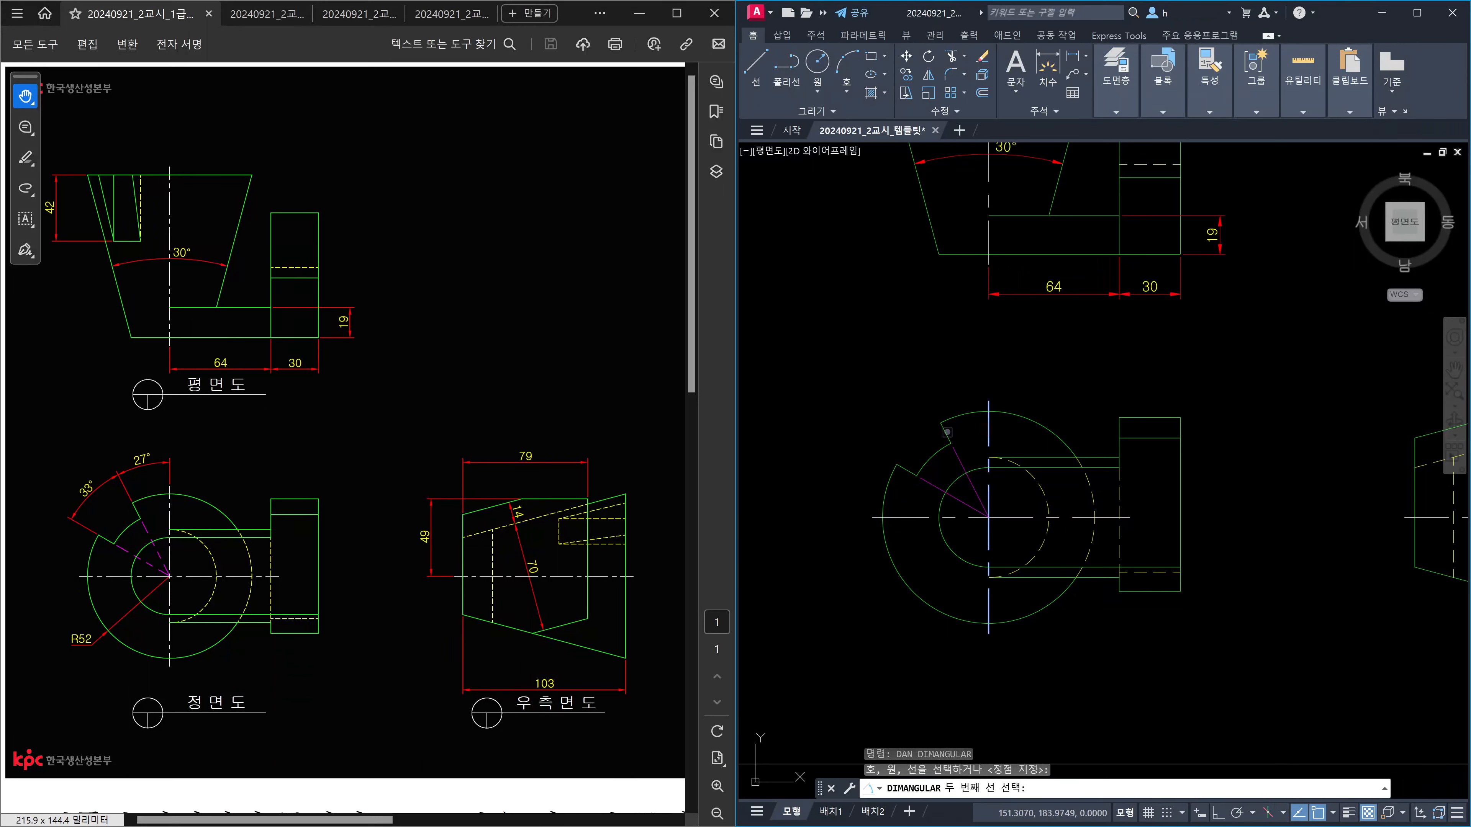
left_click(948, 432)
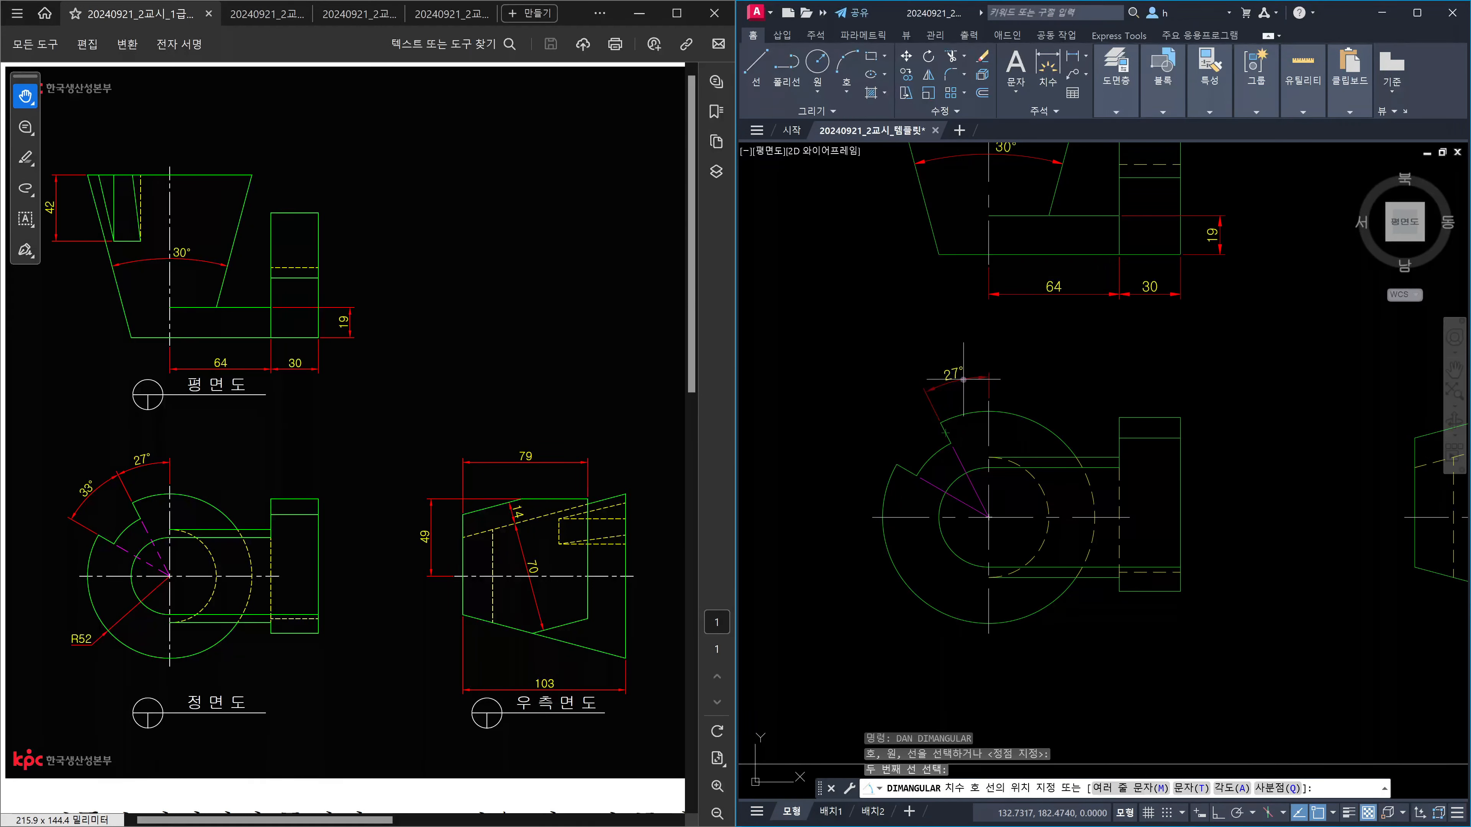
left_click(963, 380)
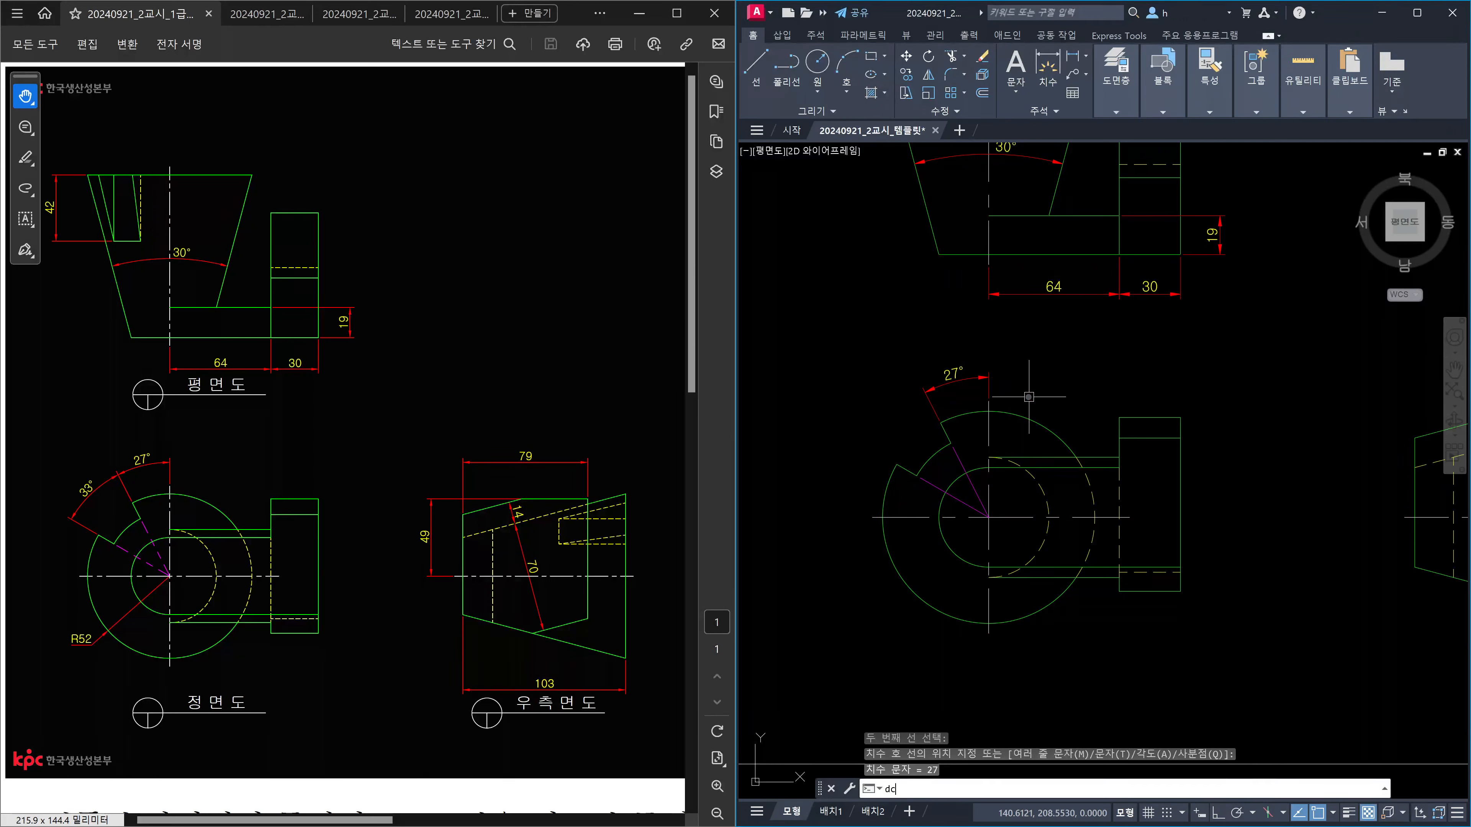
Step: Continue the front view's angular dimension to the notch's other corner on the outer circle
type("o")
key("Return")
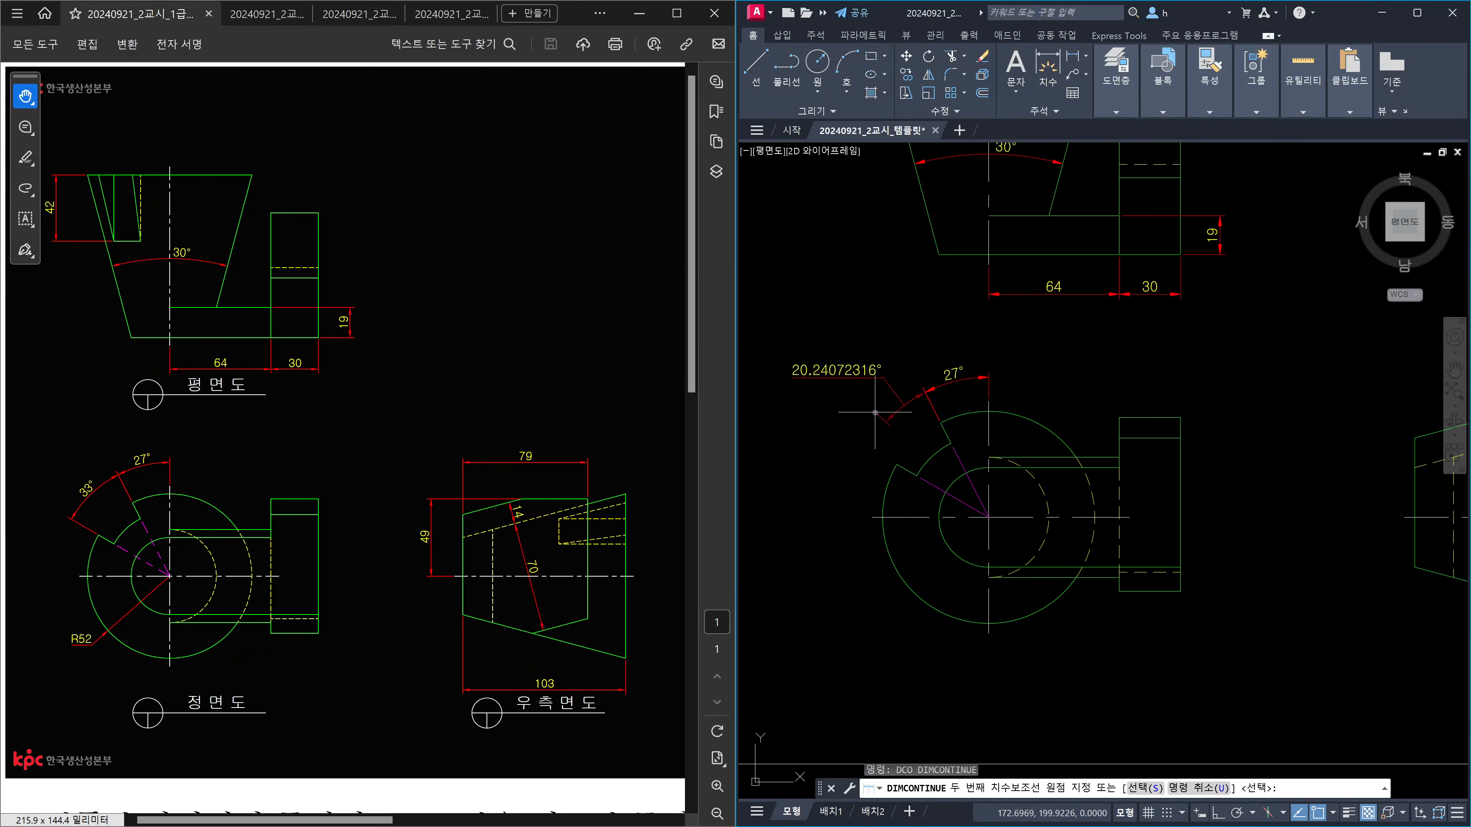
left_click(896, 463)
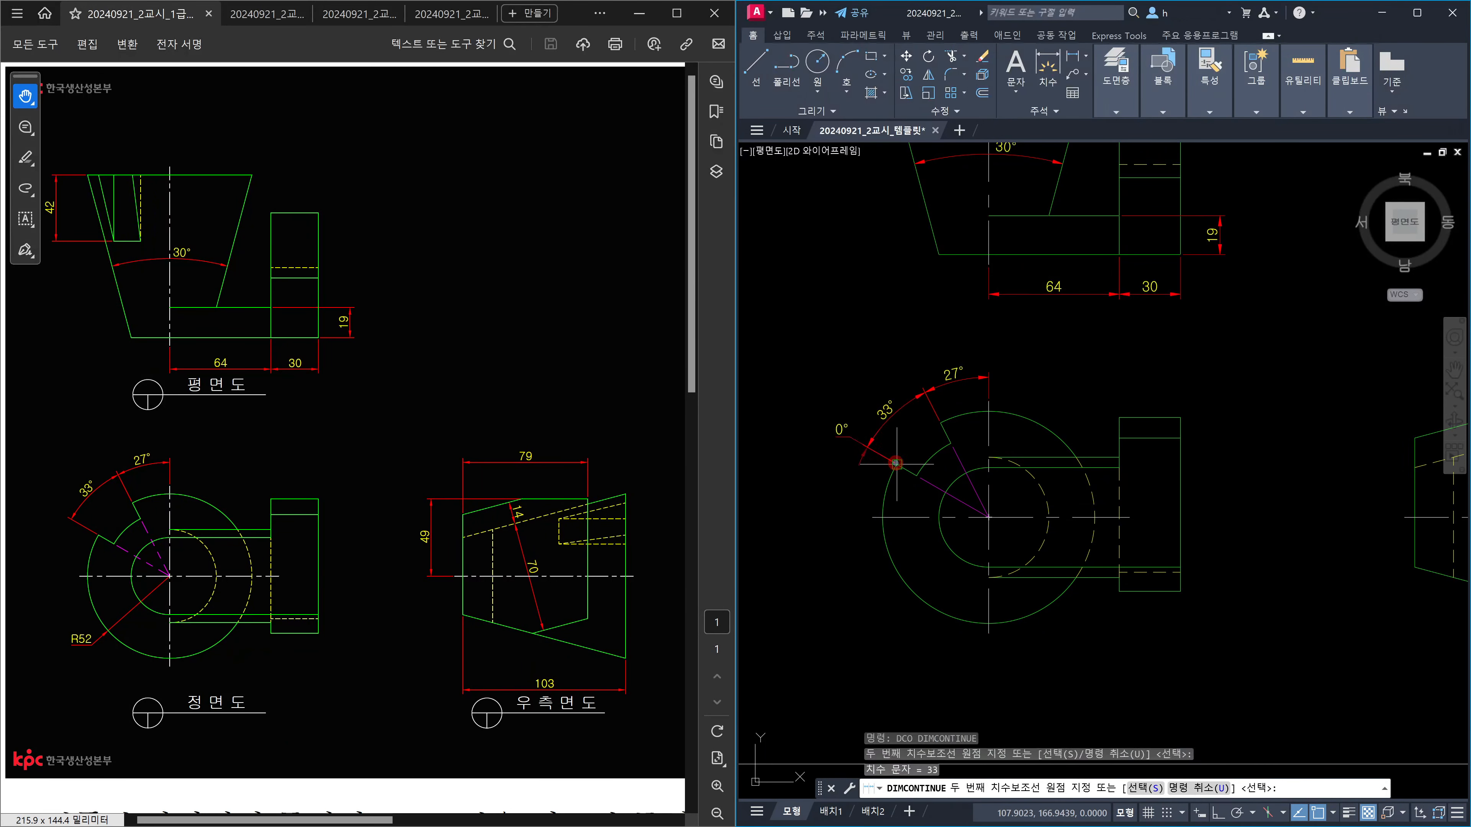
key("Escape")
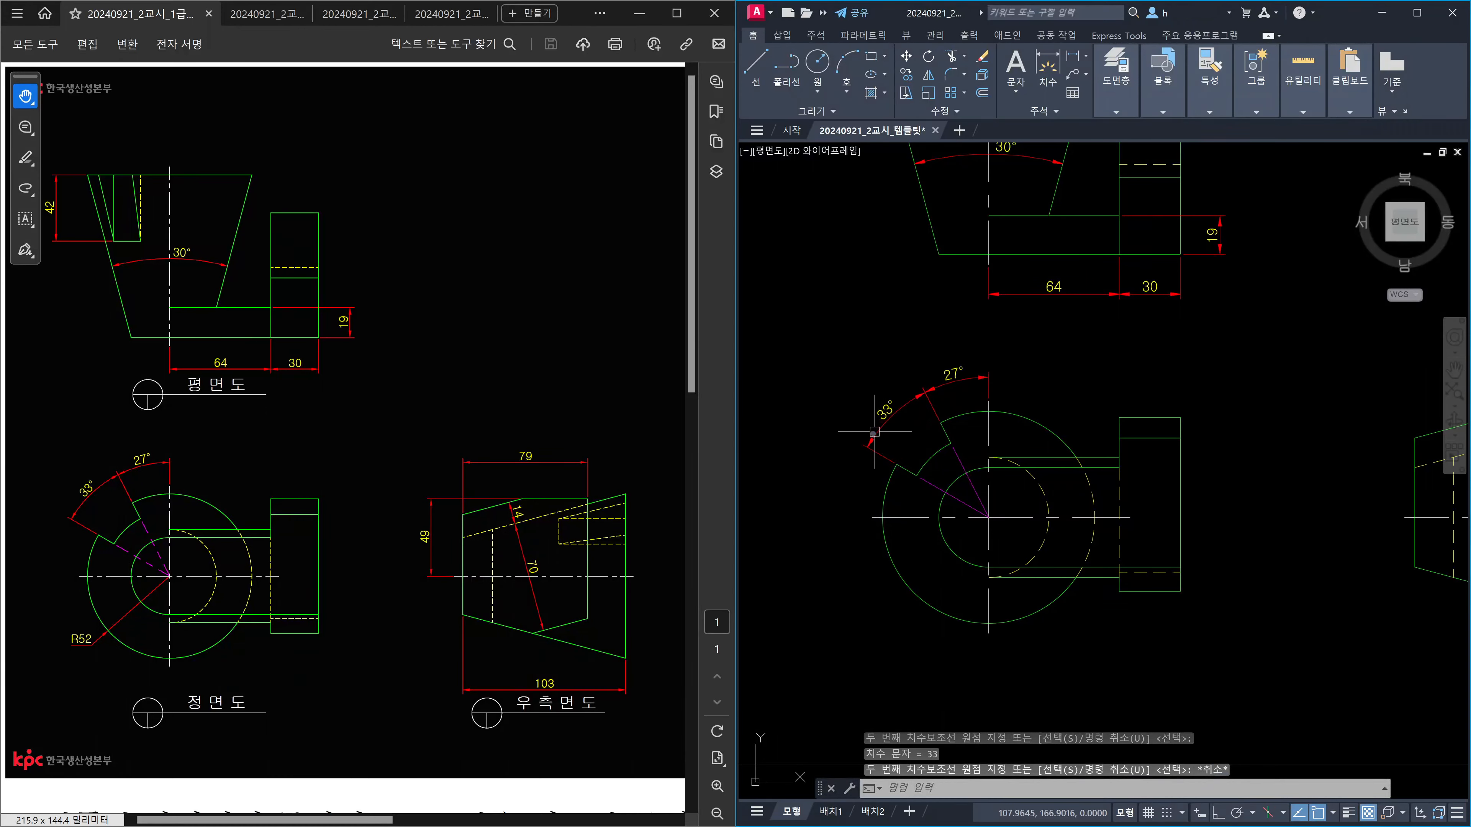
mouse_move(867, 444)
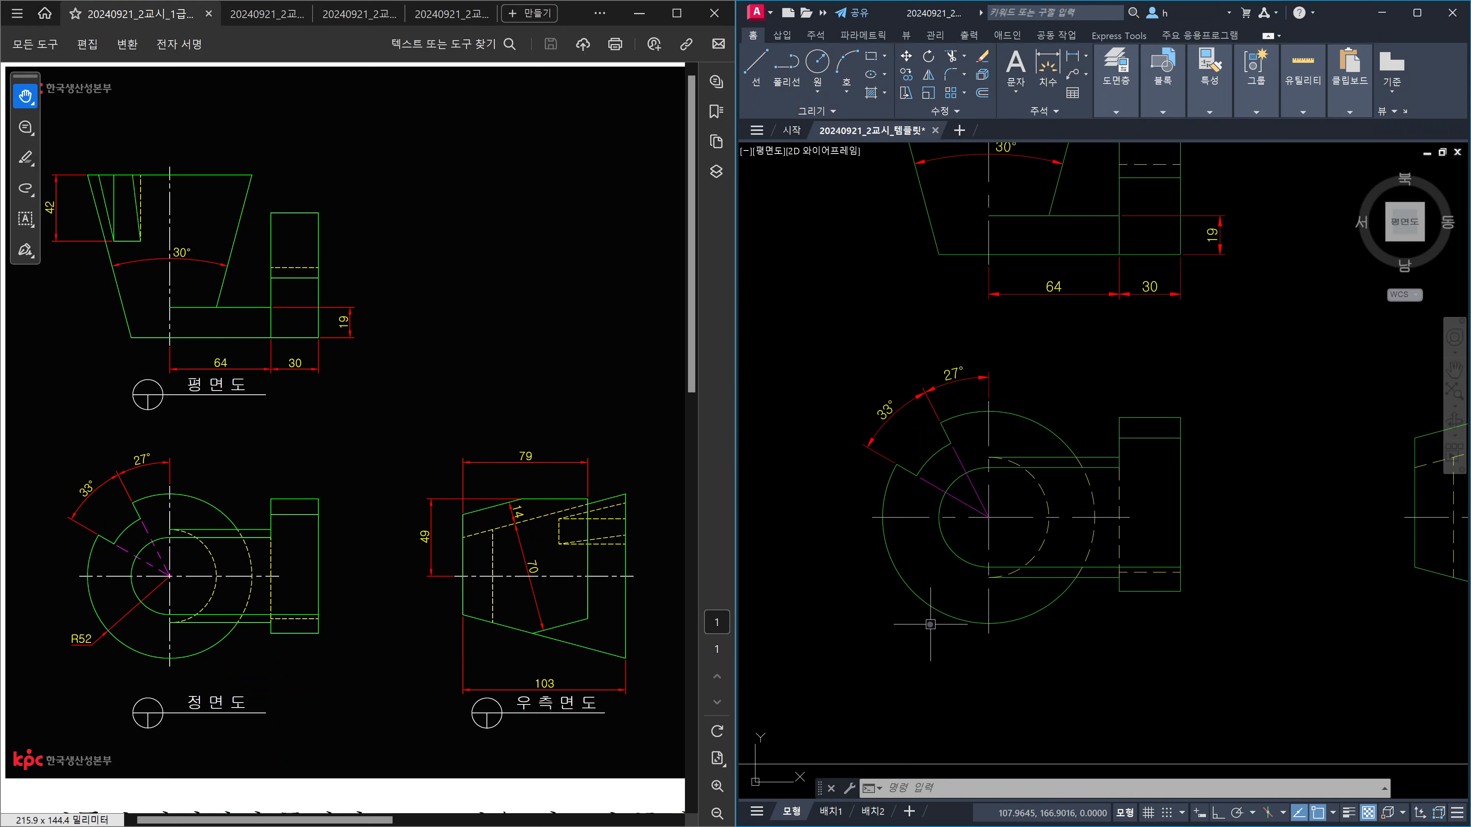
Step: Add a radius dimension to the front view's outer circle, placing its text outside the circle at the lower left
type("dra")
key("Return")
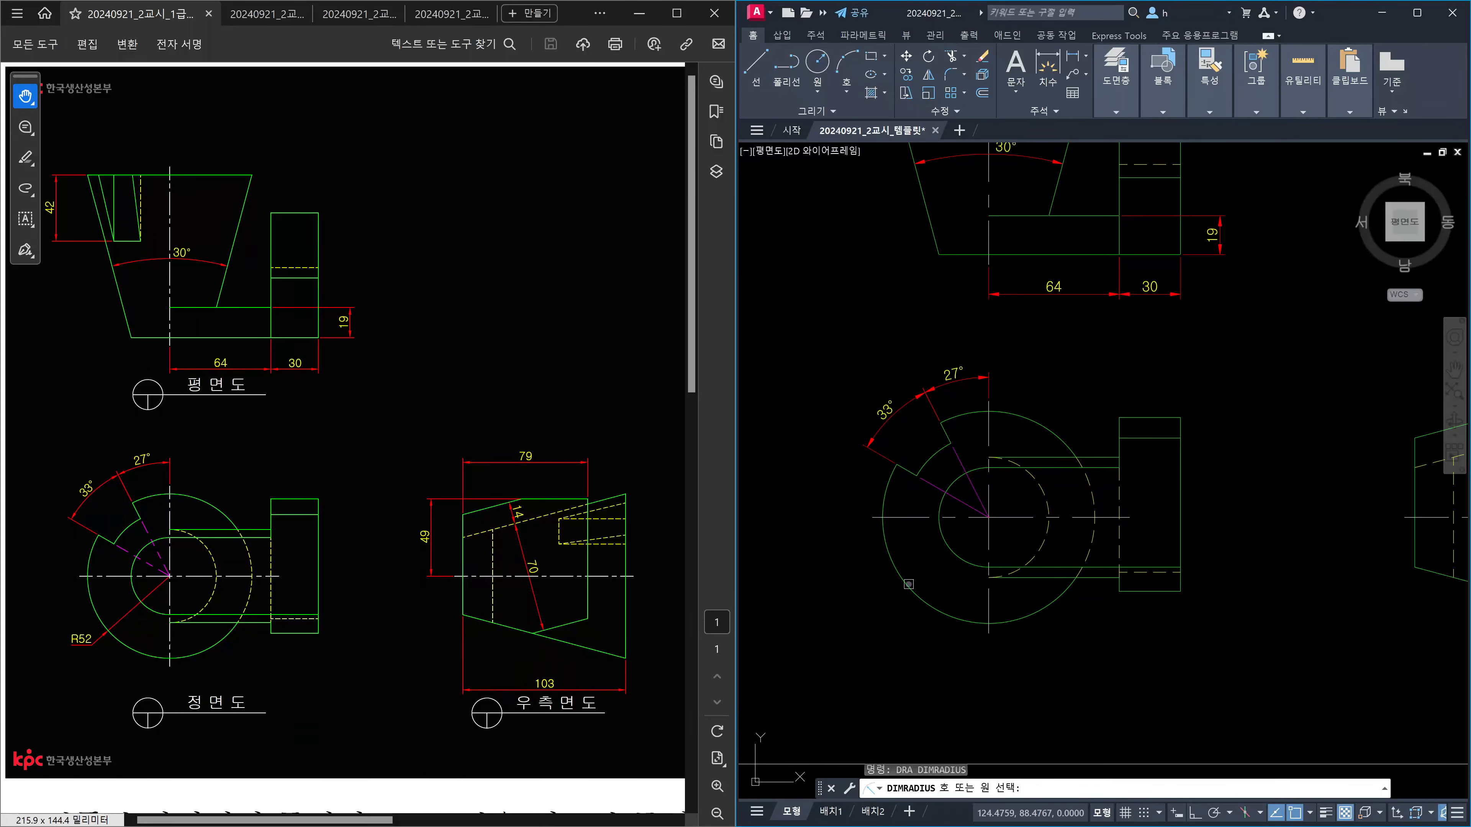
left_click(908, 585)
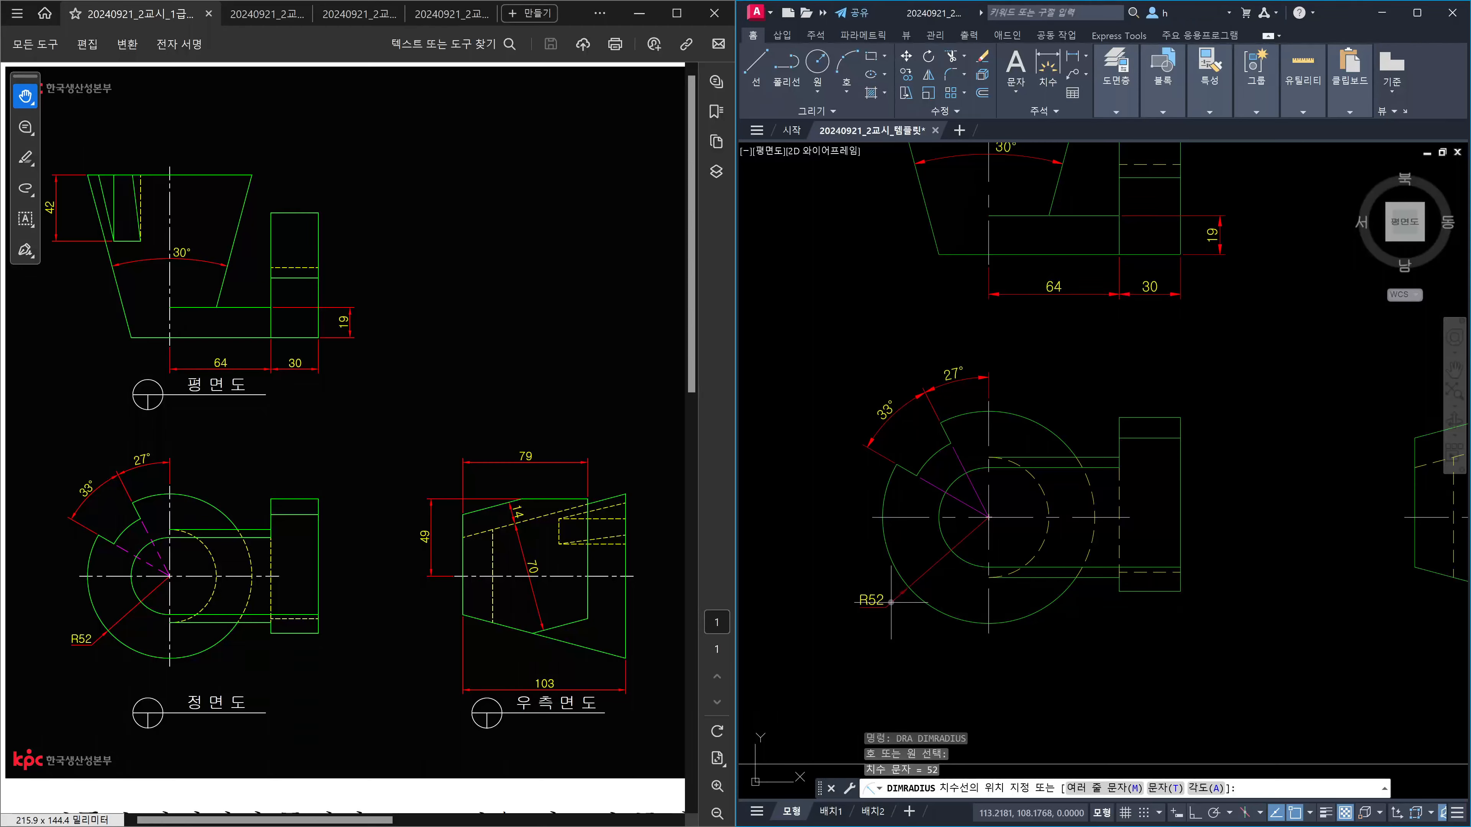
left_click(891, 602)
key("Escape")
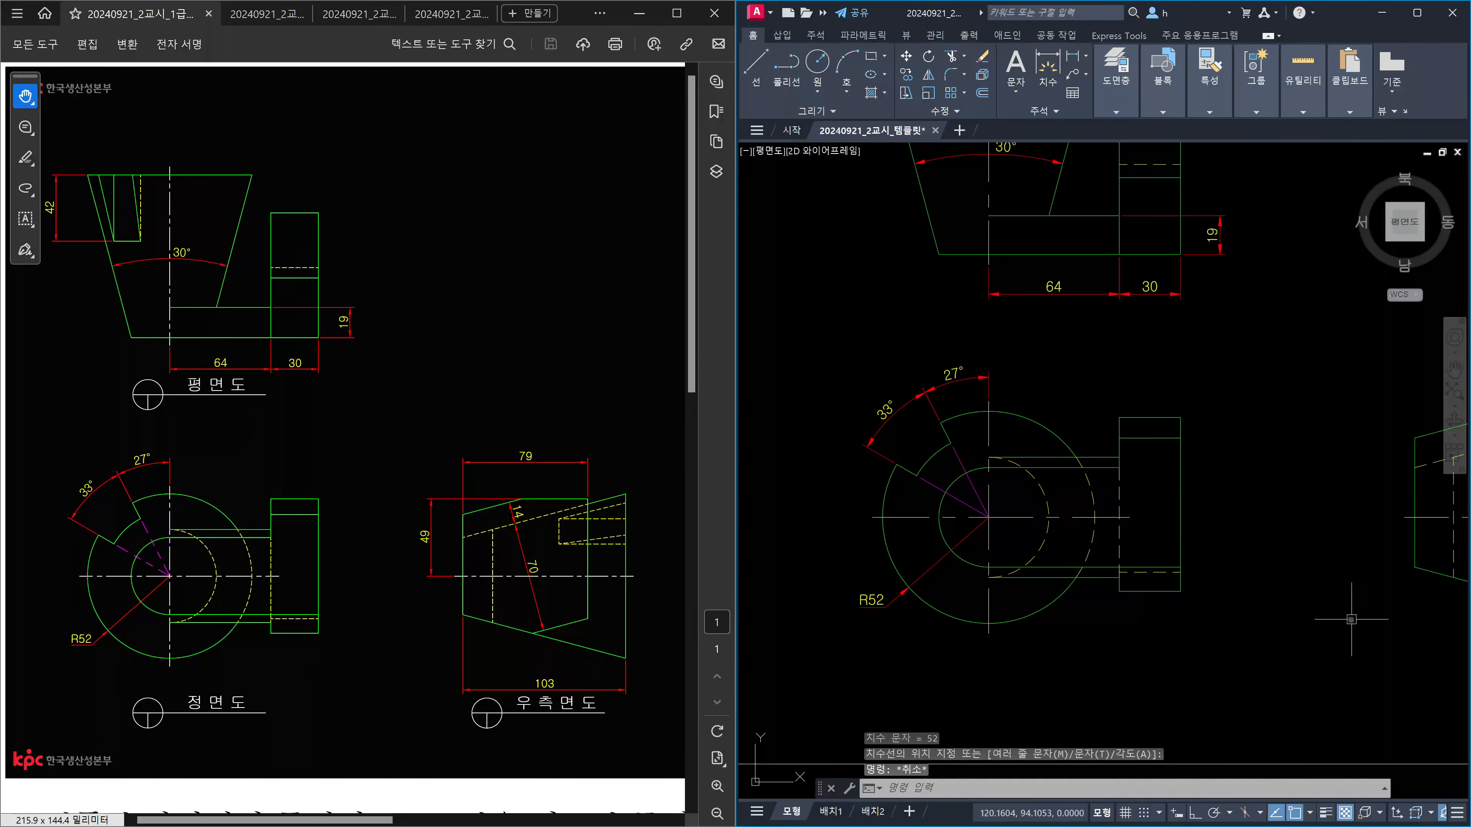
Step: Add a horizontal linear dimension for the overall width below the right-side view, from its lower-left corner to its lower-right corner
middle_click_drag(1350, 620, 896, 602)
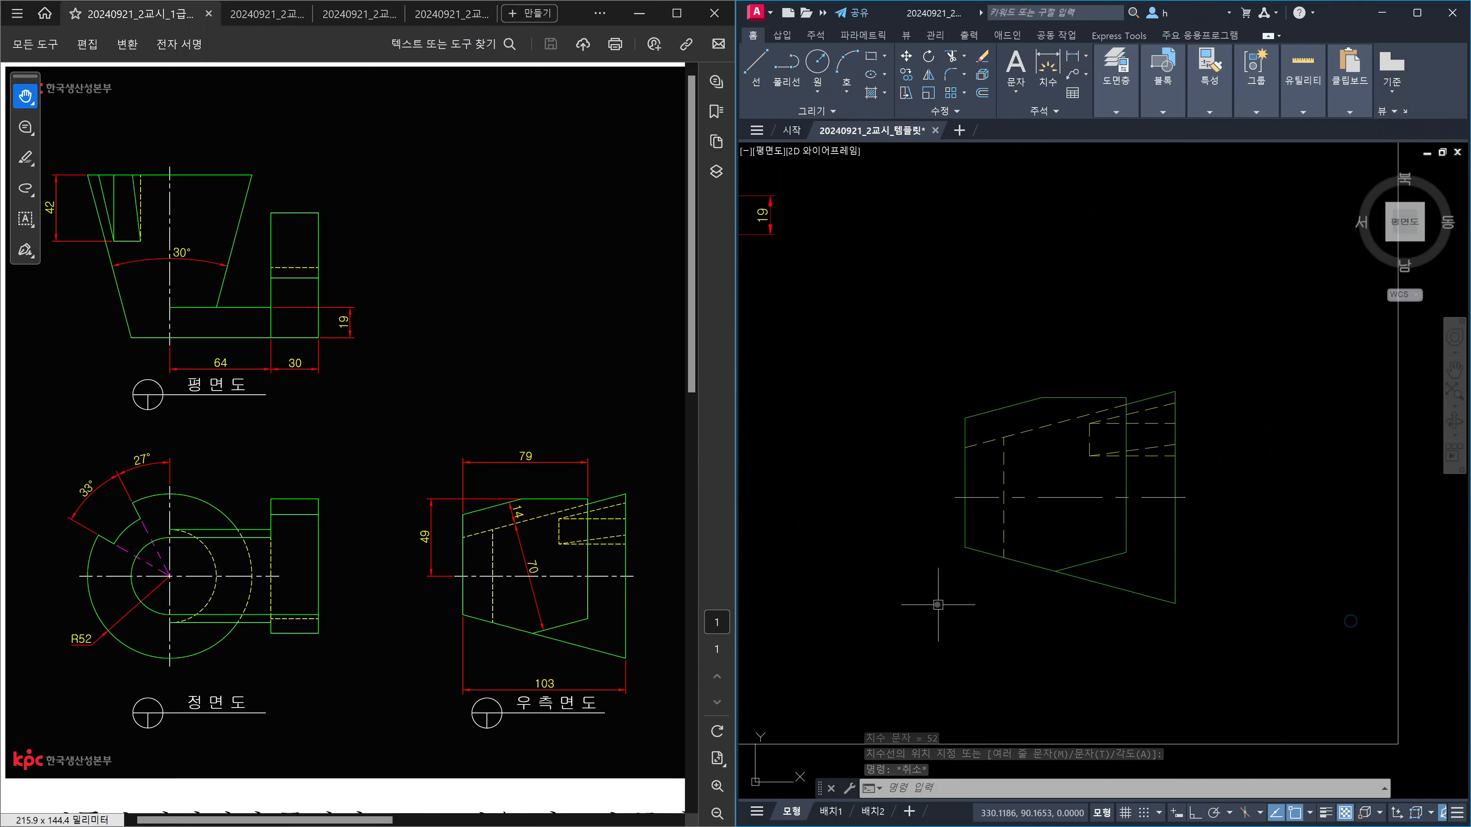
type("dli")
key("Return")
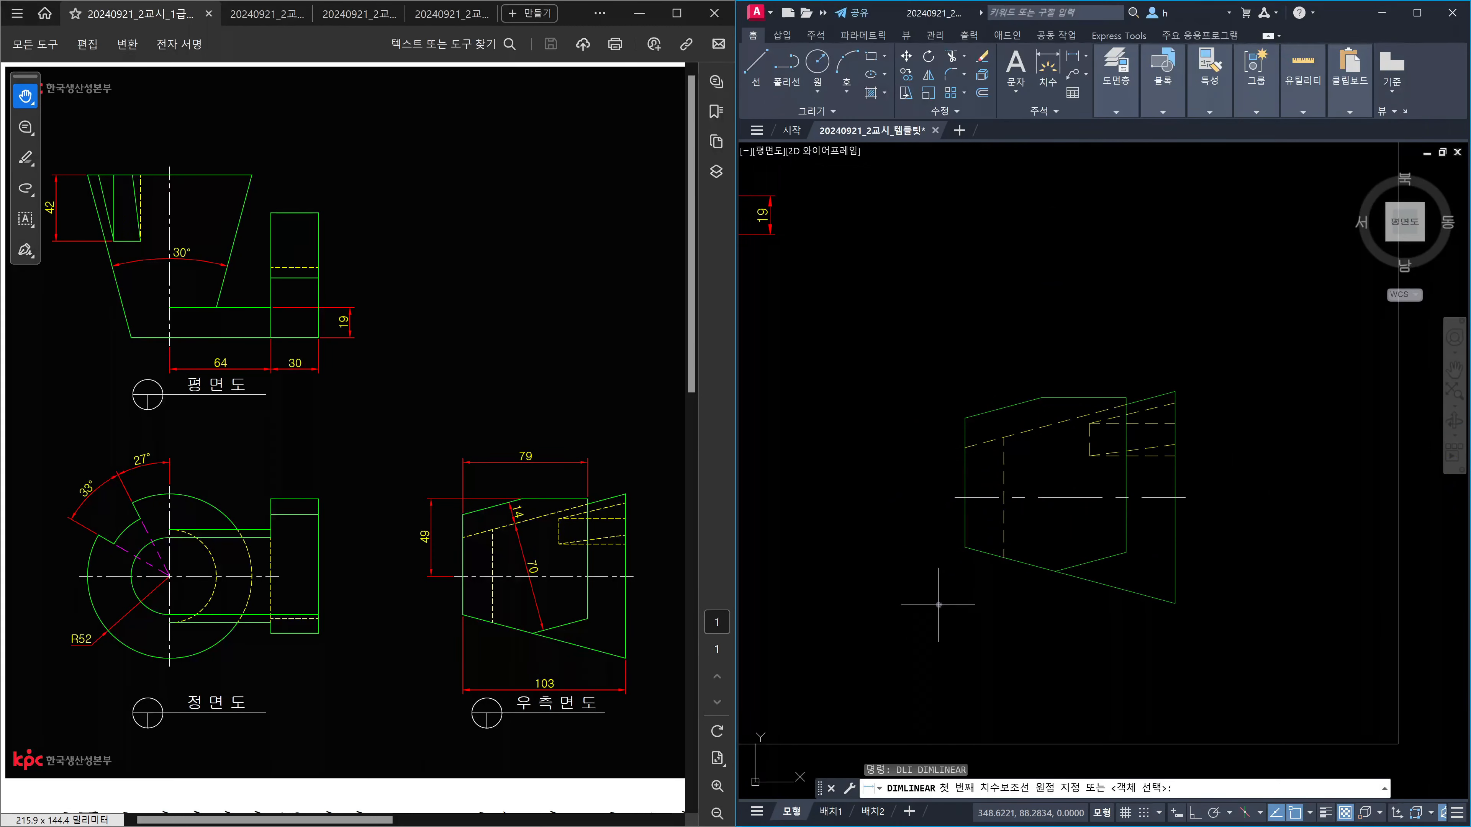
left_click(965, 547)
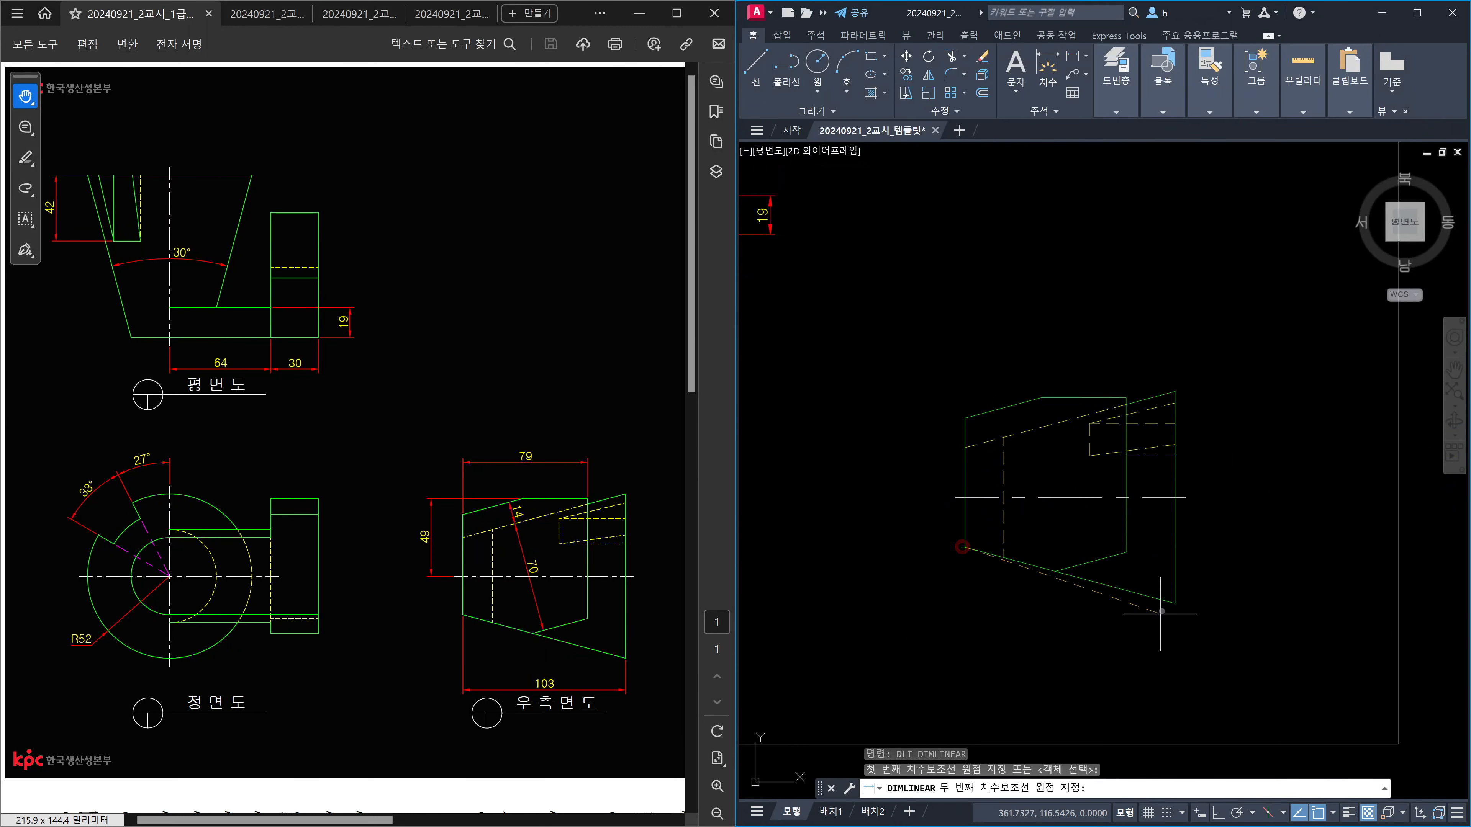
left_click(1171, 604)
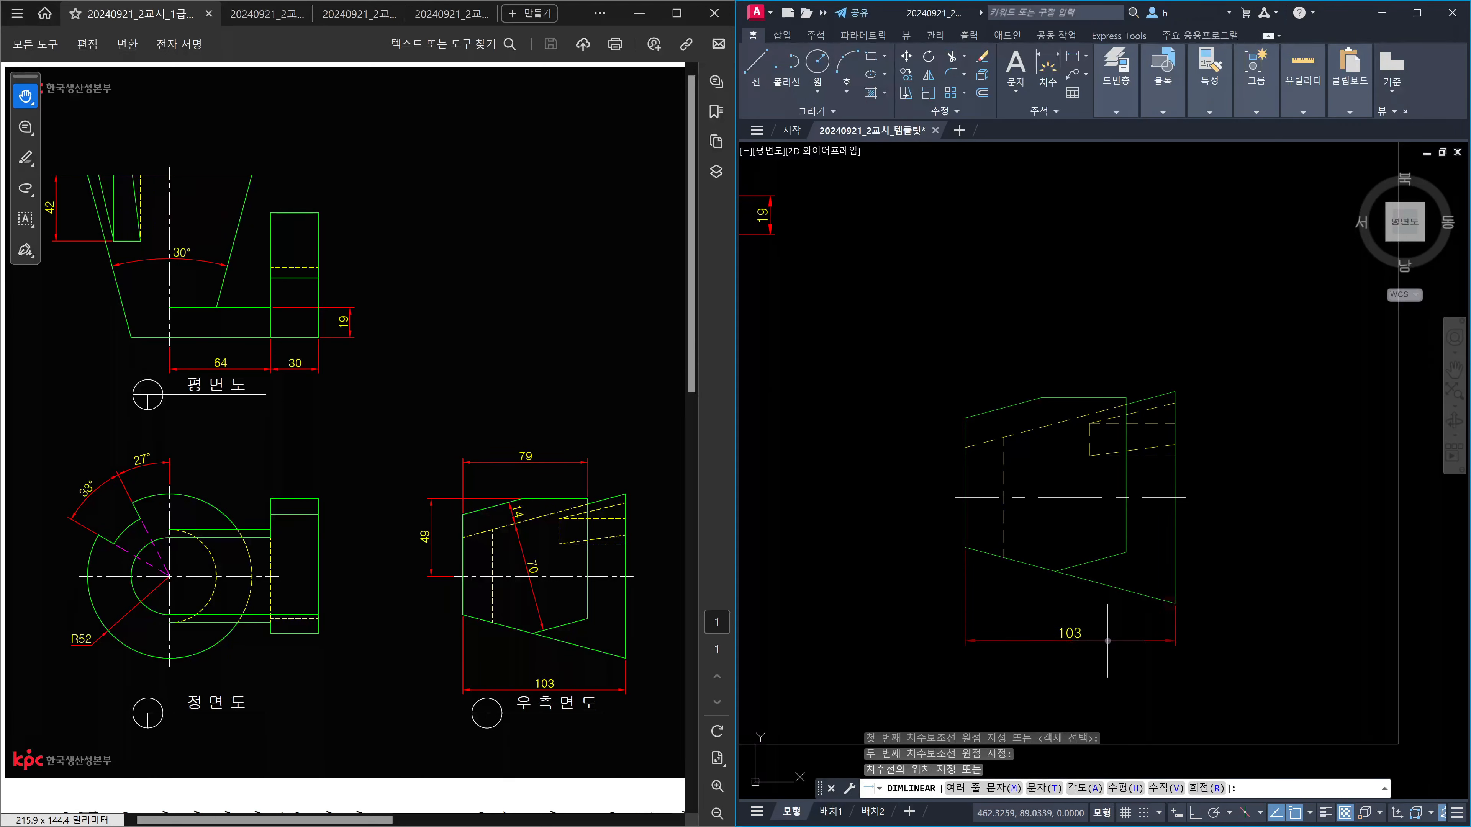
left_click(1108, 641)
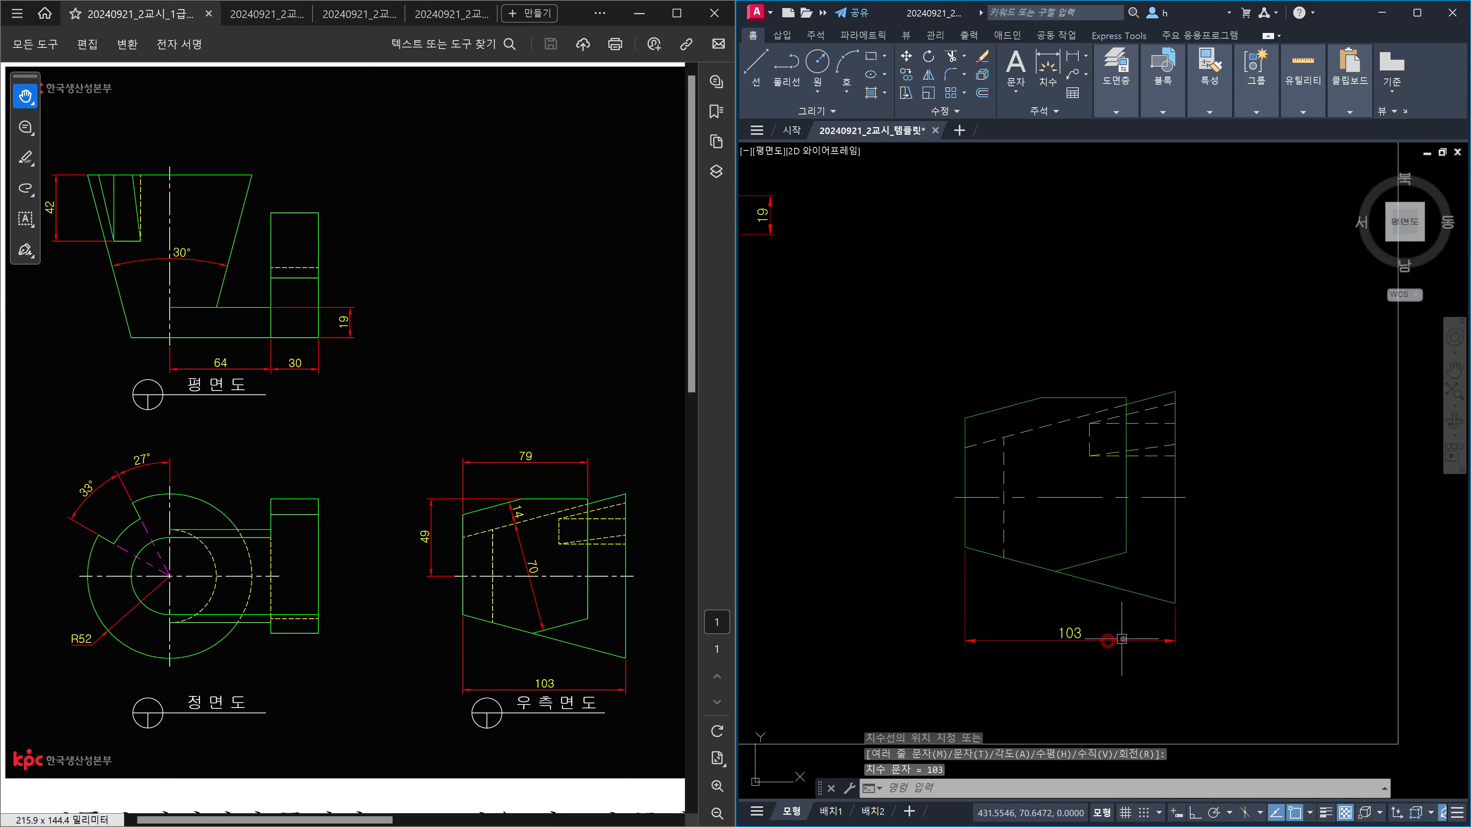
key("Escape")
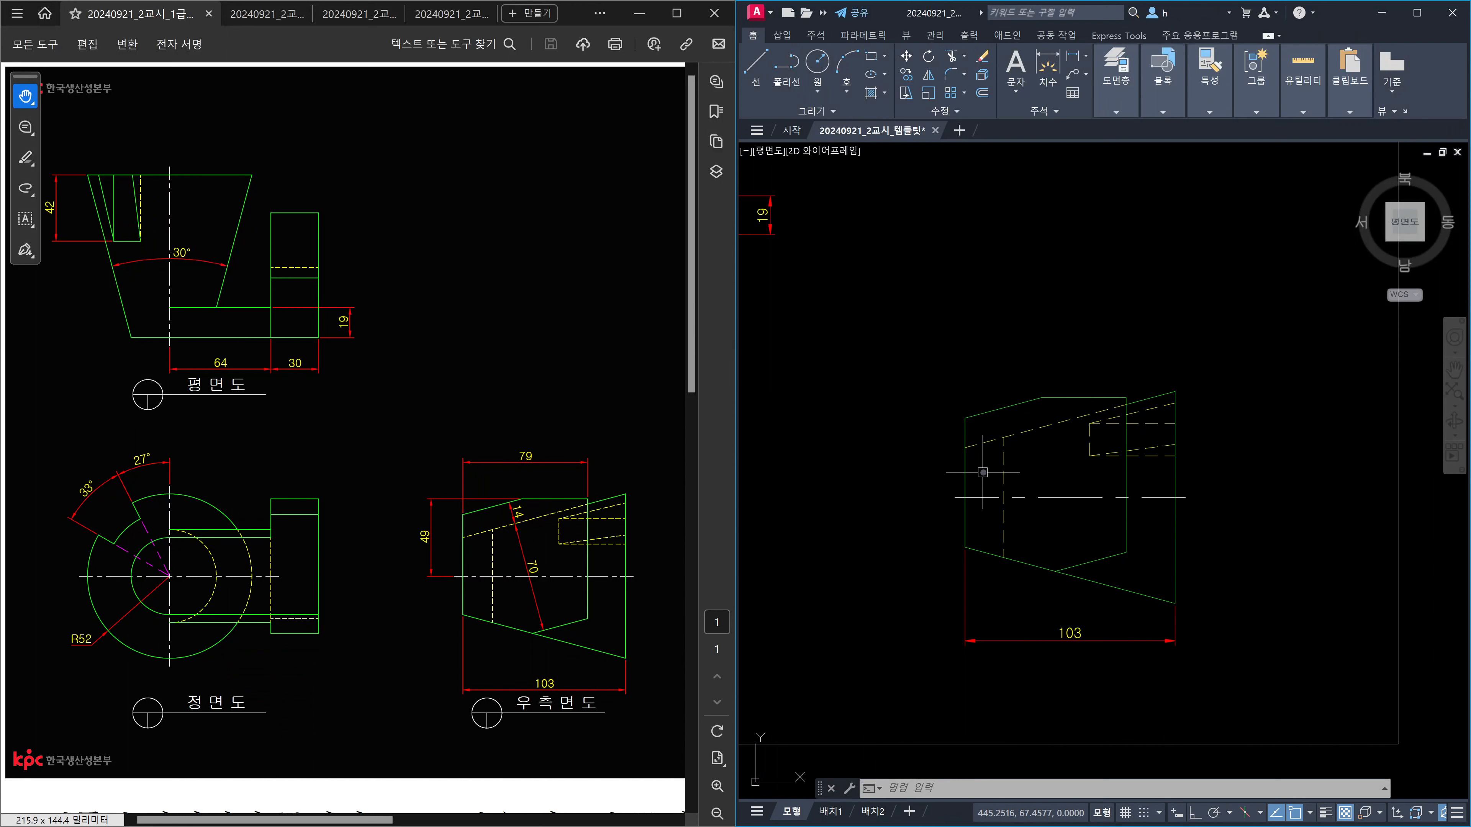
Step: Add a vertical linear dimension left of the right-side view, from the horizontal centre line to the left end of the top edge
type("dli")
key("Return")
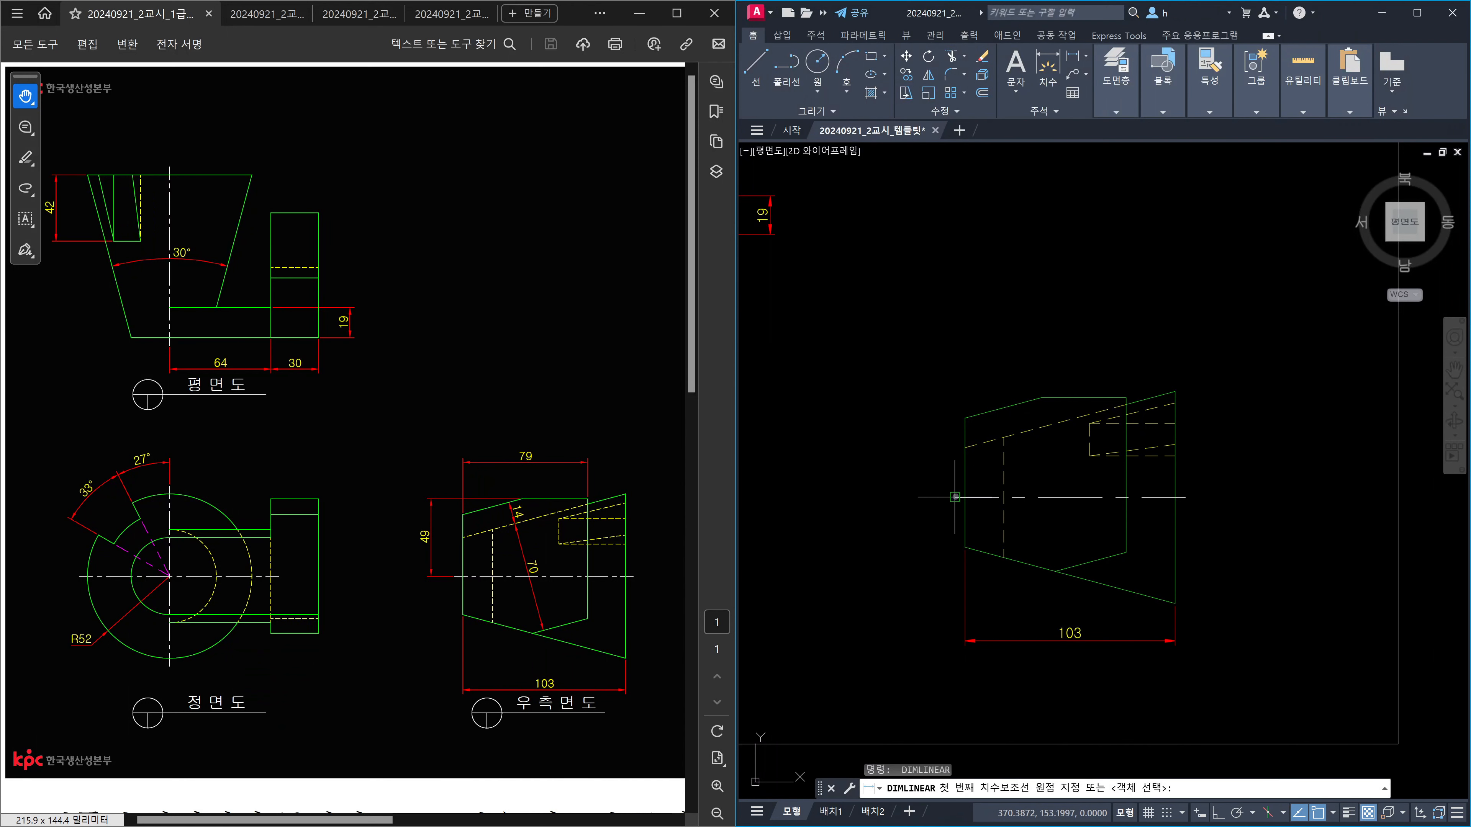
left_click(955, 497)
left_click(1036, 399)
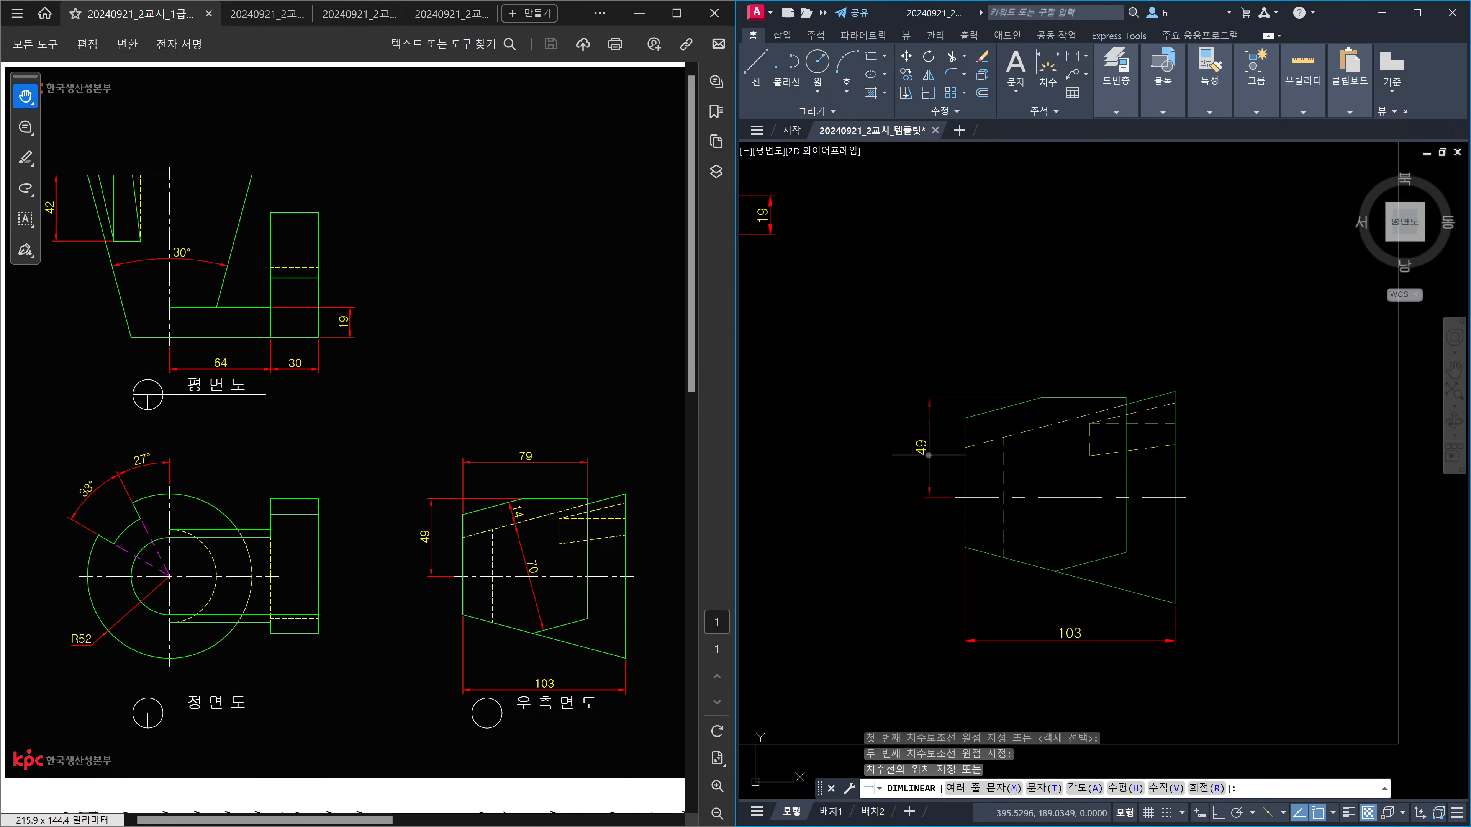
left_click(925, 459)
Step: Add a horizontal linear dimension above the right-side view, from its upper-left corner to the top edge's right end, level with the front view's 27° dimension
key("Return")
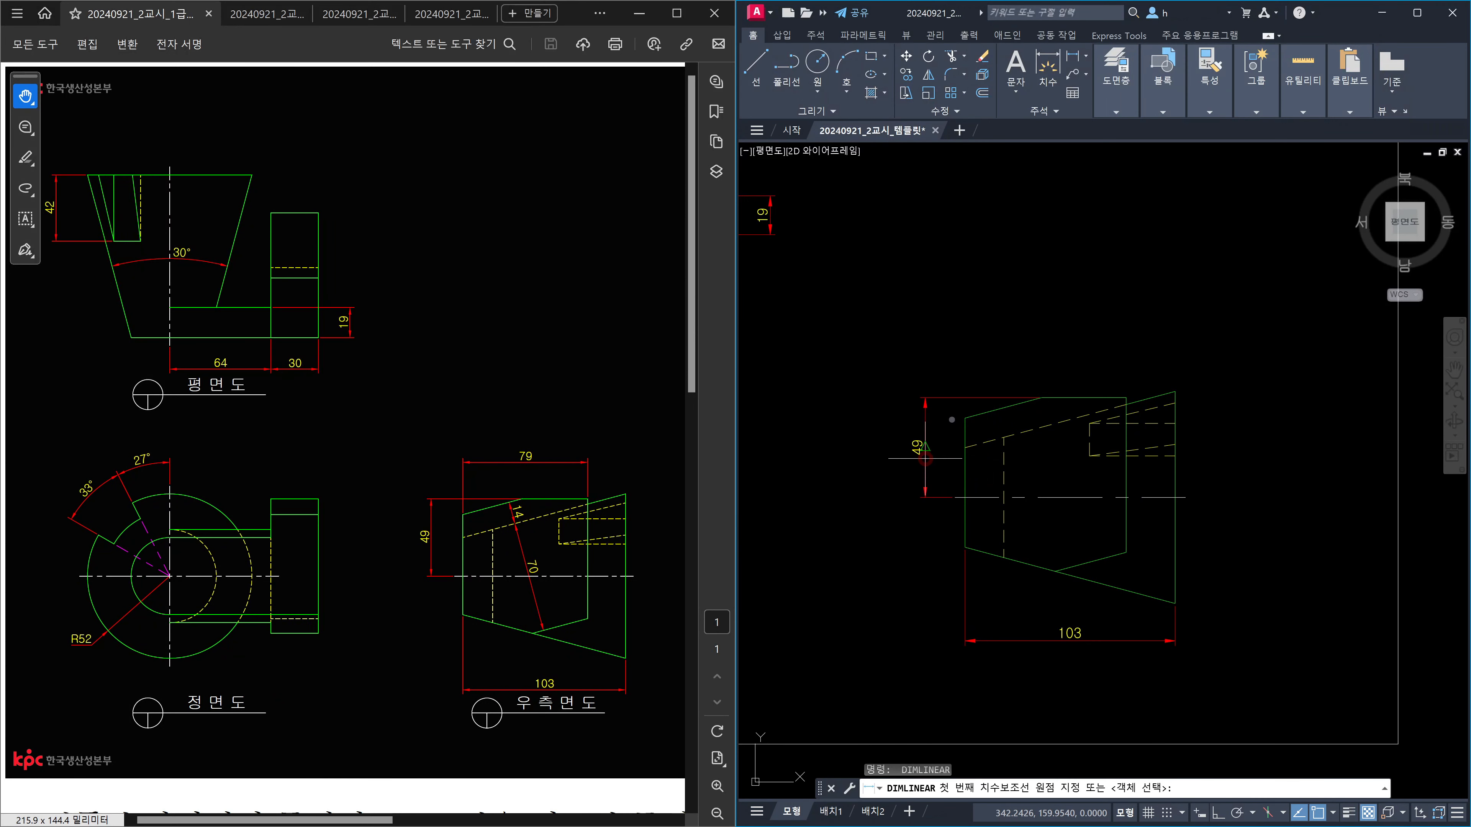
left_click(965, 416)
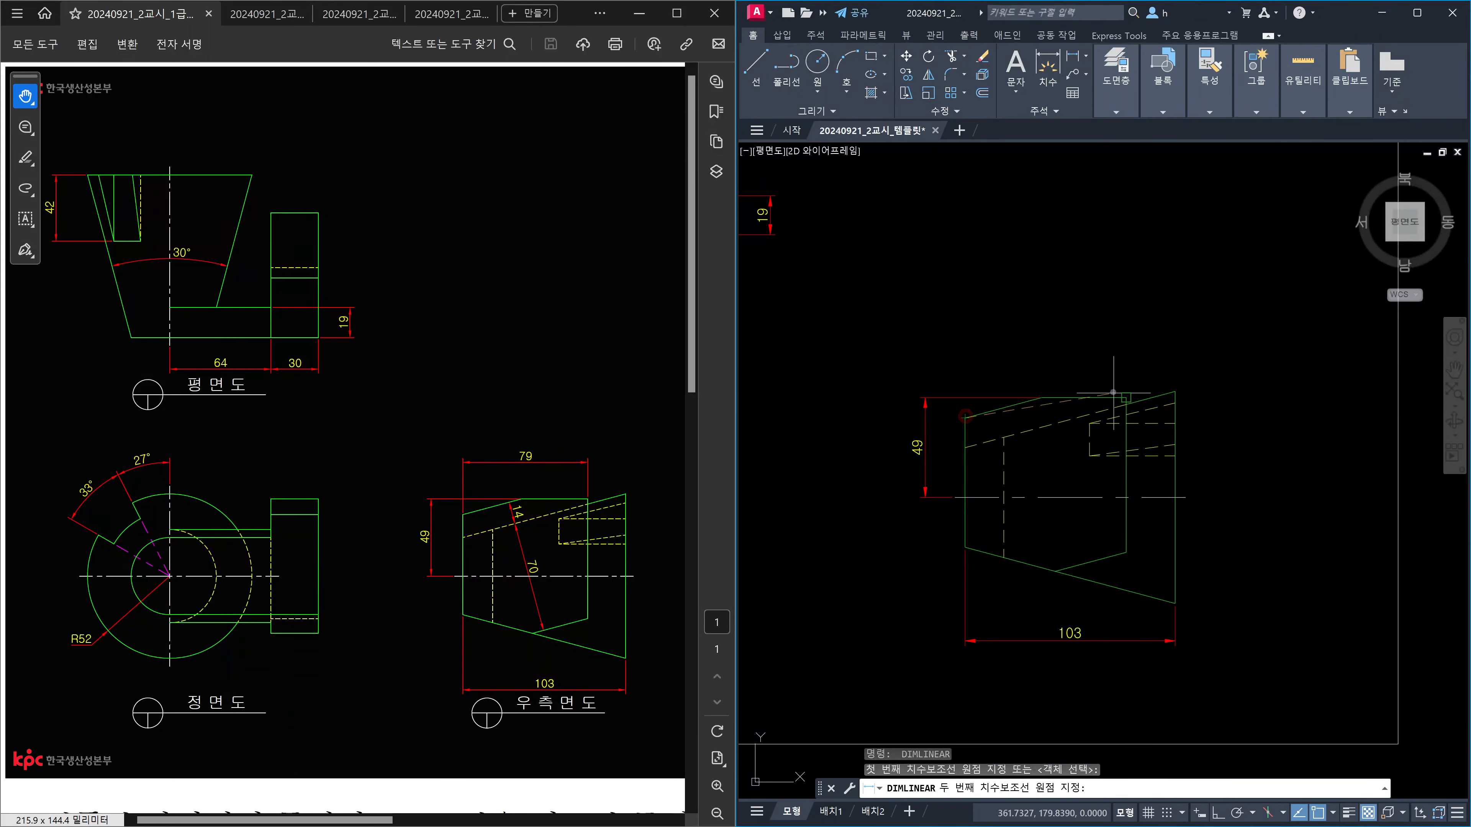
left_click(1126, 398)
scroll(985, 345, "down", 5)
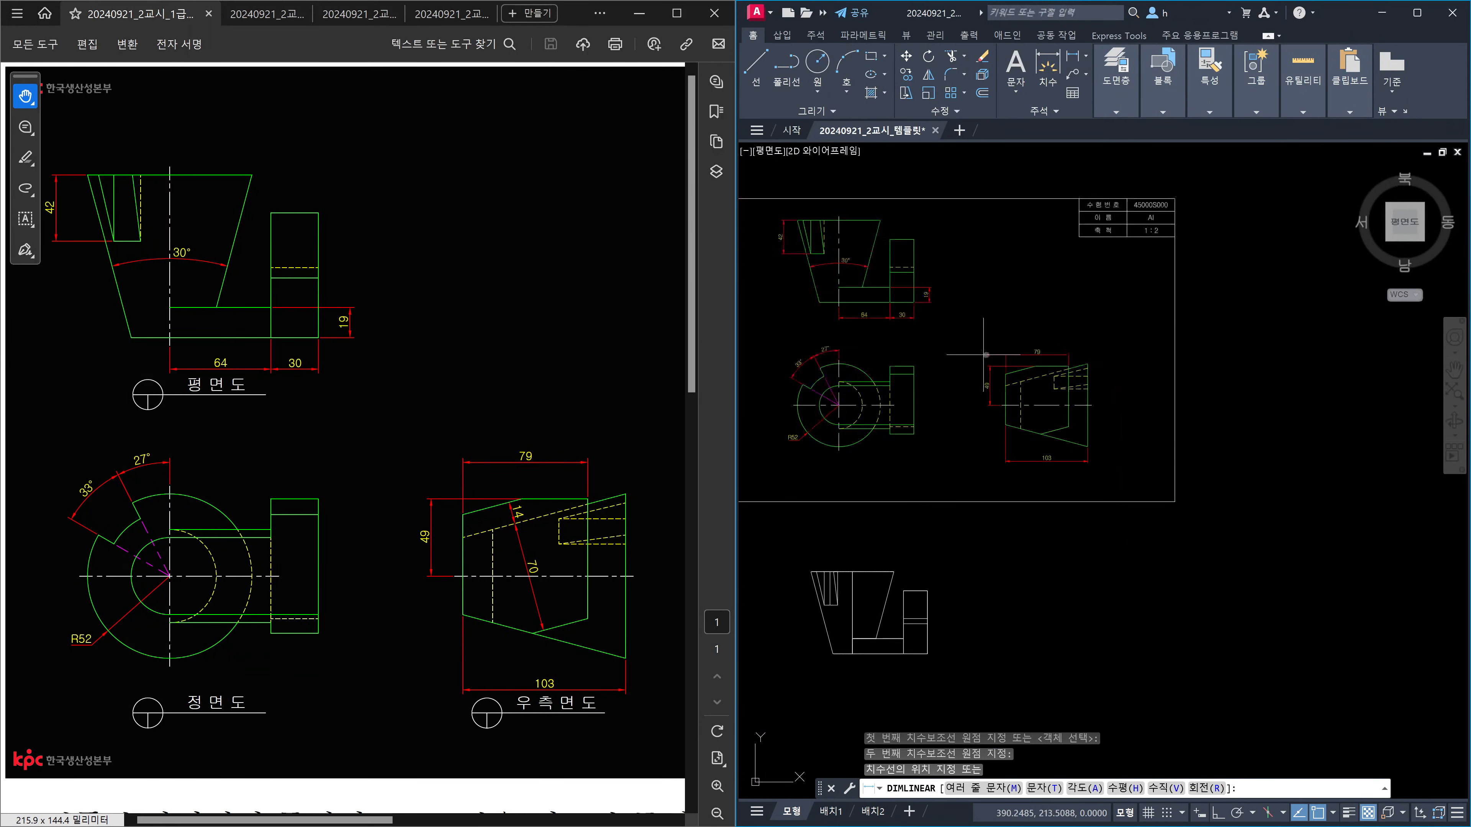
scroll(950, 365, "up", 8)
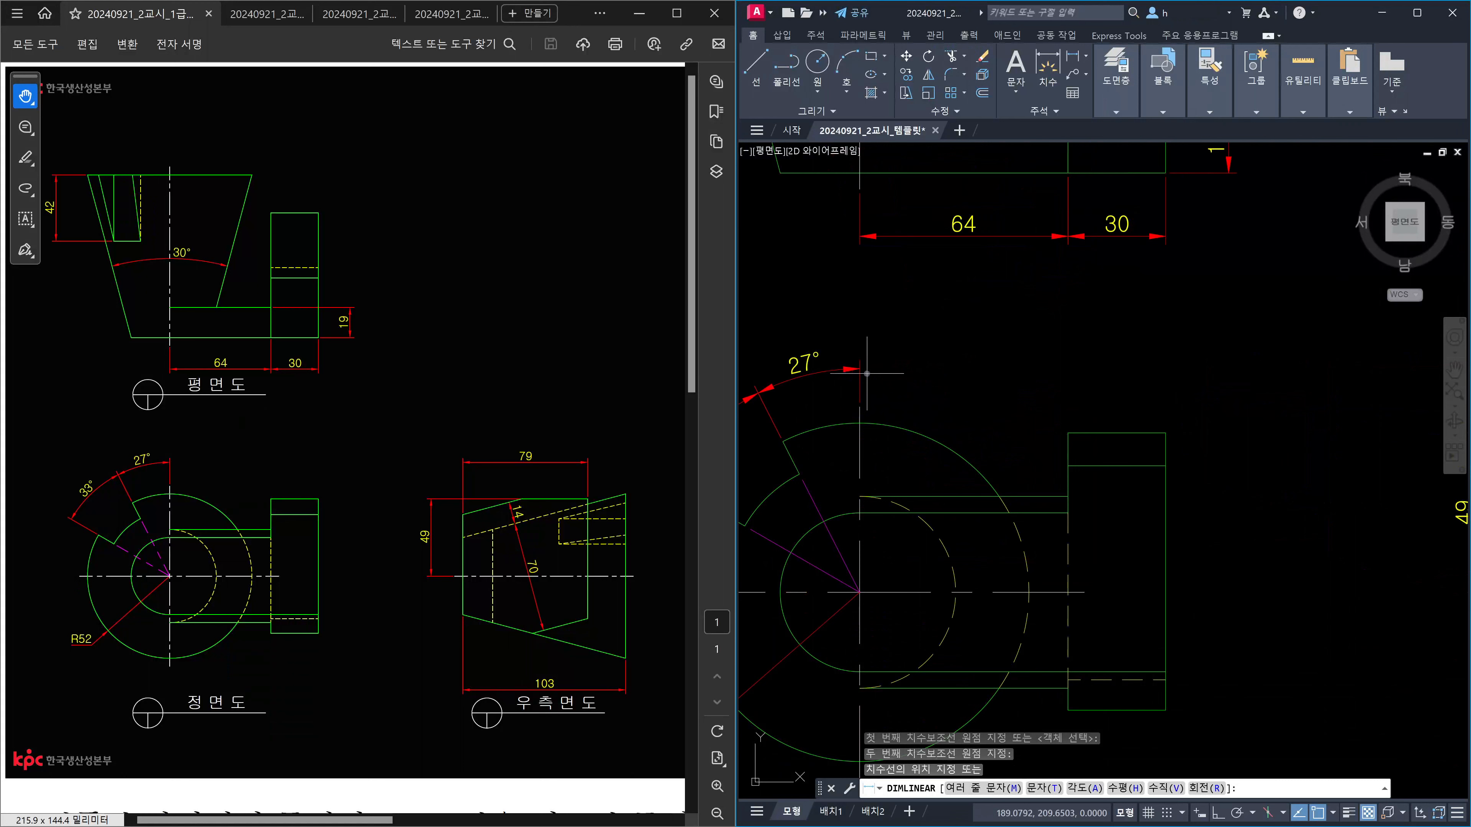
scroll(865, 368, "up", 6)
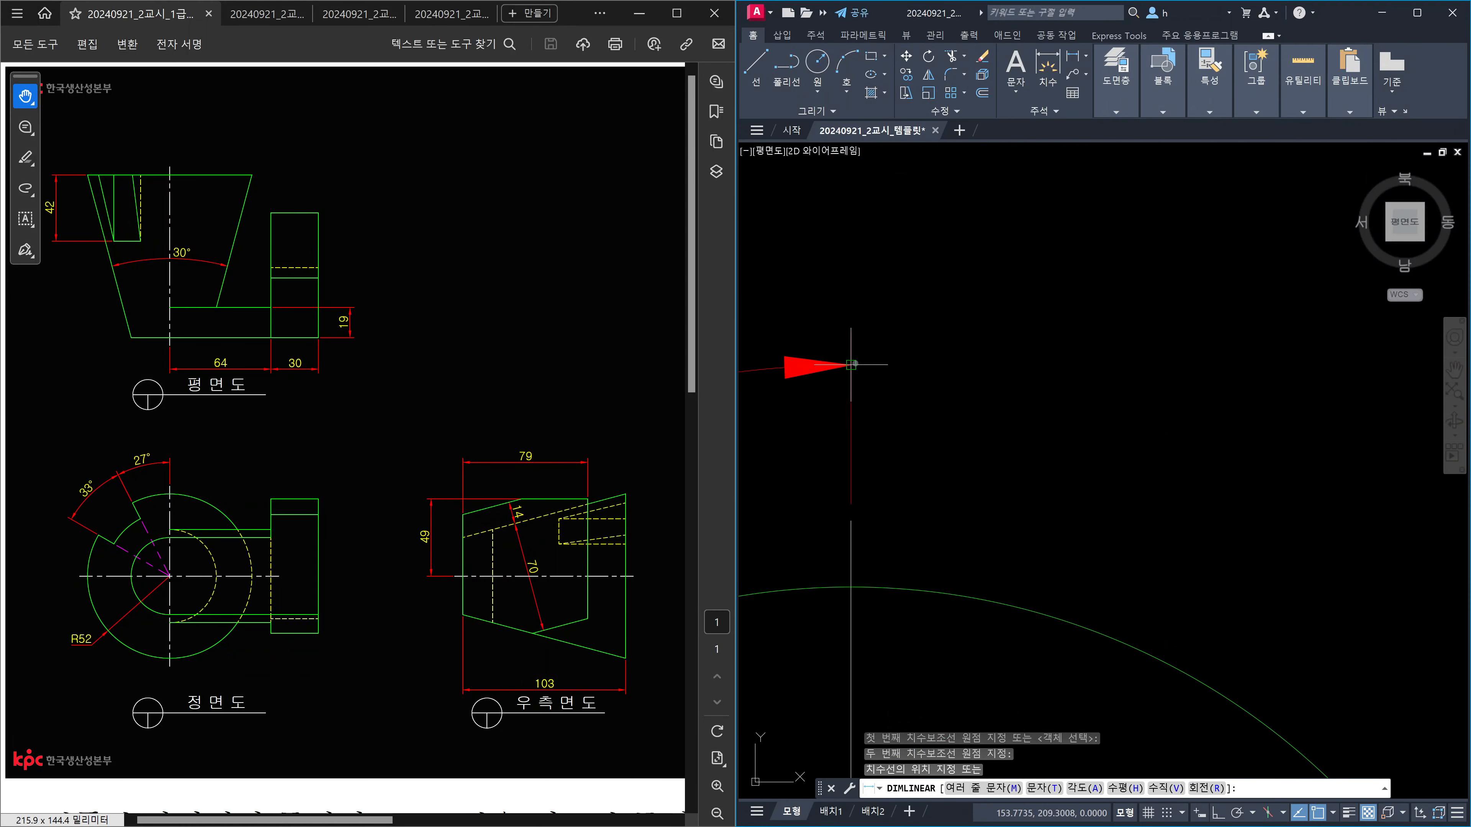
left_click(851, 364)
scroll(976, 388, "down", 5)
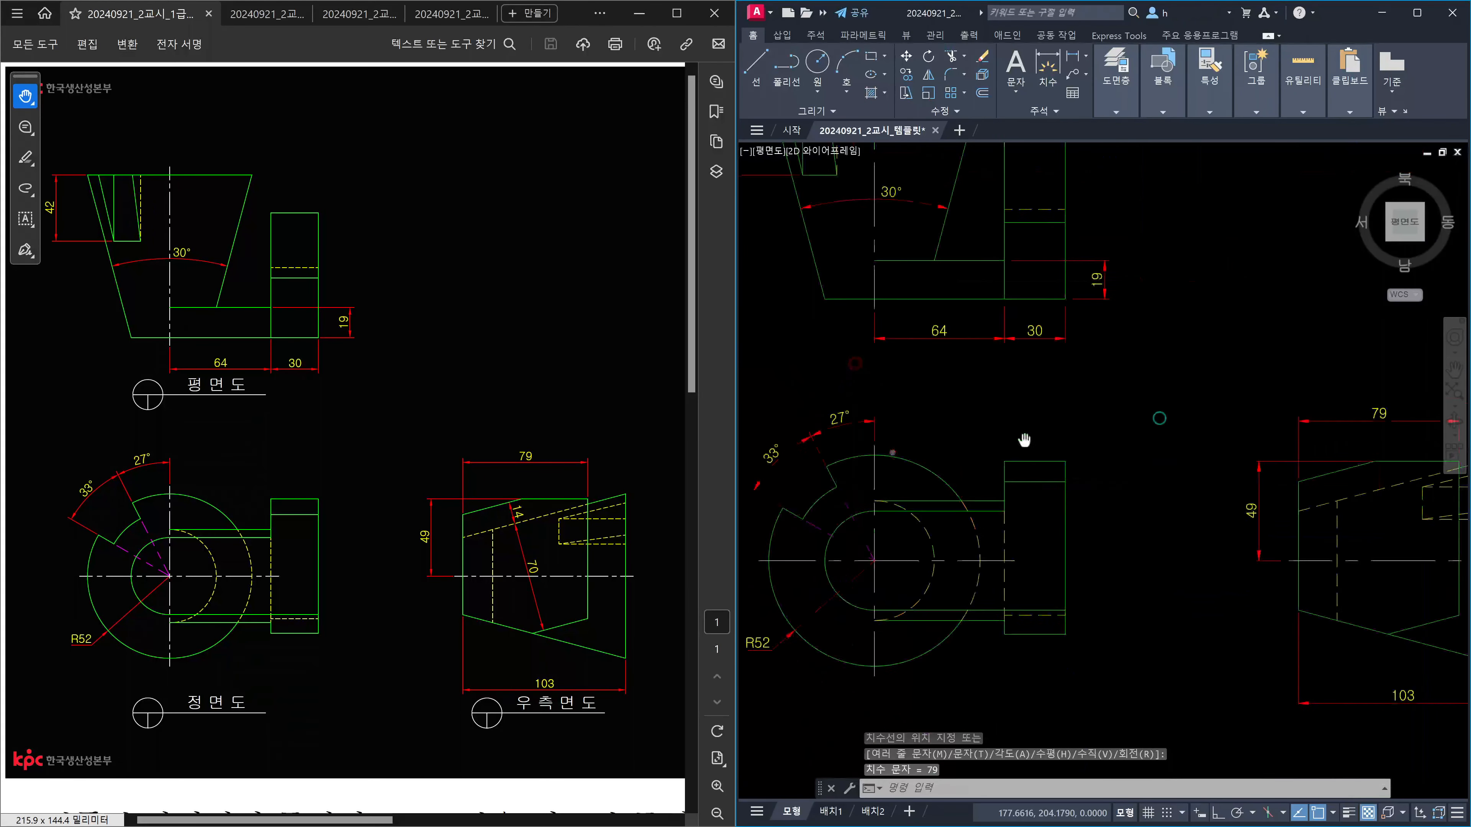
Step: Add an aligned dimension in the right-side view from the vertex on the lower sloping edge perpendicular to the upper sloping hidden line
scroll(866, 466, "up", 3)
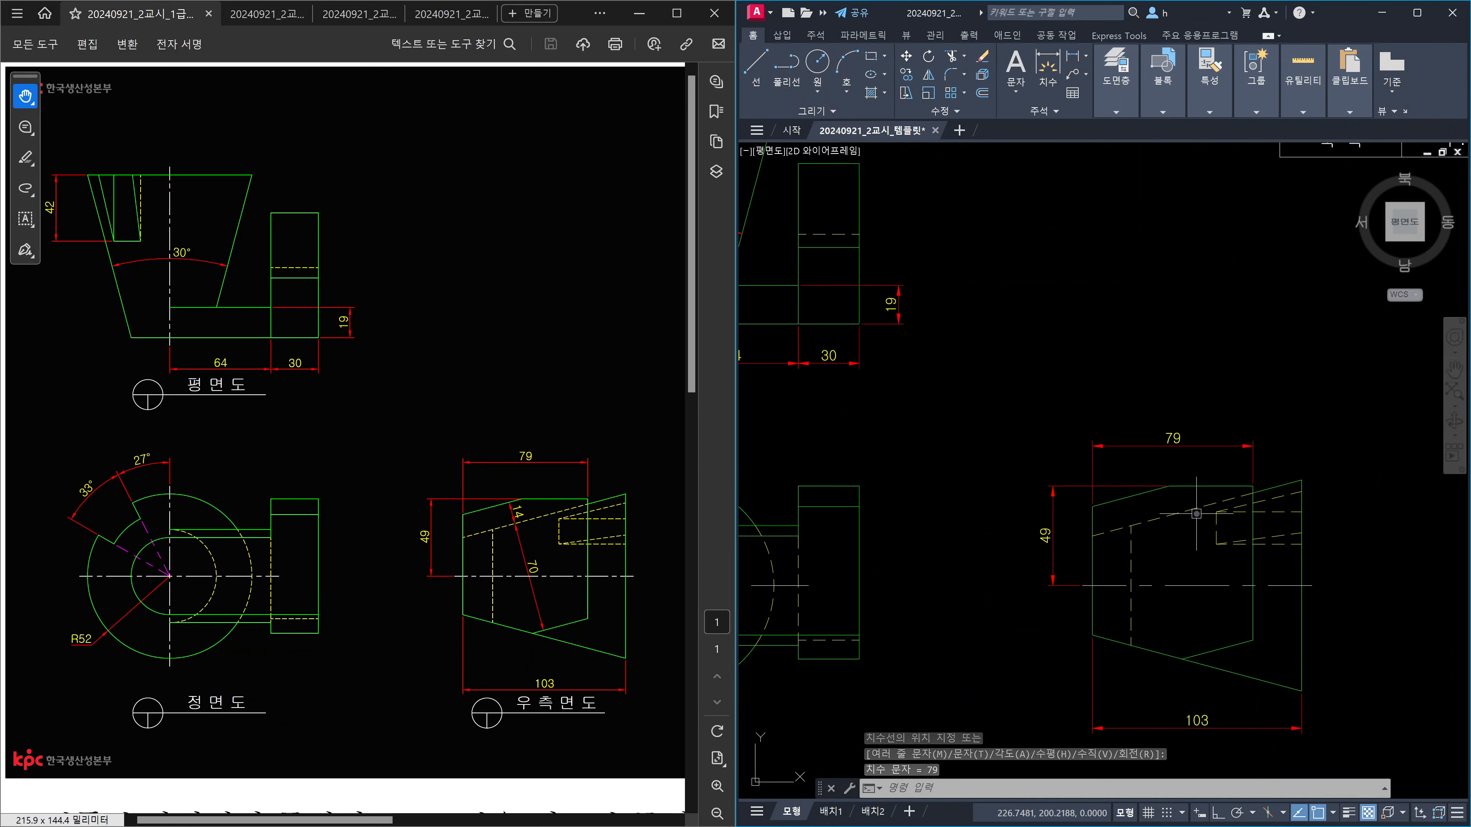
middle_click_drag(1111, 531, 1414, 481)
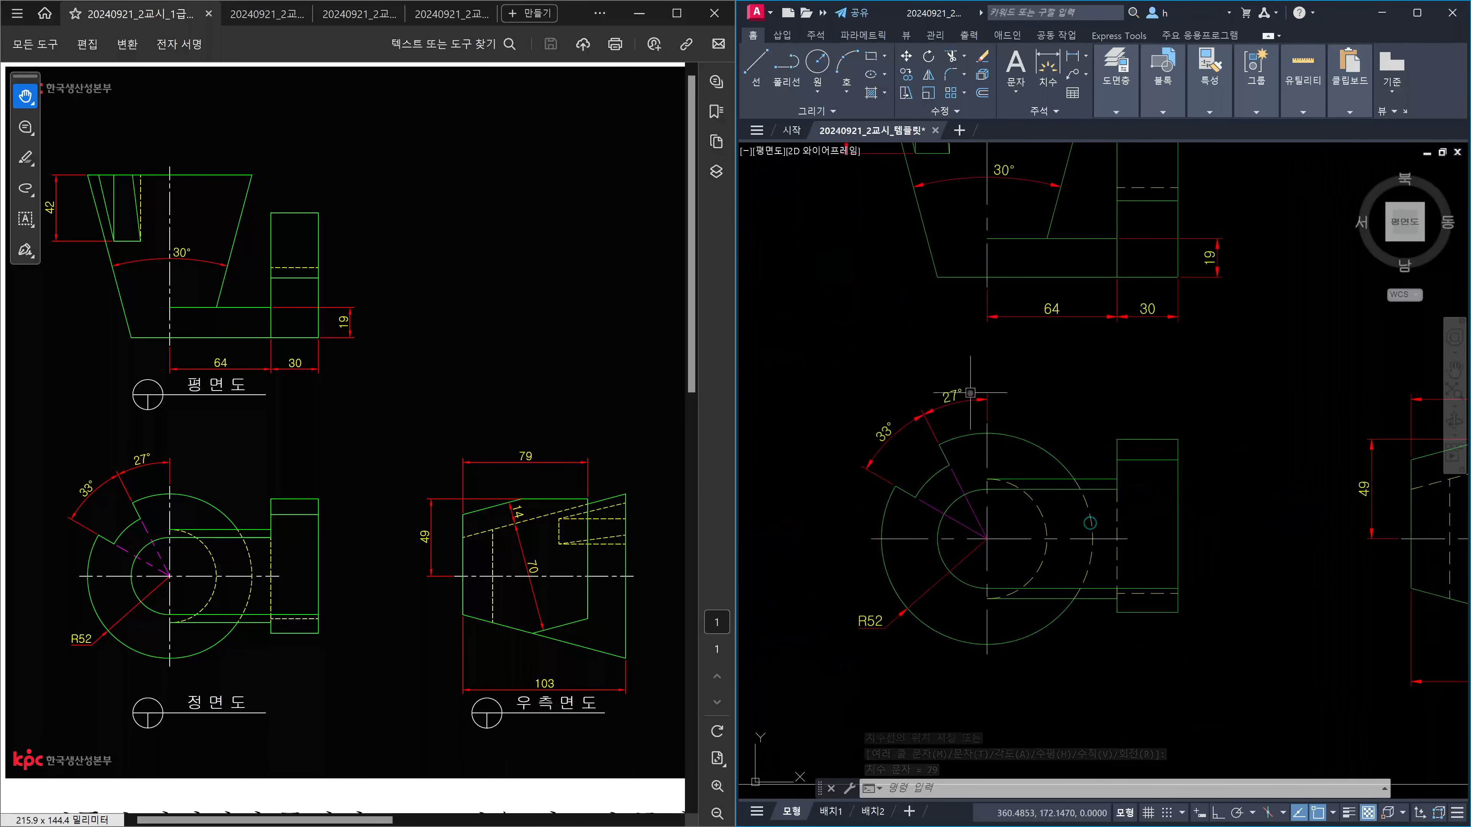
middle_click_drag(1049, 441, 827, 476)
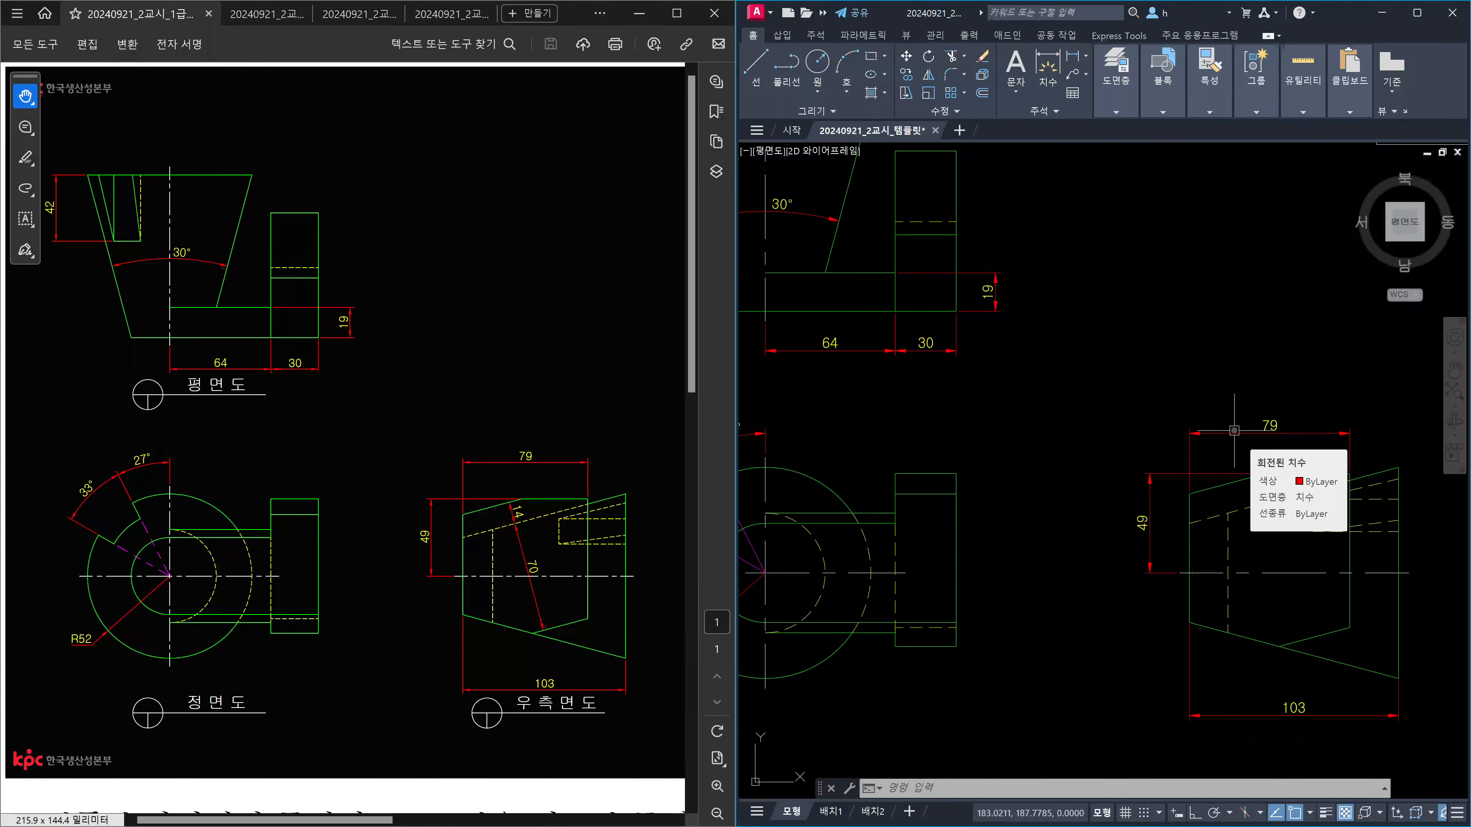
middle_click_drag(1253, 483, 1077, 403)
scroll(1089, 520, "up", 2)
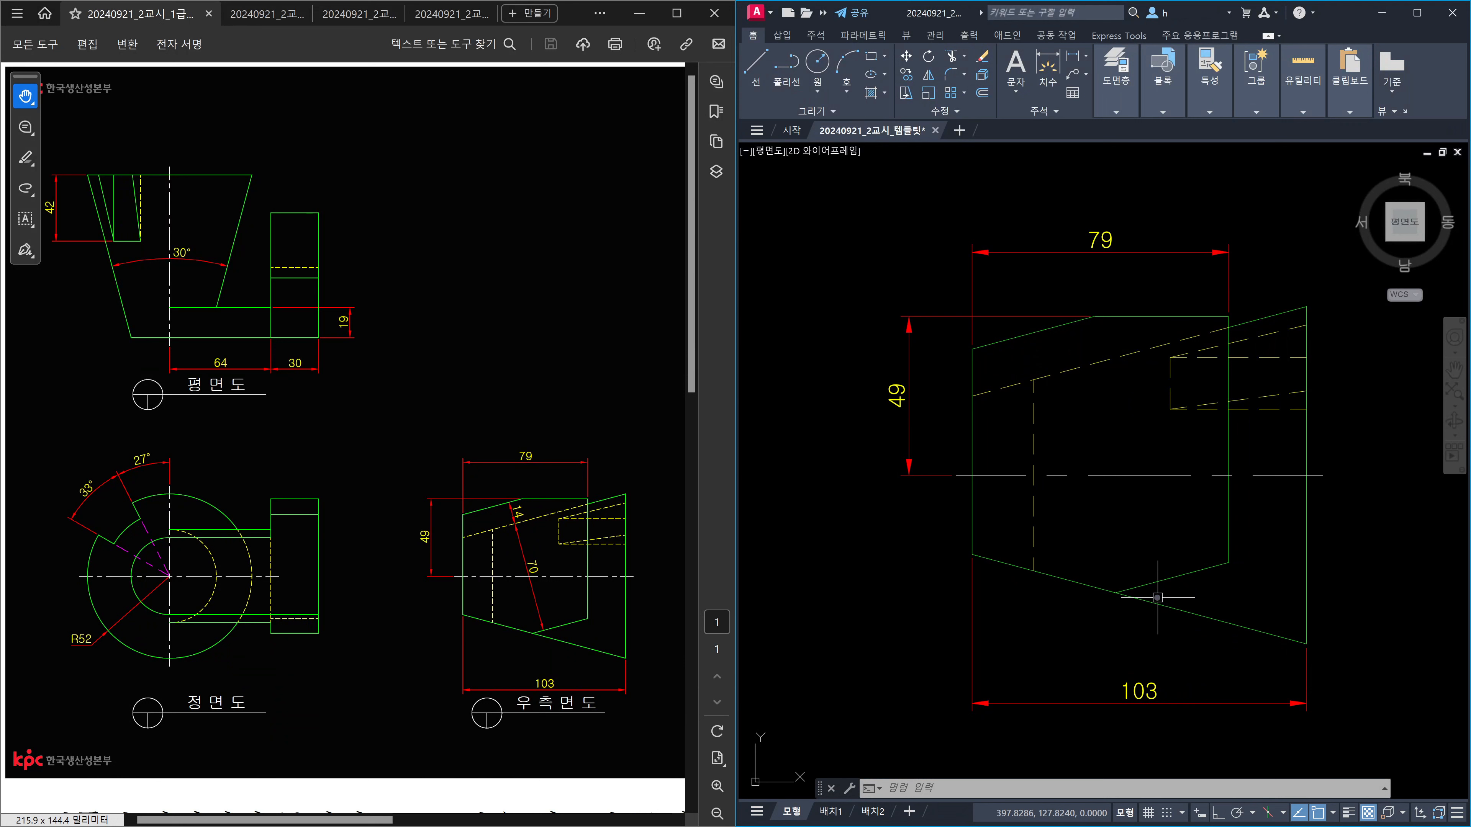
type("DAL")
key("Return")
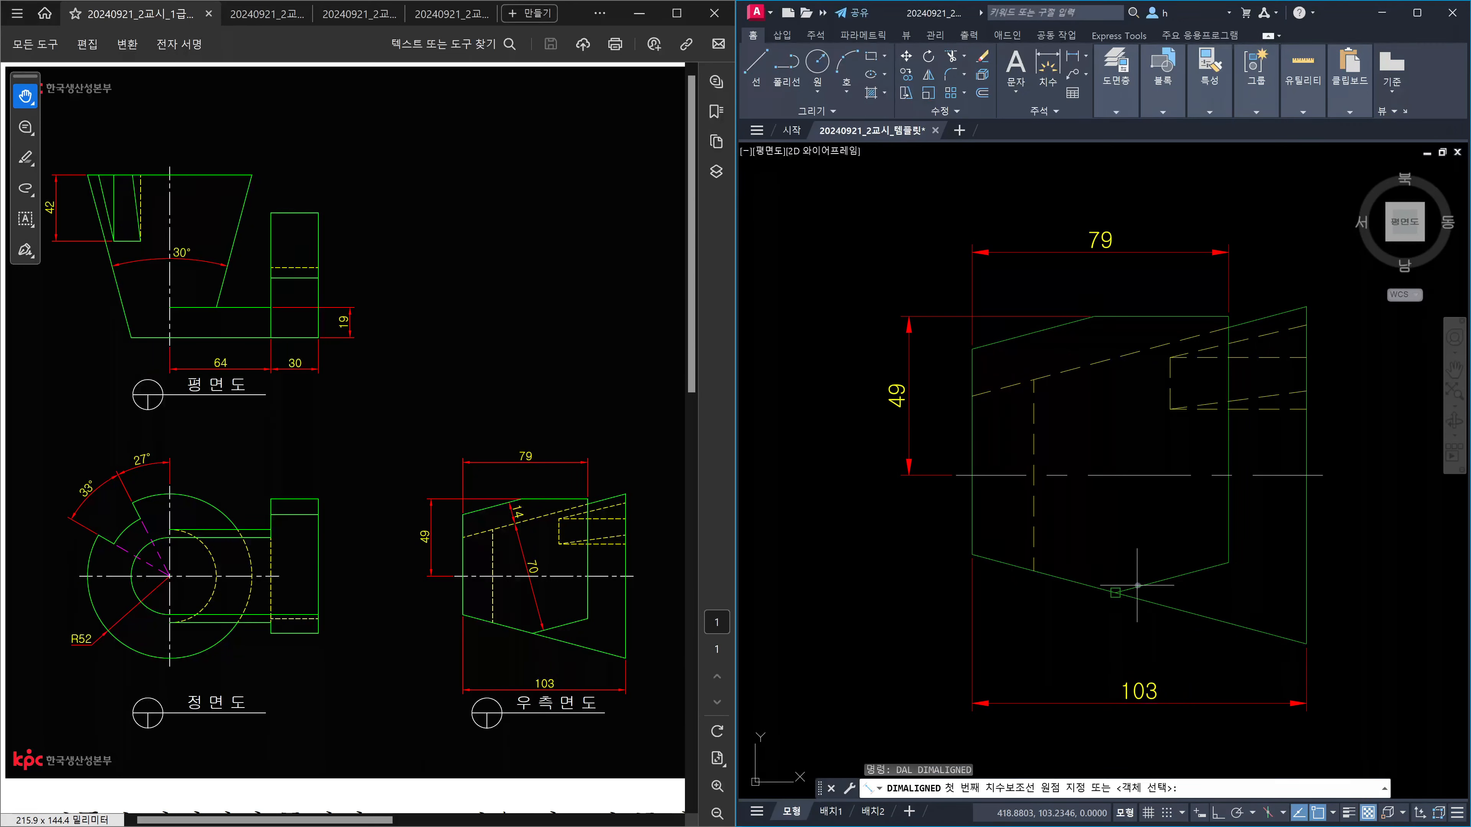
left_click(1137, 586)
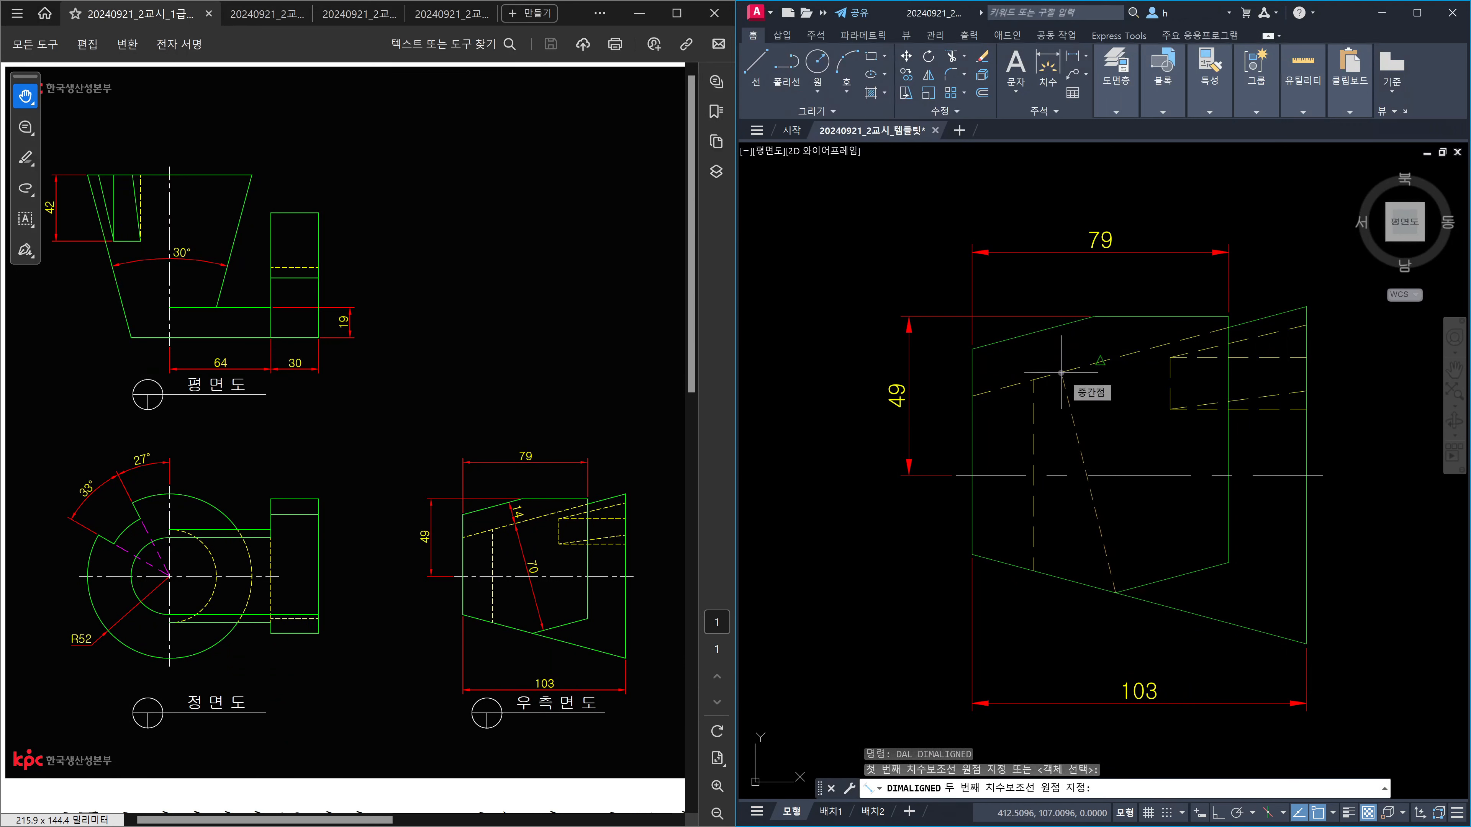
right_click(1060, 400, "shift")
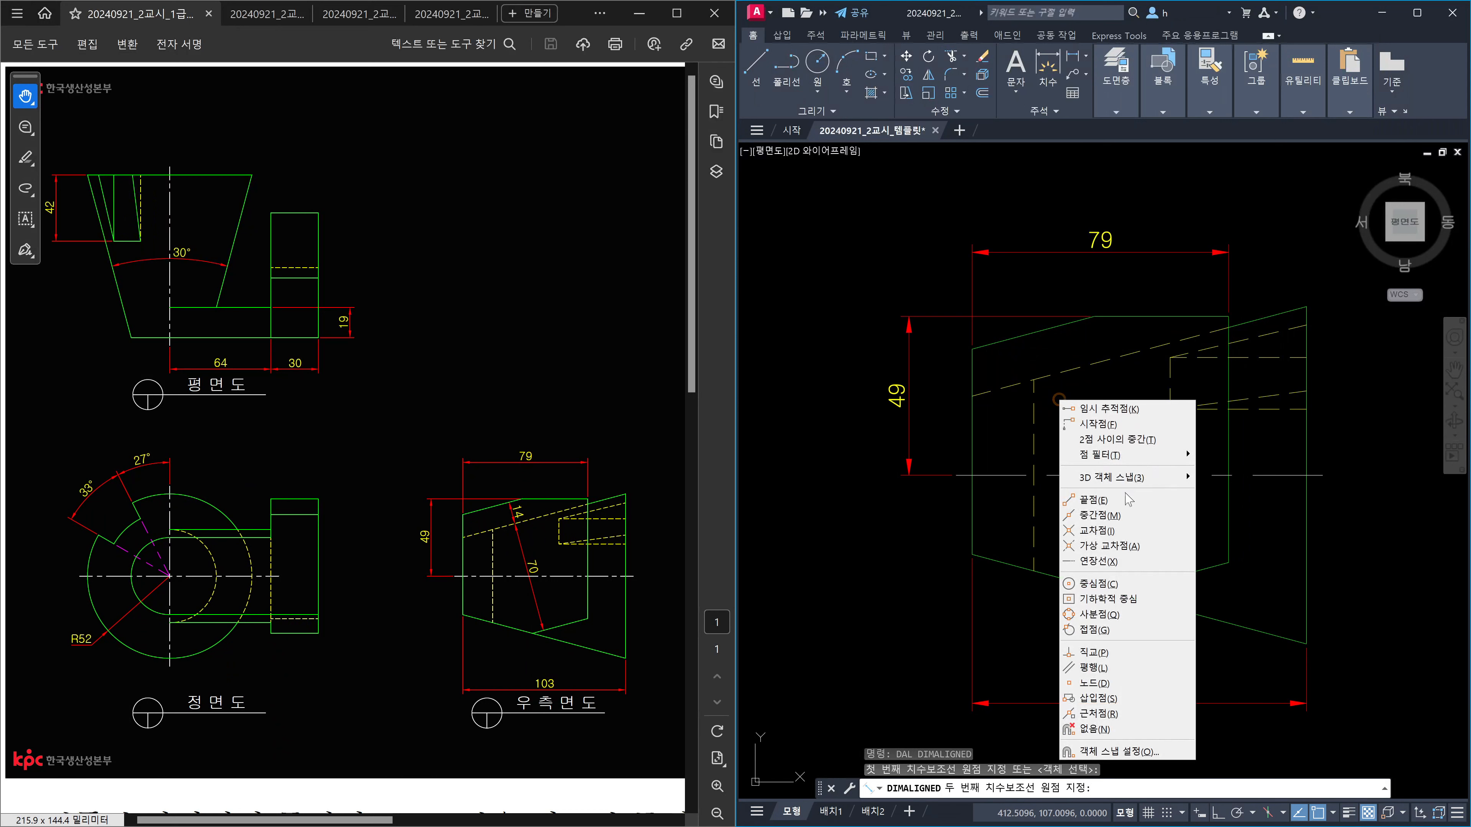
left_click(1128, 668)
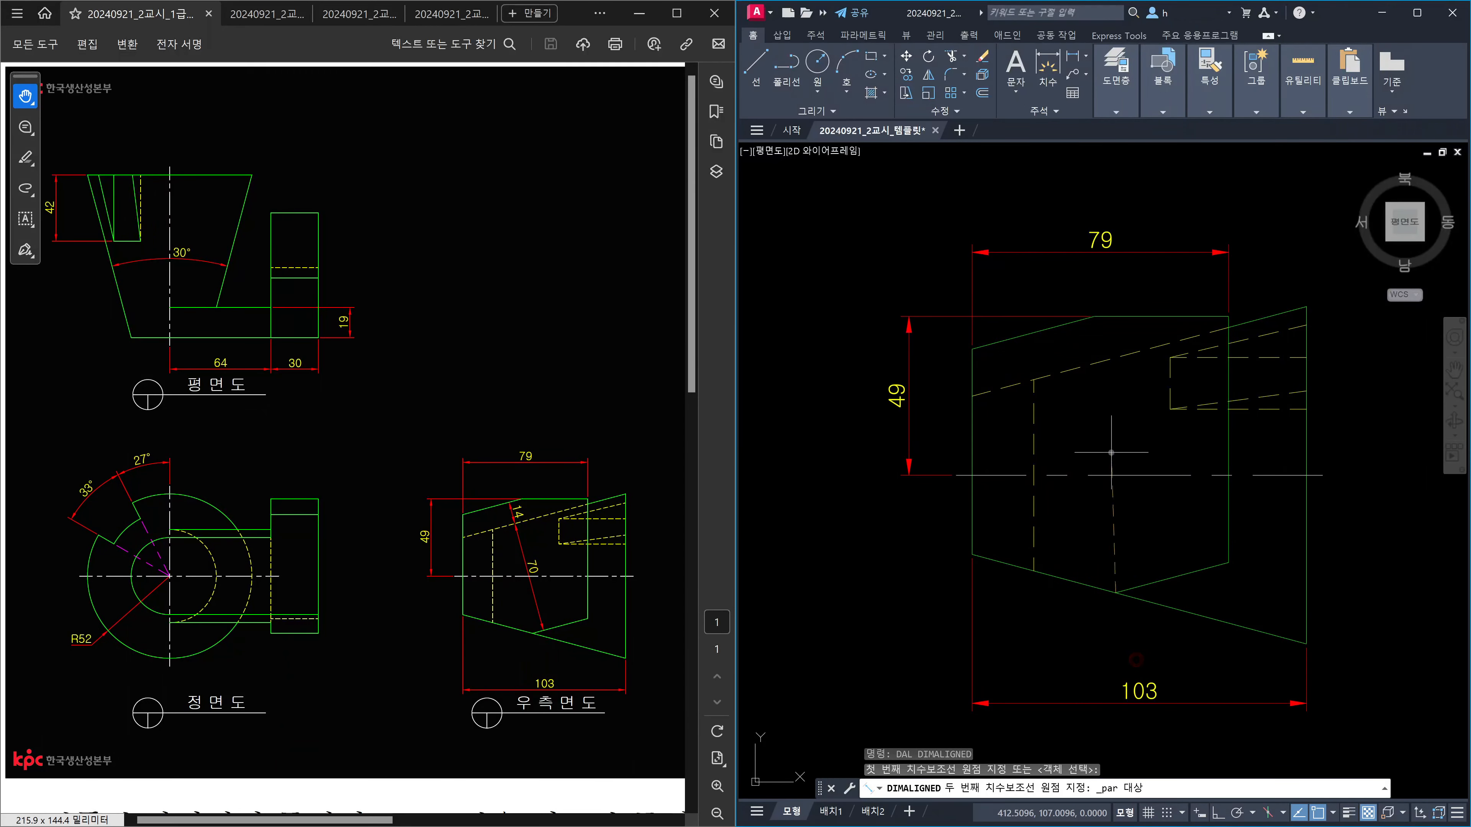
right_click(1111, 453, "shift")
left_click(1155, 692)
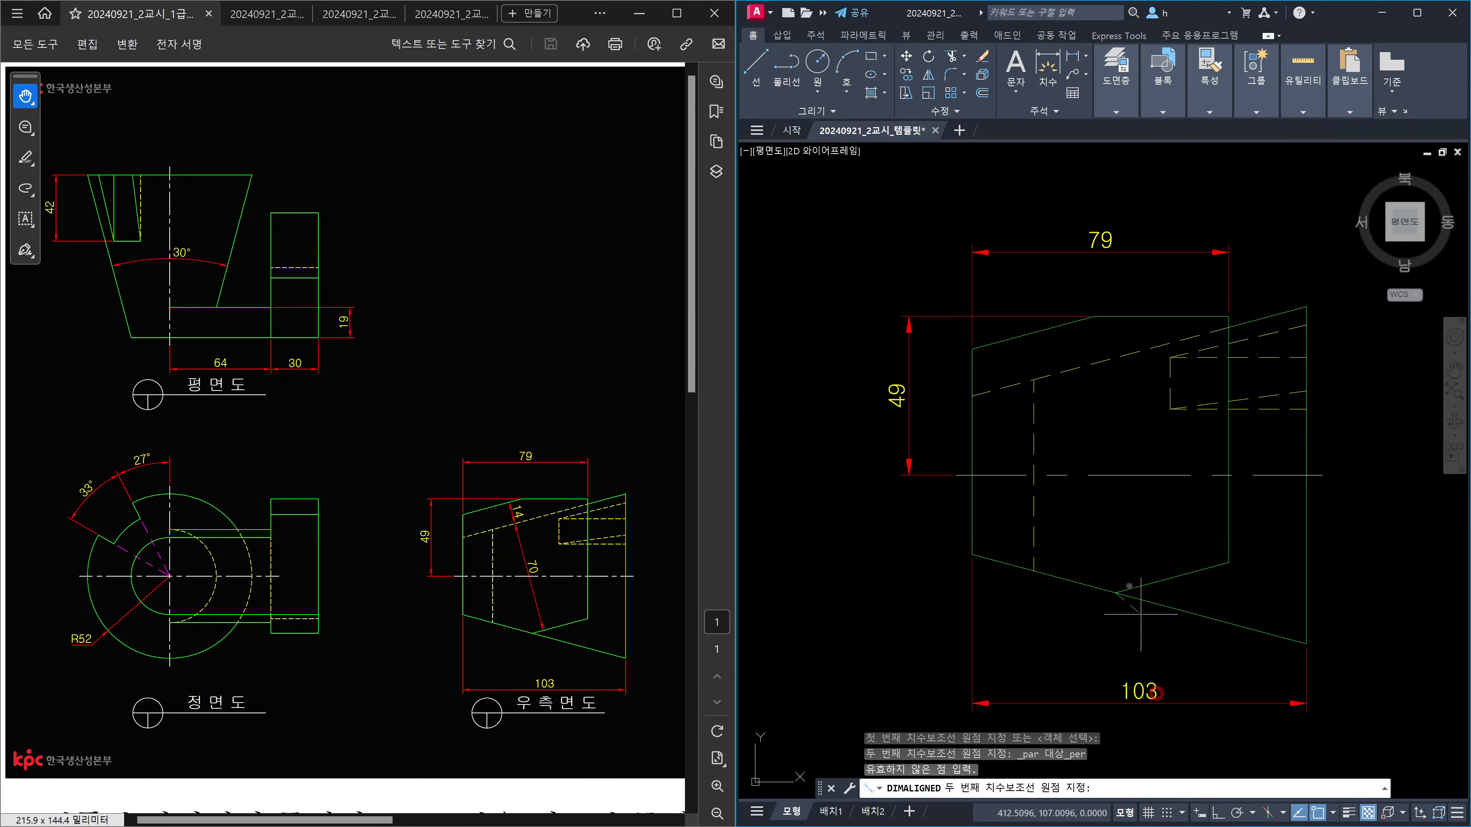
right_click(1102, 488, "shift")
left_click(1143, 379)
left_click(1063, 371)
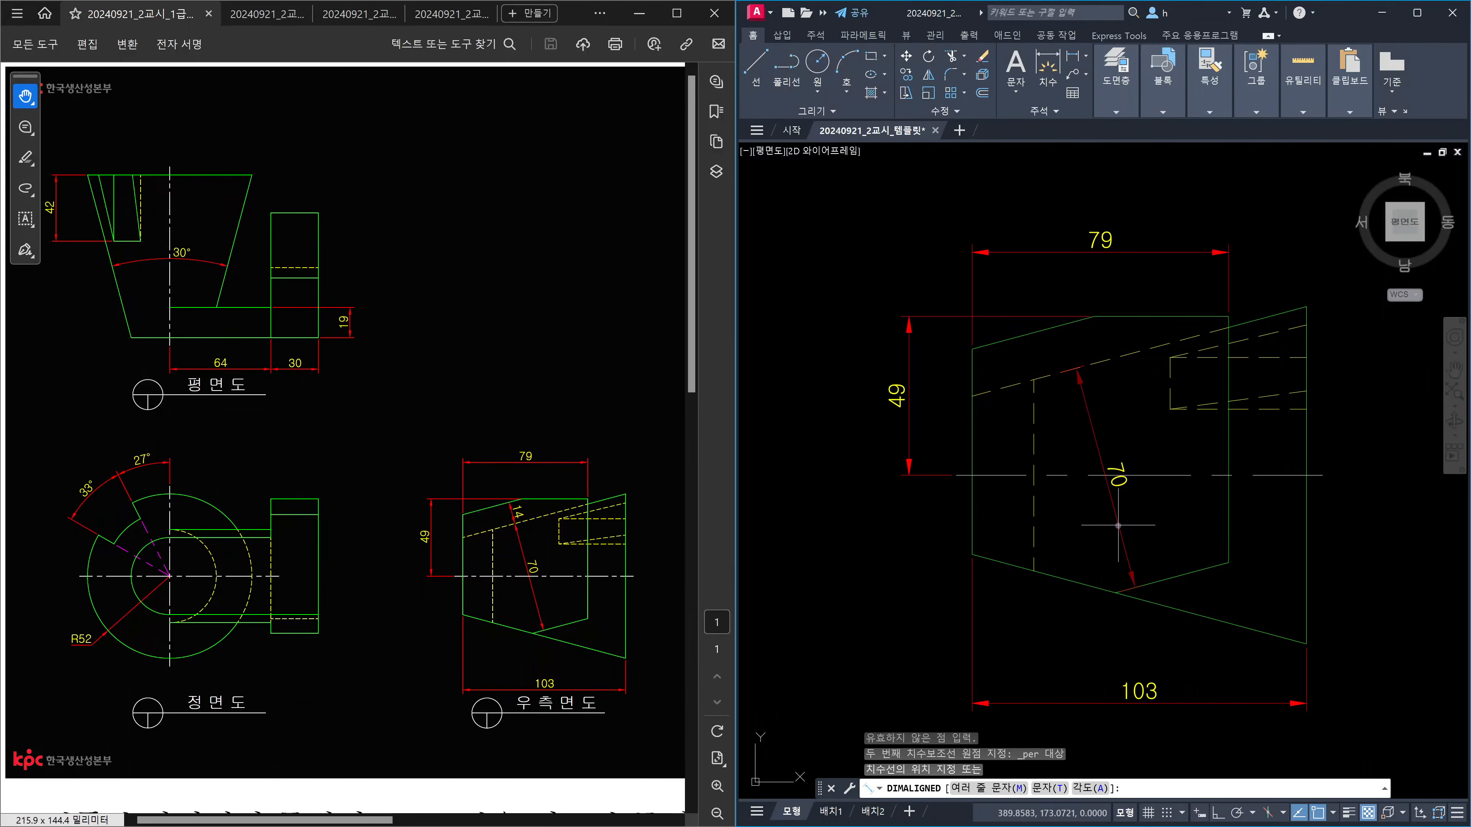
left_click(1118, 526)
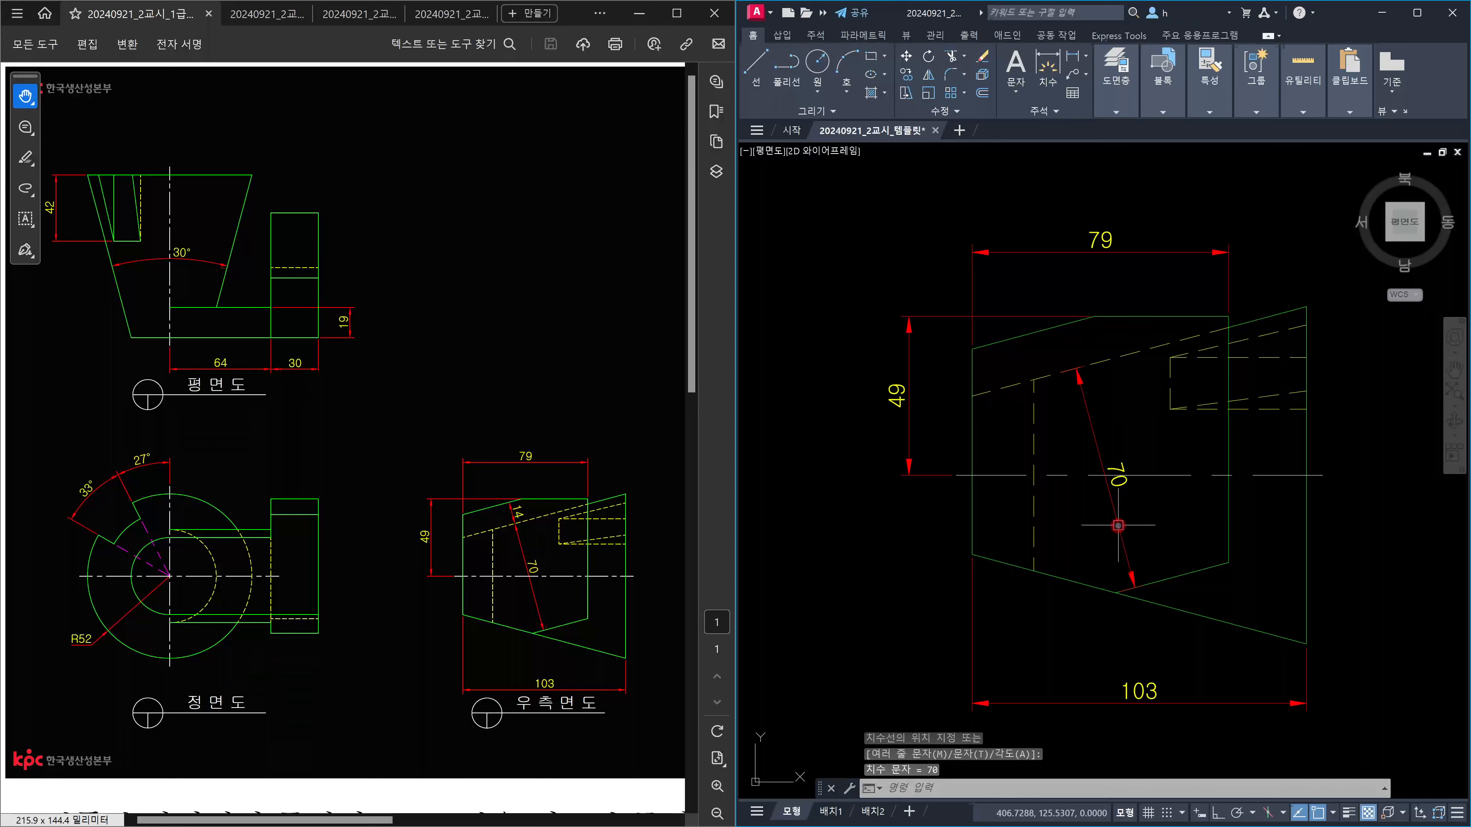
Step: Shift the aligned dimension's text and dimension line slightly up and to the left, clear of the horizontal centre line
scroll(1119, 474, "up", 5)
left_click(1153, 509)
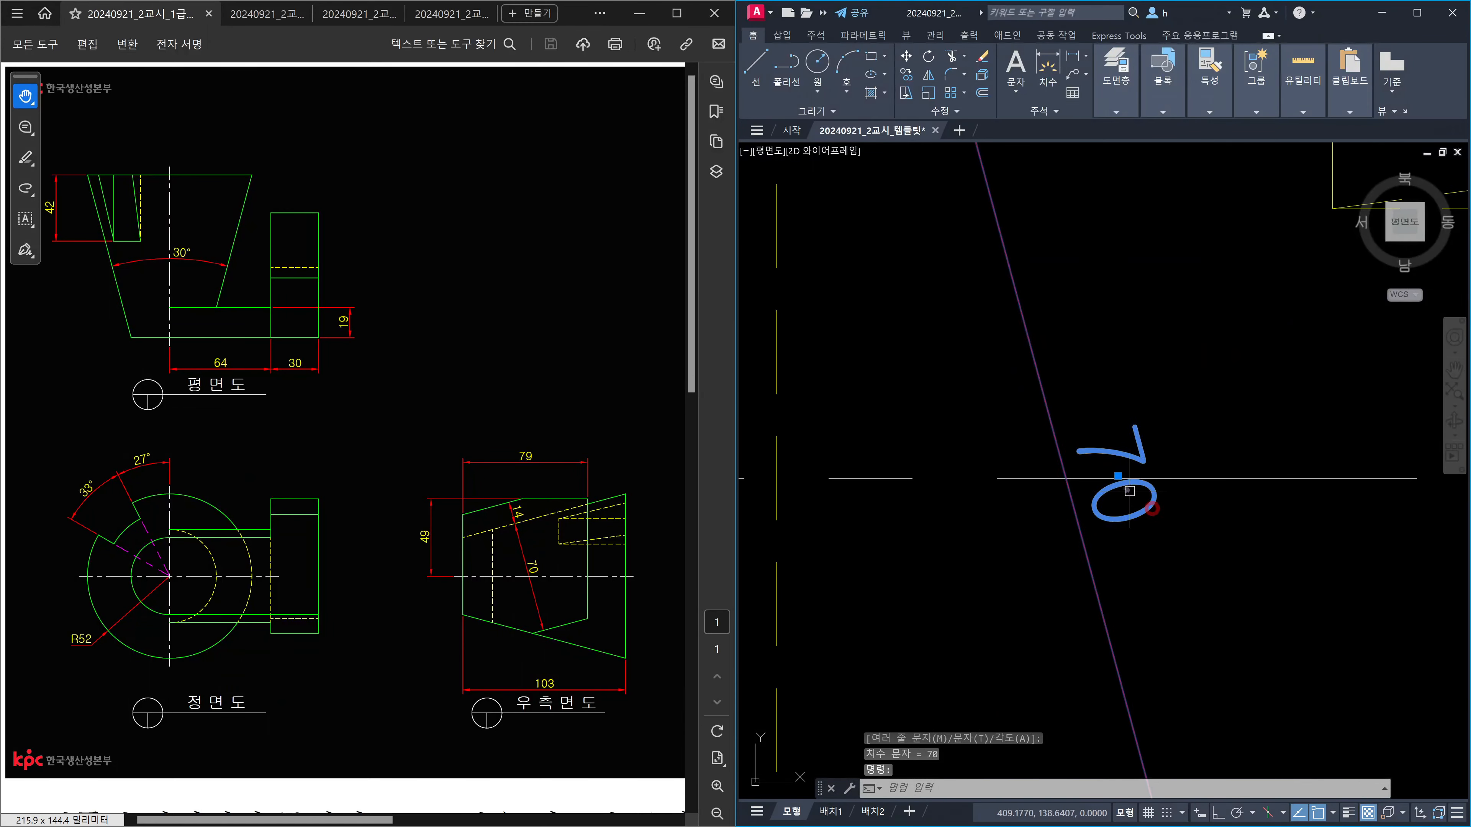
left_click(1118, 477)
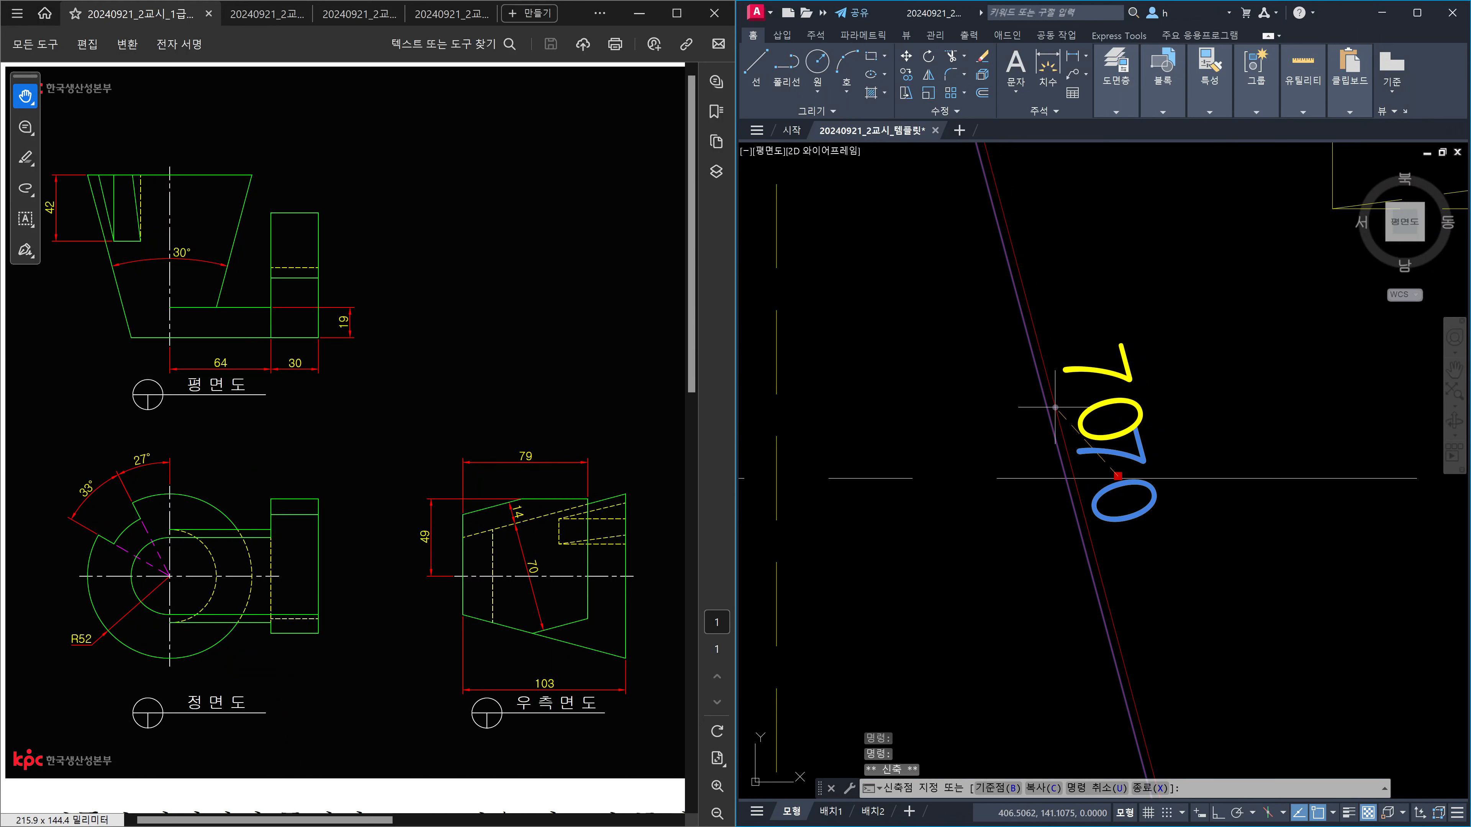
left_click(1056, 408)
right_click(1054, 407)
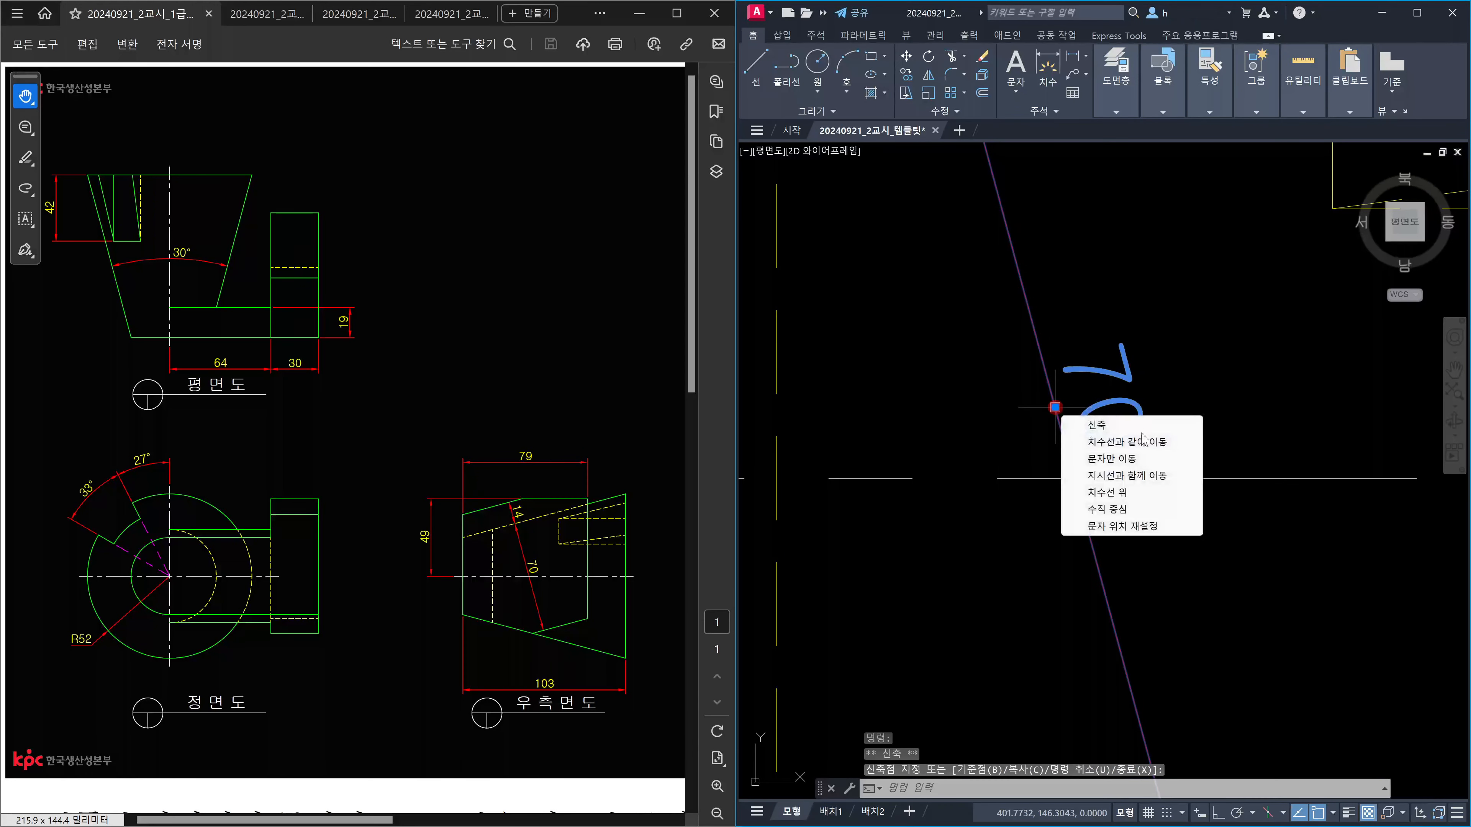
key("Escape")
scroll(1124, 273, "down", 3)
key("Escape")
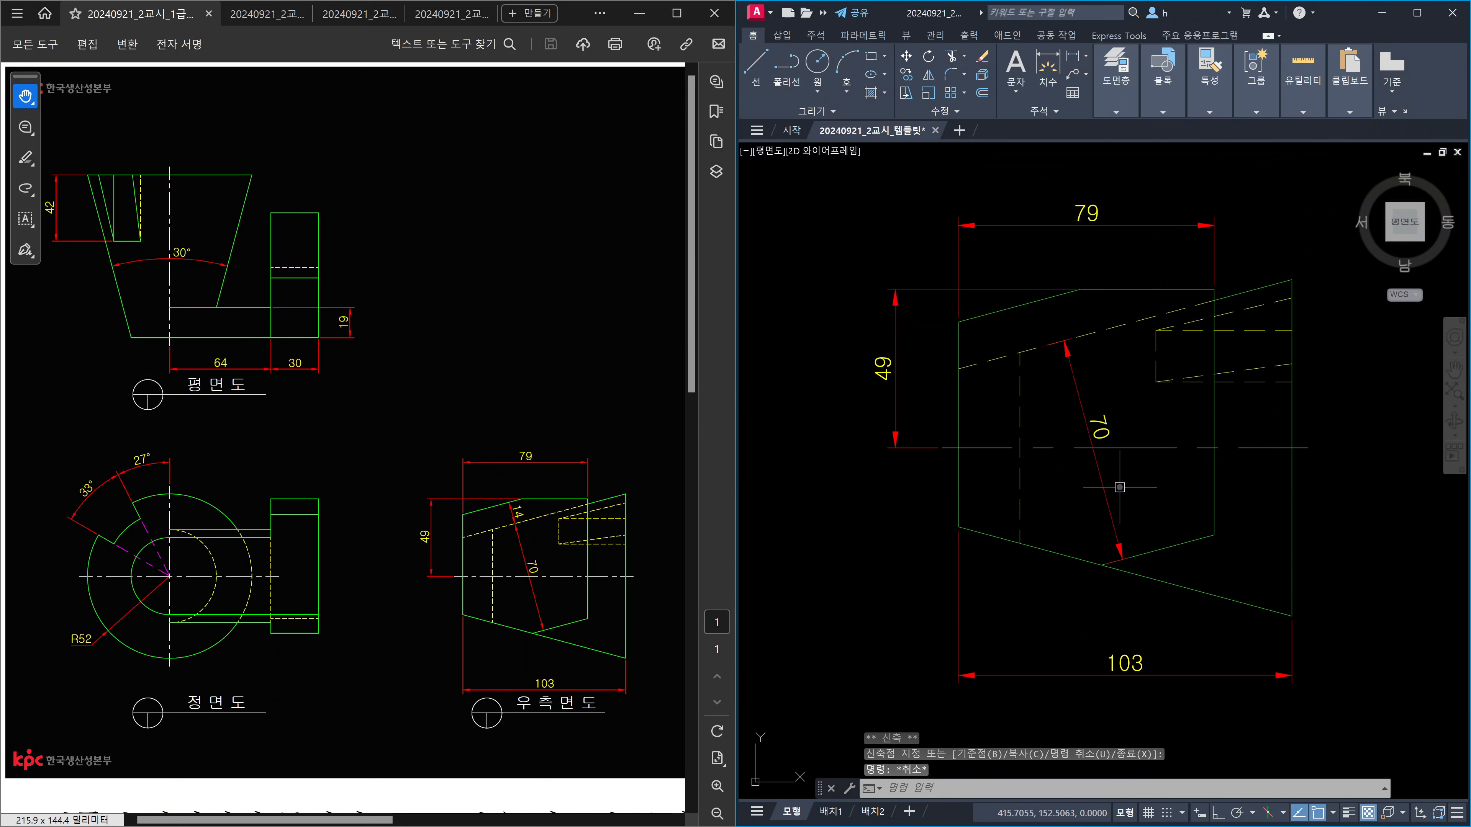
Step: Continue the aligned dimension from the sloping hidden line to the left end of the right-side view's top edge
middle_click_drag(1078, 372, 1072, 442)
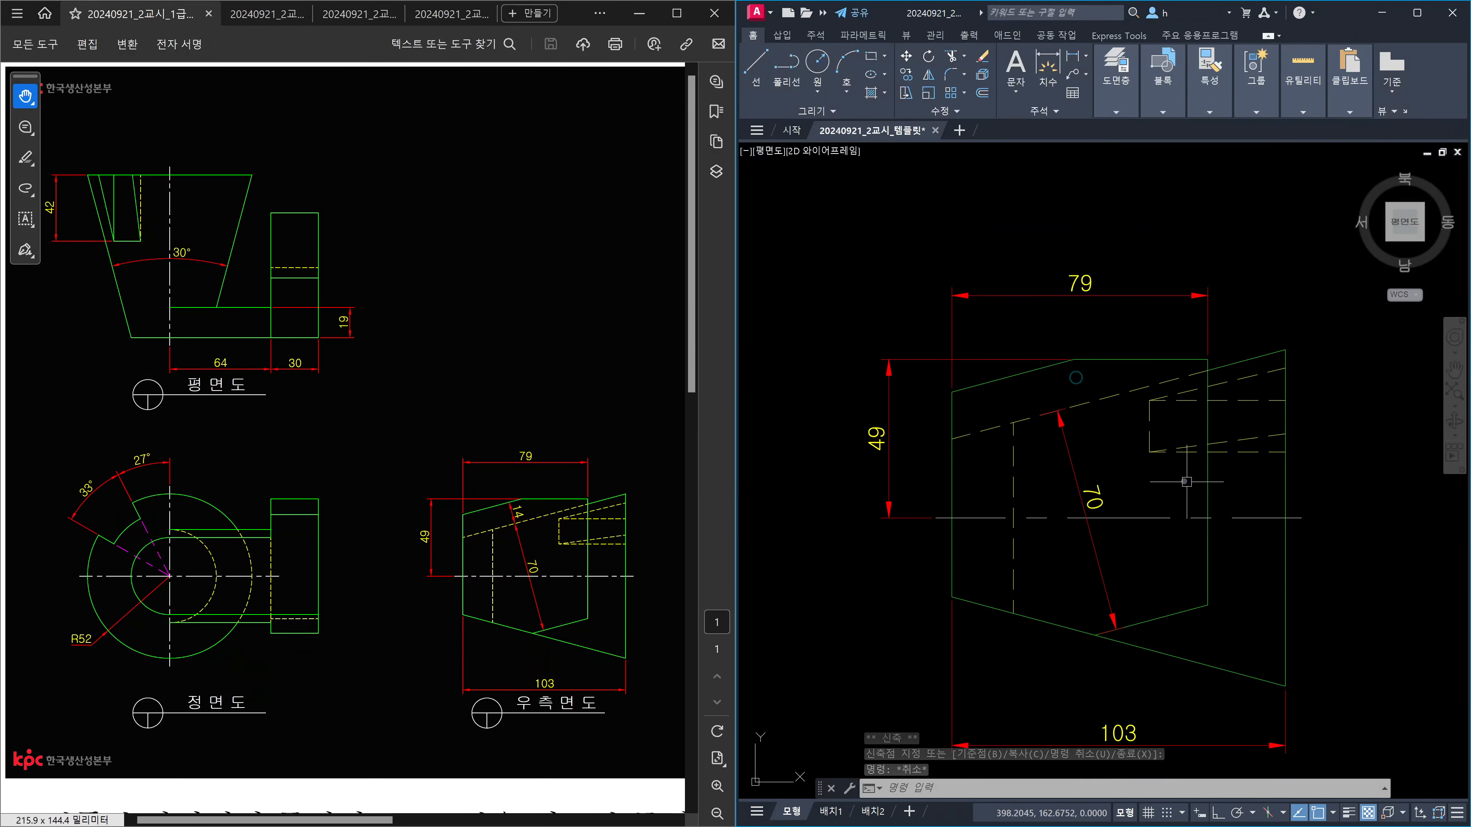
type("dco")
key("Return")
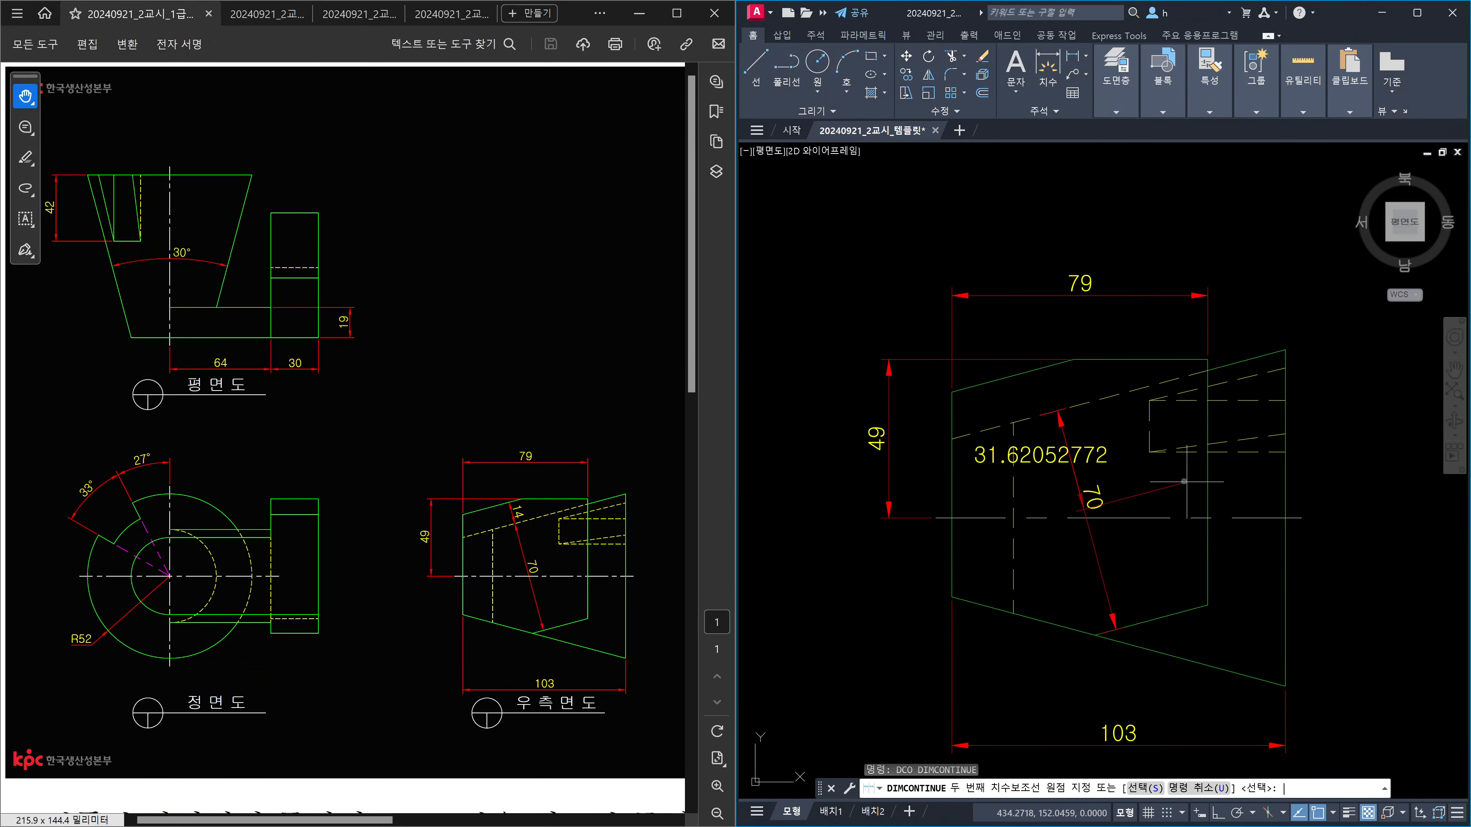
left_click(1079, 362)
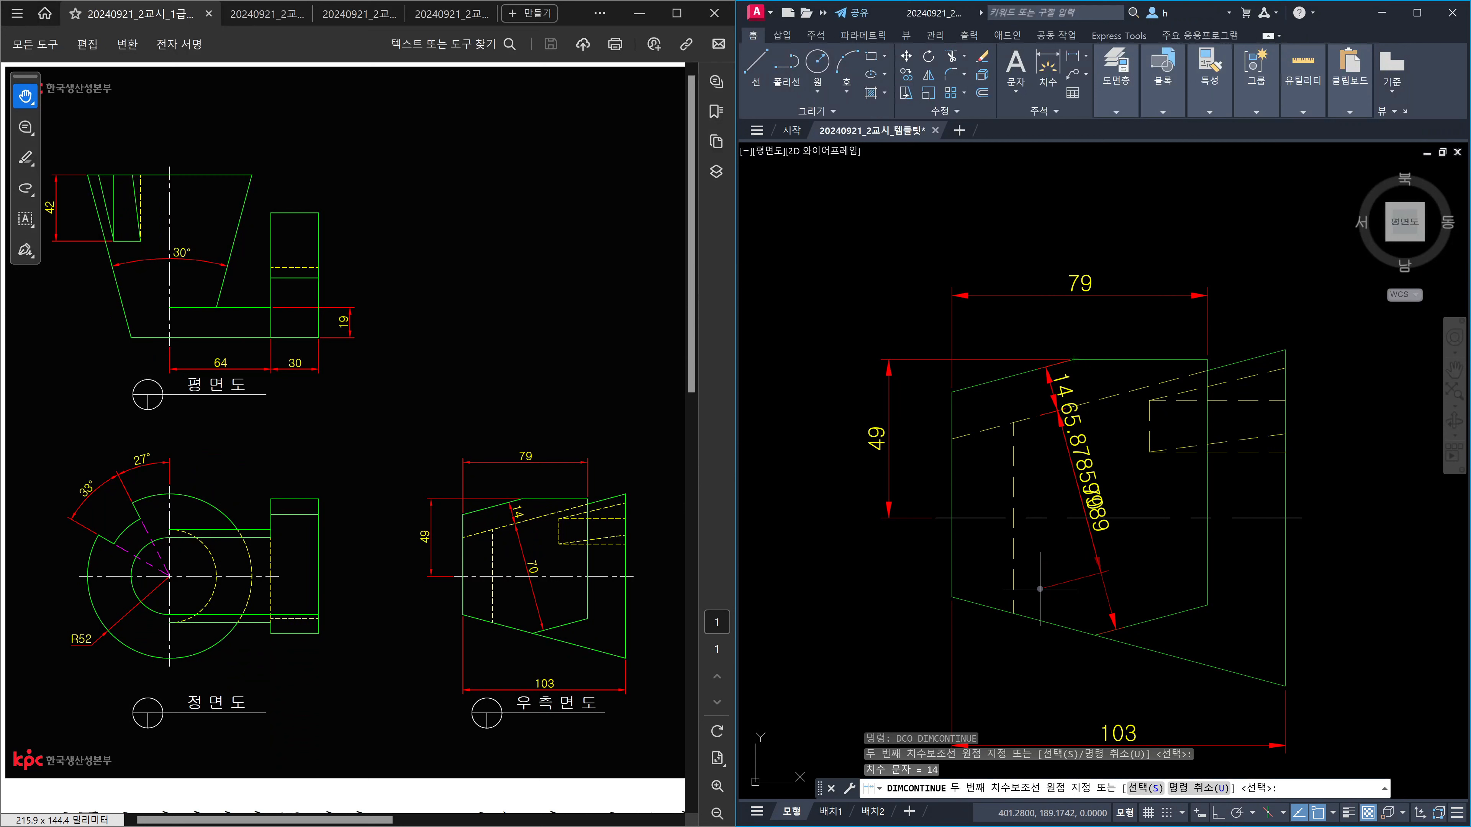
key("Escape")
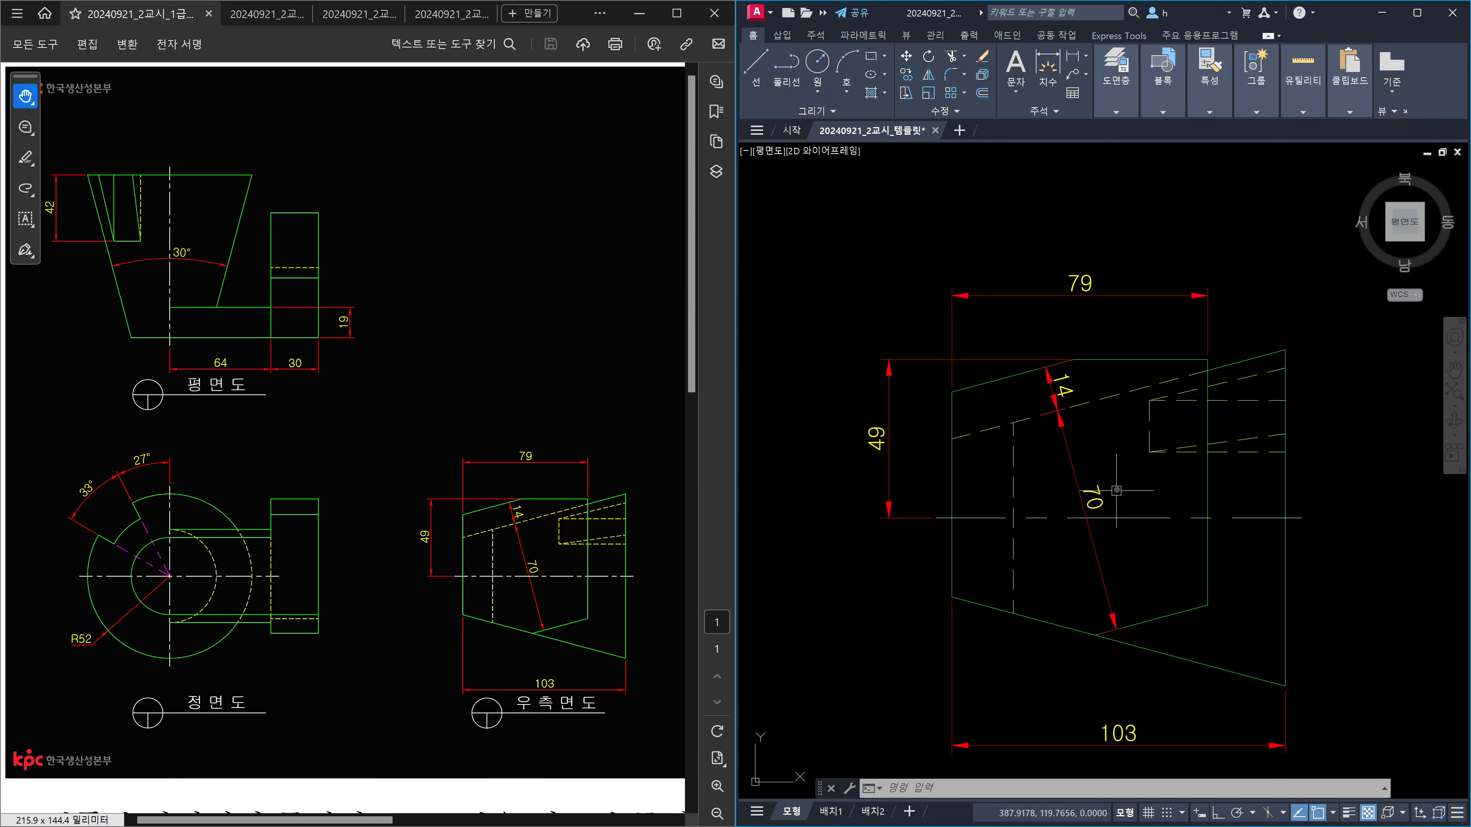
Step: Turn off extension line 1 for both aligned dimensions in the right-side view through their properties
left_click(1139, 497)
left_click(1034, 451)
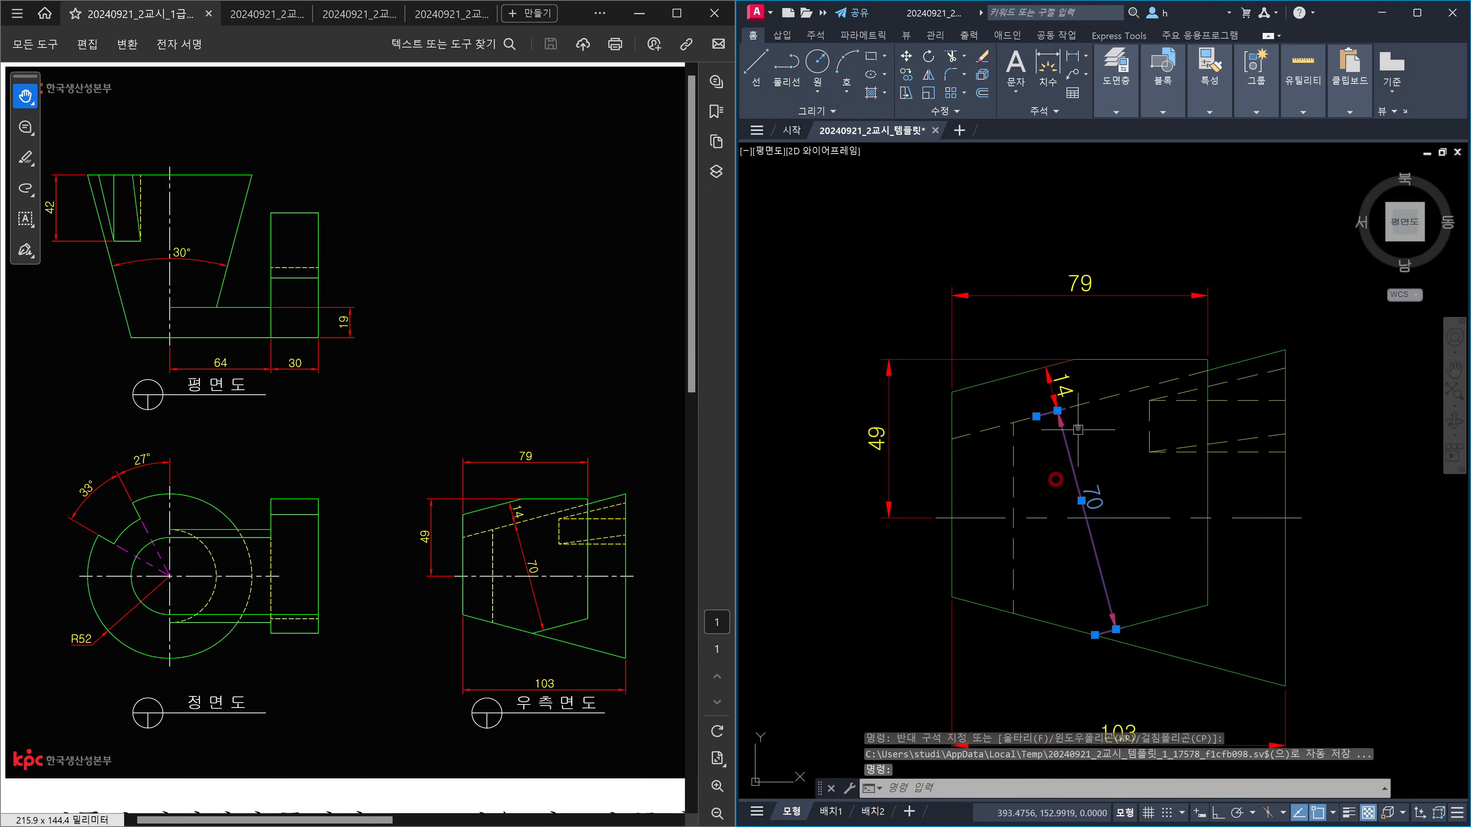
left_click(1056, 371)
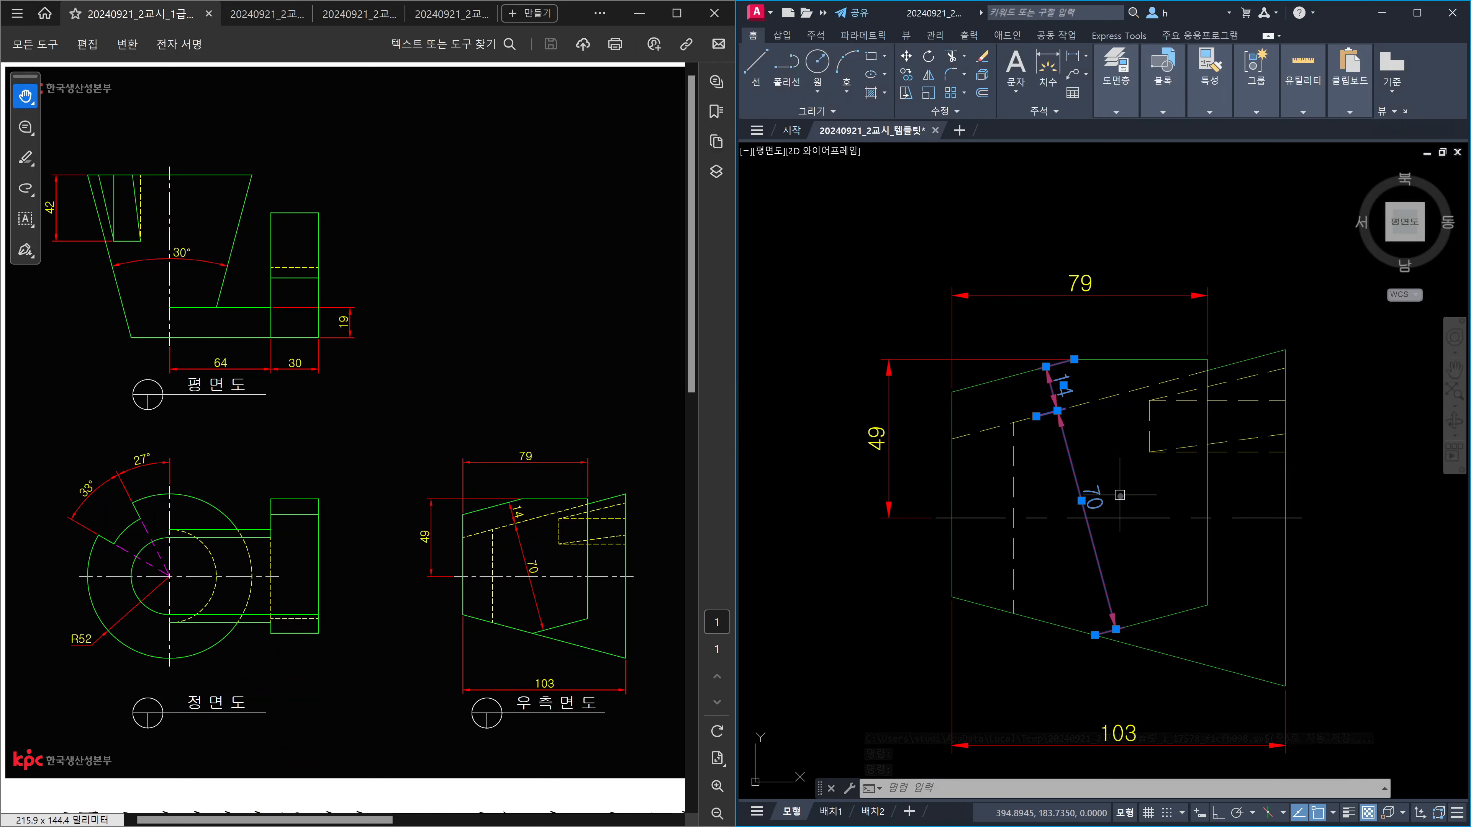
key("ctrl+1")
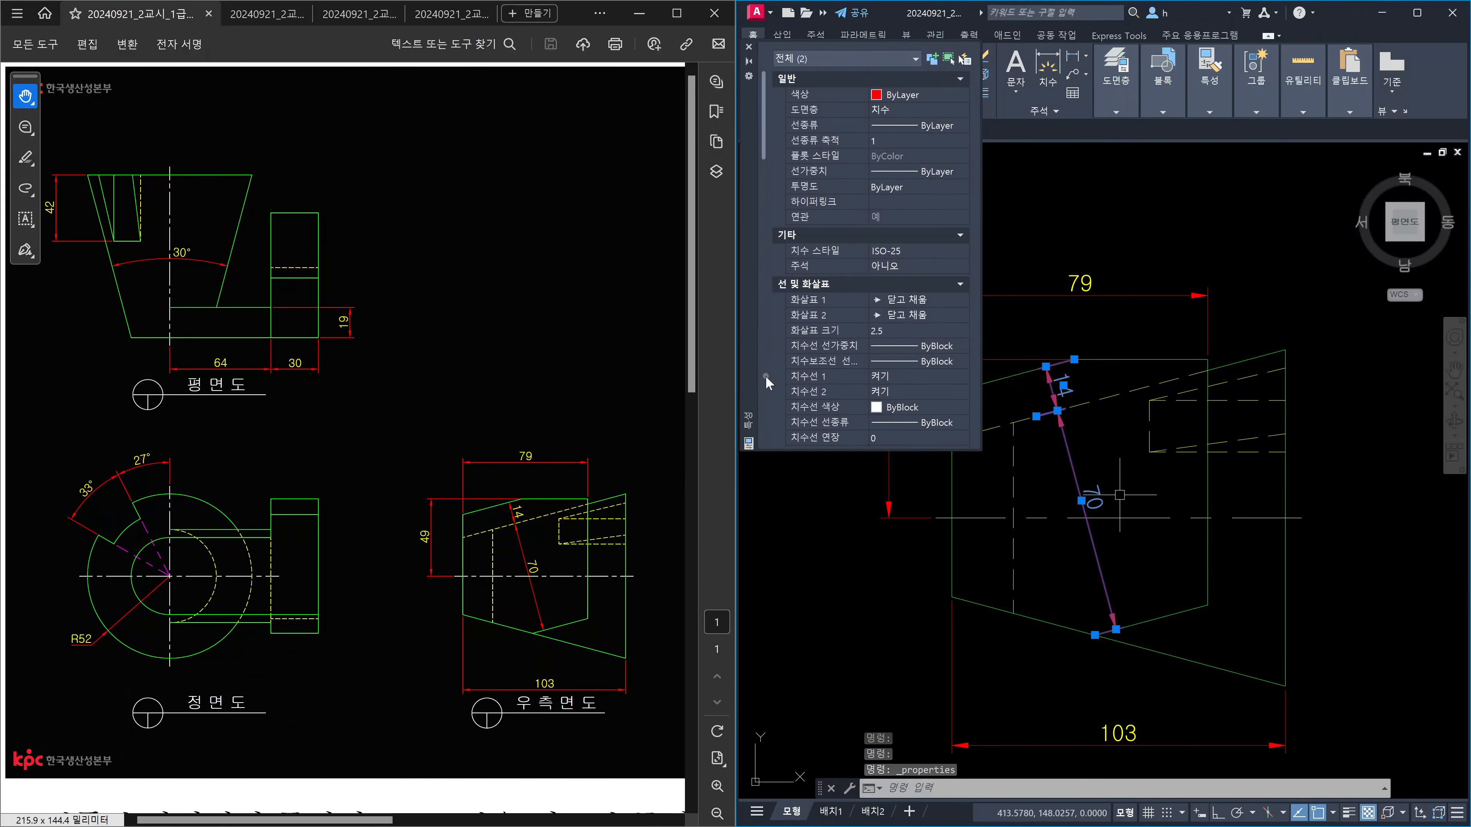
left_click(767, 389)
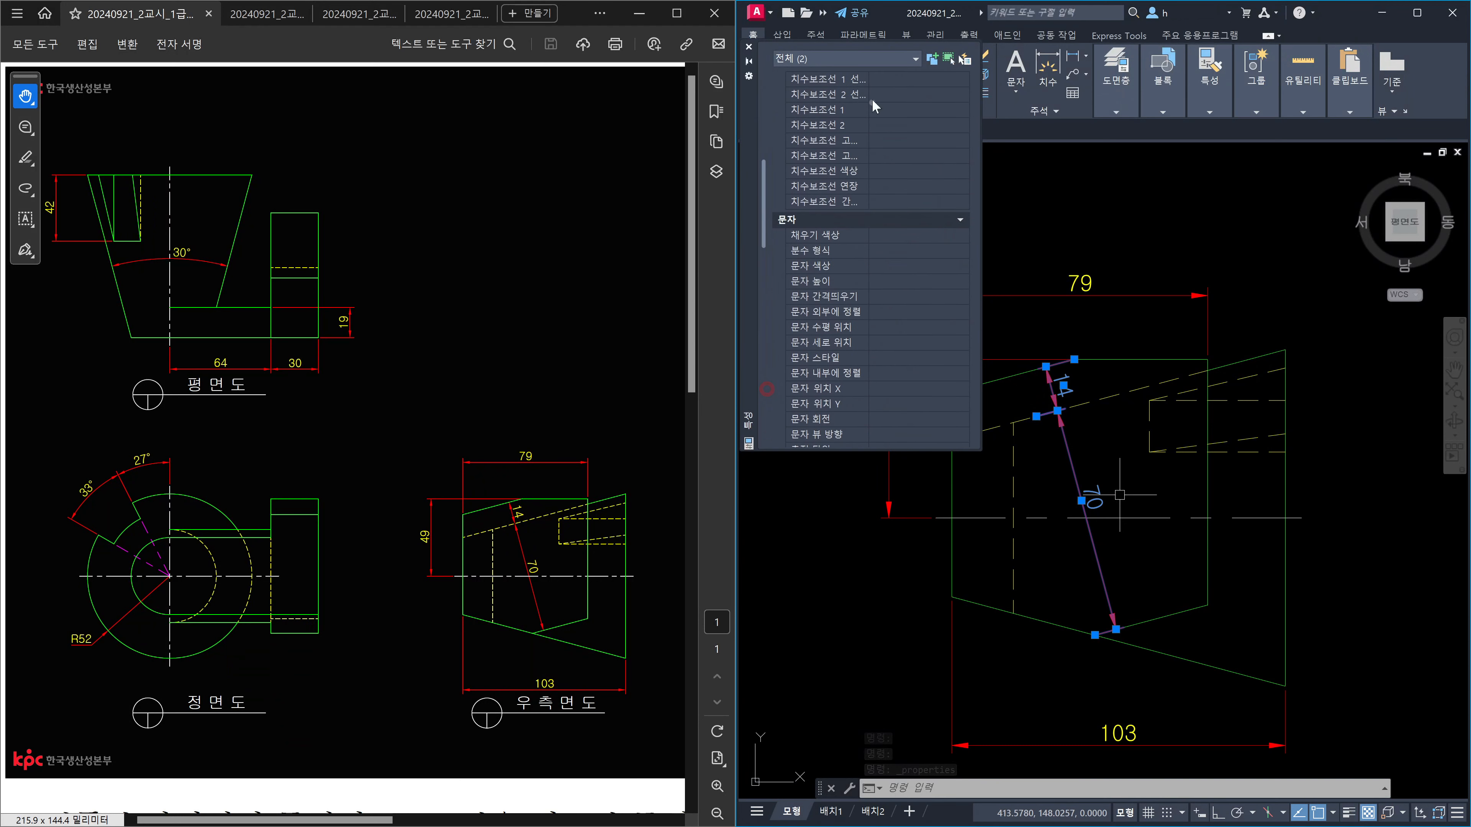
left_click(932, 78)
left_click(933, 78)
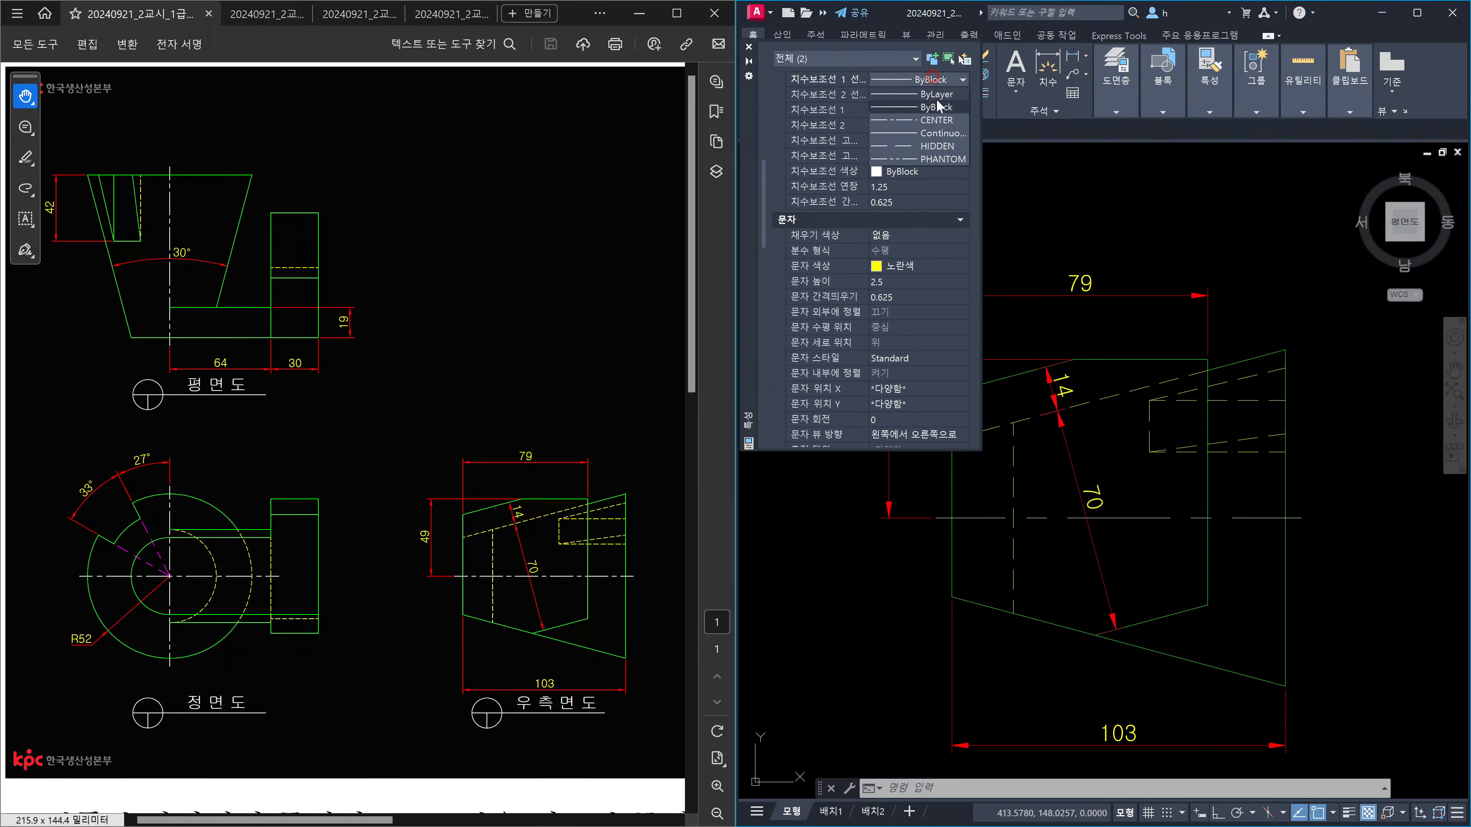
left_click(924, 82)
left_click(911, 108)
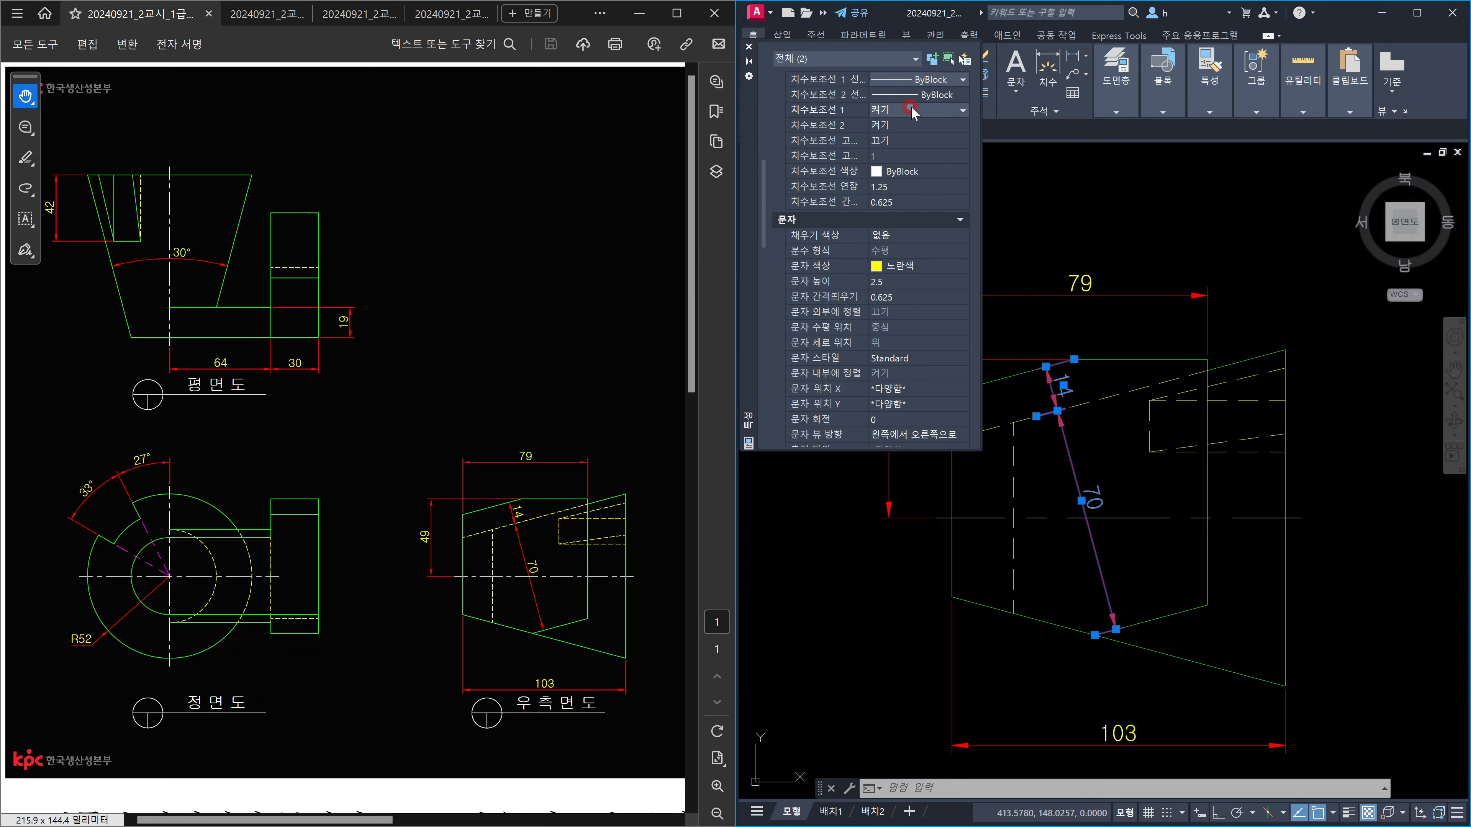
left_click(946, 109)
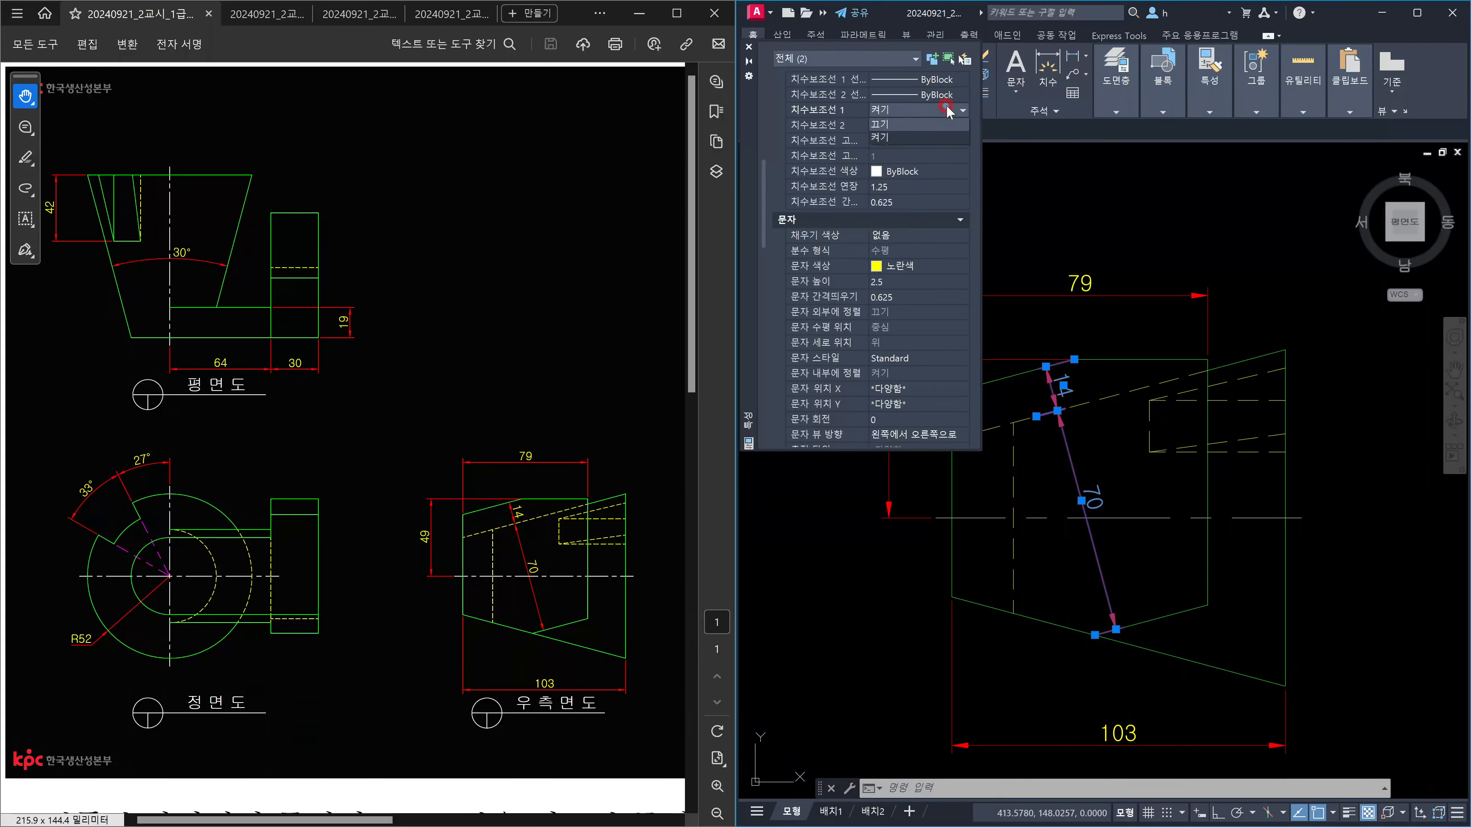
left_click(927, 123)
Step: Turn off extension line 2 for the same two aligned dimensions and close their properties
left_click(935, 123)
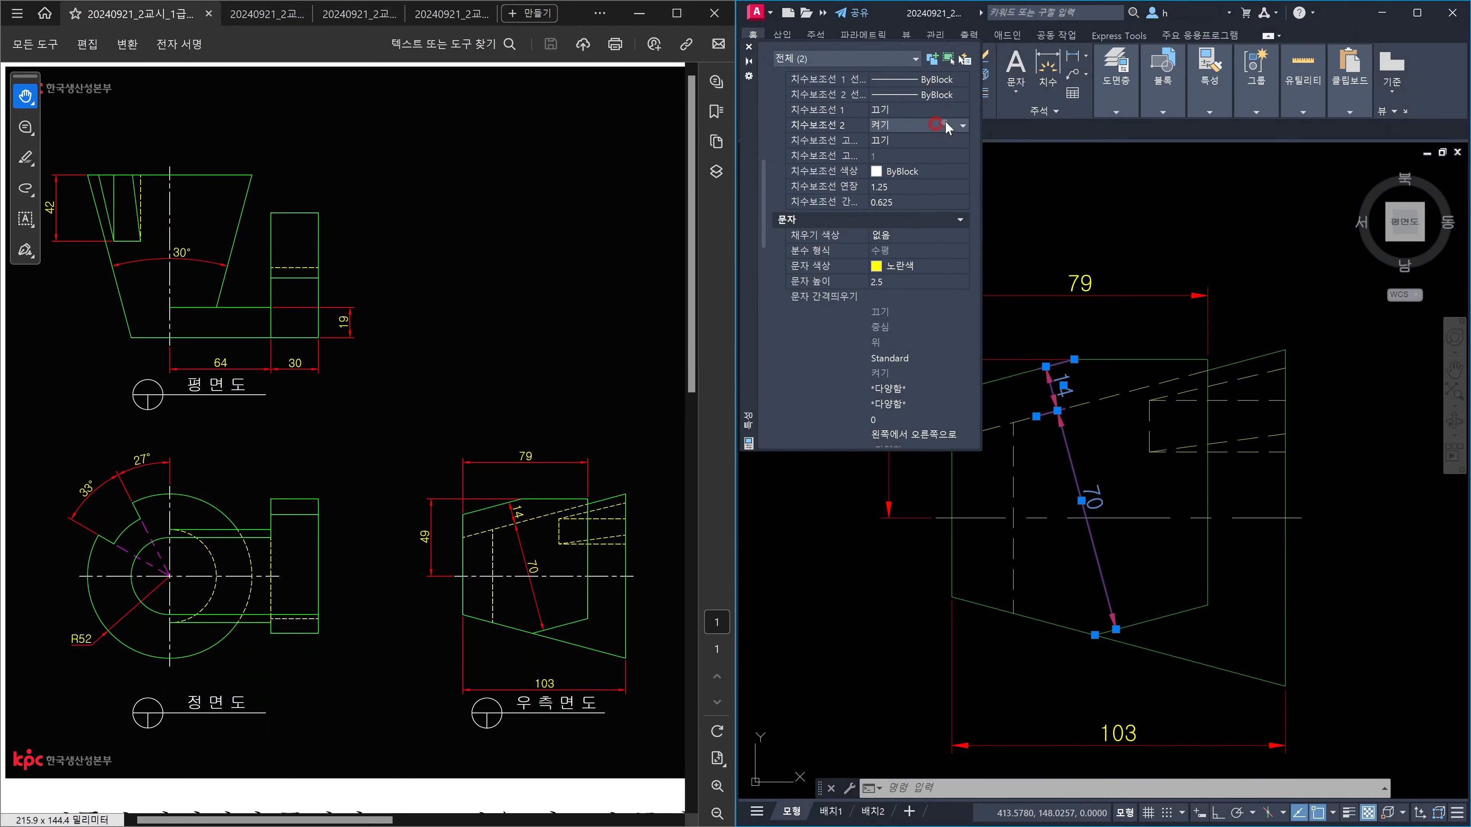
left_click(944, 123)
left_click(932, 137)
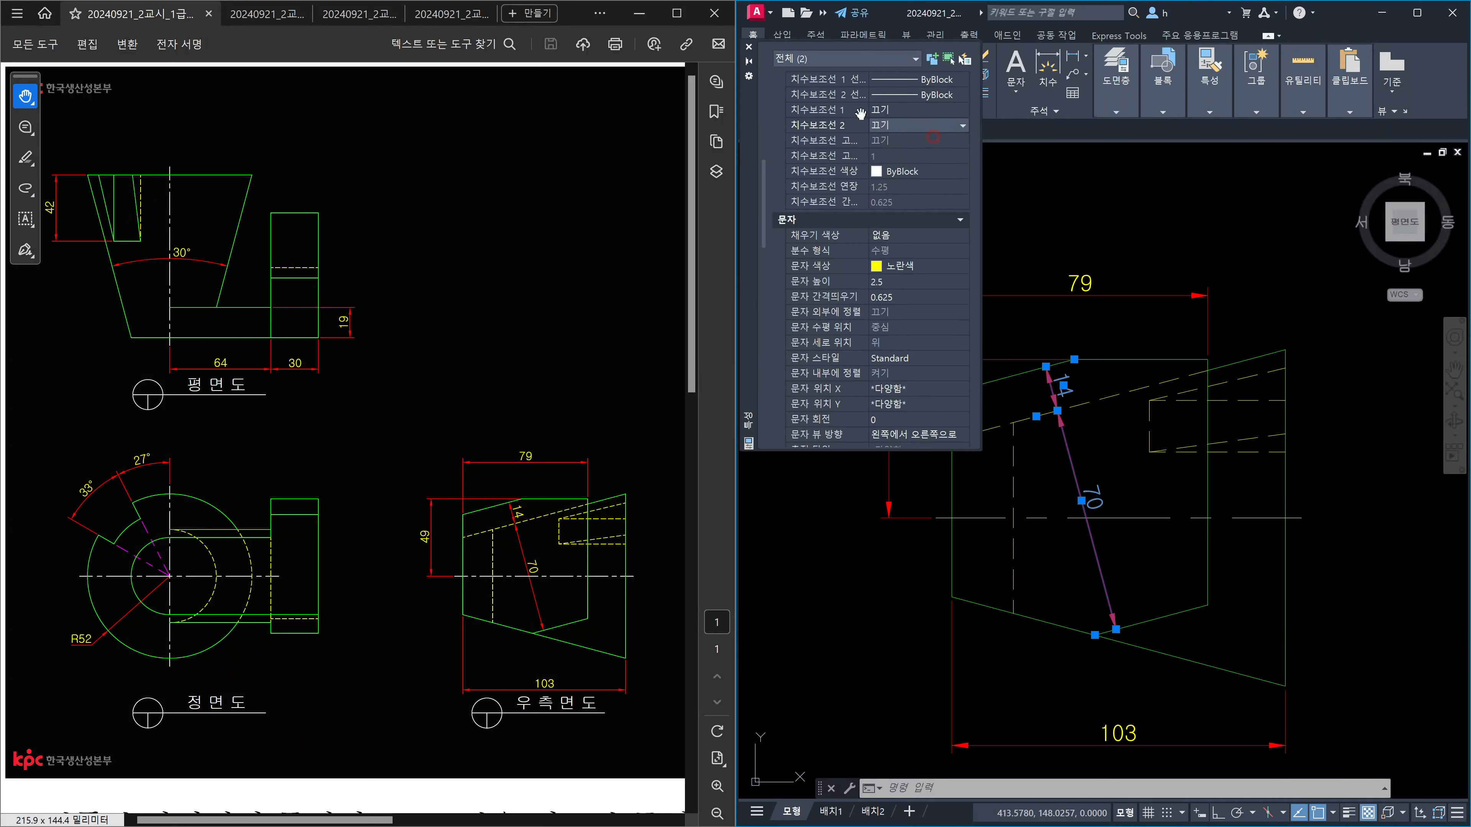
left_click(750, 47)
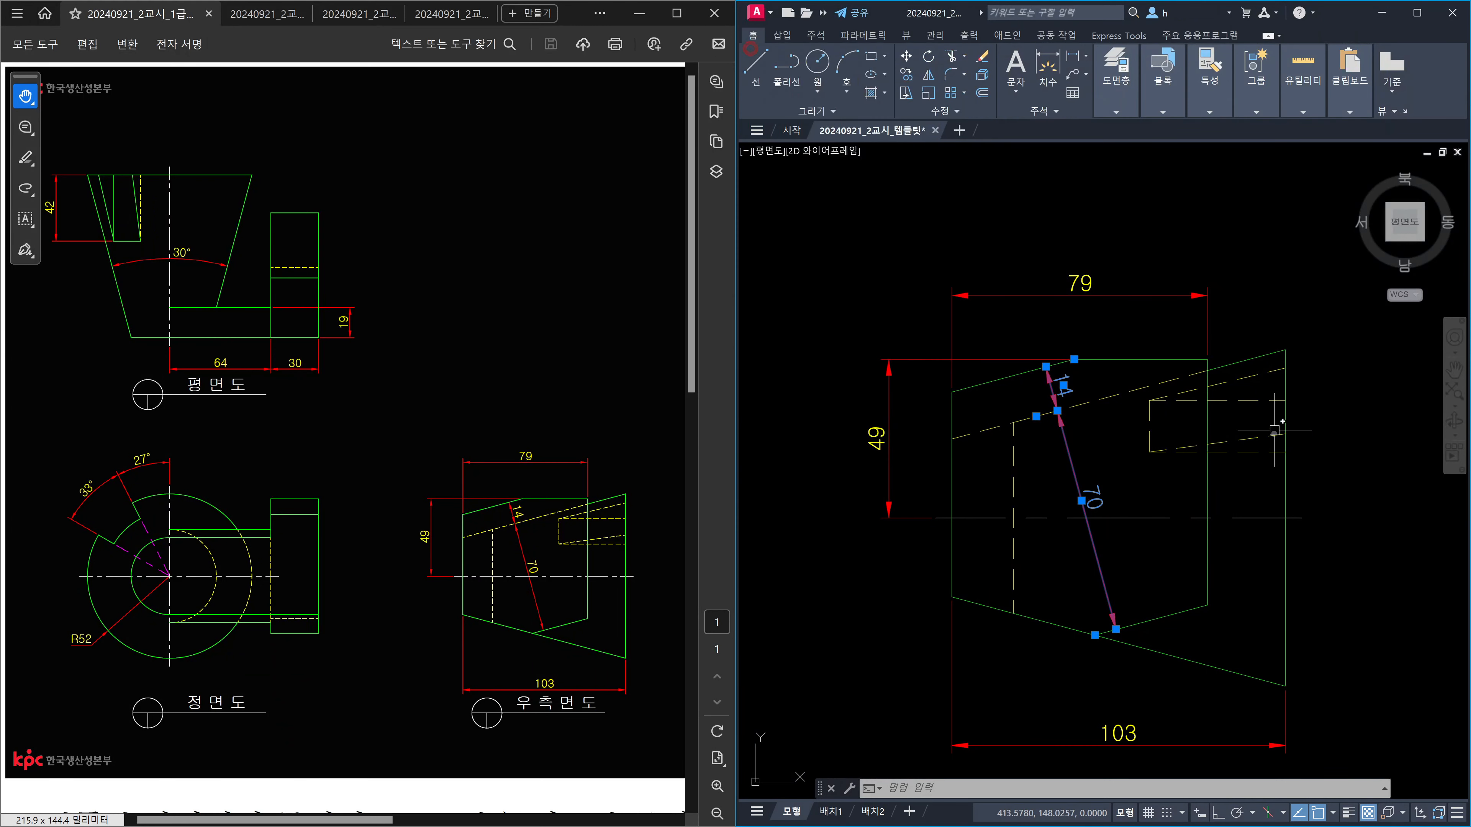
key("Escape")
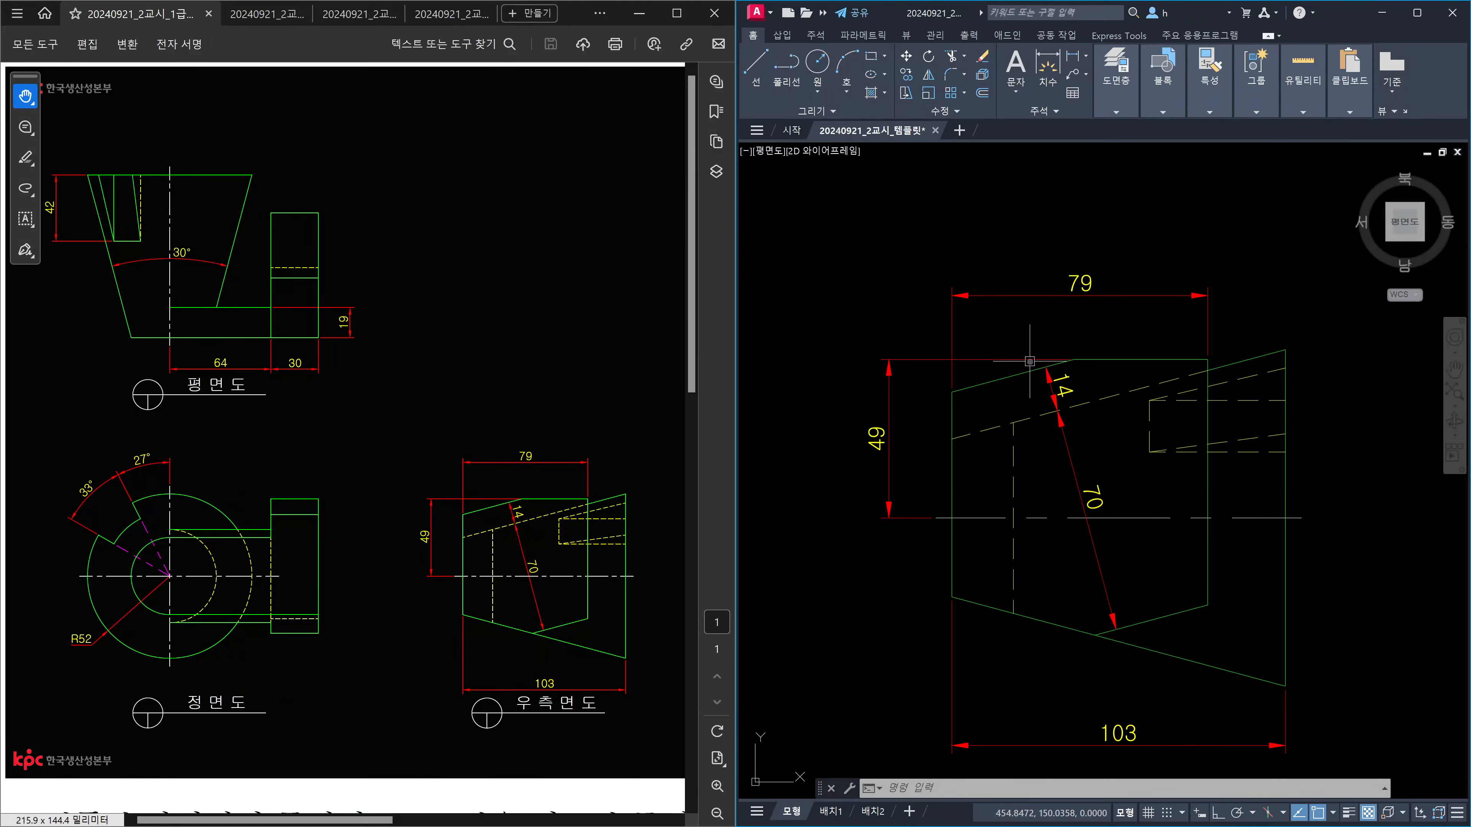
left_click(1021, 378)
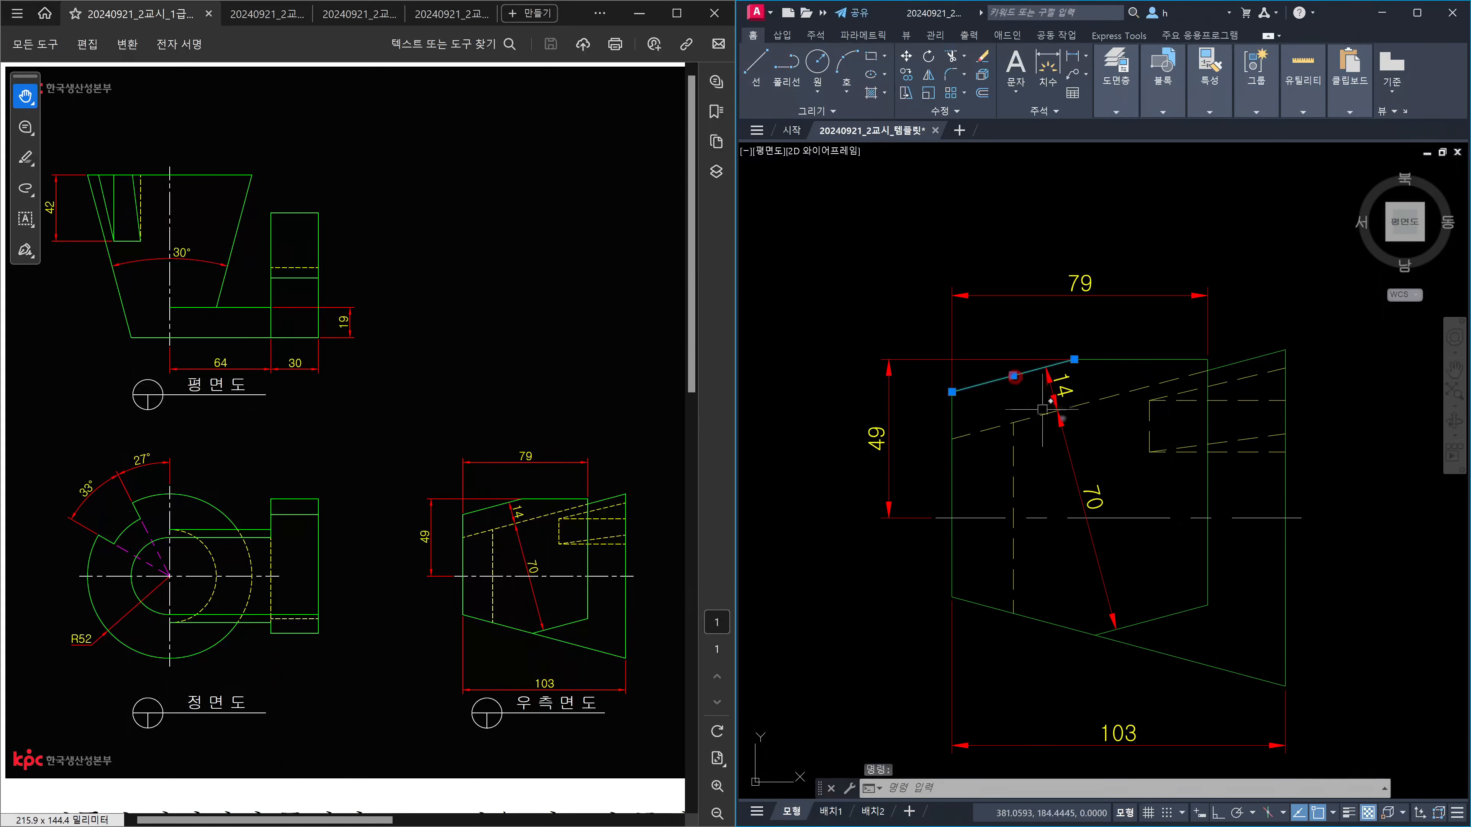
left_click(1165, 615)
left_click(1084, 406)
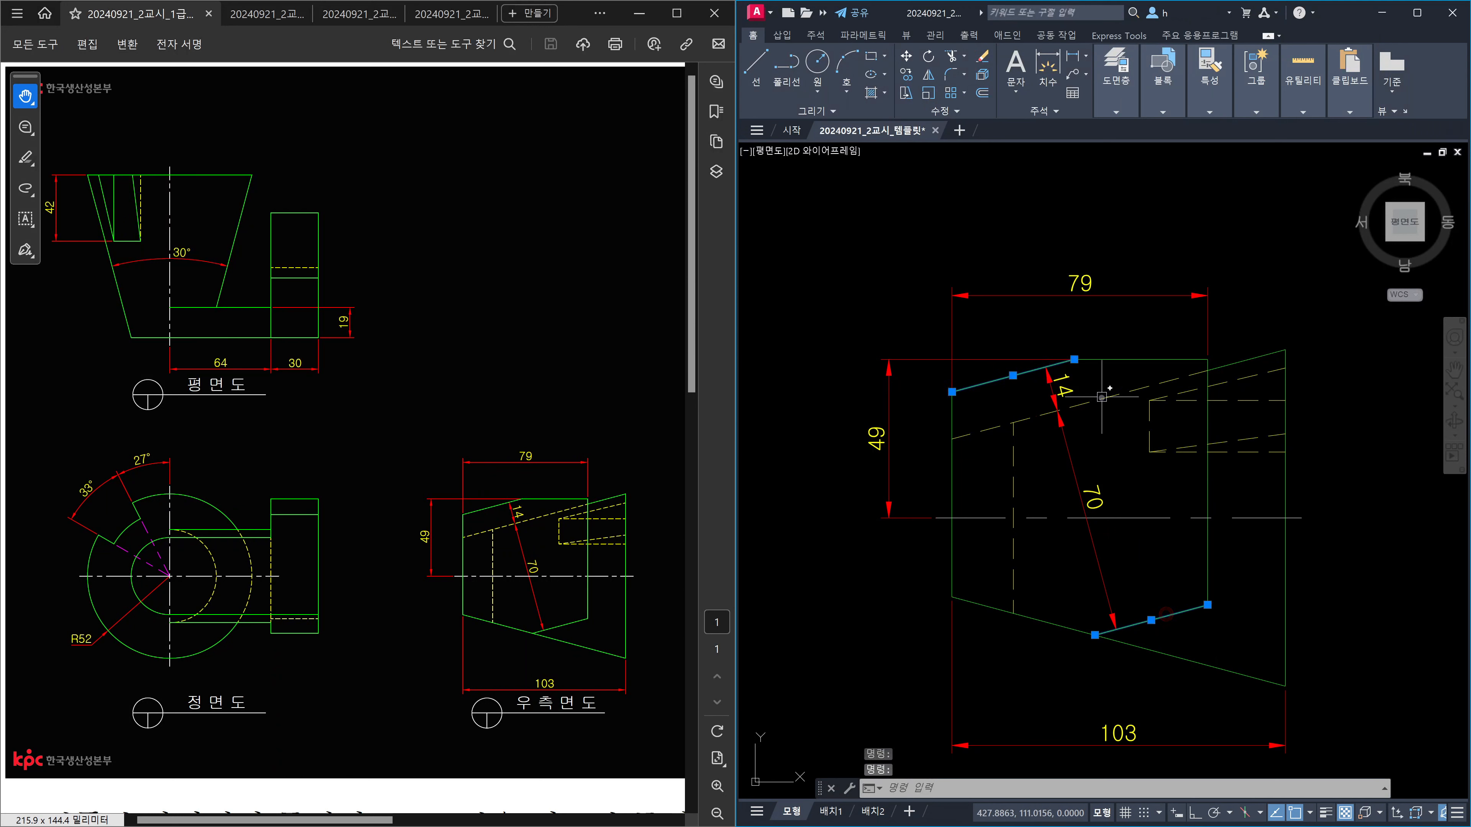
scroll(1089, 411, "up", 4)
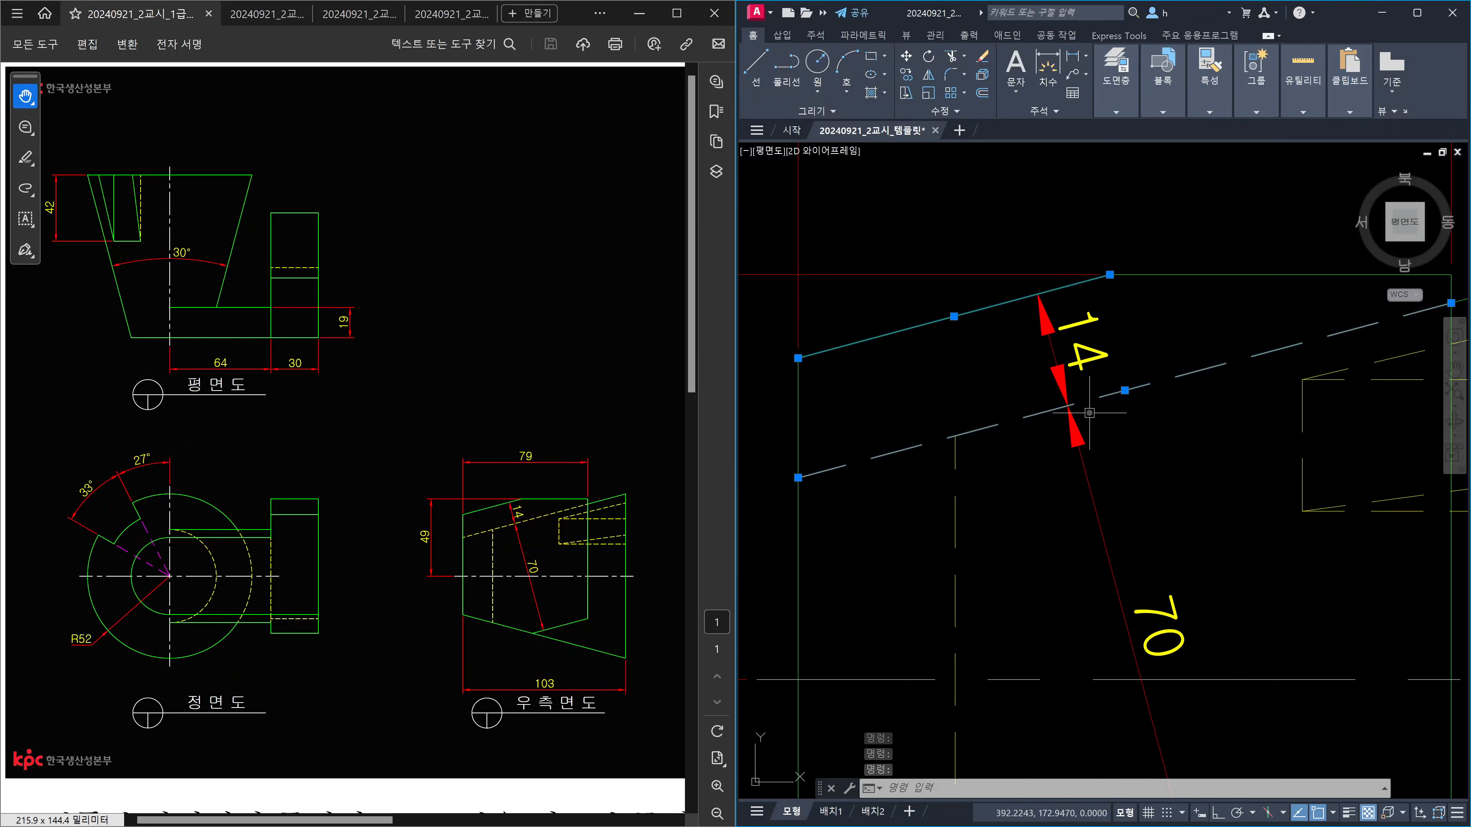
key("Escape")
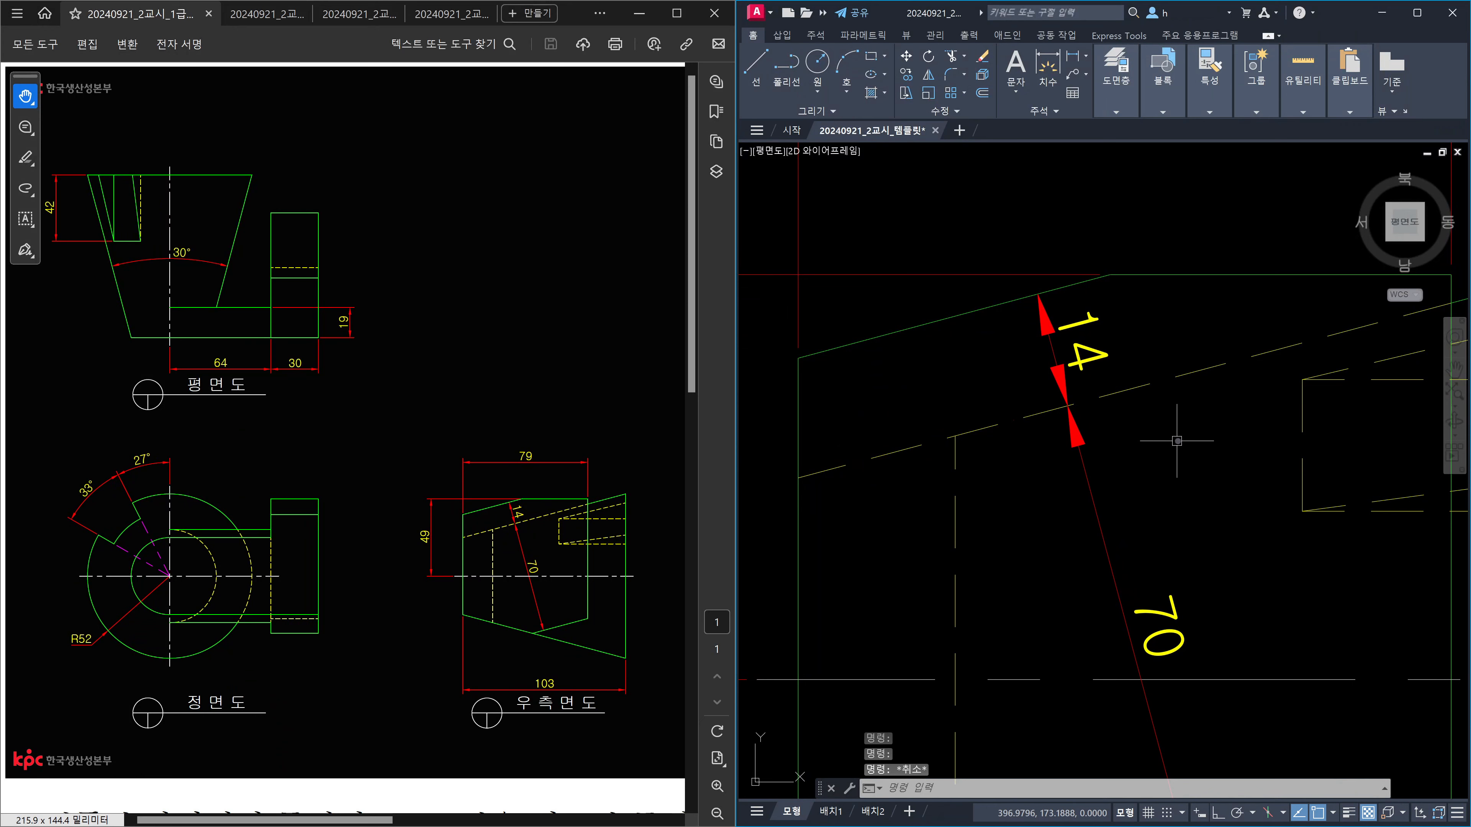
Step: Move the front and right-side views with their dimensions straight down about 16 mm, using ortho mode
scroll(1131, 409, "down", 6)
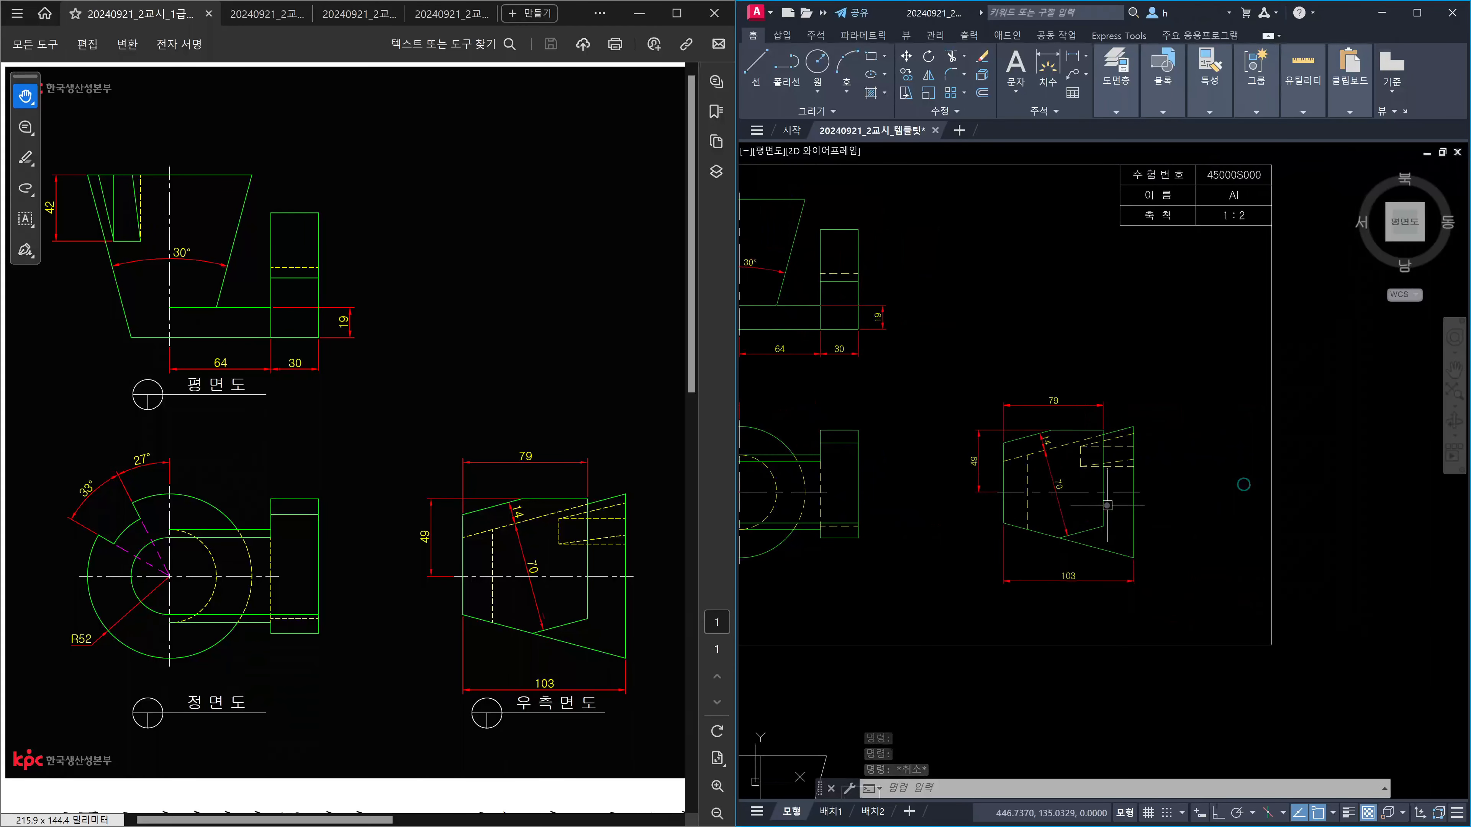
scroll(1097, 499, "up", 3)
scroll(1291, 507, "down", 2)
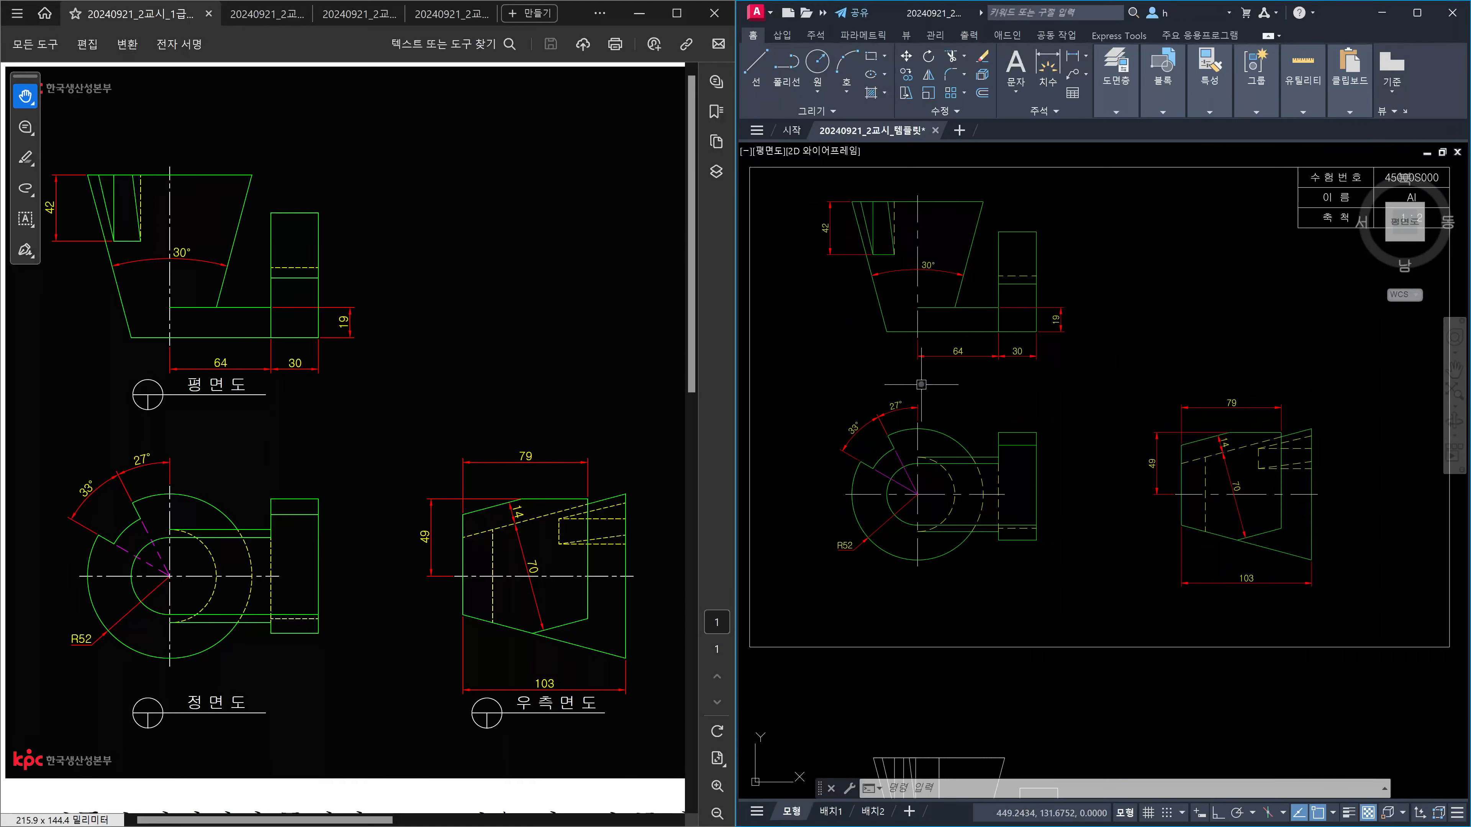
type("m")
key("Return")
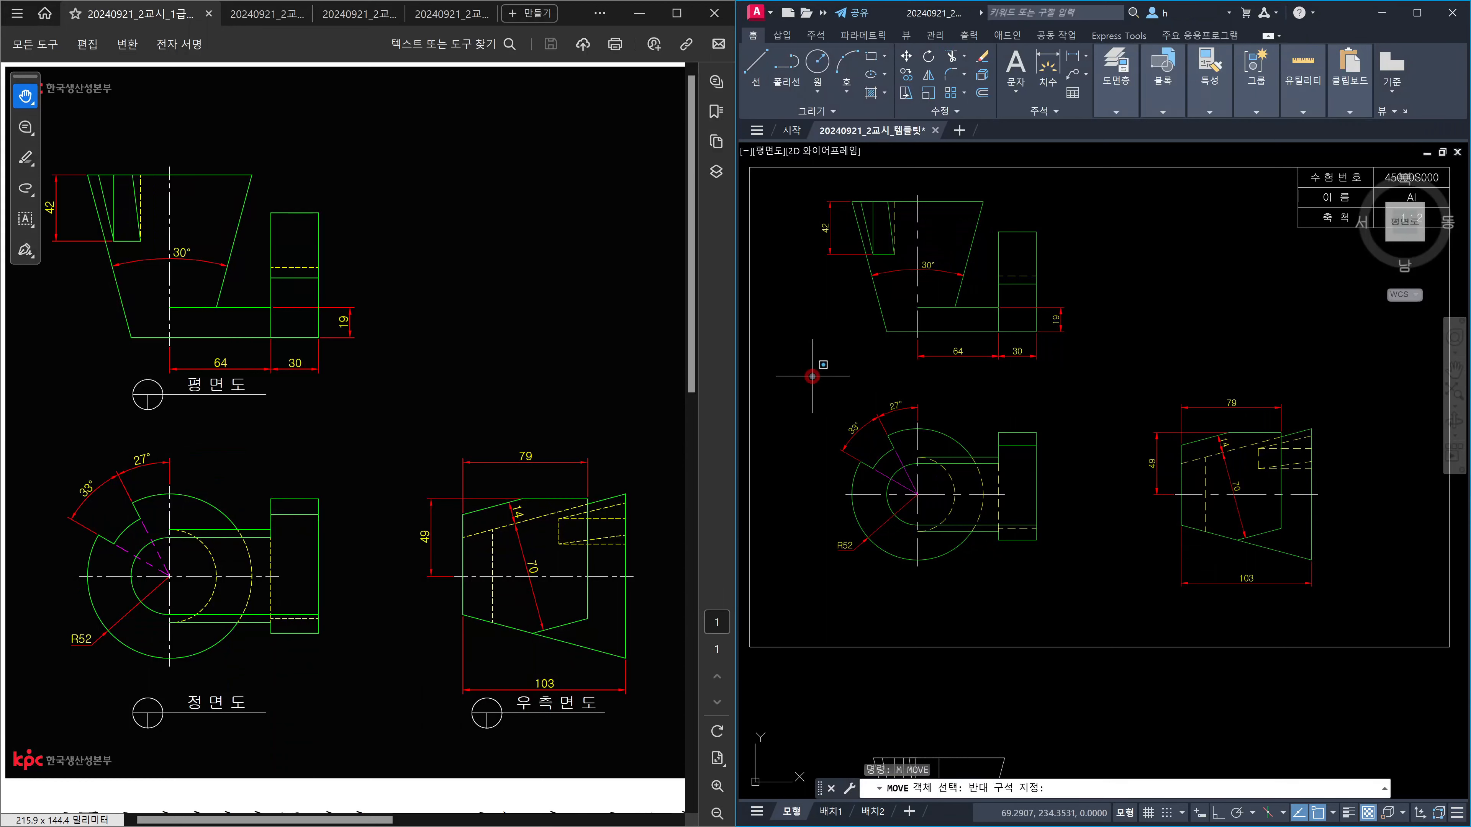
left_click(812, 375)
left_click(1371, 608)
key("Return")
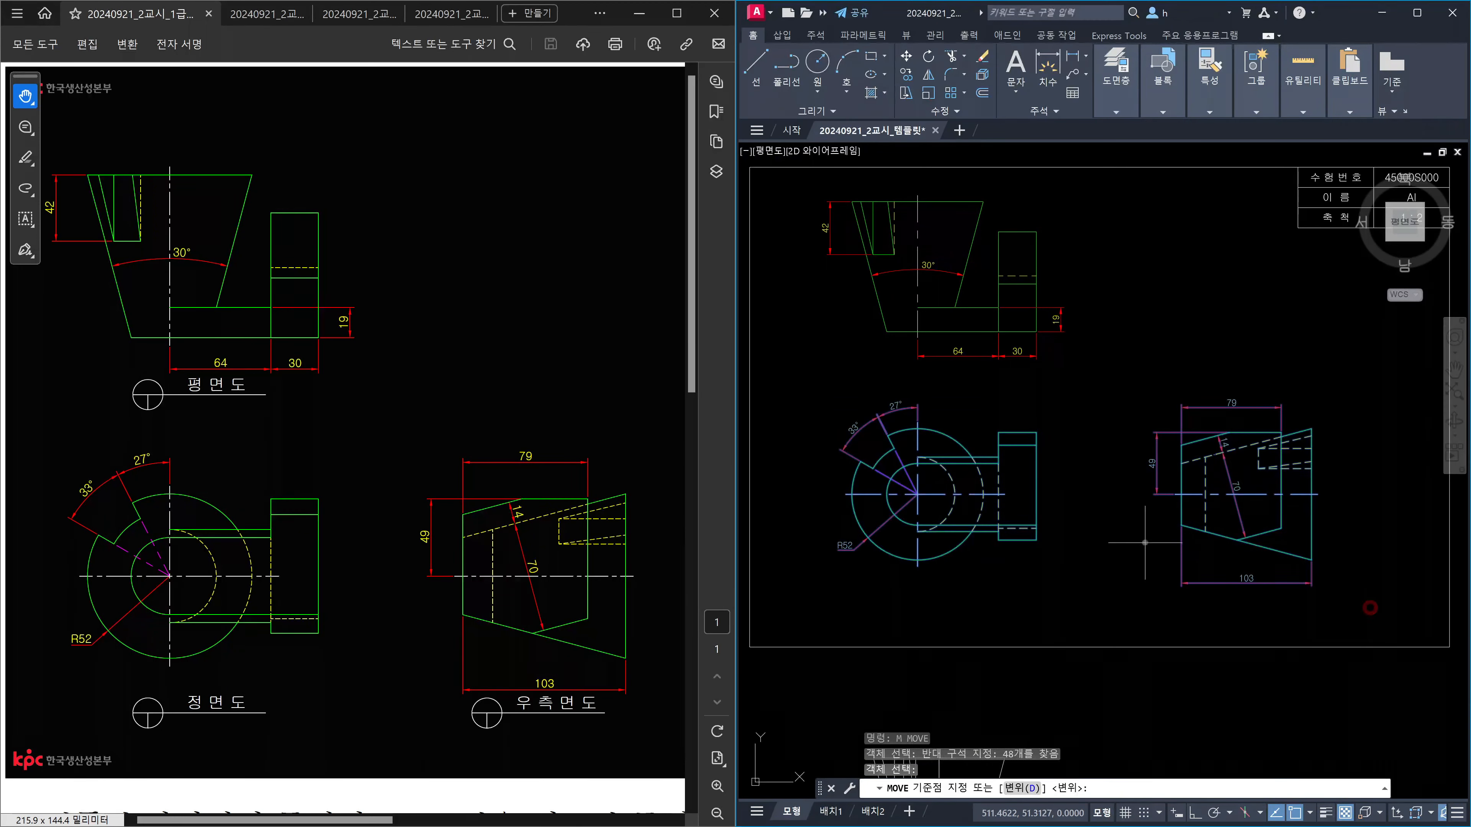
left_click(1134, 545)
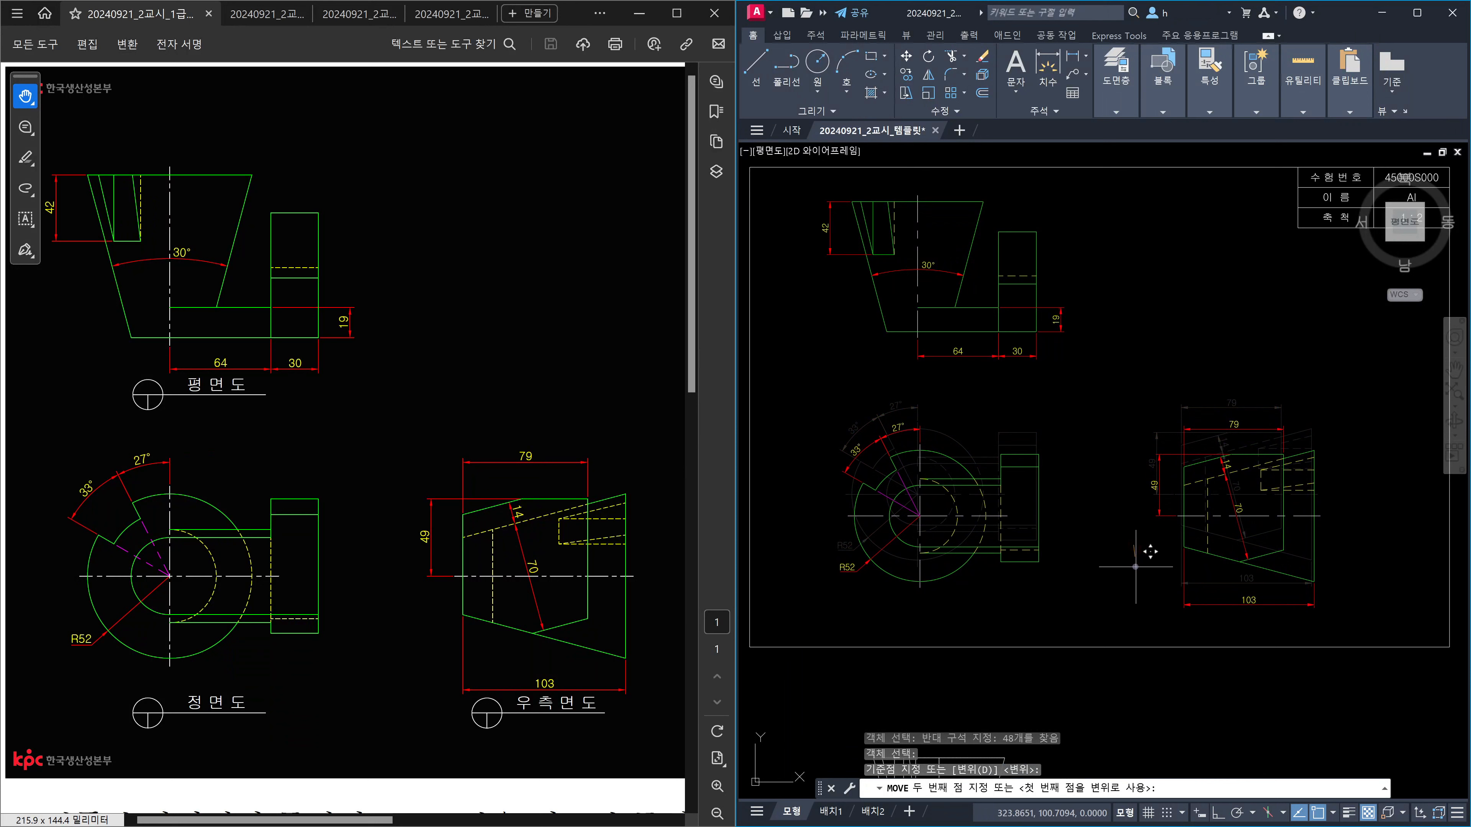
key("F8")
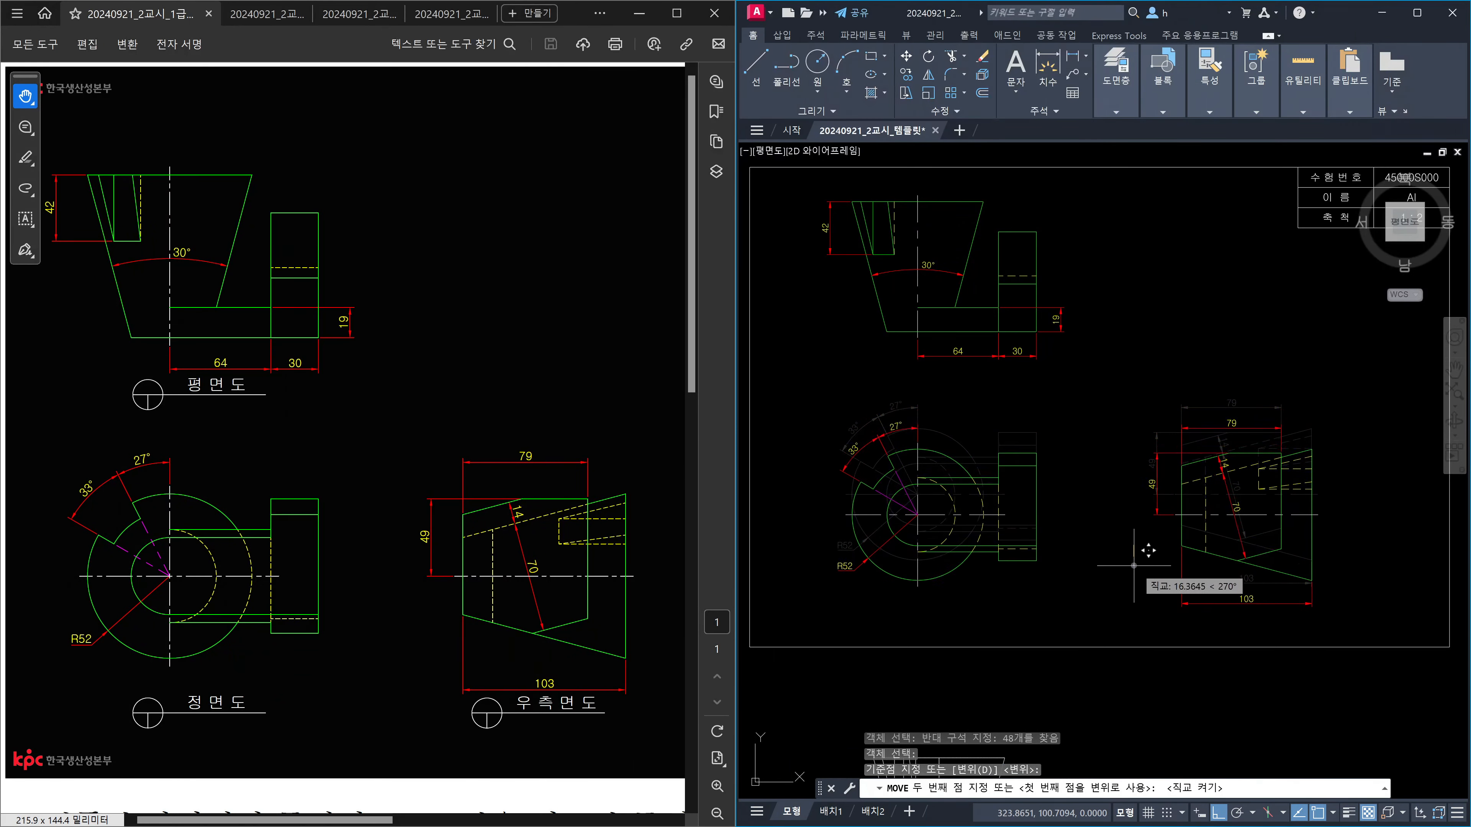
key("Escape")
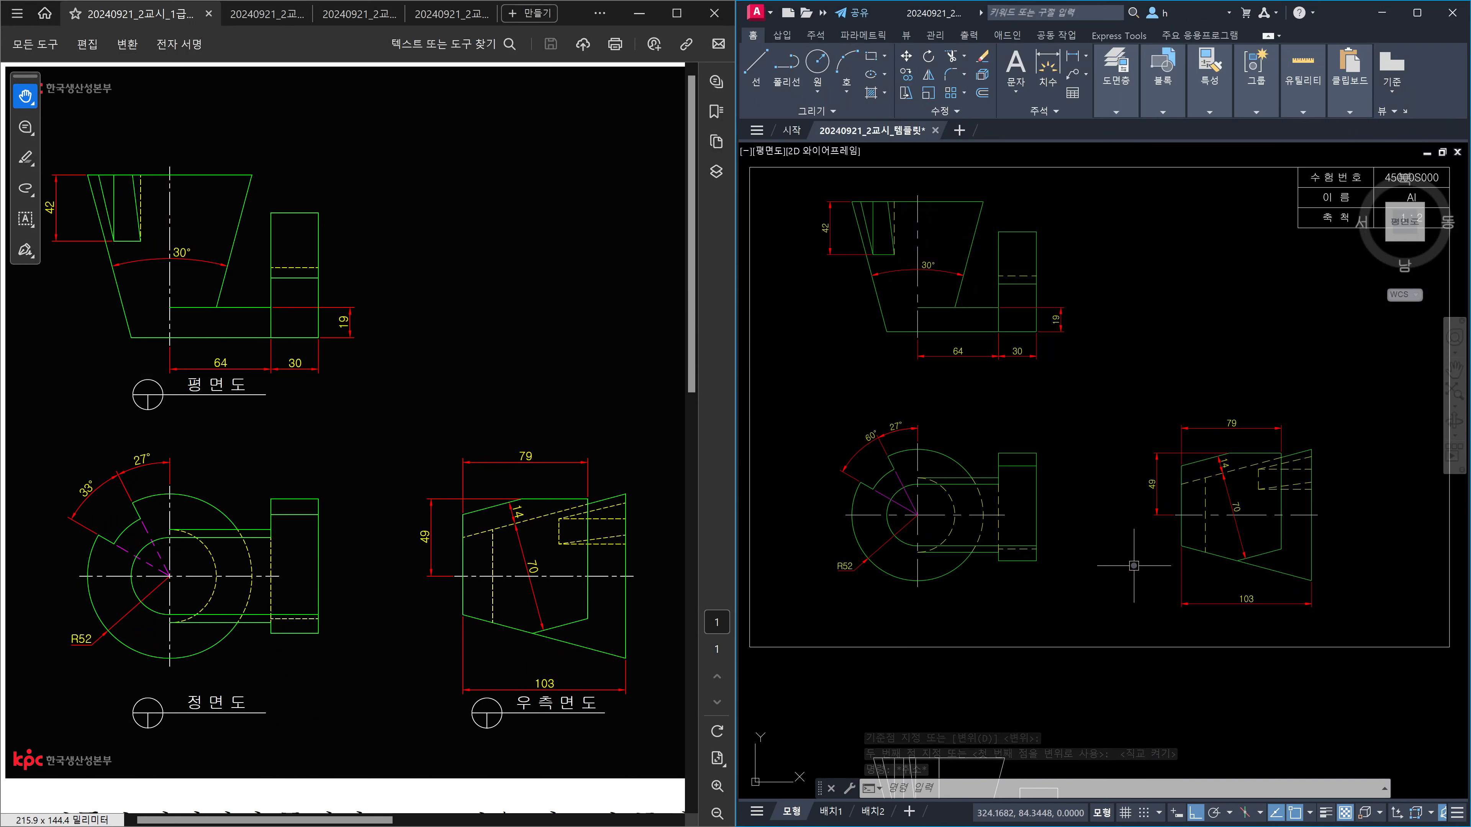
key("Escape")
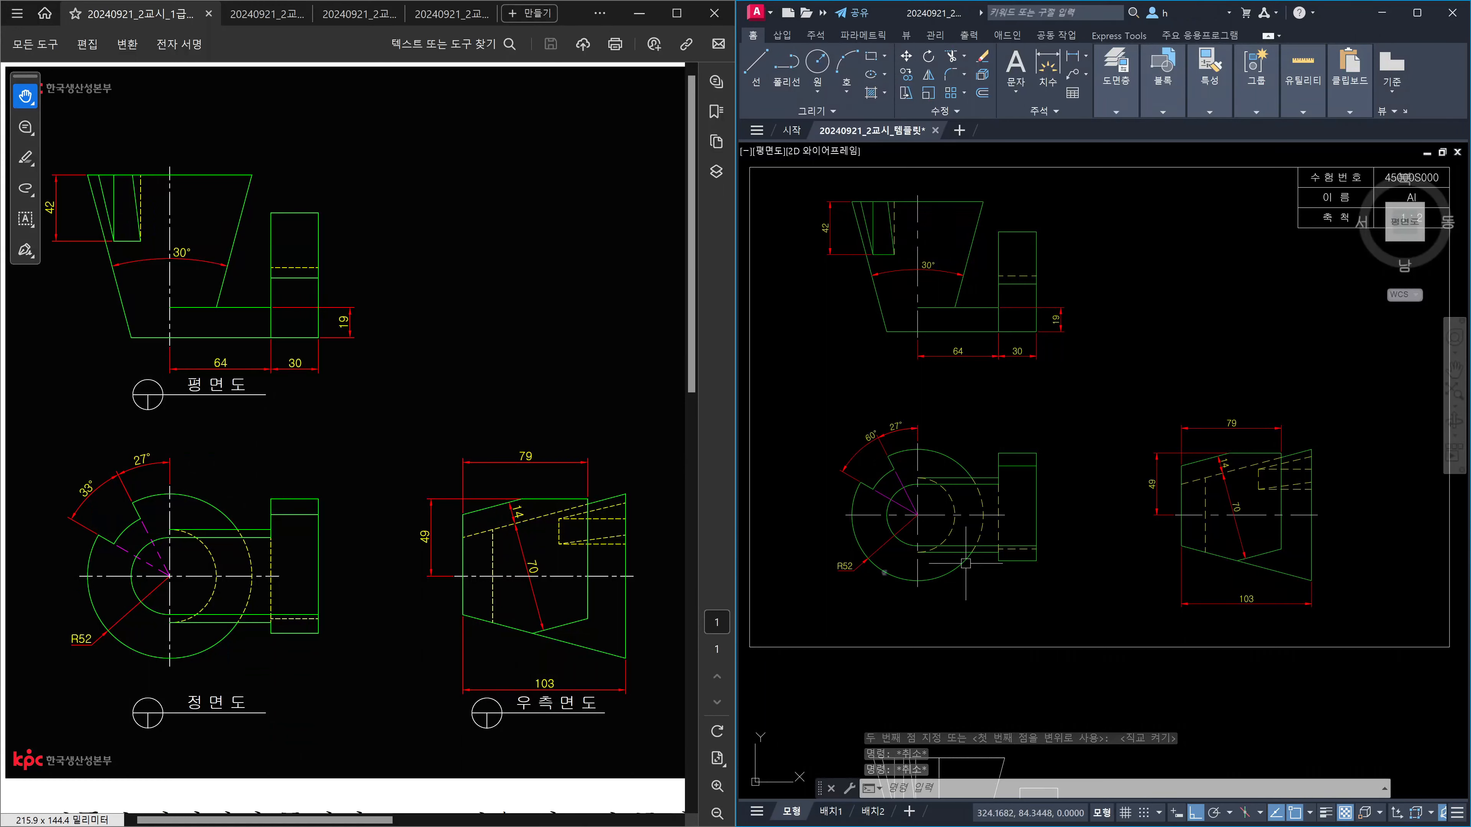
key("Escape")
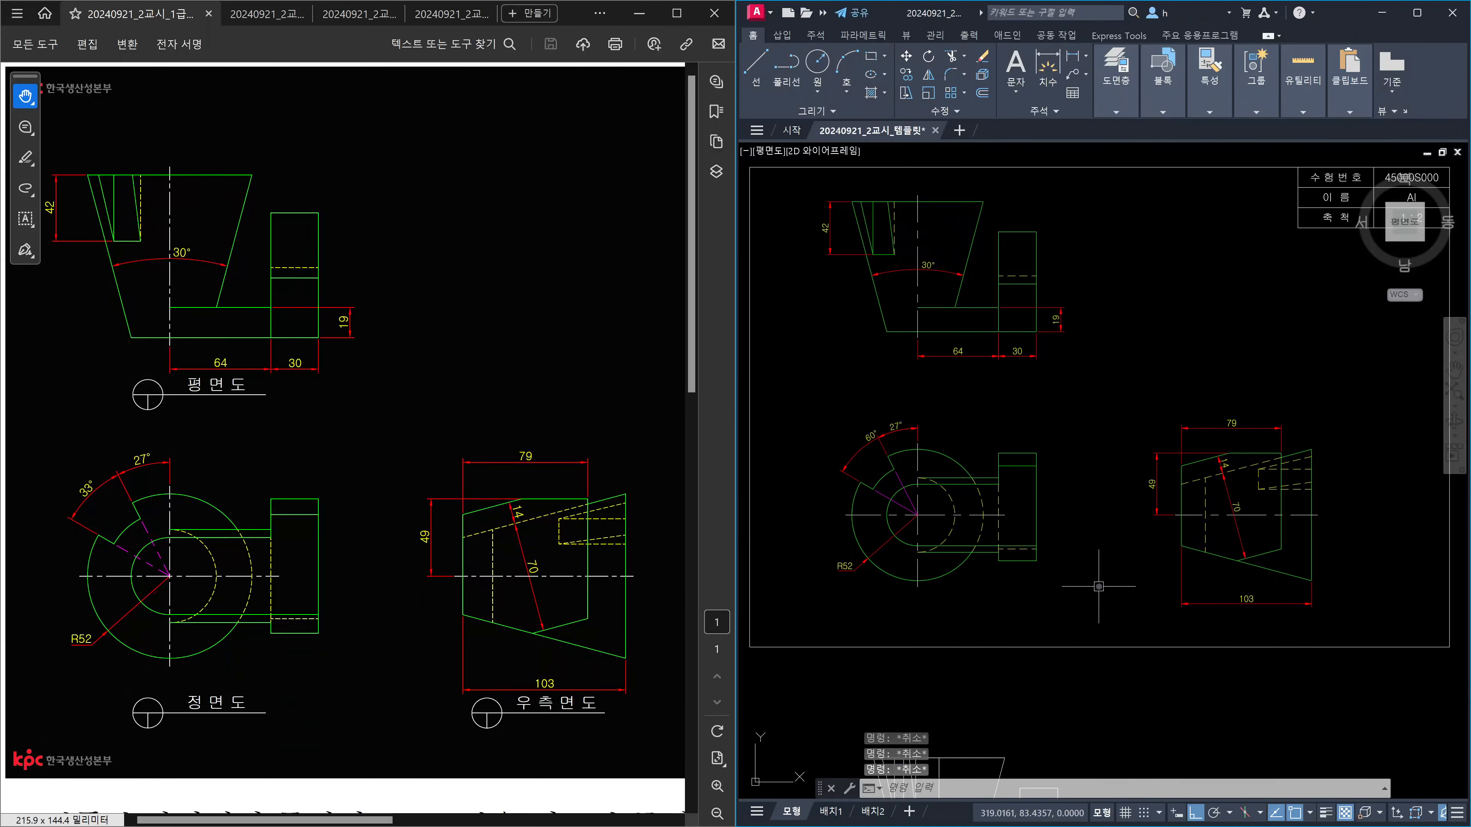
Step: Insert the TITLE block at scale 1 below the front view and close the block palette
type("i")
key("Return")
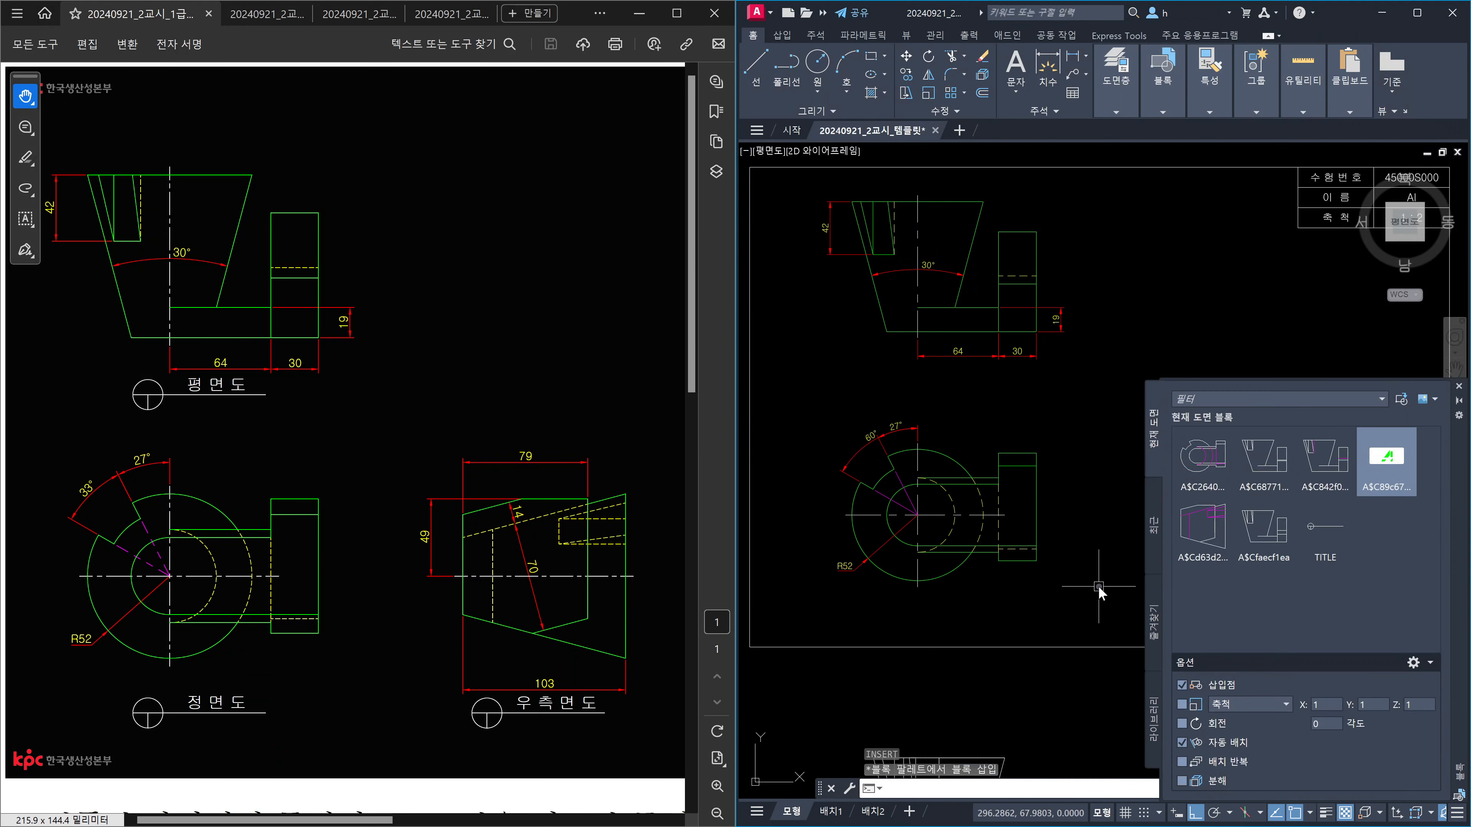
left_click(1334, 530)
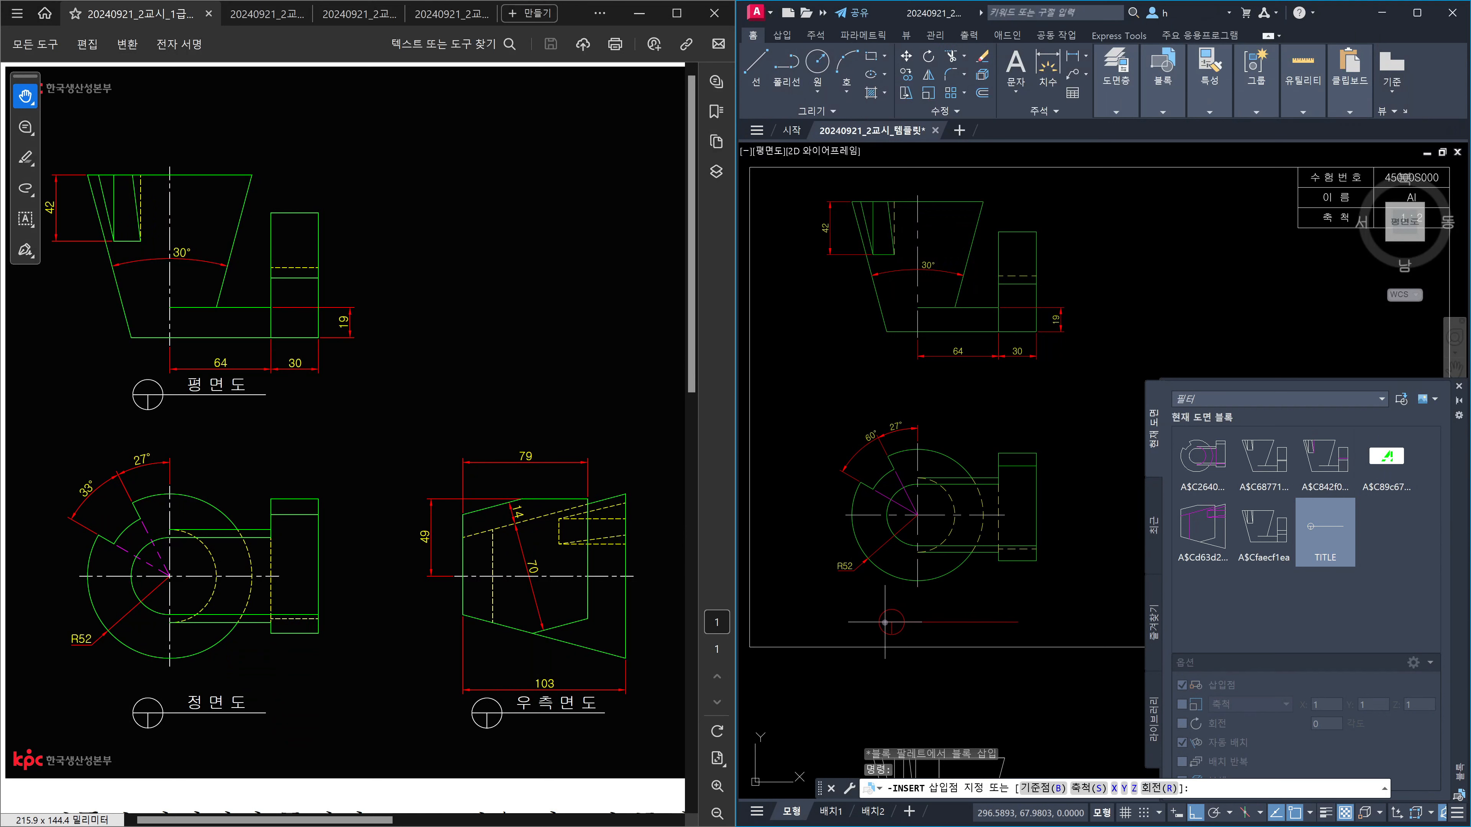
key("Escape")
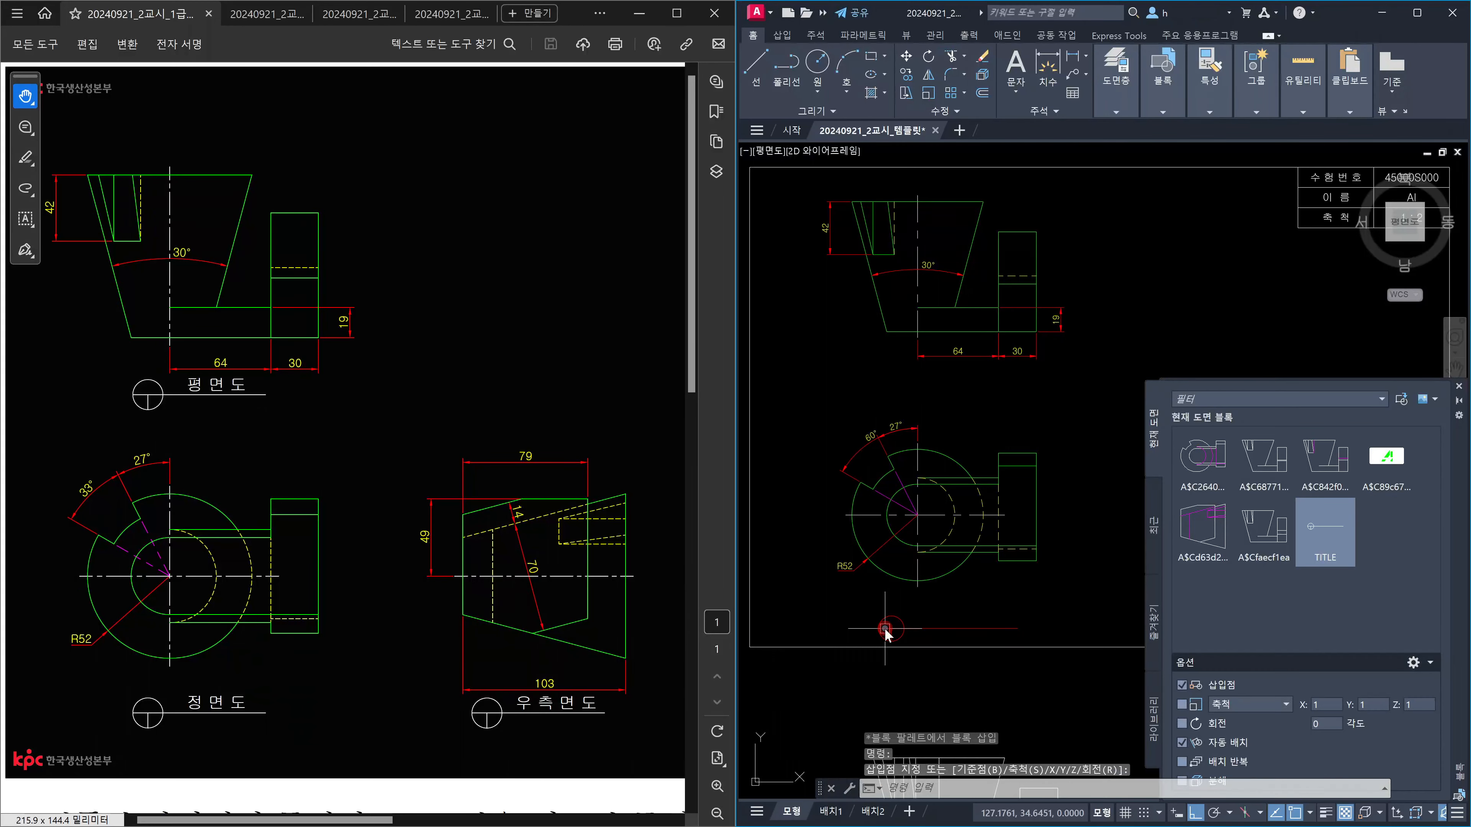
left_click(1459, 386)
key("Escape")
Step: Assign the title symbol below the front view to a white layer
left_click(1033, 632)
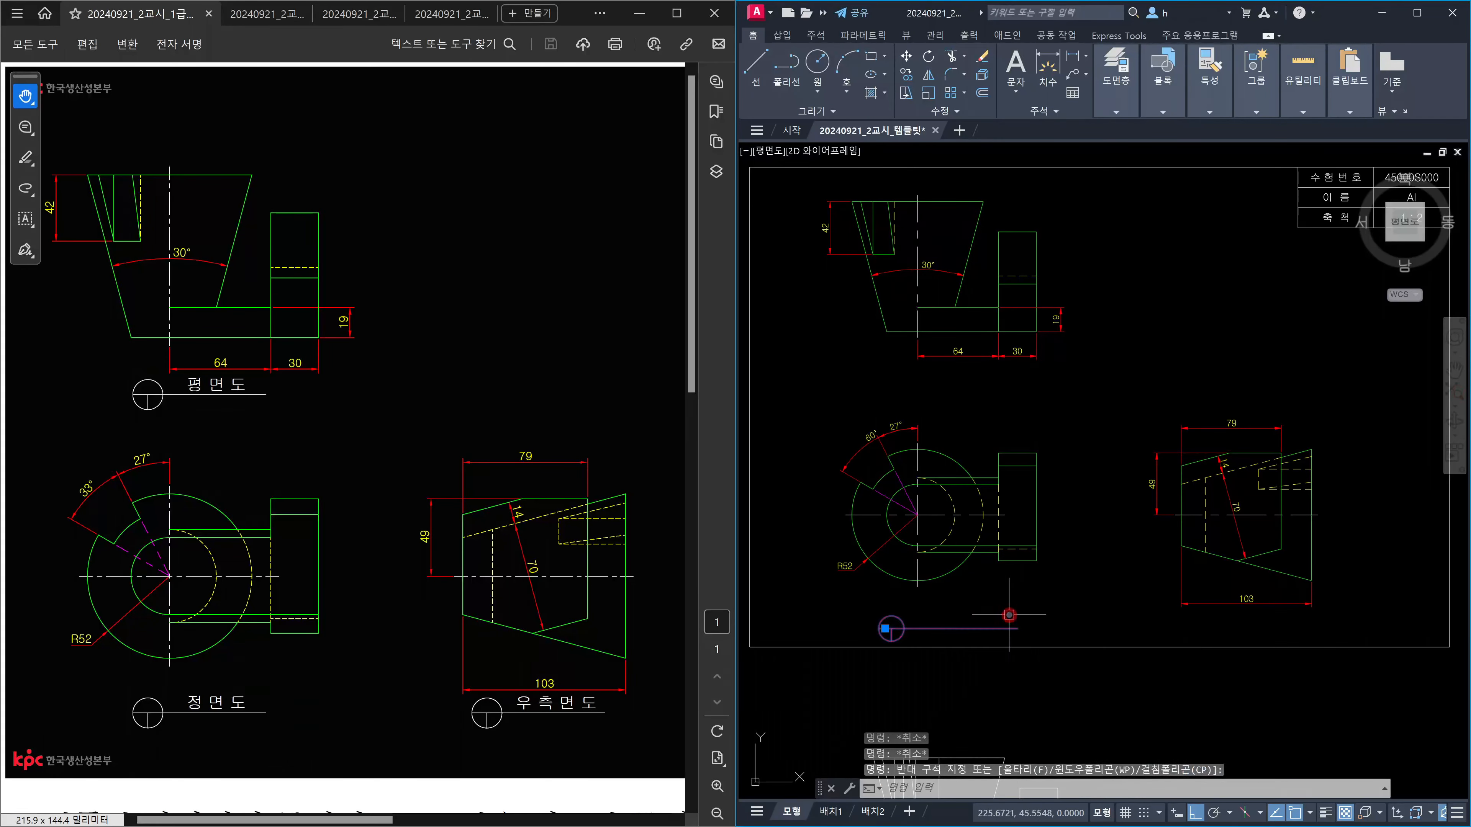
left_click(1121, 111)
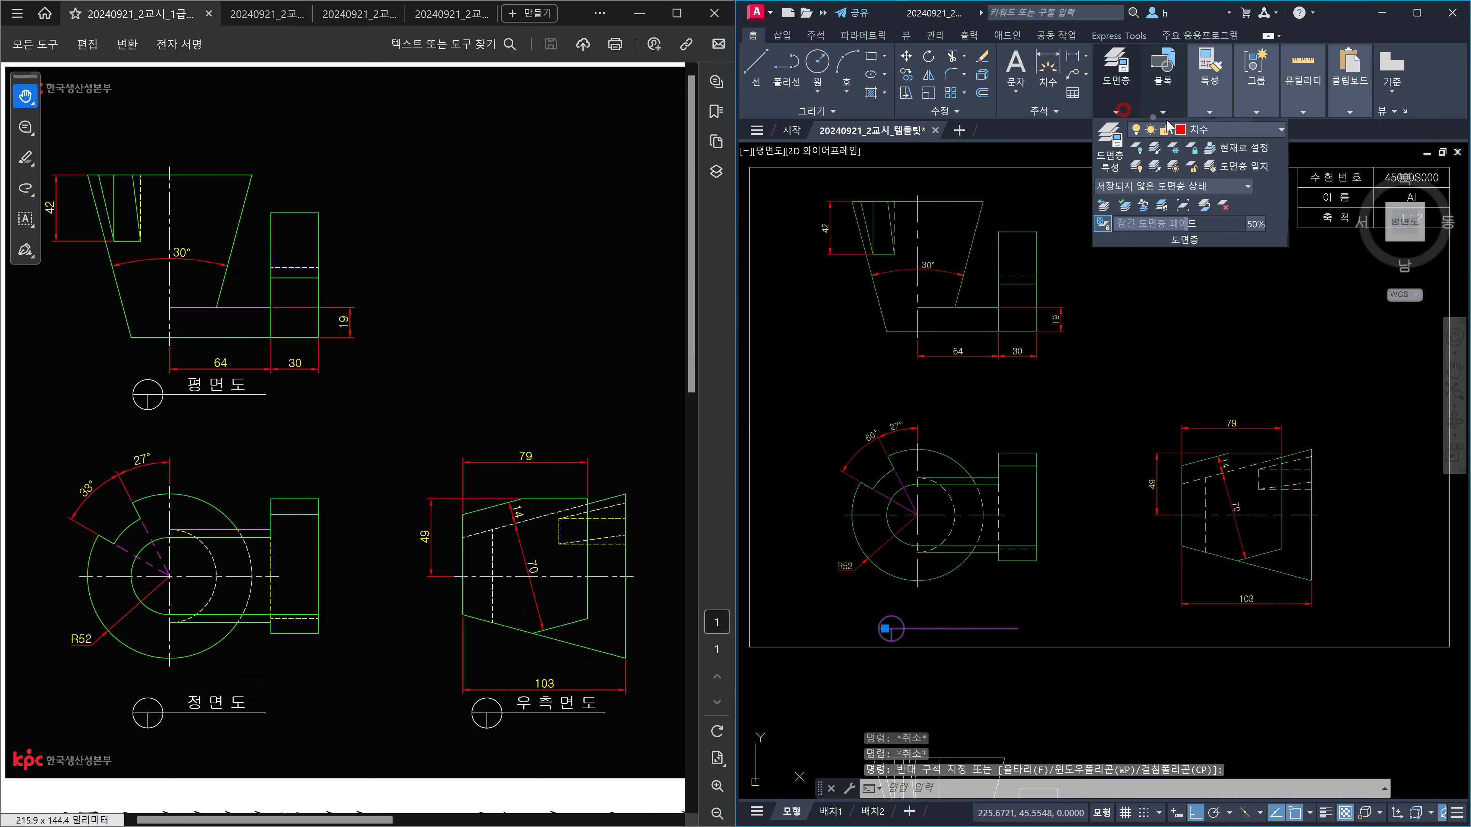
left_click(1205, 129)
left_click(1205, 147)
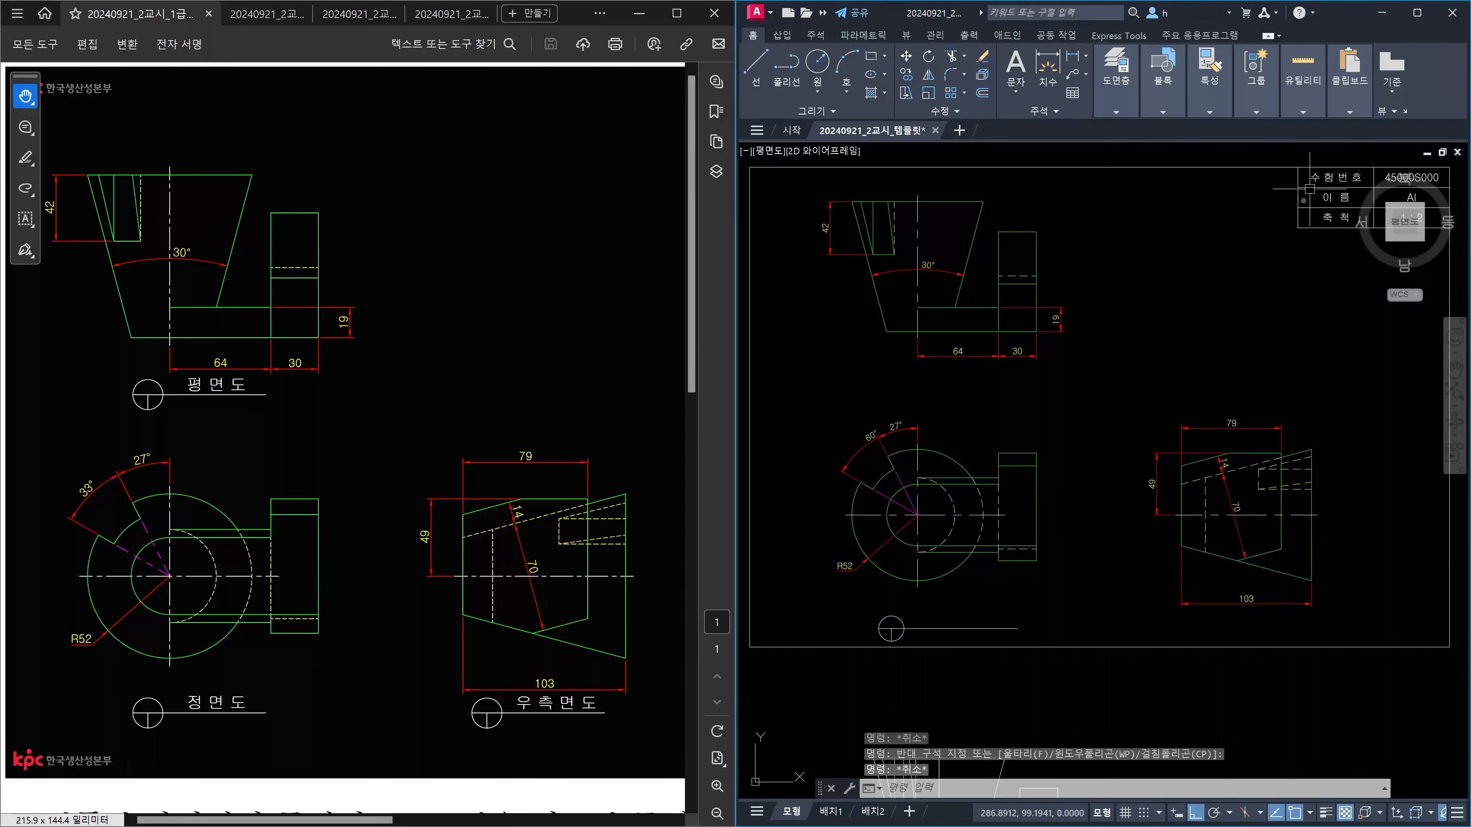
Step: Copy the "수 험 번 호" text from the title block onto the title line below the front view, with ortho off
middle_click_drag(1285, 249, 1240, 267)
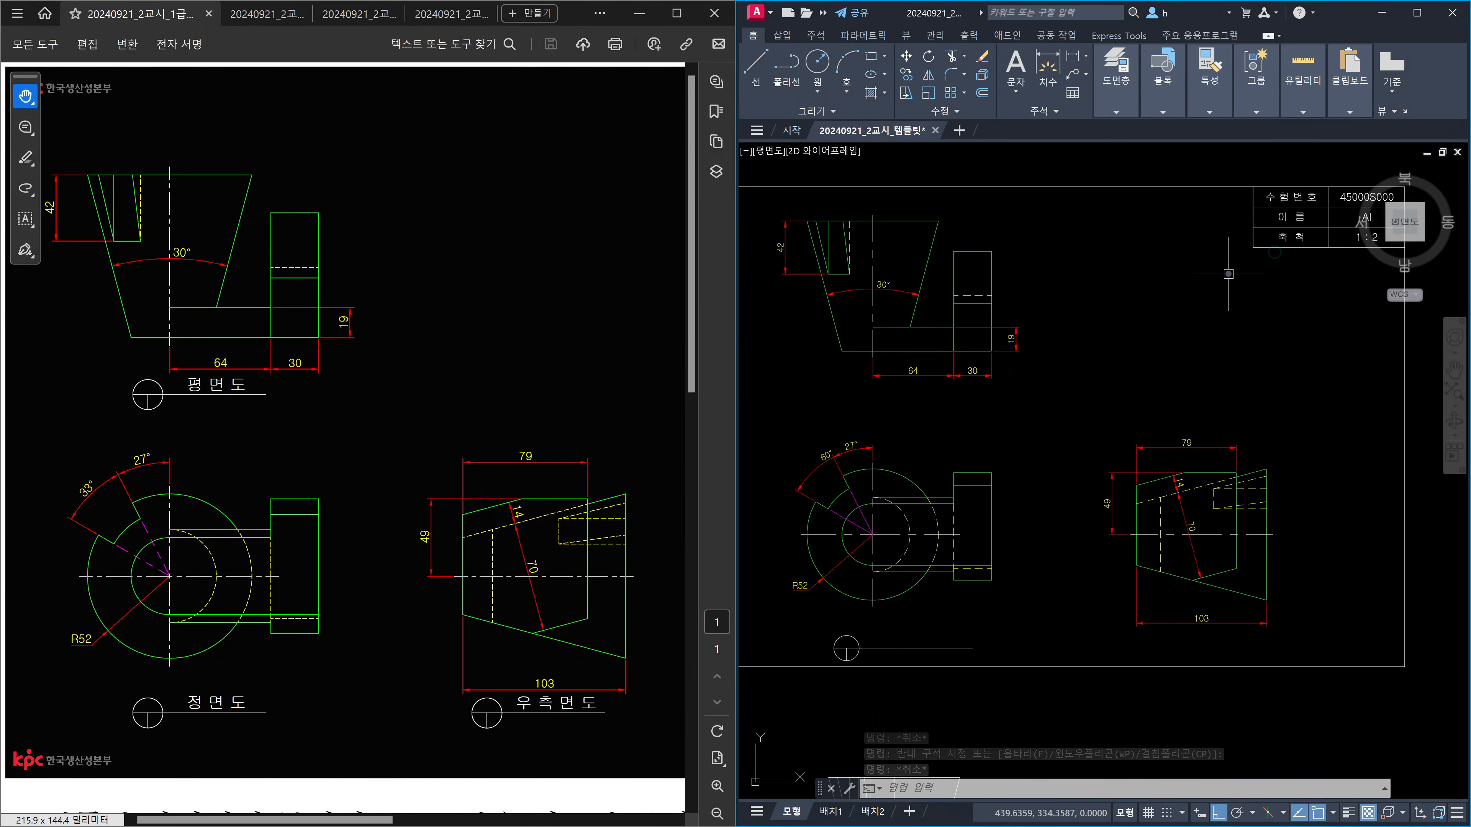
type("co")
key("Return")
left_click(1277, 197)
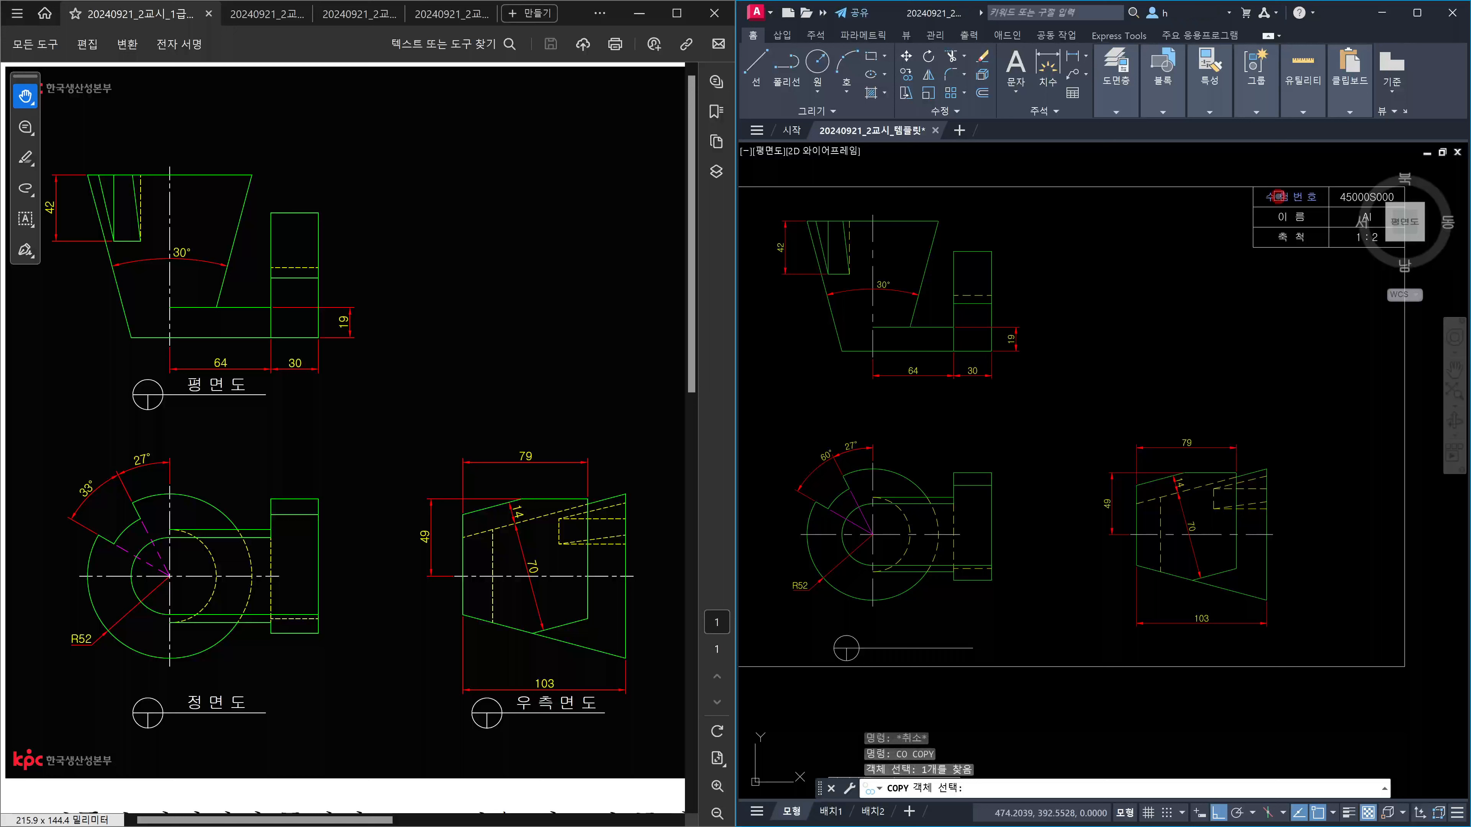
key("Return")
left_click(1289, 197)
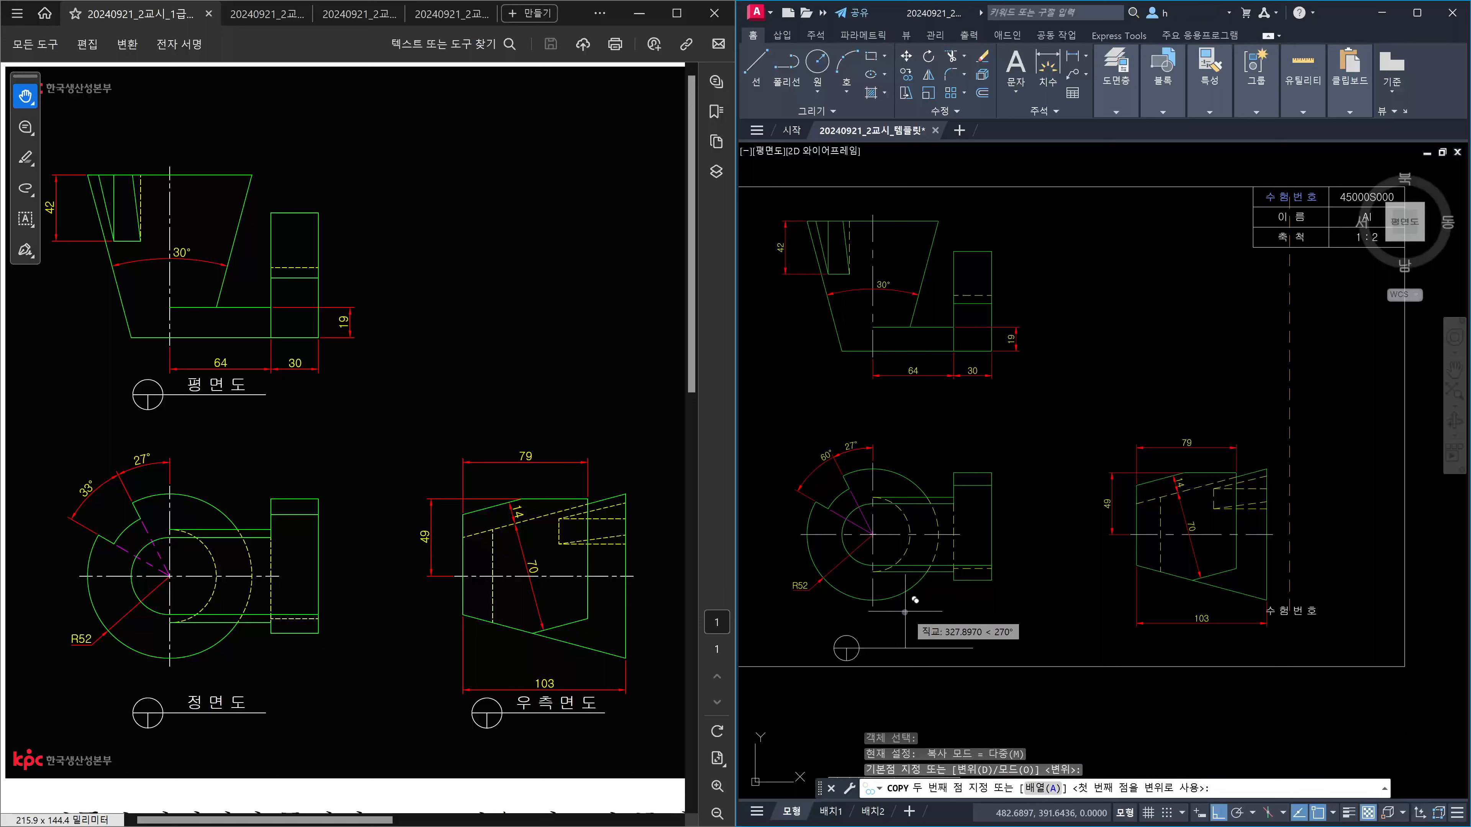
key("F8")
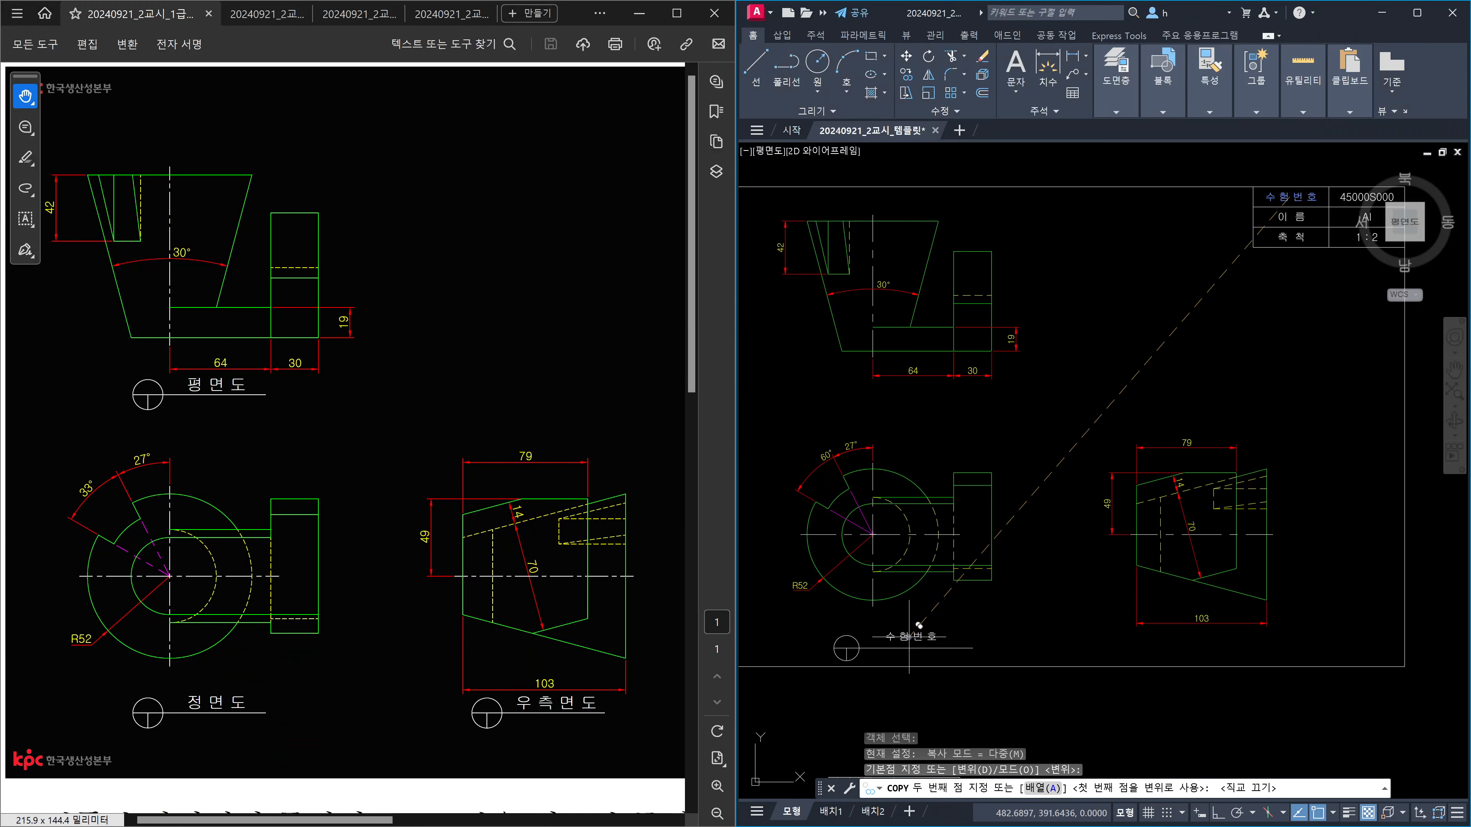
left_click(909, 637)
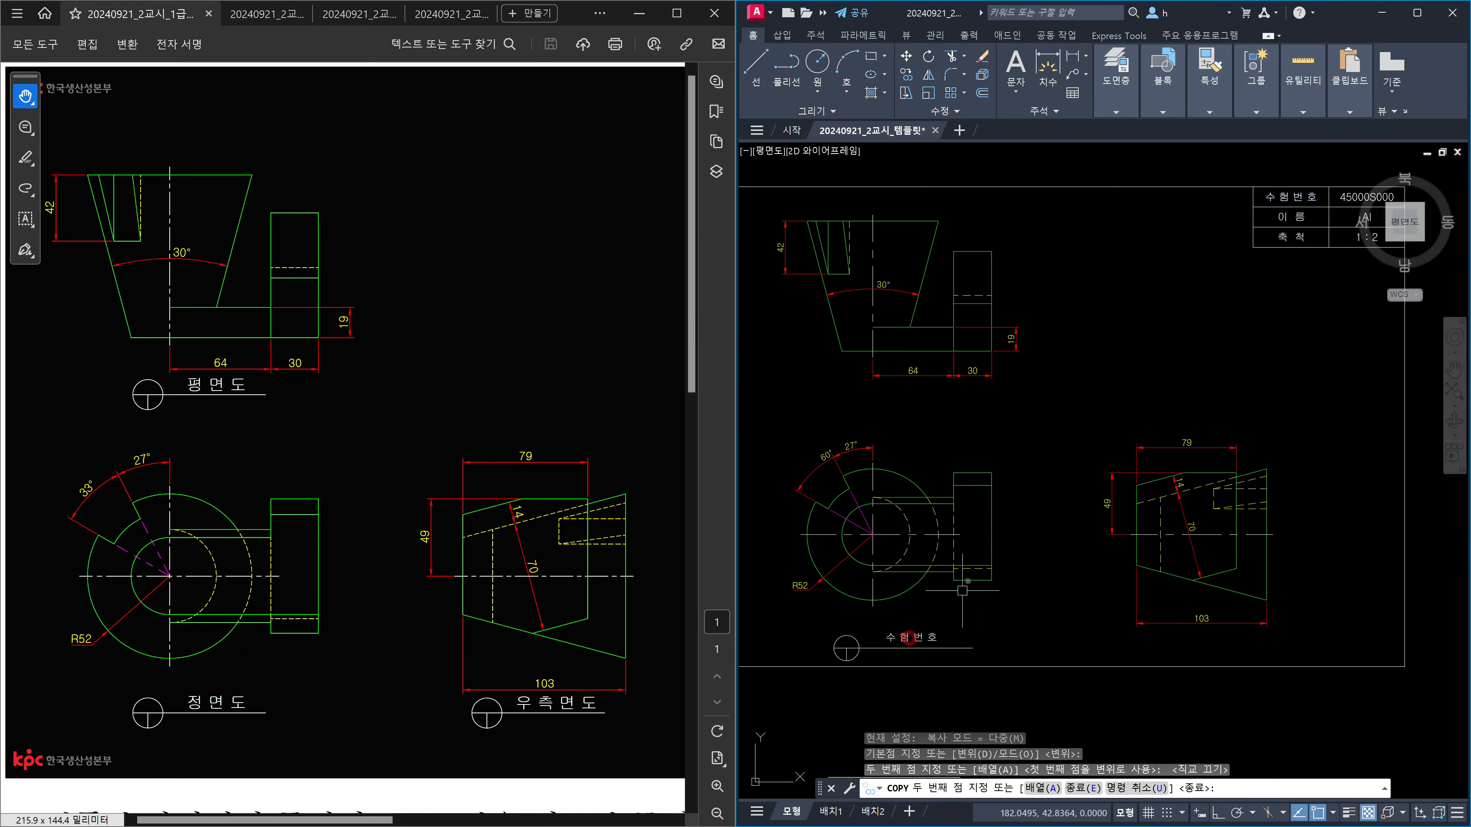
key("Escape")
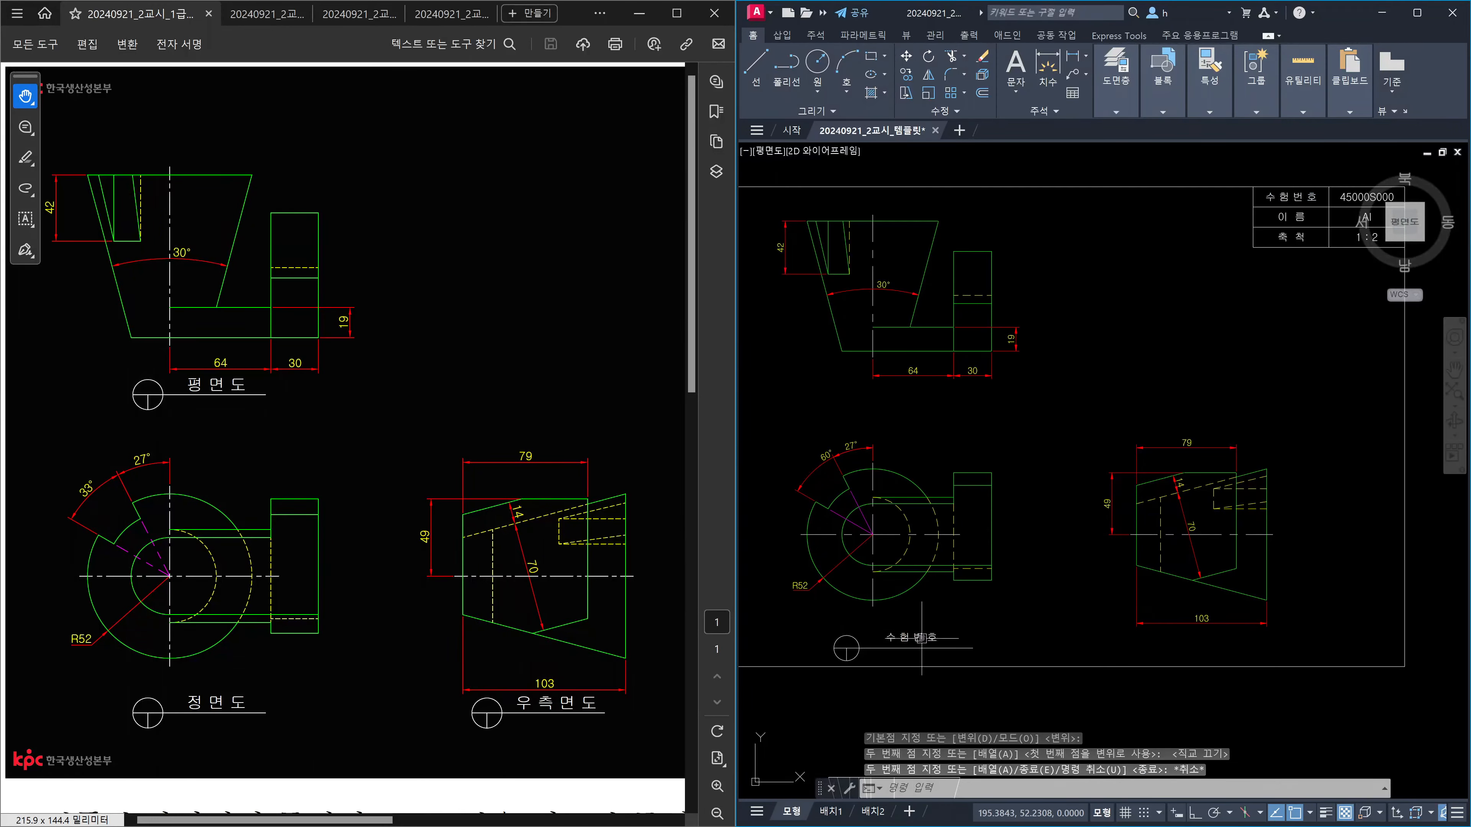
Step: Set the copied title text's height to 8 in its properties and close them
left_click(925, 636)
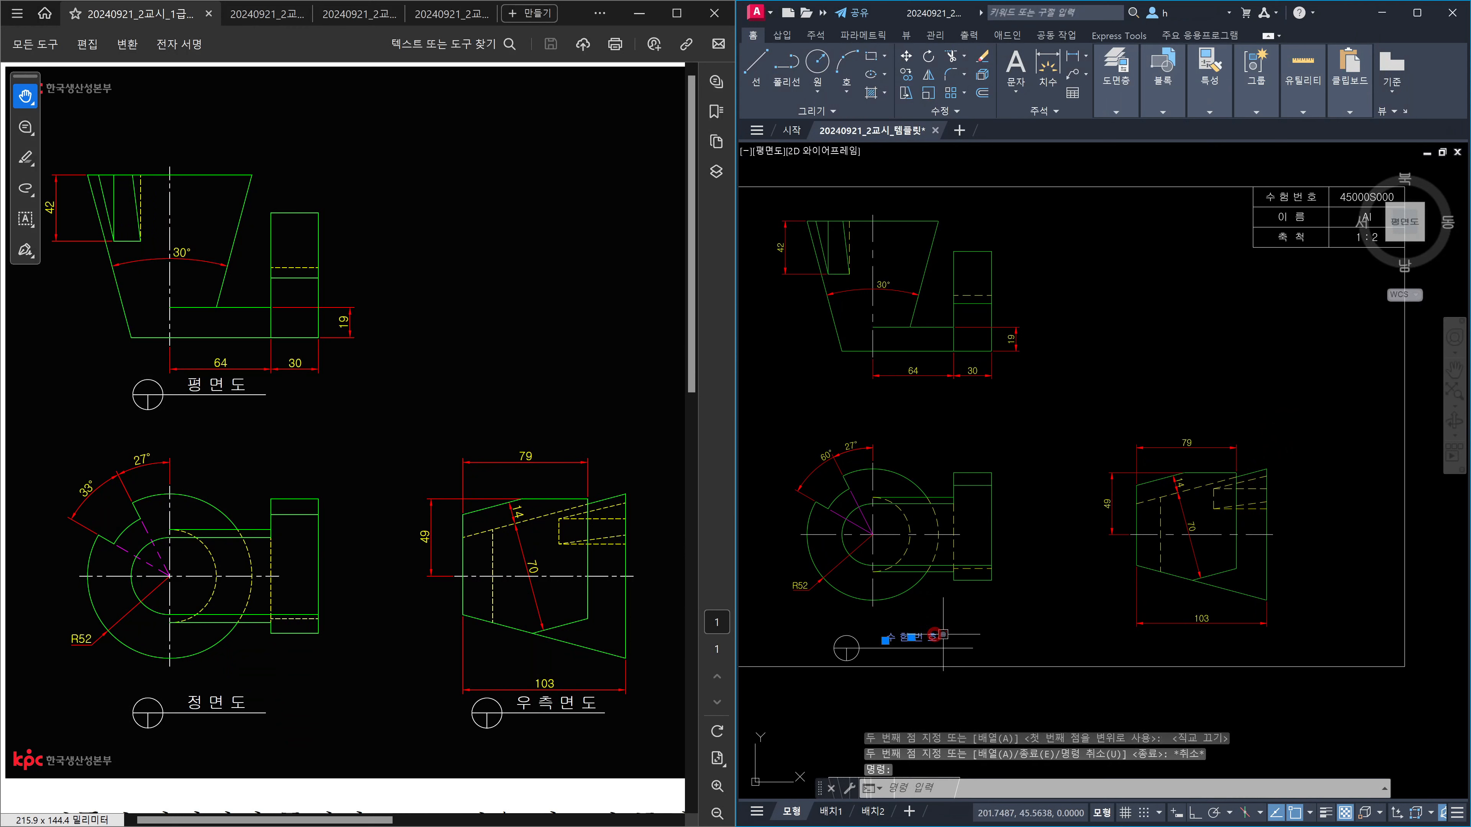
key("ctrl+1")
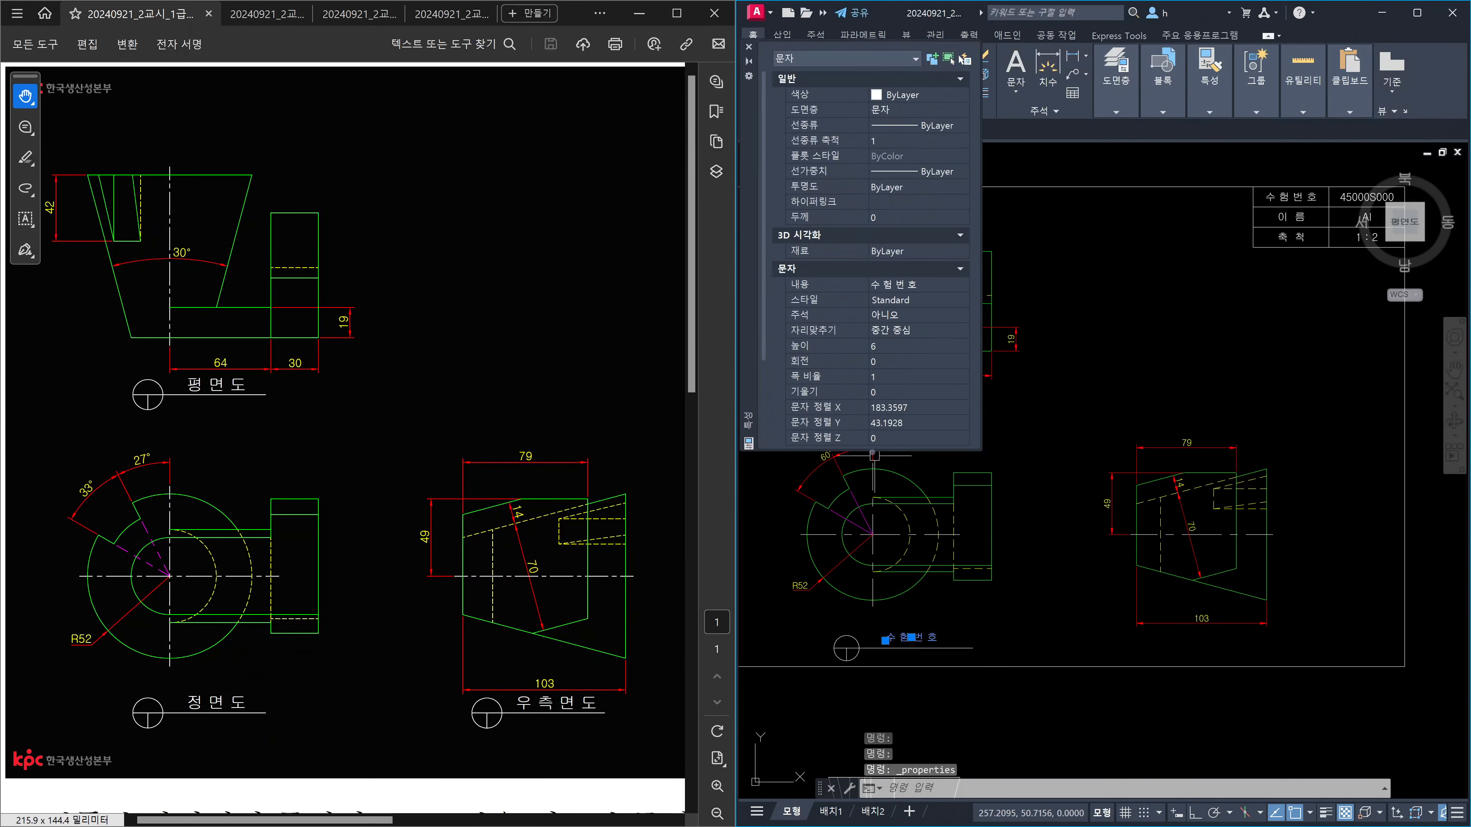
left_click(894, 350)
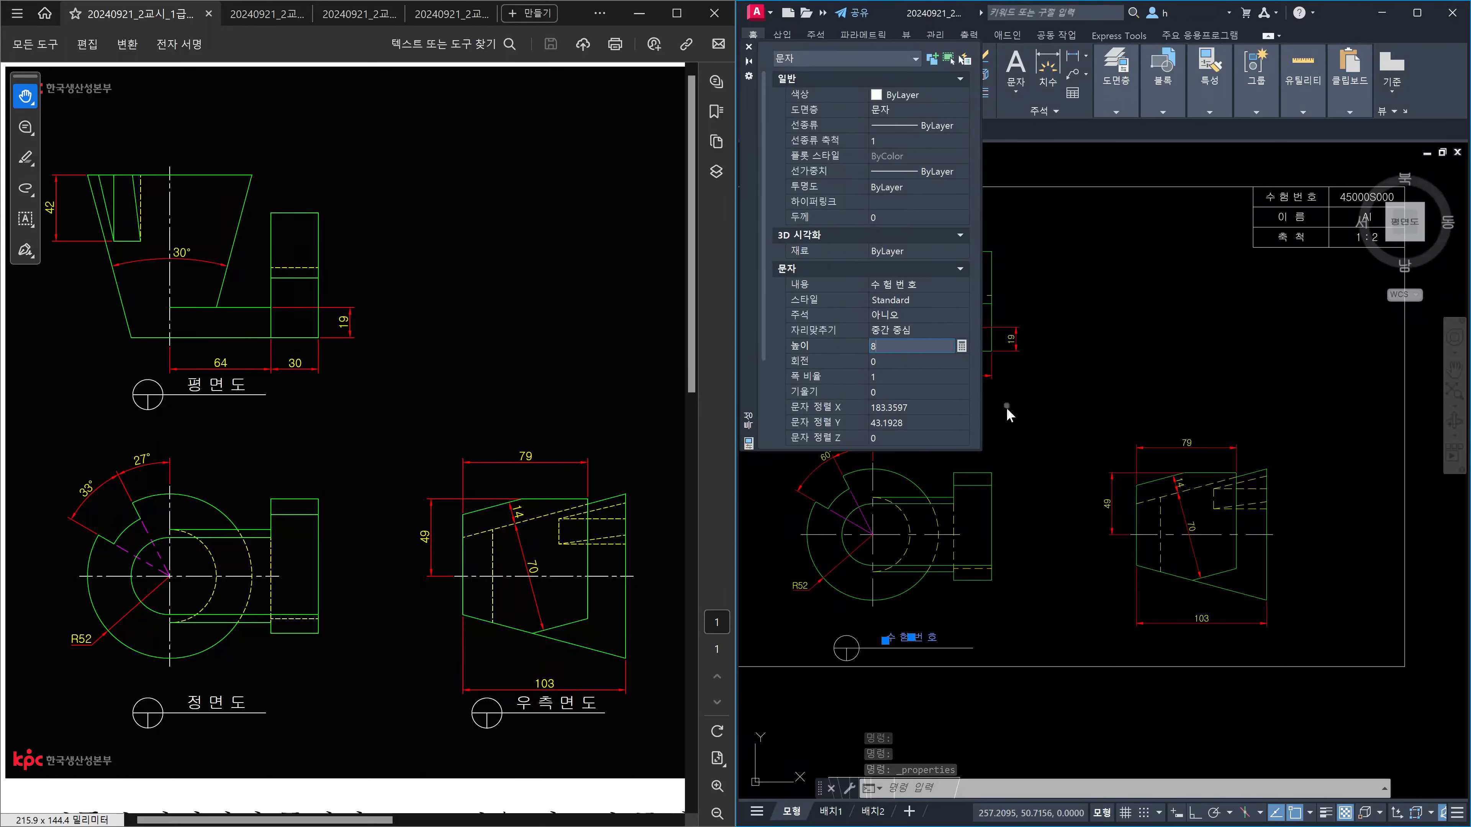
key("Return")
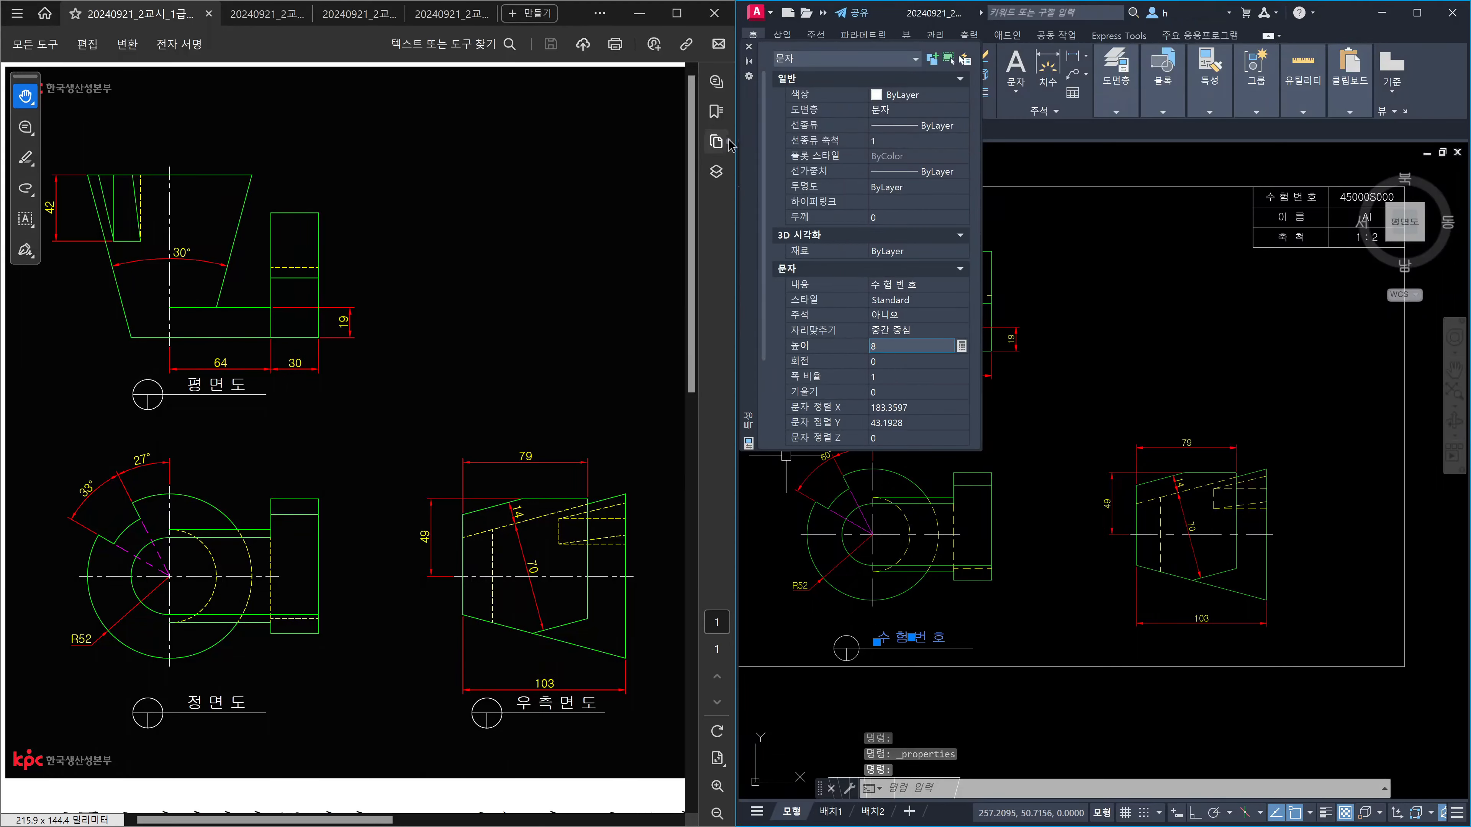
left_click(750, 48)
key("Escape")
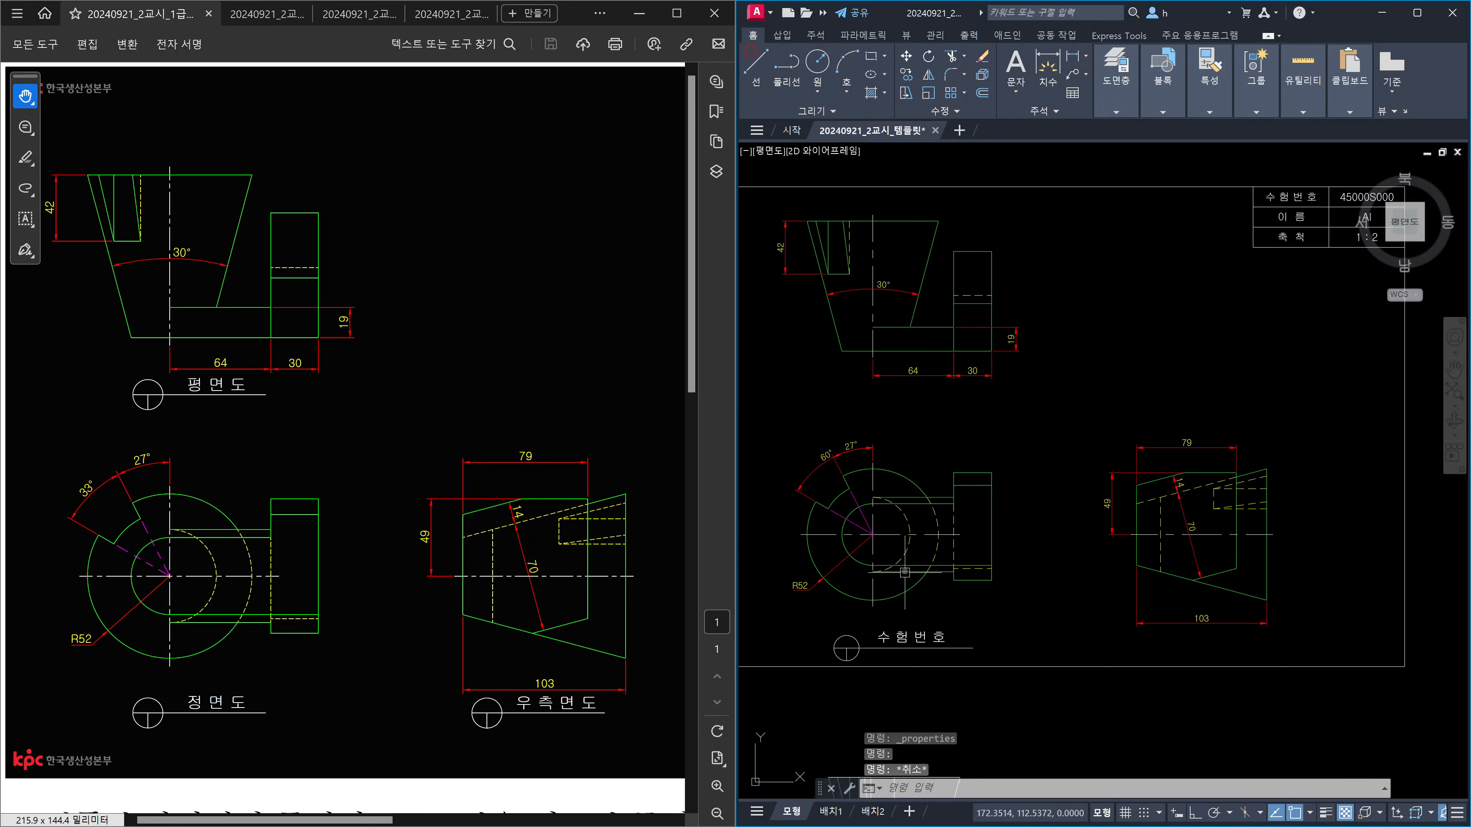
Step: Change the copied text below the front view to "정 면 도"
left_click(921, 636)
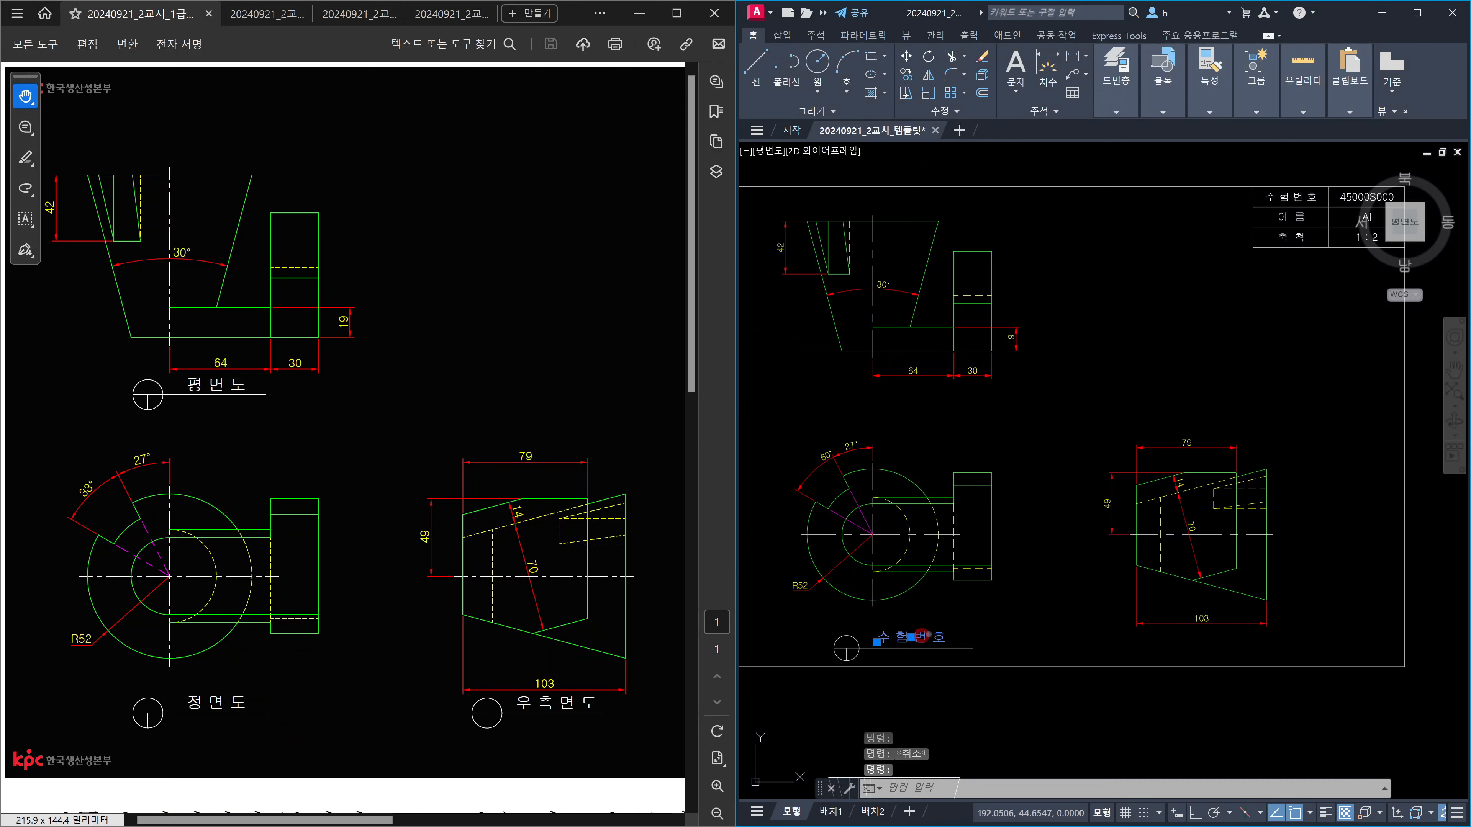
double_click(921, 636)
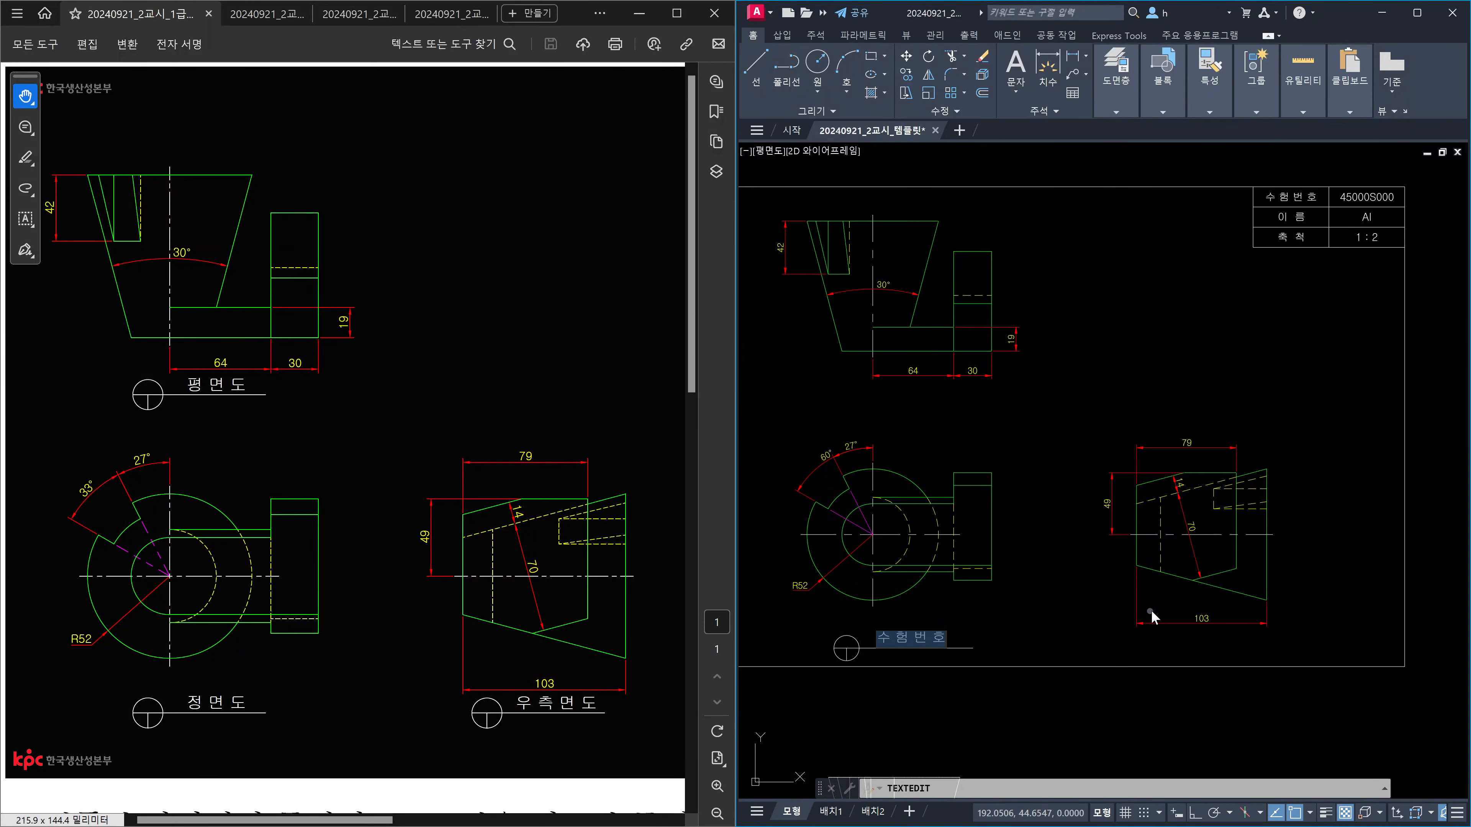
type("정 면 도")
left_click(1067, 652)
key("Escape")
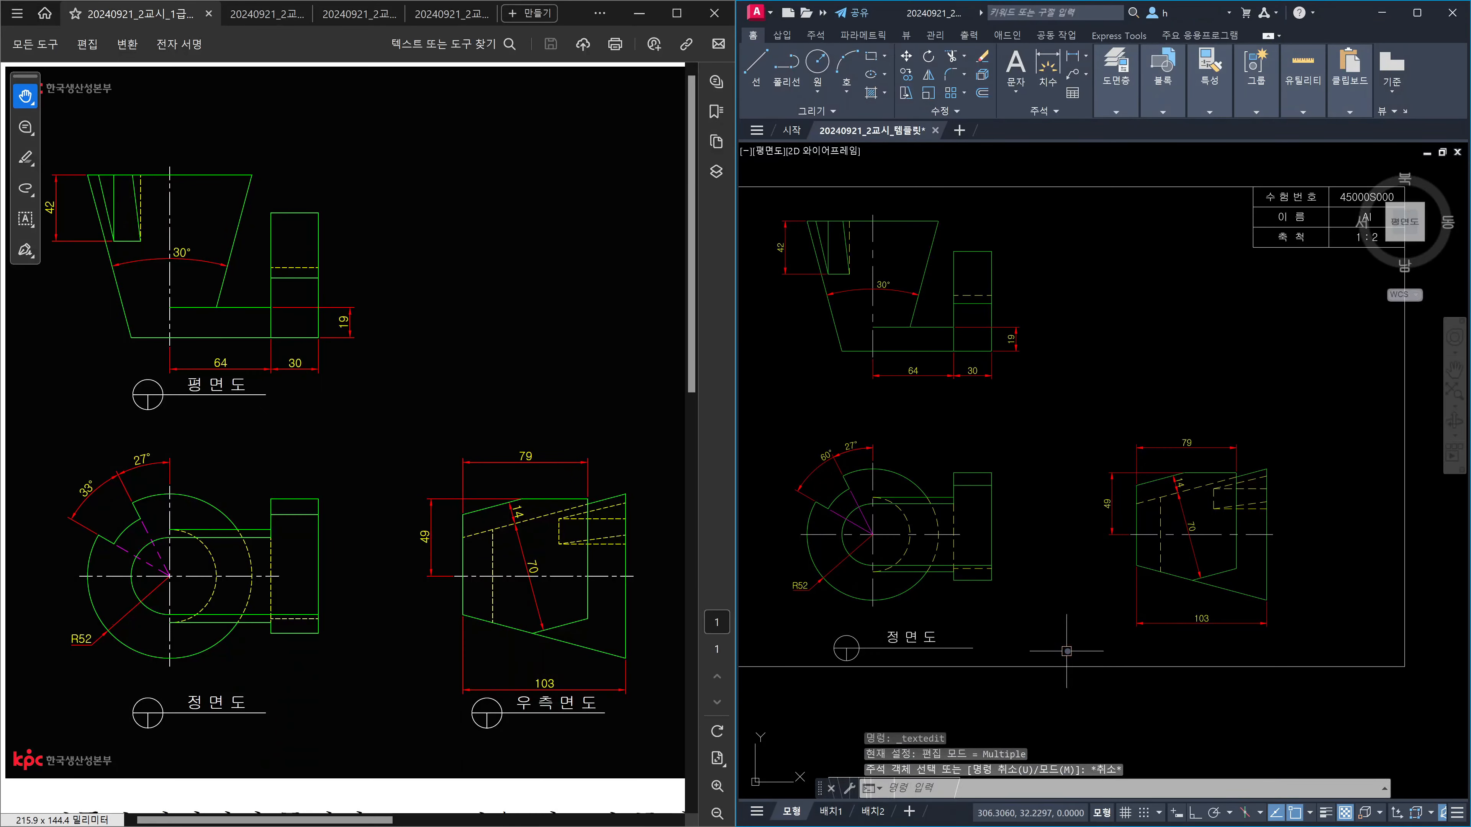
Step: Copy the title symbol and text from the front view to below the top view and the right side view, with ortho on
type("co")
key("Return")
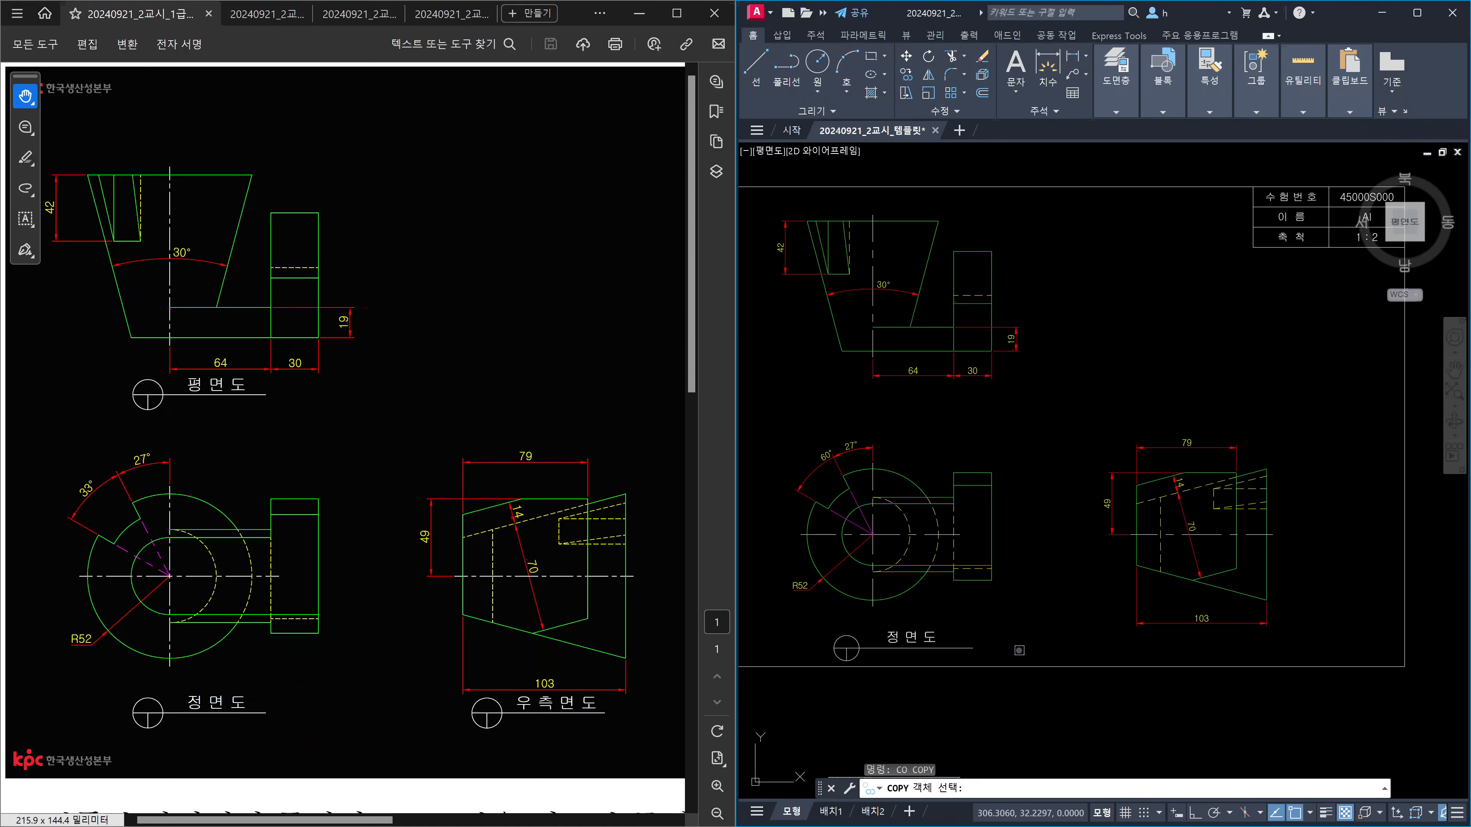
left_click(1022, 675)
left_click(831, 590)
key("Return")
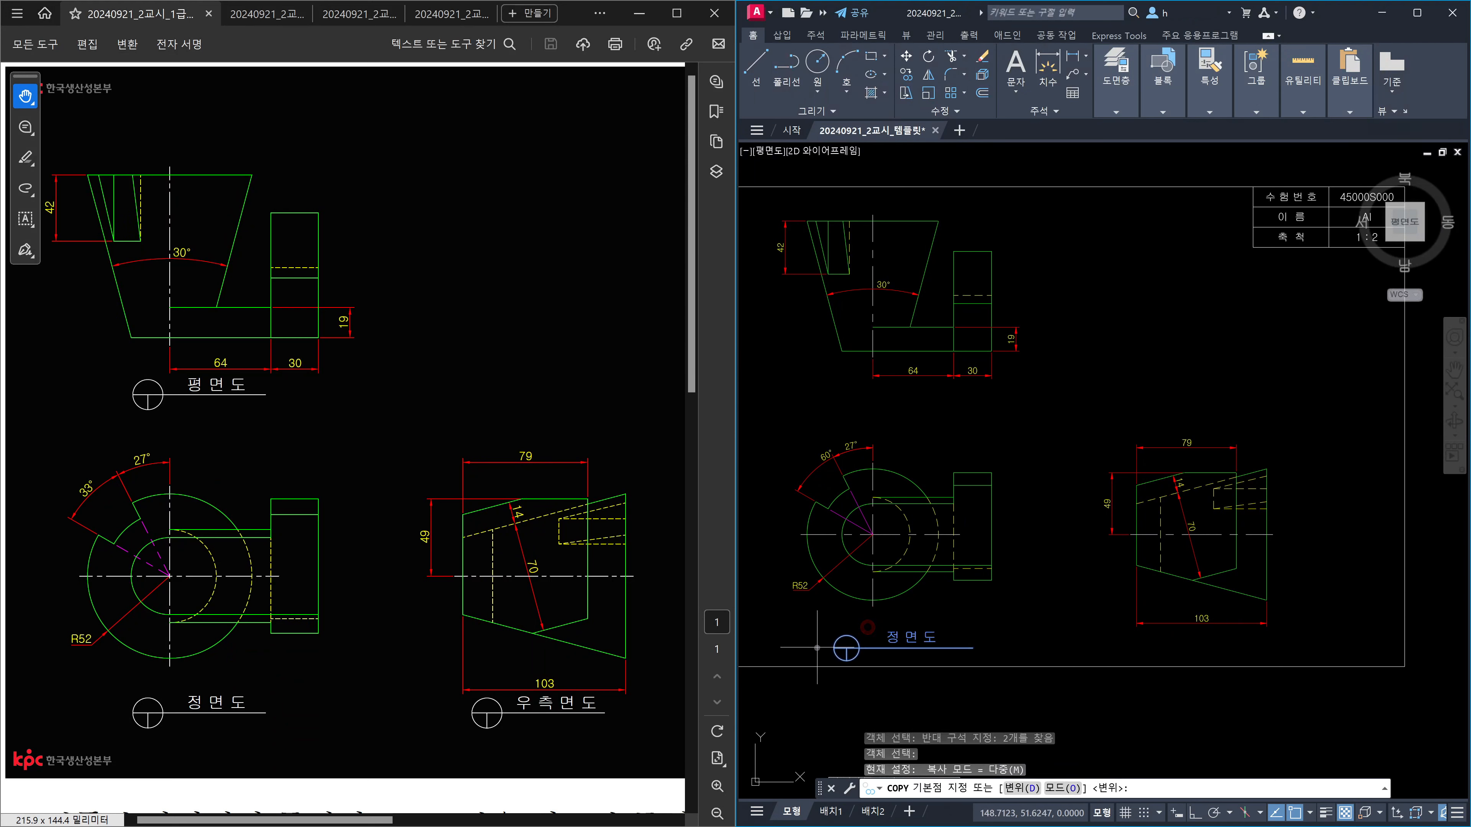
left_click(817, 648)
key("F8")
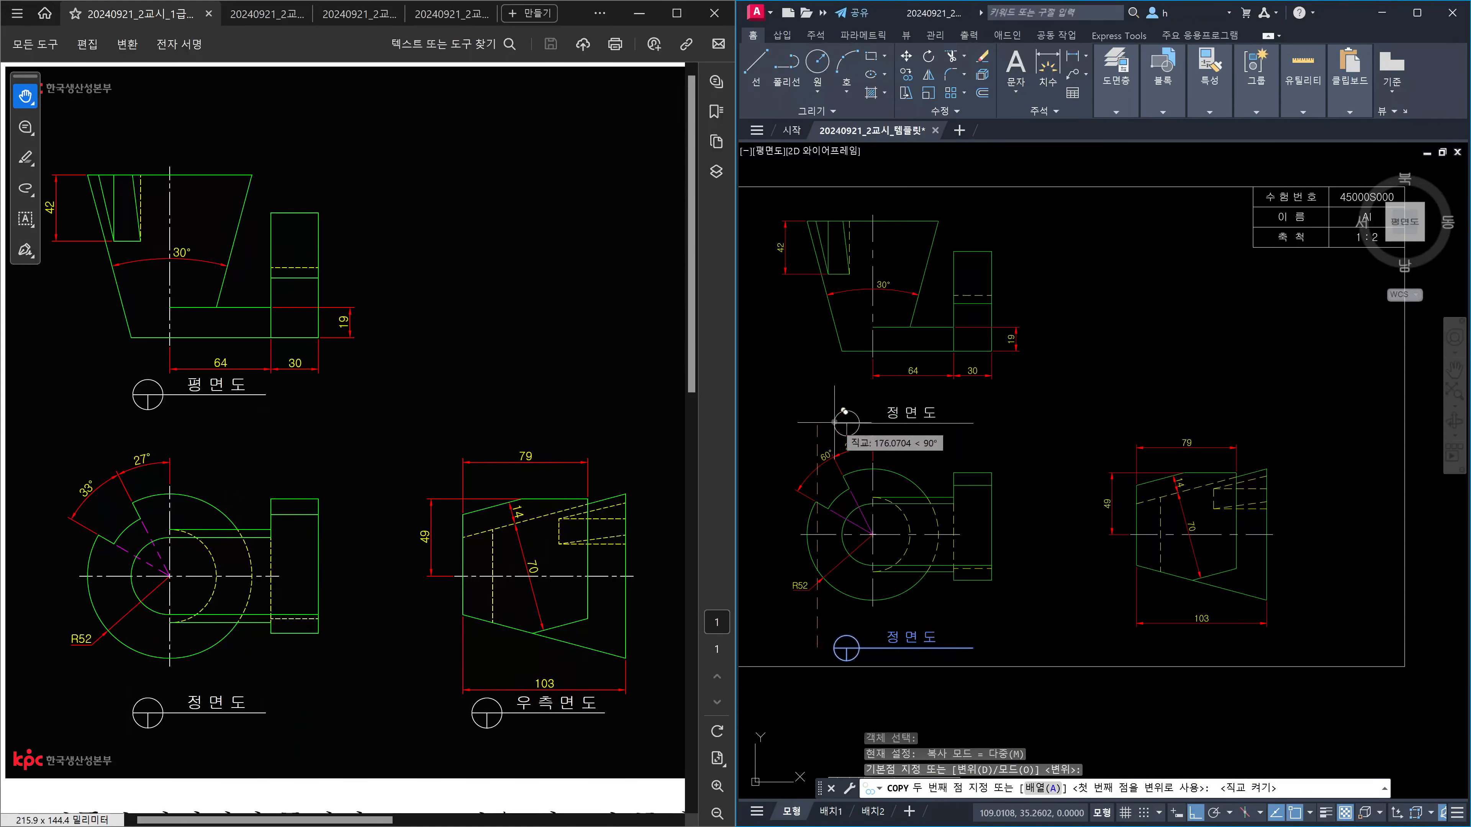
left_click(837, 400)
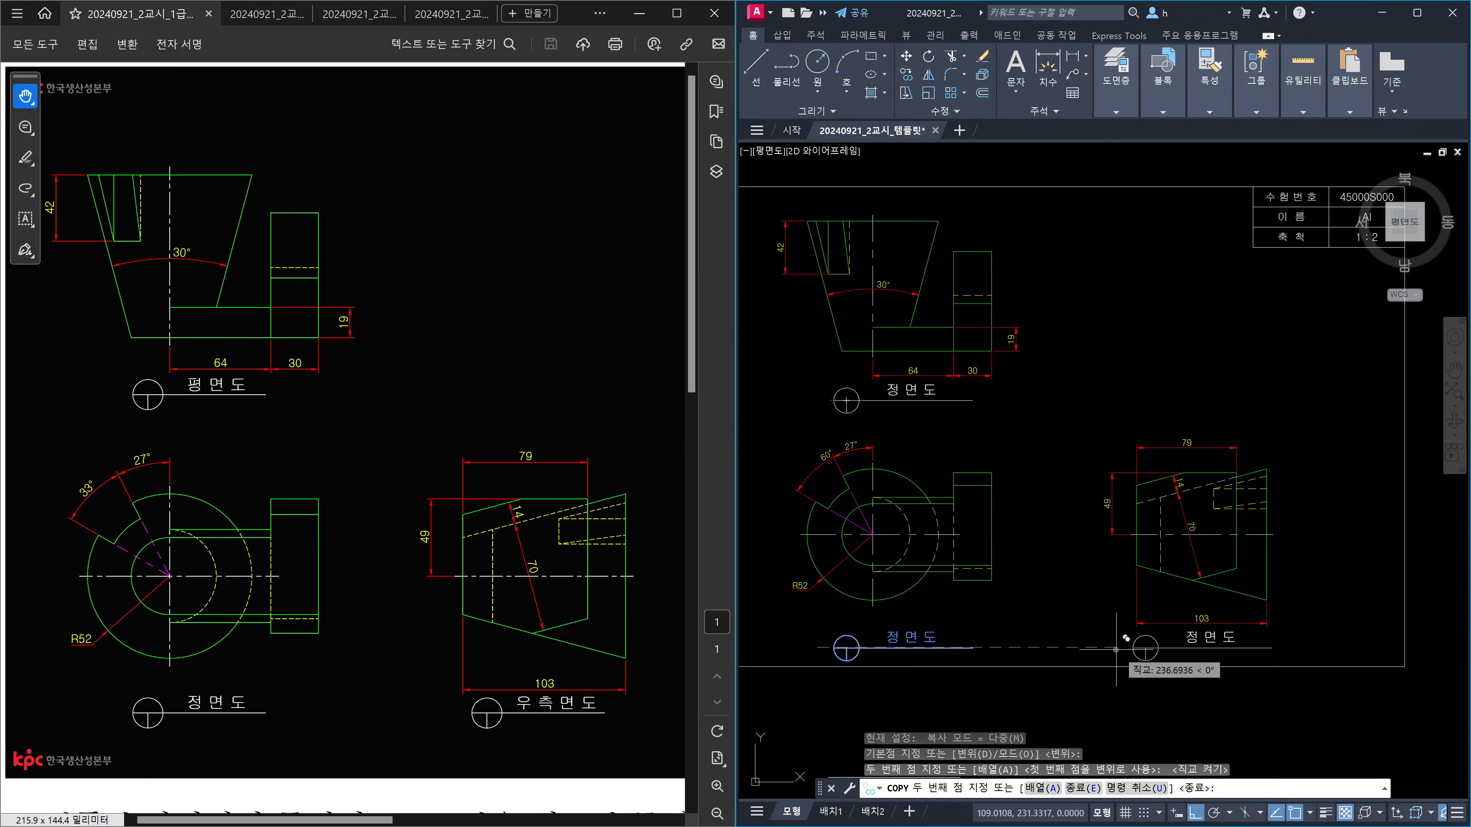
key("Escape")
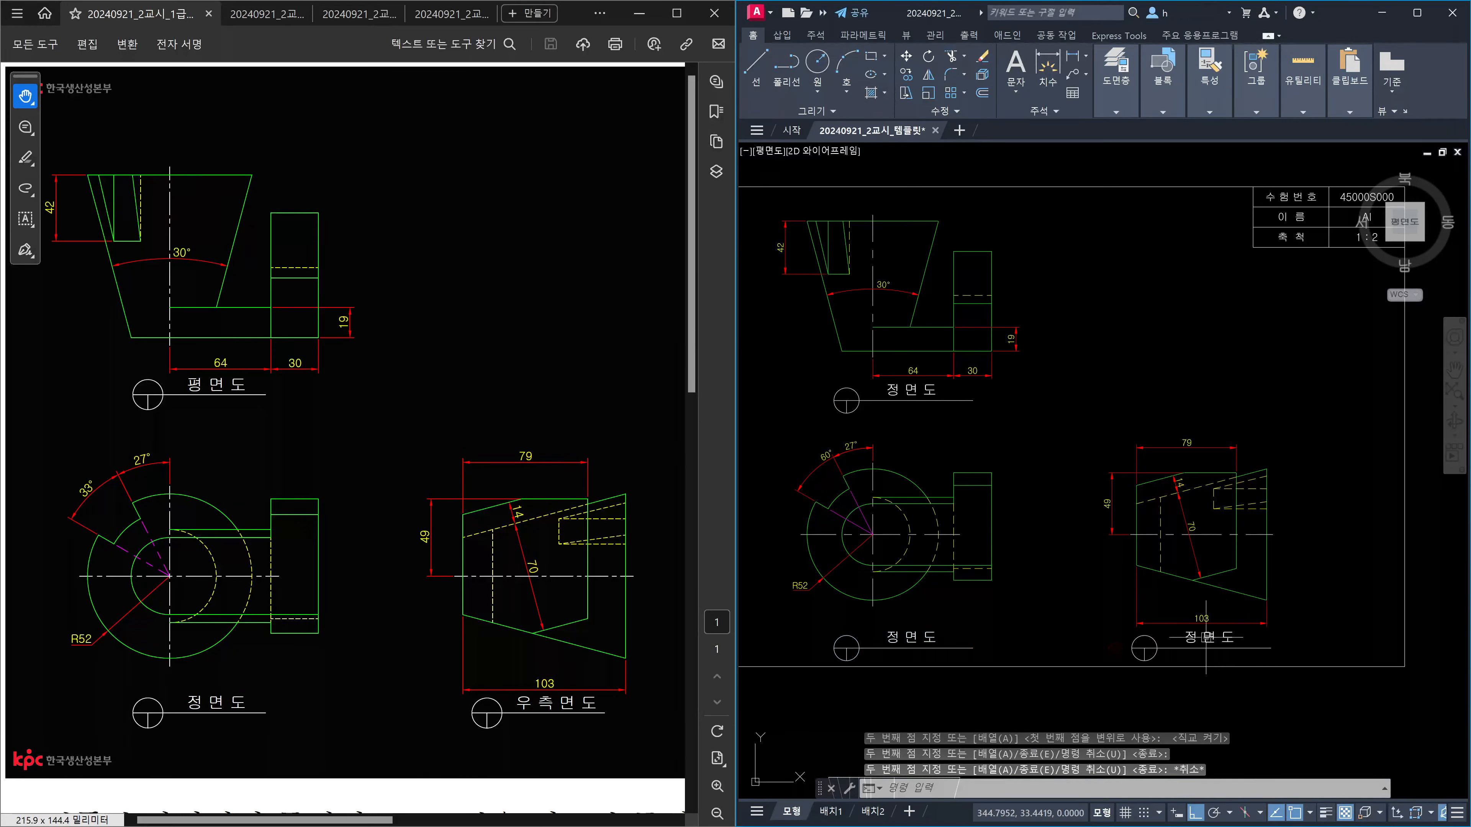
Step: Change the copied titles to "우 측 면 도" under the right side view and "평 면 도" under the top view
left_click(1208, 637)
double_click(1198, 639)
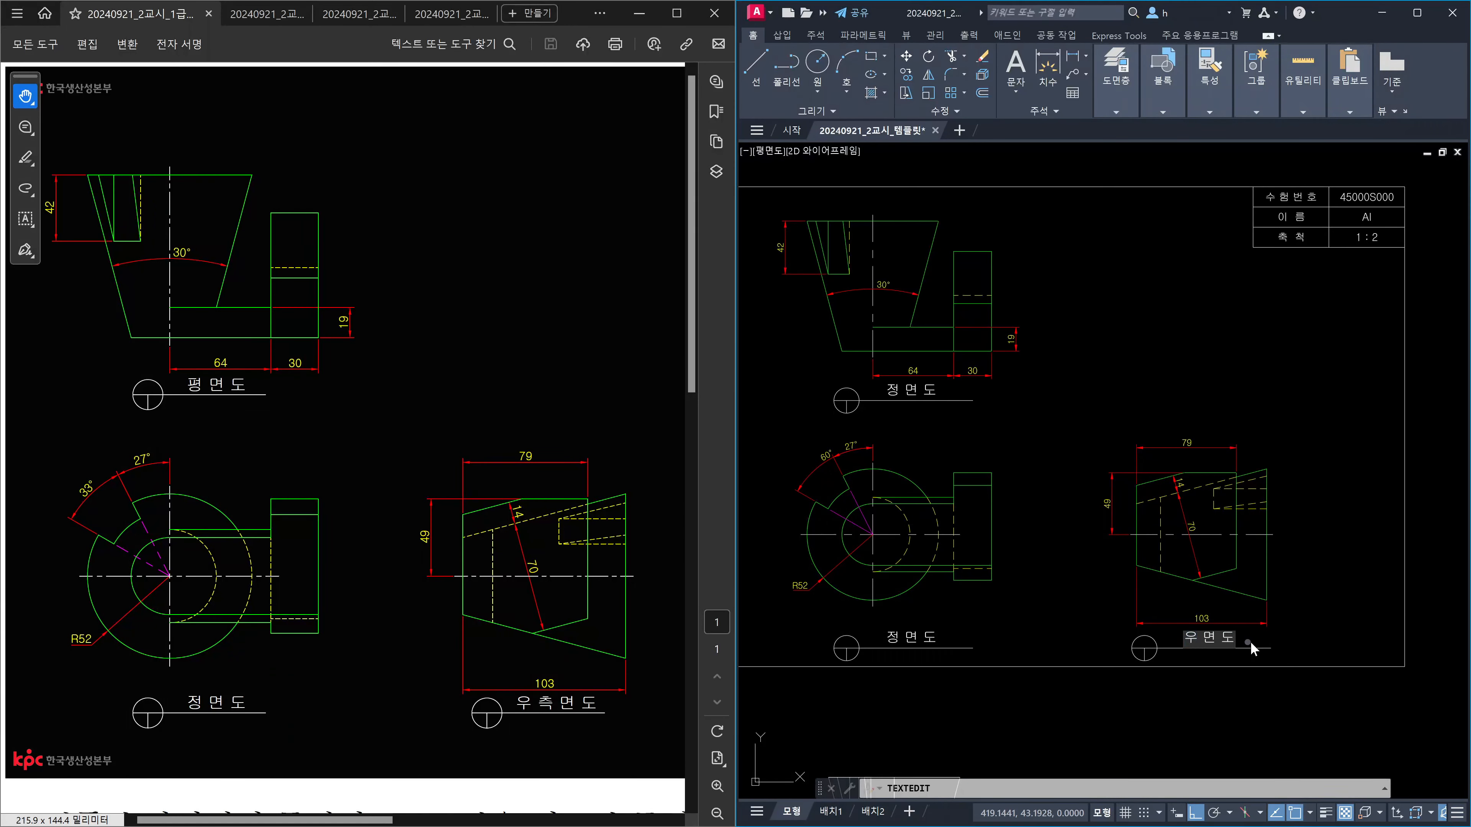
left_click(971, 410)
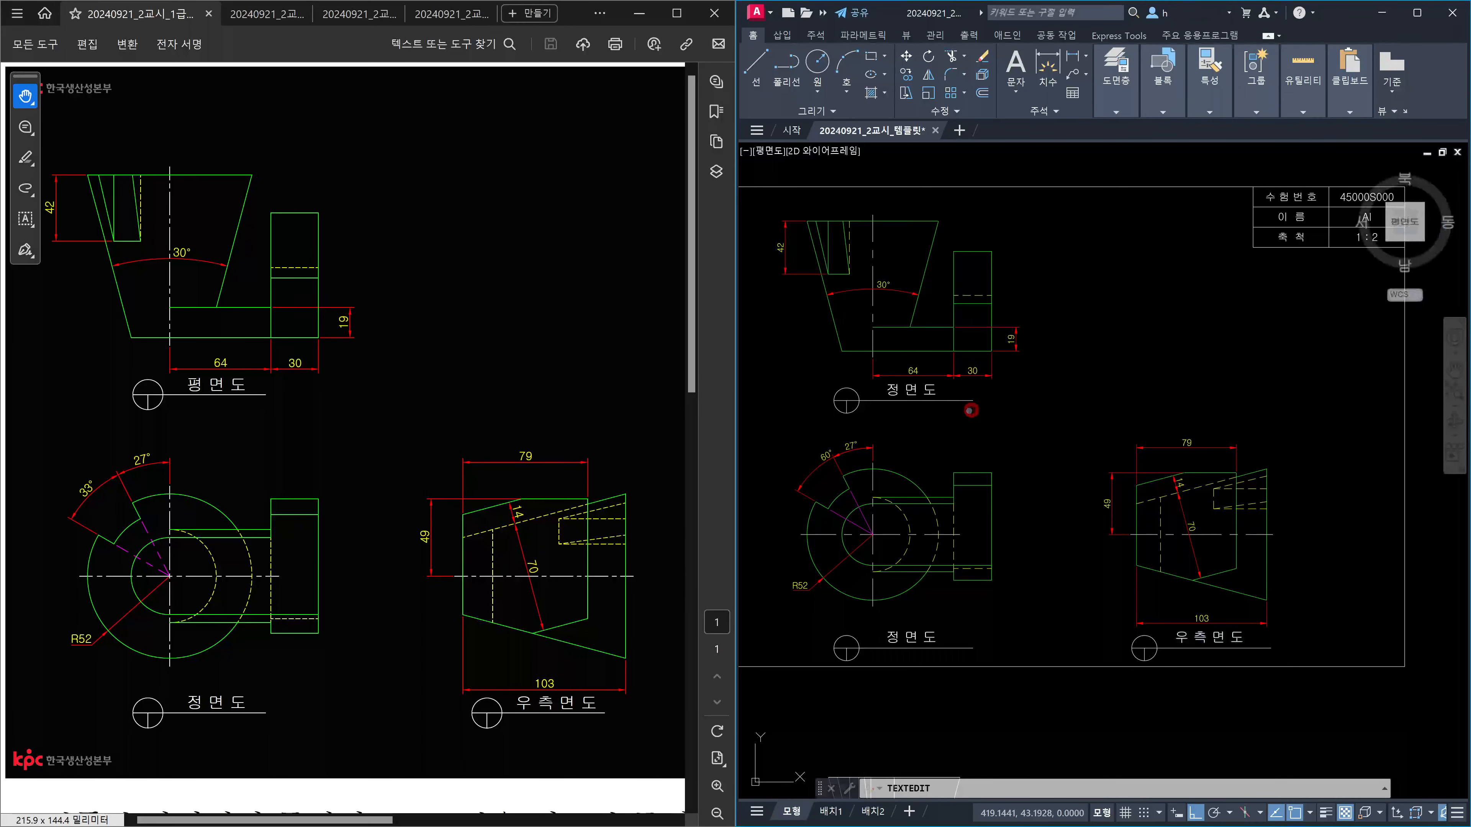
left_click(898, 393)
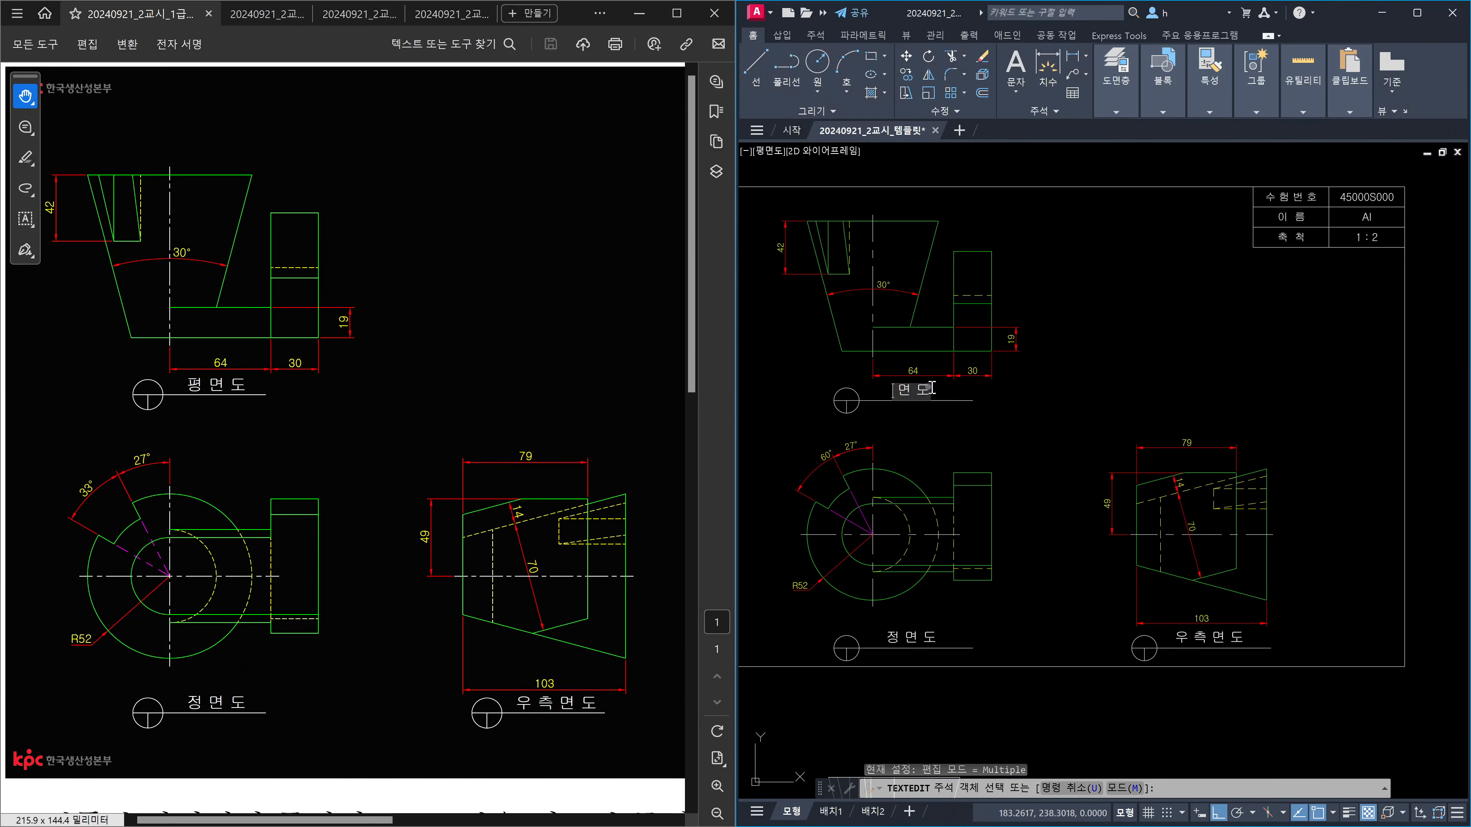
left_click(991, 401)
key("Escape")
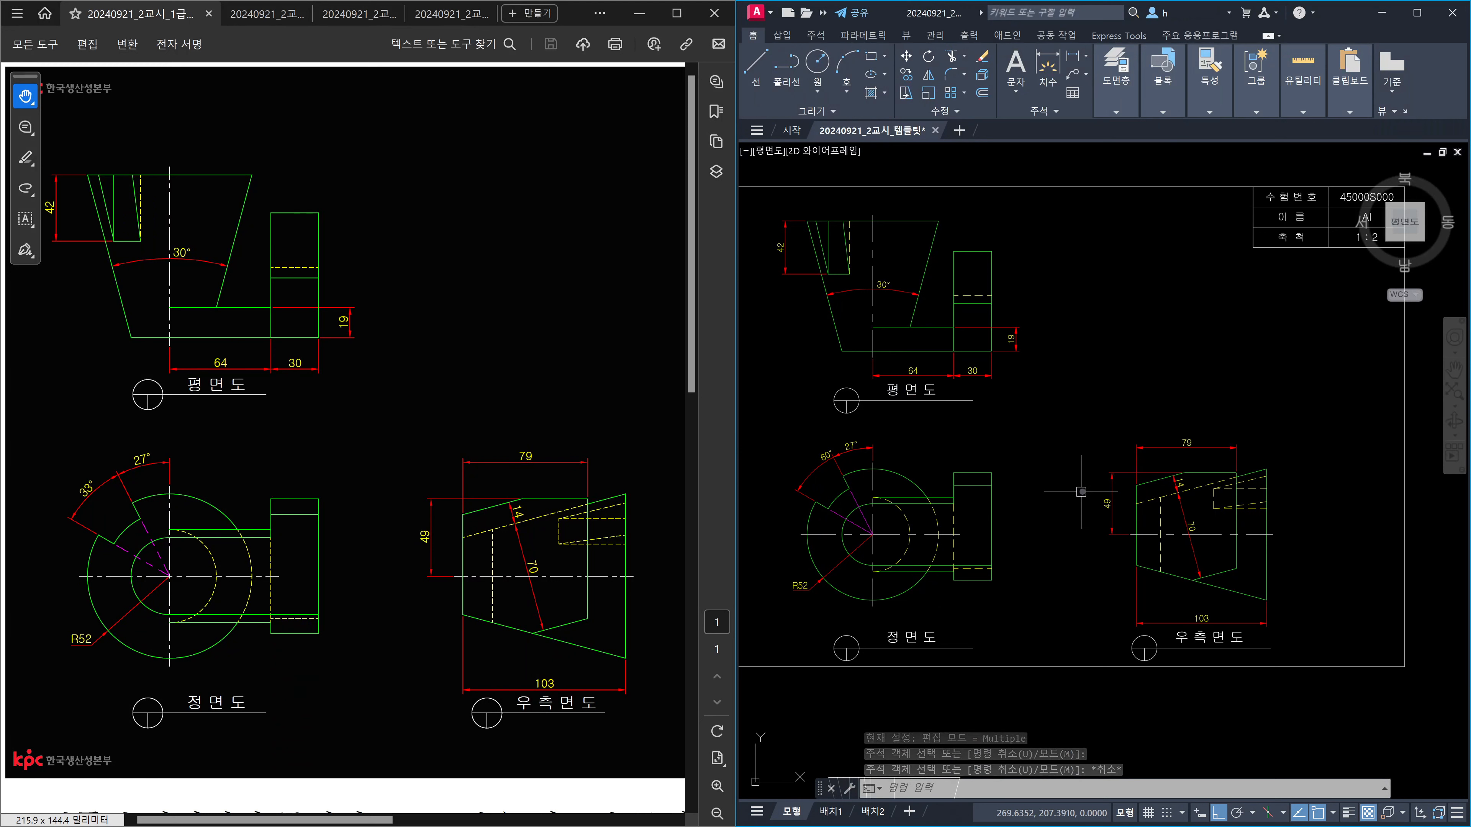
Step: Delete the leftover white copy of the top view outline below the drawing frame
type("z")
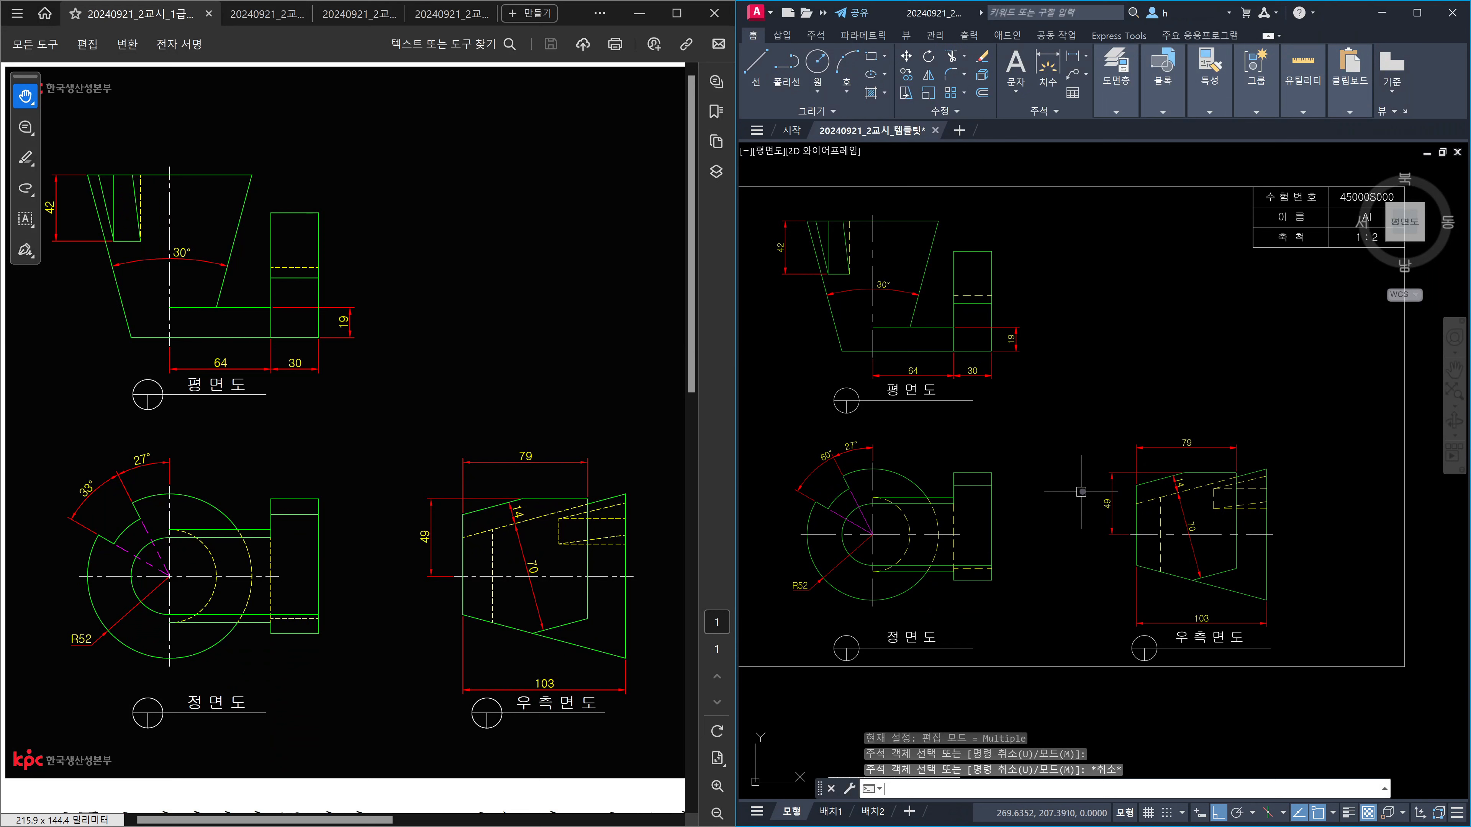
key("Return")
type("a")
key("Return")
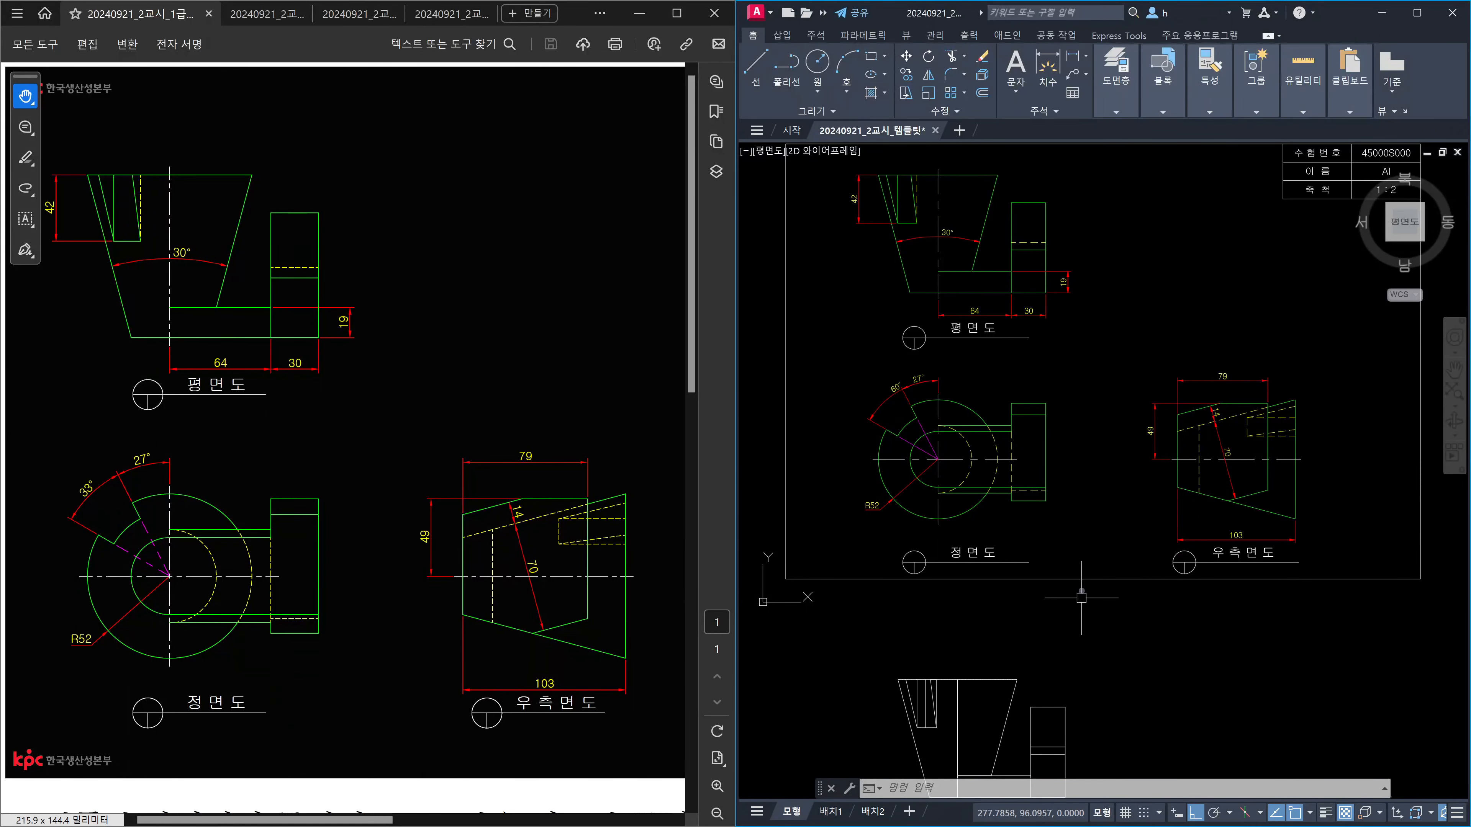
middle_click_drag(1180, 610, 1188, 634)
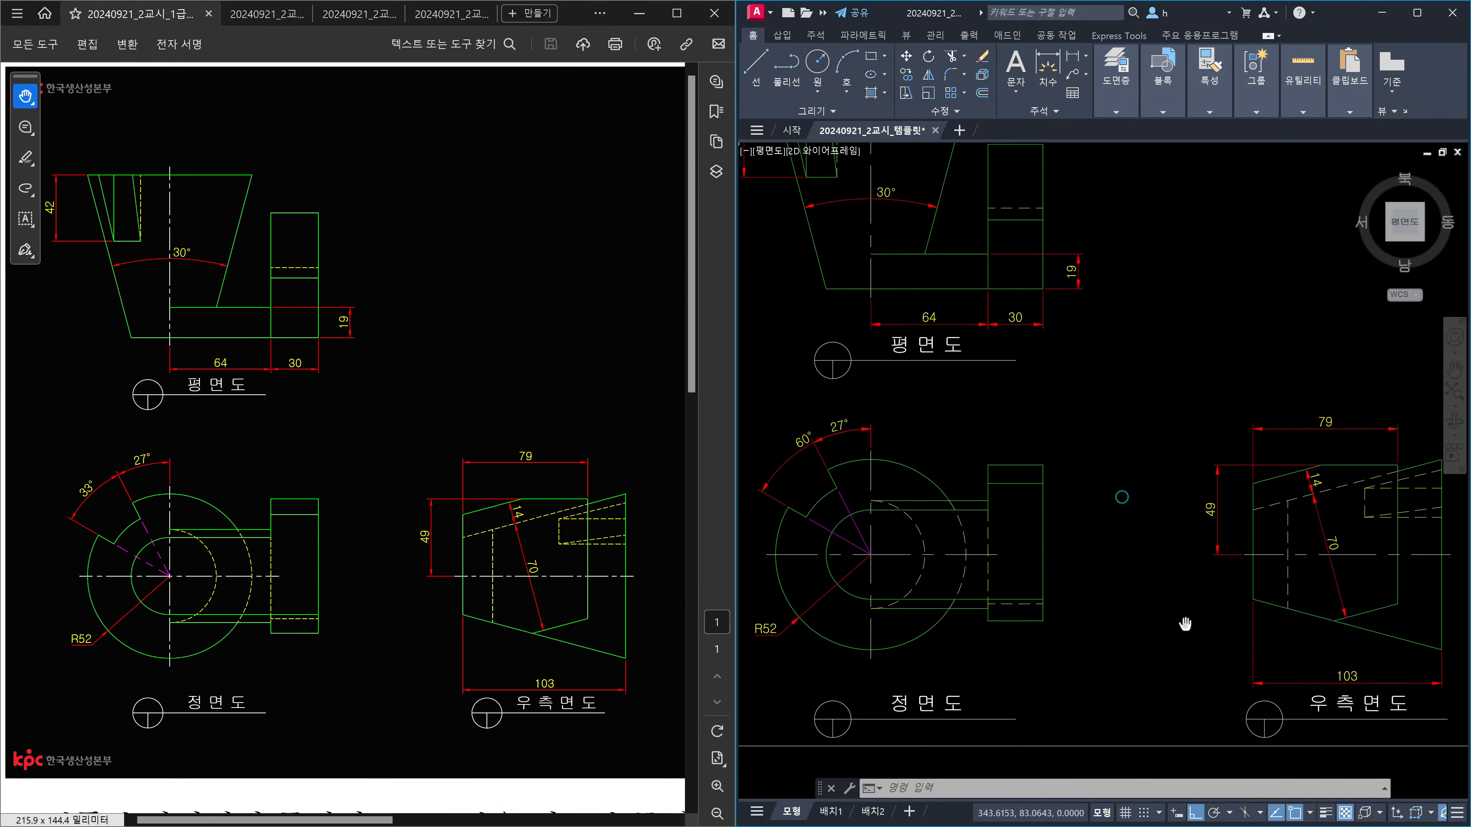
scroll(1186, 628, "down", 2)
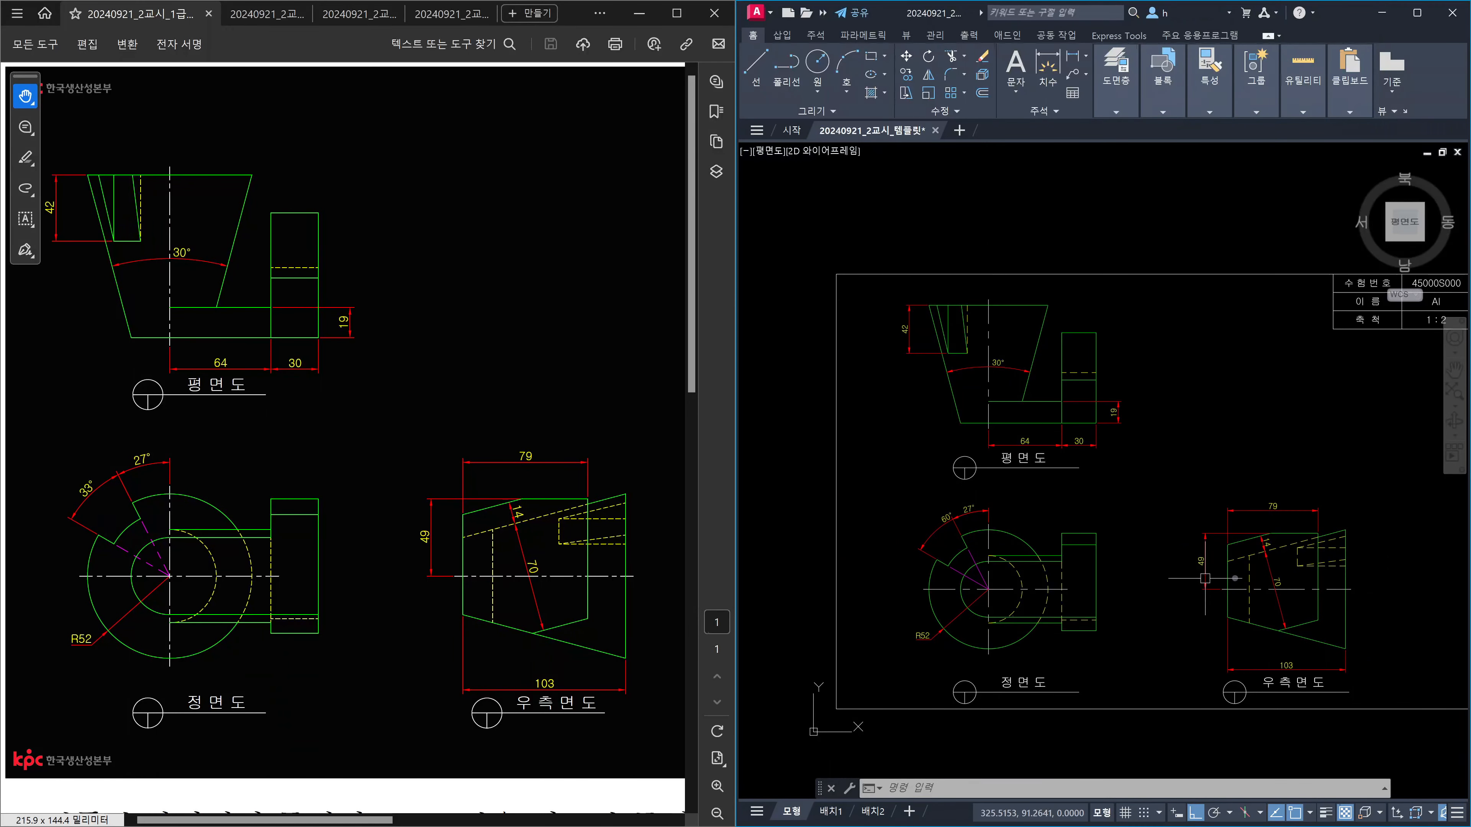
middle_click_drag(1228, 577, 1166, 561)
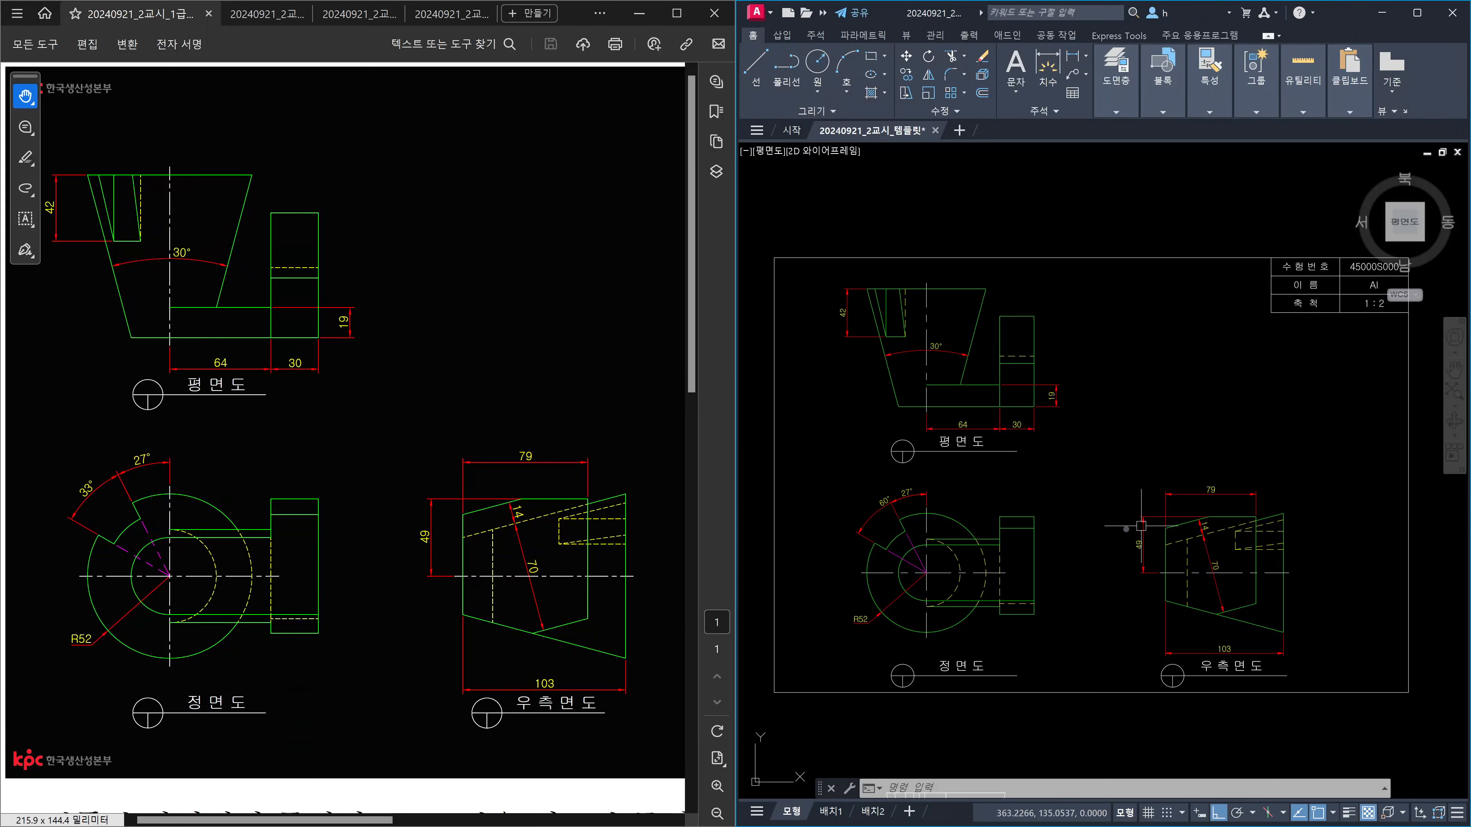
scroll(1142, 526, "down", 4)
middle_click_drag(1147, 568, 1150, 525)
scroll(1115, 579, "up", 2)
left_click(1142, 656)
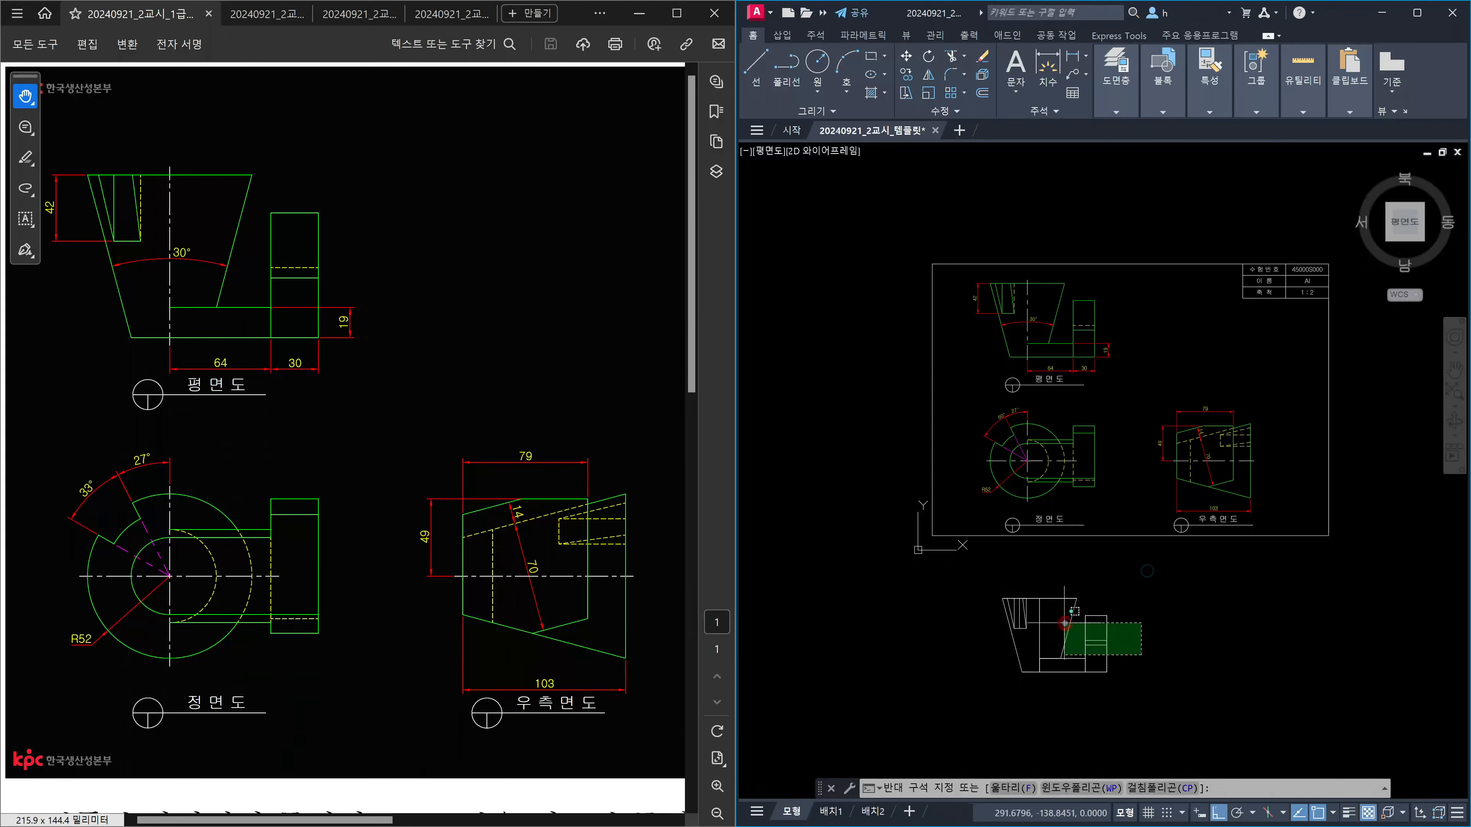
left_click(1064, 624)
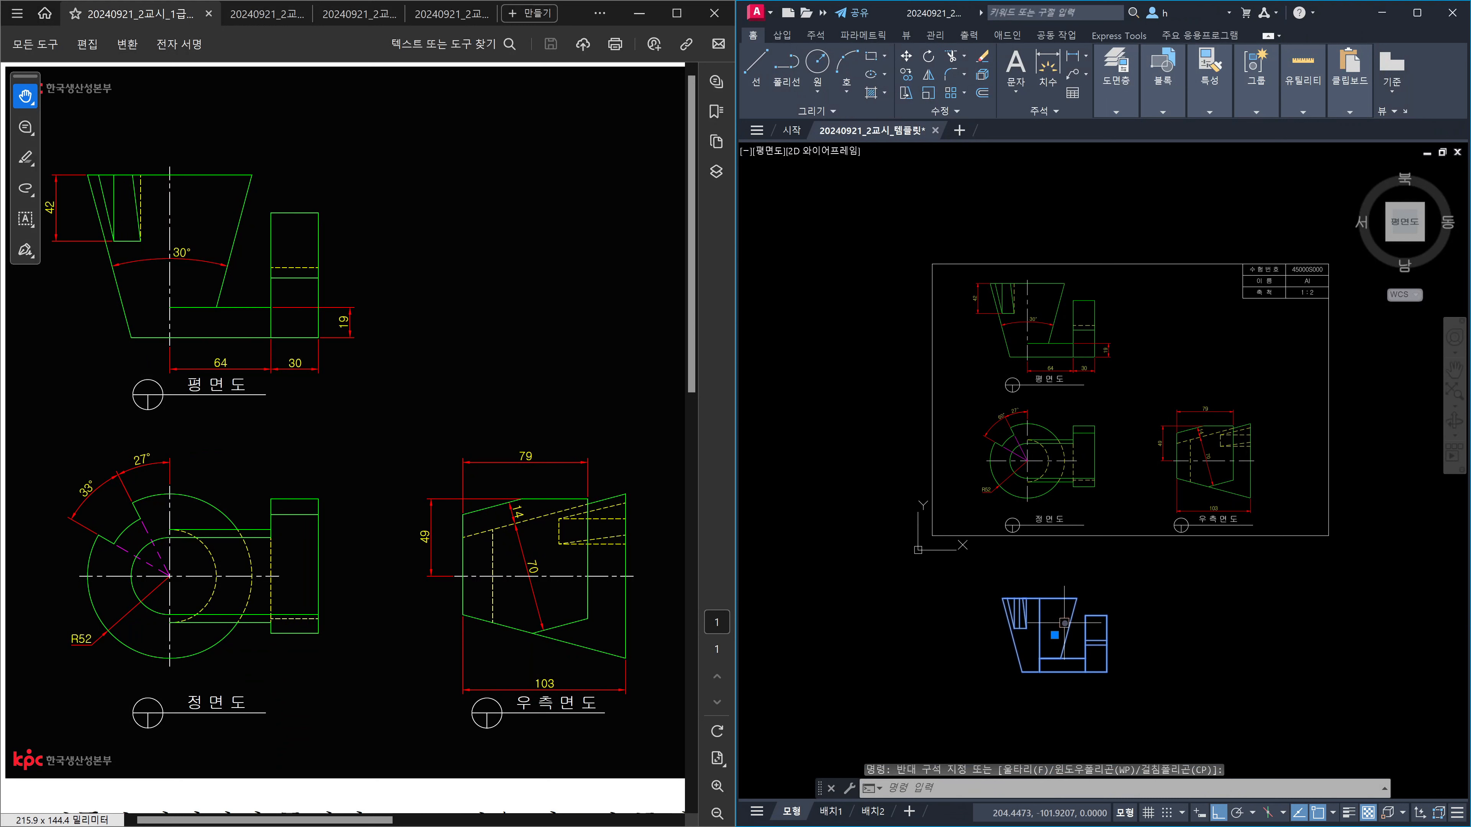
key("Delete")
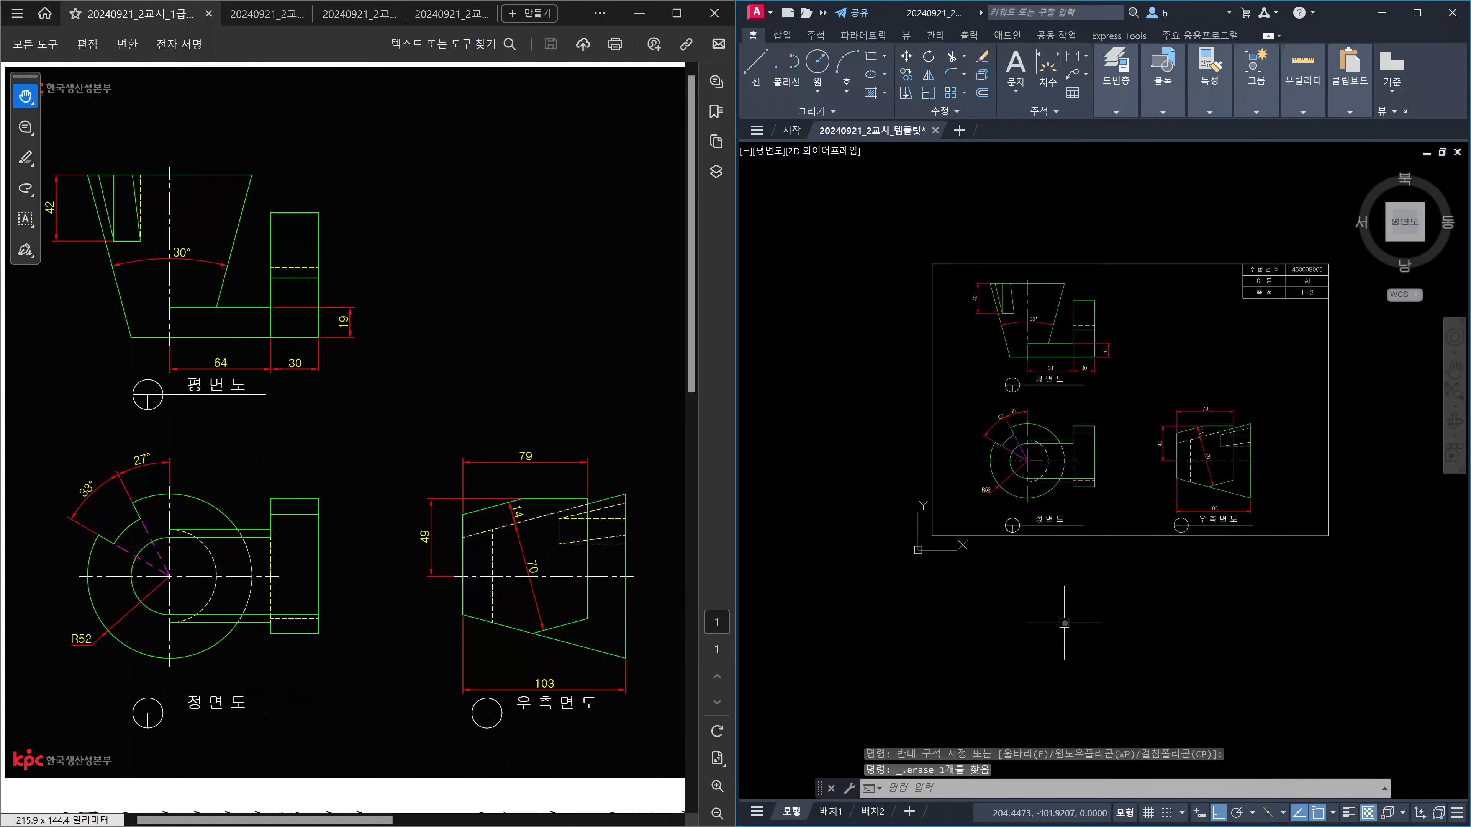
Step: Set the drawing's global linetype scale (LTSCALE) to 0.5
key("Escape")
key("Escape")
type("z")
key("Return")
type("a")
key("Return")
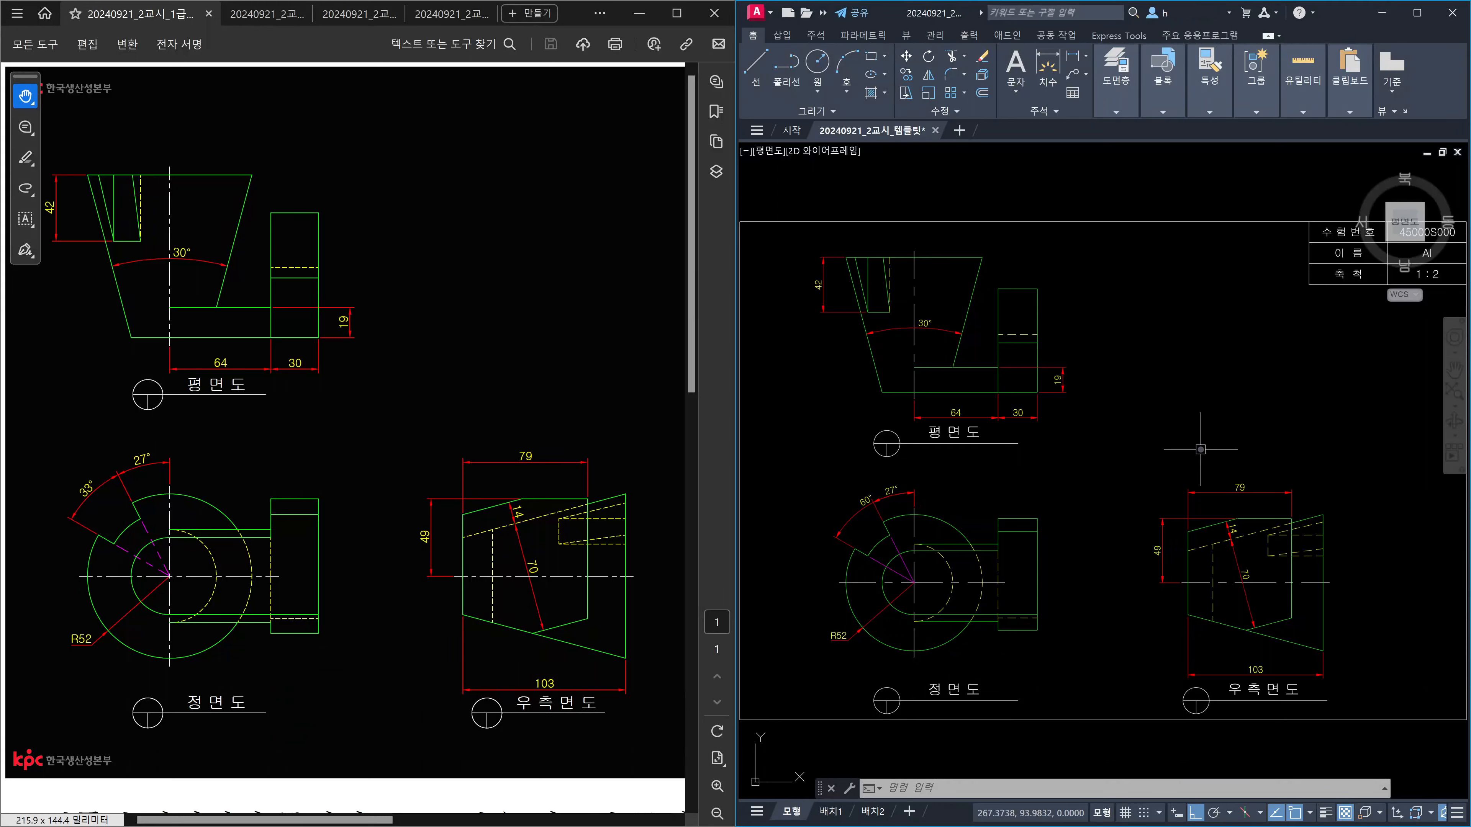
type("LTS")
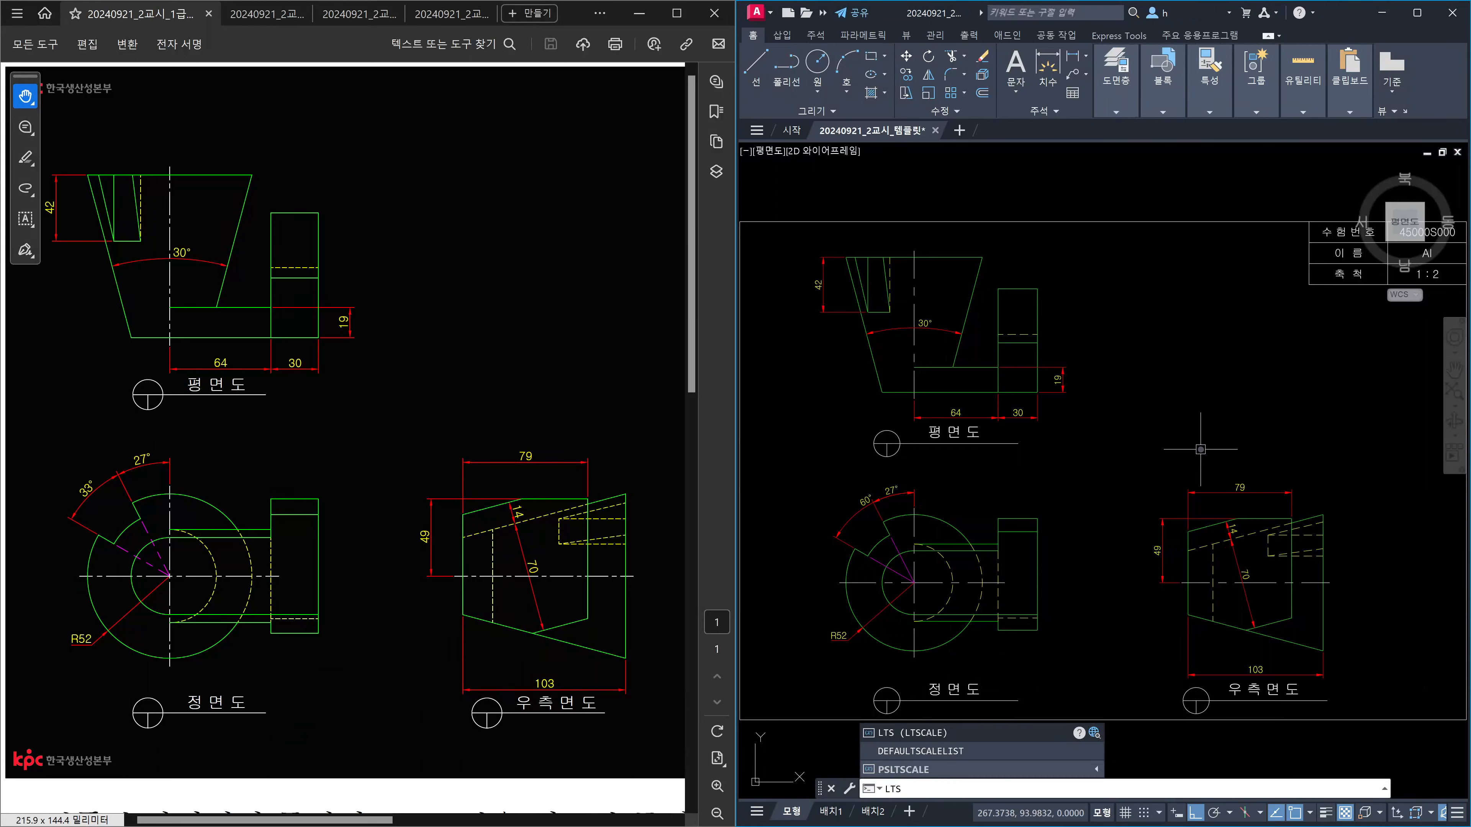
key("Return")
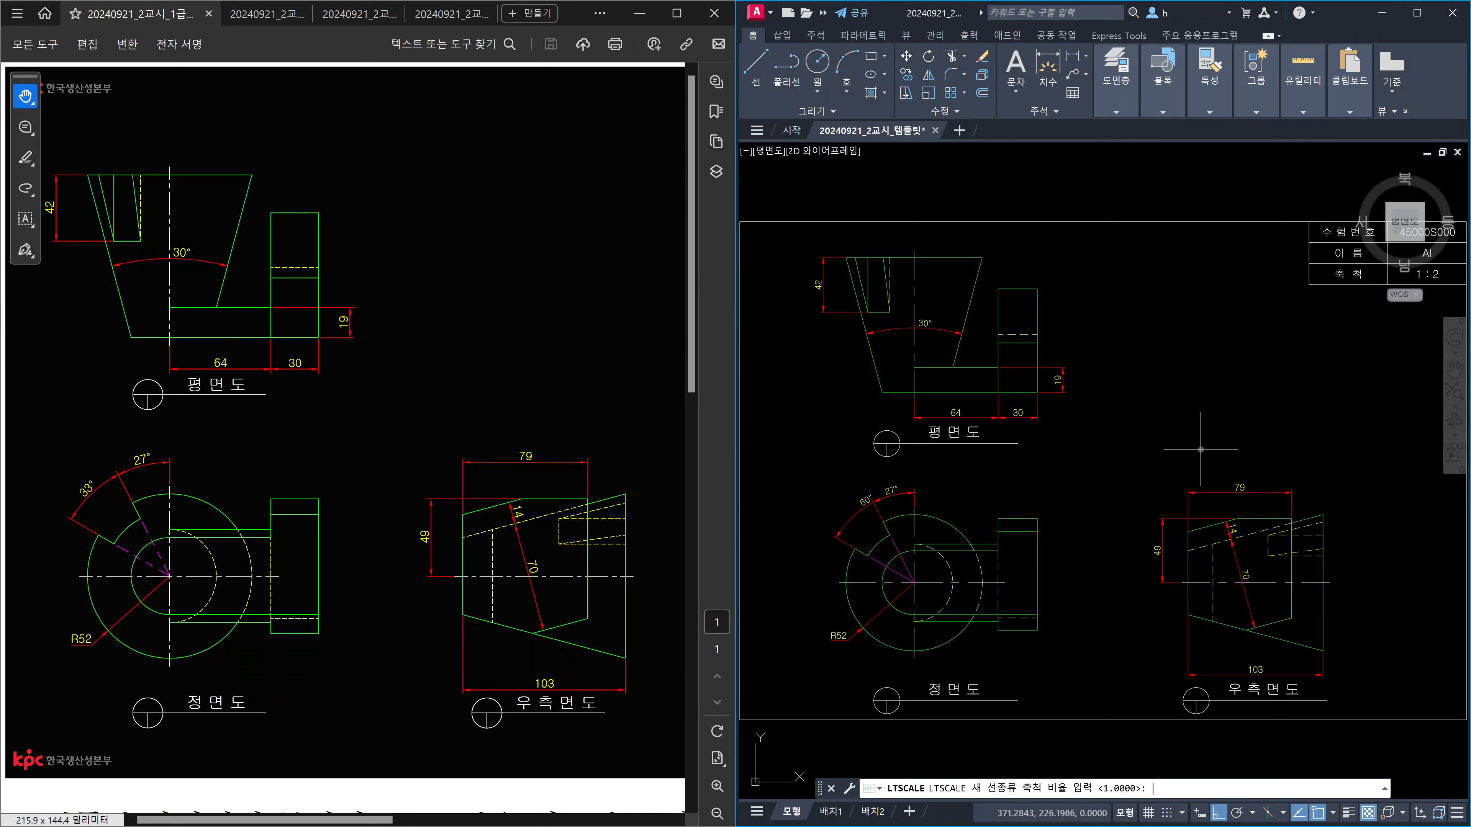
key("Return")
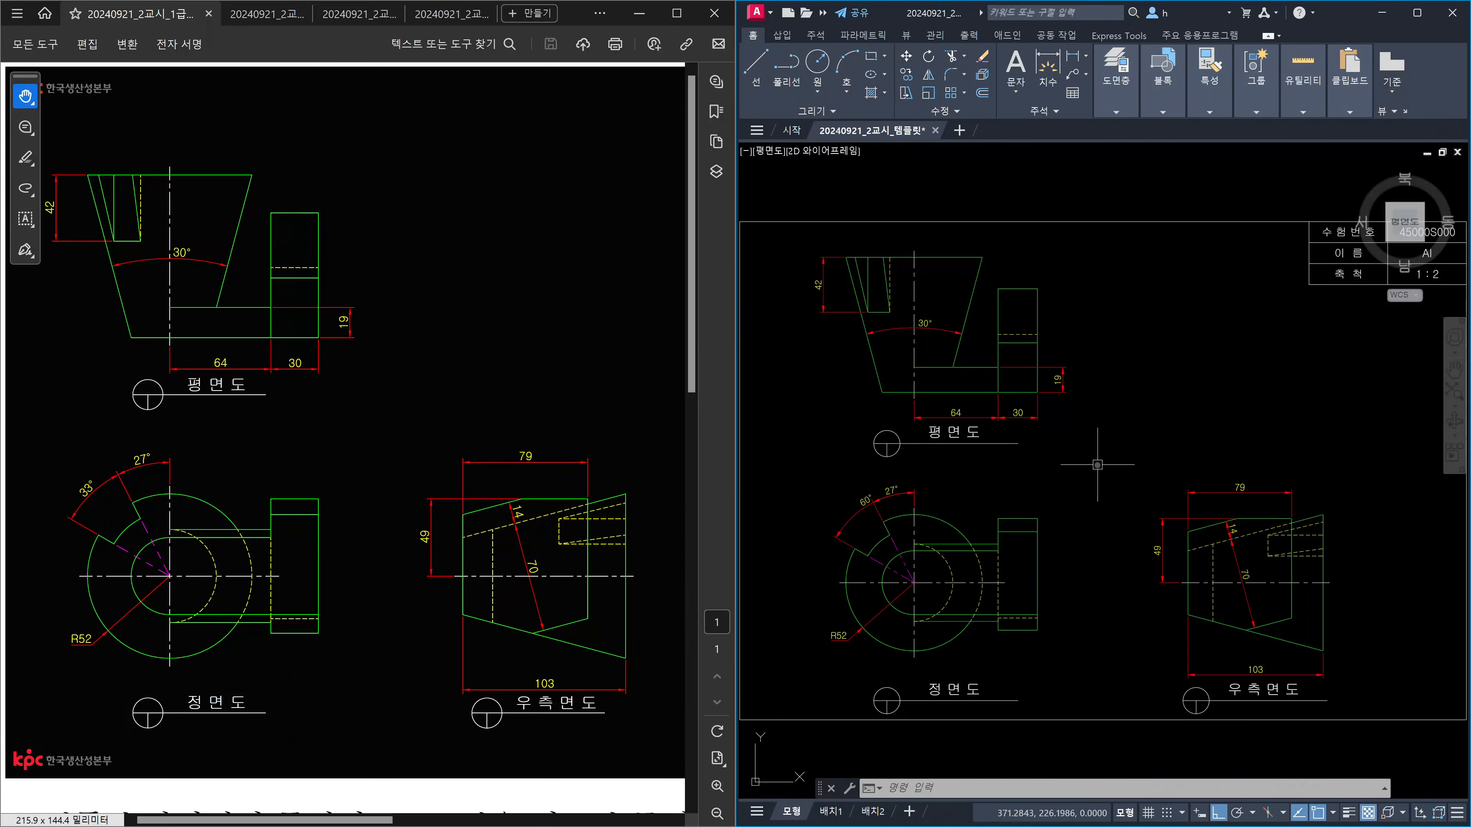
Step: Check the global linetype scale, keeping it at 0.5, and save the drawing
type("lts")
key("Return")
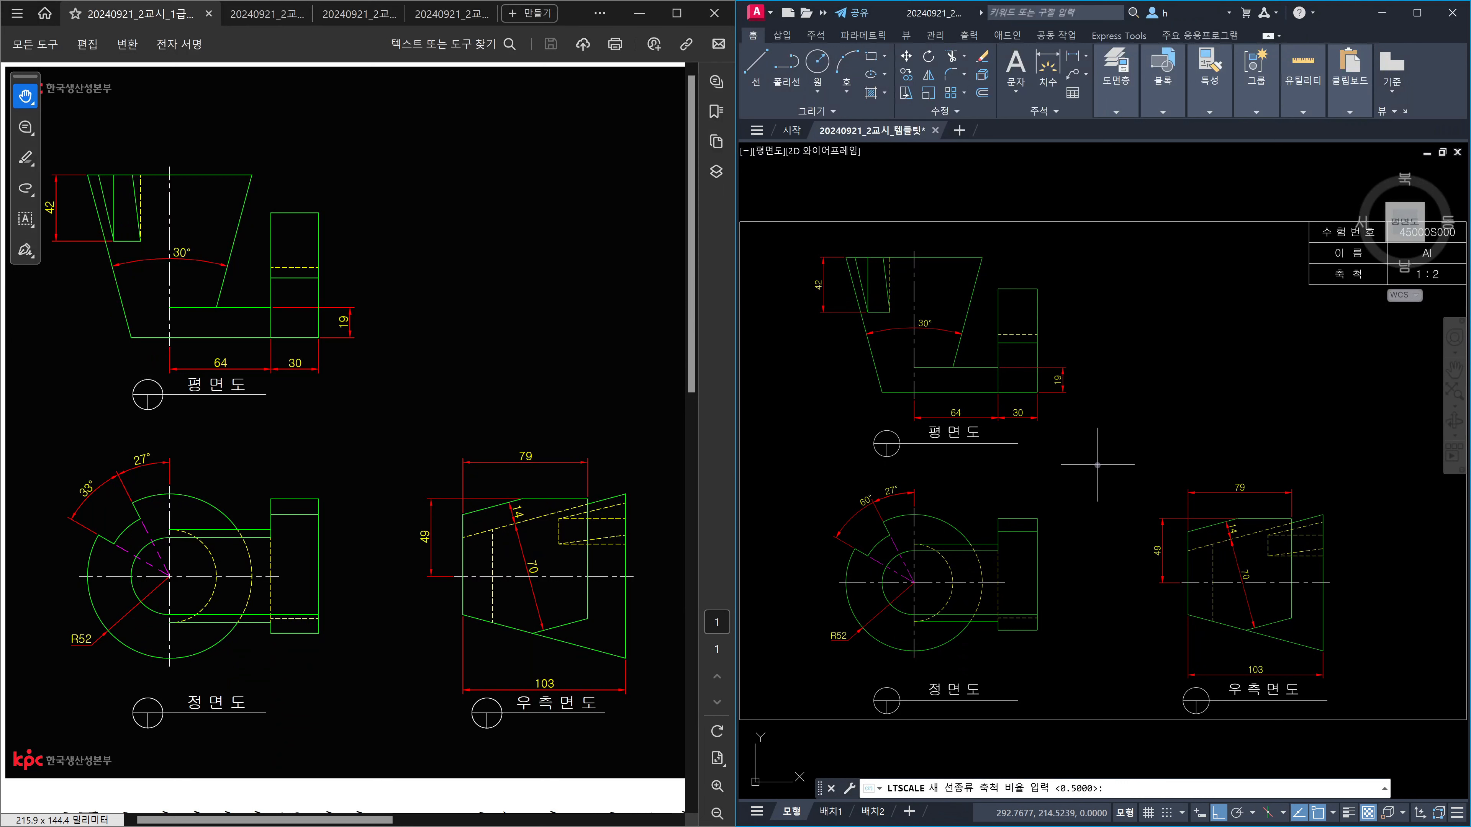
key("Return")
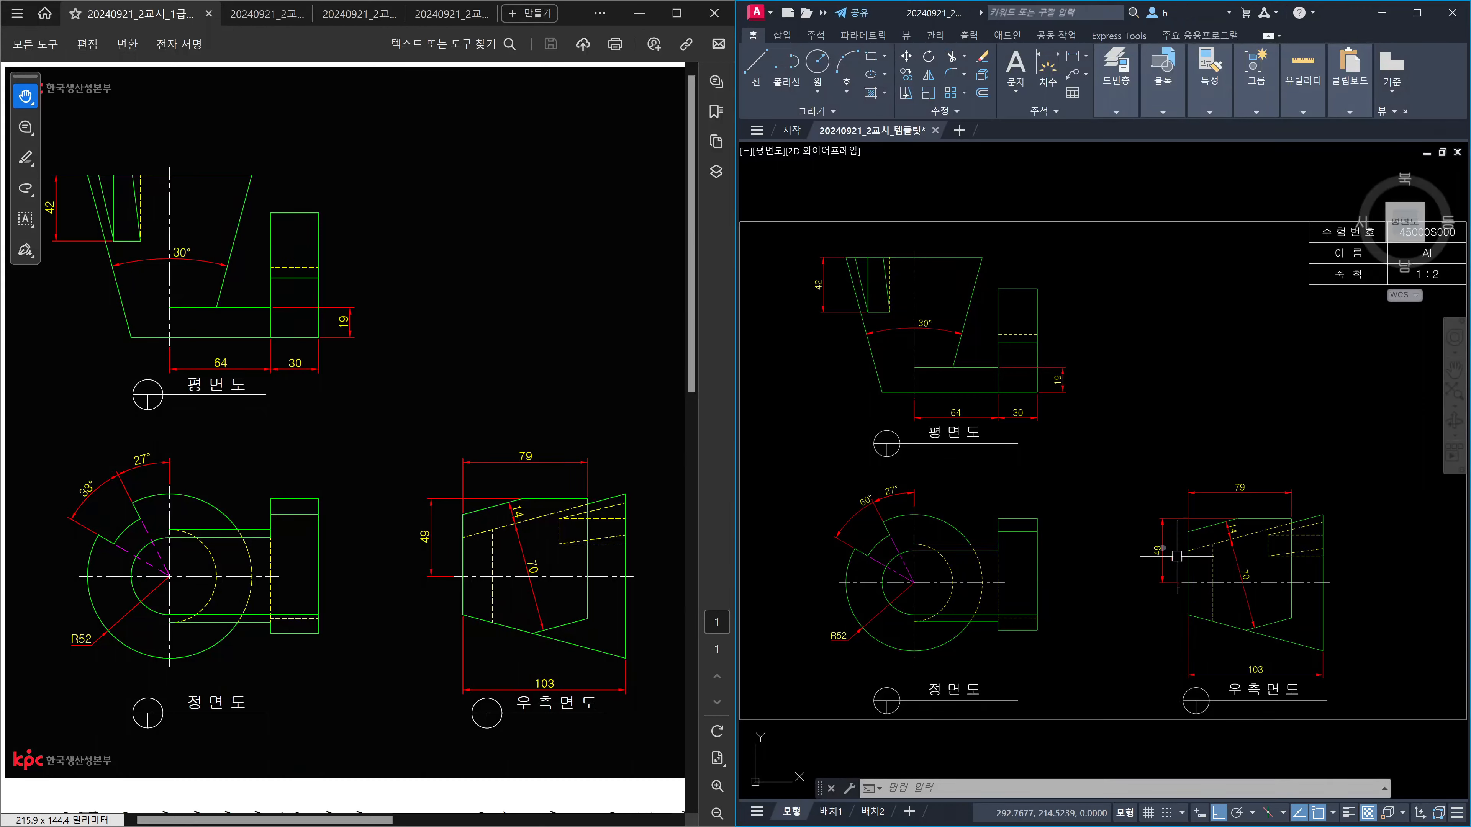
key("Escape")
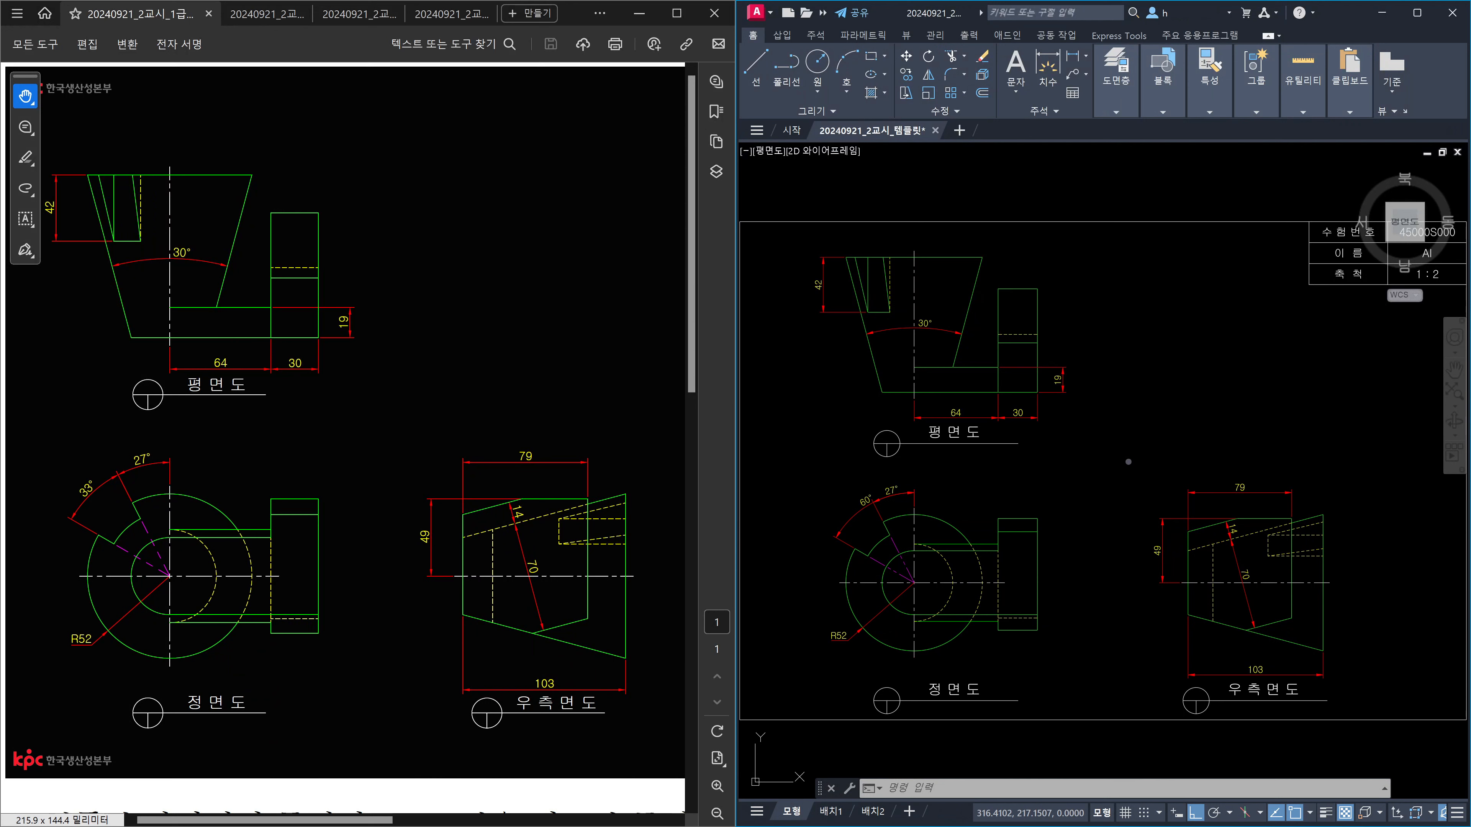
key("ctrl+s")
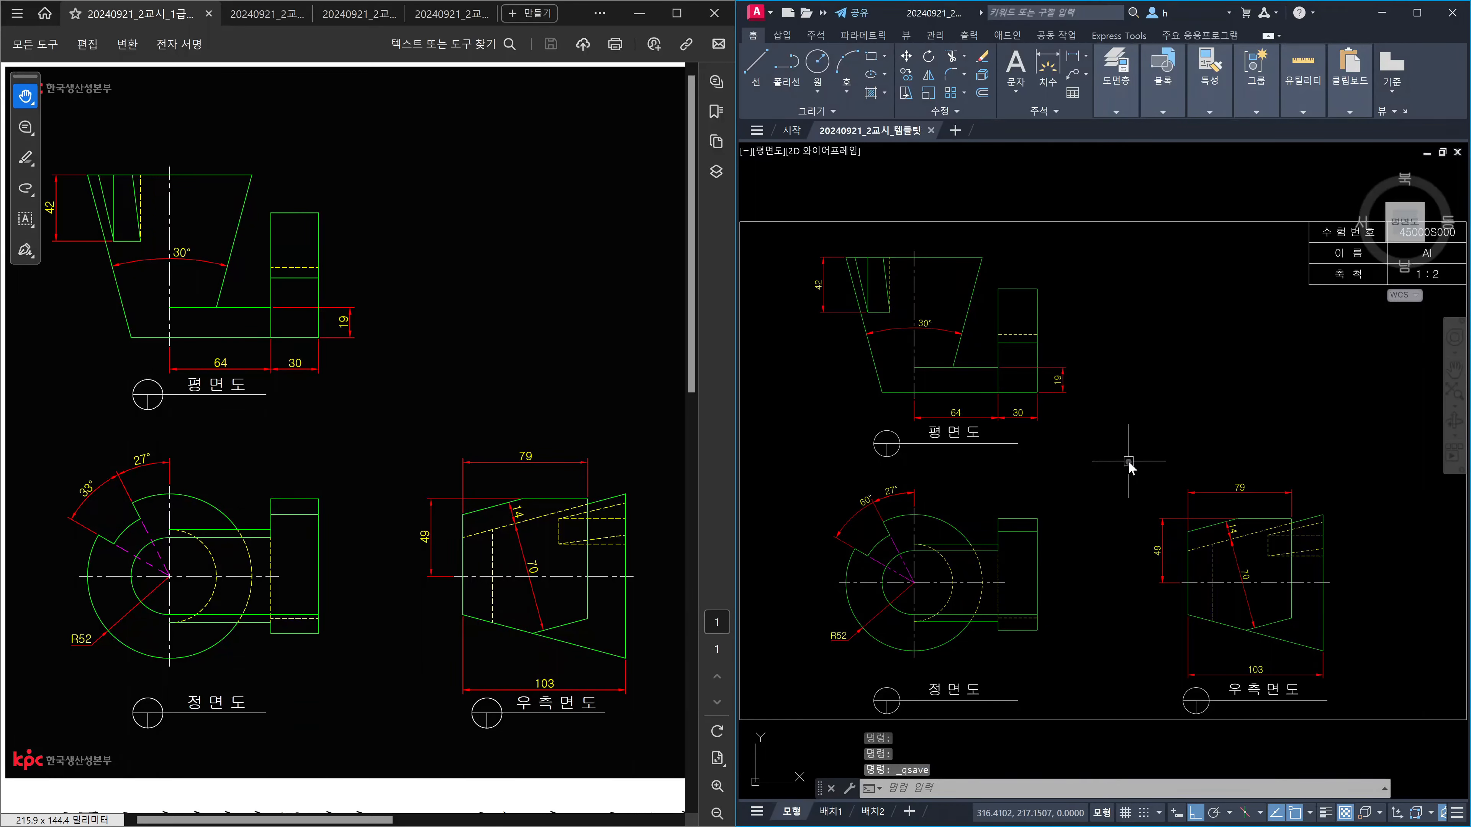